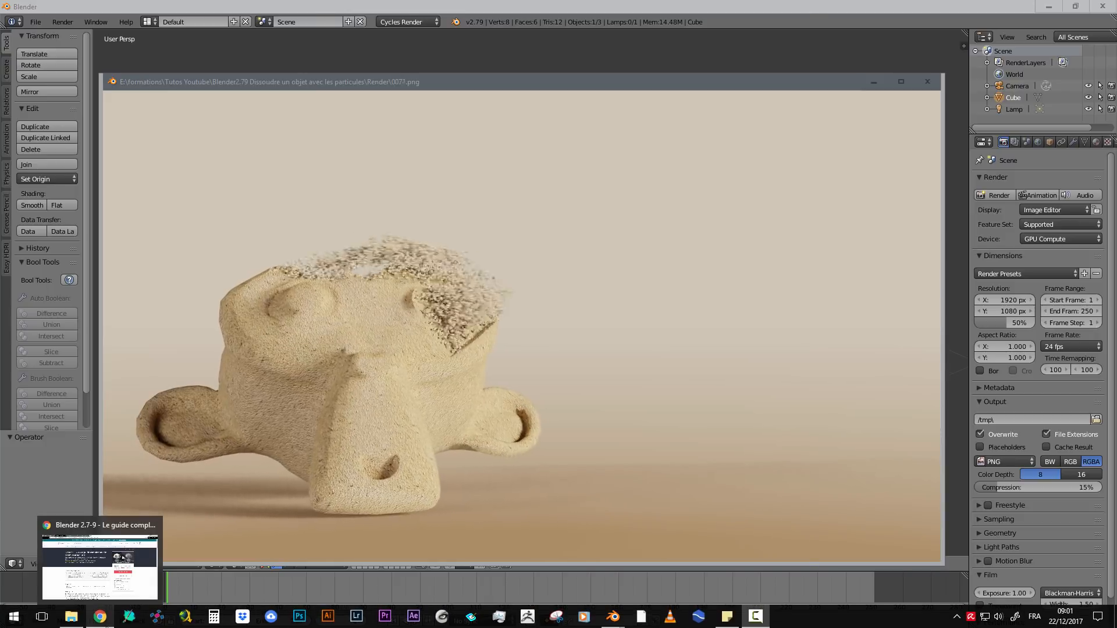
Step: Switch to the Chrome browser and look over the Udemy Blender 2.7-9 course page's description, course comparison and chapter programme
click(103, 619)
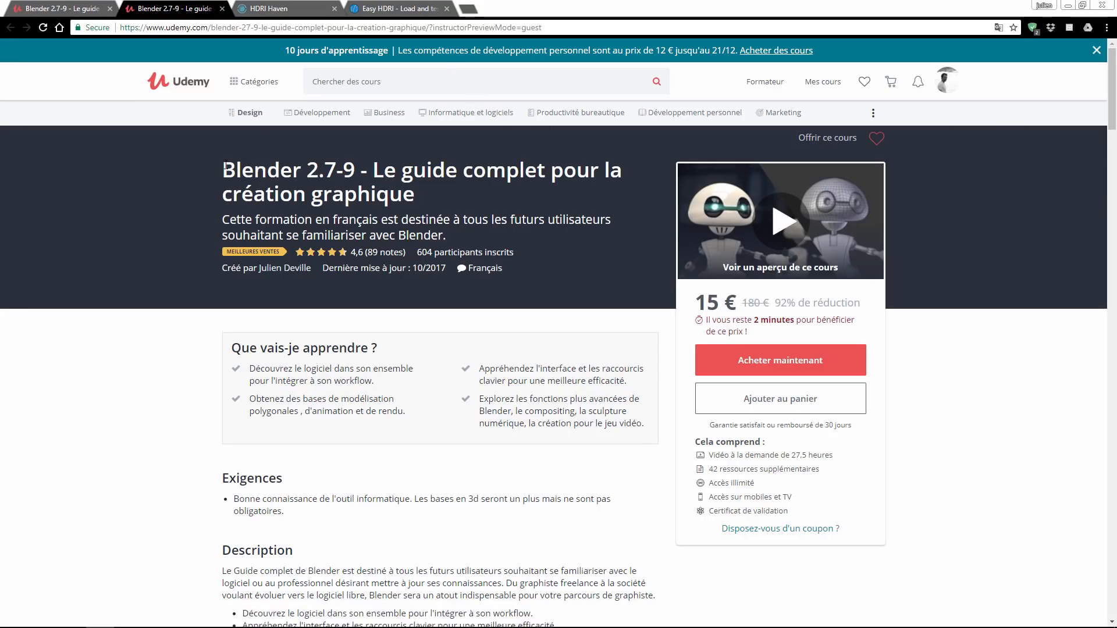
mouse_move(224, 169)
mouse_down()
mouse_move(462, 188)
mouse_move(323, 195)
mouse_move(218, 160)
mouse_up()
scroll(640, 378, down, 13)
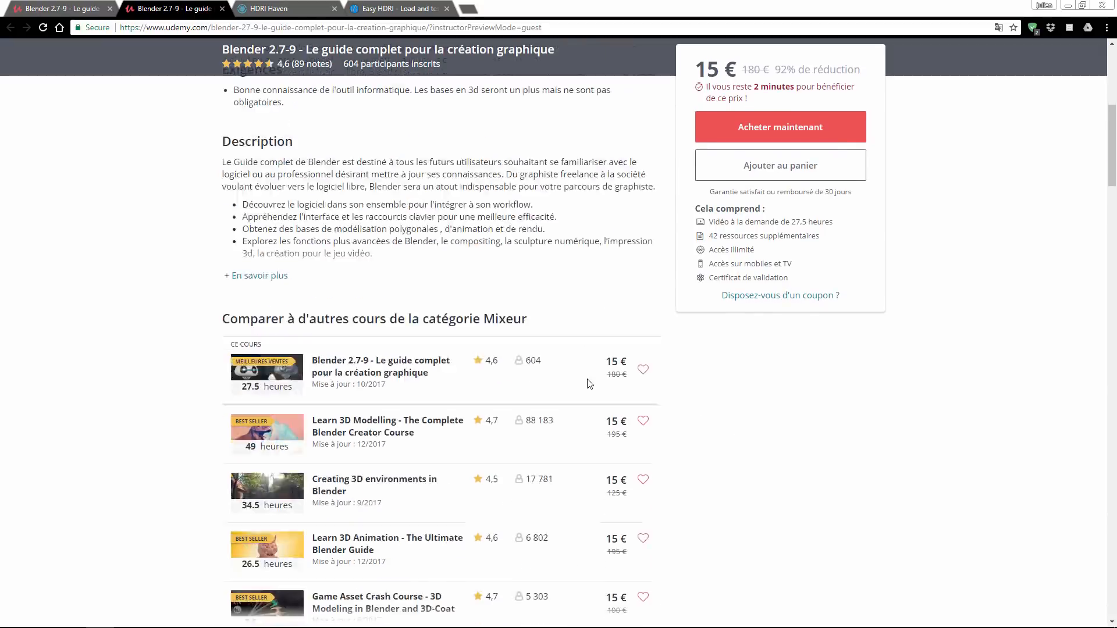
scroll(787, 405, down, 3)
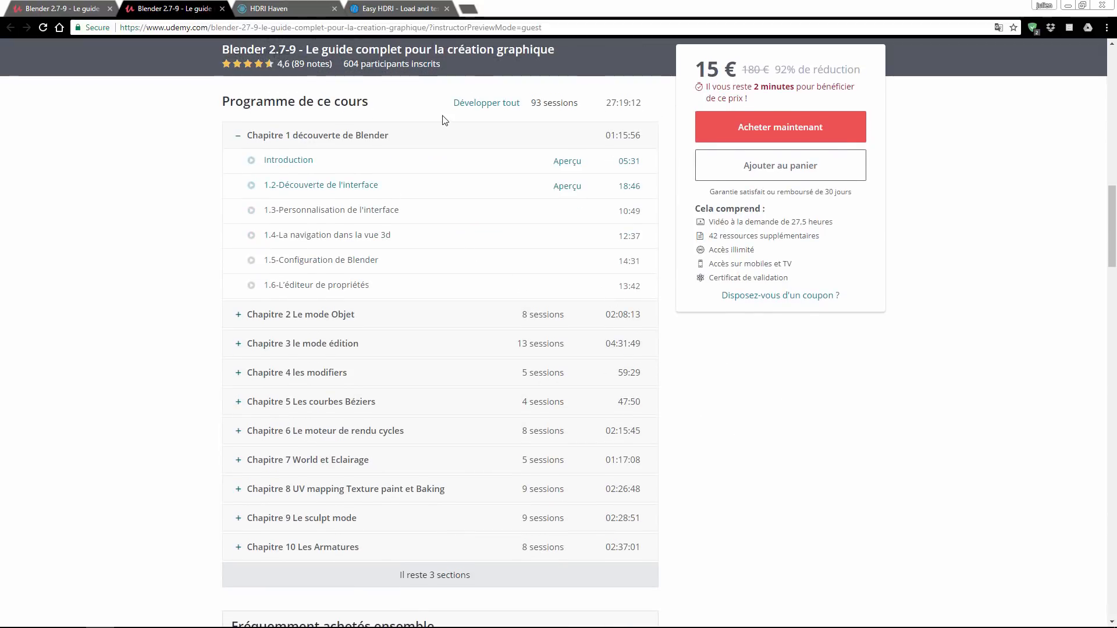
scroll(456, 204, down, 3)
scroll(442, 203, up, 2)
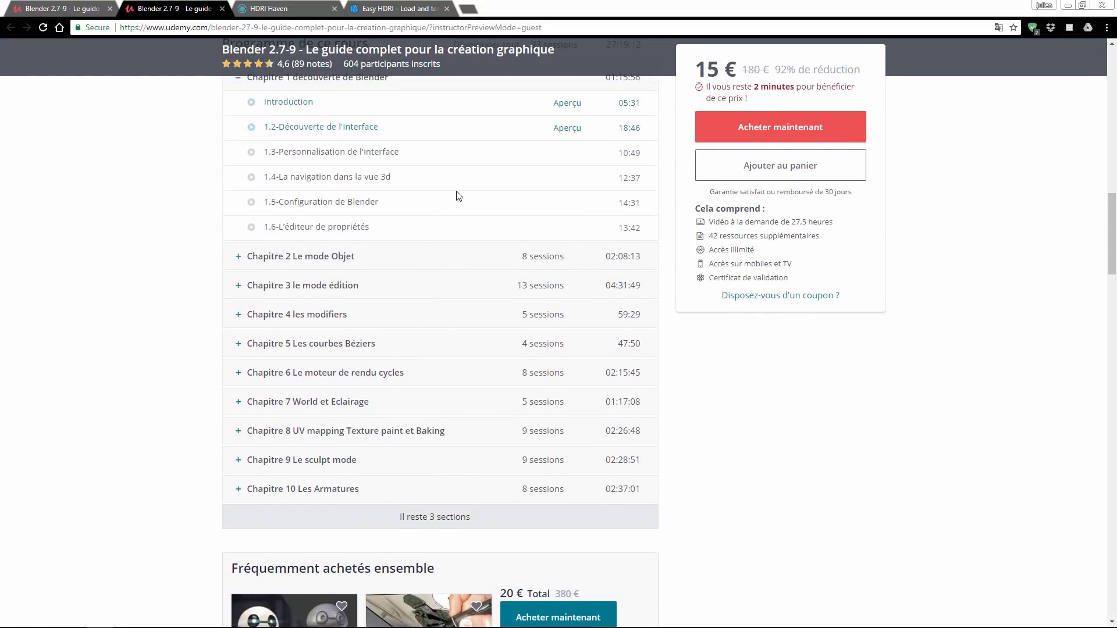
scroll(459, 196, down, 9)
scroll(618, 304, up, 2)
scroll(588, 333, down, 1)
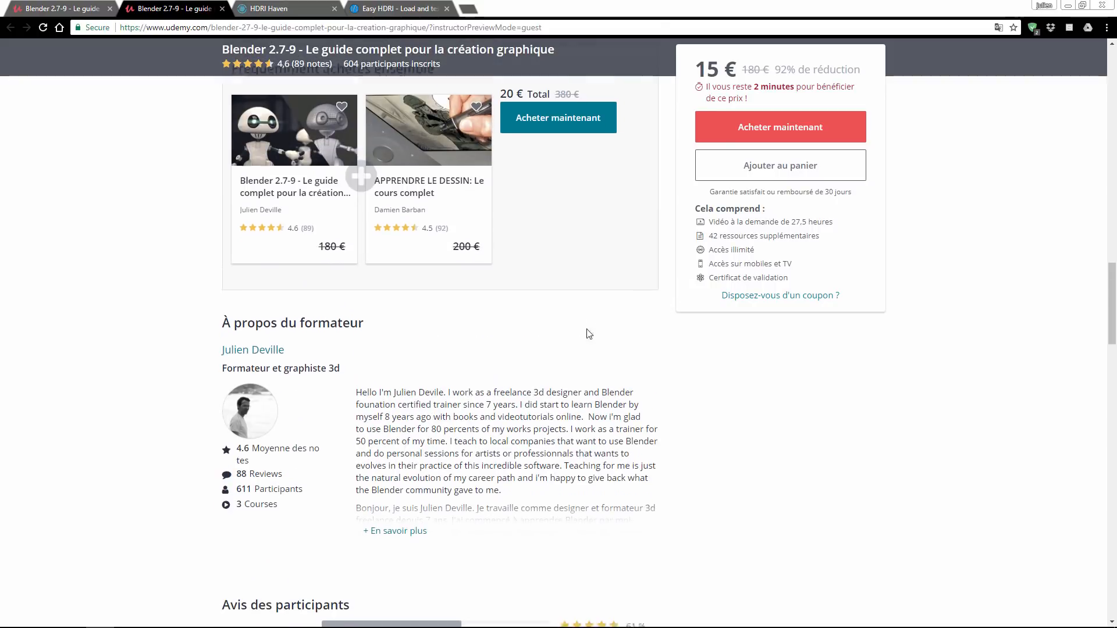
Step: Read the course page's instructor section and participant reviews, and return to the course title
scroll(588, 333, down, 1)
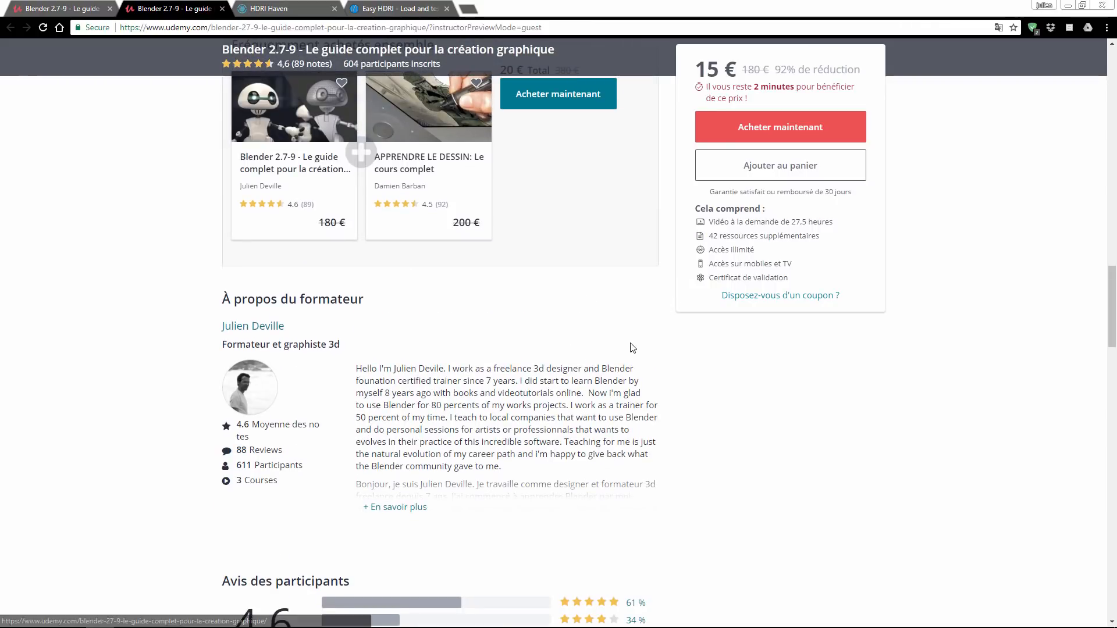
scroll(711, 386, down, 3)
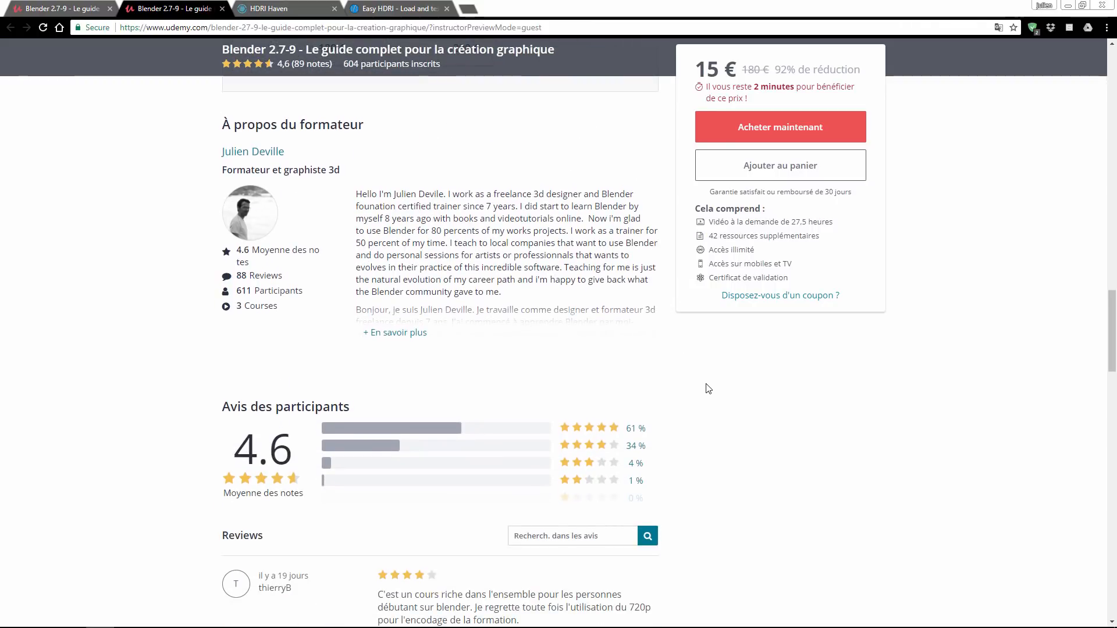
scroll(708, 388, down, 10)
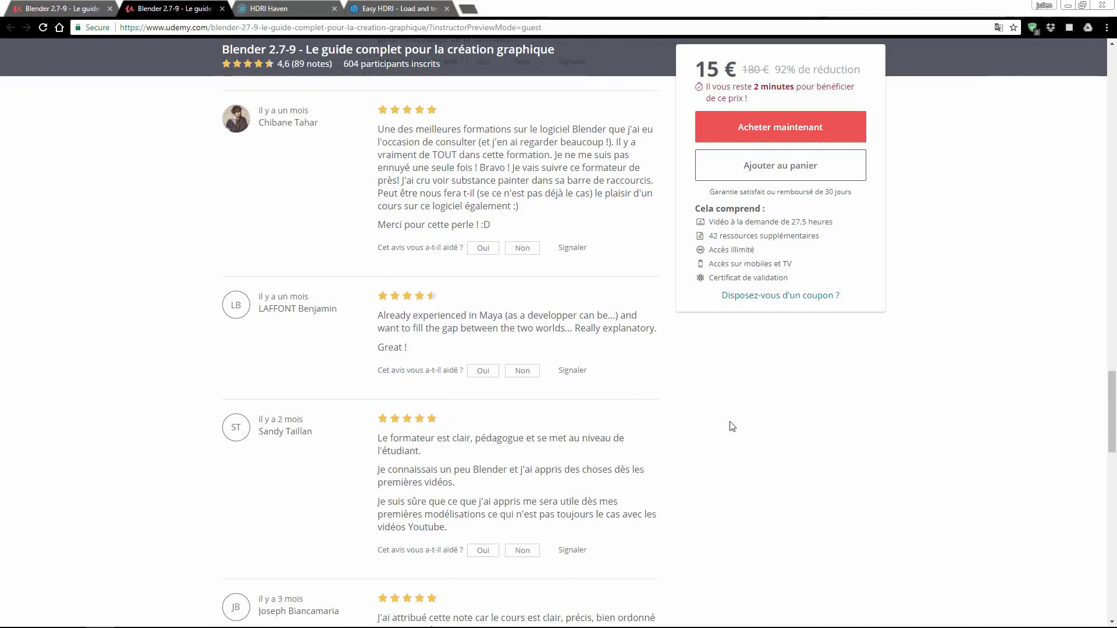
scroll(668, 366, up, 1)
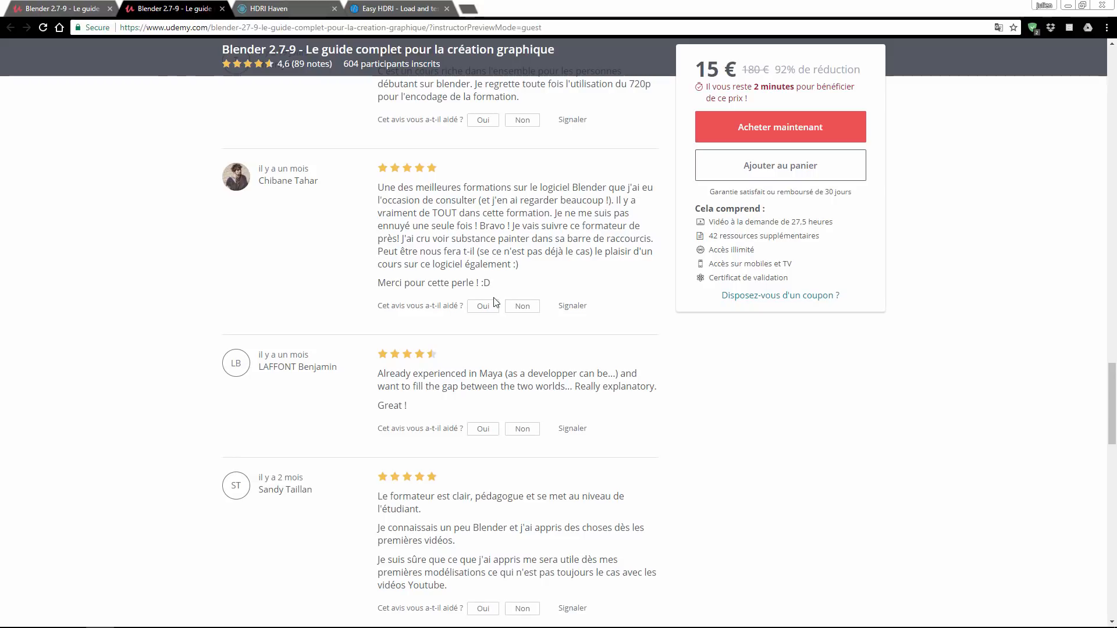
scroll(496, 461, down, 6)
scroll(637, 161, up, 15)
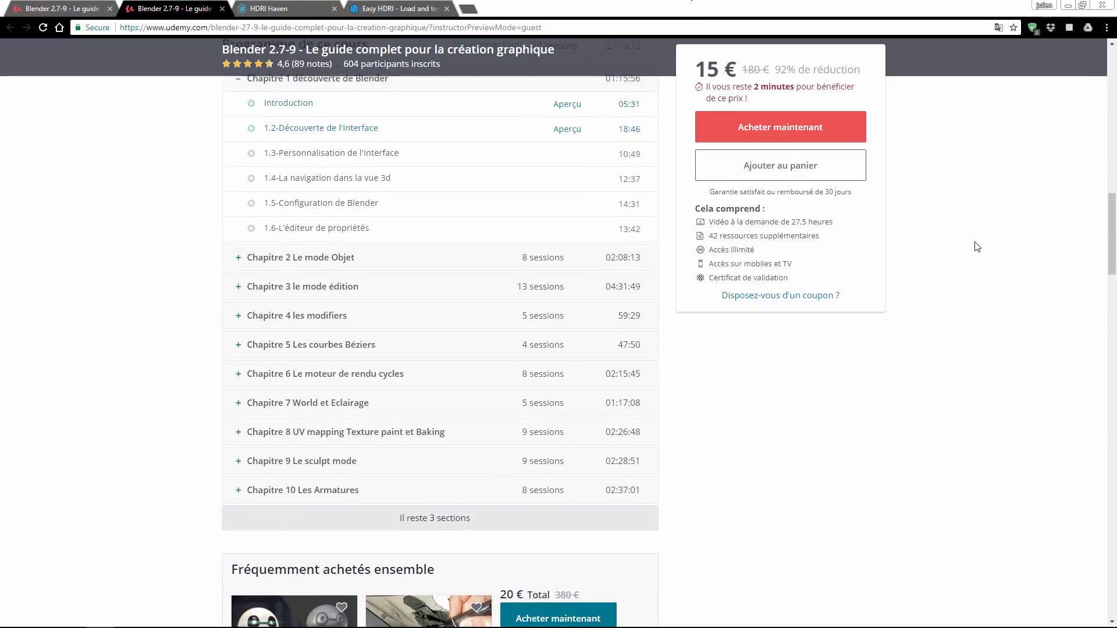
scroll(1041, 243, up, 15)
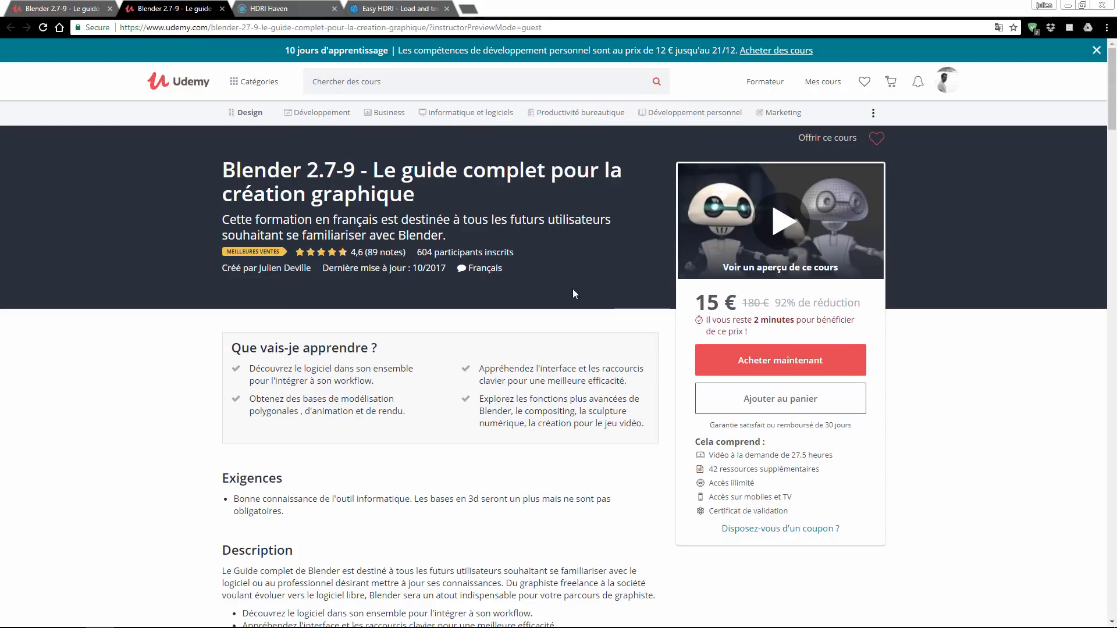
Step: Switch back to Blender, bring up the rendered dissolve animation player and close its window
mouse_move(213, 619)
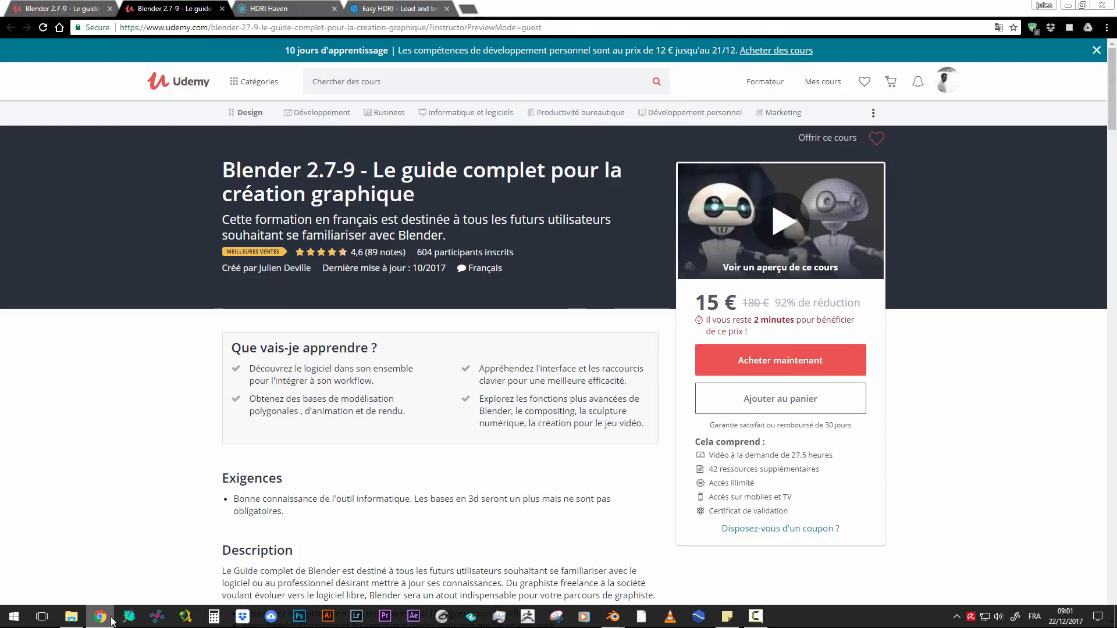
mouse_move(111, 620)
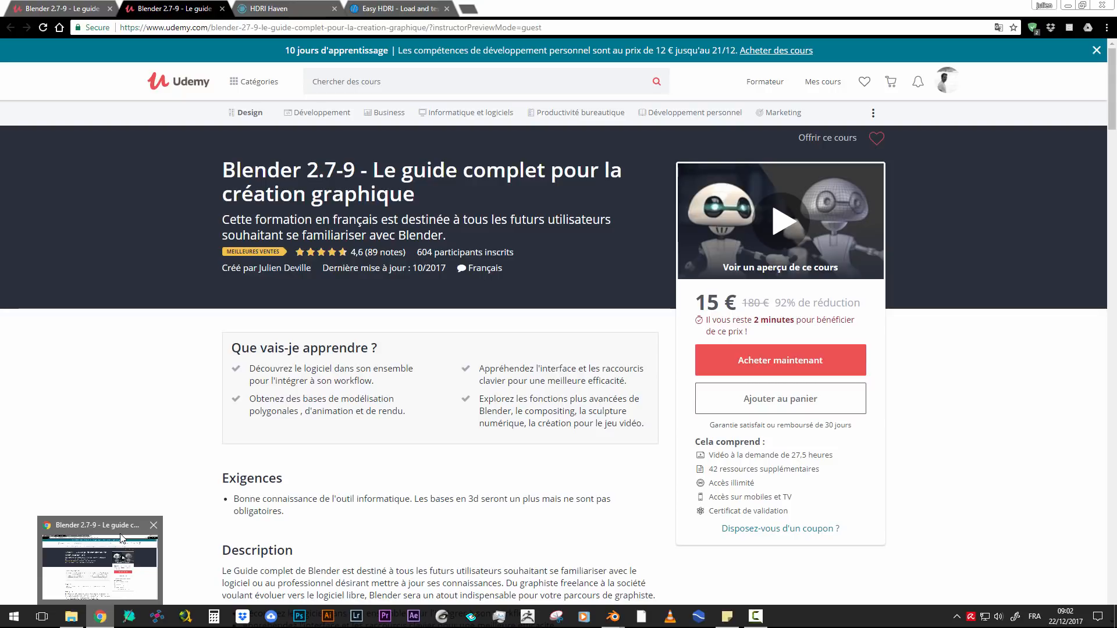
mouse_move(611, 622)
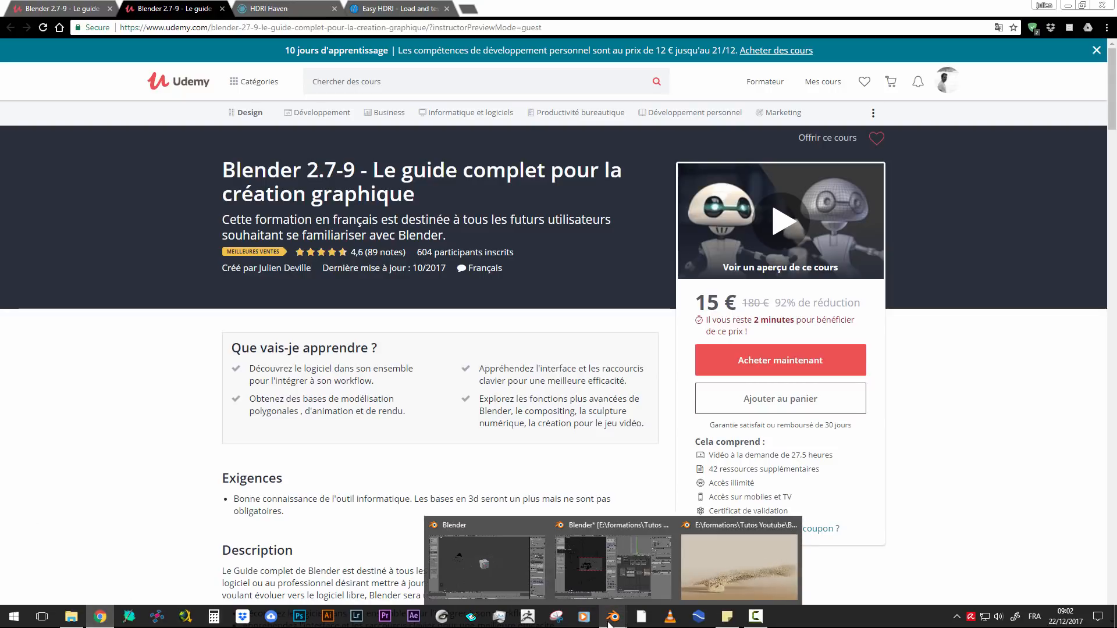
click(457, 525)
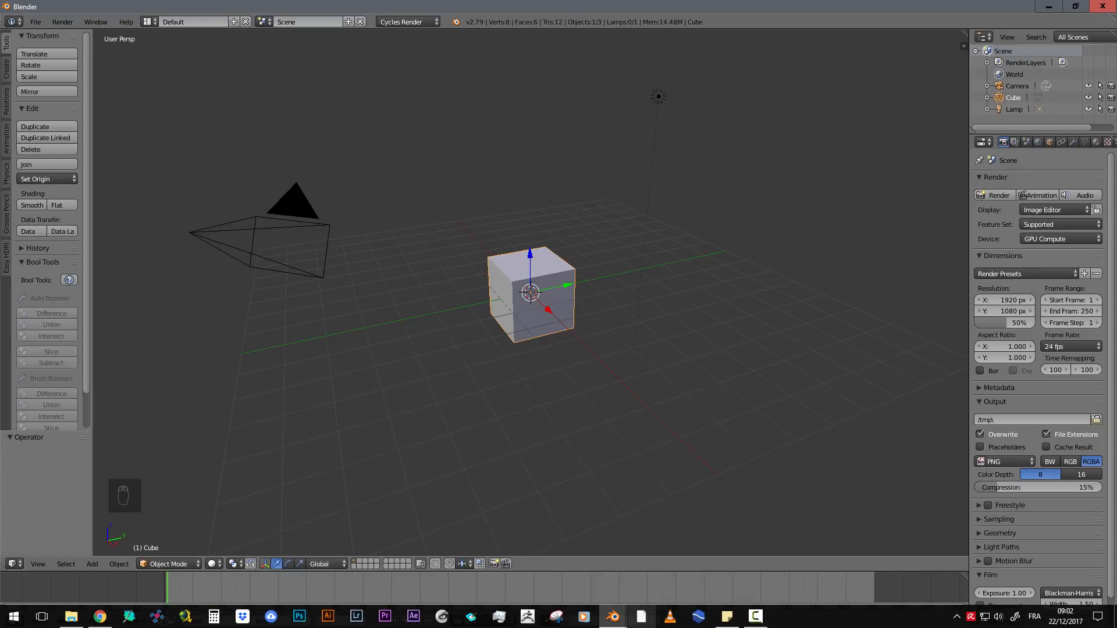
mouse_move(612, 618)
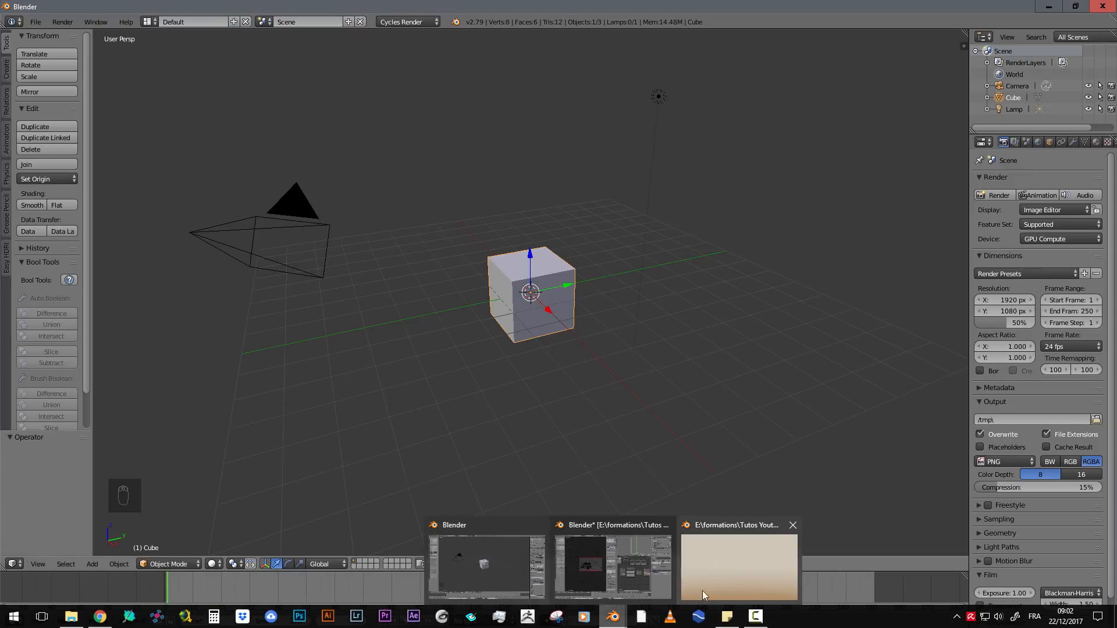
click(766, 534)
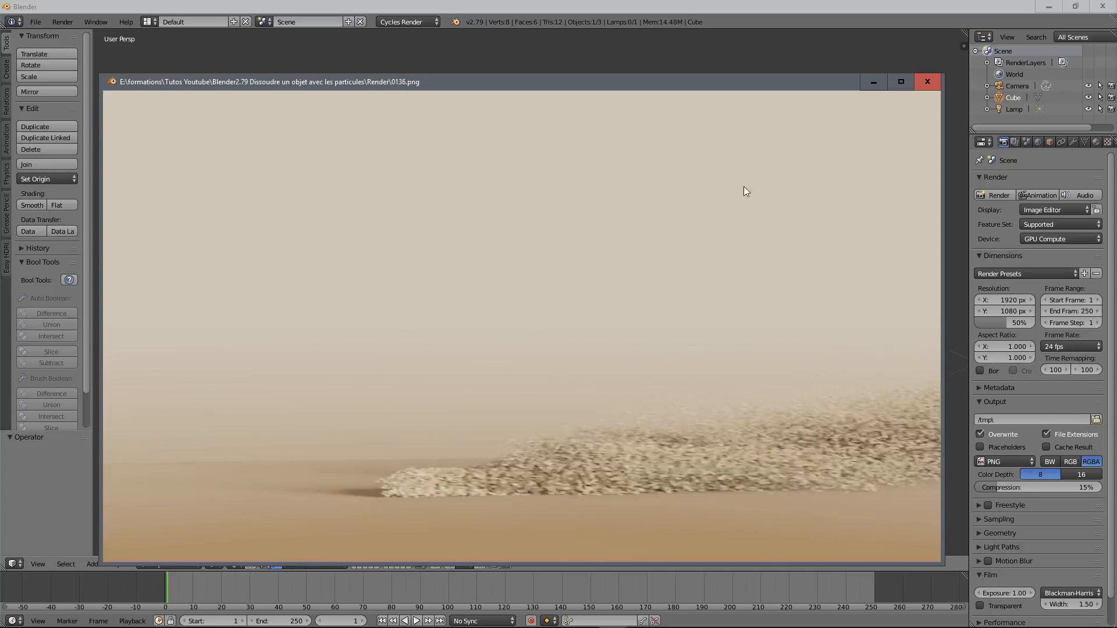
click(927, 81)
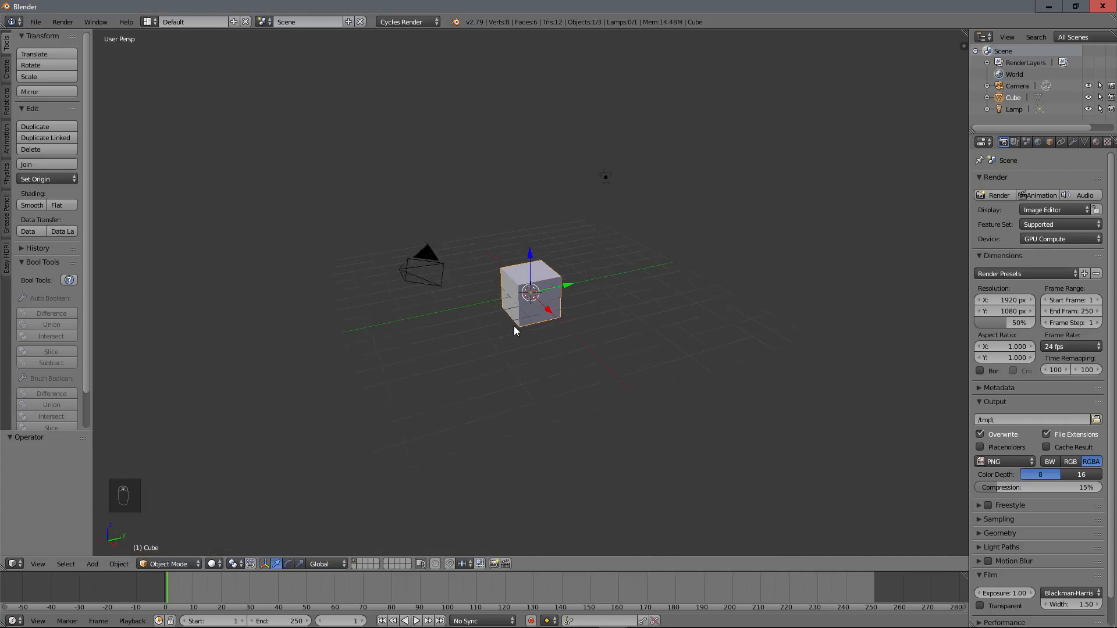
Step: Search the add-ons for "boo" in the user preferences, make sure Object: Bool Tool is enabled, and close the preferences
scroll(515, 329, up, 2)
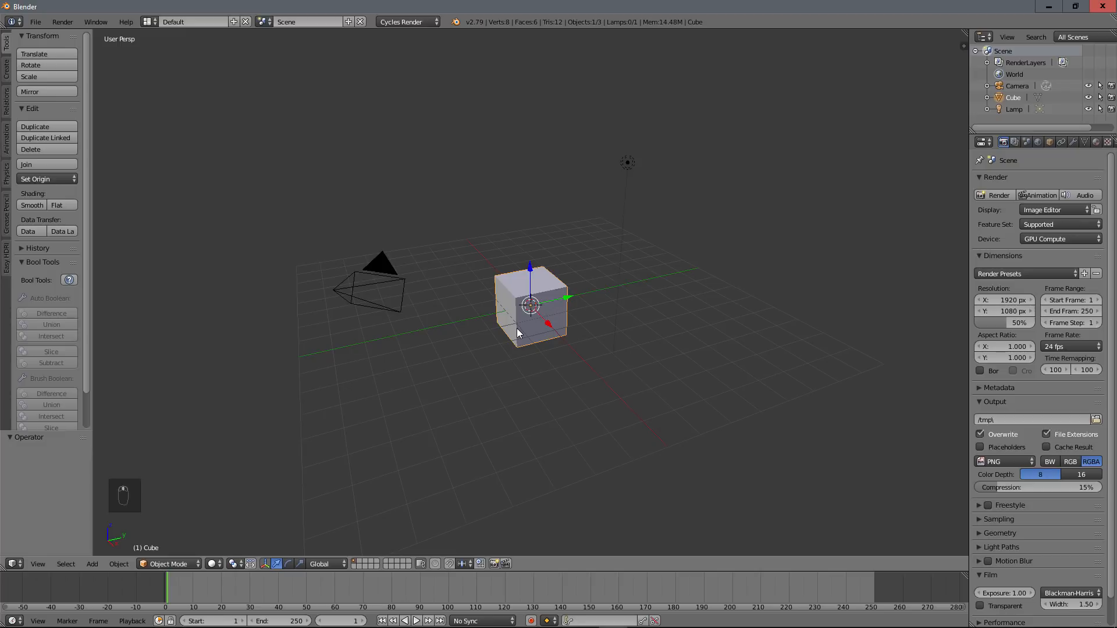
middle_drag(516, 324, 509, 300)
click(36, 23)
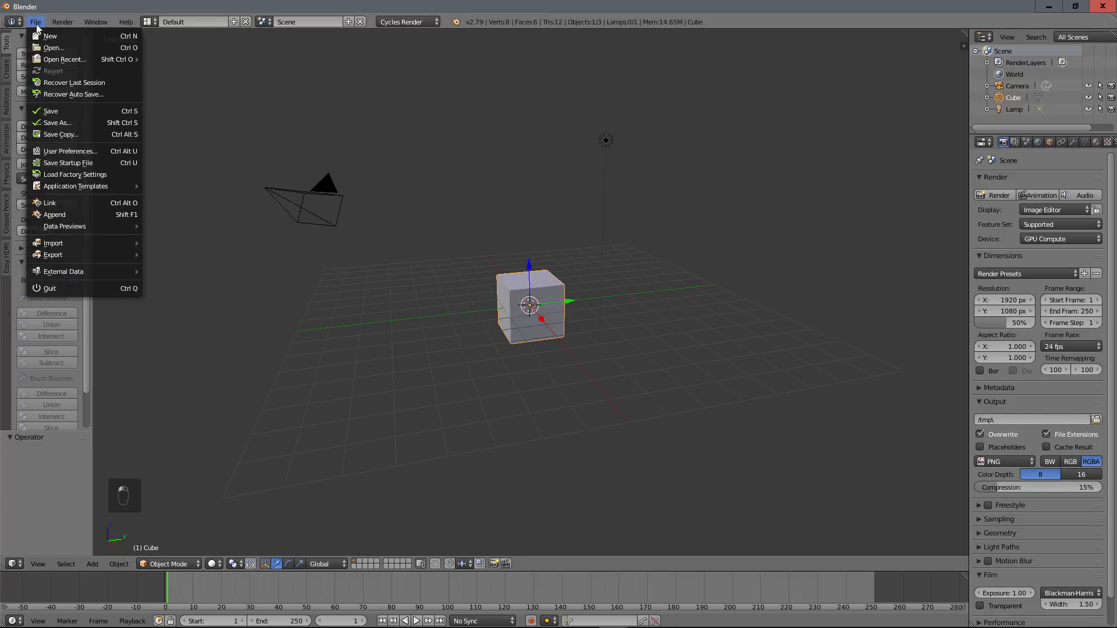
click(75, 150)
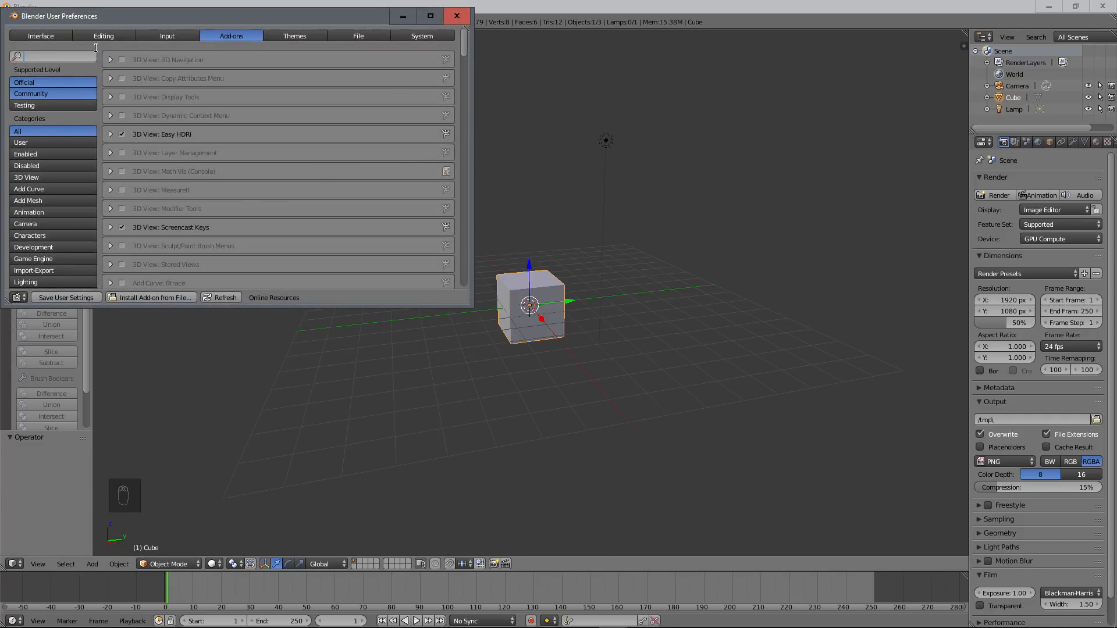
text(boo)
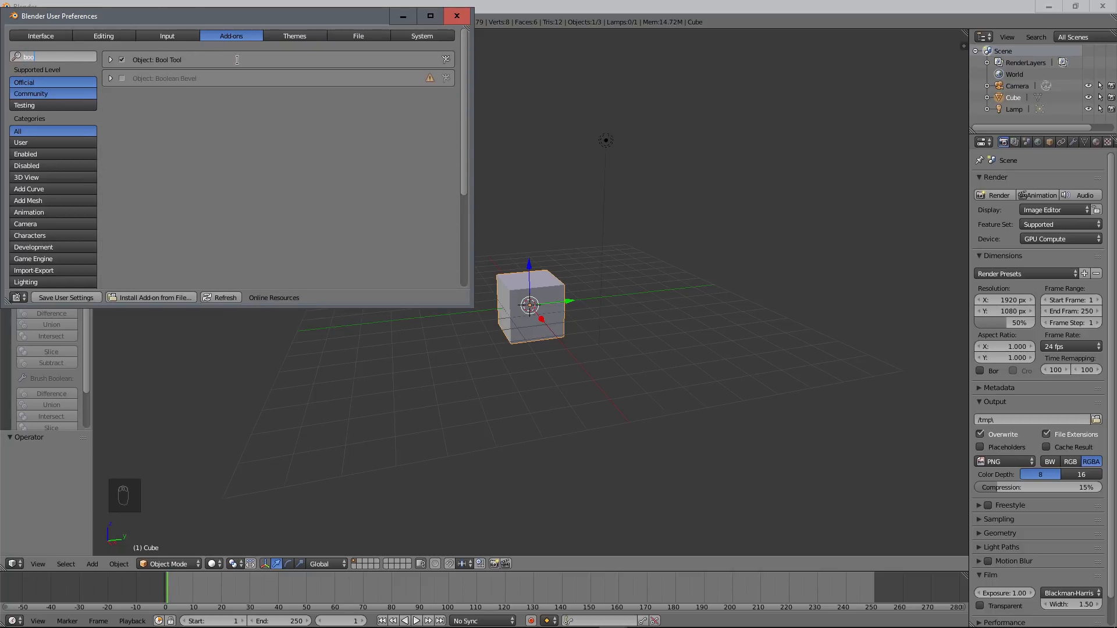
click(122, 61)
click(123, 60)
click(123, 61)
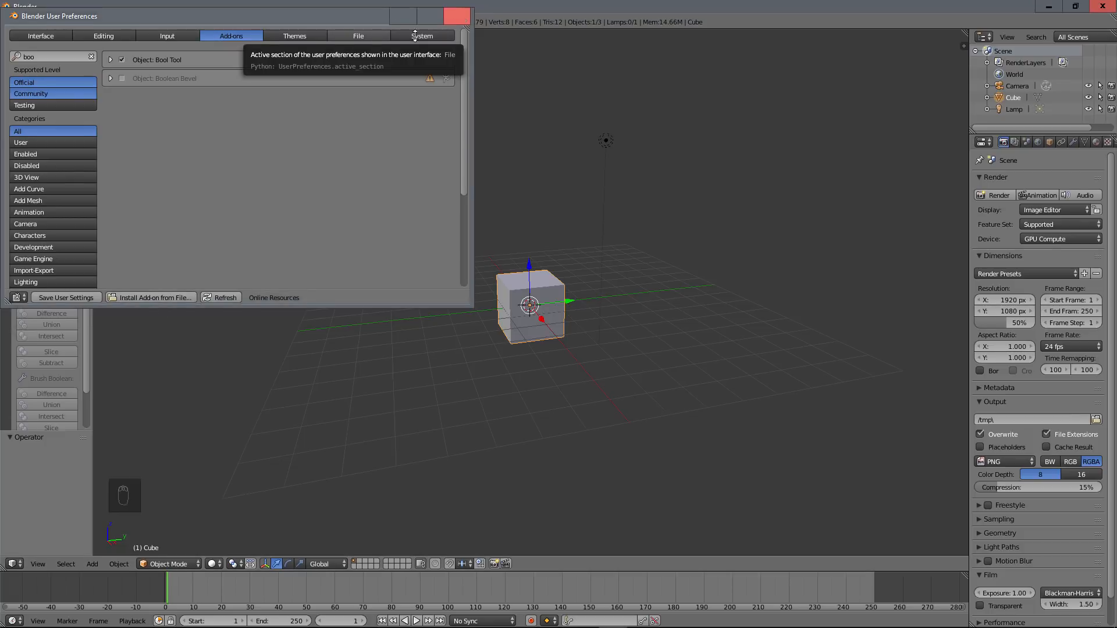
click(460, 16)
Step: Delete all the default objects from the scene: the cube, the camera and the lamp
middle_drag(575, 239, 579, 301)
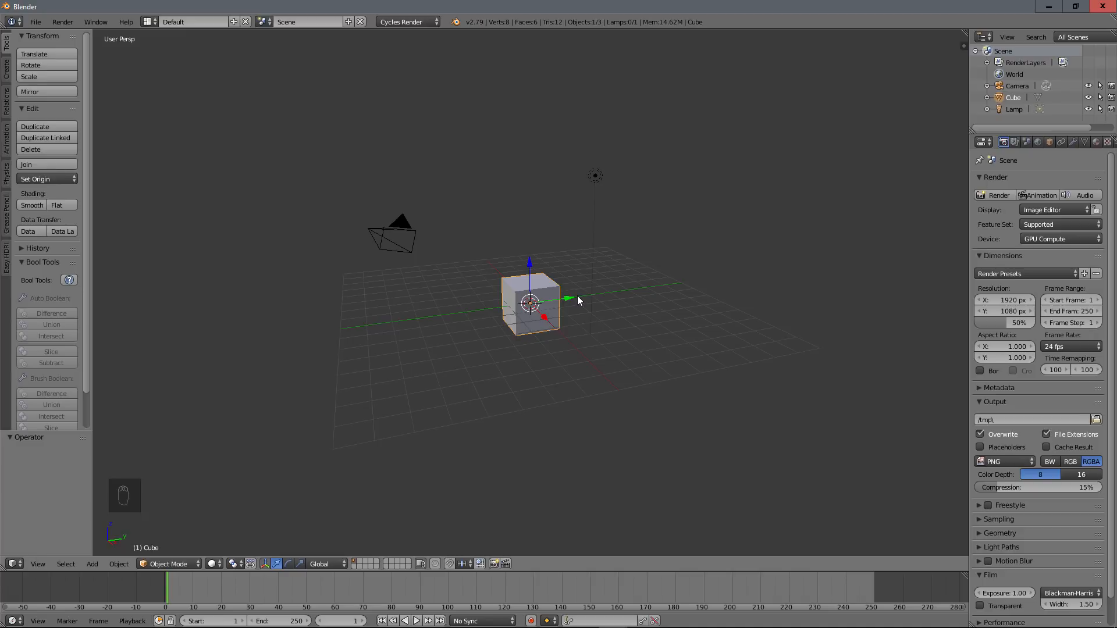
middle_drag(579, 300, 576, 301)
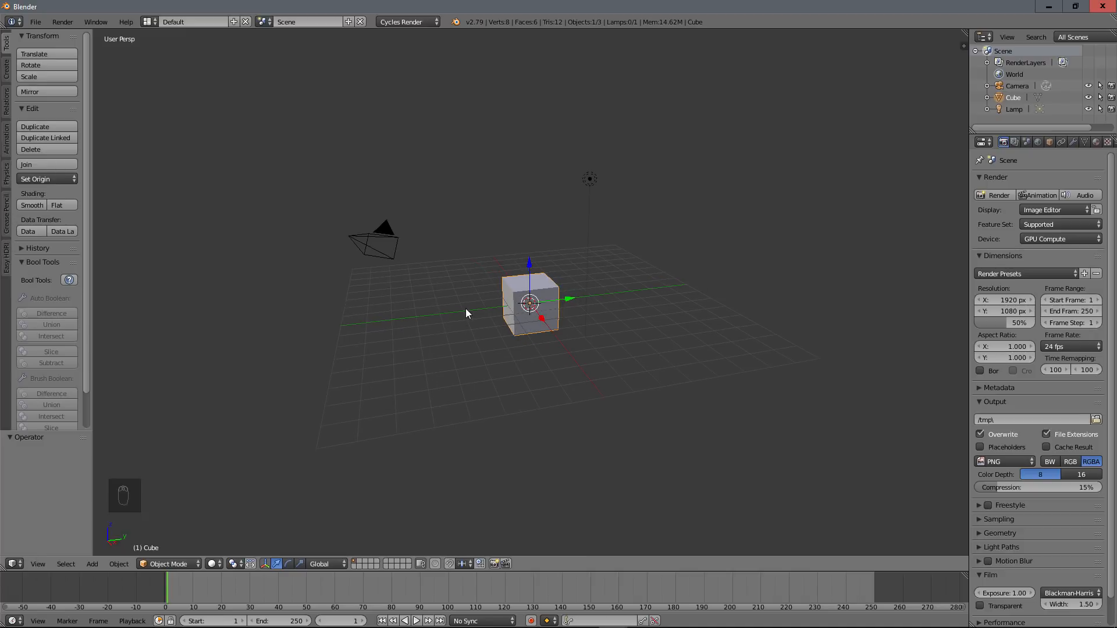
middle_drag(466, 313, 475, 316)
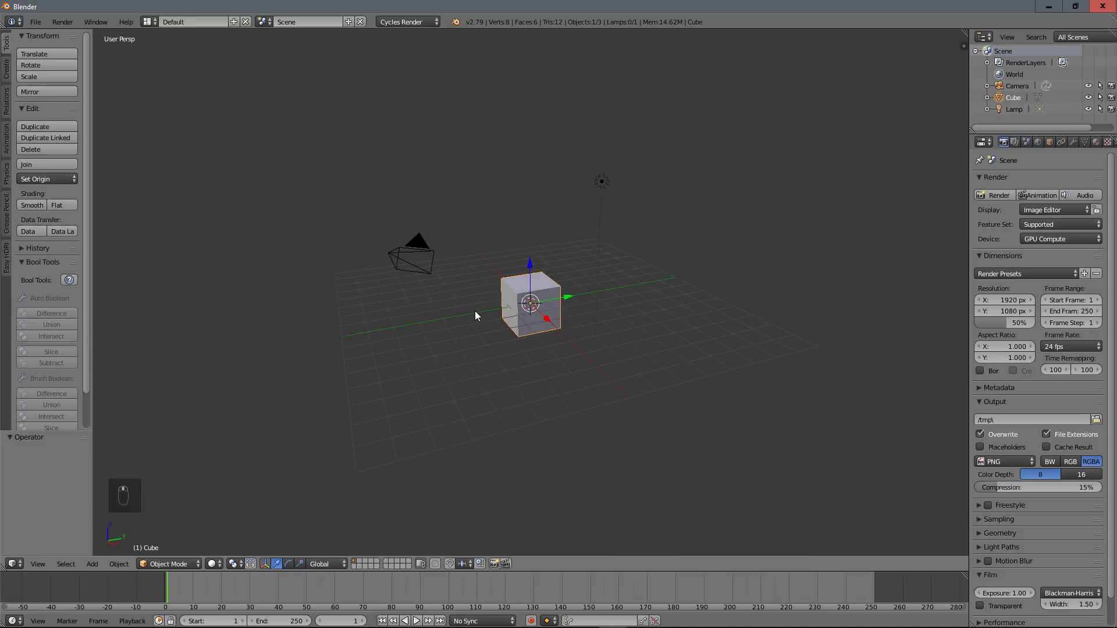
key(a)
key(a)
key(a)
key(x)
click(532, 270)
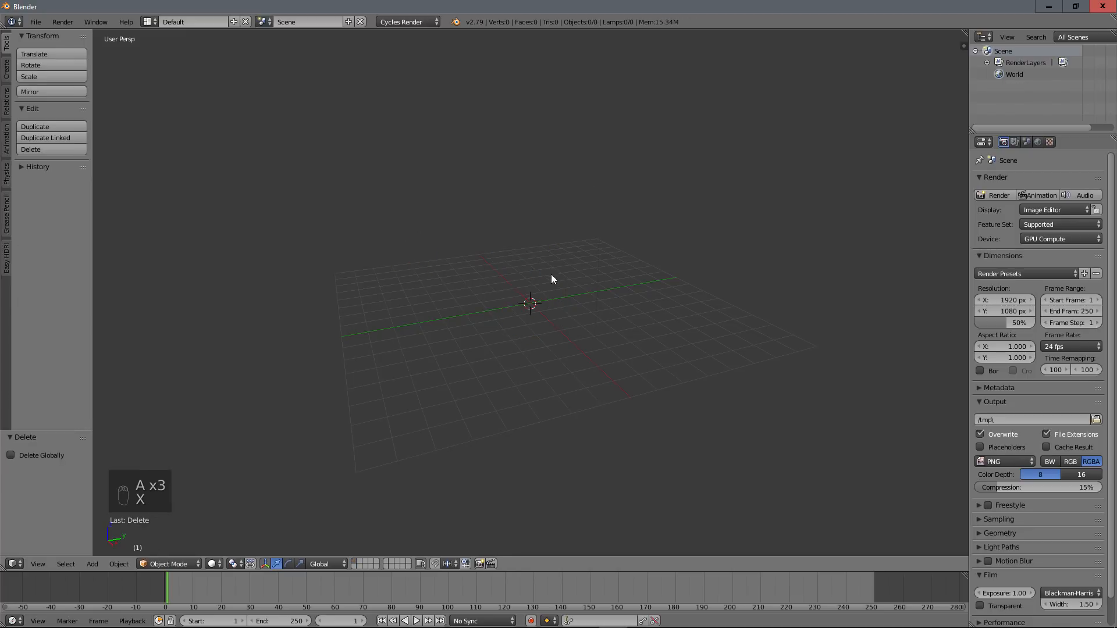
Step: Add a Monkey mesh at the centre of the empty scene
key(shift+a)
mouse_move(544, 279)
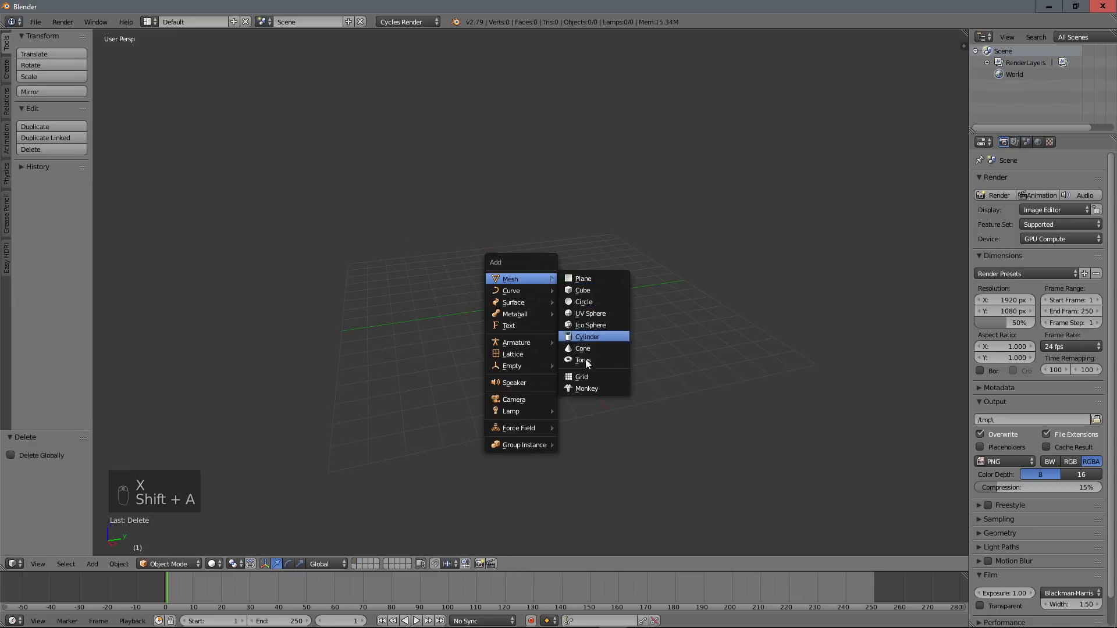
click(591, 387)
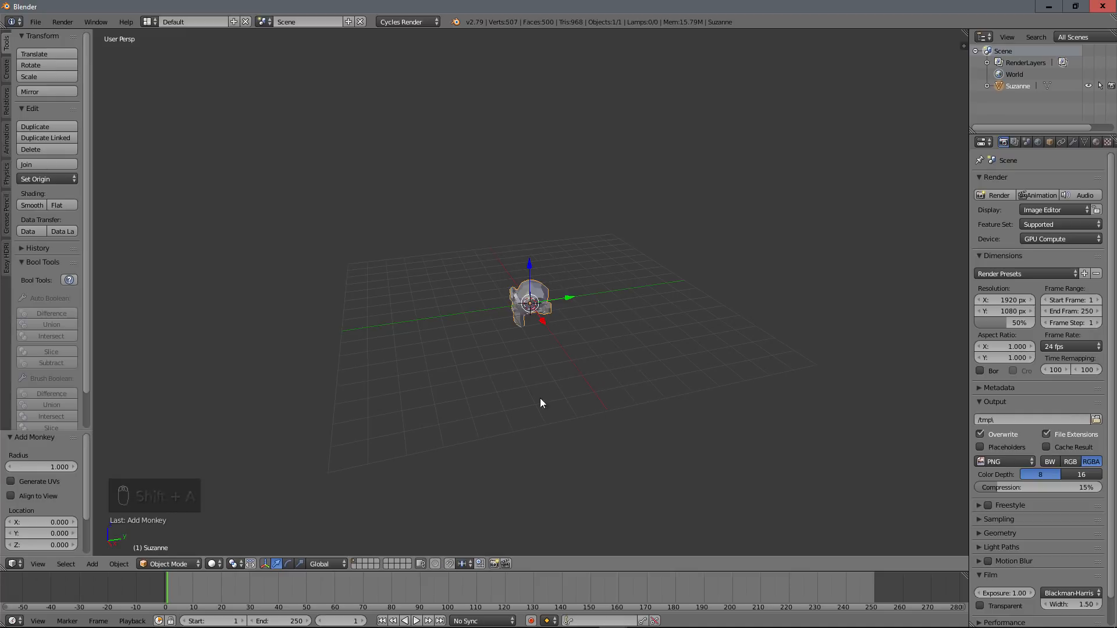
middle_drag(488, 365, 541, 323)
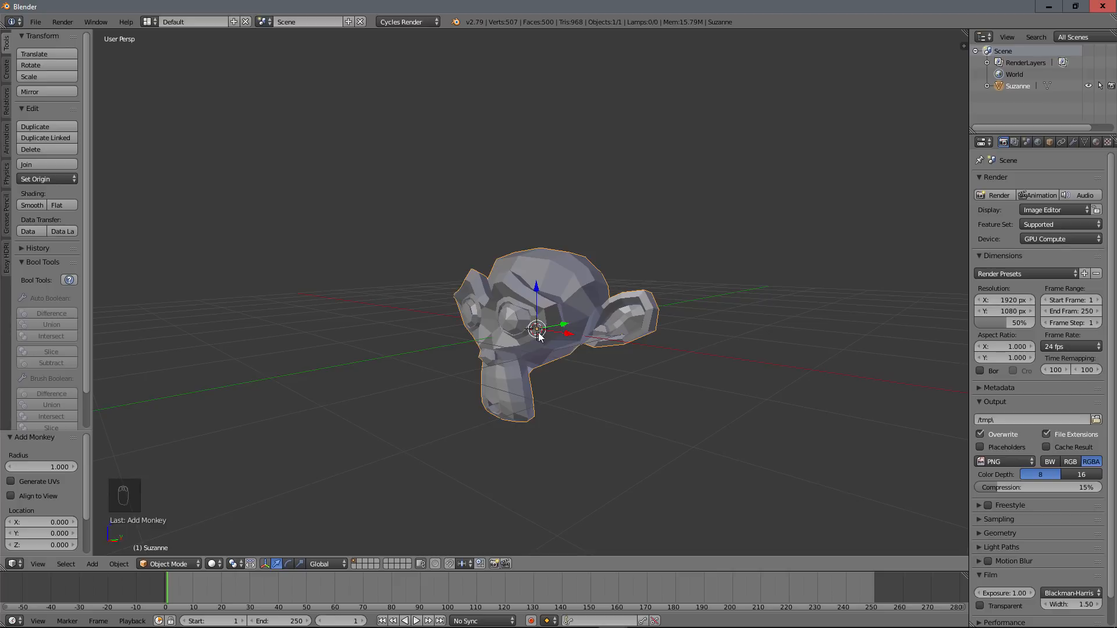
Step: Enter Edit Mode on the monkey and examine its separate parts by selecting the linked geometry of the head and each eye
key(Tab)
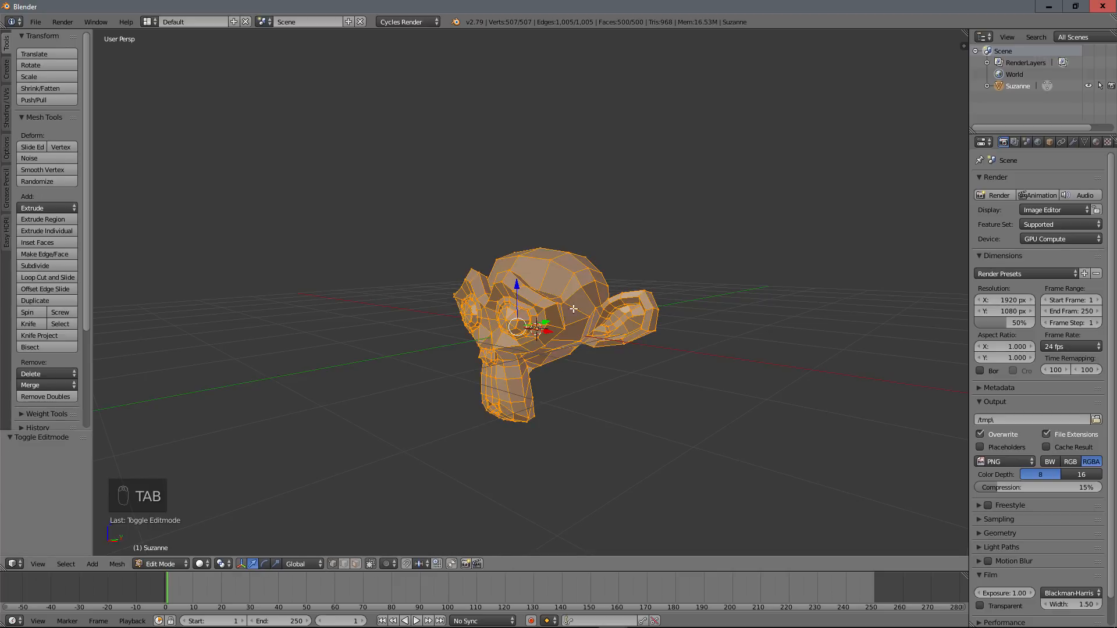
right_click(573, 274)
key(l)
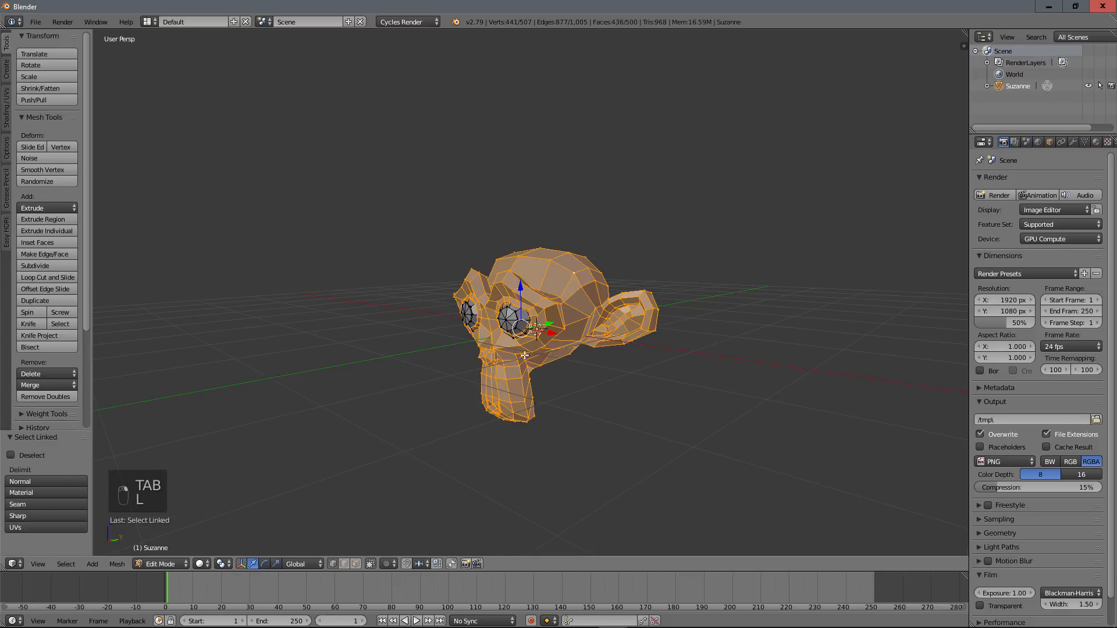
right_click(510, 319)
key(l)
right_click(468, 314)
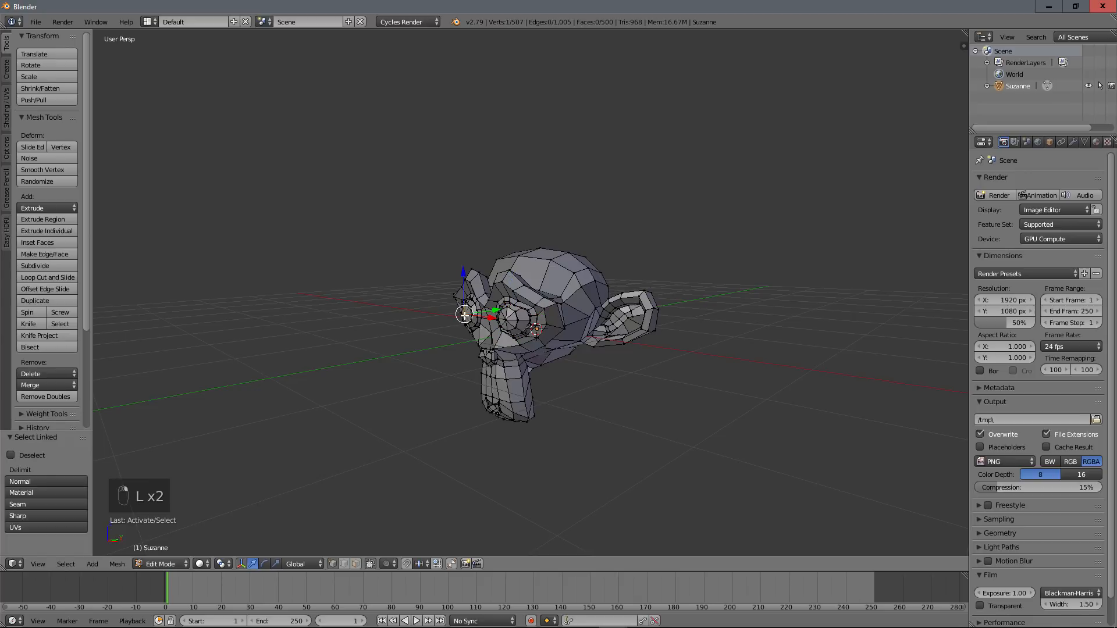
key(l)
mouse_move(509, 353)
middle_down()
mouse_move(731, 332)
mouse_move(494, 342)
middle_up()
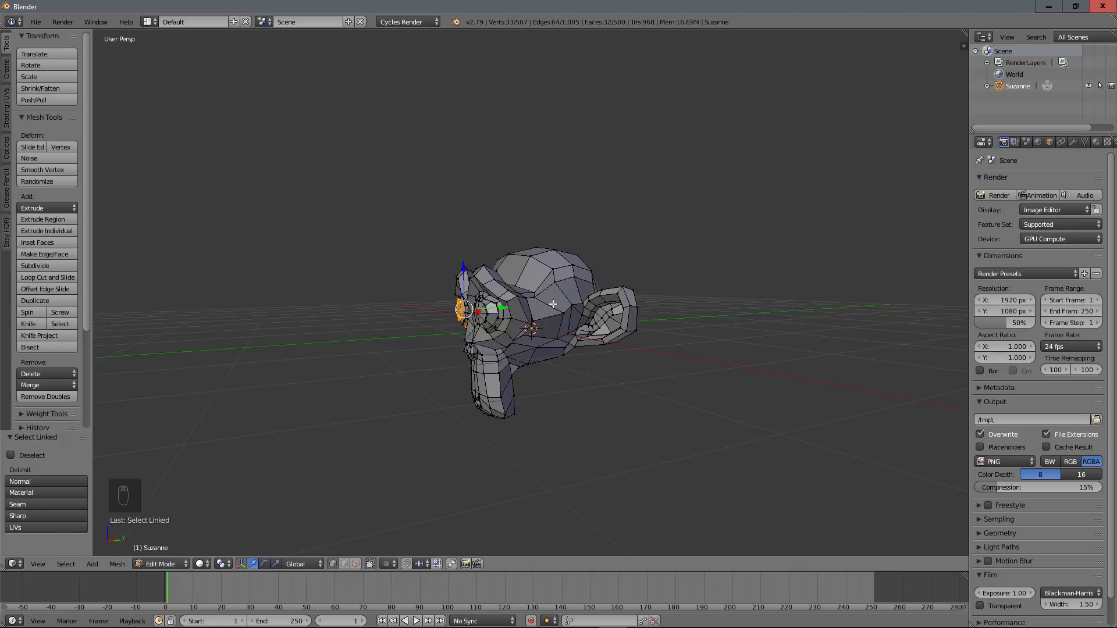
right_click(558, 282)
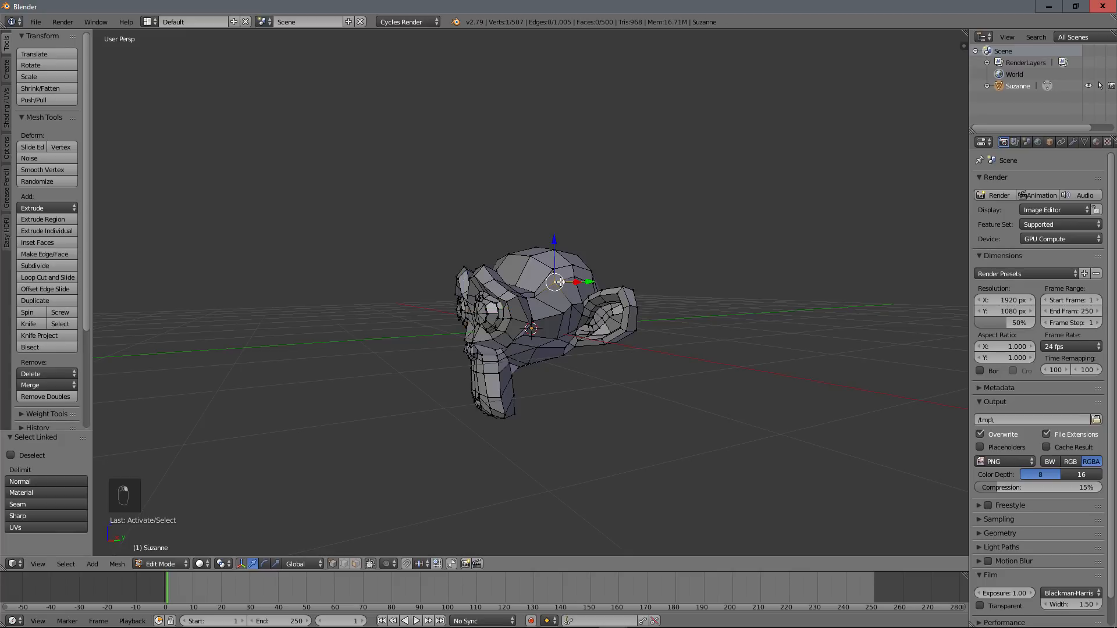
Step: Select all the linked geometry of the monkey's head without the eyes
key(l)
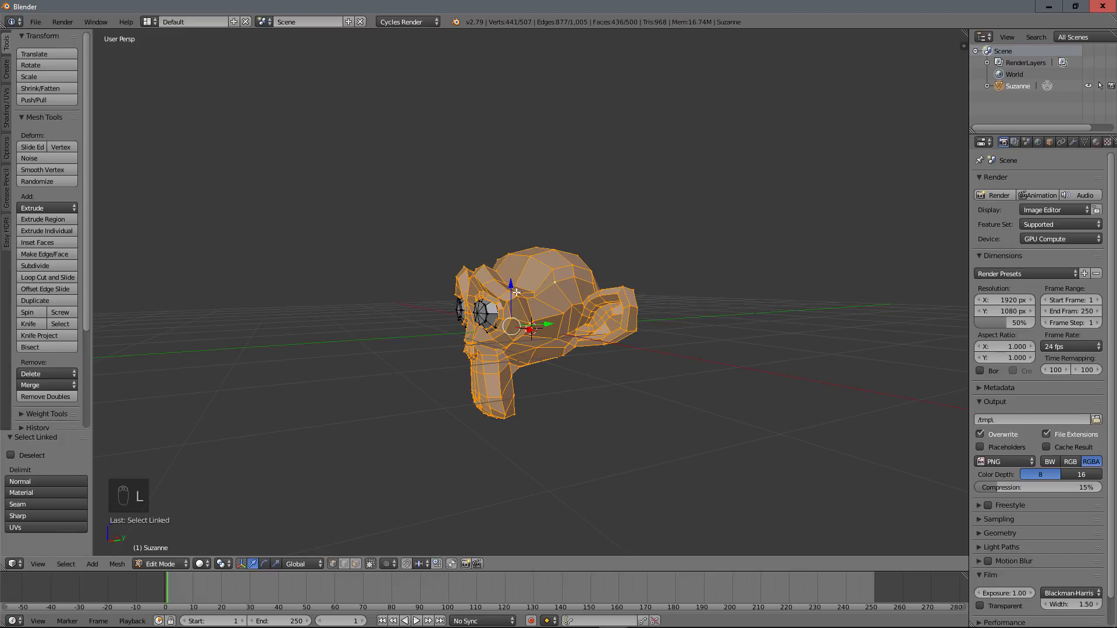
Step: Move the selected head geometry up 1 unit along Z to expose the separate eyes, and undo that move
key(g)
key(z)
key(1)
key(Return)
middle_drag(399, 276, 576, 243)
middle_drag(598, 305, 567, 296)
key(ctrl+z)
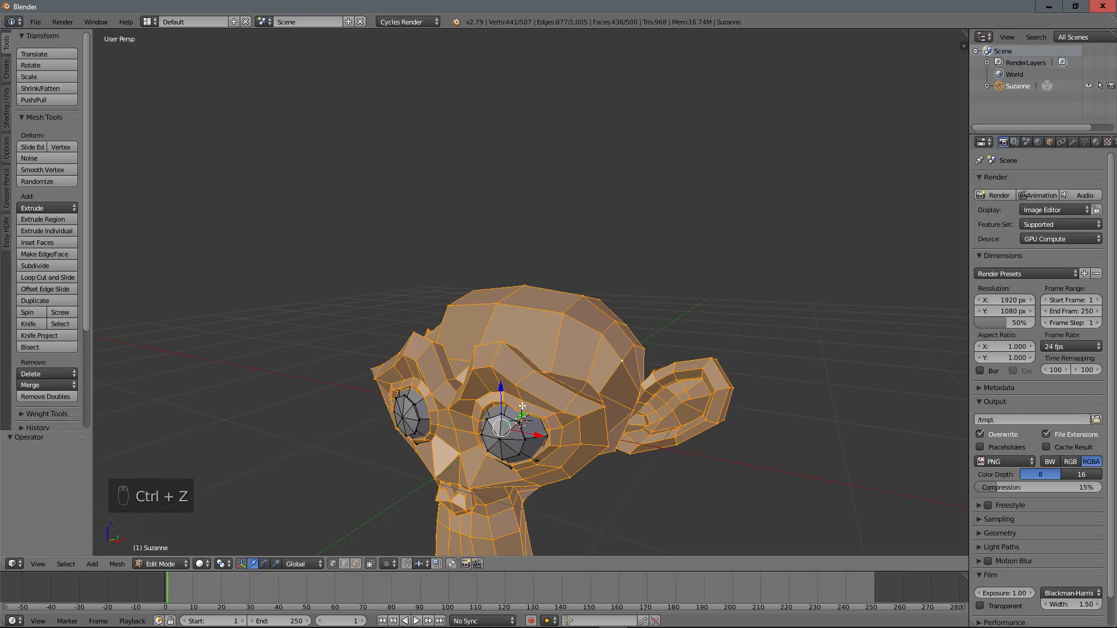
Step: Separate the selected head geometry from the eyes into its own object
scroll(537, 368, down, 4)
scroll(536, 367, up, 2)
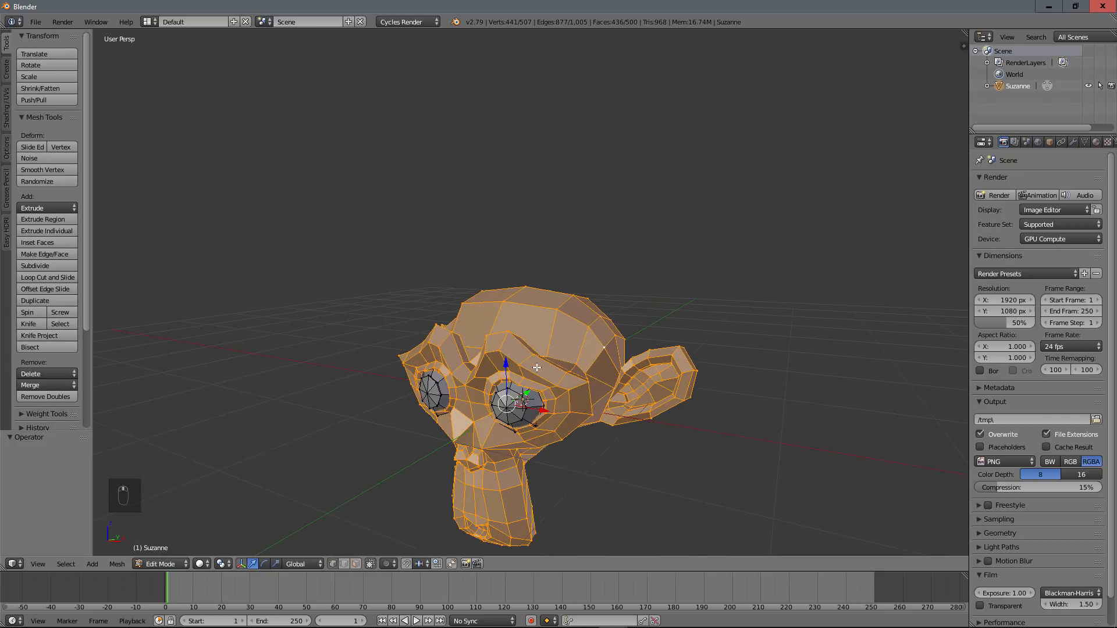
key(Tab)
key(Tab)
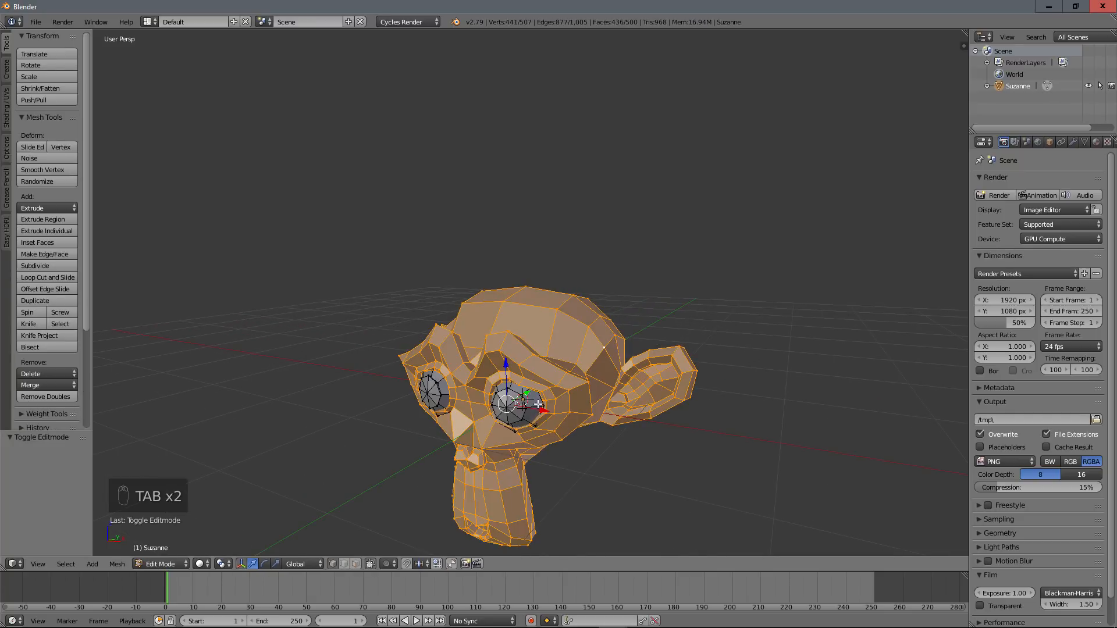
key(p)
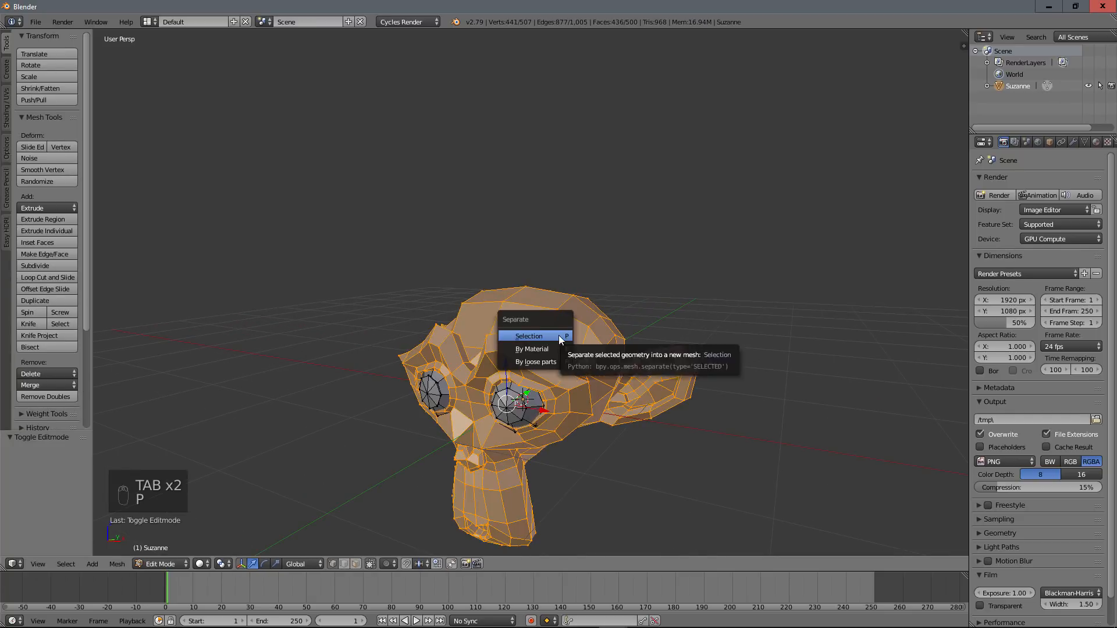
click(560, 336)
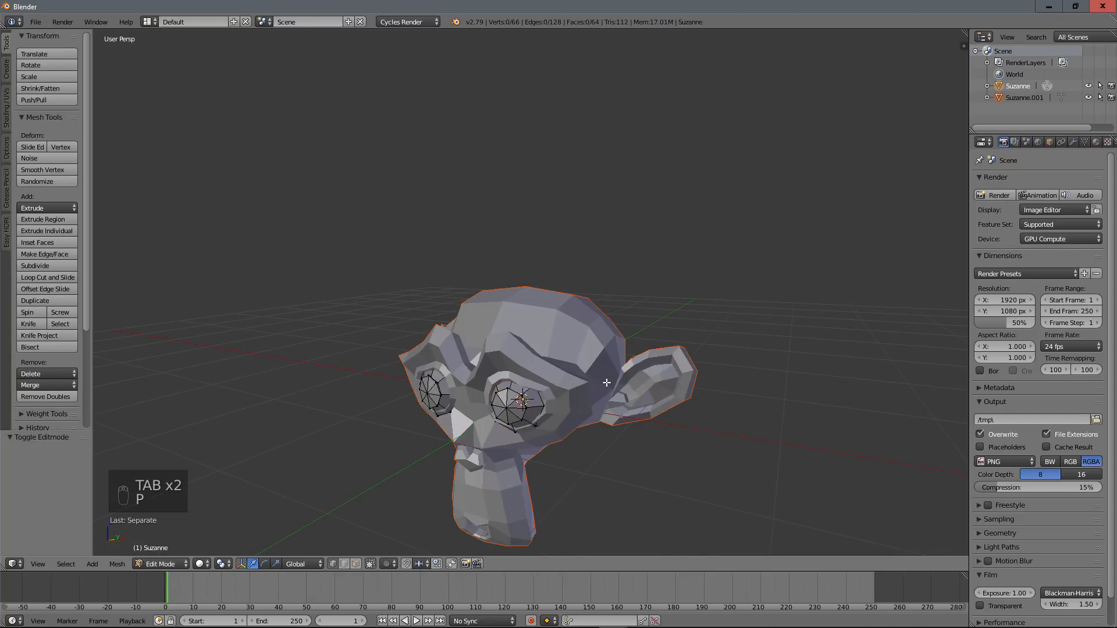
Step: Close the open backs of both eyes by selecting their non-manifold edges and filling them with faces, and return to Object Mode
right_click(499, 407)
middle_drag(500, 407, 470, 406)
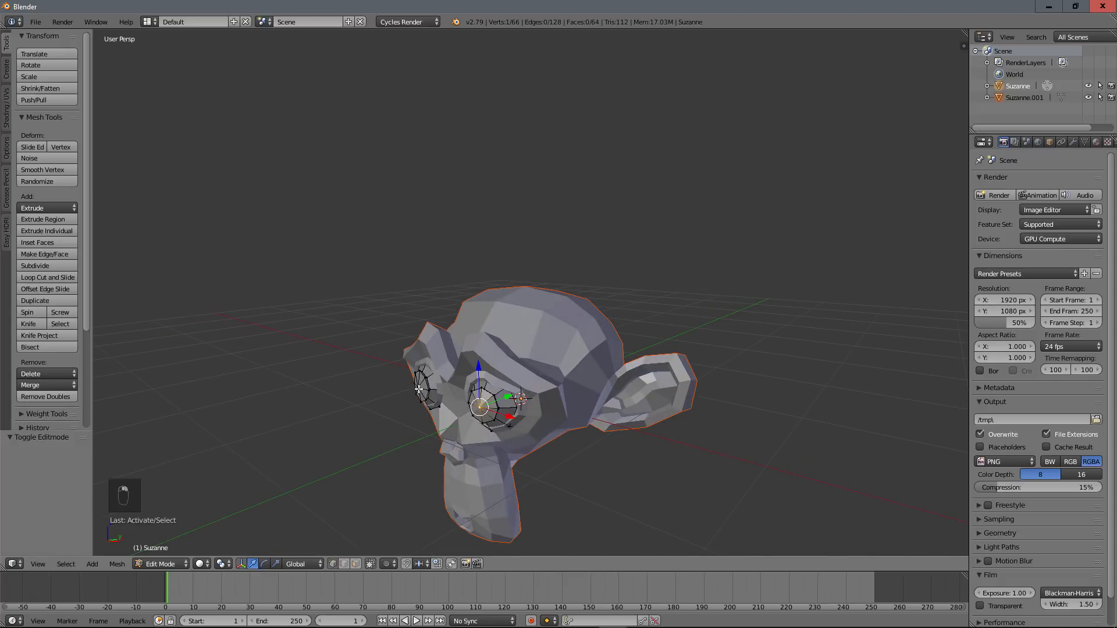
shift+right_click(418, 389)
key(a)
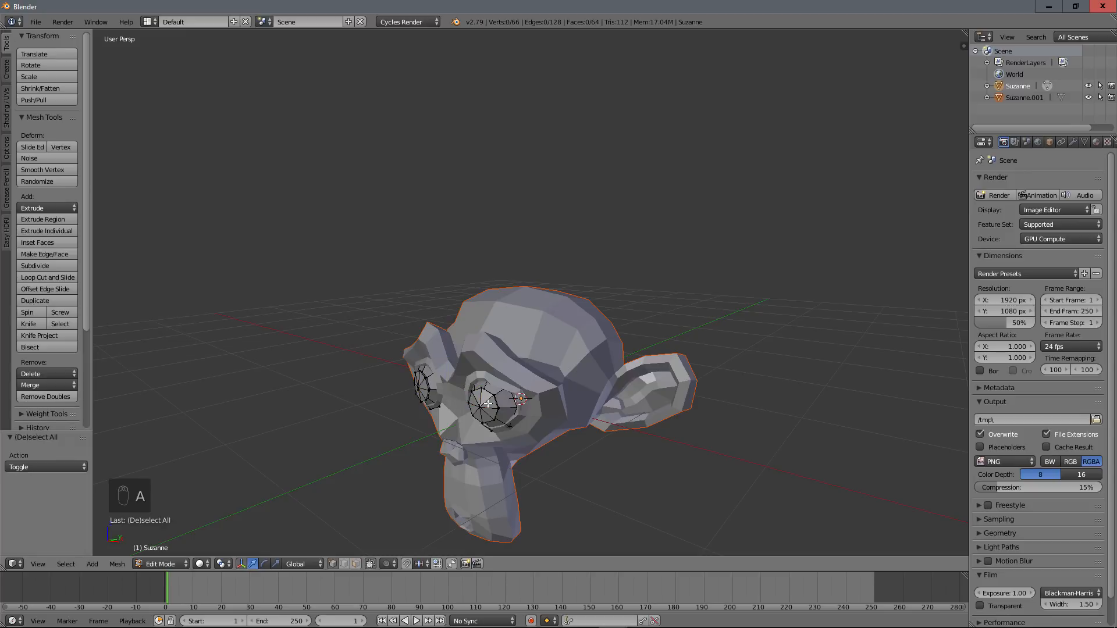
key(ctrl+alt+shift+m)
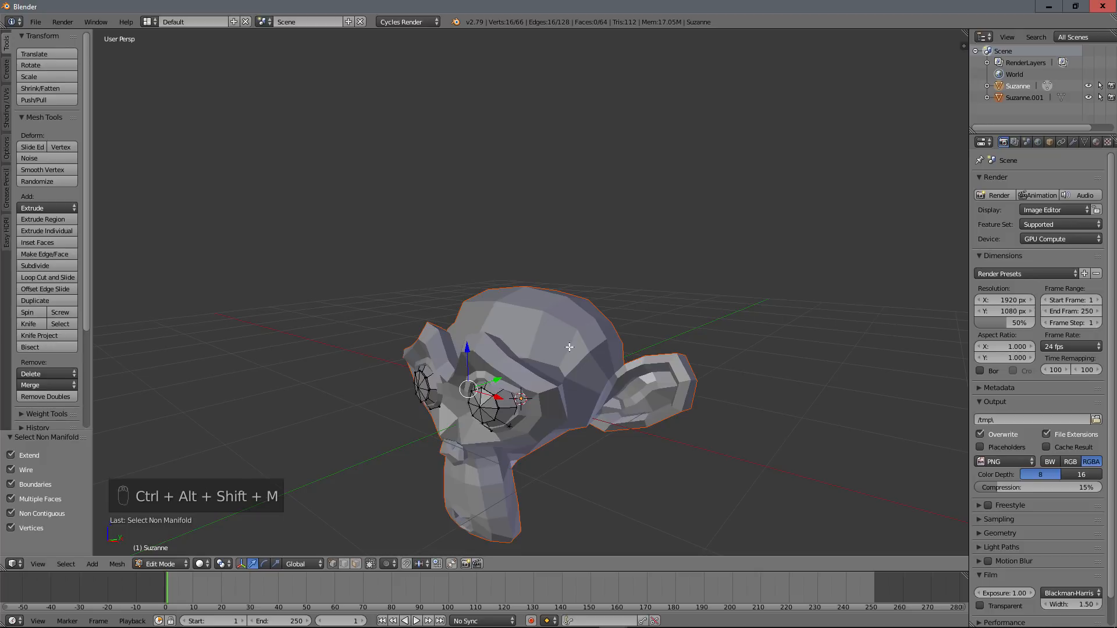
key(z)
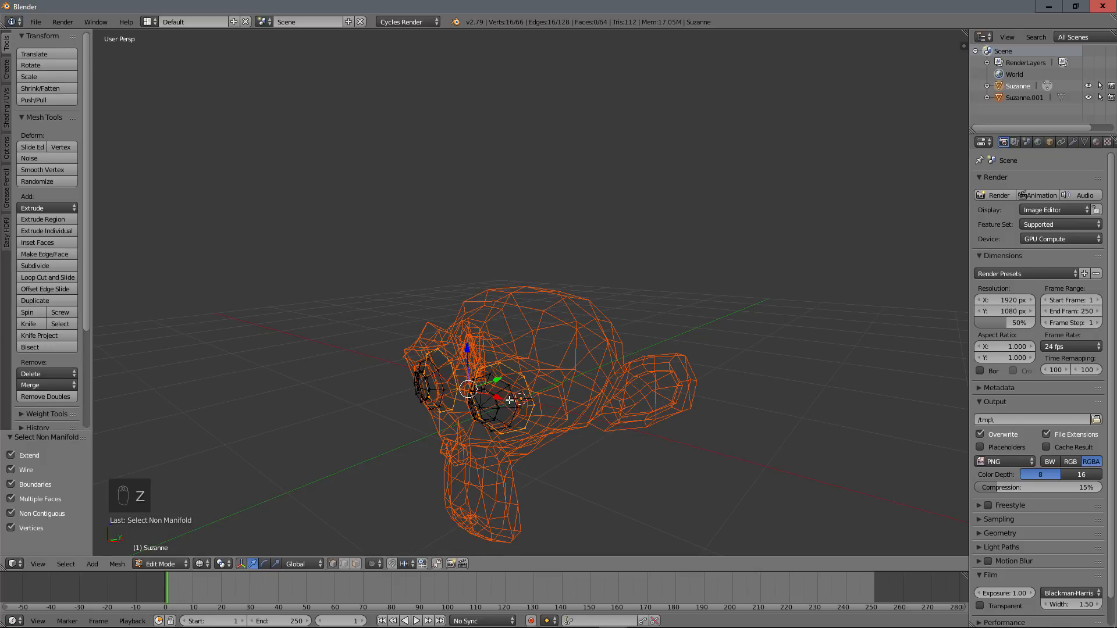
middle_drag(513, 400, 422, 243)
middle_drag(503, 277, 642, 274)
key(f)
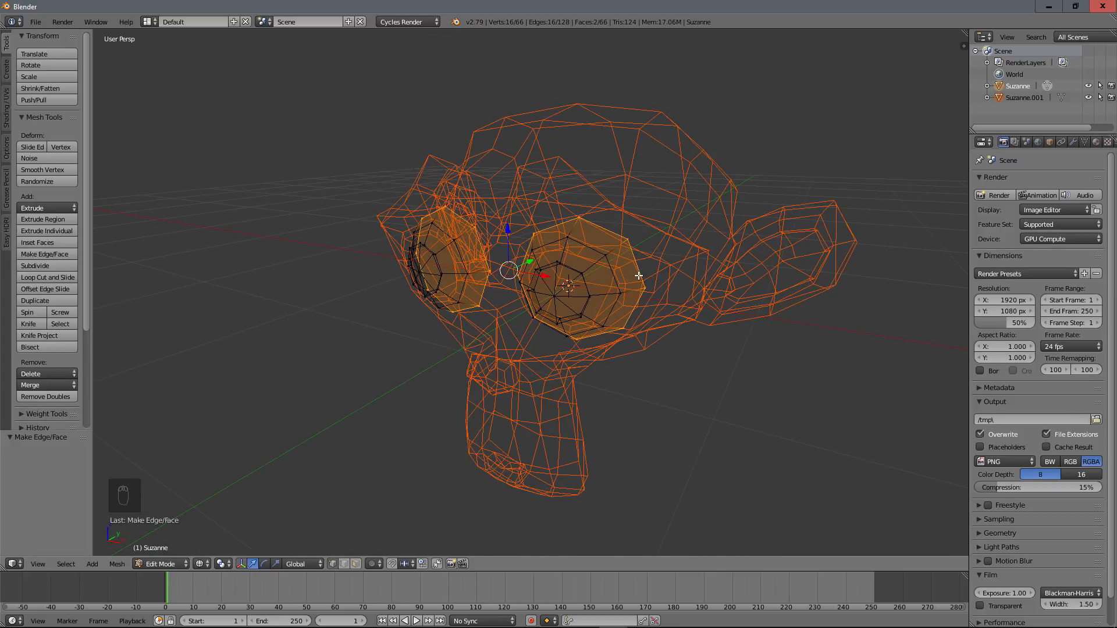
key(Tab)
key(z)
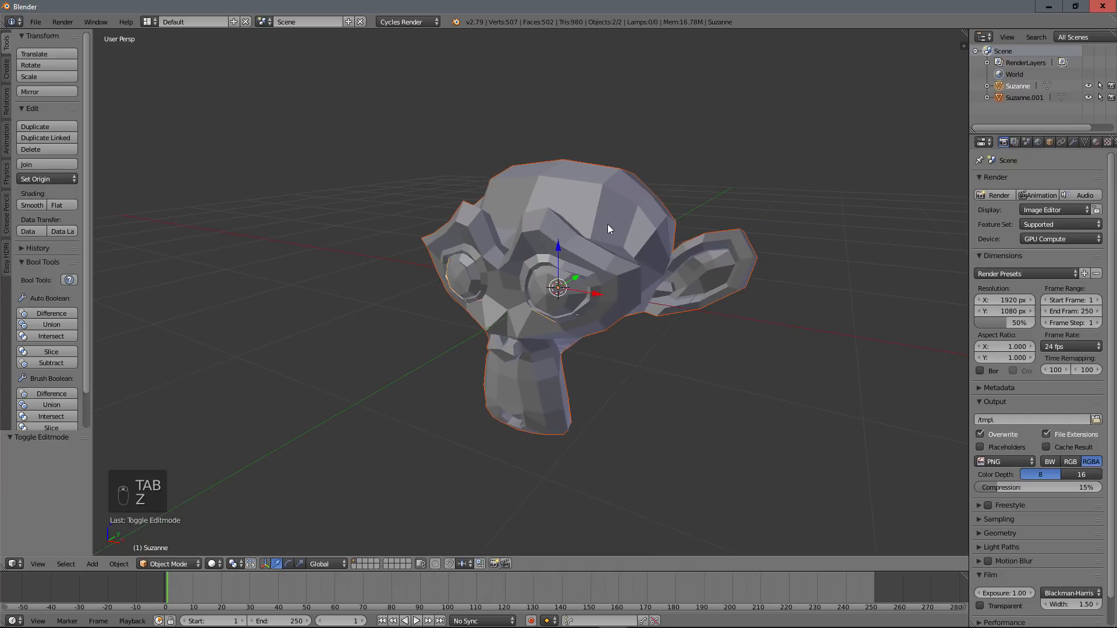
Step: Fill the open eye-socket boundaries of the head object with faces from its non-manifold edges, and return to Object Mode
right_click(640, 207)
key(Tab)
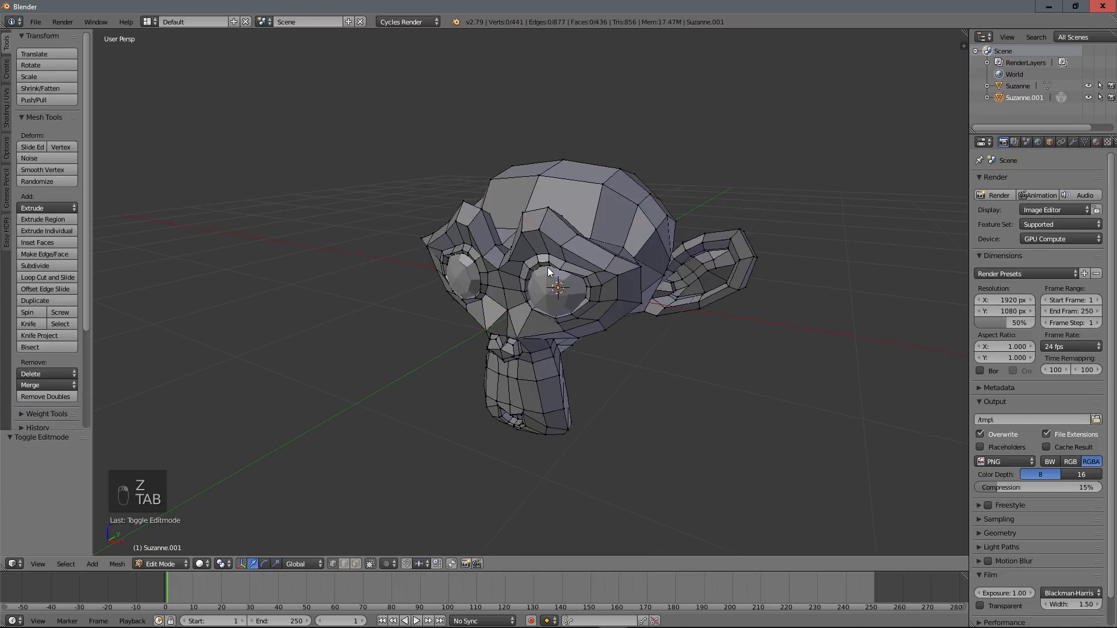
middle_drag(550, 273, 591, 263)
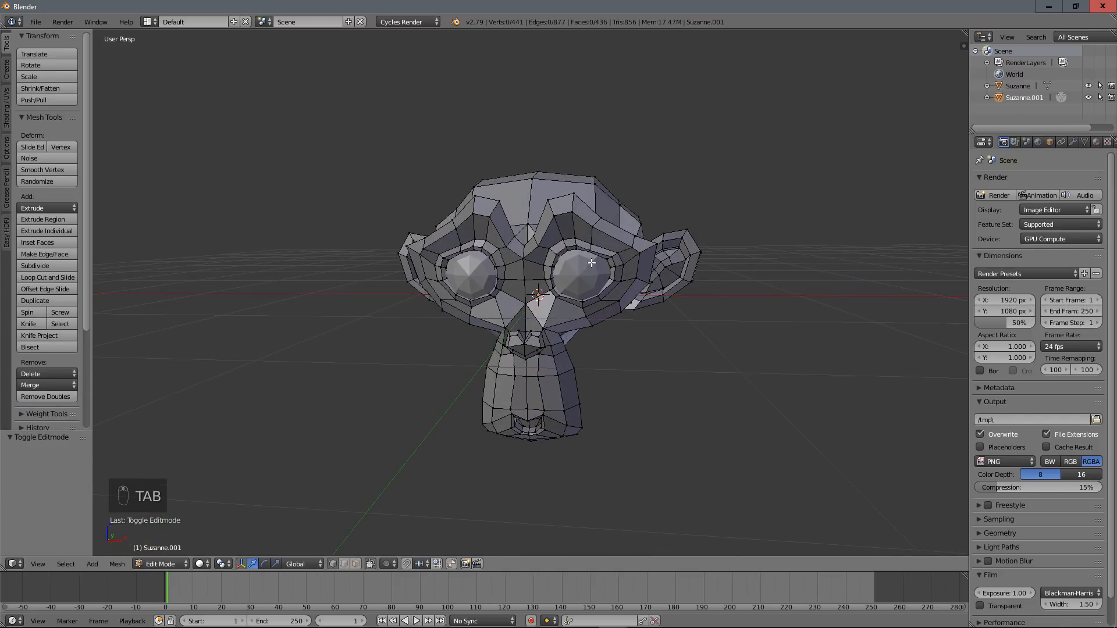
scroll(584, 277, up, 3)
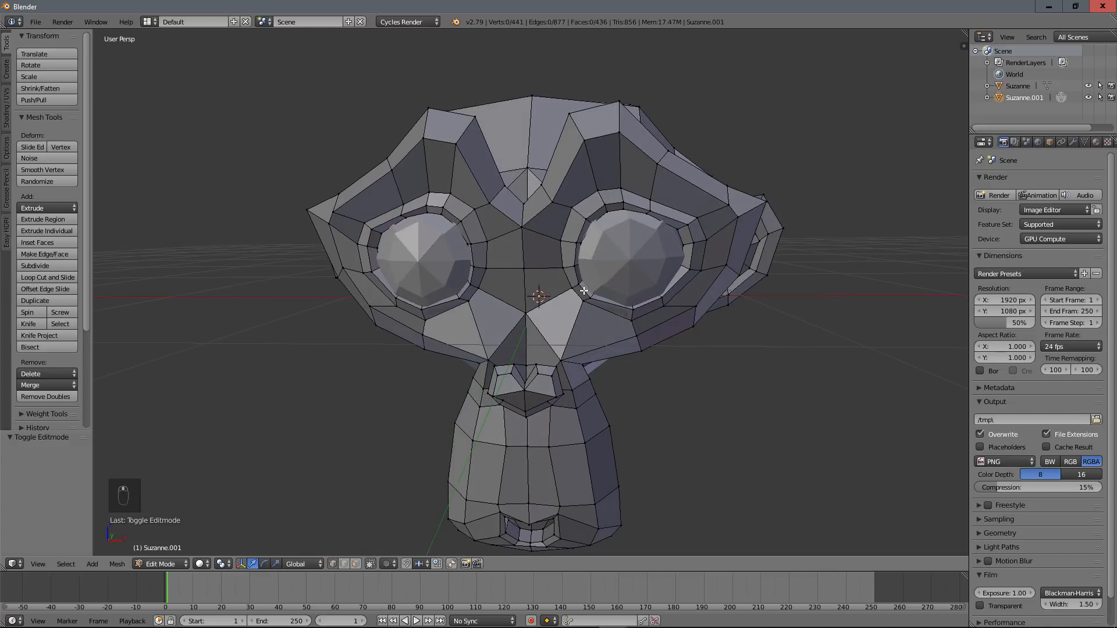
key(ctrl+alt+shift+m)
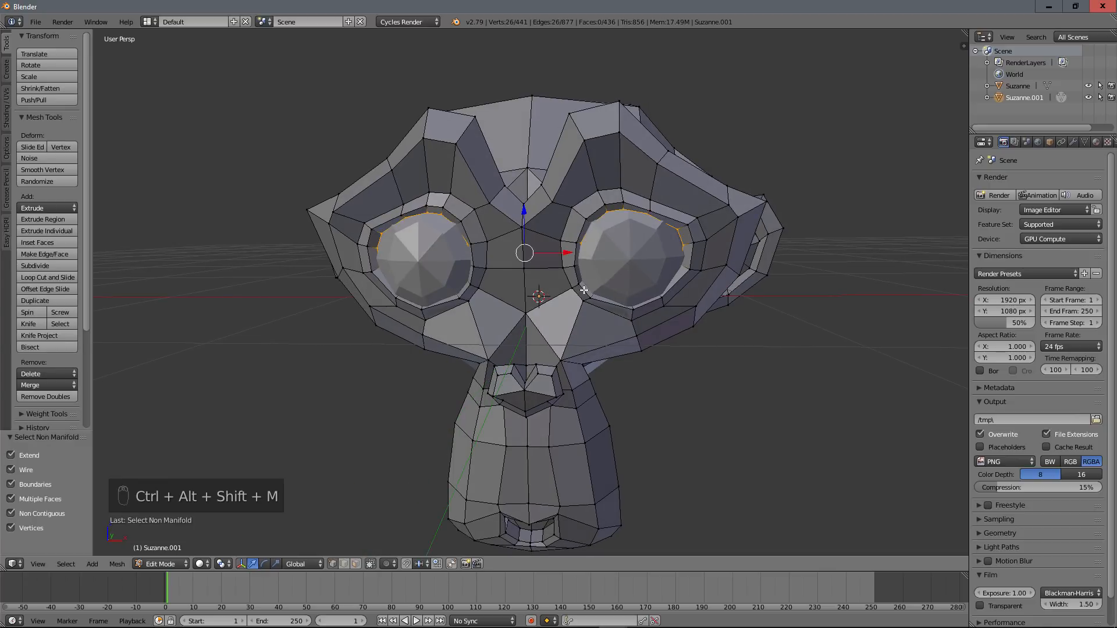
key(z)
mouse_move(582, 260)
middle_down()
mouse_move(700, 277)
mouse_move(590, 257)
mouse_move(674, 262)
mouse_move(617, 290)
mouse_move(629, 296)
mouse_move(475, 266)
mouse_move(512, 261)
middle_up()
key(f)
key(Tab)
key(z)
Step: Select the eyes with the head as the active object, and merge them using Bool Tool's Auto Boolean Union
right_click(415, 250)
shift+right_click(438, 194)
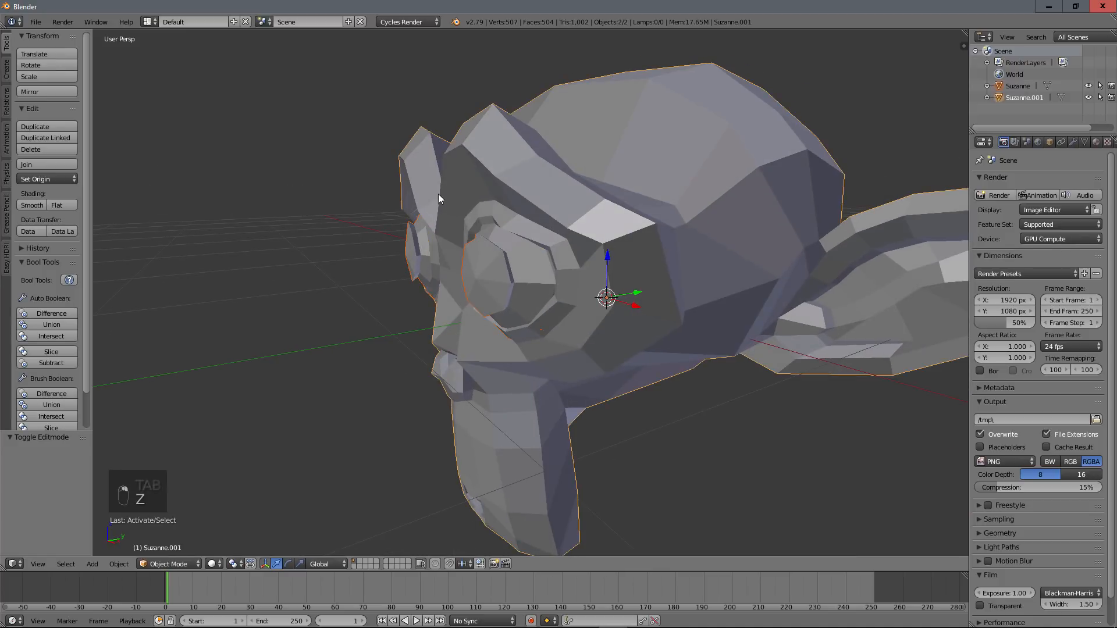
middle_drag(457, 196, 416, 224)
right_click(402, 249)
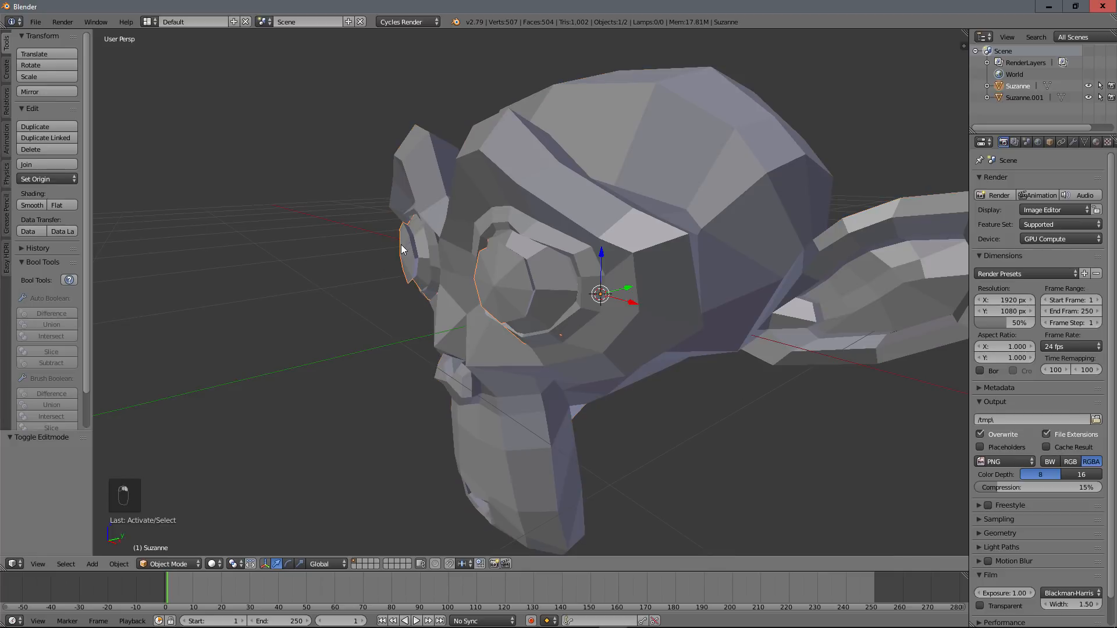
shift+right_click(451, 173)
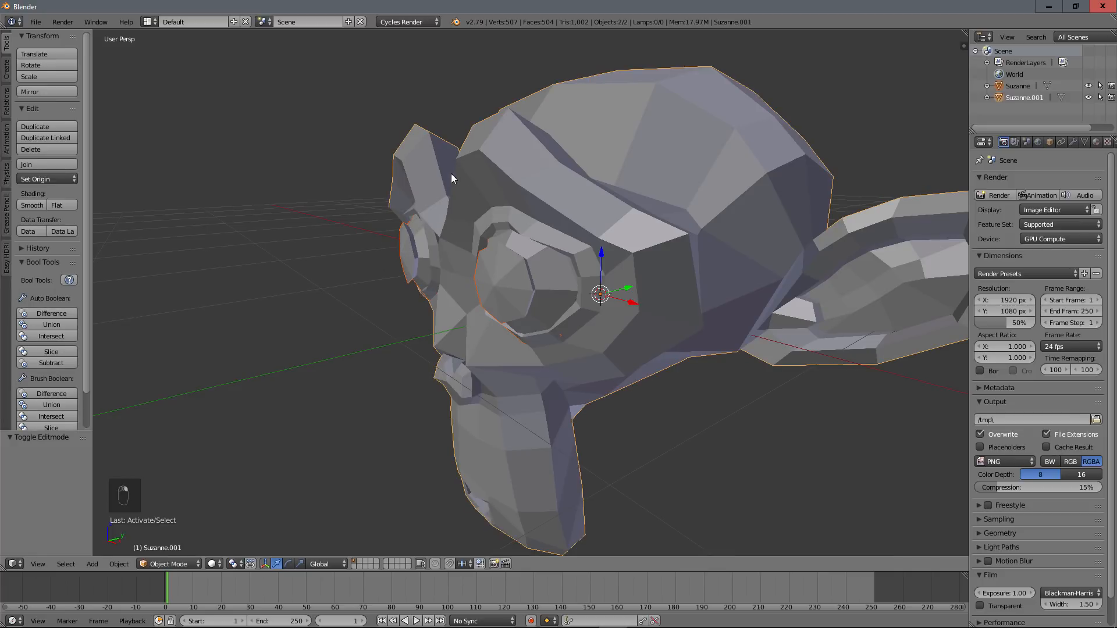
middle_drag(489, 243, 529, 240)
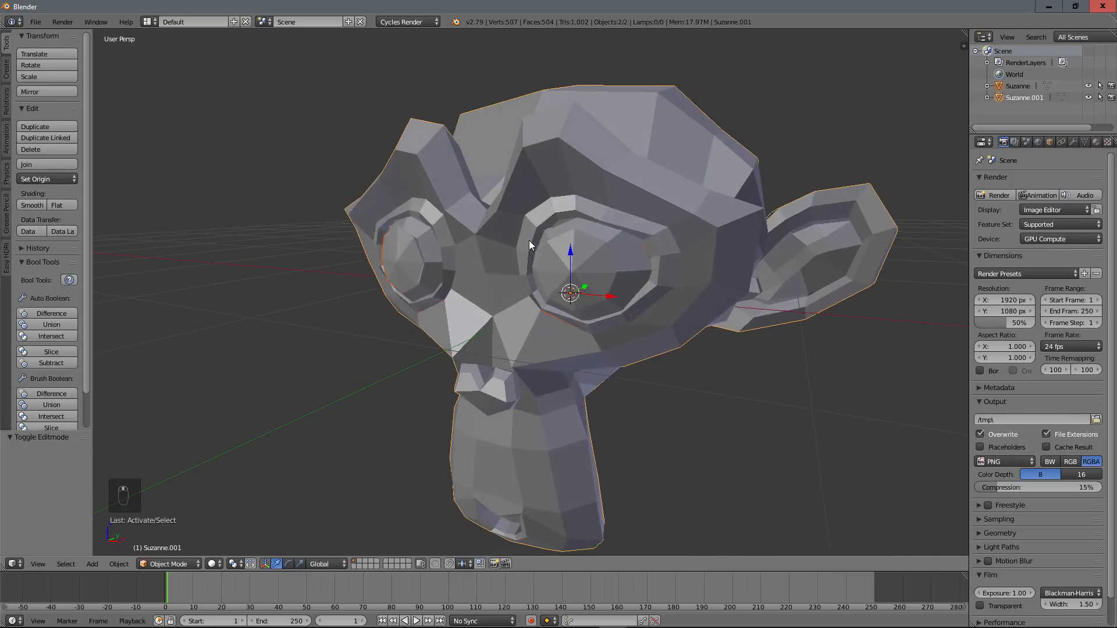
scroll(528, 240, down, 2)
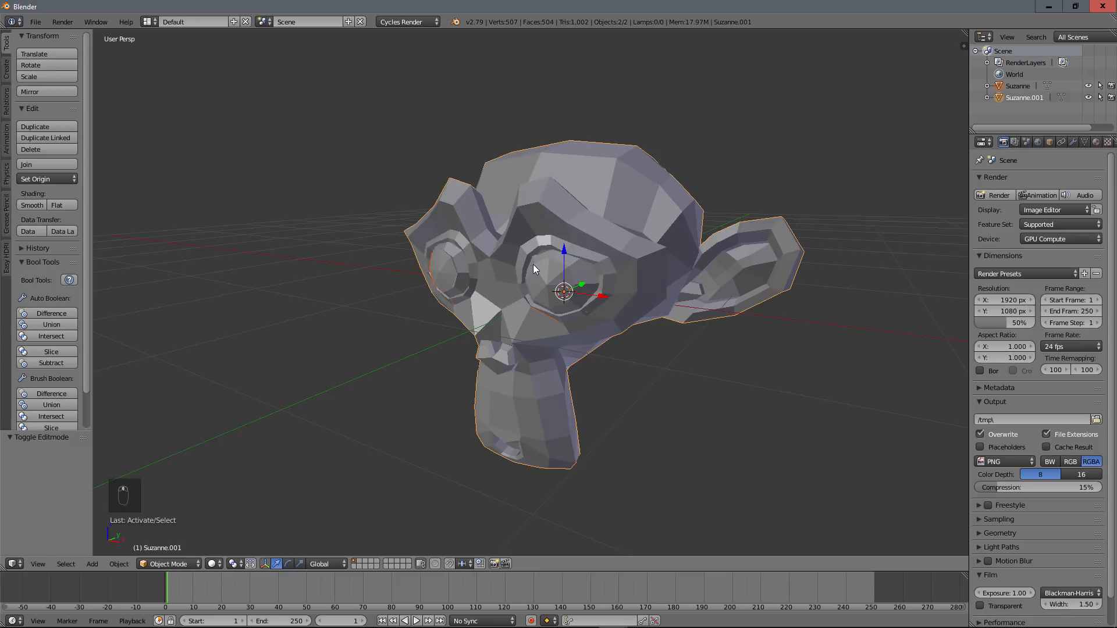
click(47, 326)
middle_drag(372, 319, 472, 313)
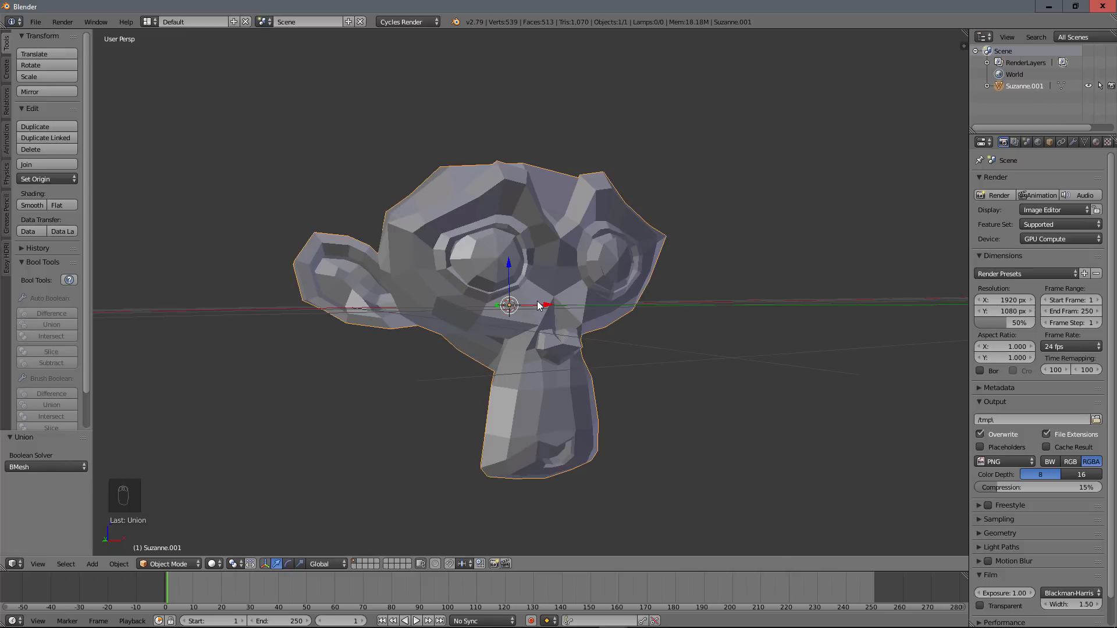
Step: Enter Edit Mode on the merged monkey and select only its non-manifold geometry to locate the faulty areas below the eyes
key(Tab)
key(a)
key(a)
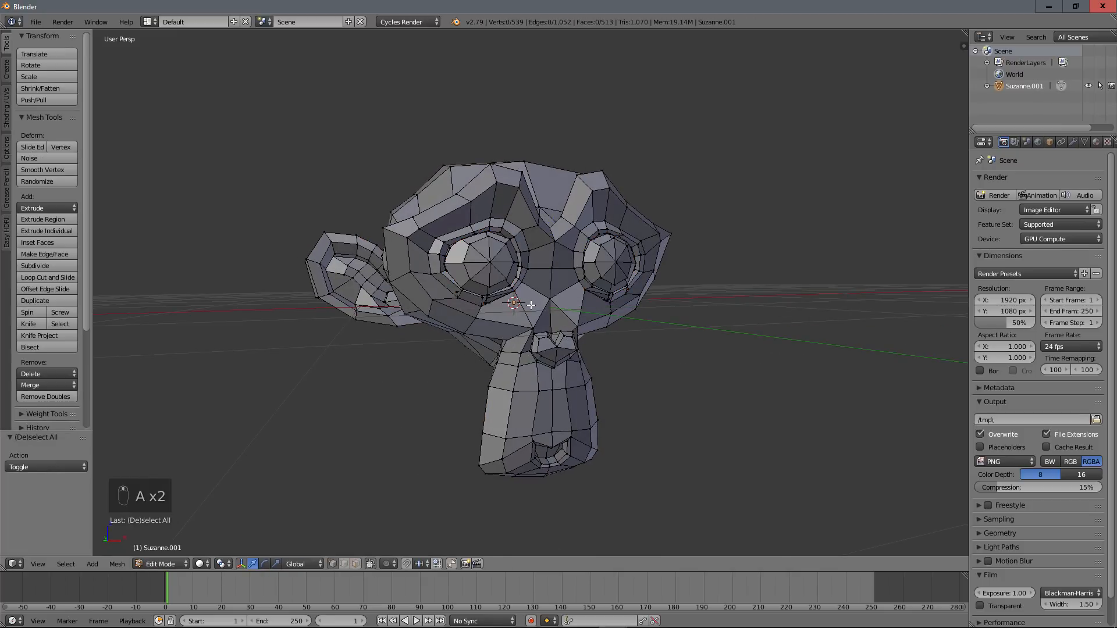
key(ctrl+alt+shift+m)
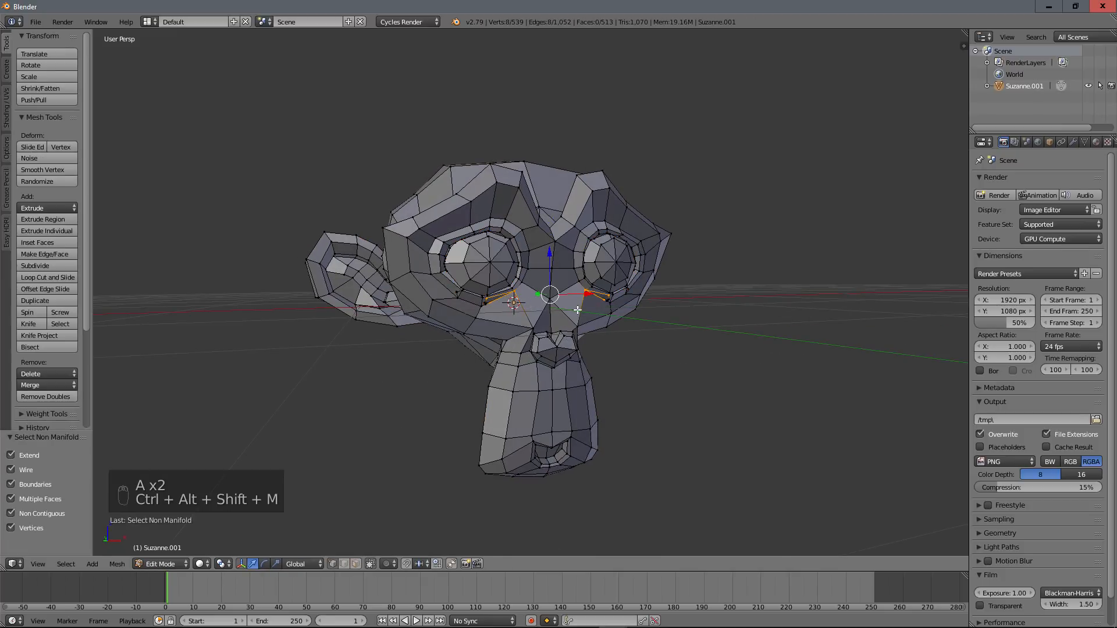
scroll(660, 355, up, 6)
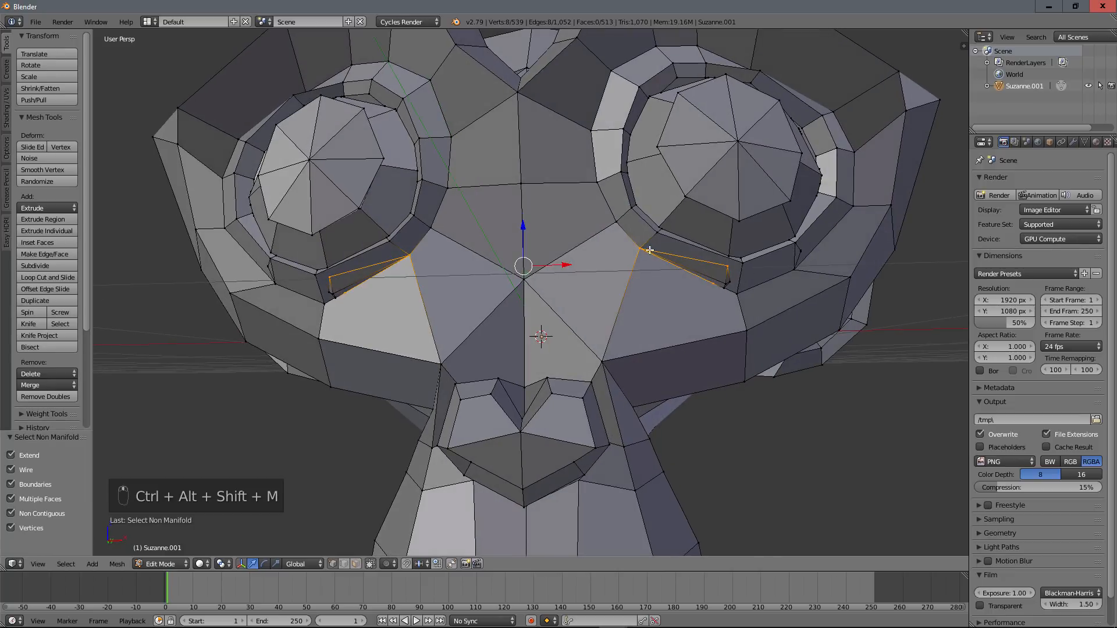
middle_drag(713, 289, 755, 303)
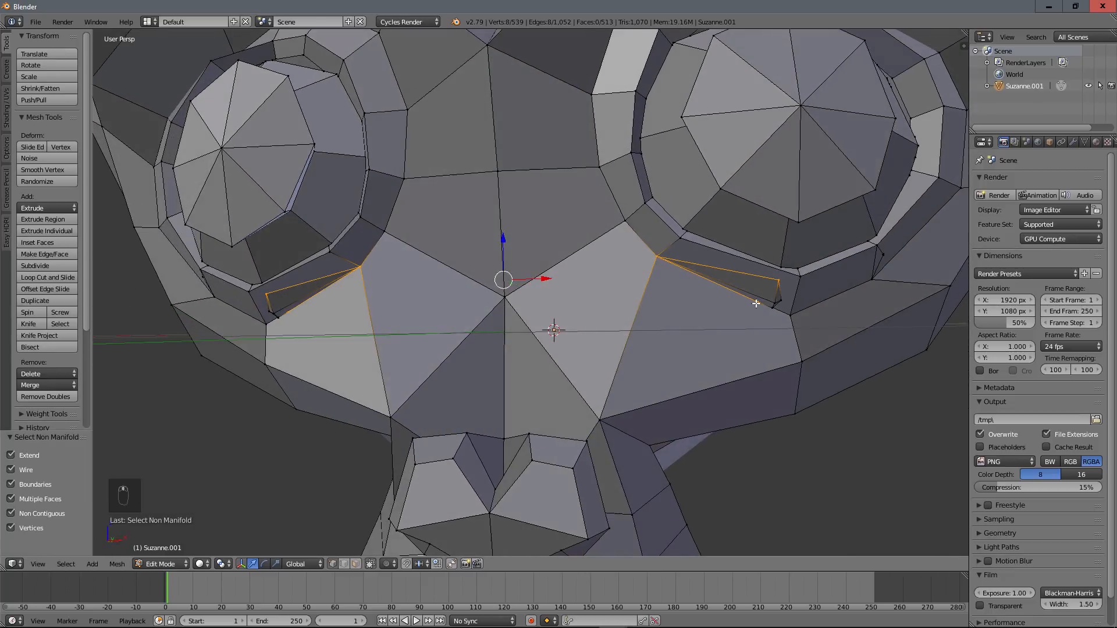
Step: Circle-select the stray vertices around the gap below the monkey's left eye and dissolve them
scroll(756, 303, up, 1)
shift+middle_drag(659, 283, 548, 265)
right_click(542, 255)
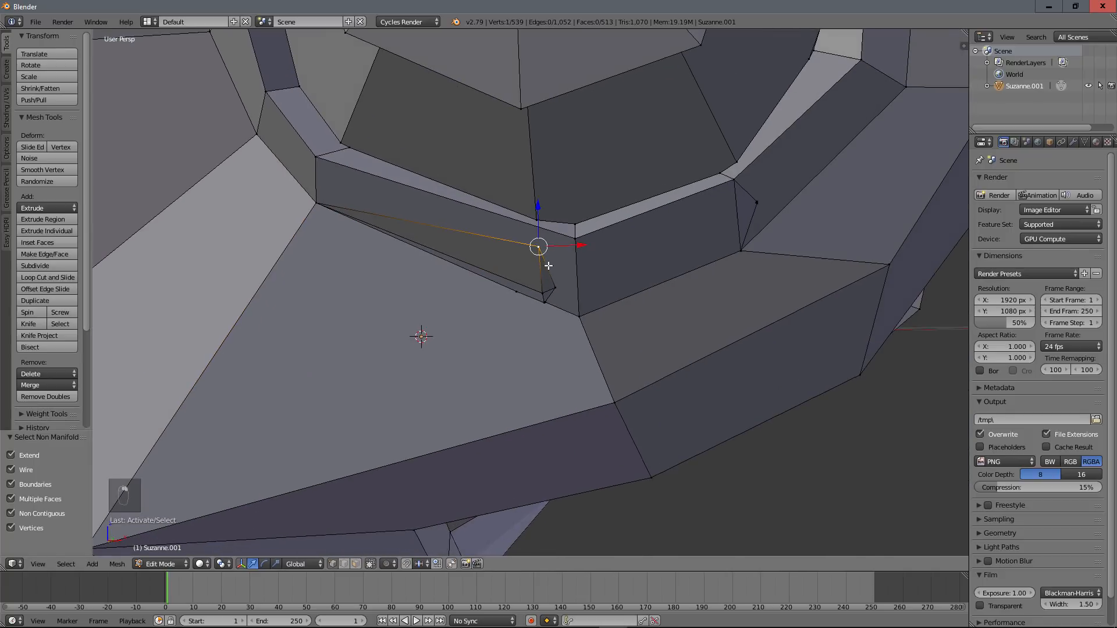
key(c)
scroll(527, 272, down, 3)
drag(537, 275, 526, 309)
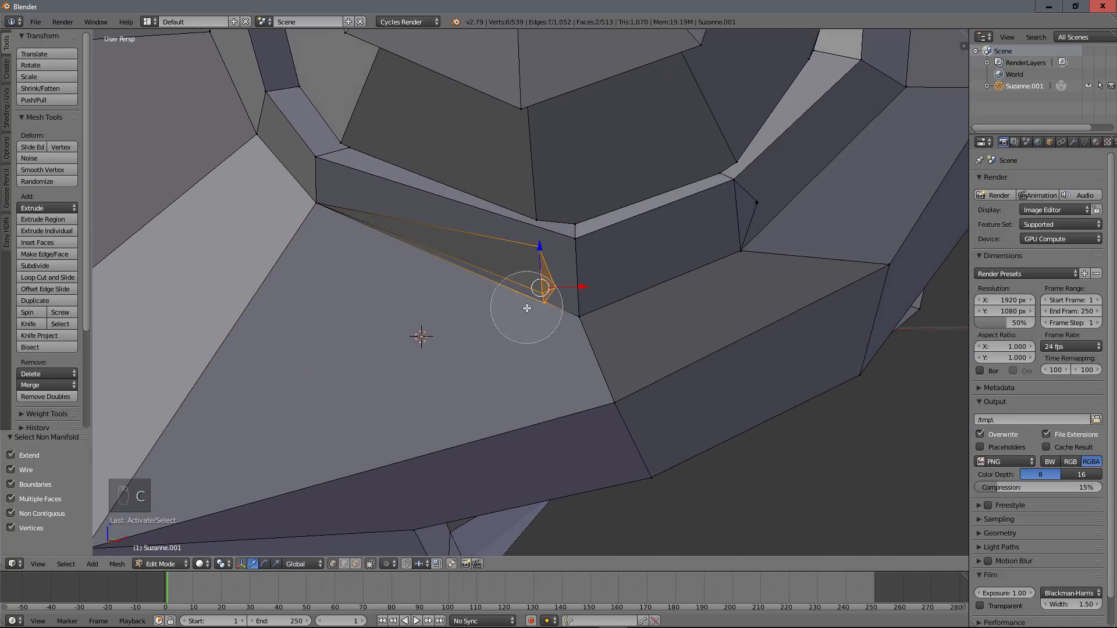
right_click(512, 306)
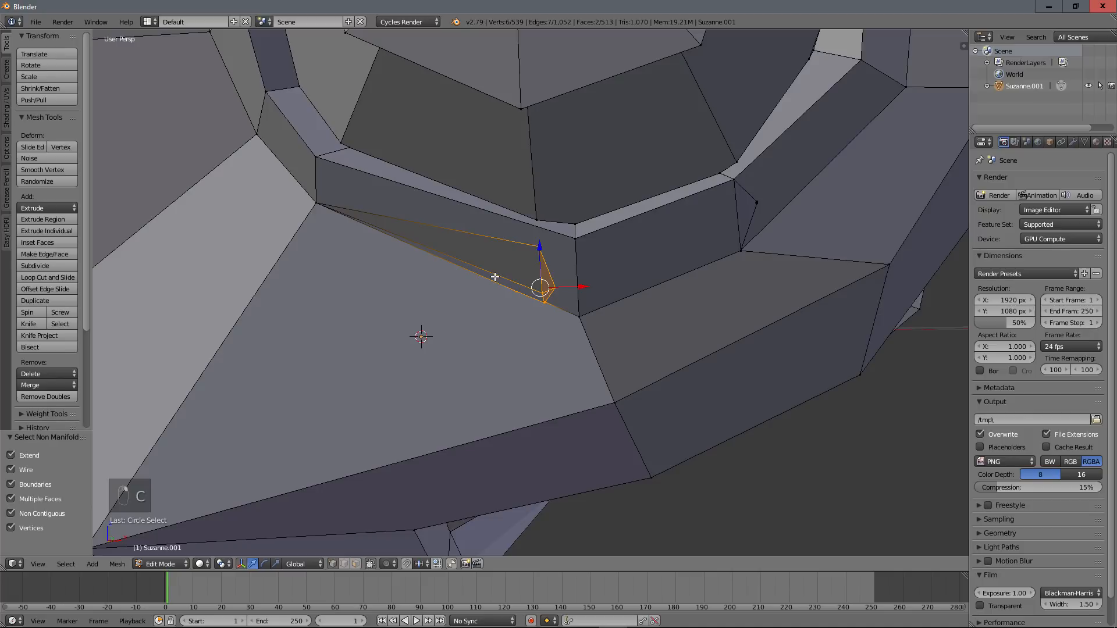
key(x)
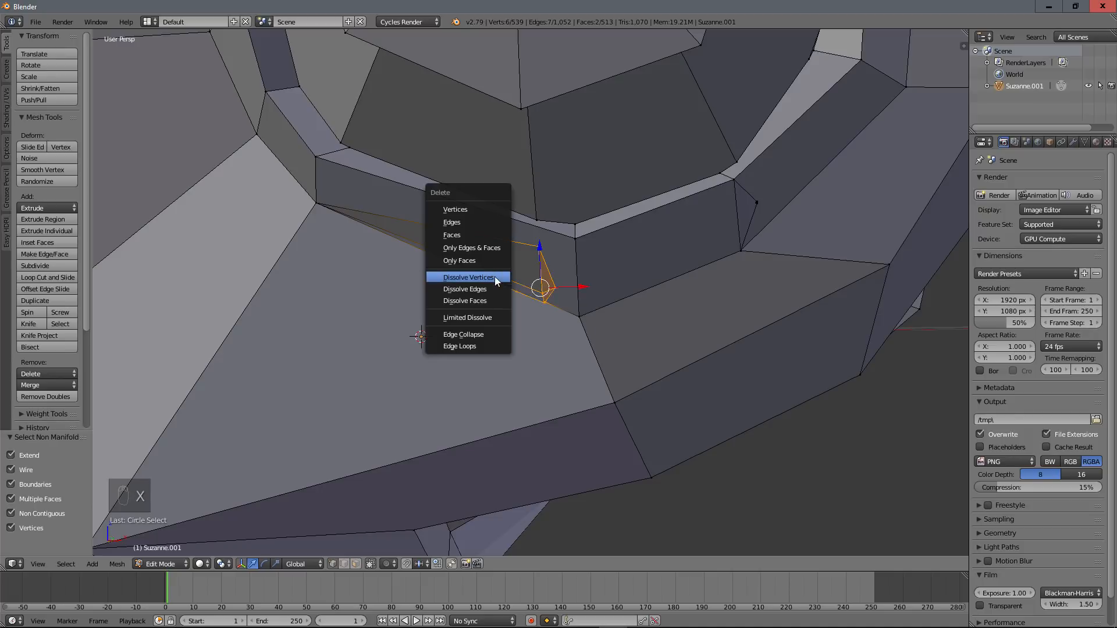
click(494, 277)
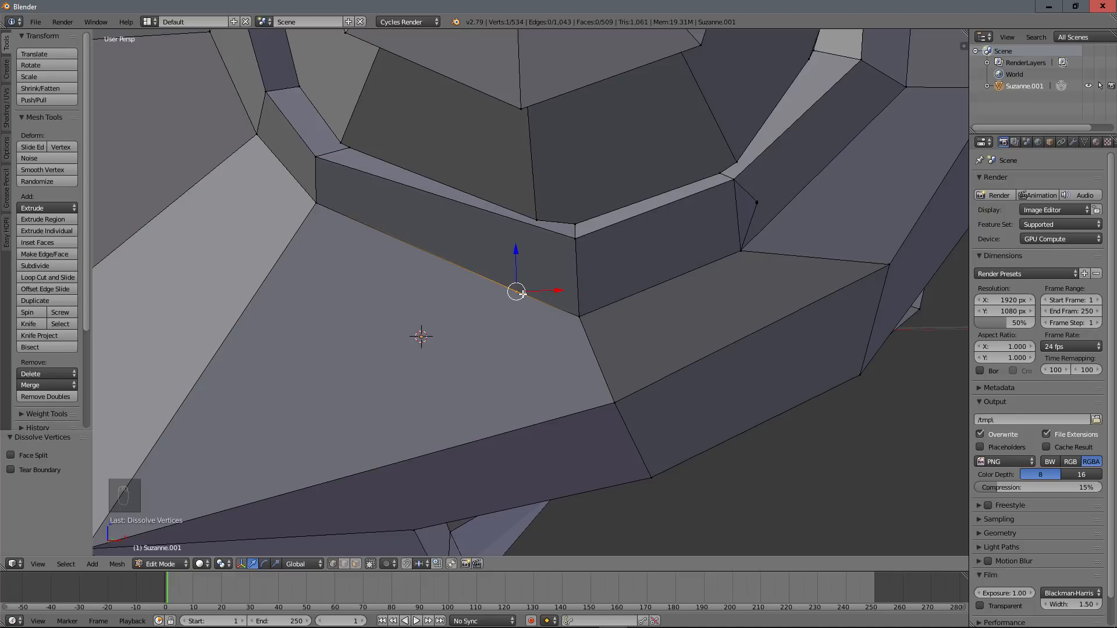
Step: Try to dissolve the leftover vertex on the edge below the monkey's left eye
key(x)
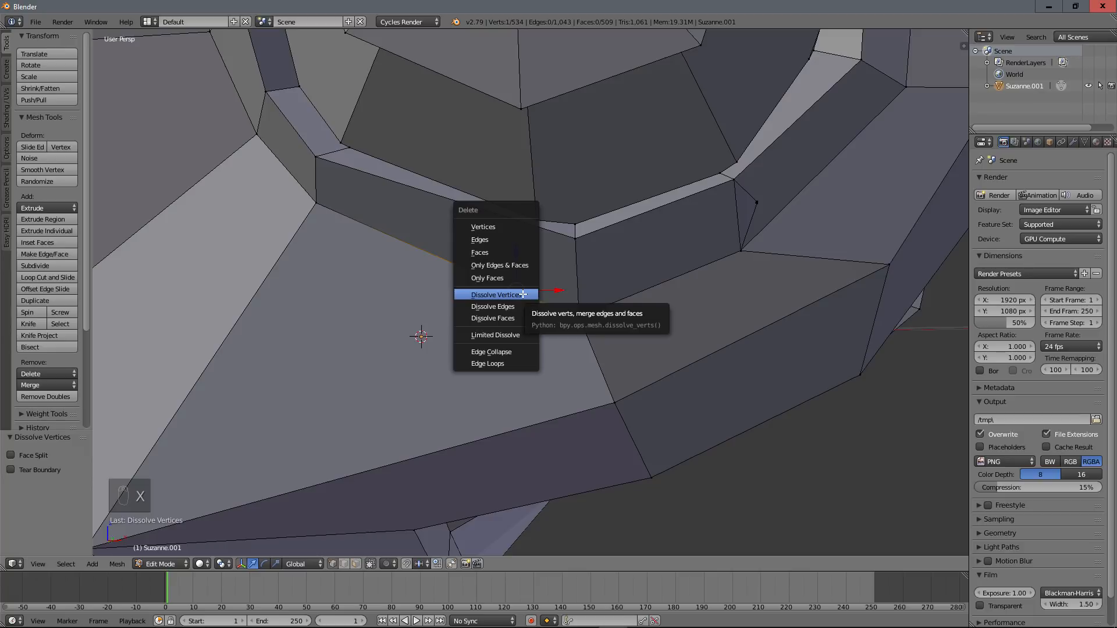
click(522, 296)
right_click(517, 294)
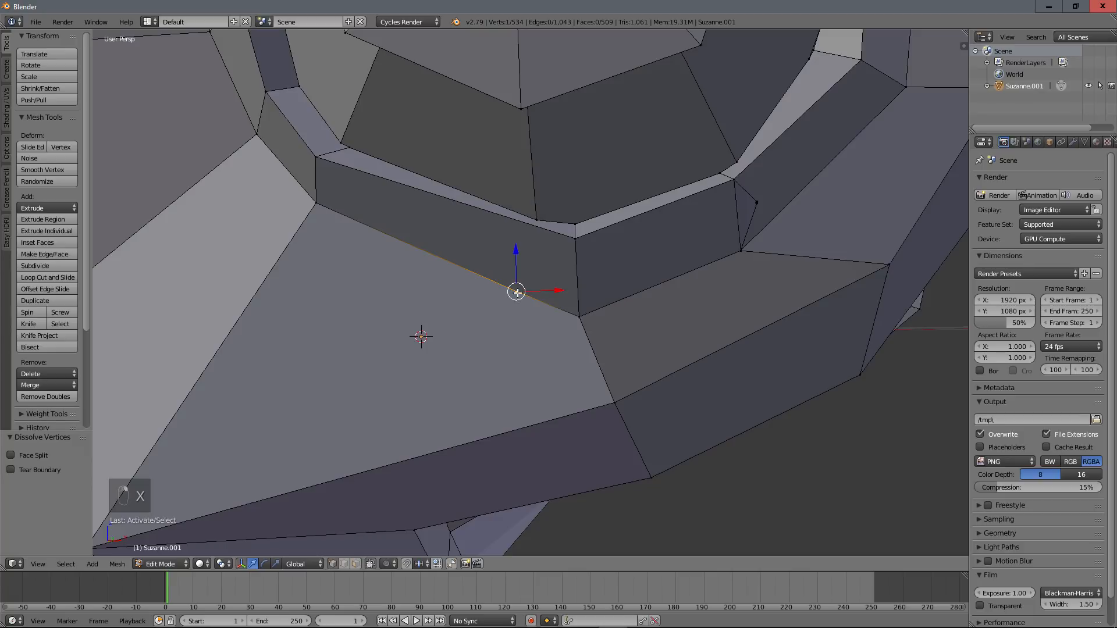
scroll(551, 297, up, 2)
scroll(548, 300, down, 2)
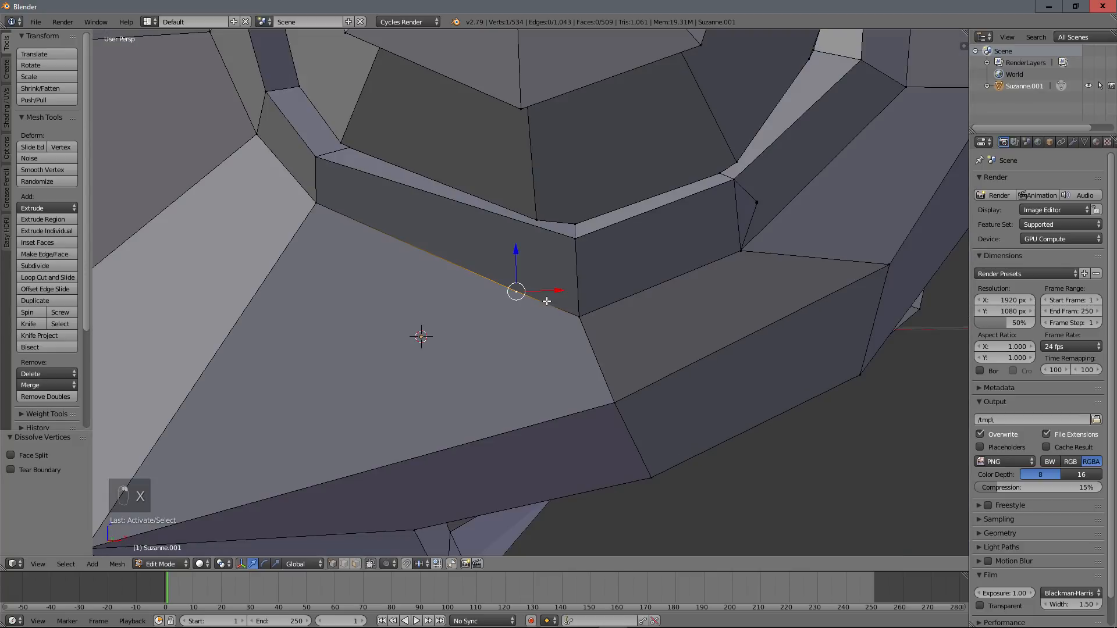
key(x)
click(516, 295)
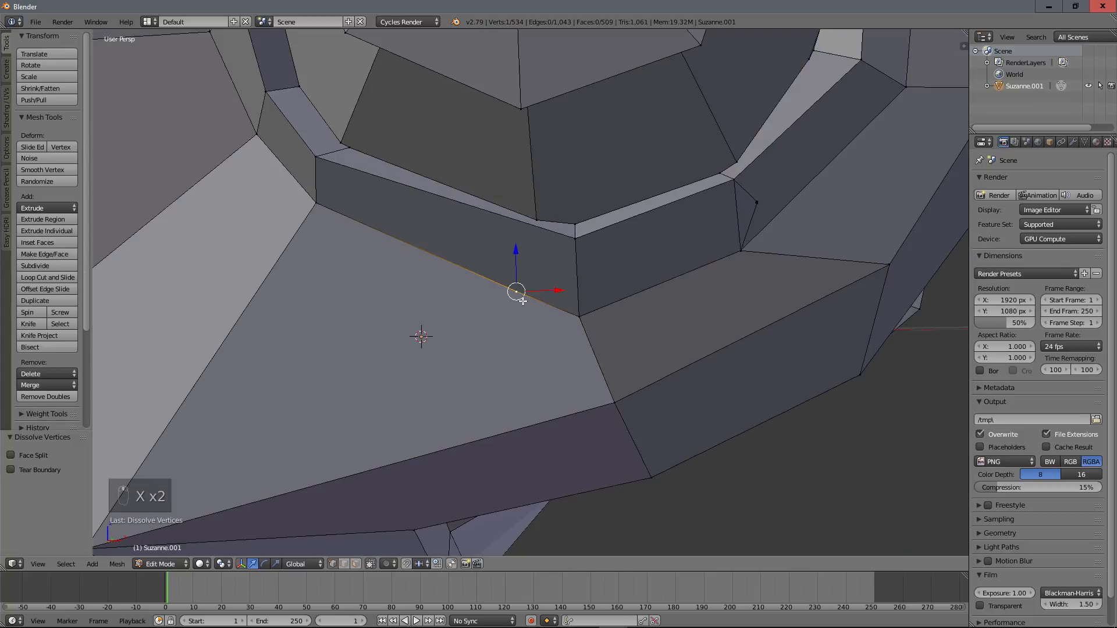
Step: Reselect the stray vertex below the monkey's left eye and repeat Dissolve Vertices on it
right_click(516, 292)
key(x)
click(518, 298)
right_click(516, 293)
key(x)
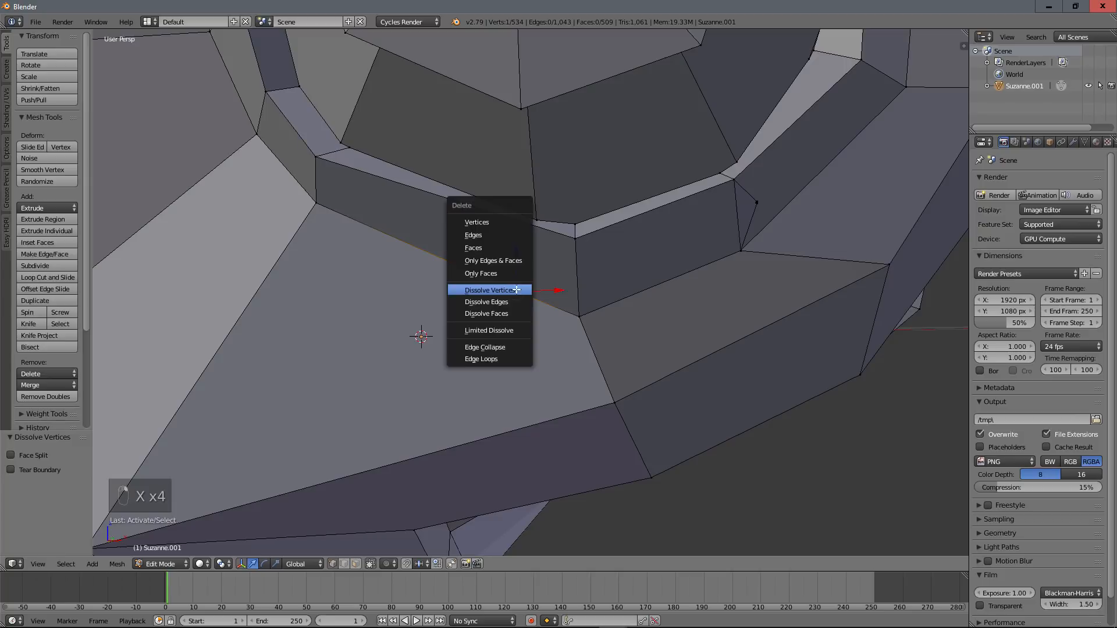
click(518, 293)
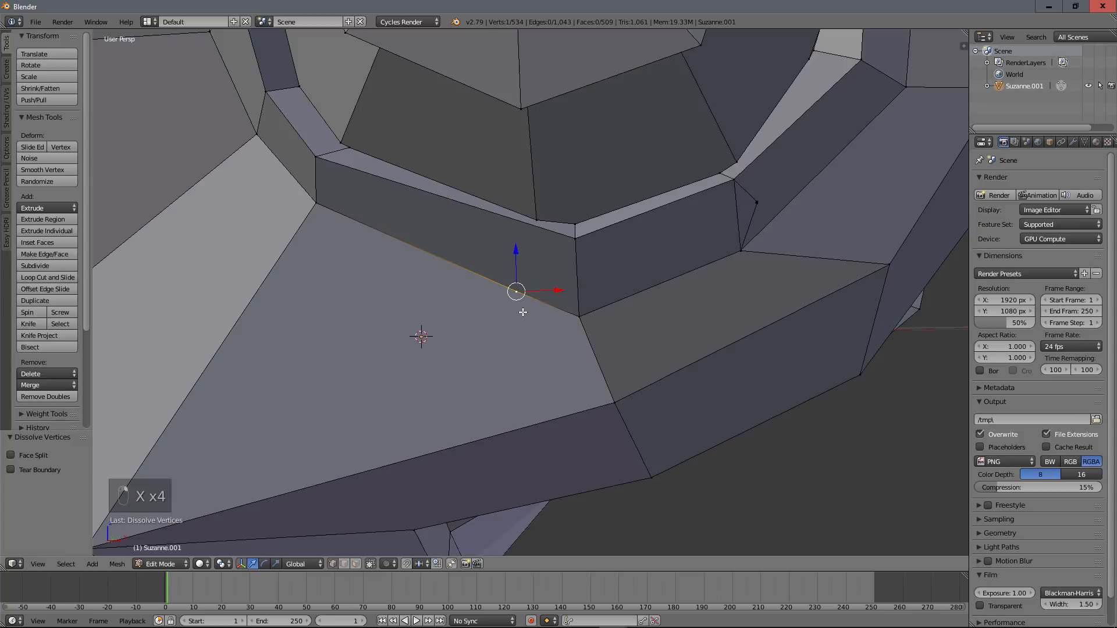
key(x)
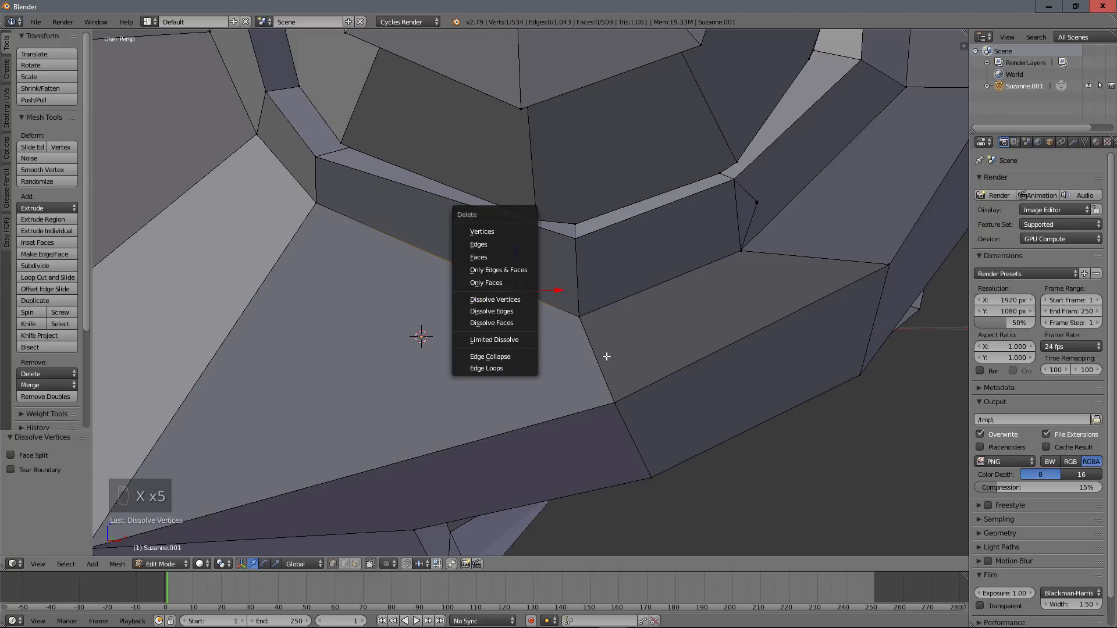
Step: Test-move the stray vertex below the left eye, cancel the move, and try dissolving the vertex once more
right_click(519, 296)
middle_drag(521, 298, 572, 302)
key(g)
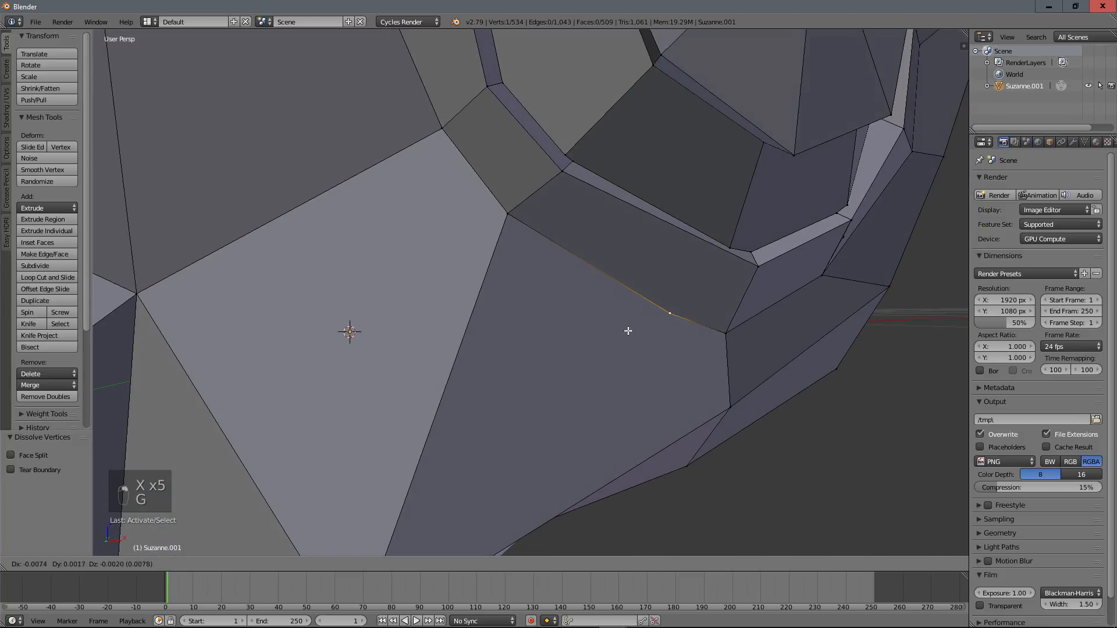
right_click(672, 323)
middle_drag(672, 323, 660, 321)
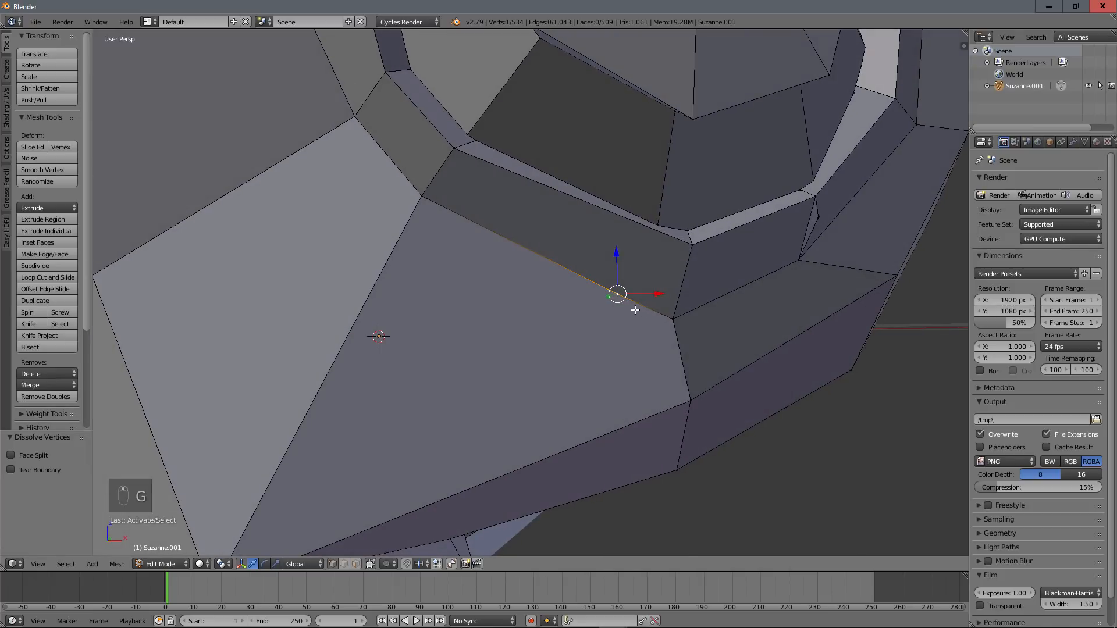
key(x)
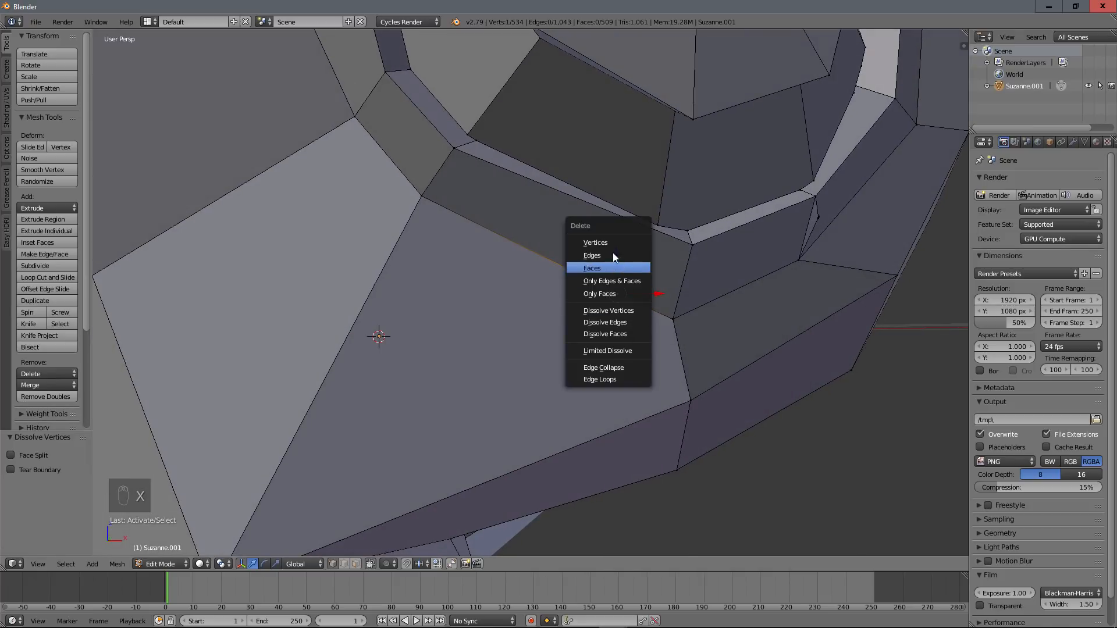
click(622, 310)
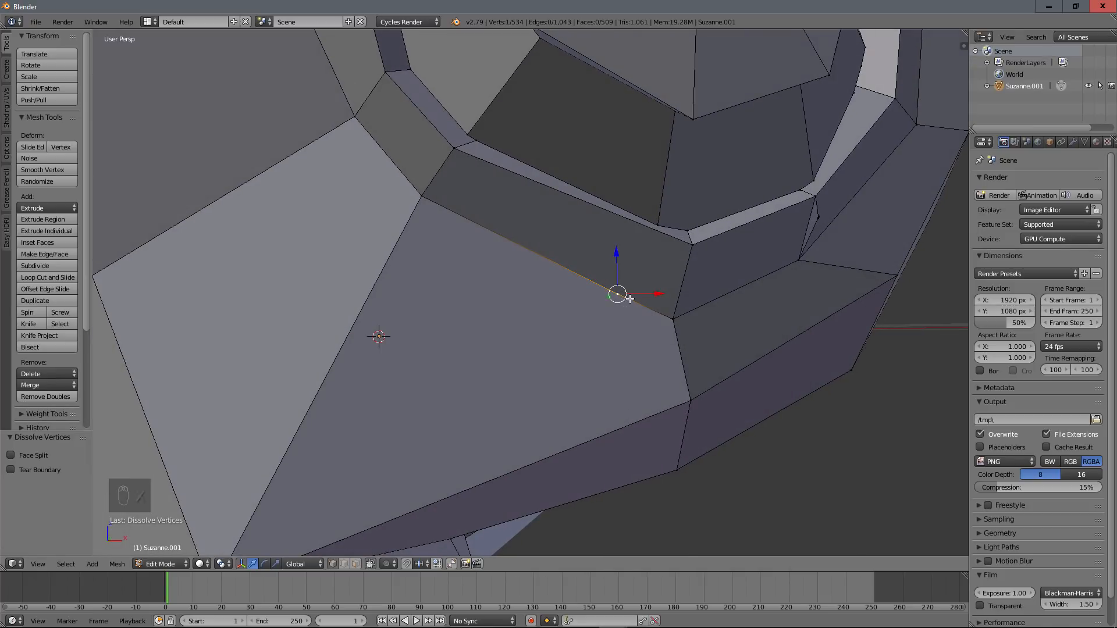
Step: Nudge the stray vertex off its edge, try Dissolve Vertices again, and delete it together with its adjoining faces
key(g)
click(646, 285)
key(x)
click(647, 287)
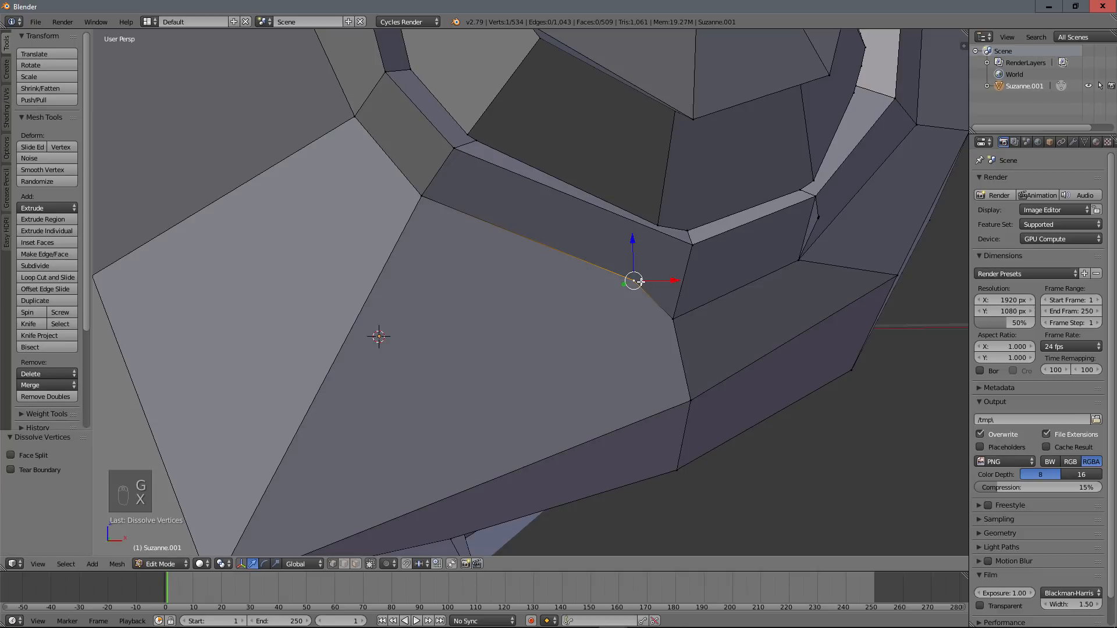
key(x)
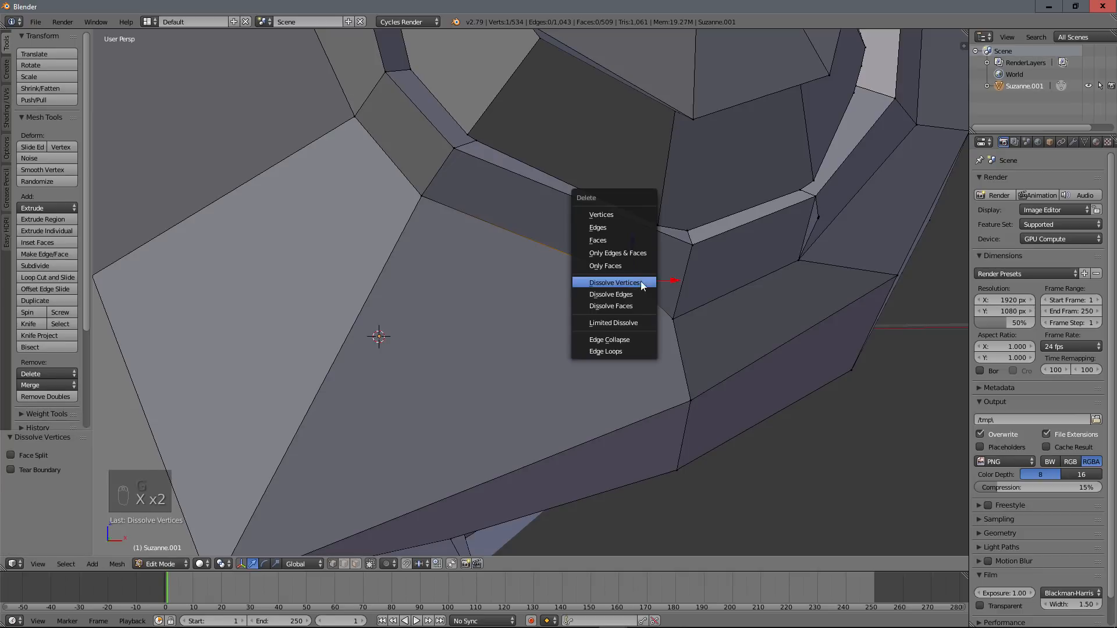
click(614, 215)
Step: Fill the open strip along the lower rim of the monkey's left eye with a face, and undo the extra fill
middle_drag(603, 307, 431, 241)
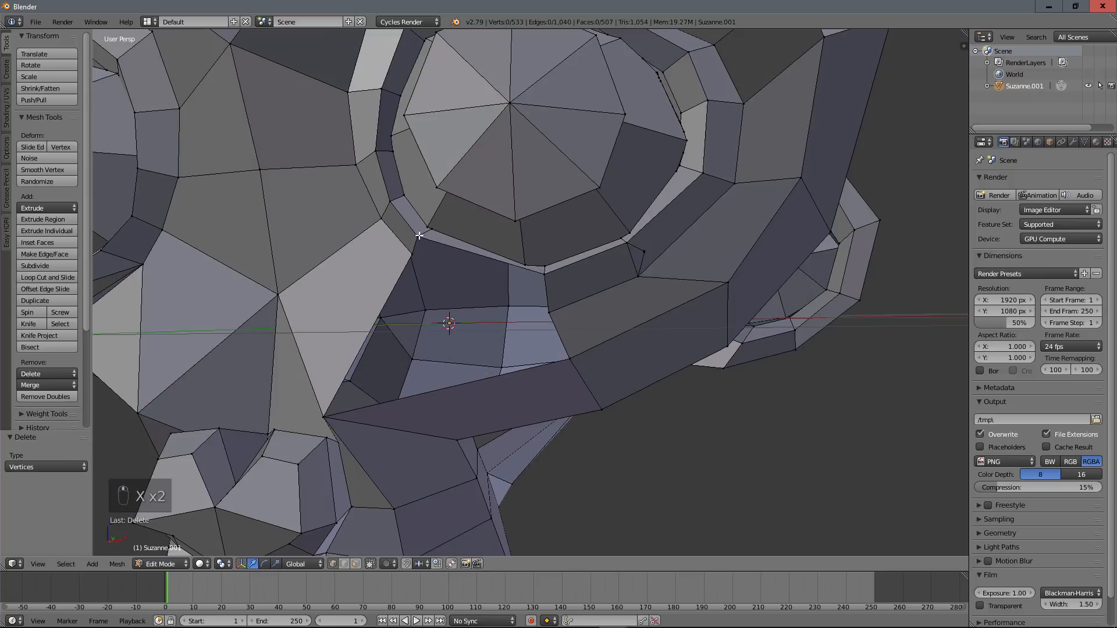
right_click(419, 235)
shift+right_click(547, 273)
key(f)
key(f)
key(f)
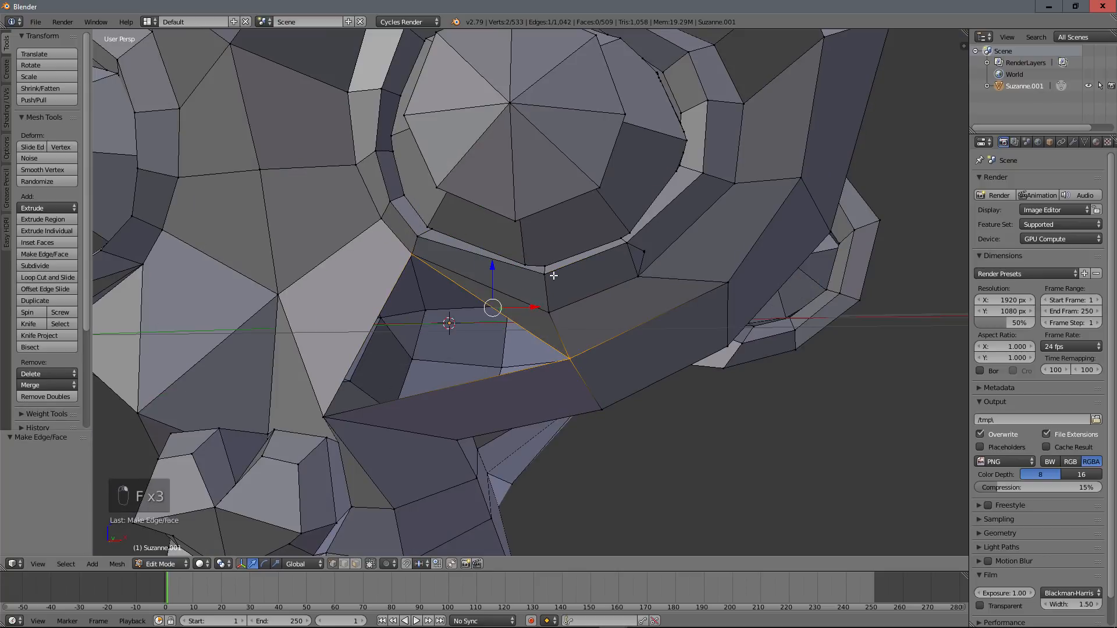
middle_drag(553, 275, 586, 280)
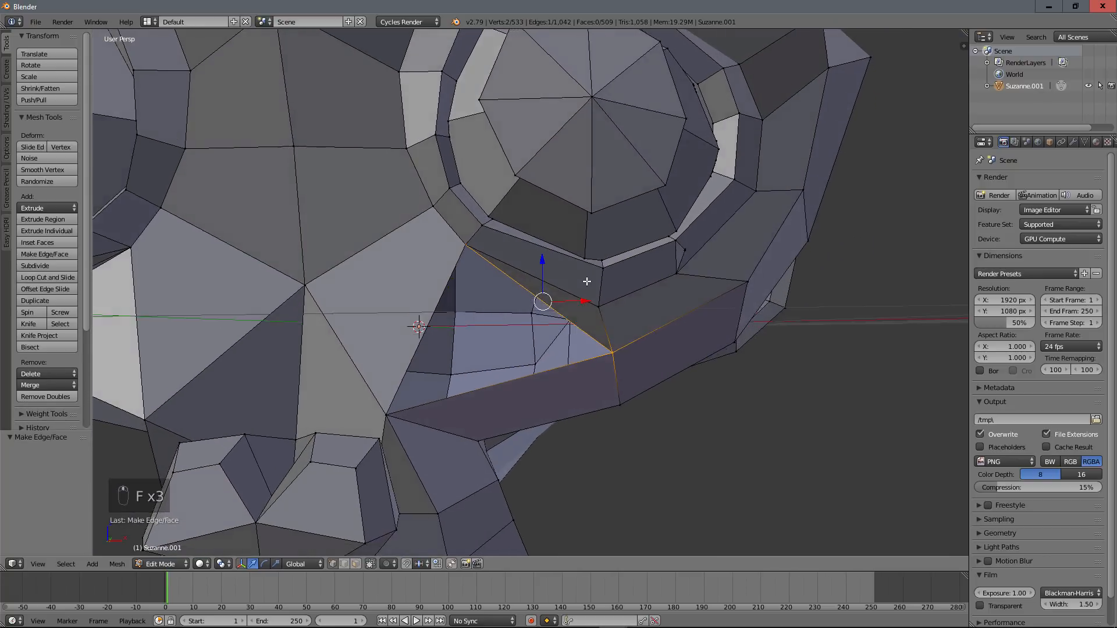
key(ctrl+z)
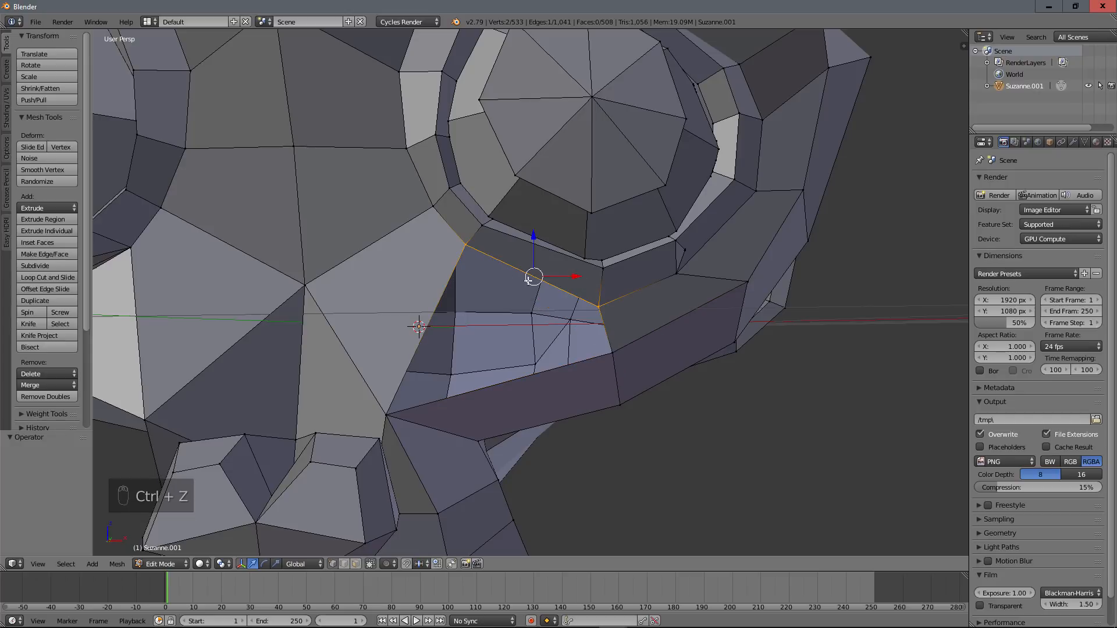
Step: Select the four corner vertices of the remaining hole below the monkey's left eye and fill it with one face
scroll(524, 280, up, 3)
scroll(436, 262, down, 1)
right_click(400, 202)
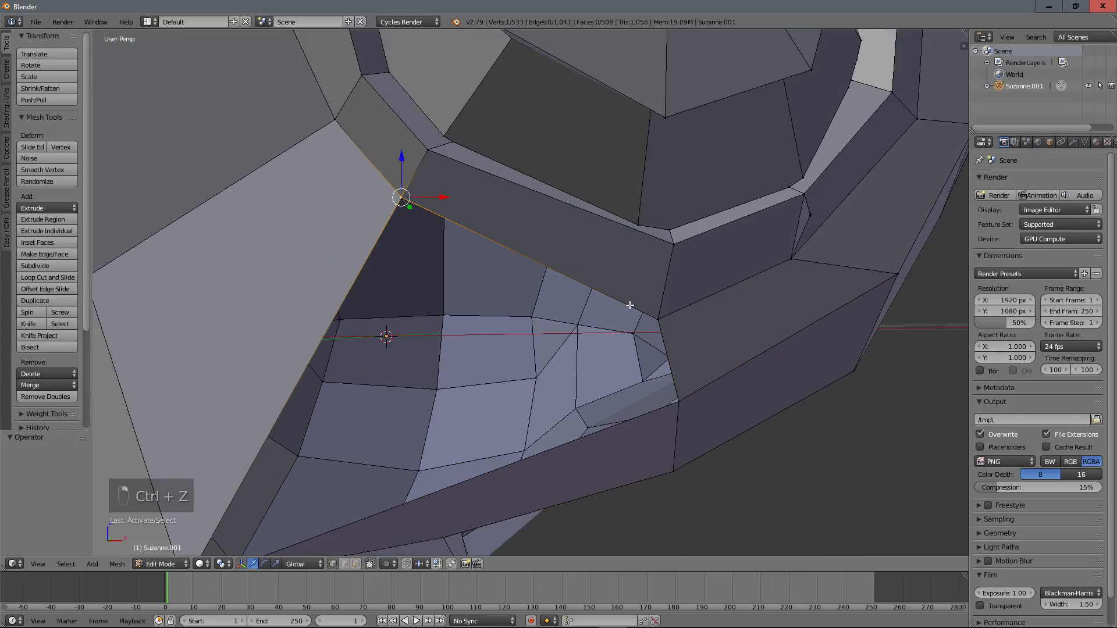
right_click(650, 319)
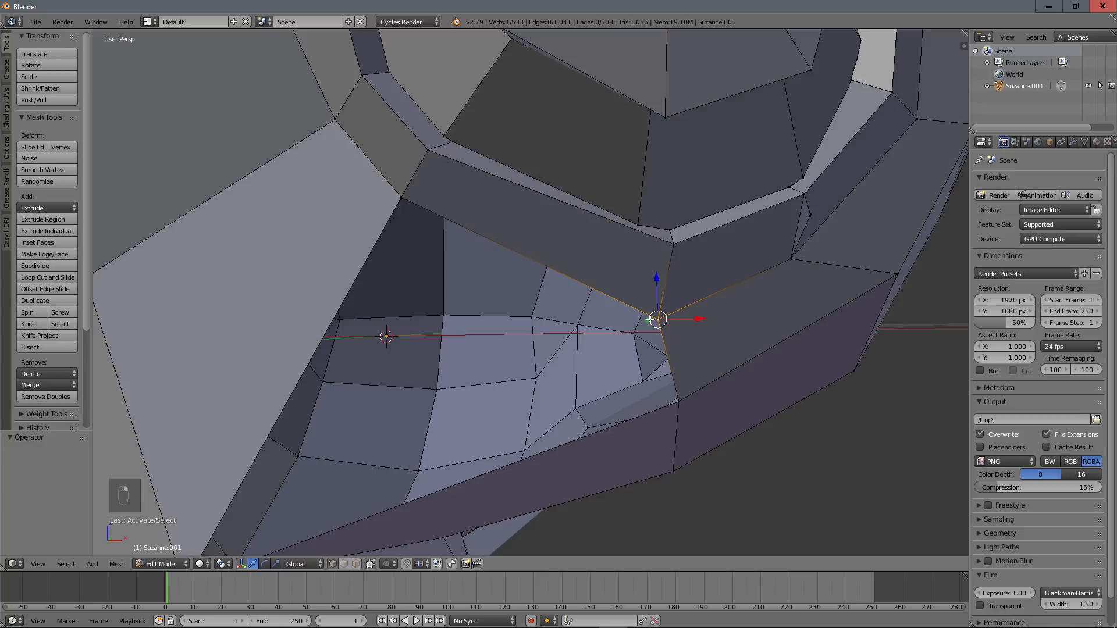
shift+right_click(400, 206)
middle_drag(411, 208, 672, 342)
scroll(487, 317, up, 3)
right_click(482, 267)
key(KP_Decimal)
scroll(734, 326, down, 4)
scroll(687, 370, down, 2)
shift+right_click(671, 345)
shift+right_click(682, 397)
shift+right_click(458, 444)
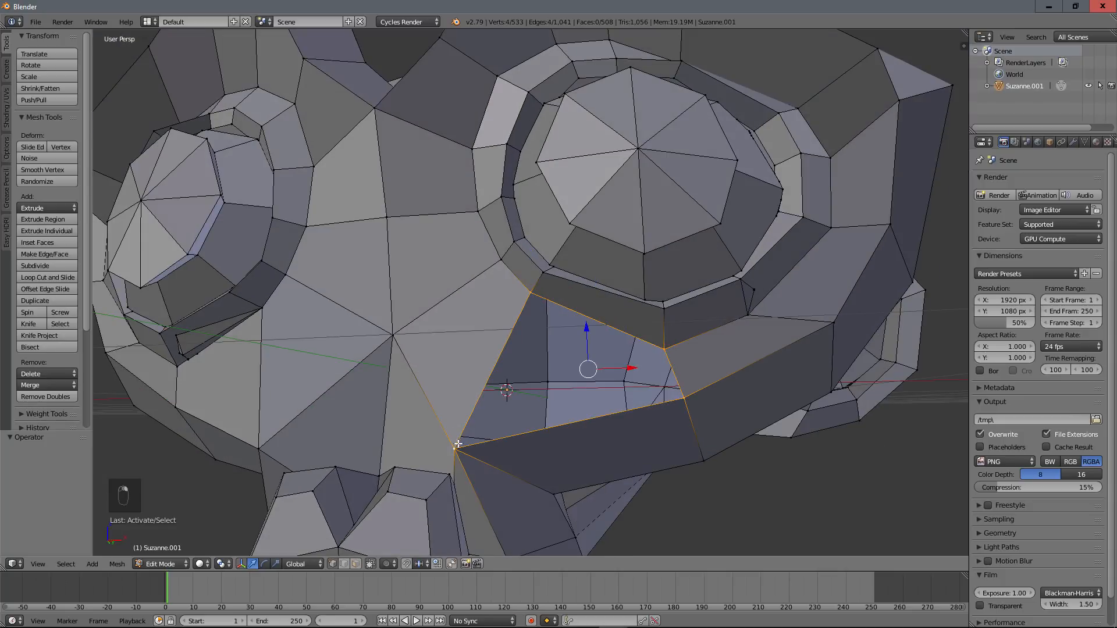
key(f)
Step: Inspect the filled area in Object Mode and examine the mesh around both eyes for remaining faults
middle_drag(513, 364, 642, 350)
scroll(510, 367, down, 3)
key(Tab)
scroll(445, 303, up, 1)
key(Tab)
scroll(446, 311, up, 3)
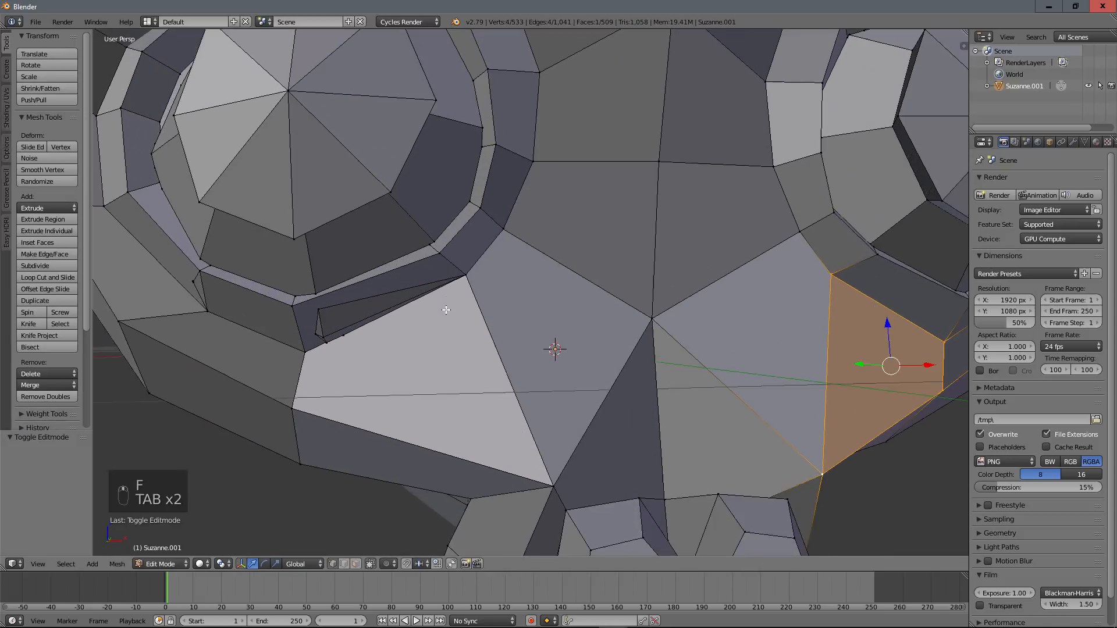
middle_drag(446, 311, 504, 304)
scroll(505, 311, down, 3)
scroll(505, 311, down, 1)
middle_drag(713, 311, 549, 337)
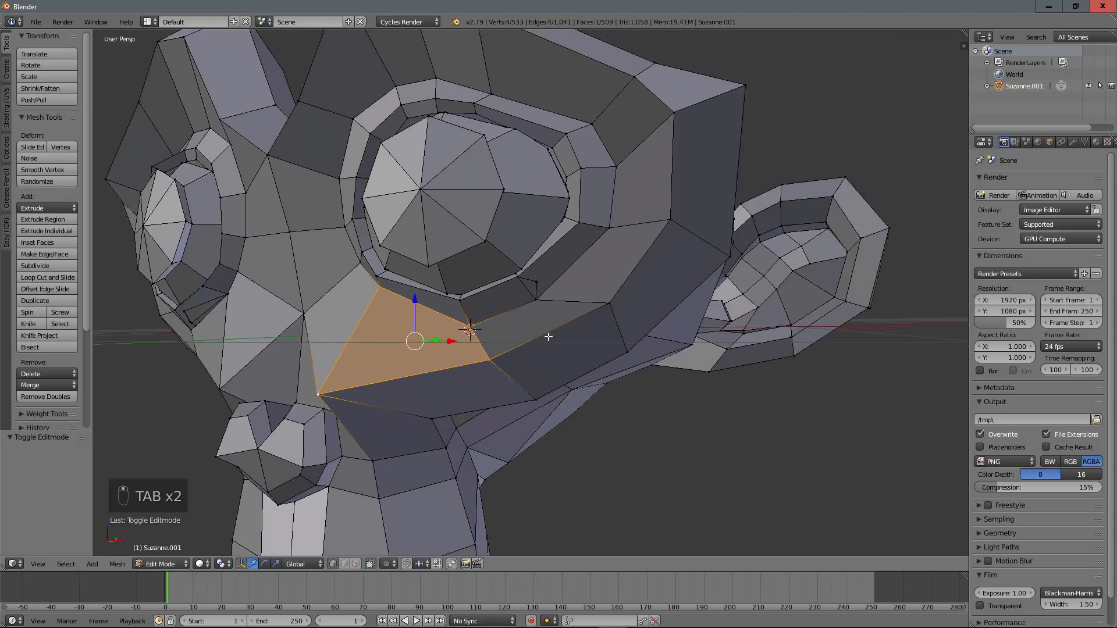
Step: Circle-select the clustered stray vertices beside the outer lower rim of the monkey's left eye and dissolve them
scroll(548, 325, up, 5)
right_click(545, 269)
key(c)
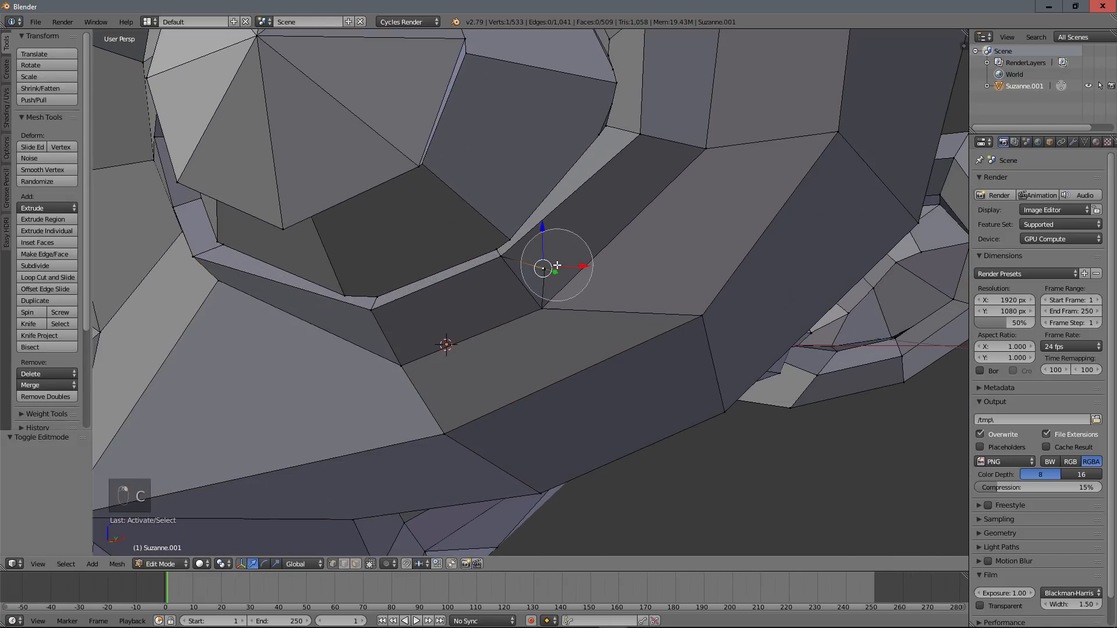
click(544, 267)
right_click(546, 266)
key(x)
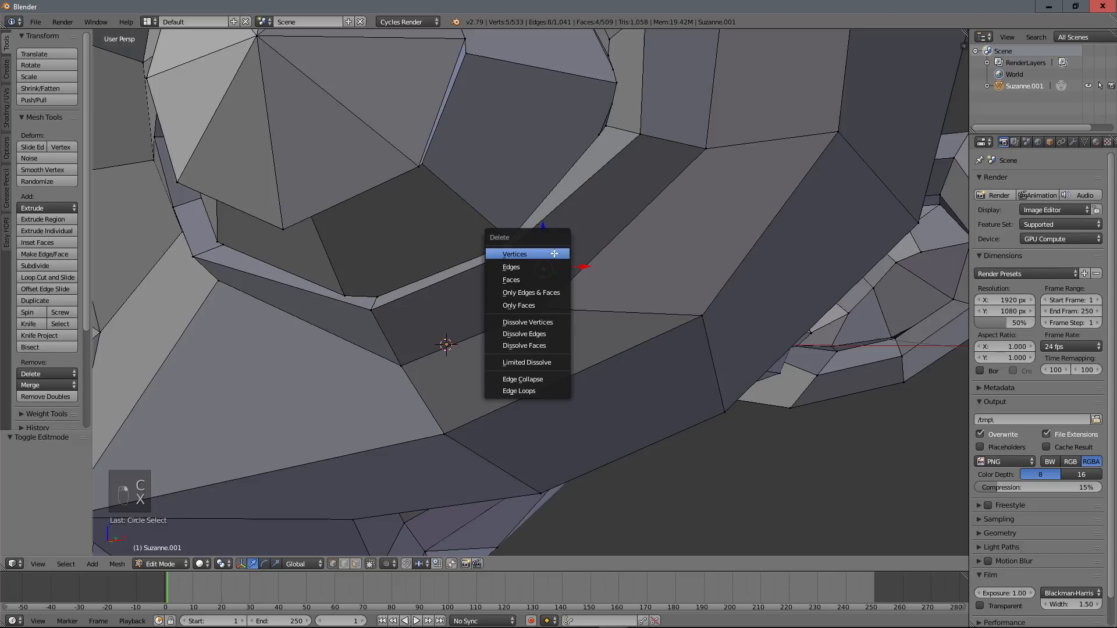
click(537, 323)
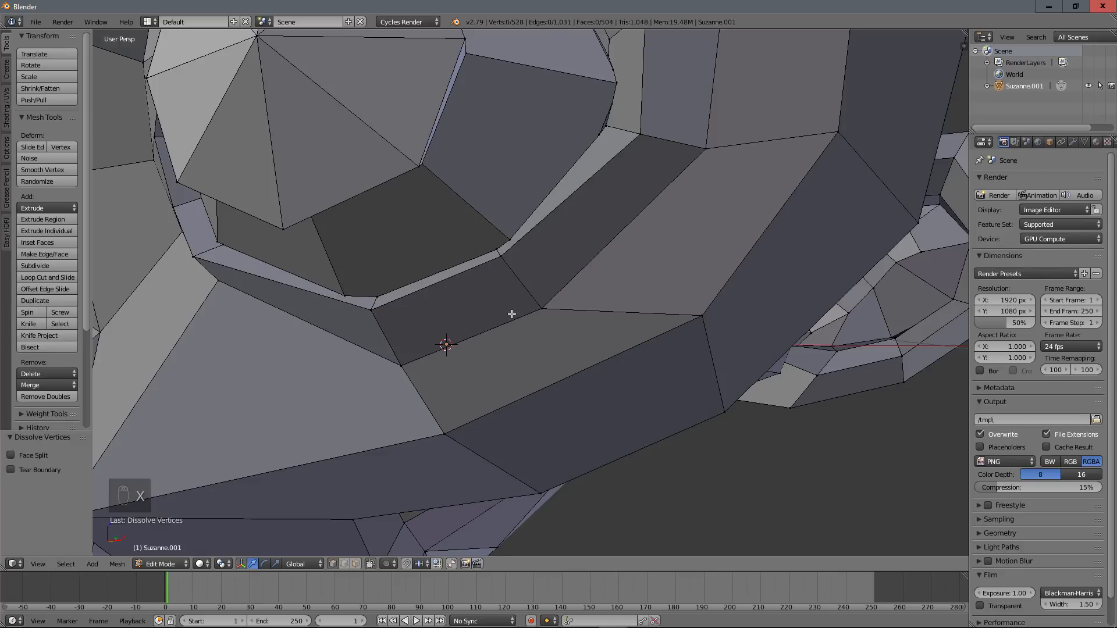
Step: Select the stray vertices around the gap below the monkey's right eye, including the overlapping ones, and dissolve them
scroll(512, 315, down, 5)
middle_drag(512, 314, 660, 329)
scroll(527, 346, up, 4)
scroll(526, 346, up, 3)
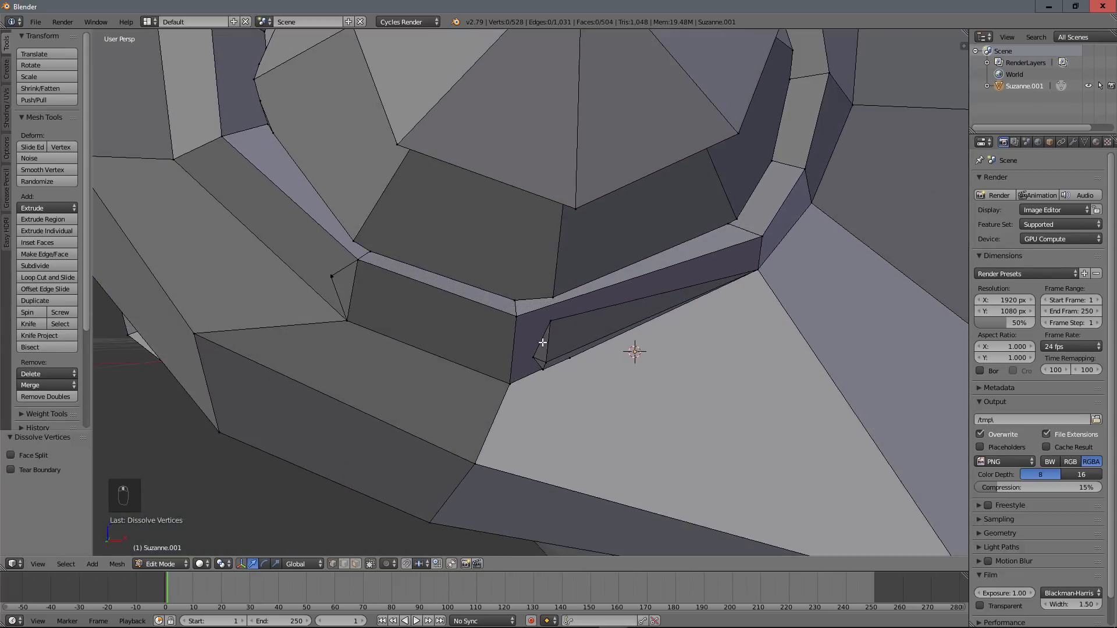
right_click(550, 322)
shift+right_click(533, 358)
shift+right_click(544, 366)
shift+right_click(543, 368)
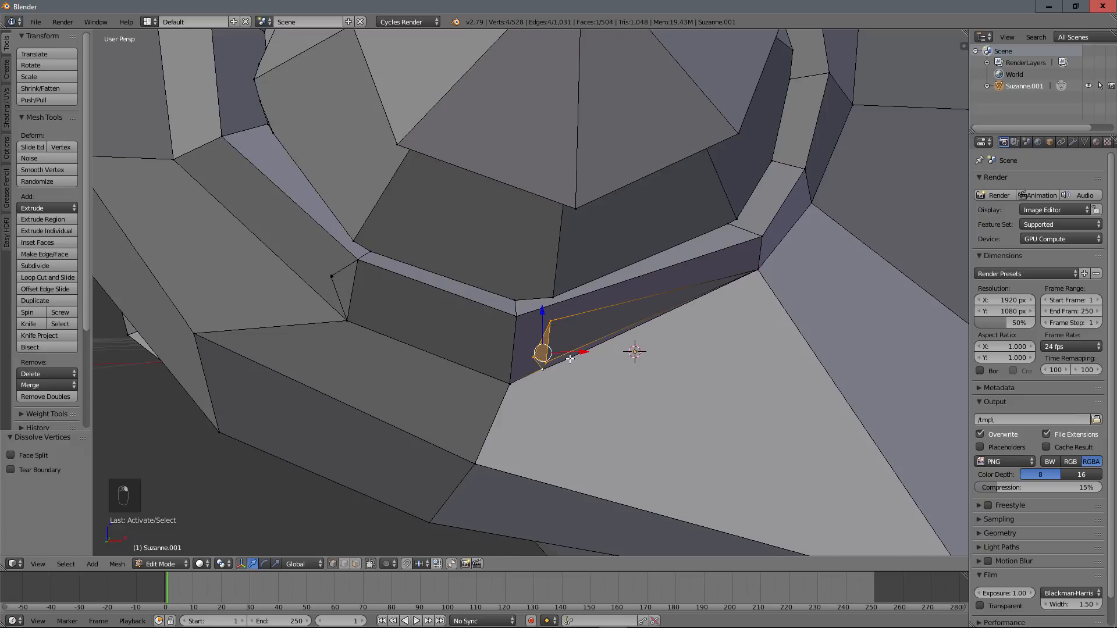
shift+right_click(570, 359)
middle_drag(571, 360, 534, 347)
key(c)
click(528, 340)
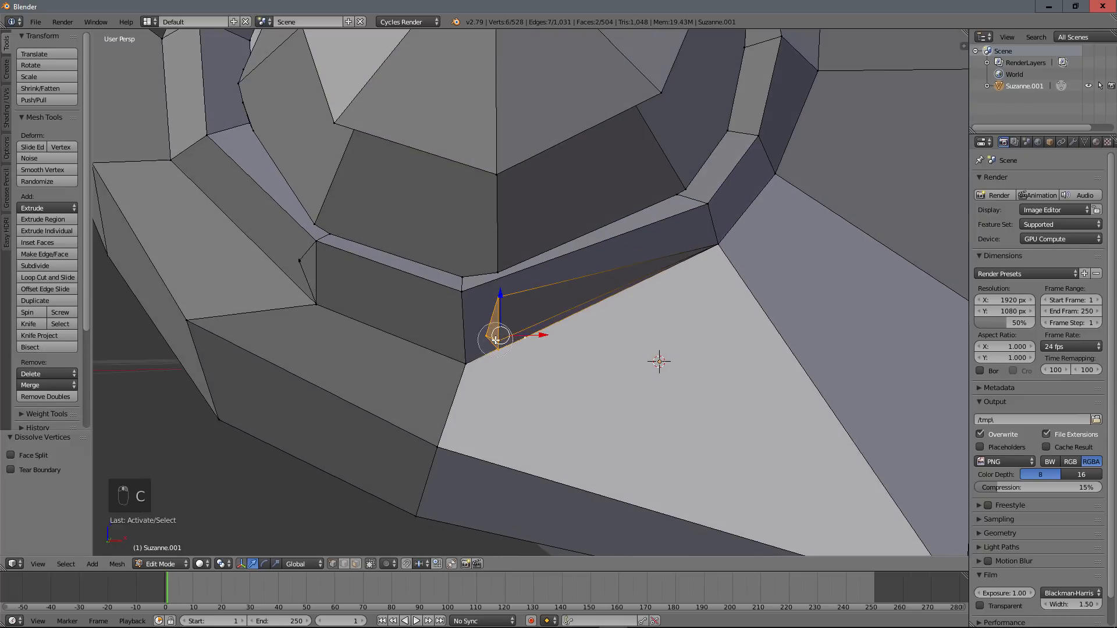
key(x)
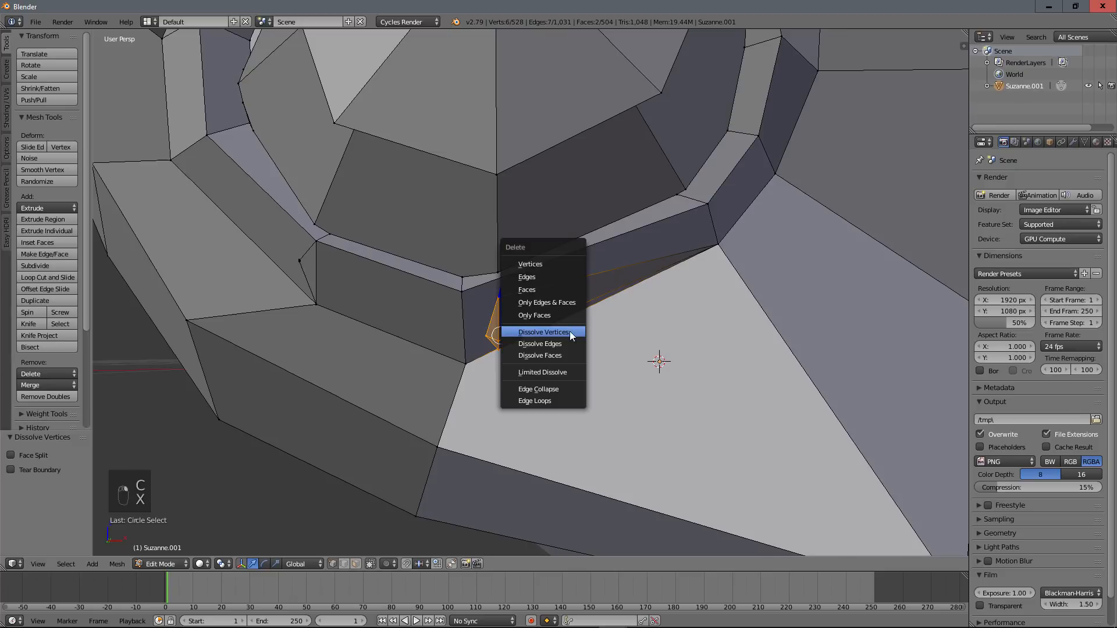
click(570, 328)
Step: Try to dissolve the leftover vertex below the monkey's right eye, and delete it with its adjoining faces
right_click(498, 301)
key(x)
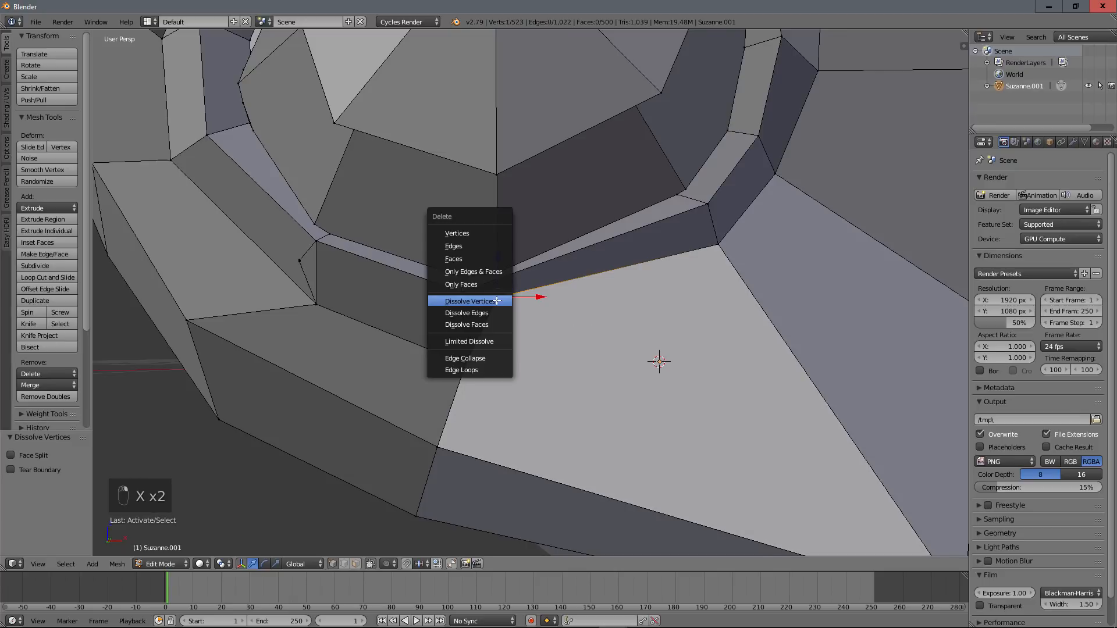
click(496, 301)
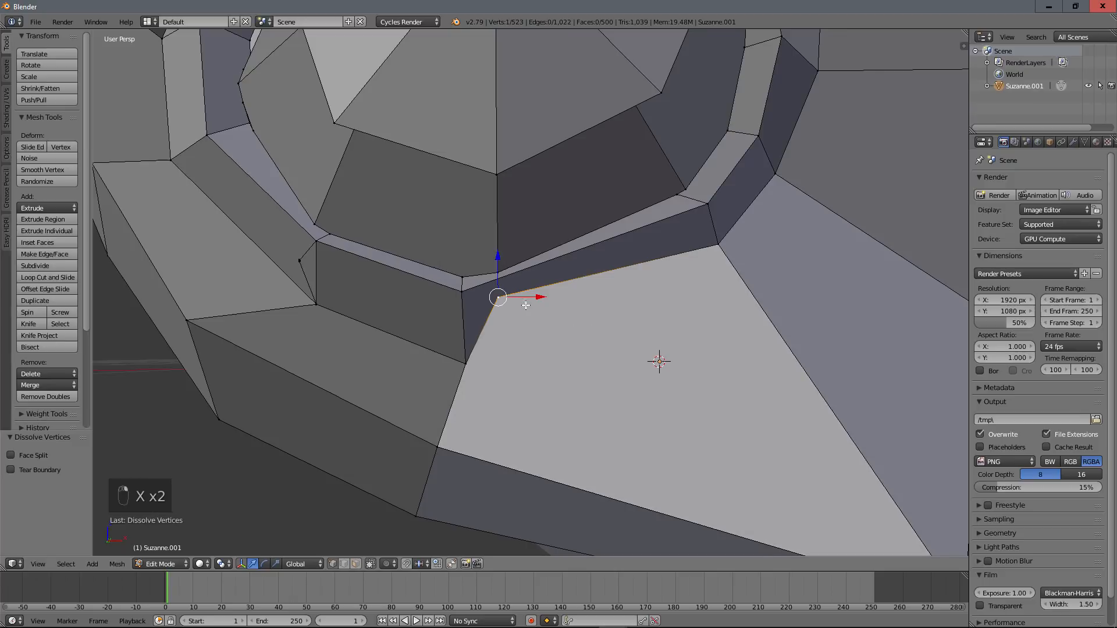
right_click(508, 297)
key(x)
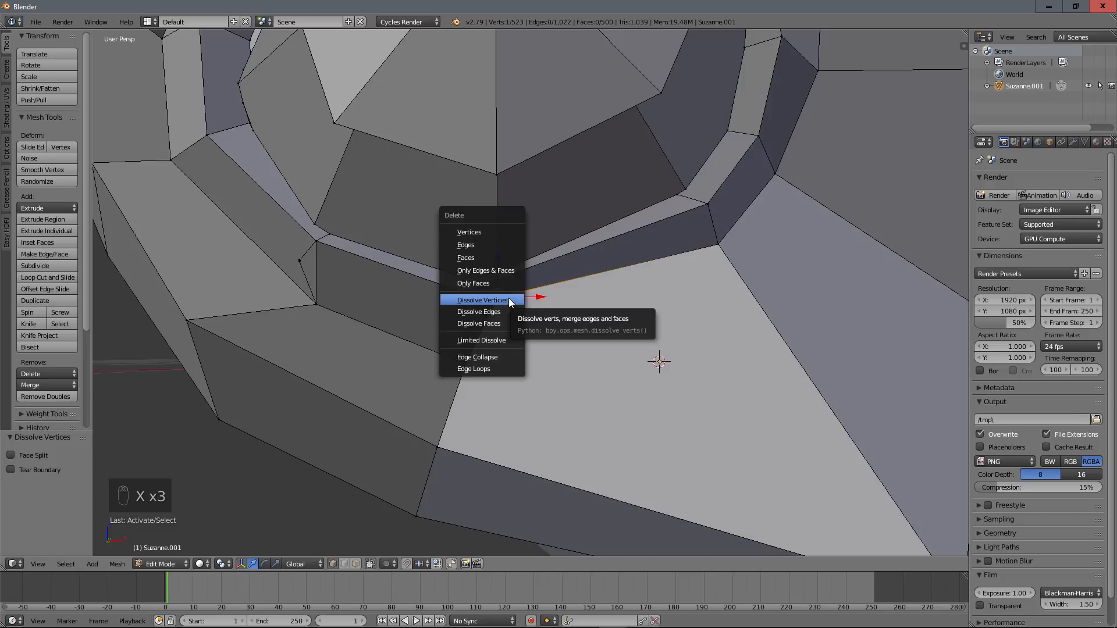
click(469, 232)
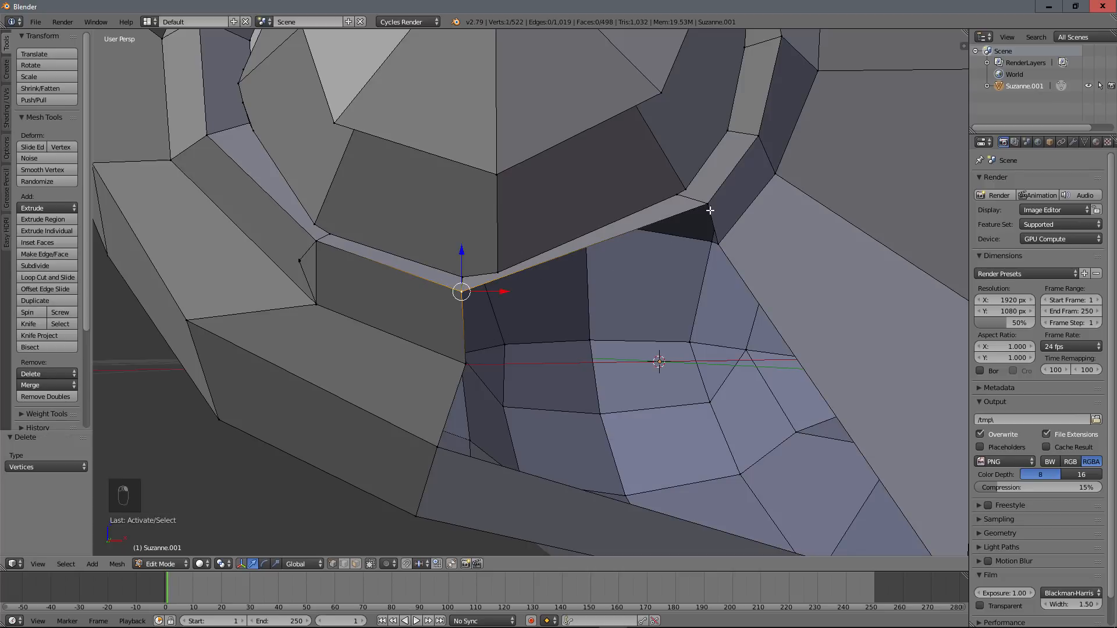
Step: Fill the rim strip below the monkey's right eye, undo a partial fill, and close the remaining four-cornered hole with one face
key(f)
middle_drag(710, 210, 716, 429)
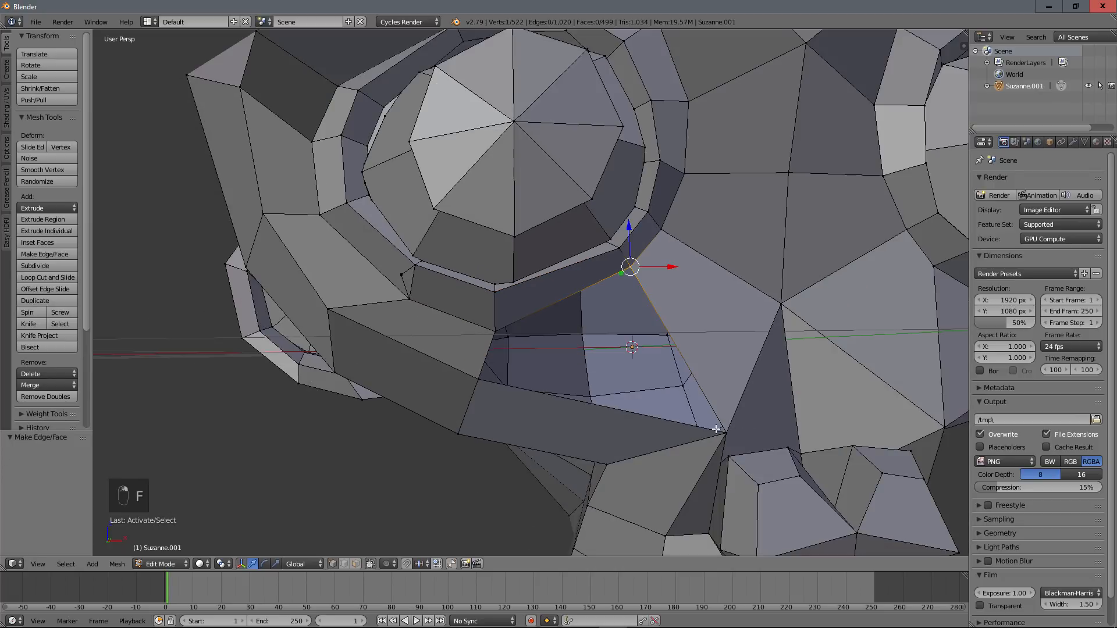
shift+right_click(721, 430)
key(f)
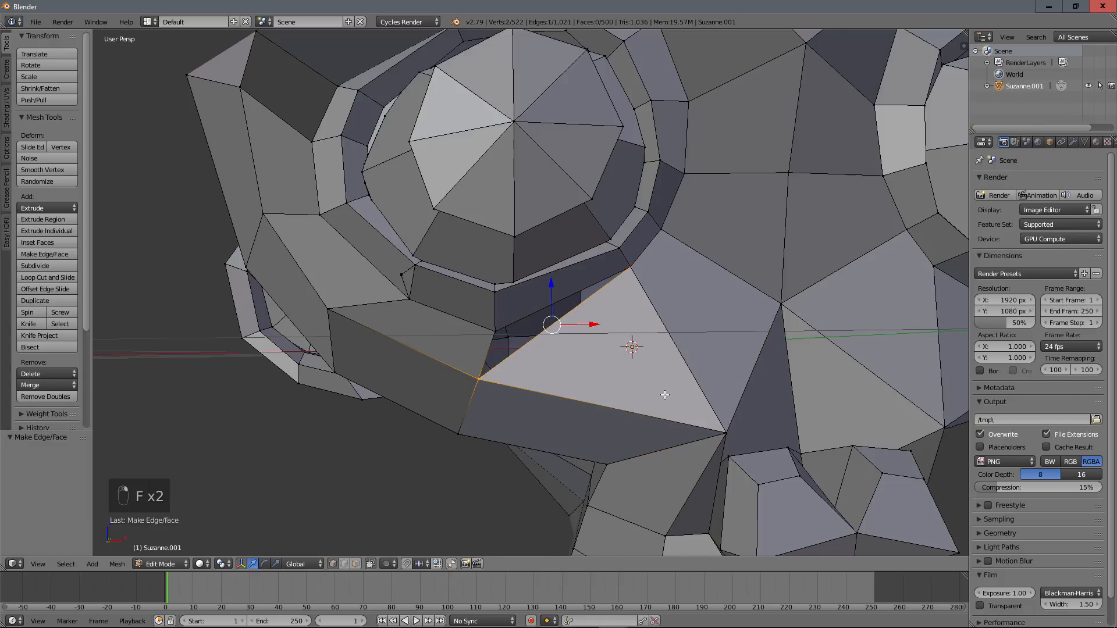
key(ctrl+z)
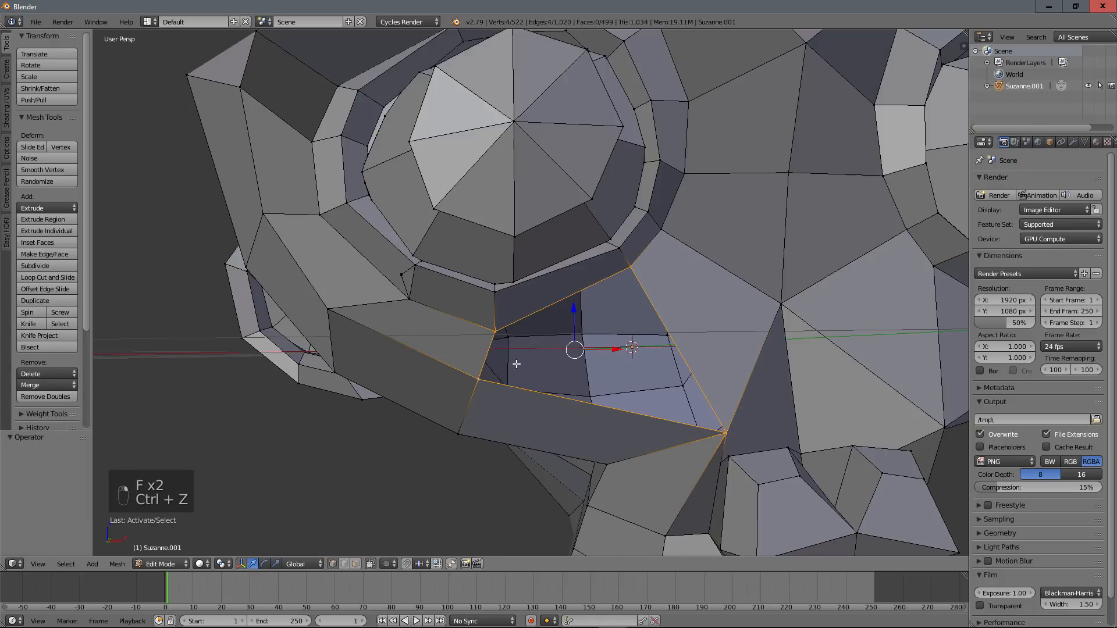
key(f)
Step: Circle-select the overlapping stray vertices beside the outer lower rim of the monkey's right eye and dissolve them
scroll(517, 347, down, 5)
middle_drag(517, 347, 538, 368)
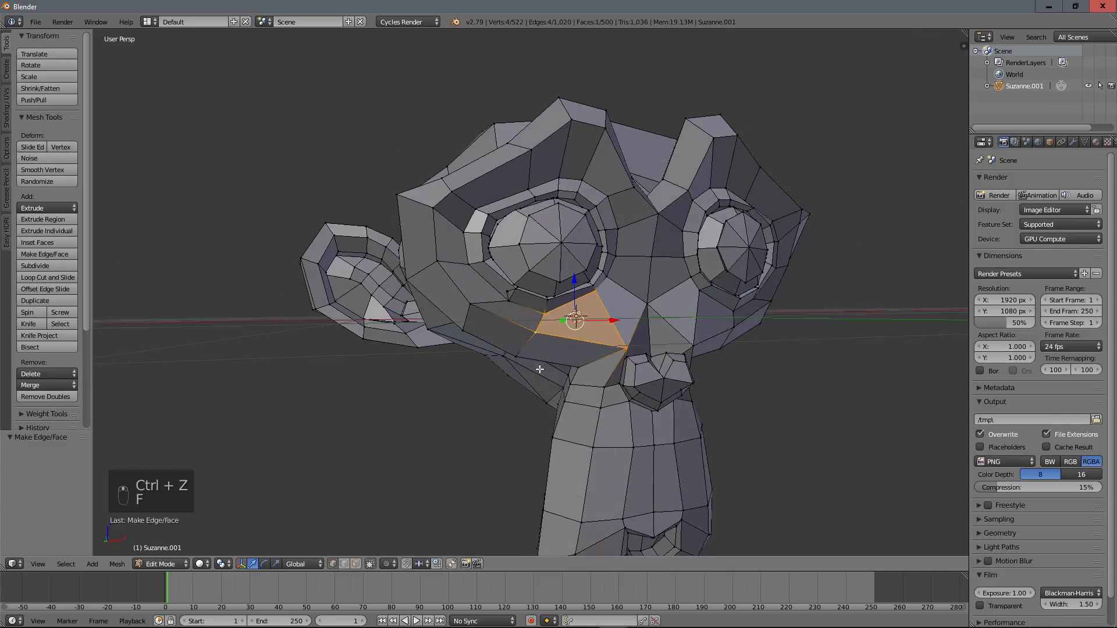
scroll(514, 351, up, 6)
scroll(471, 307, up, 6)
scroll(383, 285, down, 3)
right_click(431, 267)
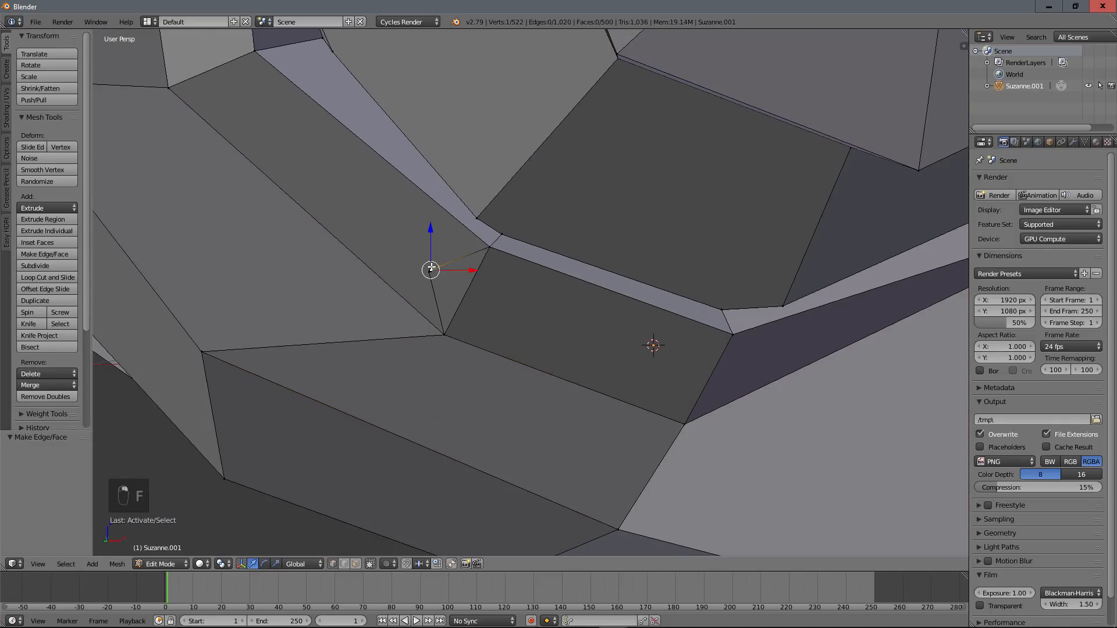
key(c)
click(430, 268)
right_click(452, 255)
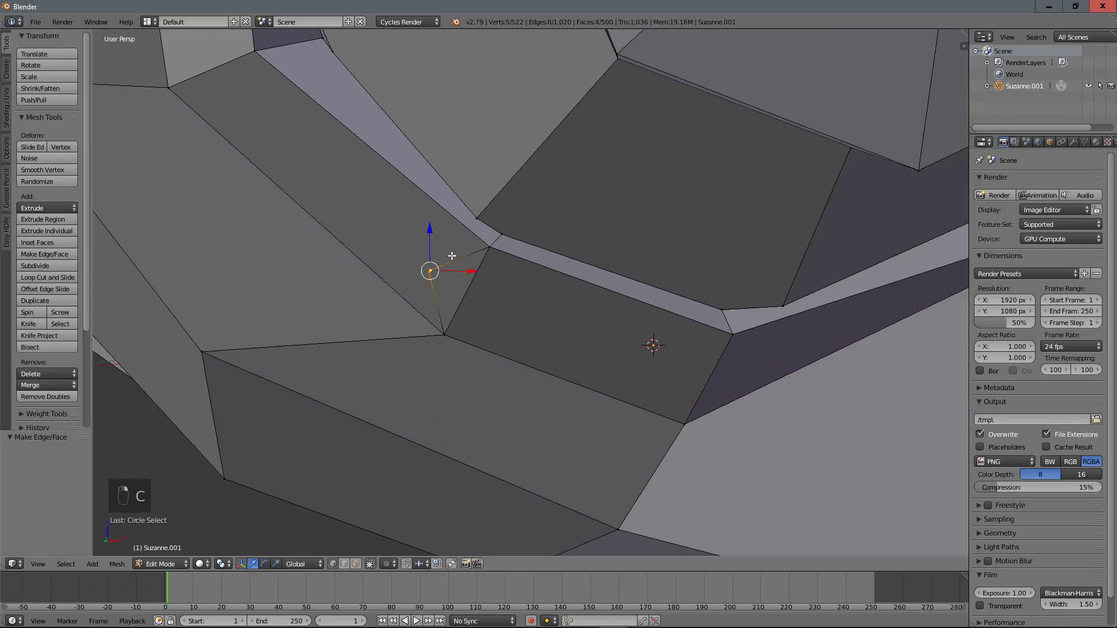
key(x)
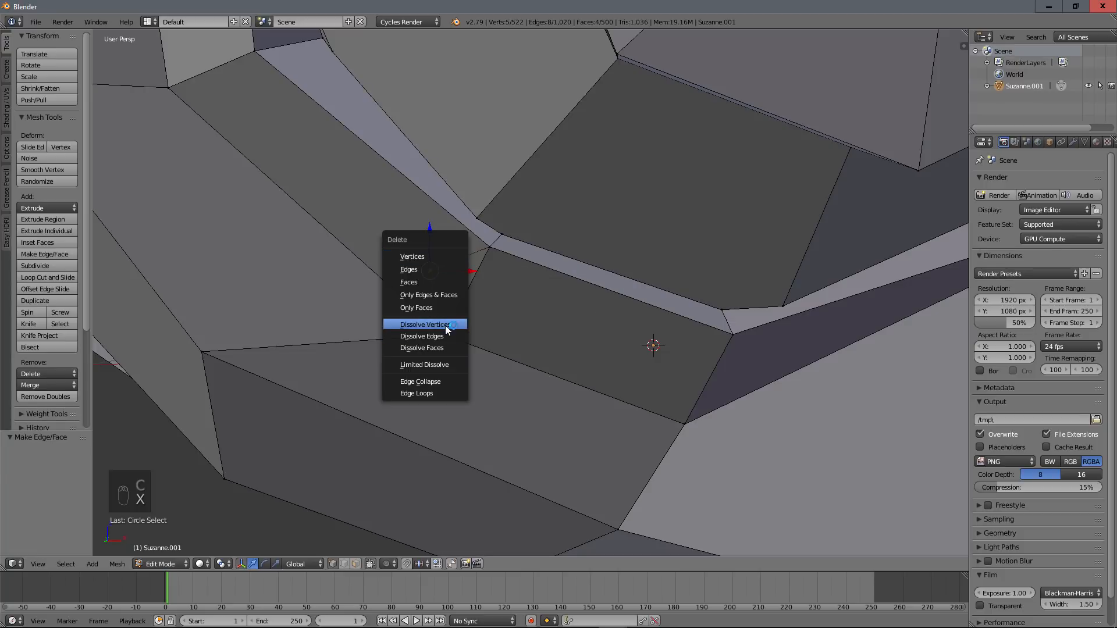
click(448, 329)
scroll(544, 309, down, 6)
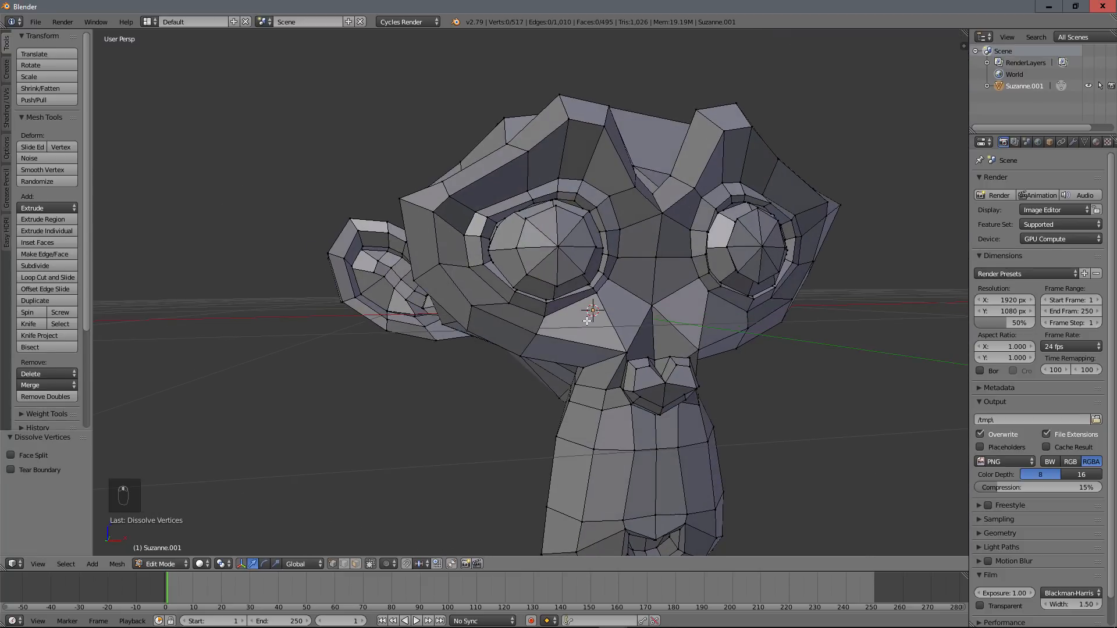
Step: Select all non-manifold geometry in the mesh and examine the flagged spots under both eyes in wireframe display
middle_drag(587, 319, 600, 310)
key(a)
key(a)
key(a)
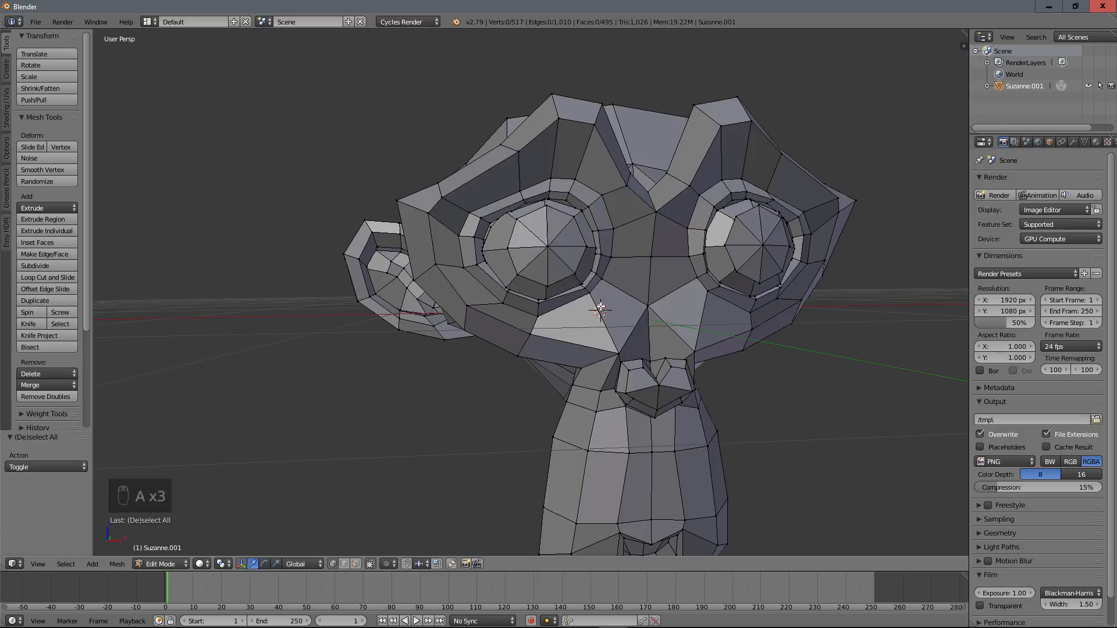
key(ctrl+alt+shift+m)
scroll(588, 286, up, 8)
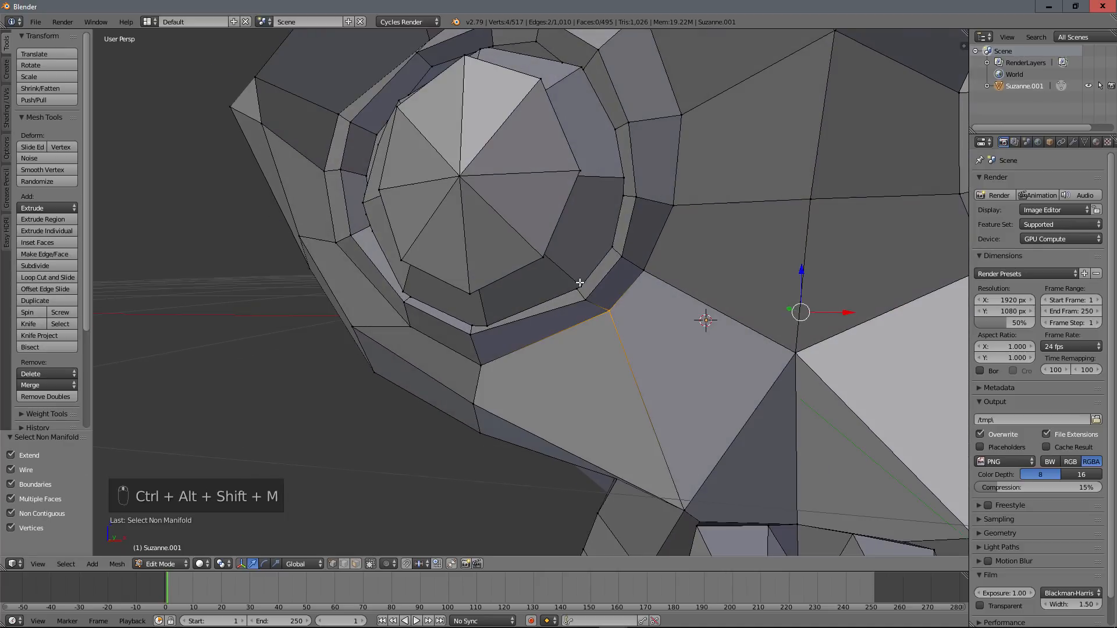
key(z)
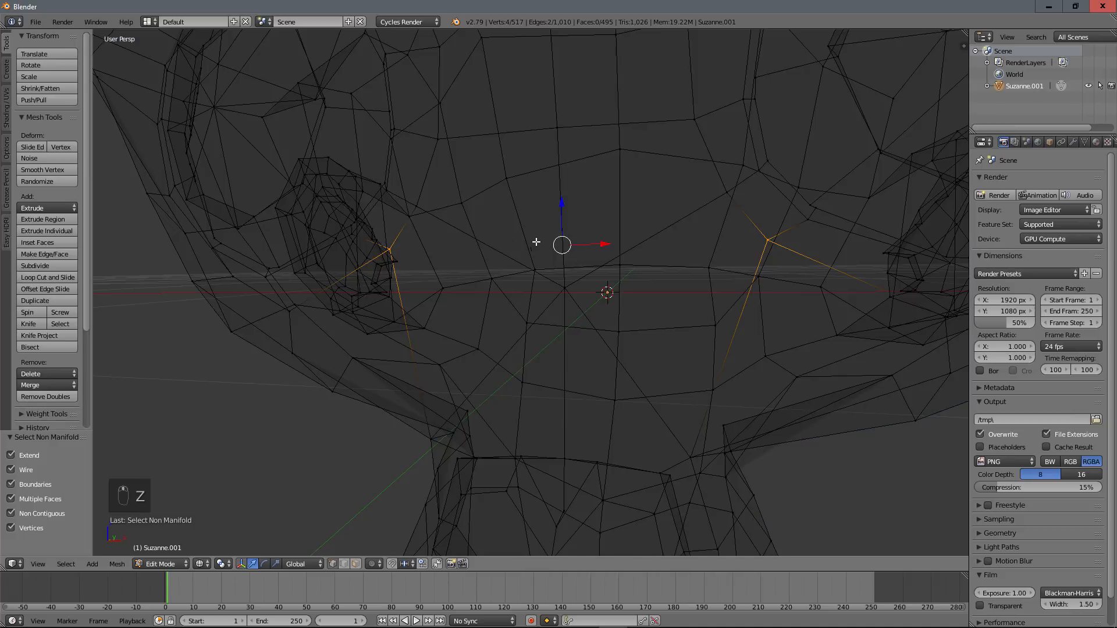
middle_drag(504, 241, 531, 237)
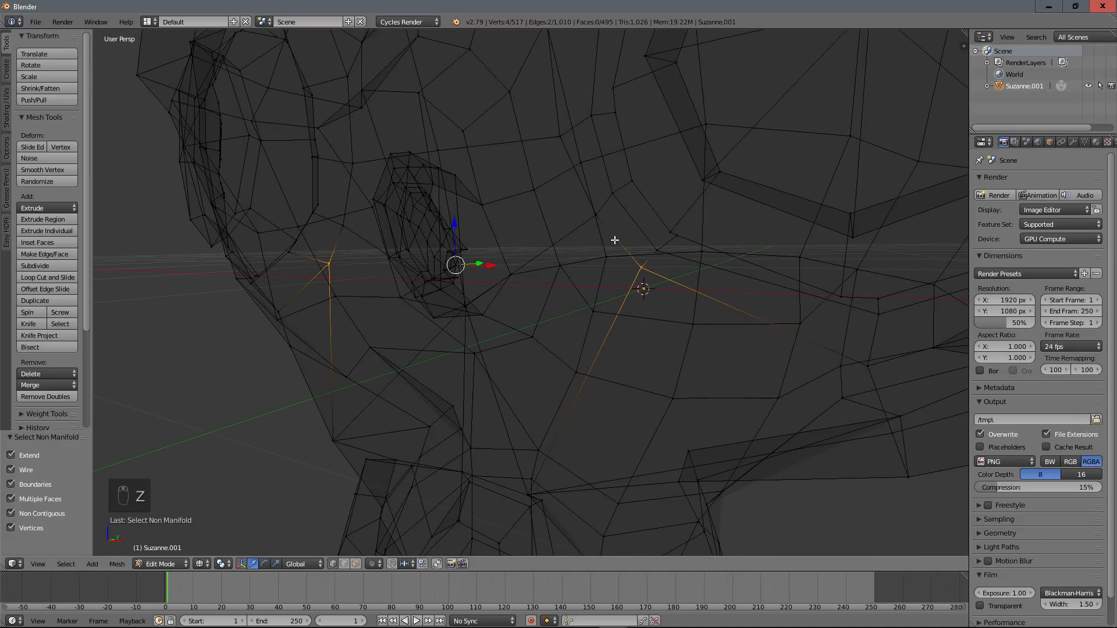
middle_drag(614, 239, 673, 238)
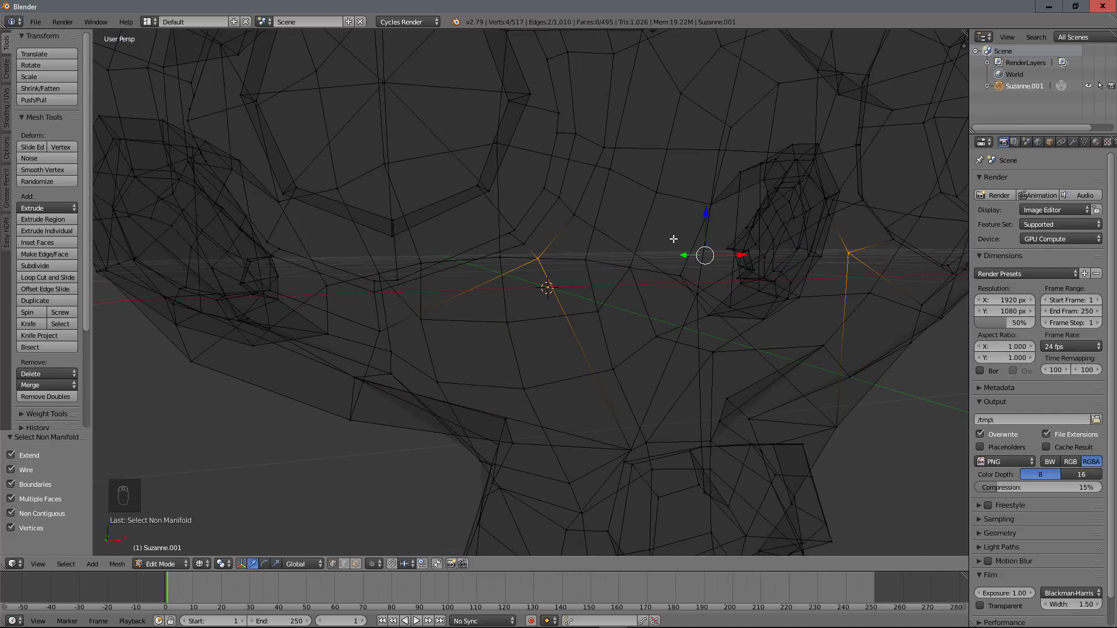
Step: Select the entire mesh and remove its doubled vertices
key(a)
key(a)
key(a)
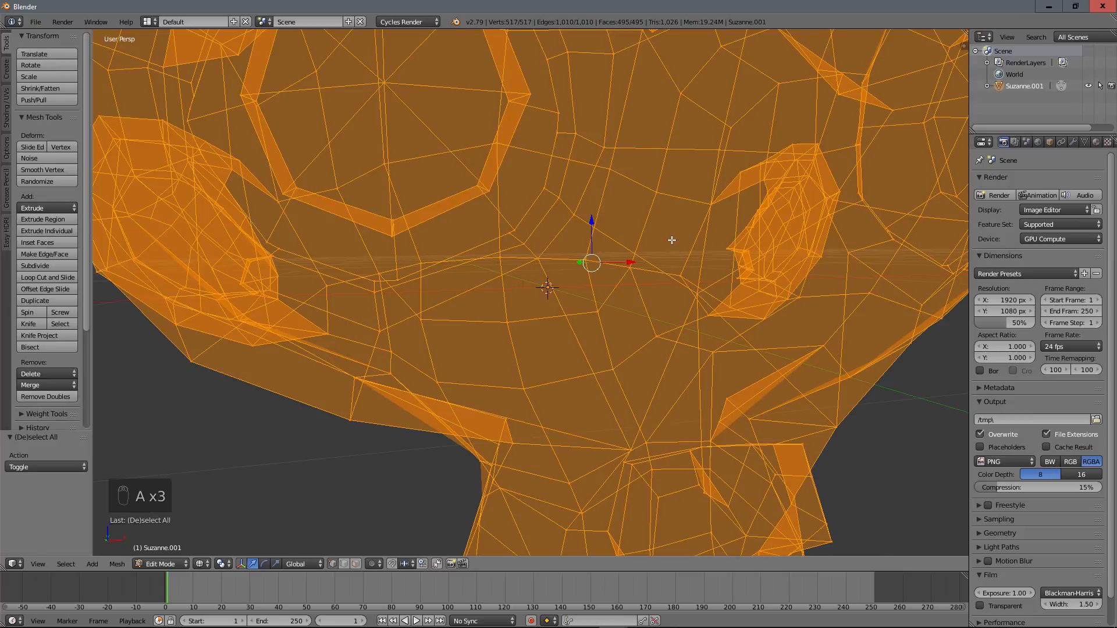
key(ctrl+v)
click(671, 239)
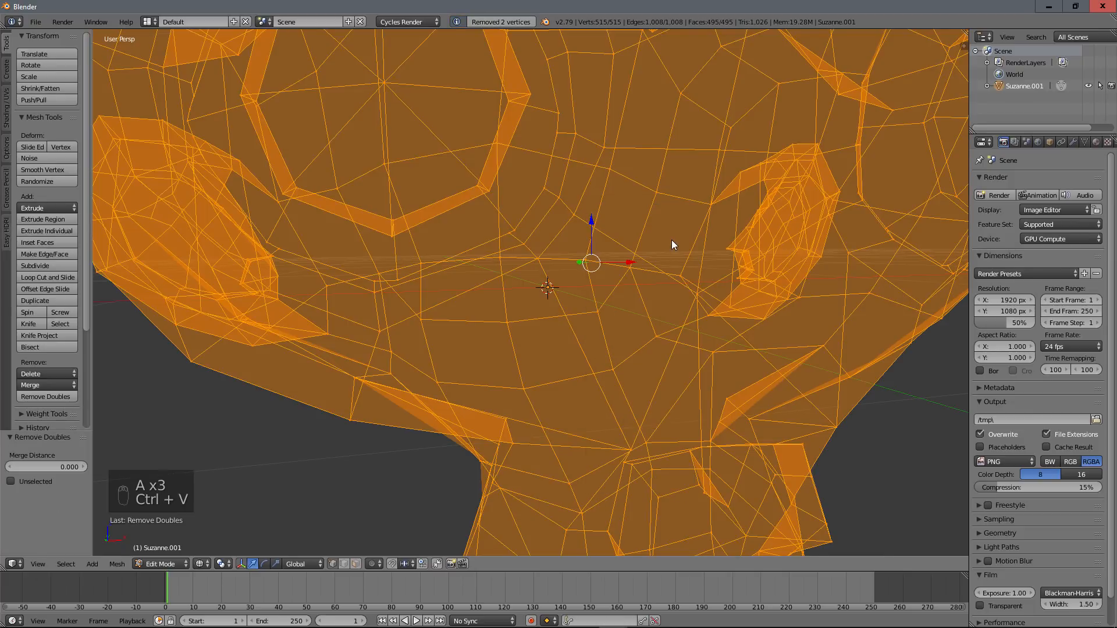
Step: Recheck the whole mesh for non-manifold geometry, and return to Object Mode with solid display
key(a)
key(ctrl+alt+shift+m)
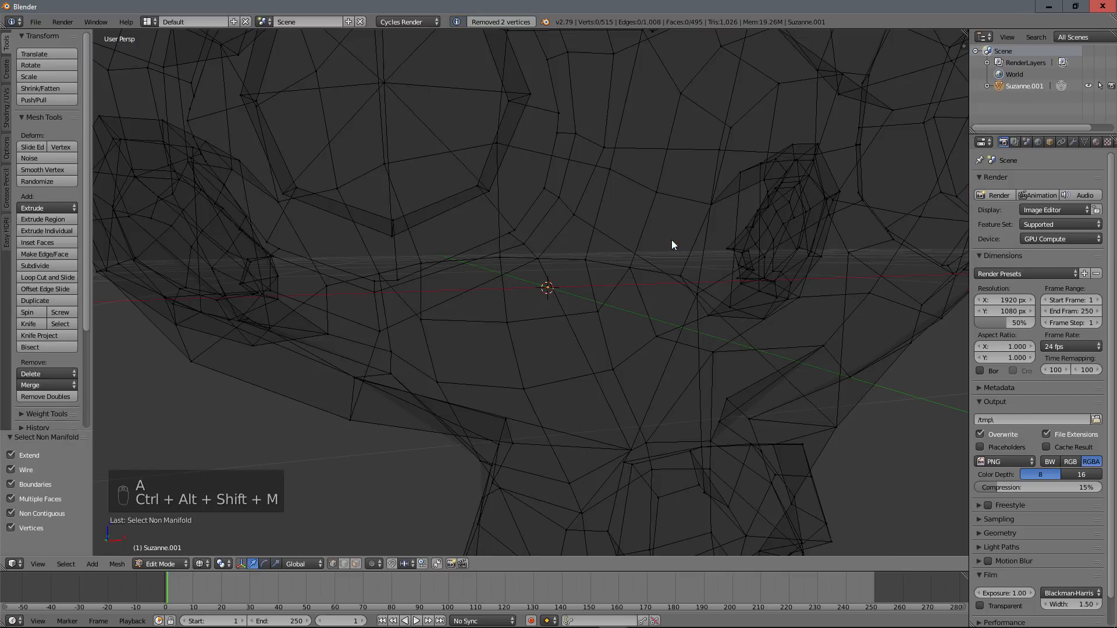
scroll(668, 281, down, 8)
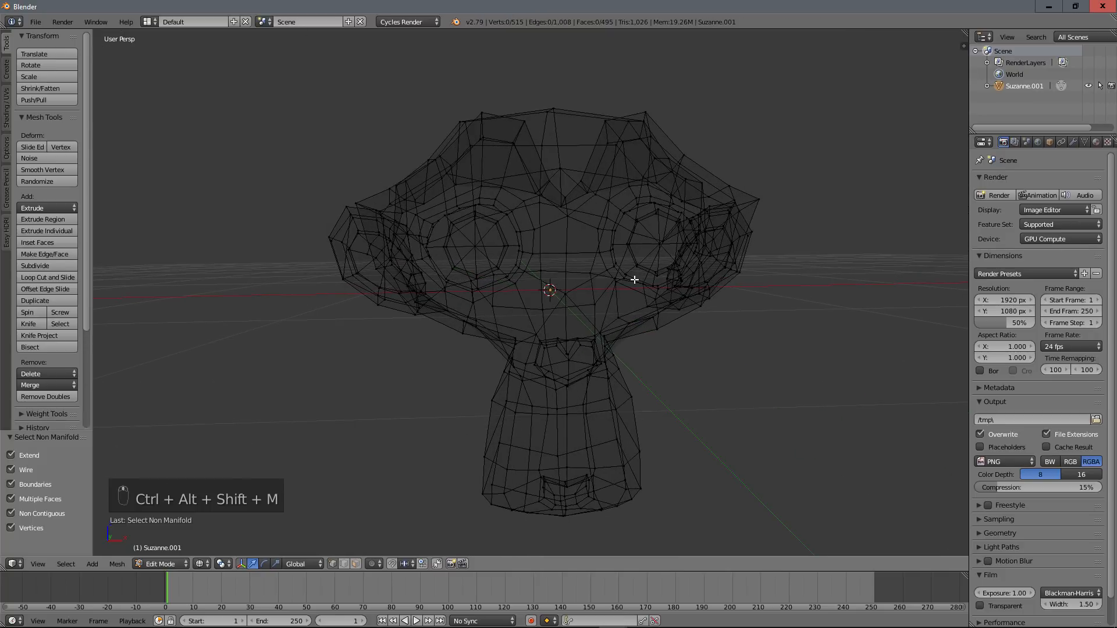
key(z)
mouse_move(634, 279)
middle_down()
mouse_move(515, 283)
mouse_move(726, 267)
mouse_move(684, 260)
middle_up()
scroll(558, 278, down, 4)
key(Tab)
scroll(597, 277, up, 2)
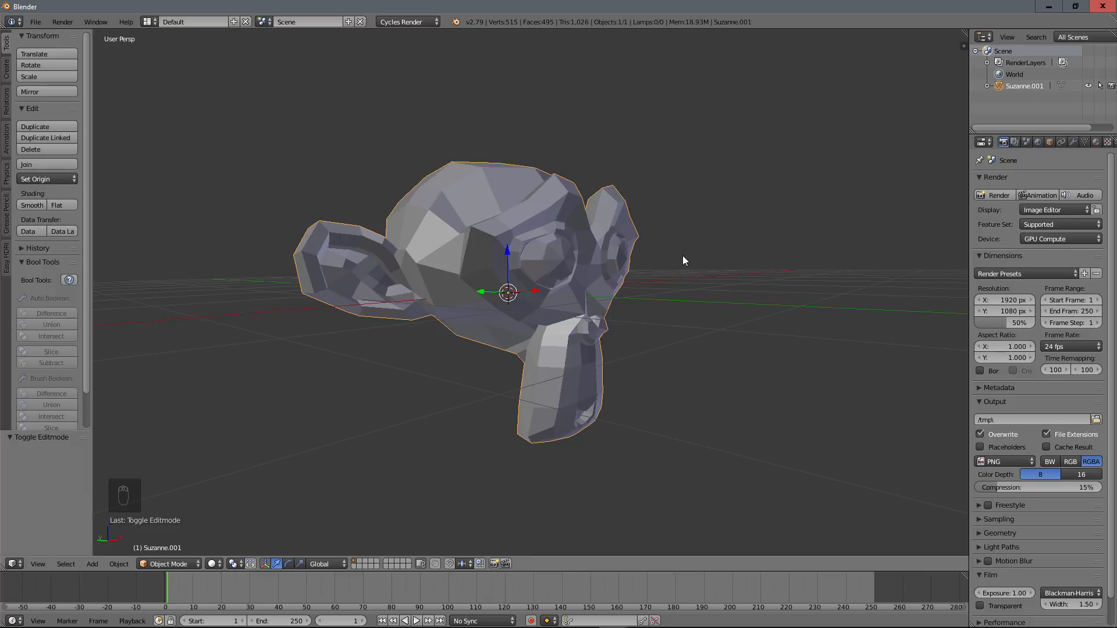
Step: Rotate the head about 32° in the right orthographic view and give it a level 1 Subdivision Surface modifier
scroll(682, 256, down, 3)
middle_drag(682, 257, 553, 199)
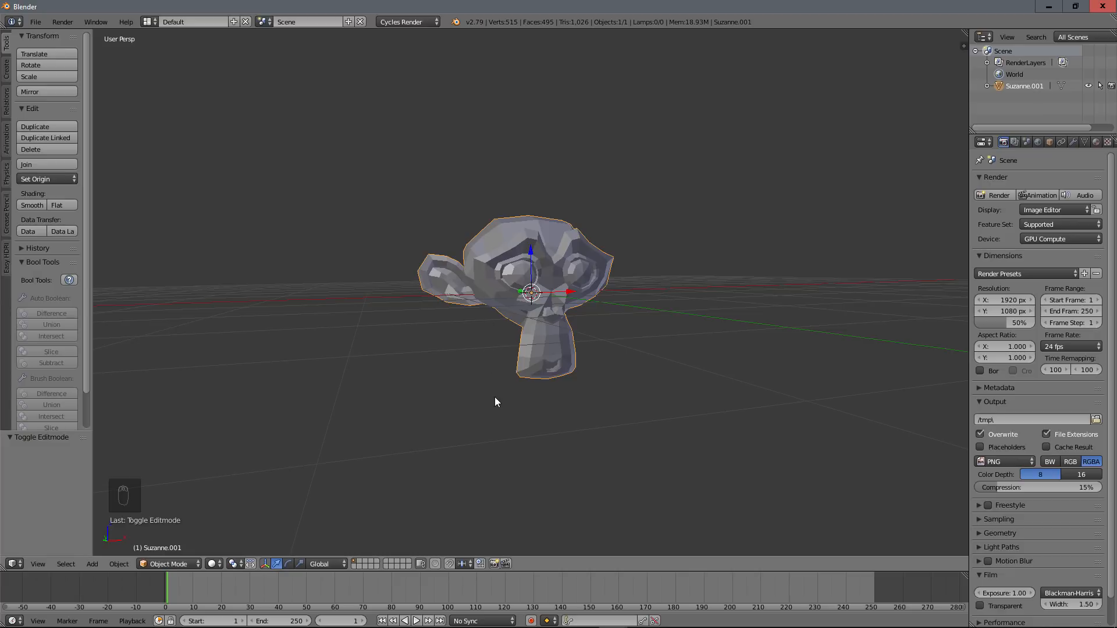
middle_drag(497, 400, 427, 381)
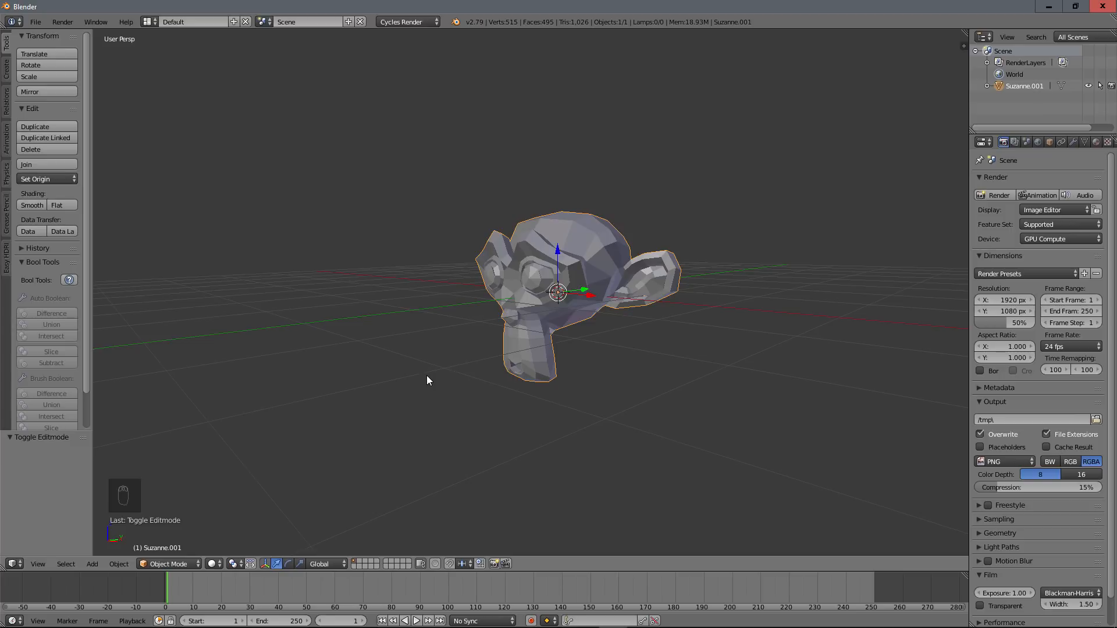
key(KP_3)
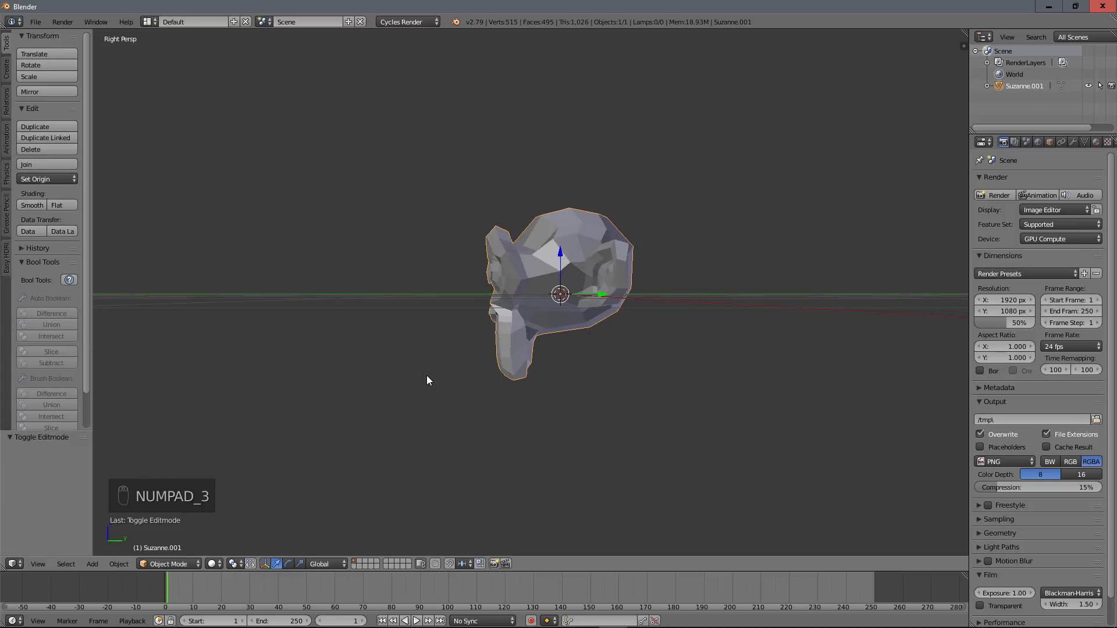
key(KP_5)
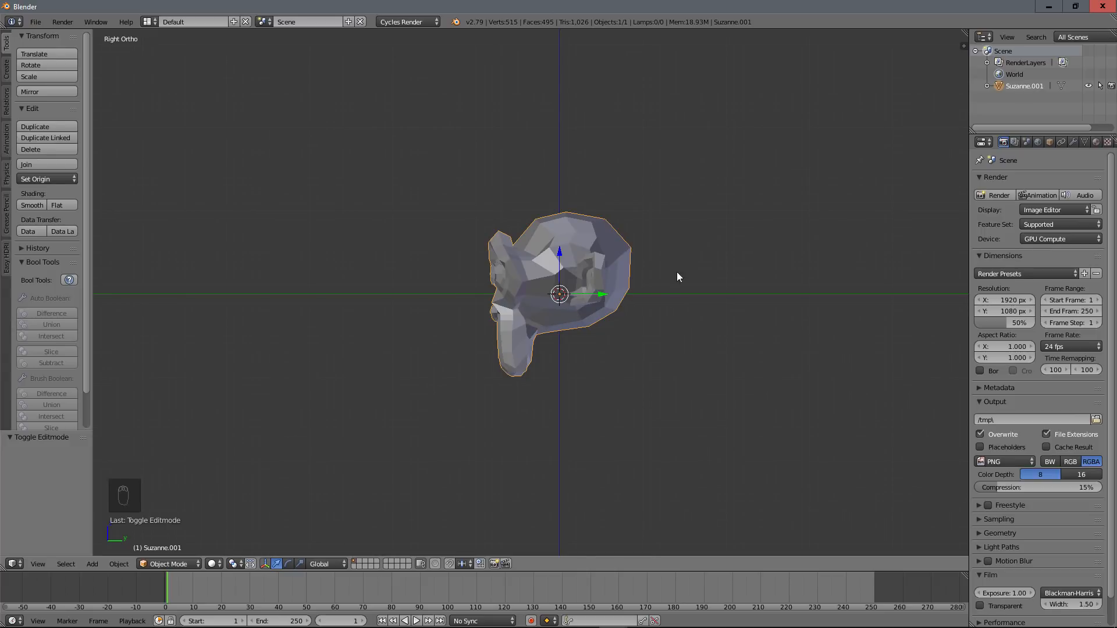
key(r)
click(680, 336)
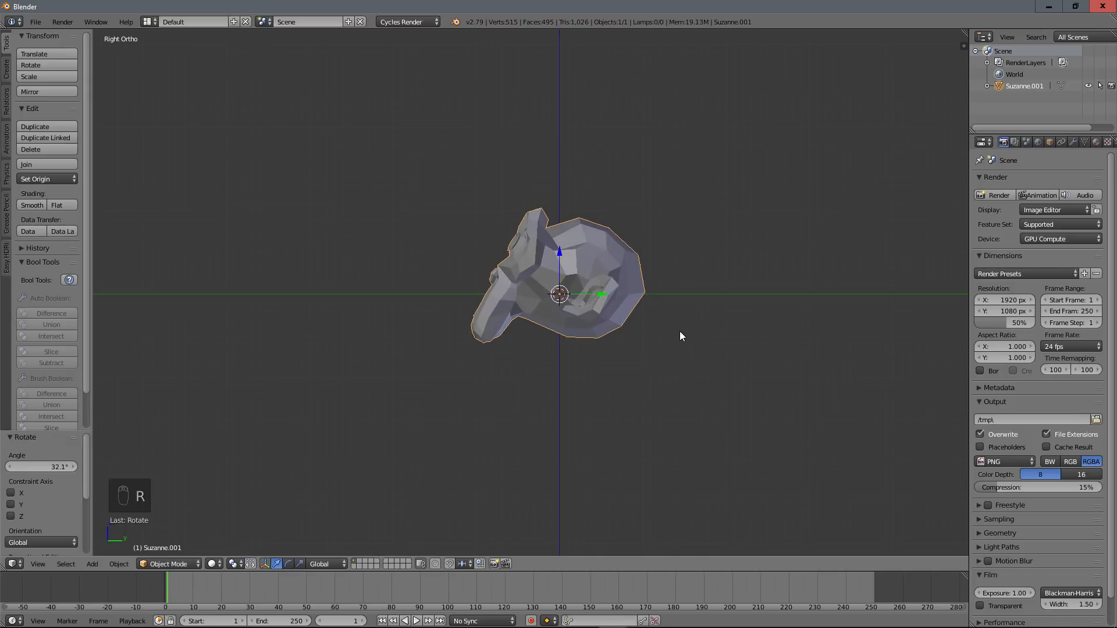
key(ctrl+1)
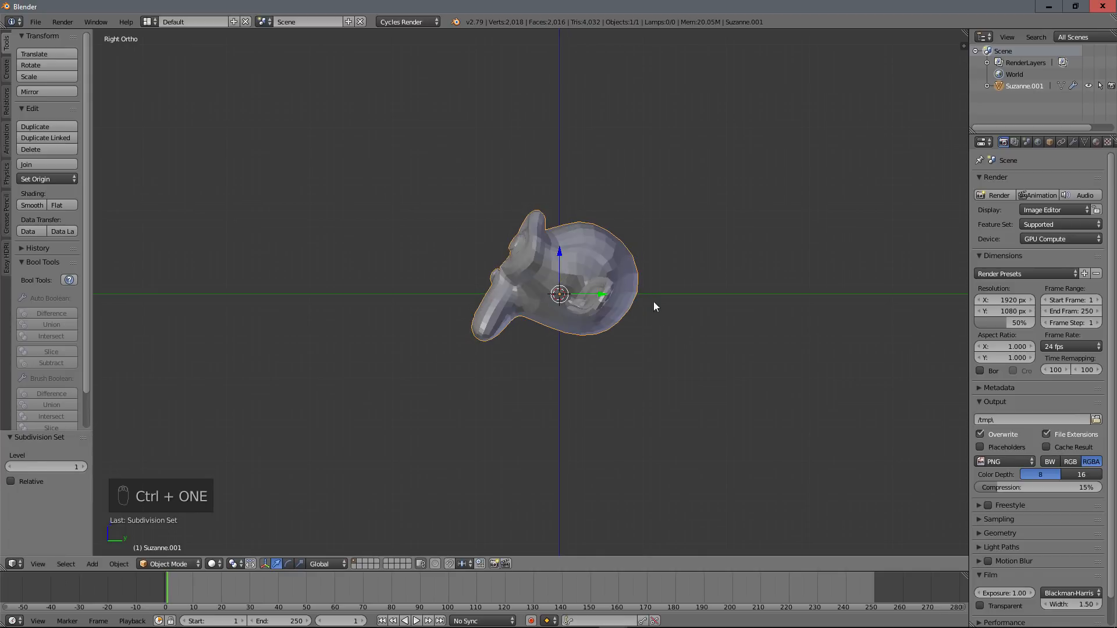
click(1070, 143)
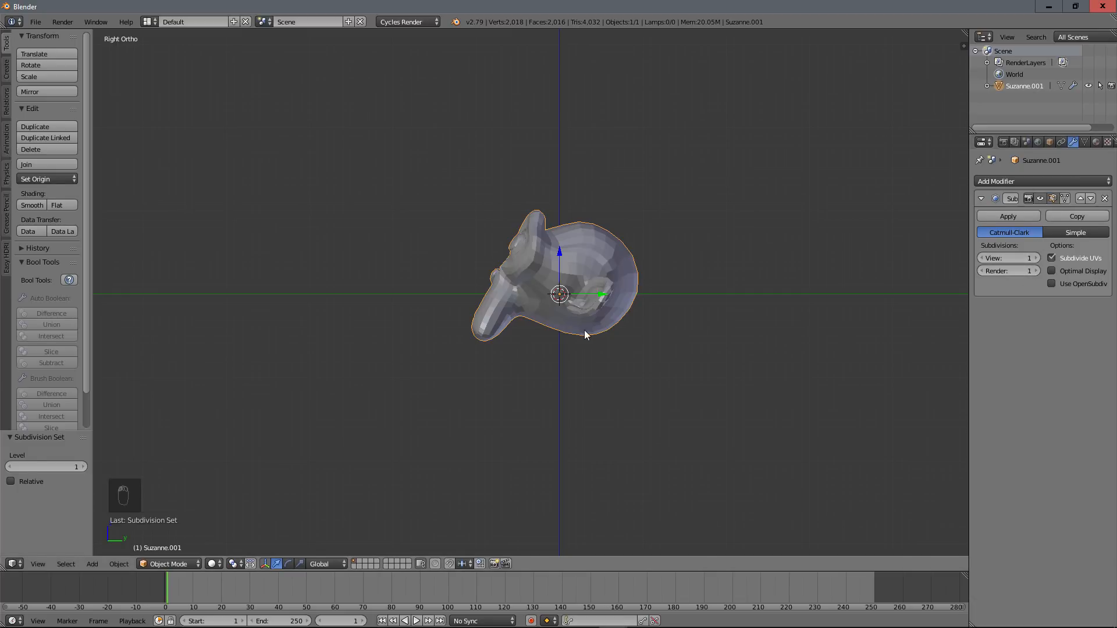
Step: Rest the head on the floor line by raising it about 0.5 units, tilting it about 4° further and shifting it about 0.17 along Y
key(g)
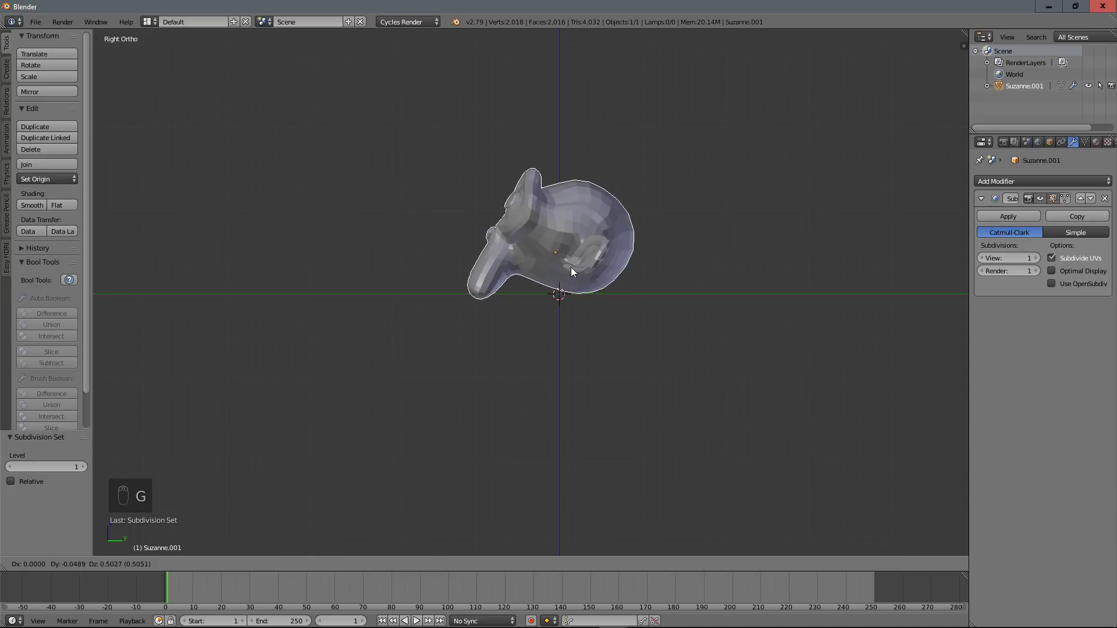
click(572, 267)
key(r)
click(642, 284)
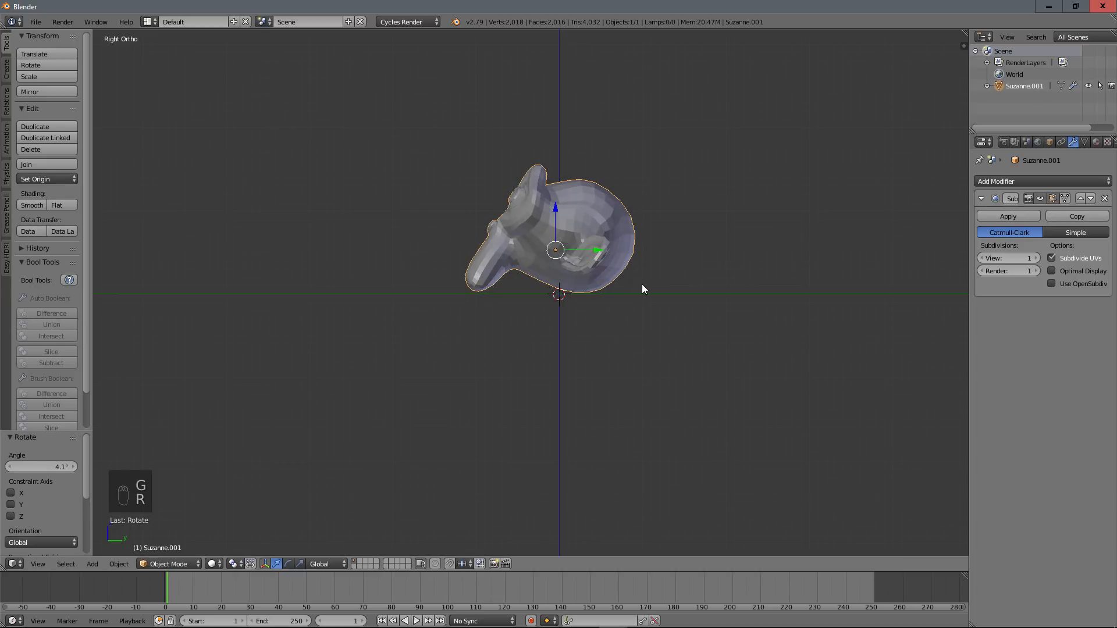
key(g)
click(658, 285)
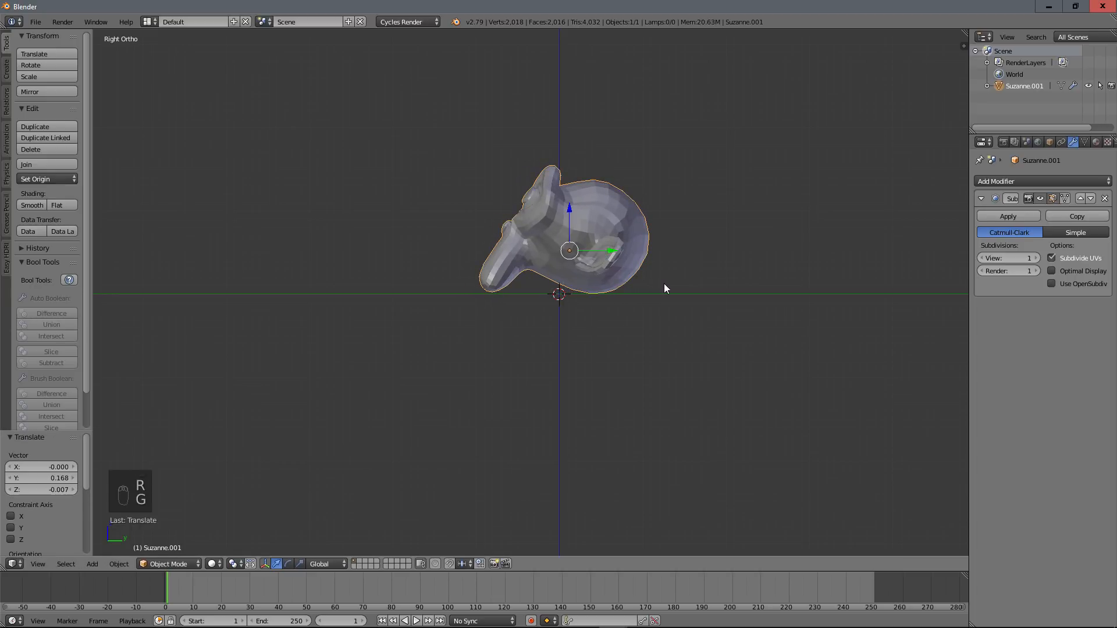
key(r)
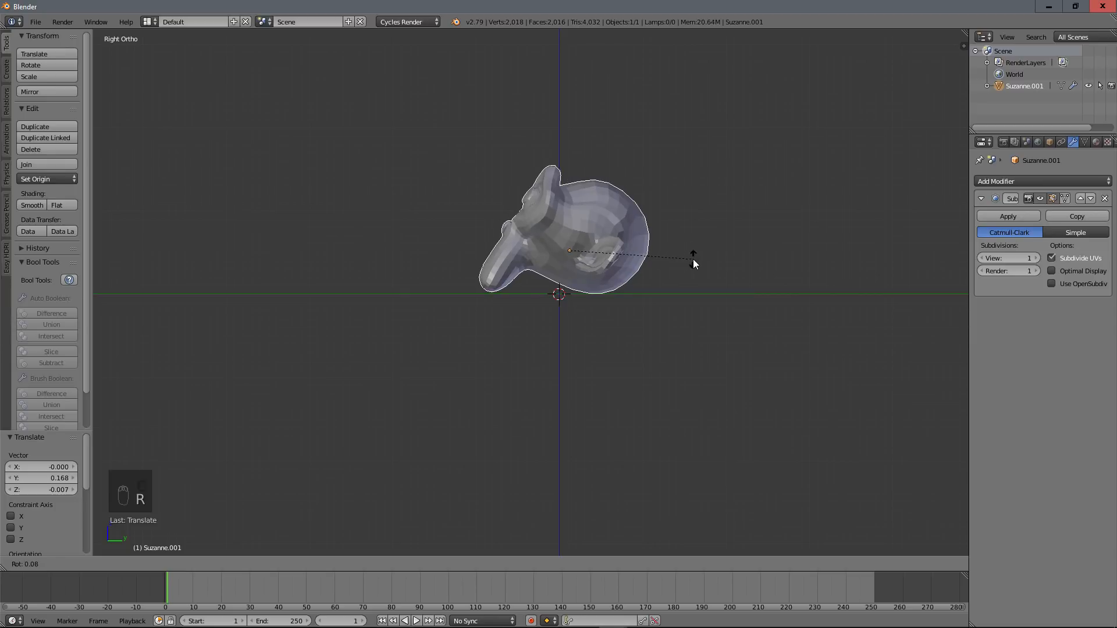
click(693, 257)
key(g)
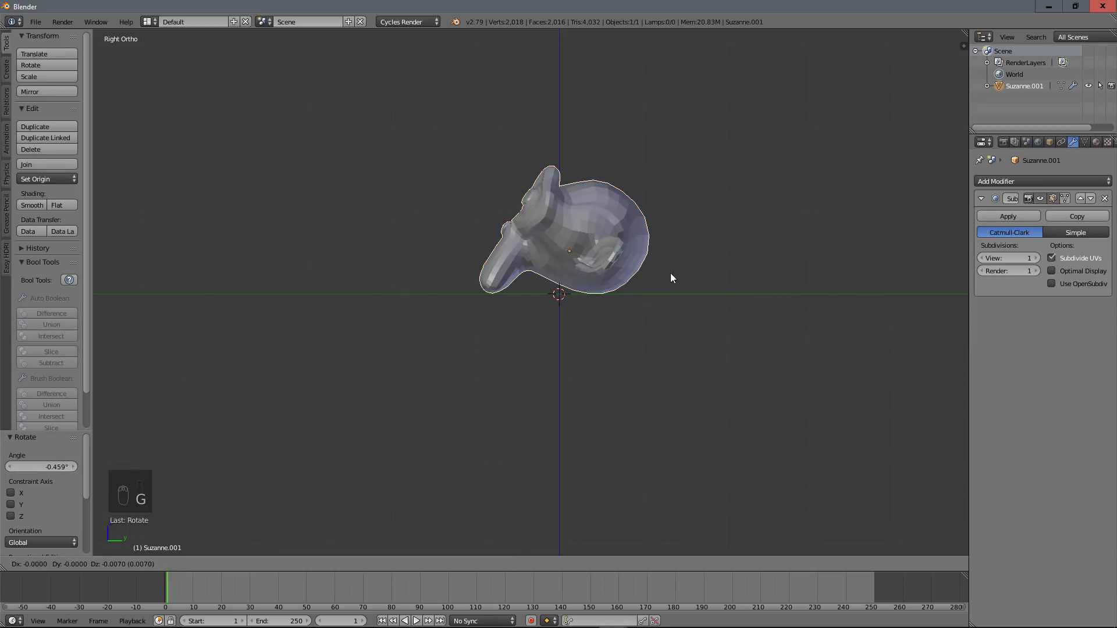
click(613, 281)
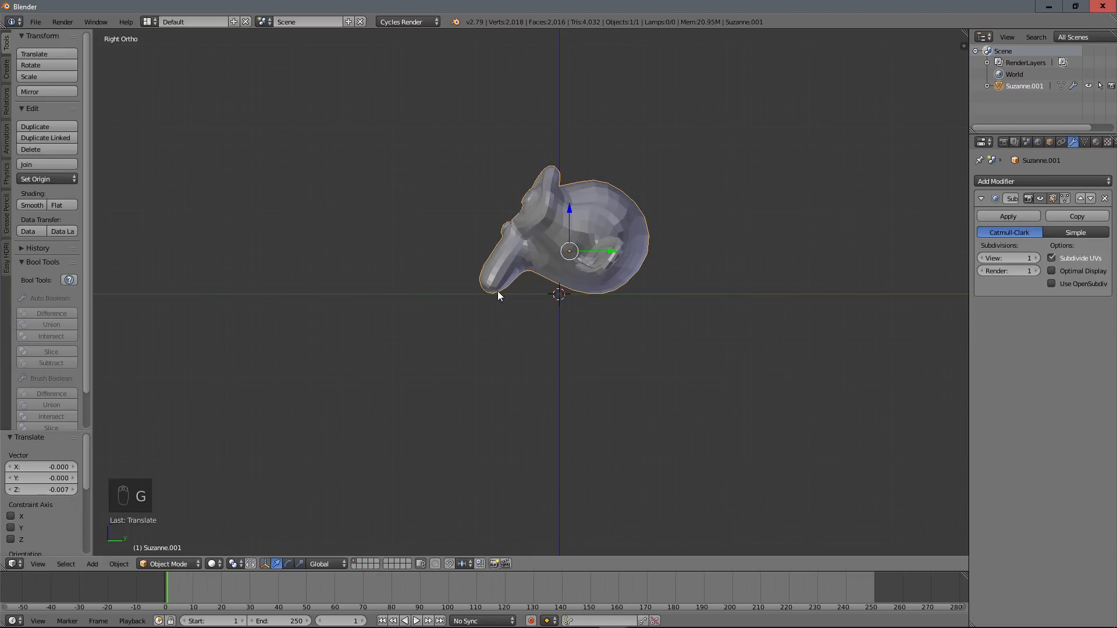
Step: Apply smooth shading to the head and move it about -0.06 along the Y axis
middle_drag(497, 291, 250, 268)
click(30, 206)
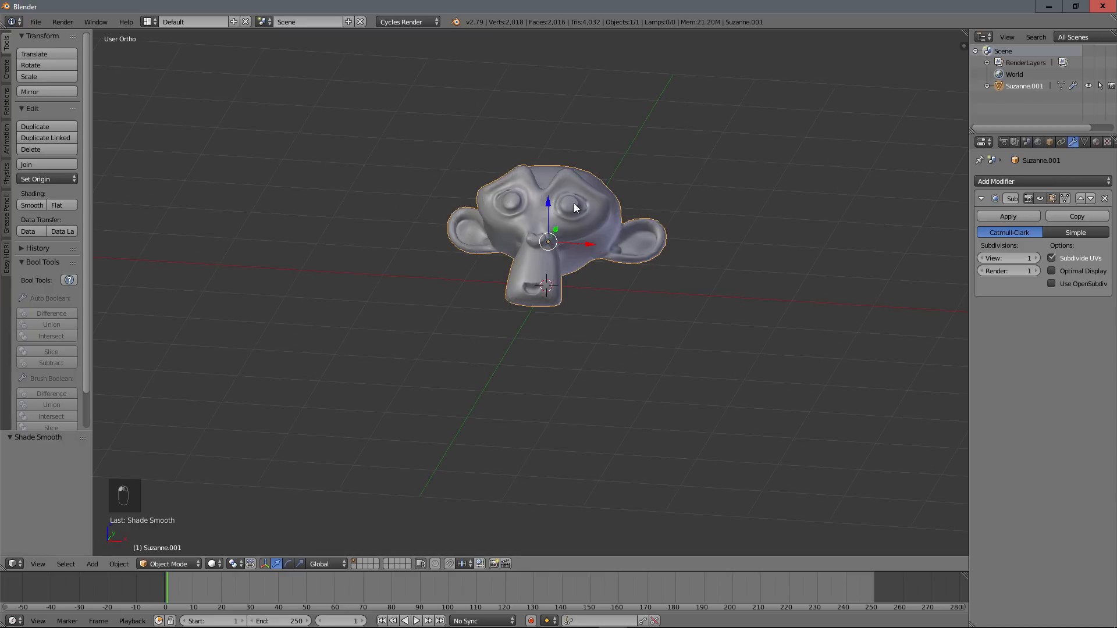
middle_drag(527, 262, 562, 316)
drag(599, 302, 595, 302)
middle_drag(595, 302, 582, 280)
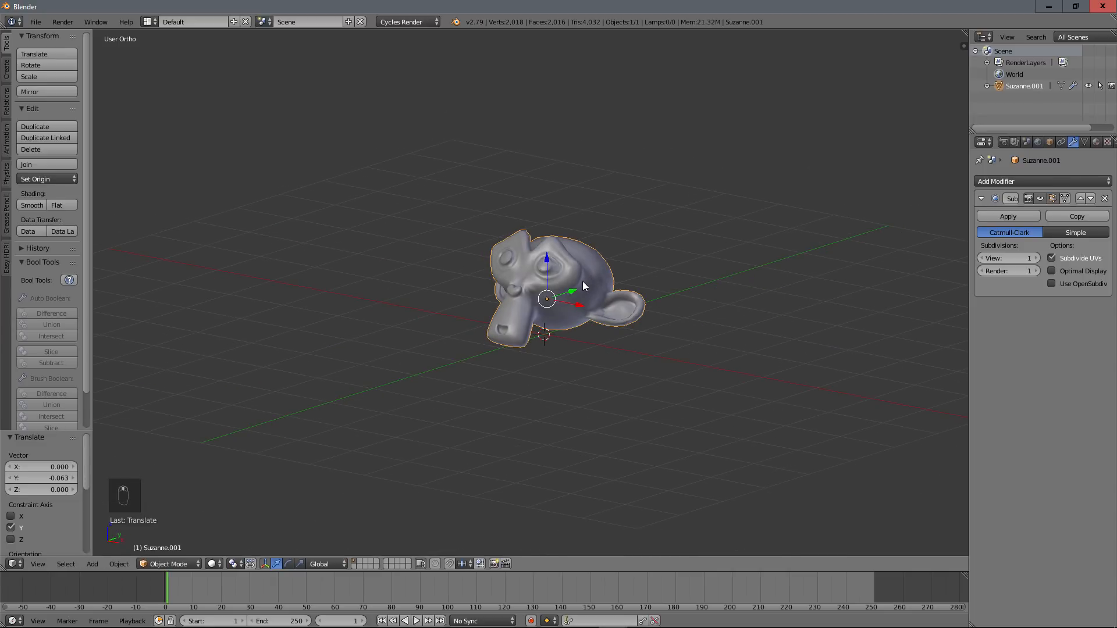
Step: Add a cube at the origin and scale it up by about 1.5
key(shift+a)
mouse_move(594, 281)
click(642, 280)
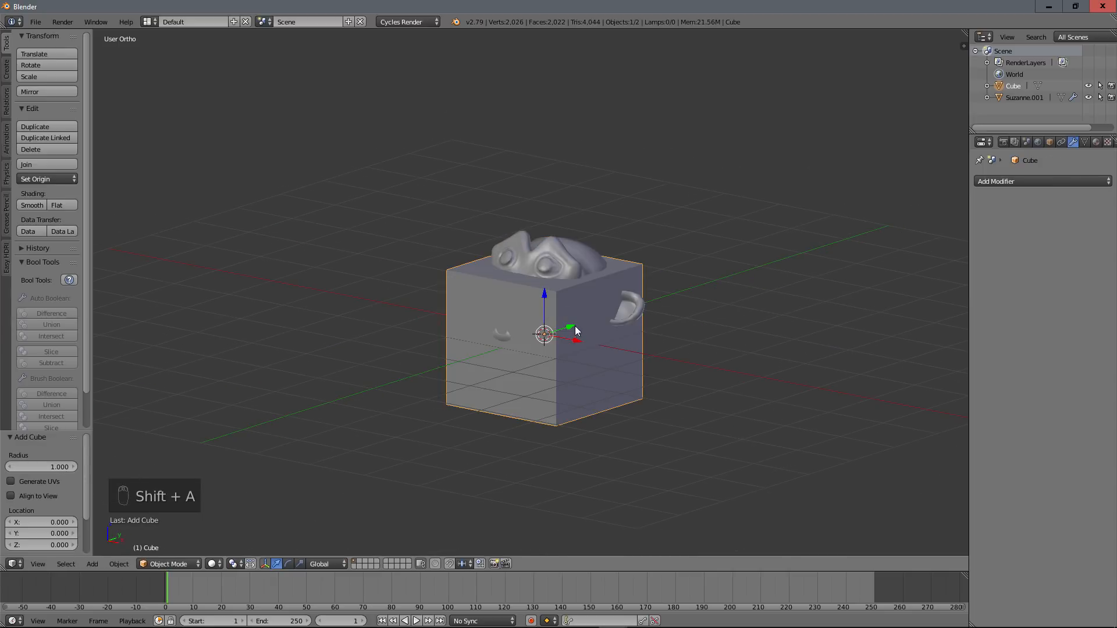
key(s)
click(659, 385)
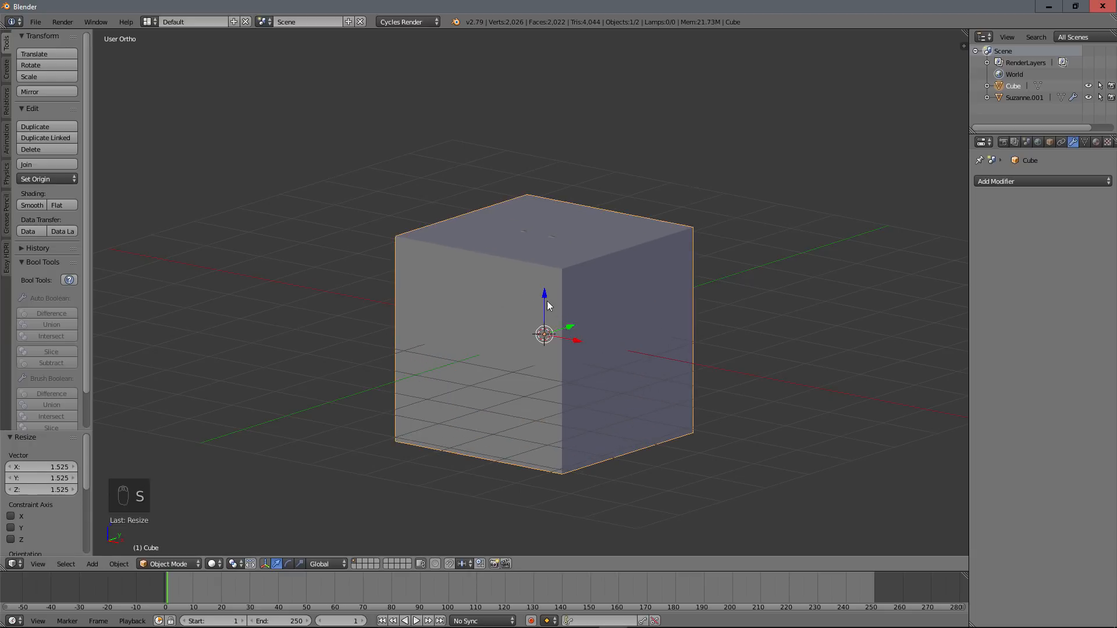
Step: Raise the cube about 3.5 units above the head, enlarge it by about 1.11, lift it slightly more and enlarge it by 1.07
drag(546, 300, 541, 66)
middle_drag(541, 66, 621, 250)
key(s)
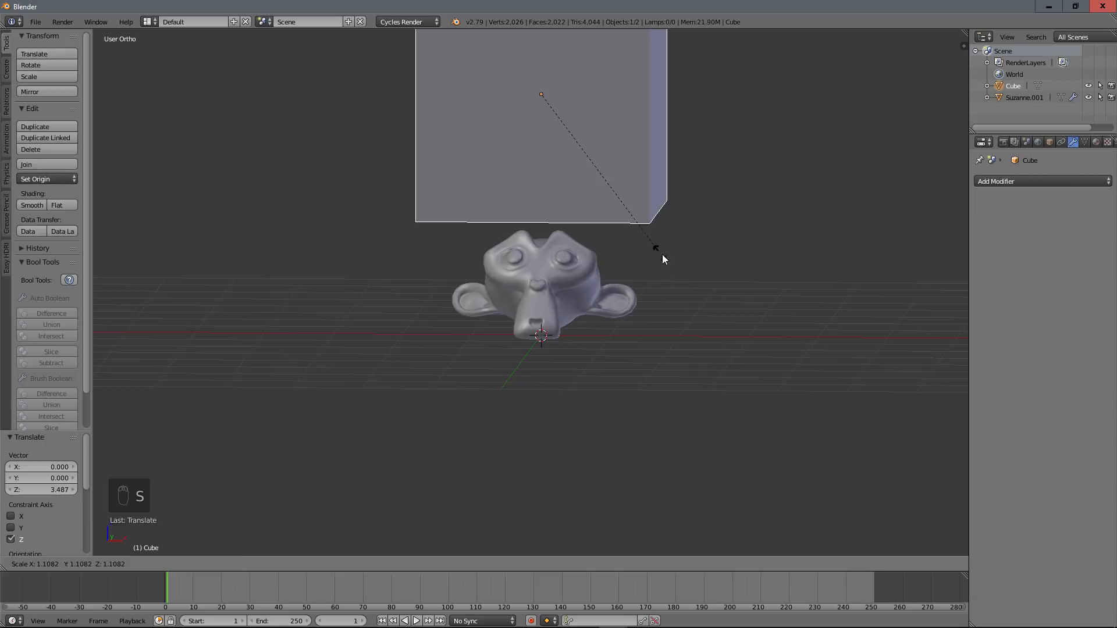
click(658, 251)
scroll(532, 131, down, 2)
drag(533, 132, 535, 96)
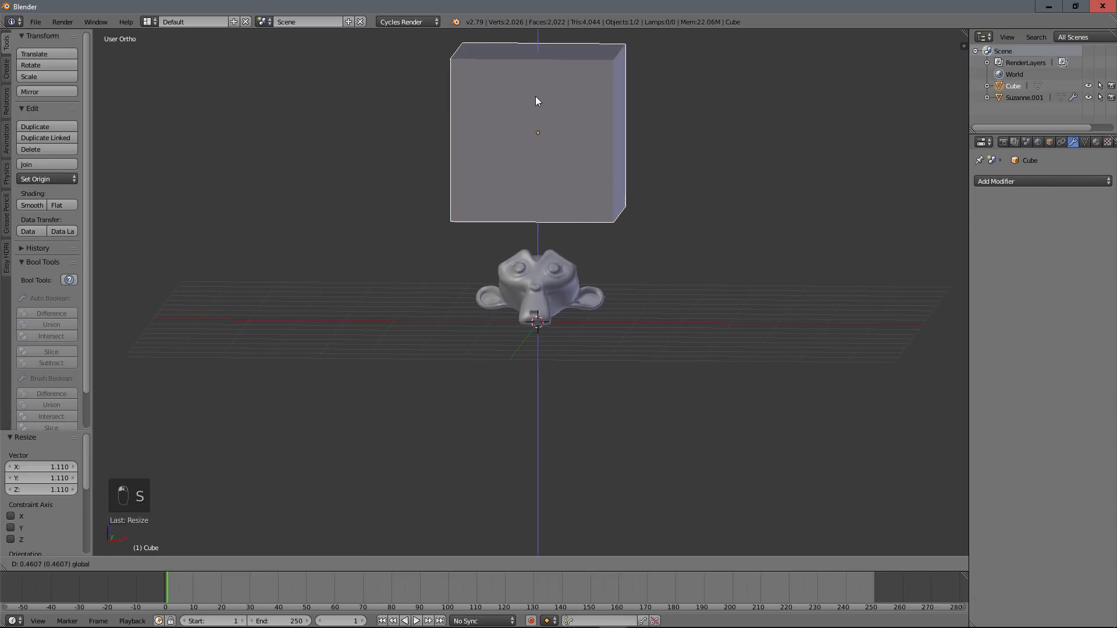
key(s)
click(665, 239)
Step: Insert a location keyframe for the cube at frame 1, above the head
mouse_move(578, 250)
middle_down()
mouse_move(573, 307)
mouse_move(643, 274)
mouse_move(625, 282)
mouse_move(573, 255)
middle_up()
scroll(577, 242, down, 2)
scroll(643, 274, up, 2)
key(i)
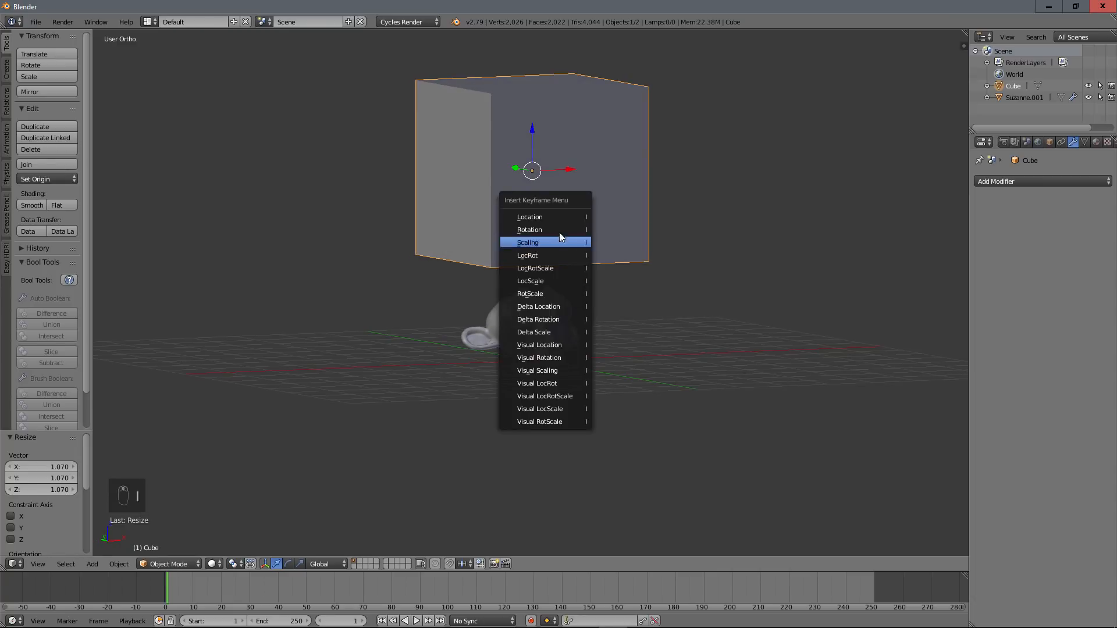
click(554, 217)
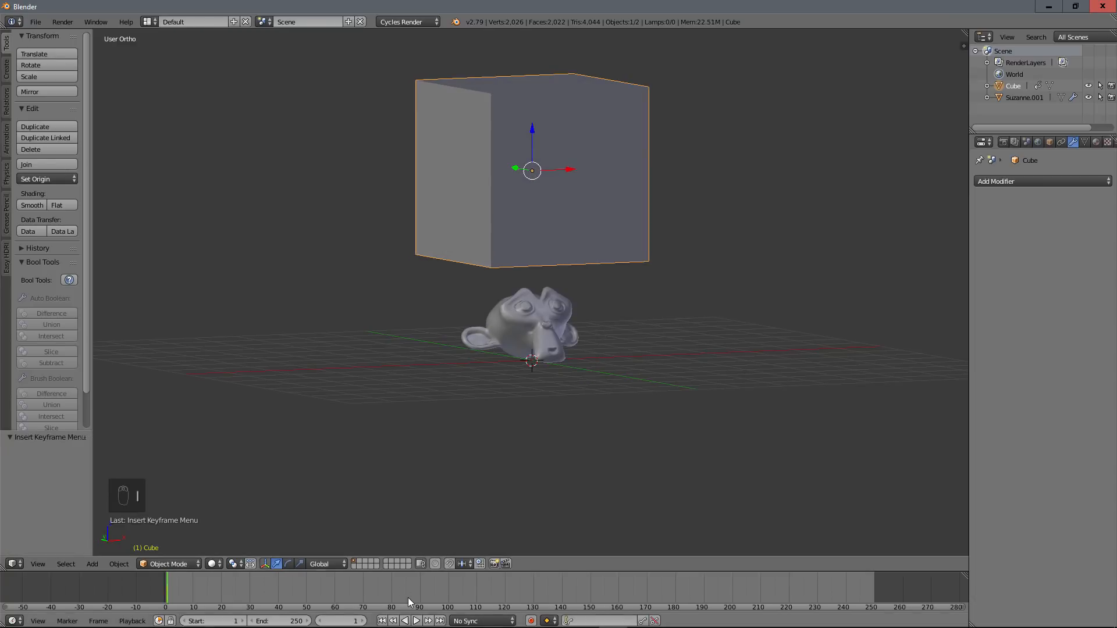
Step: At frame 150, lower the cube about 4.17 units along Z over the head, keyframe its location and return to frame 1
click(591, 587)
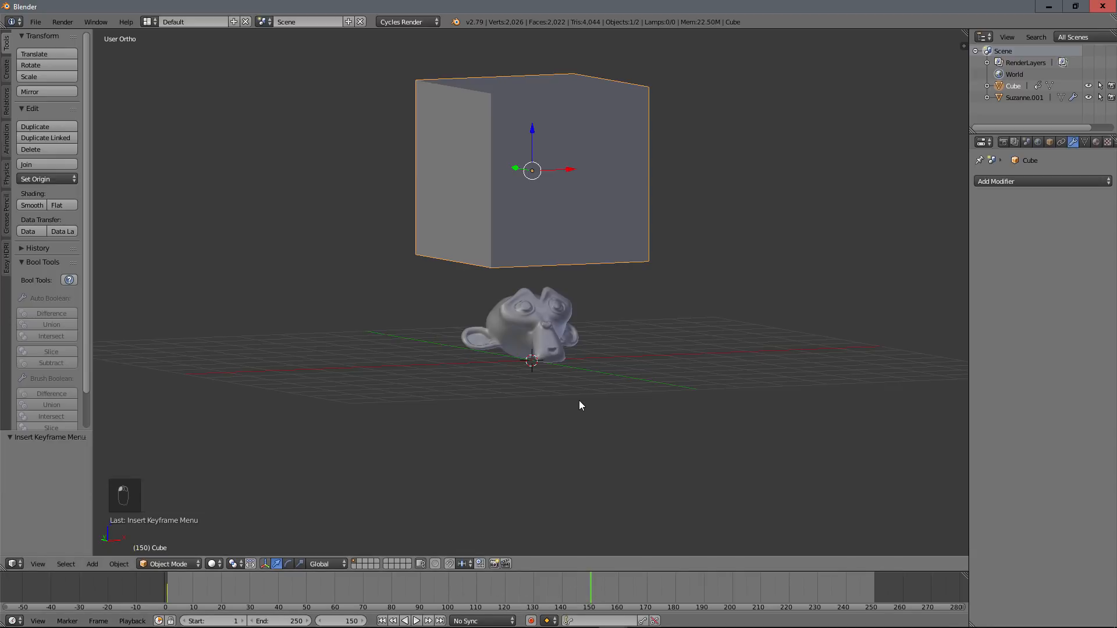
drag(532, 133, 525, 335)
key(i)
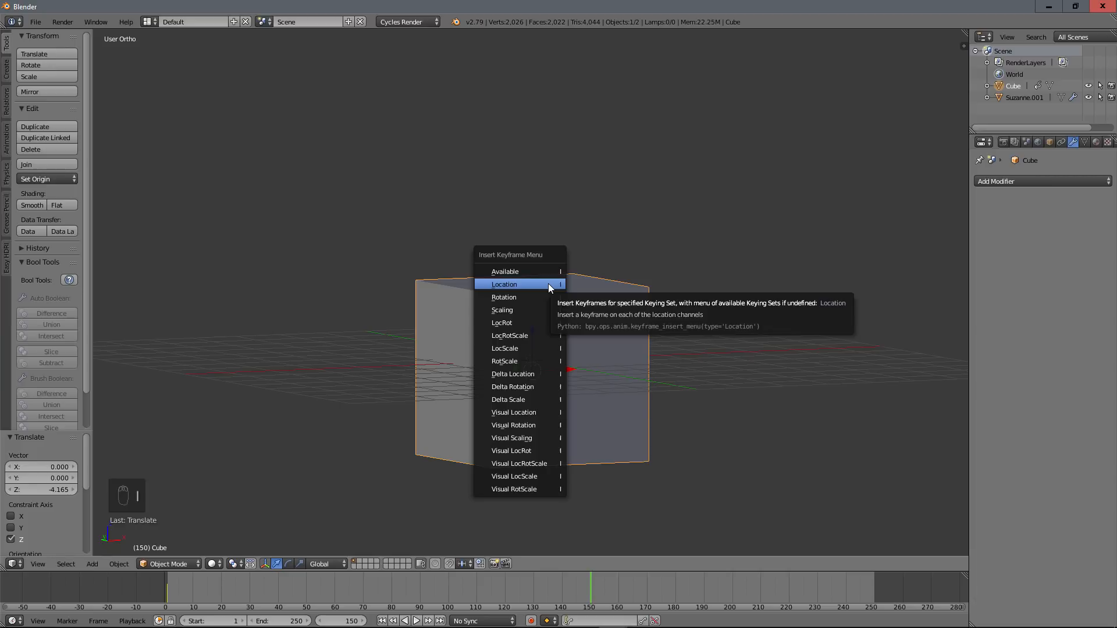
click(548, 284)
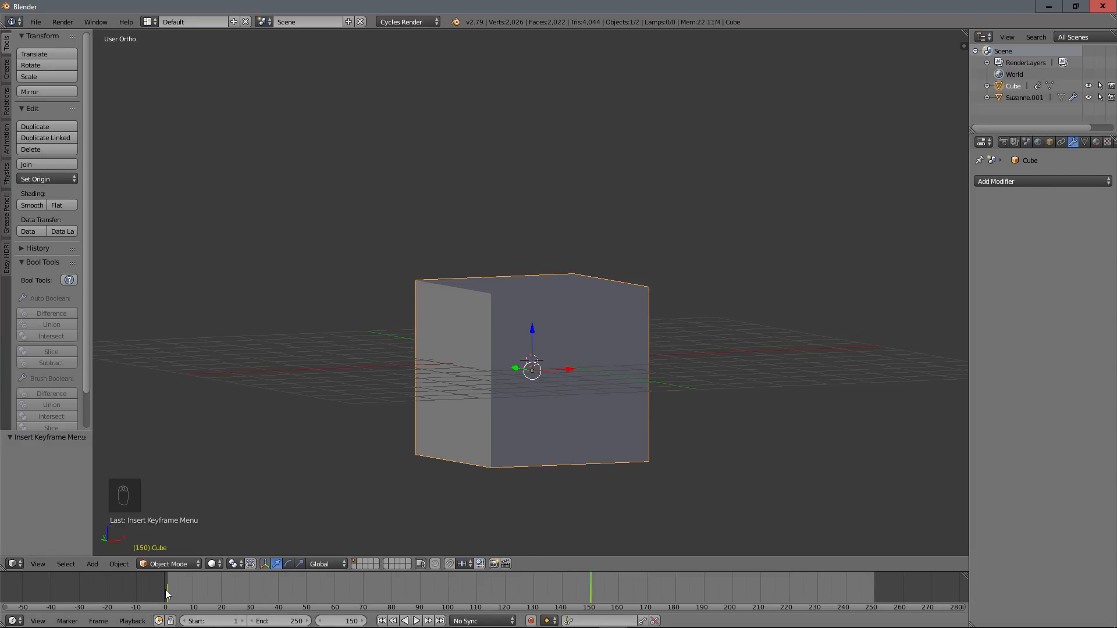
mouse_move(167, 585)
mouse_down()
mouse_move(376, 593)
mouse_move(542, 576)
mouse_move(306, 598)
mouse_move(170, 586)
mouse_move(579, 602)
mouse_move(168, 589)
mouse_up()
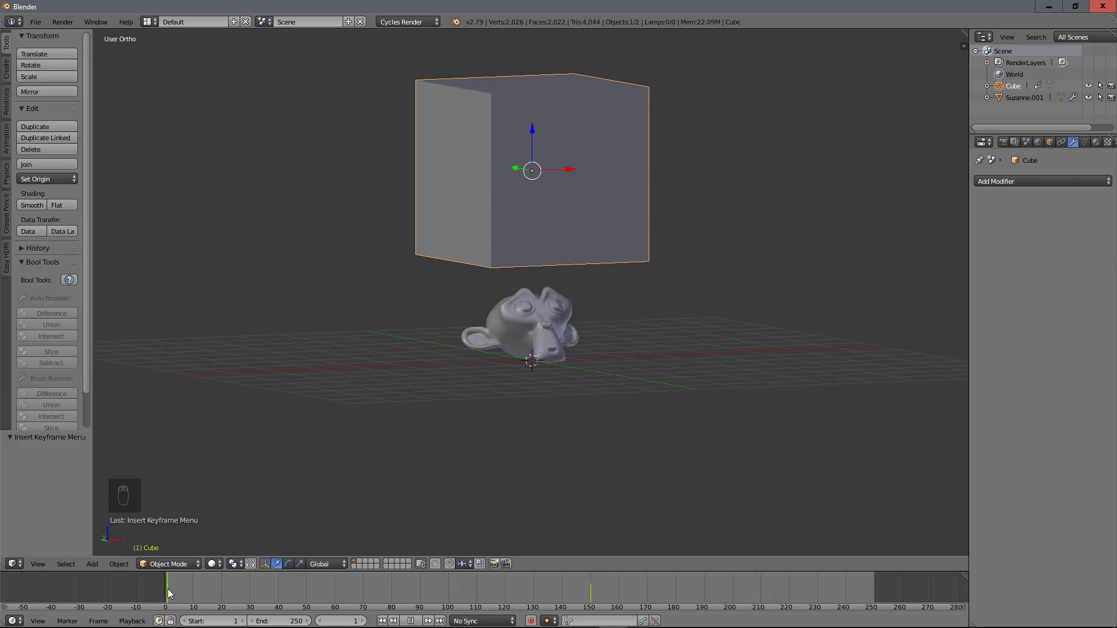
Step: Add the monkey head to the selection as the active object and subtract the cube from it with a brush Difference boolean
middle_drag(512, 344, 521, 354)
middle_drag(557, 390, 555, 404)
scroll(555, 405, up, 1)
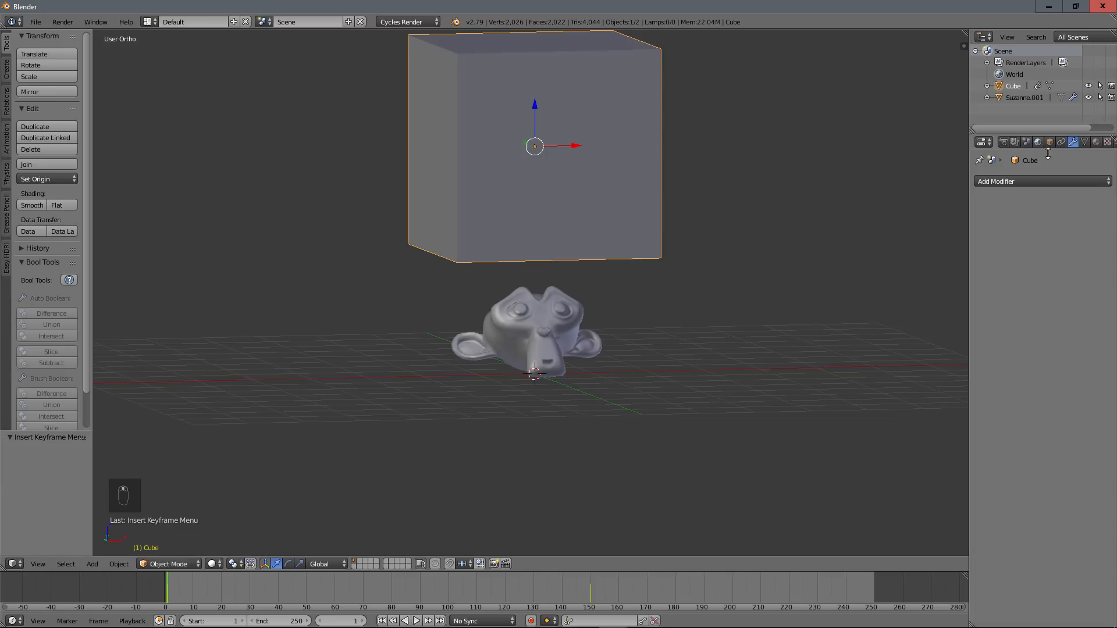
click(1032, 182)
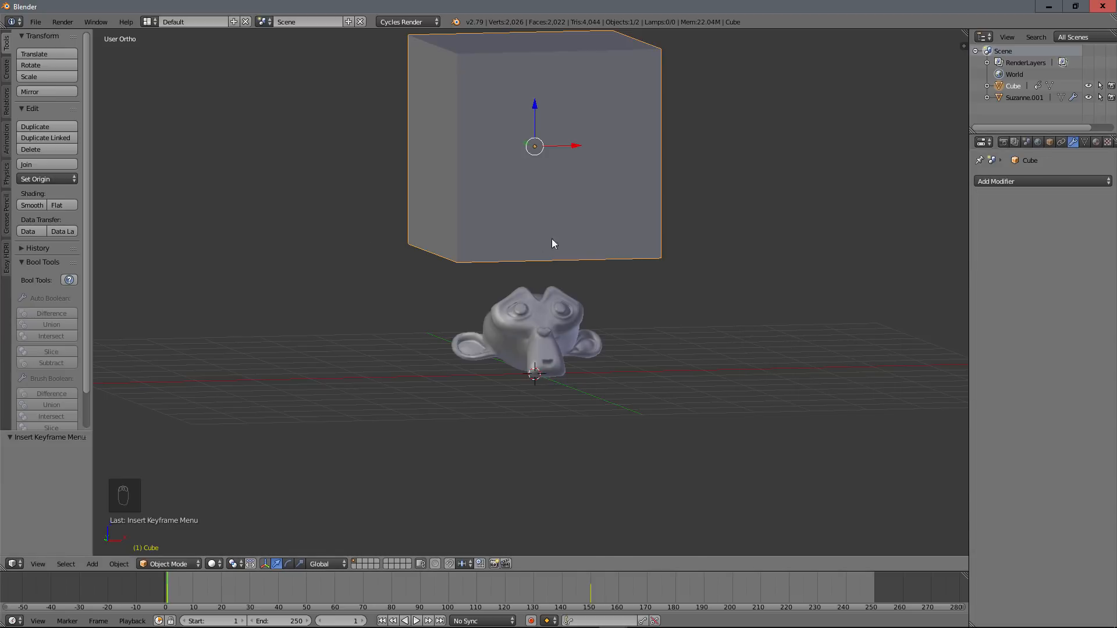
shift+right_click(558, 300)
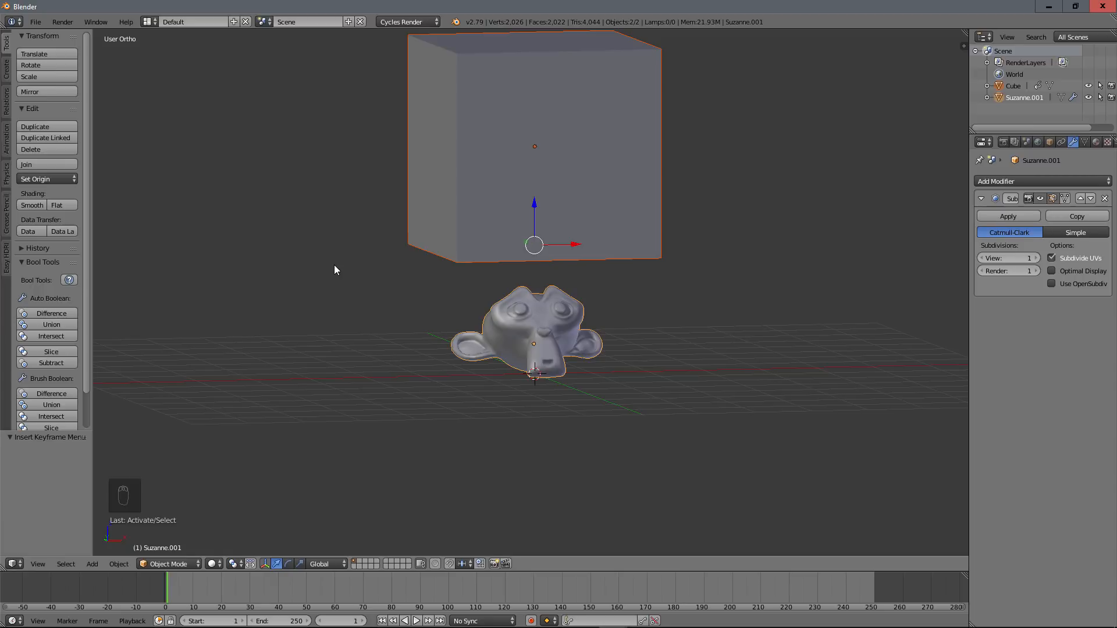
key(ctrl+KP_Subtract)
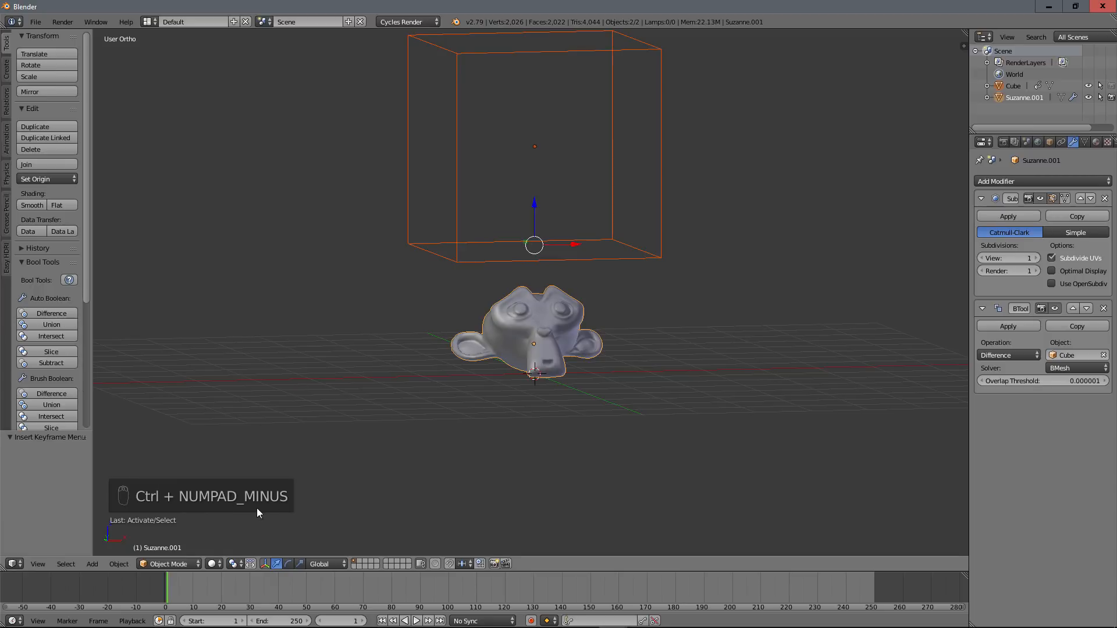
Step: Select the cube and preview the animation from several angles to examine how it cuts the head, stopping at frame 53
key(alt+a)
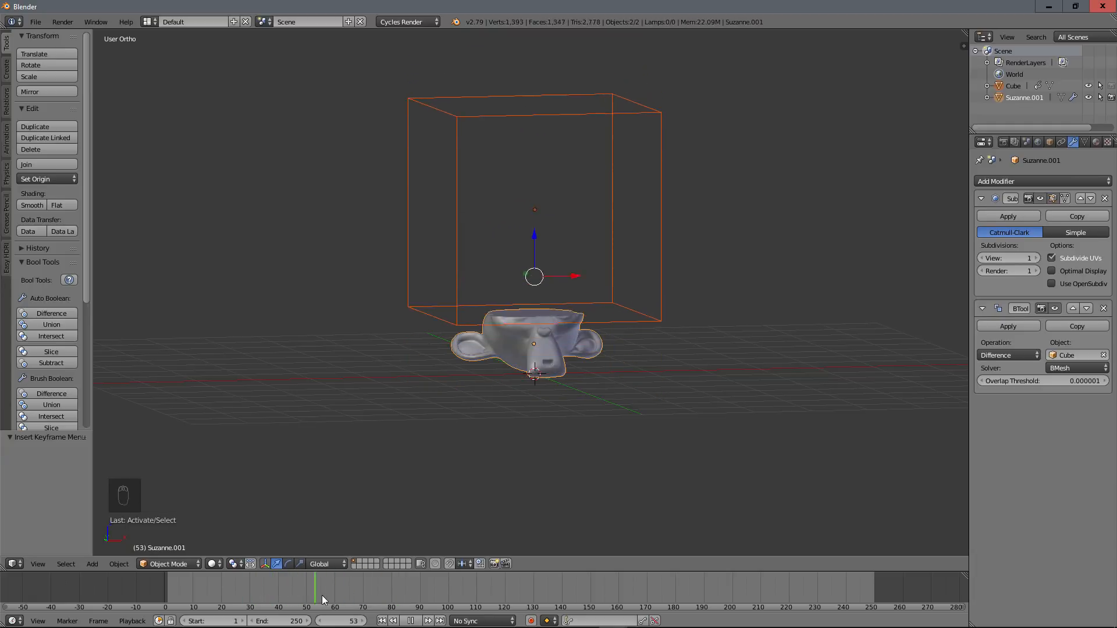
drag(363, 609, 173, 602)
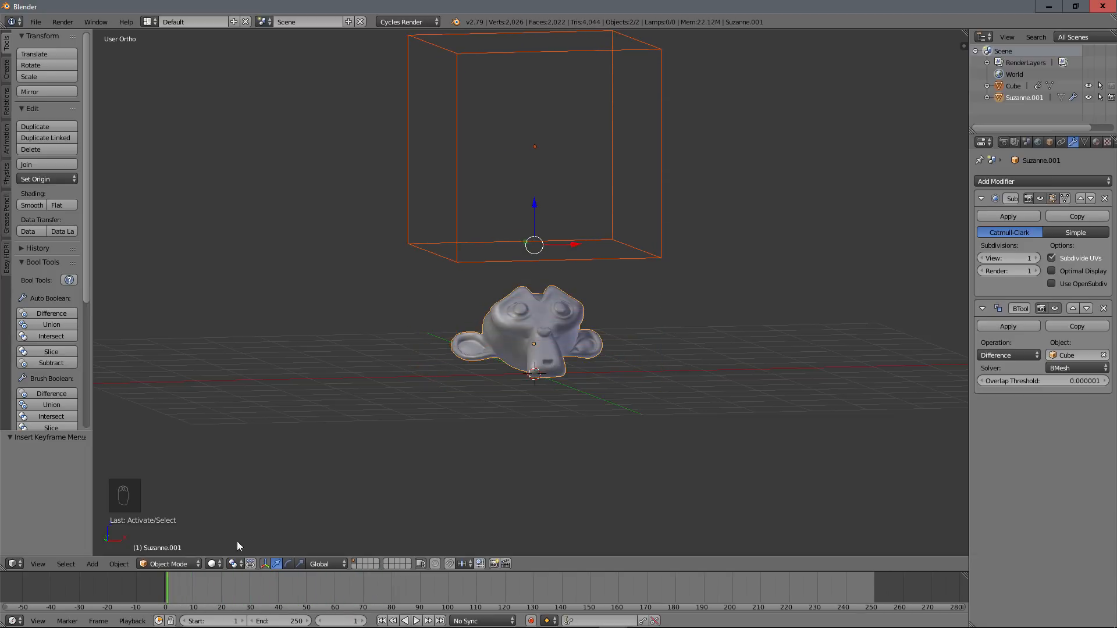
middle_drag(500, 383, 576, 306)
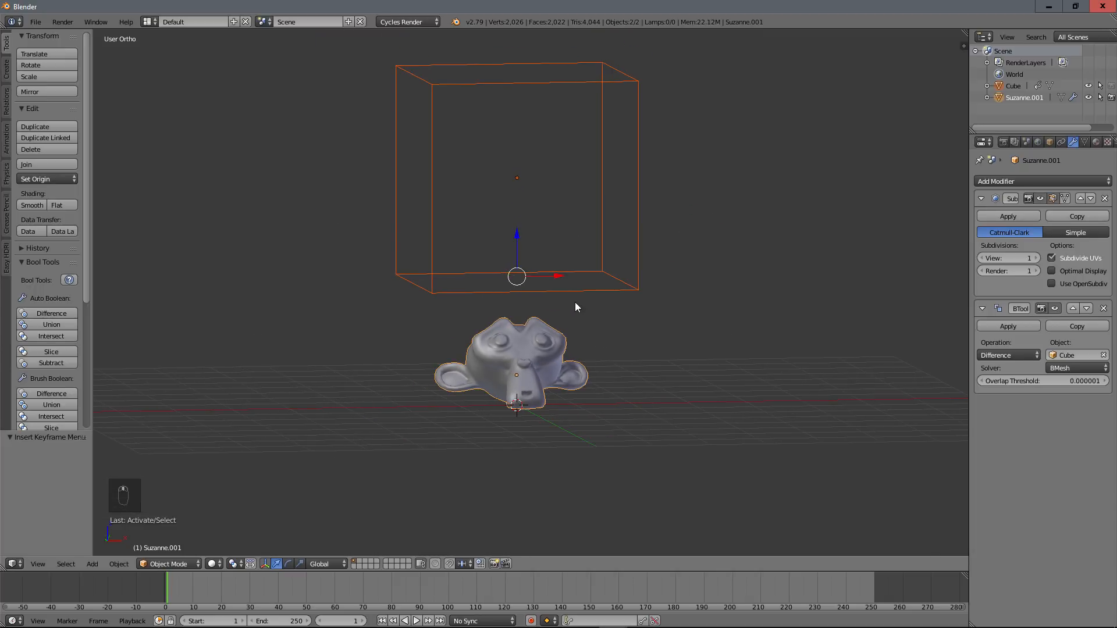
right_click(583, 289)
scroll(576, 314, up, 2)
scroll(571, 341, down, 2)
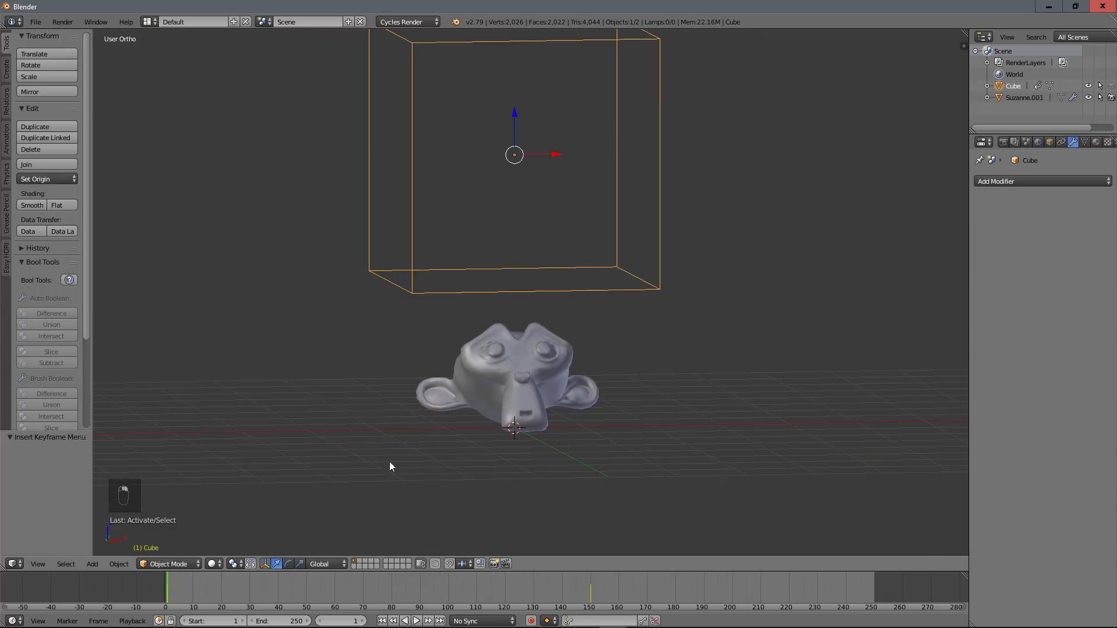
key(alt+a)
drag(371, 581, 341, 578)
middle_drag(553, 431, 520, 441)
scroll(506, 433, up, 1)
middle_drag(454, 411, 499, 405)
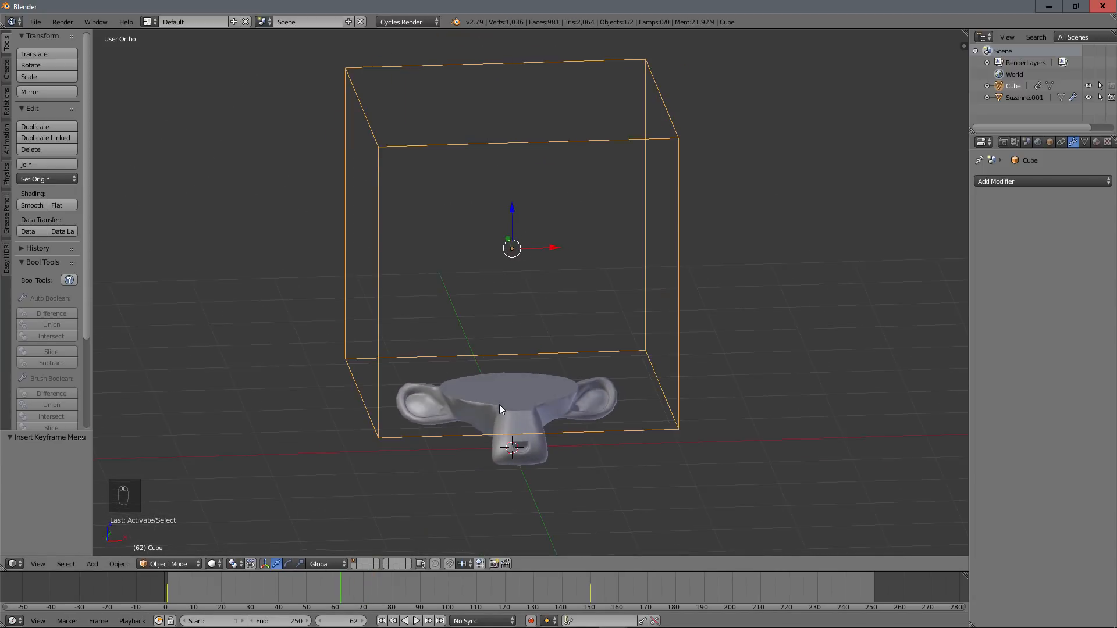
drag(343, 580, 315, 579)
middle_drag(537, 363, 483, 389)
Step: Select the four bottom vertices of the cube in Edit Mode and subdivide the bottom face four times
key(Tab)
scroll(504, 379, down, 3)
right_click(497, 381)
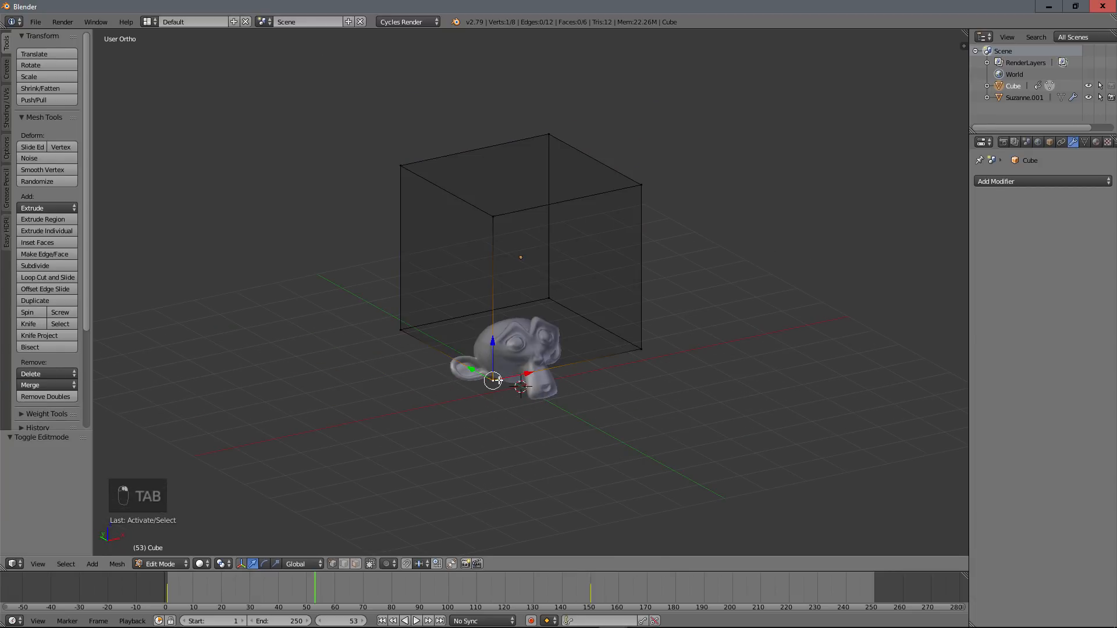
shift+right_click(405, 330)
middle_drag(599, 341, 588, 391)
shift+right_click(652, 341)
shift+right_click(499, 357)
key(w)
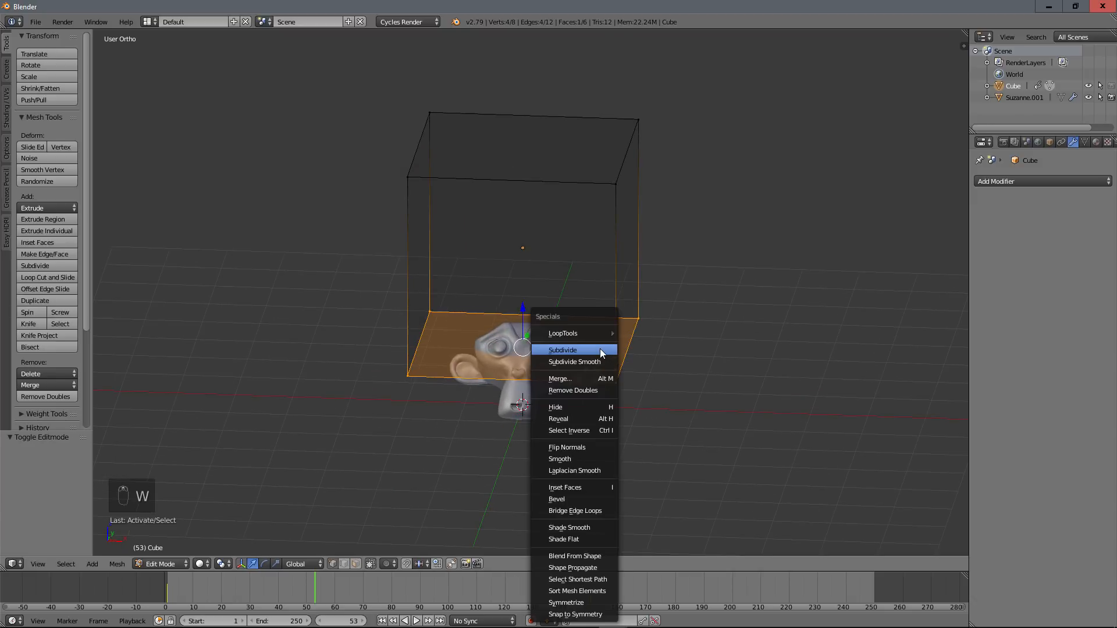
click(600, 350)
key(w)
click(600, 350)
key(w)
click(600, 350)
key(w)
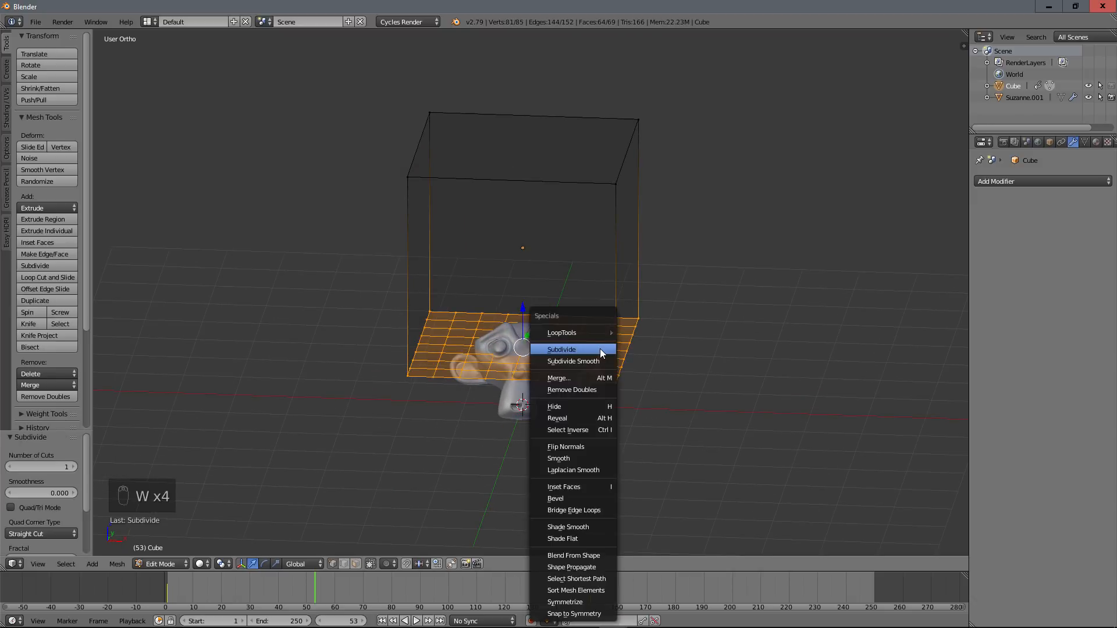
click(600, 350)
Step: Select five scattered vertices on the subdivided bottom face and enable proportional editing with the Random falloff
middle_drag(600, 350, 605, 396)
right_click(599, 355)
shift+right_click(459, 345)
shift+right_click(433, 383)
shift+right_click(609, 396)
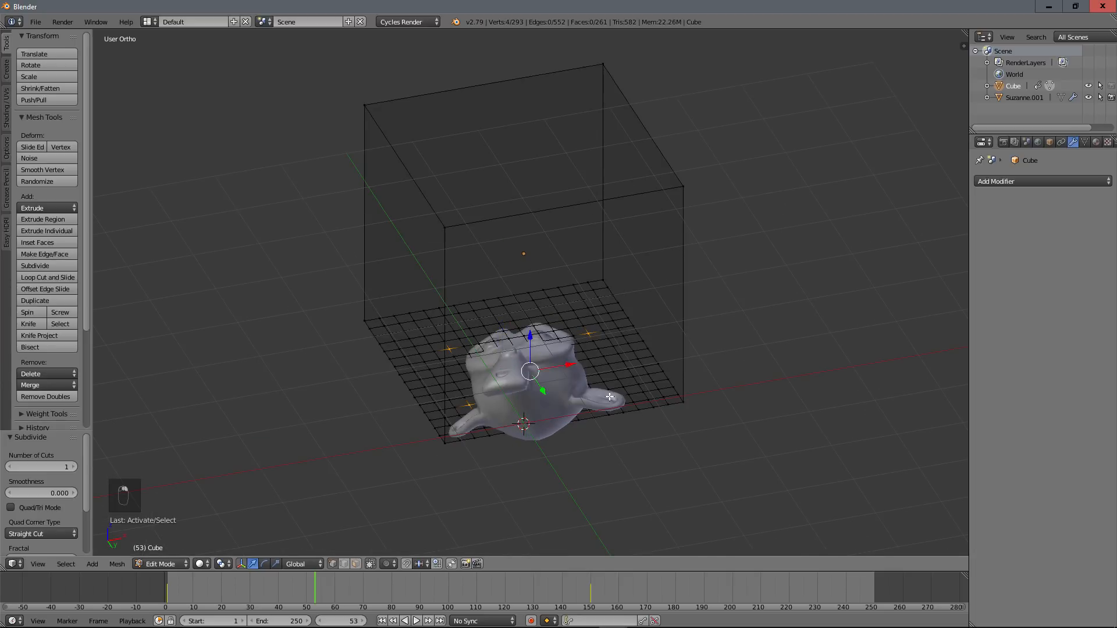
middle_drag(520, 364, 427, 356)
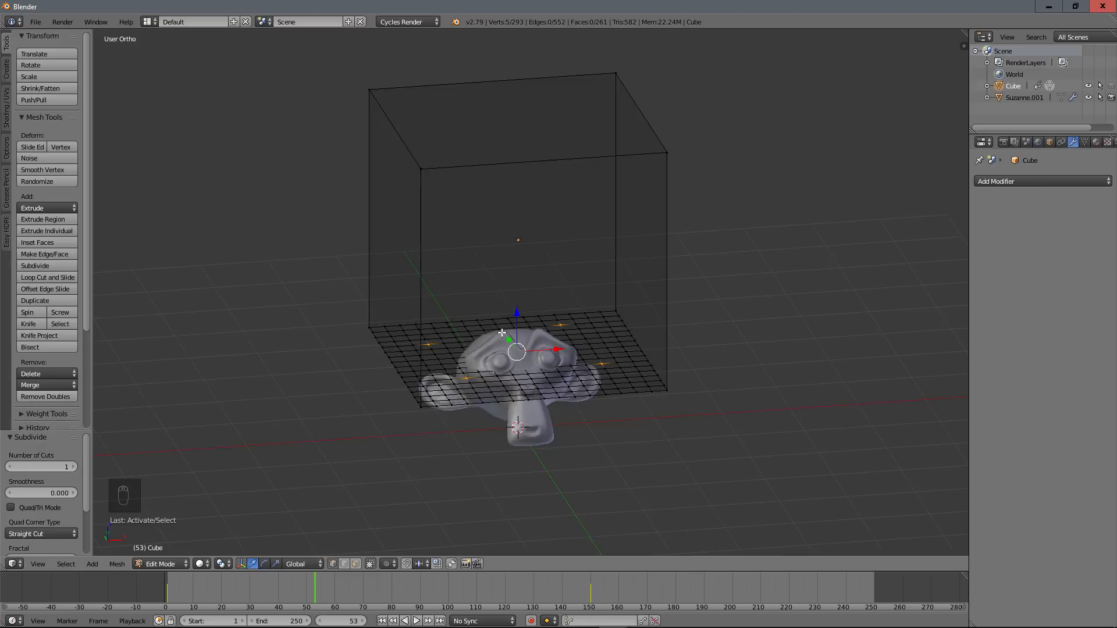
middle_drag(502, 332, 478, 350)
click(389, 564)
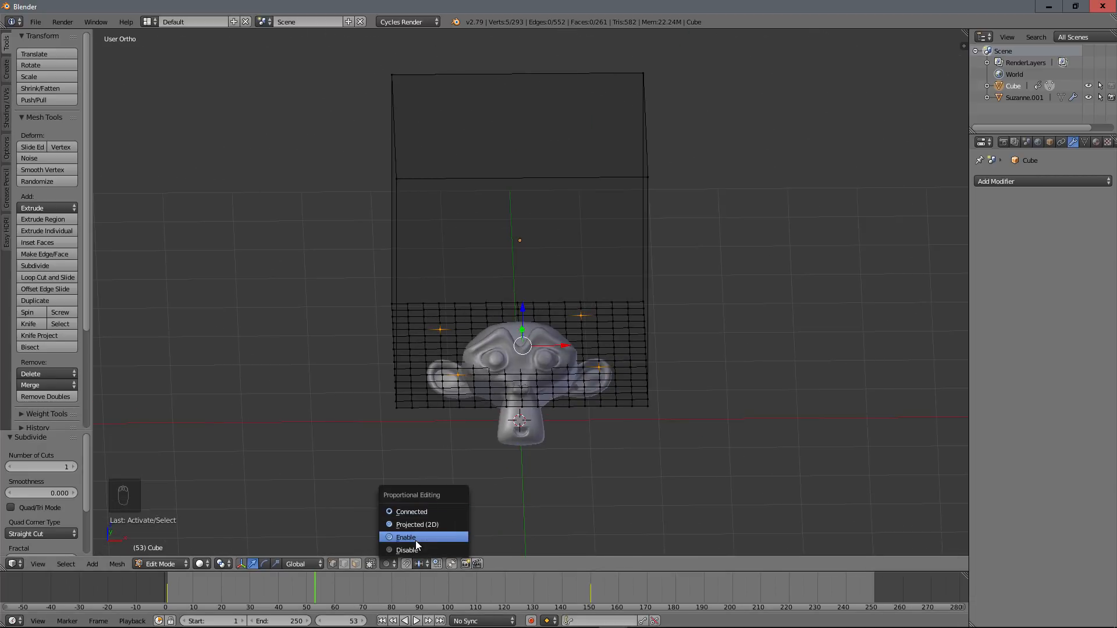
click(416, 537)
click(408, 564)
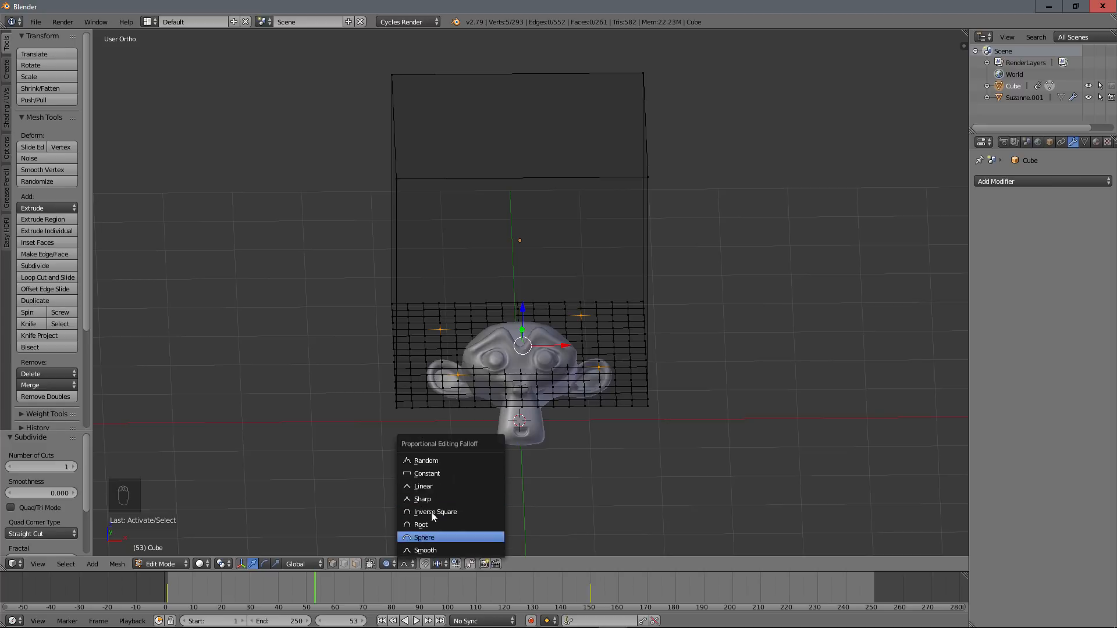
click(428, 460)
Step: Raise the selected vertices about 0.2 along Z with a proportional size of about 3.8 to roughen the bottom face
middle_drag(547, 494, 620, 474)
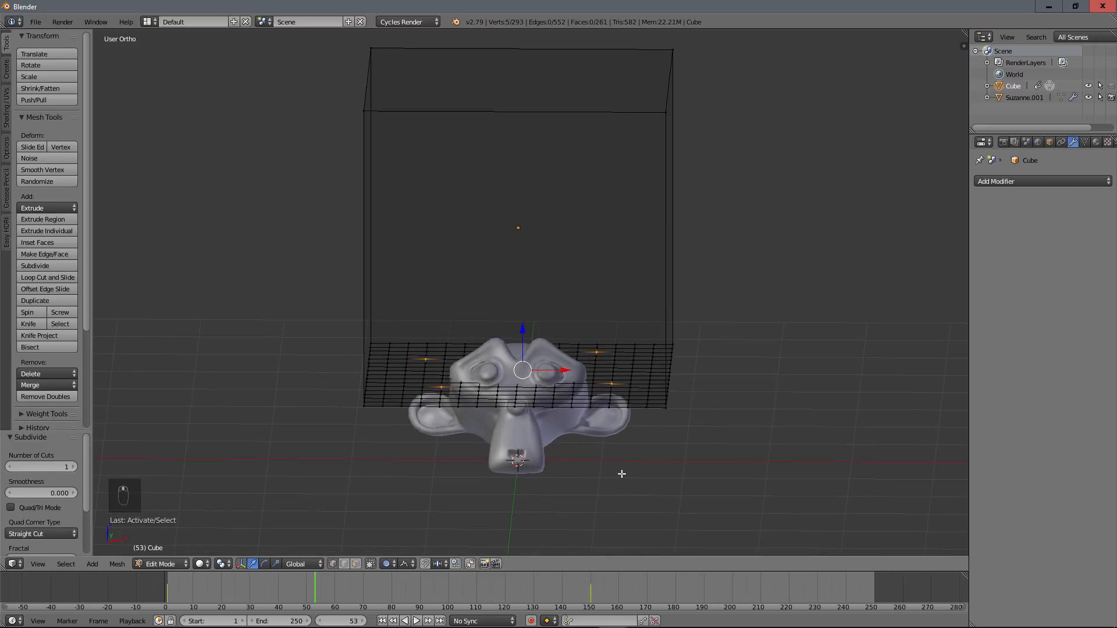
key(g)
key(z)
scroll(634, 462, down, 10)
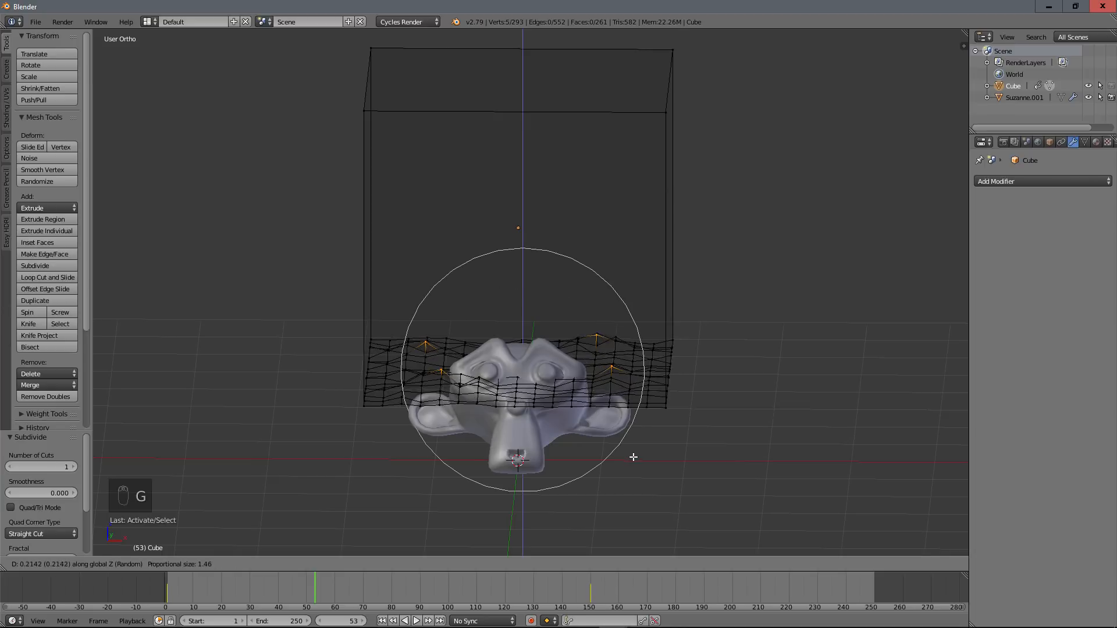
scroll(635, 458, down, 4)
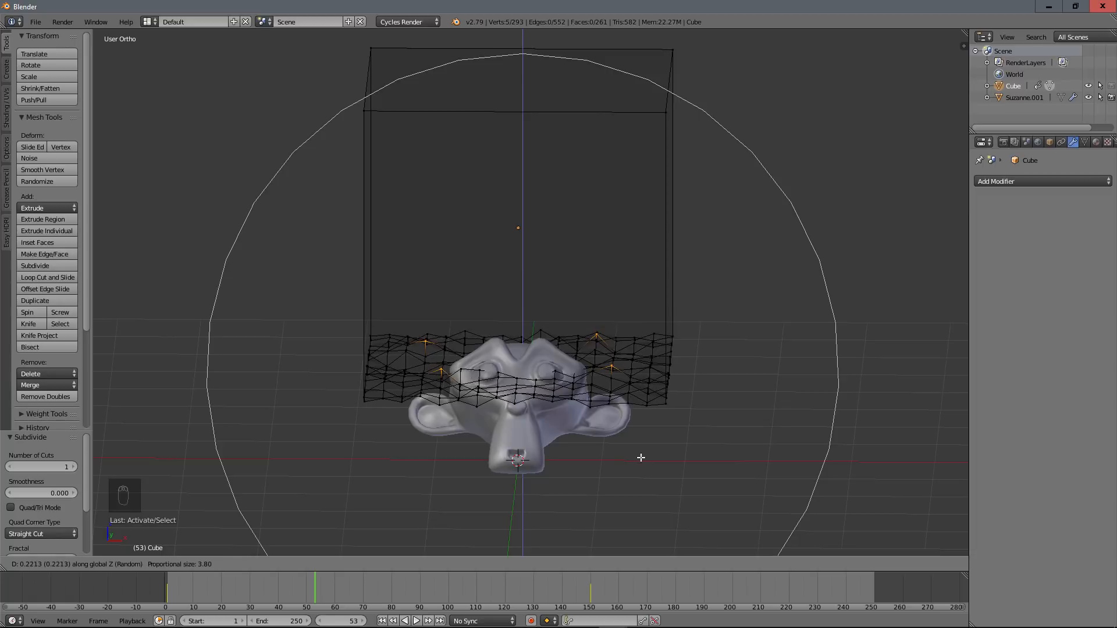
click(641, 459)
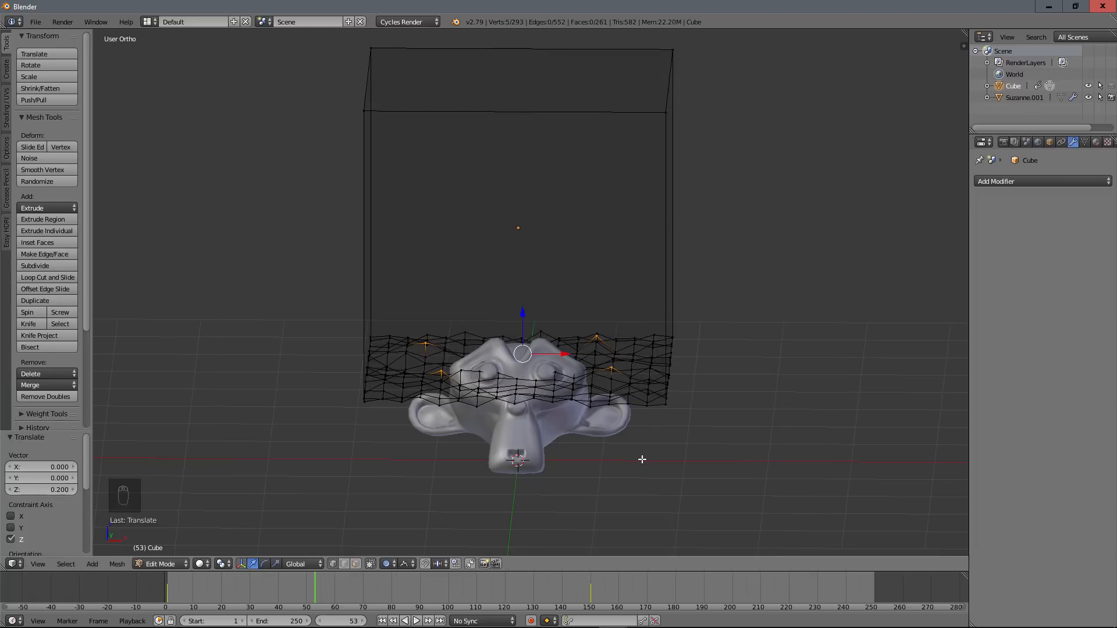
Step: Return to Object Mode and apply smooth shading to the cube
mouse_move(590, 448)
middle_down()
mouse_move(580, 422)
mouse_move(633, 411)
mouse_move(678, 436)
mouse_move(575, 447)
middle_up()
key(Tab)
key(Tab)
key(Tab)
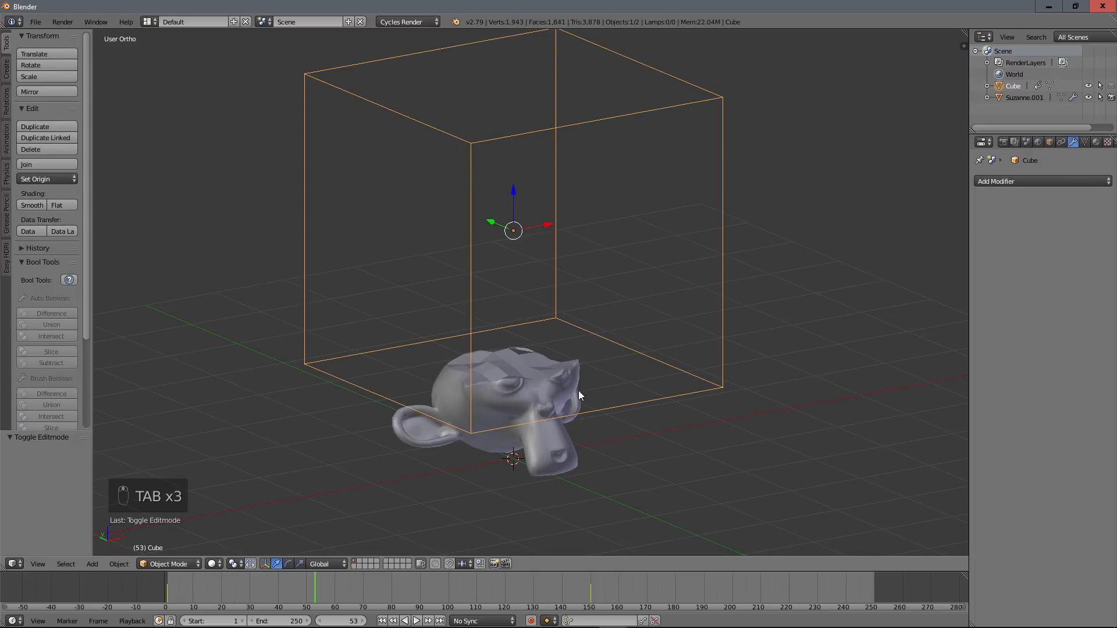
click(31, 204)
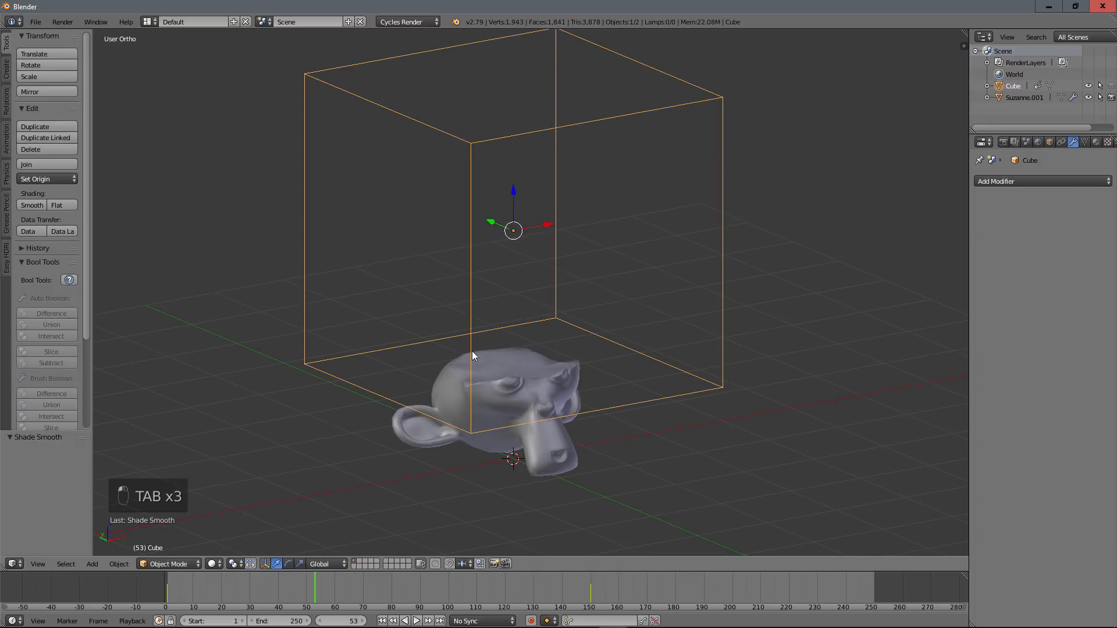
Step: Play and scrub the animation to examine the head's uneven cut edge, and return to frame 1
middle_drag(532, 413, 491, 404)
scroll(504, 135, up, 2)
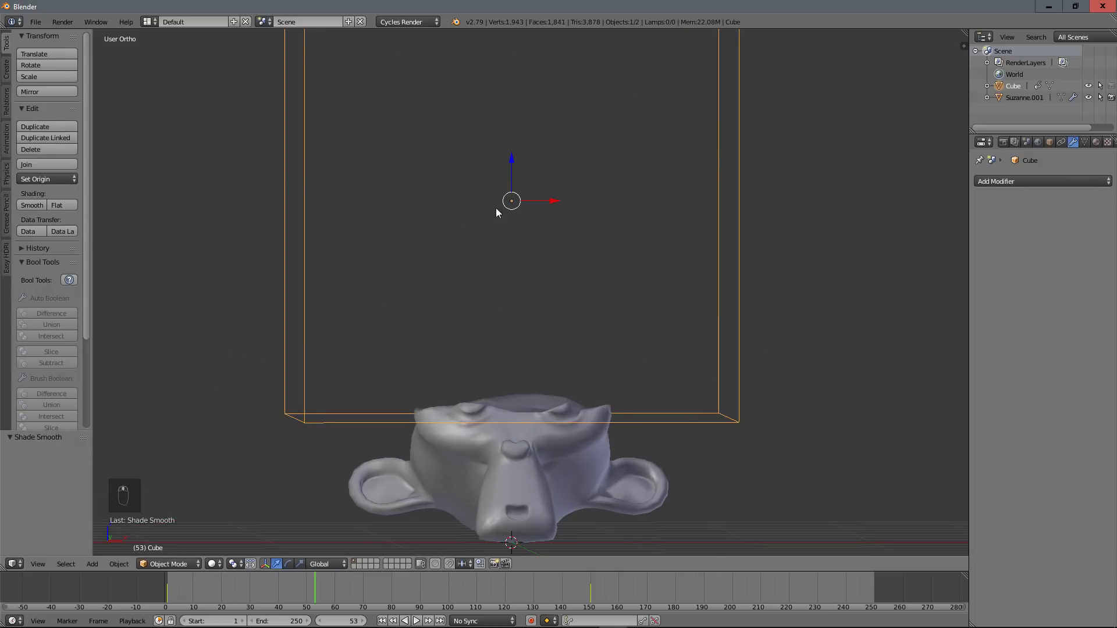
drag(197, 589, 313, 595)
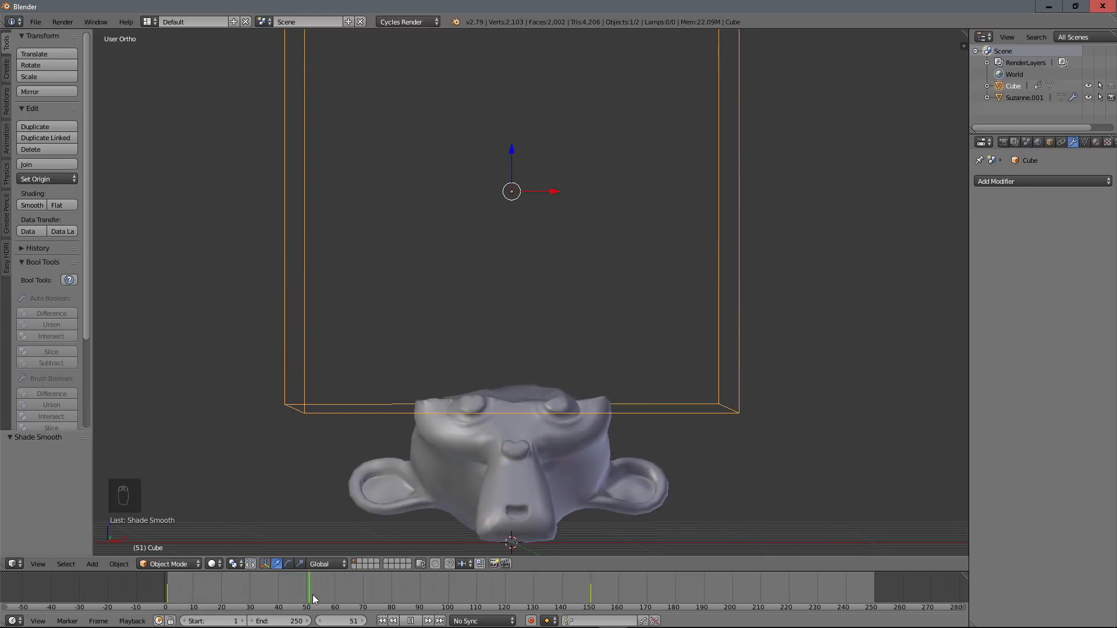
key(alt+a)
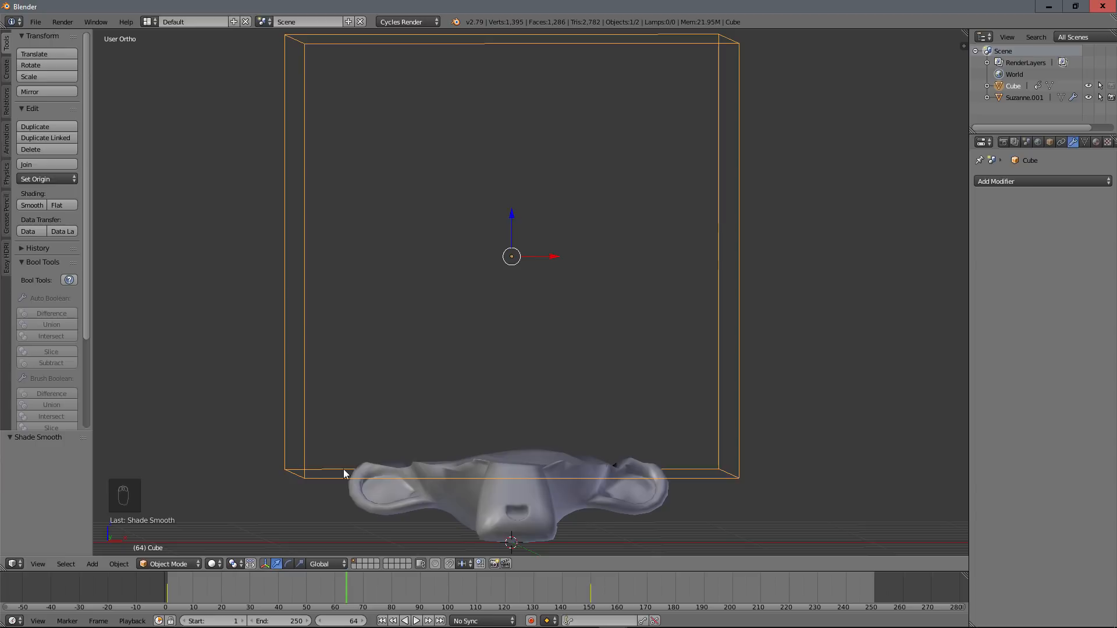
middle_drag(343, 468, 428, 494)
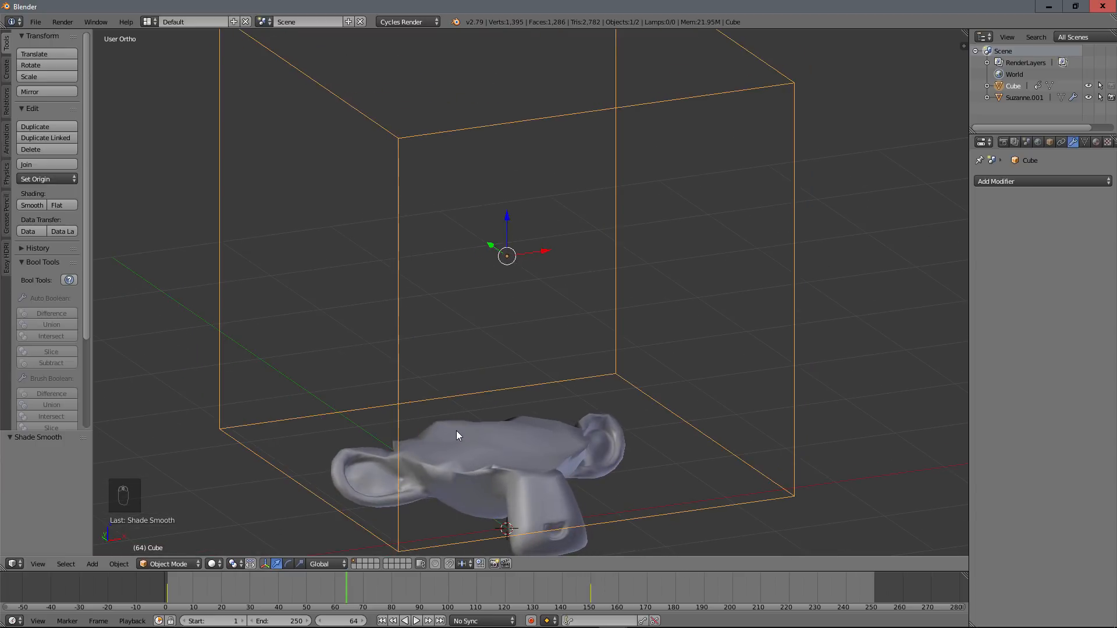
middle_drag(456, 435, 431, 449)
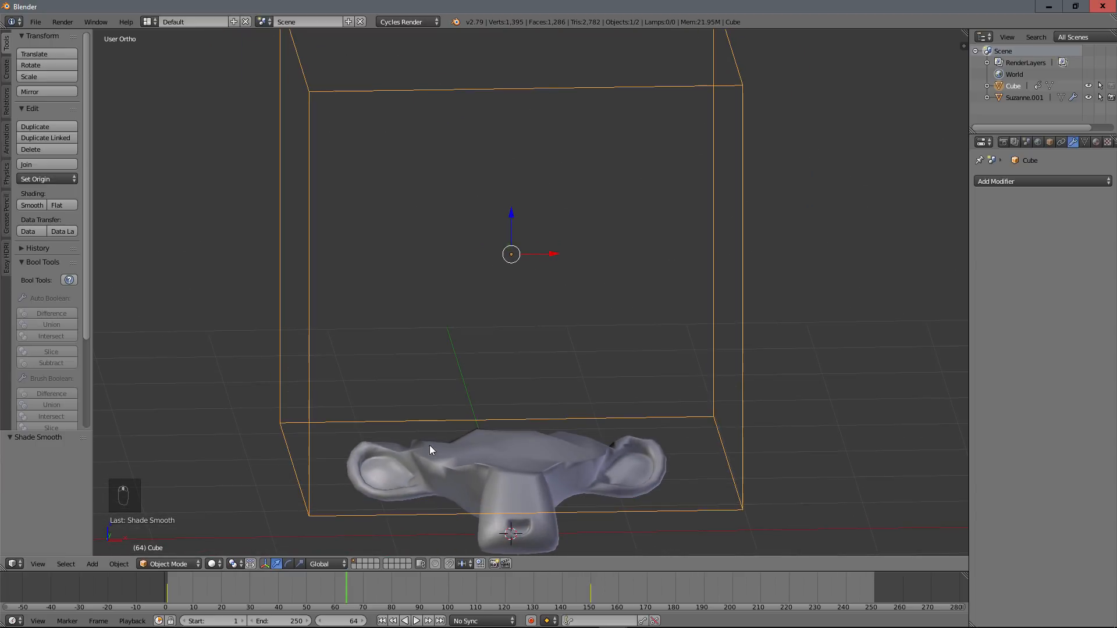
drag(201, 584, 325, 609)
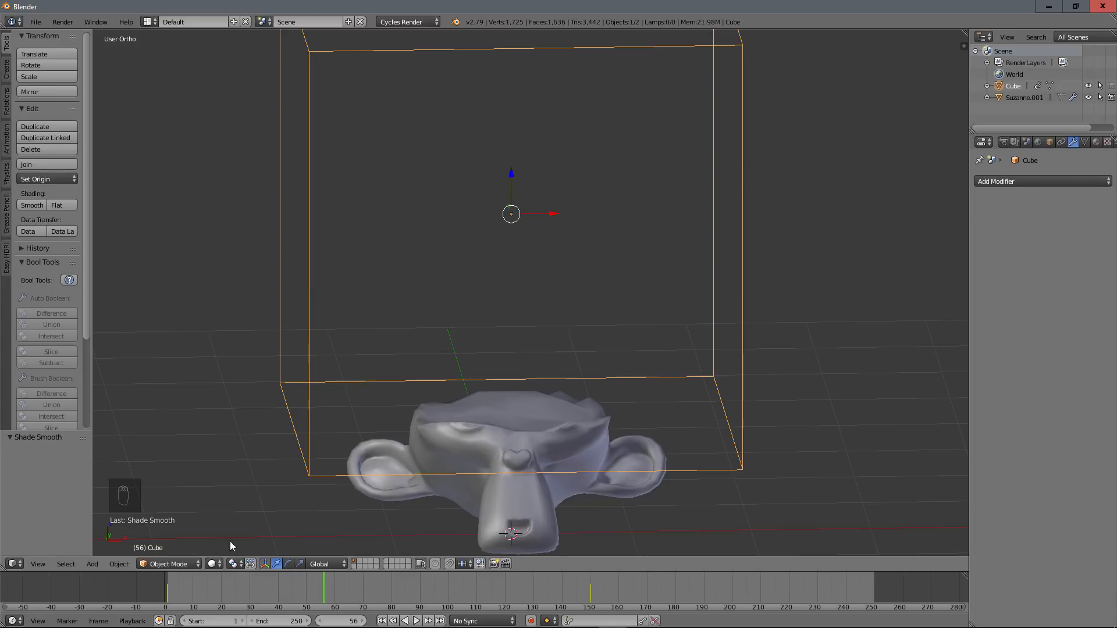
click(166, 581)
scroll(422, 386, down, 5)
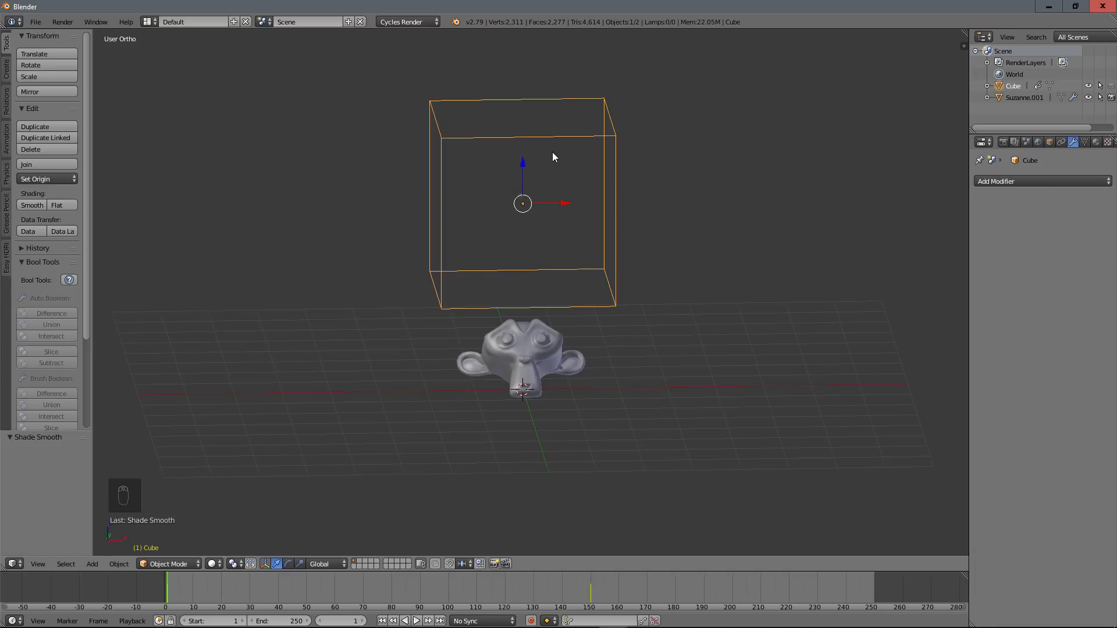
Step: Insert a rotation keyframe for the cube at frame 1 and move to frame 150
key(i)
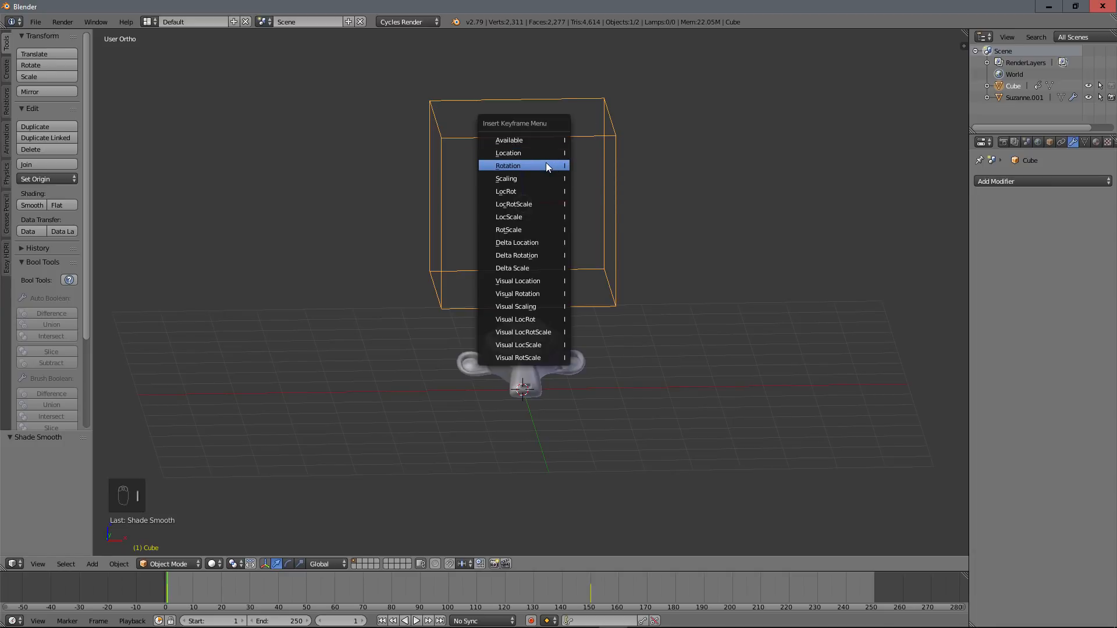
click(546, 165)
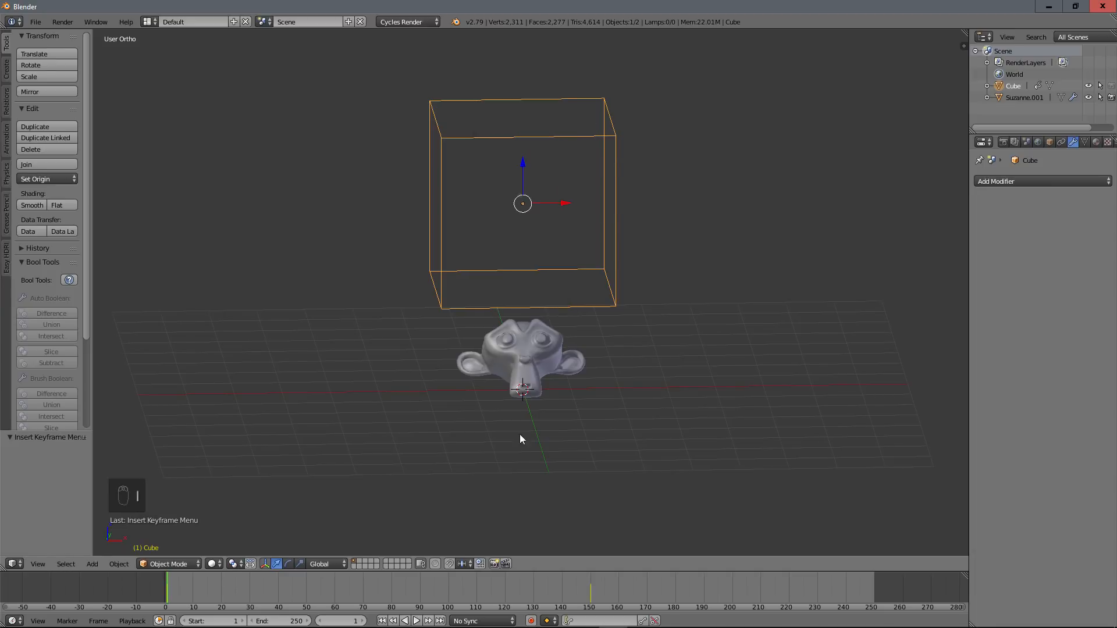
click(590, 586)
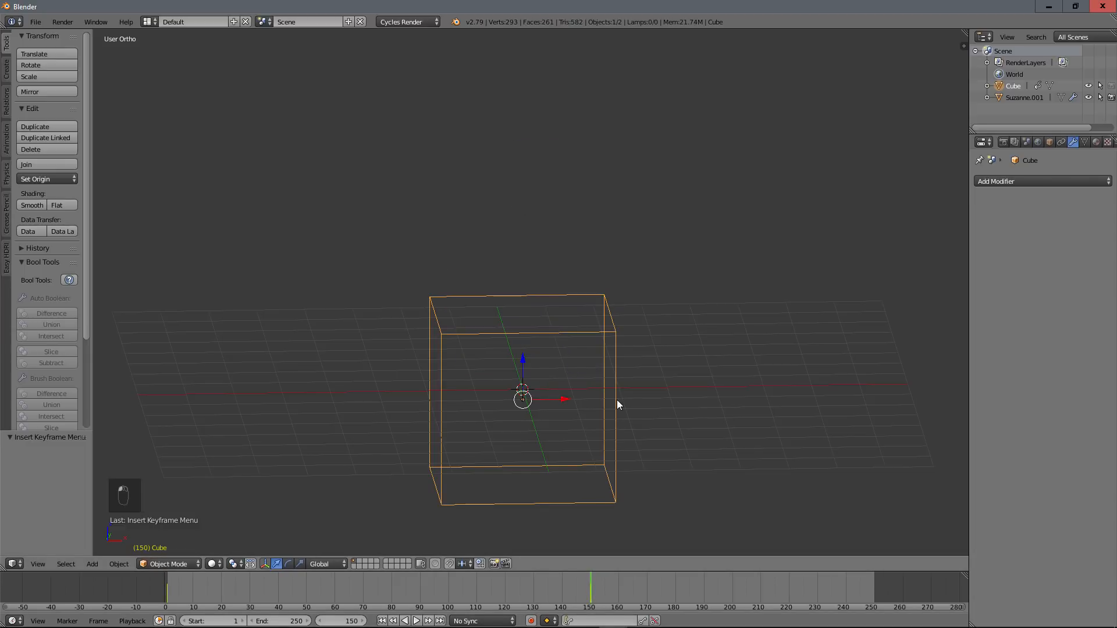
text(rz)
text(41)
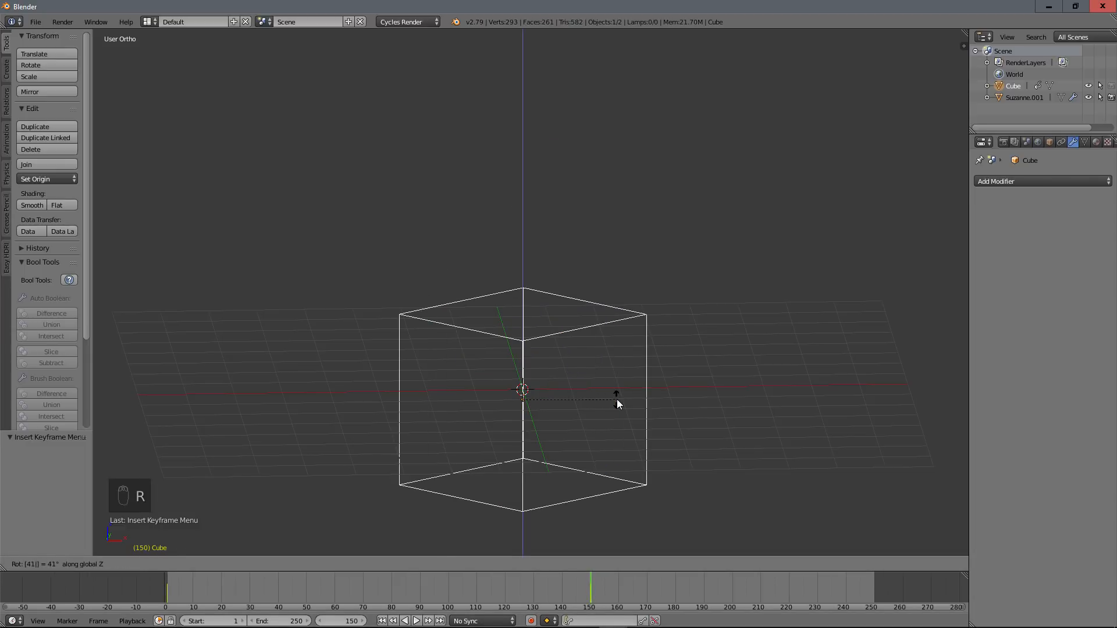
text(8)
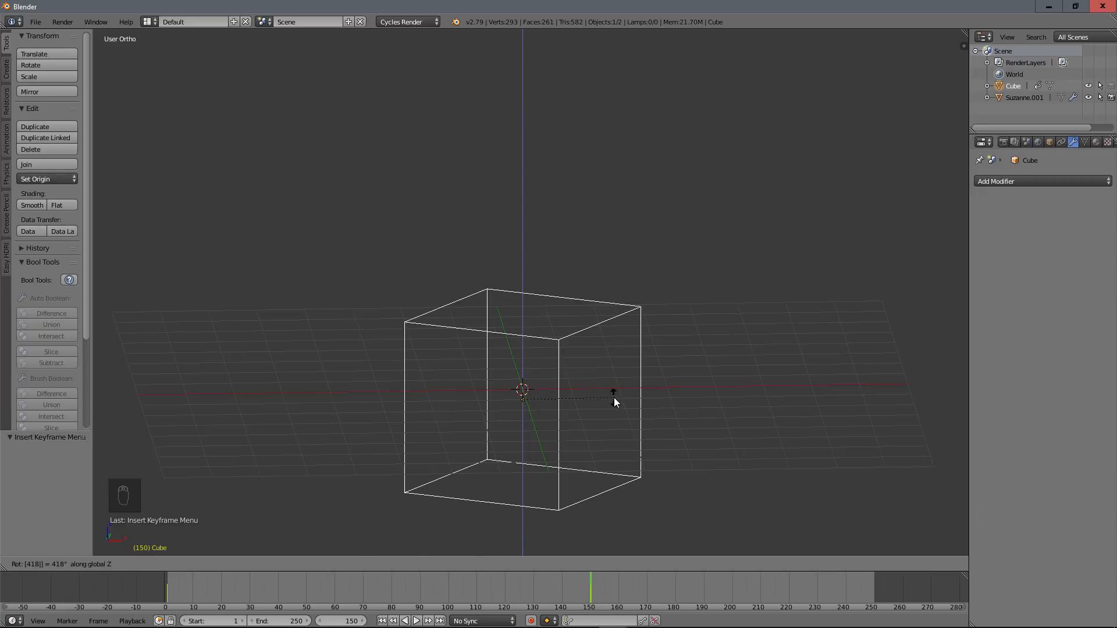
key(Escape)
Step: Rotate the cube 180° about the global Z axis and insert a rotation keyframe at frame 150
text(rz)
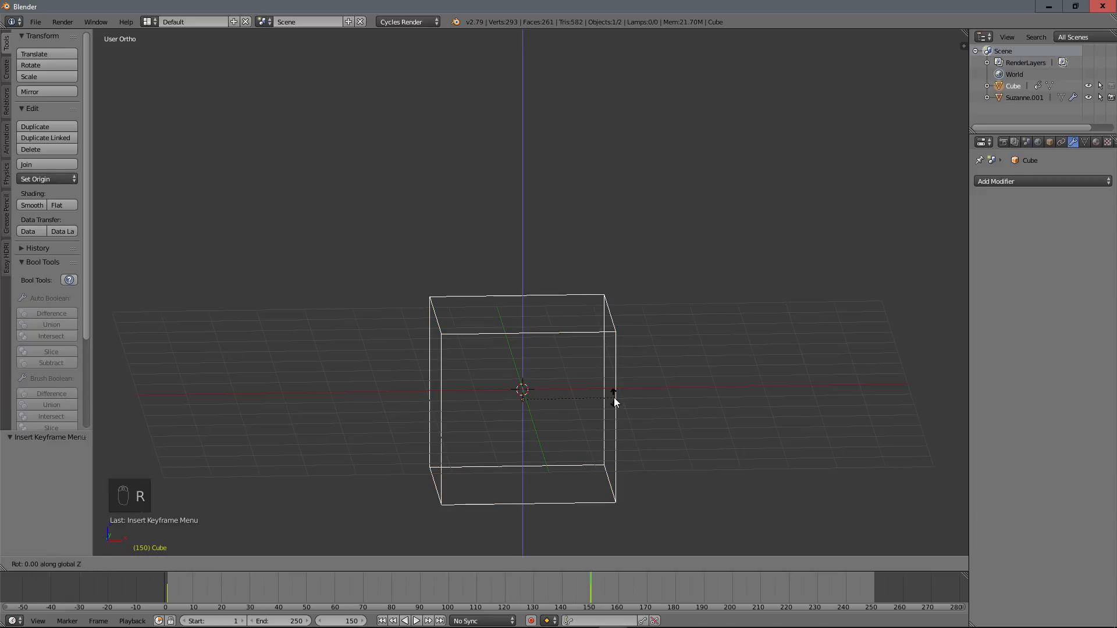
text(180)
key(Return)
key(i)
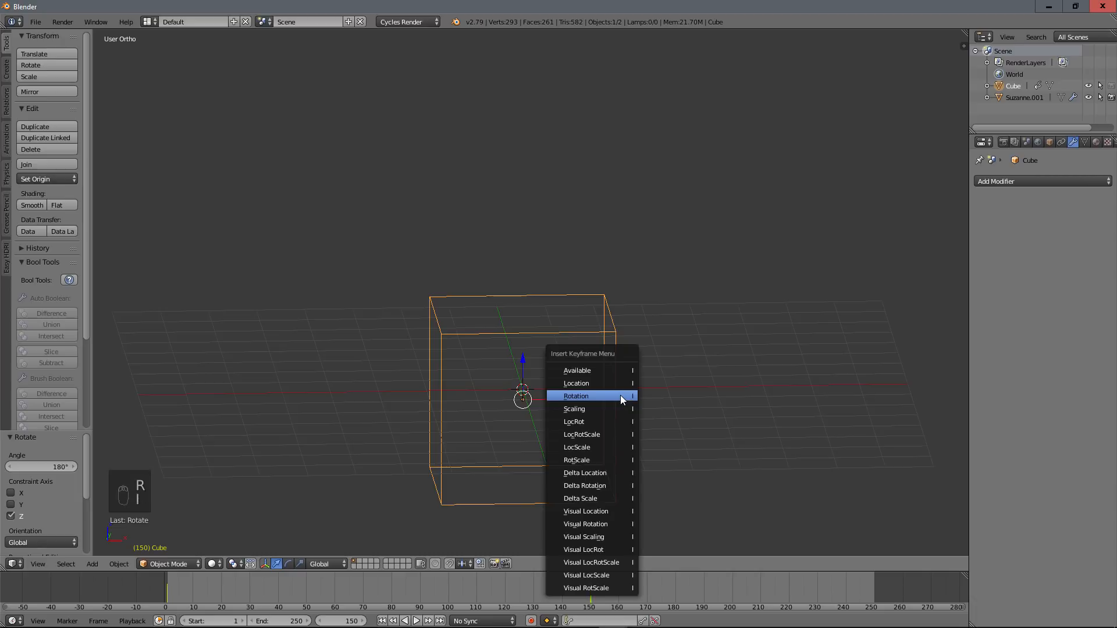
click(620, 396)
Step: Play and scrub the animation from frame 1 to check the cube's rotating descent, and return to frame 1
click(169, 581)
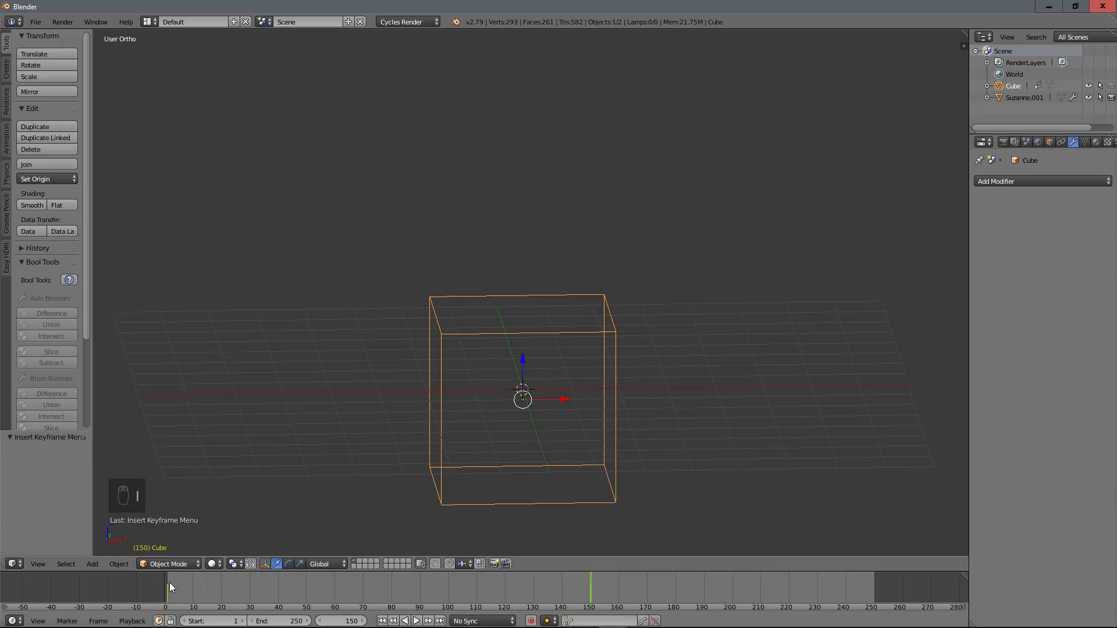
key(alt+a)
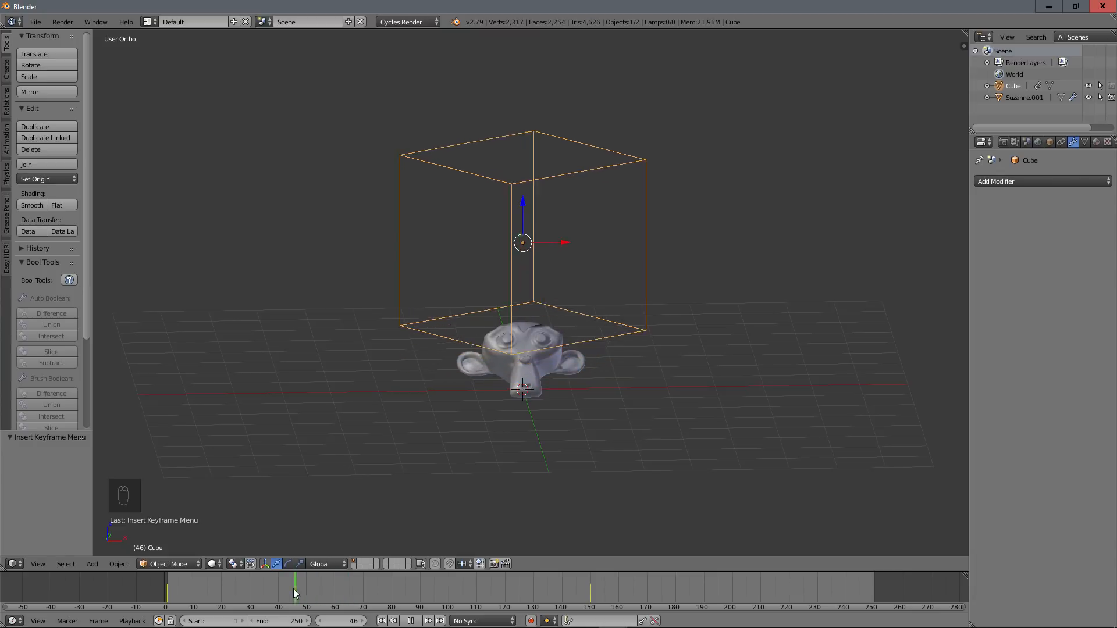
drag(322, 588, 169, 582)
key(alt+a)
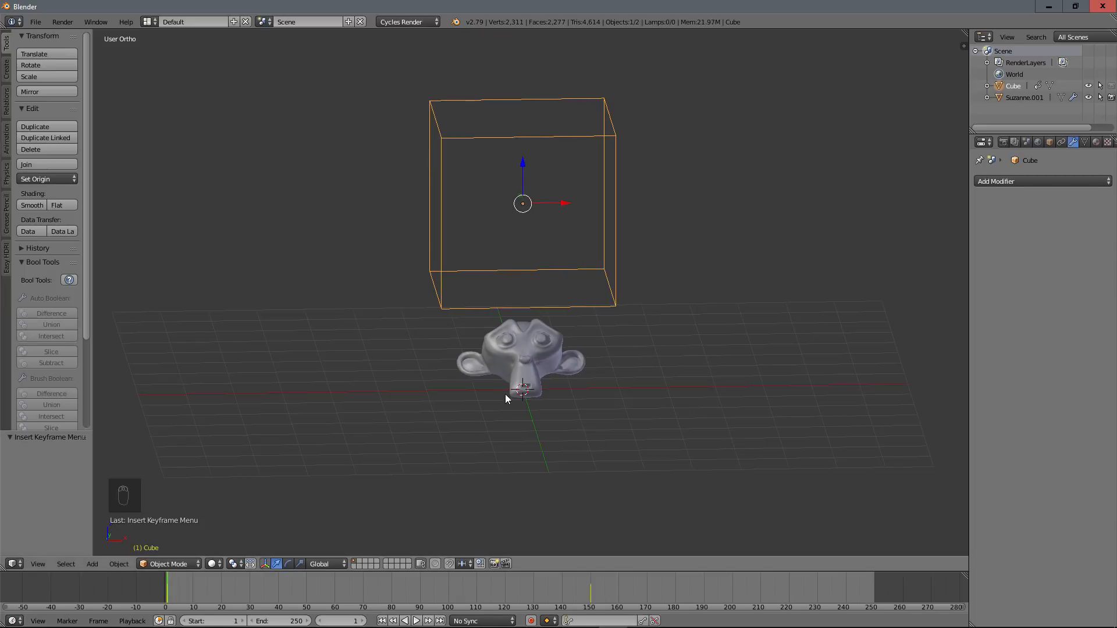
Step: Scale the cube up by a factor of about 1.057 and check the cut by playing the animation, ending at frame 1
key(s)
click(544, 414)
key(alt+a)
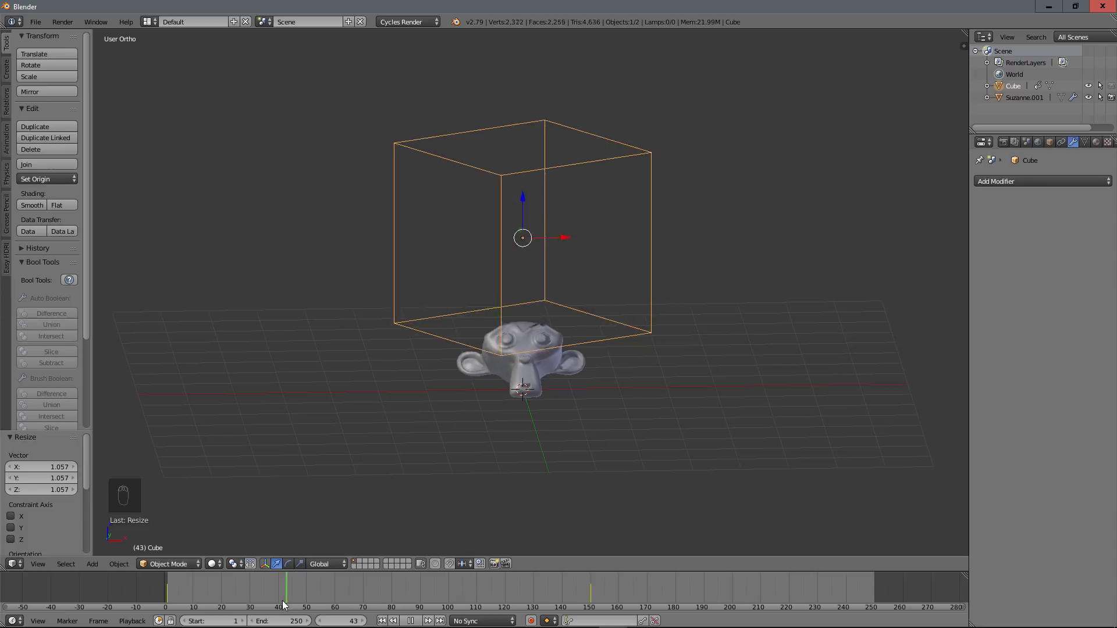
drag(282, 605, 167, 587)
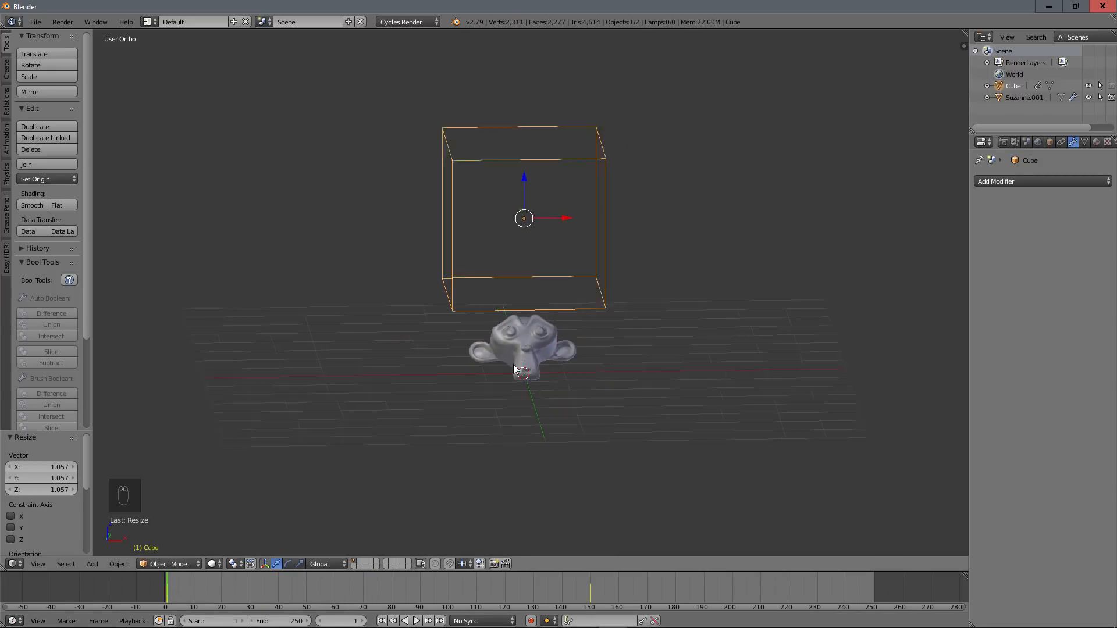
Step: Add the monkey head to the selection as the active object alongside the cube
shift+middle_drag(567, 338, 561, 369)
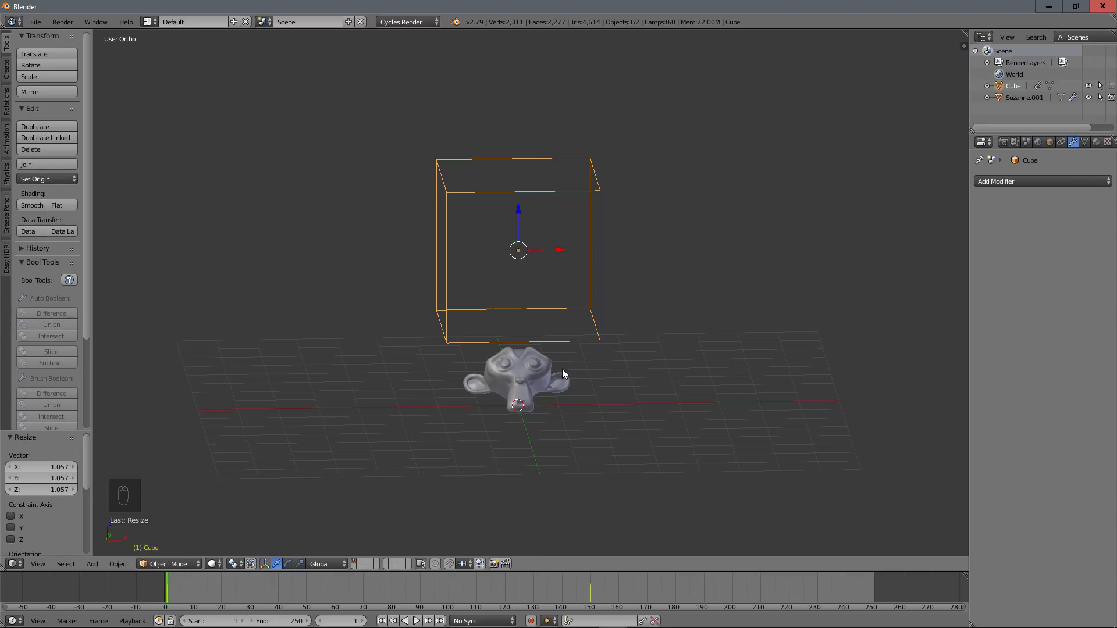
middle_drag(563, 369, 522, 382)
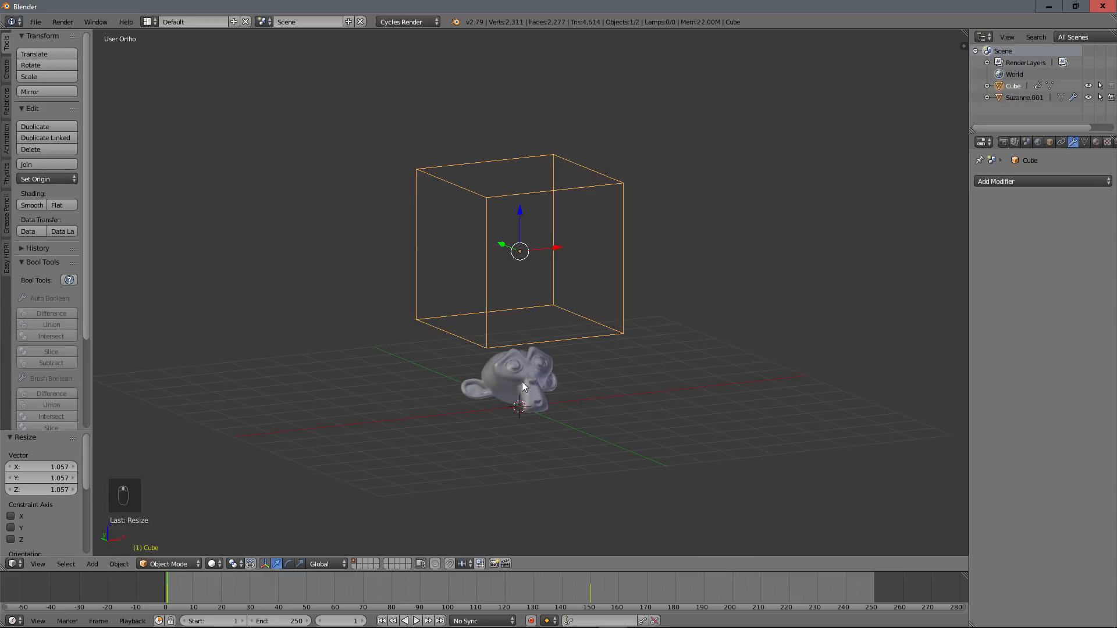
shift+right_click(538, 401)
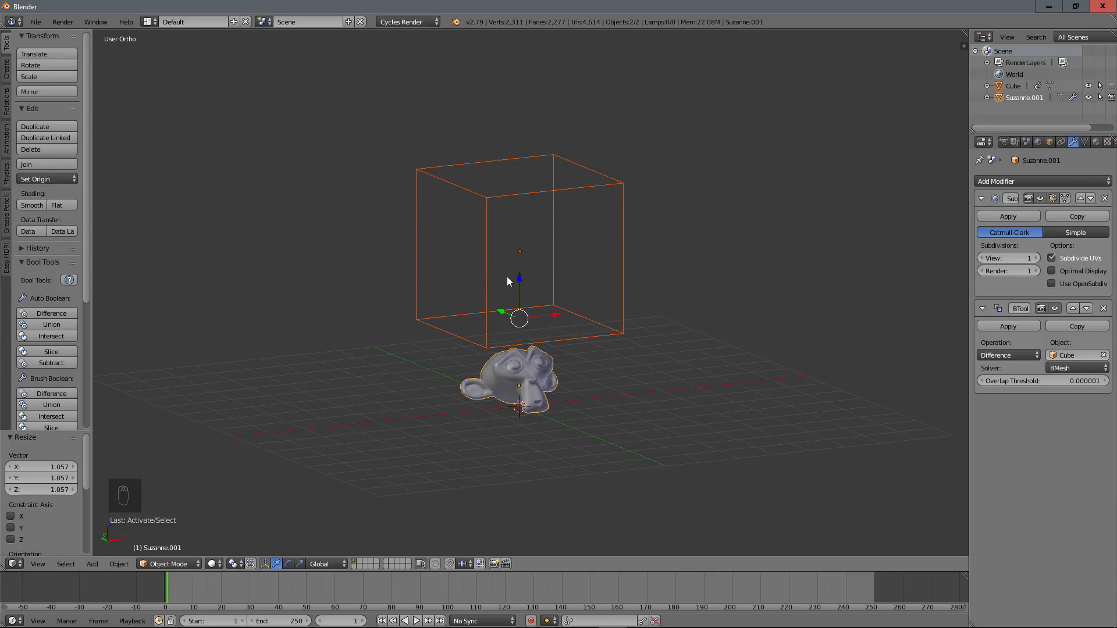
Step: Scrub to frame 59 to examine the head's uneven cut surface from several angles, and go back to frame 43
middle_drag(507, 277, 512, 259)
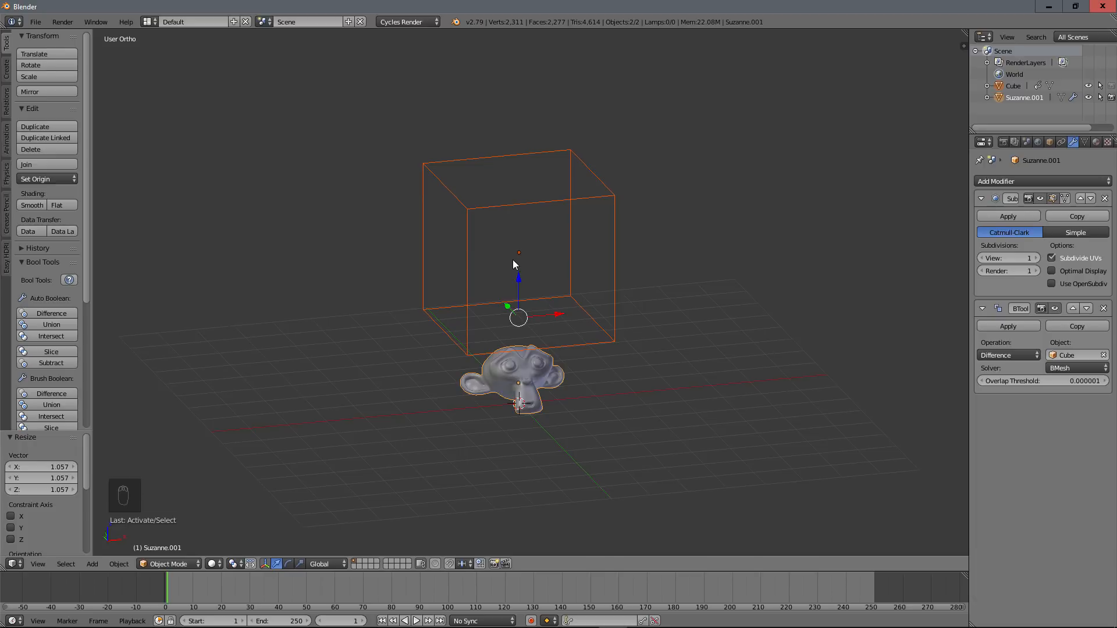
scroll(556, 424, up, 3)
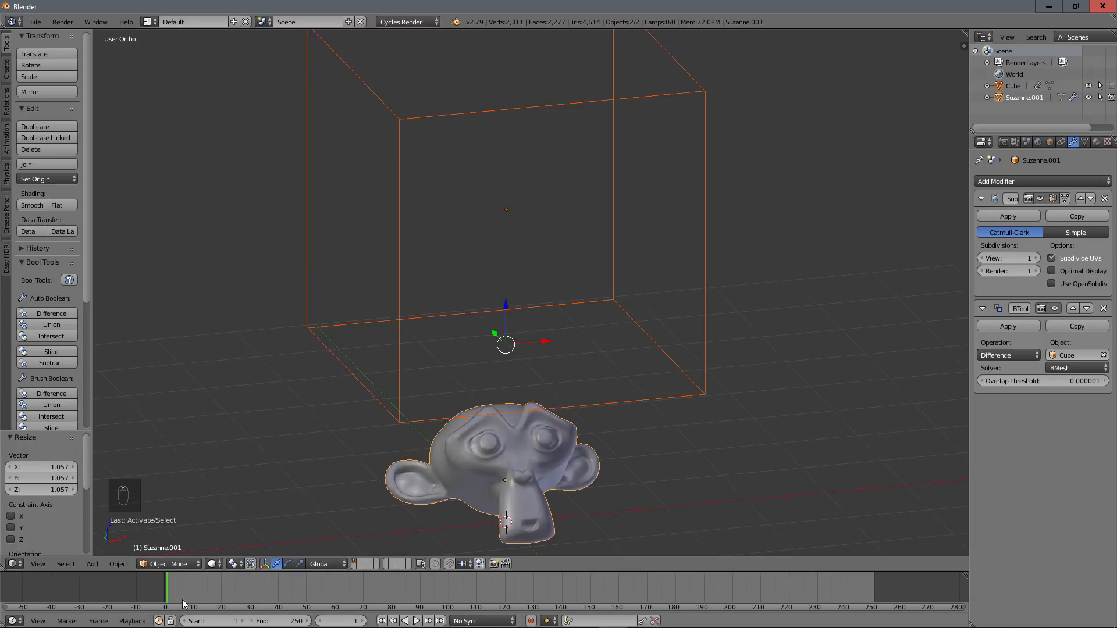
mouse_move(182, 599)
mouse_down()
mouse_move(407, 582)
mouse_move(333, 584)
mouse_up()
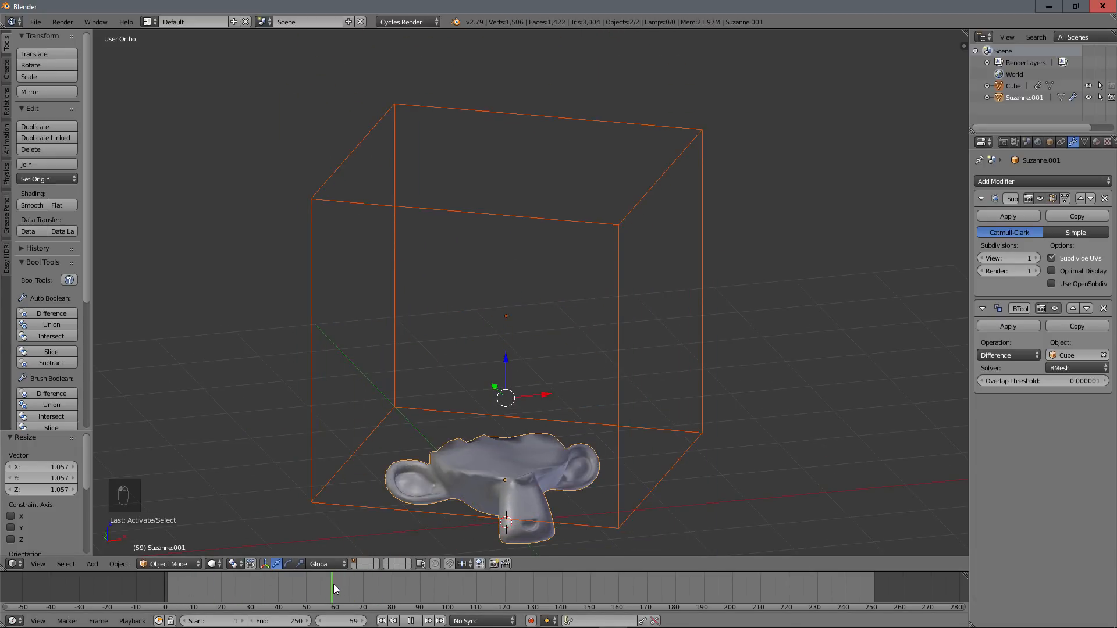
shift+middle_drag(534, 411, 542, 359)
middle_drag(494, 436, 526, 422)
scroll(526, 422, up, 2)
shift+middle_drag(513, 365, 485, 254)
middle_drag(480, 350, 438, 348)
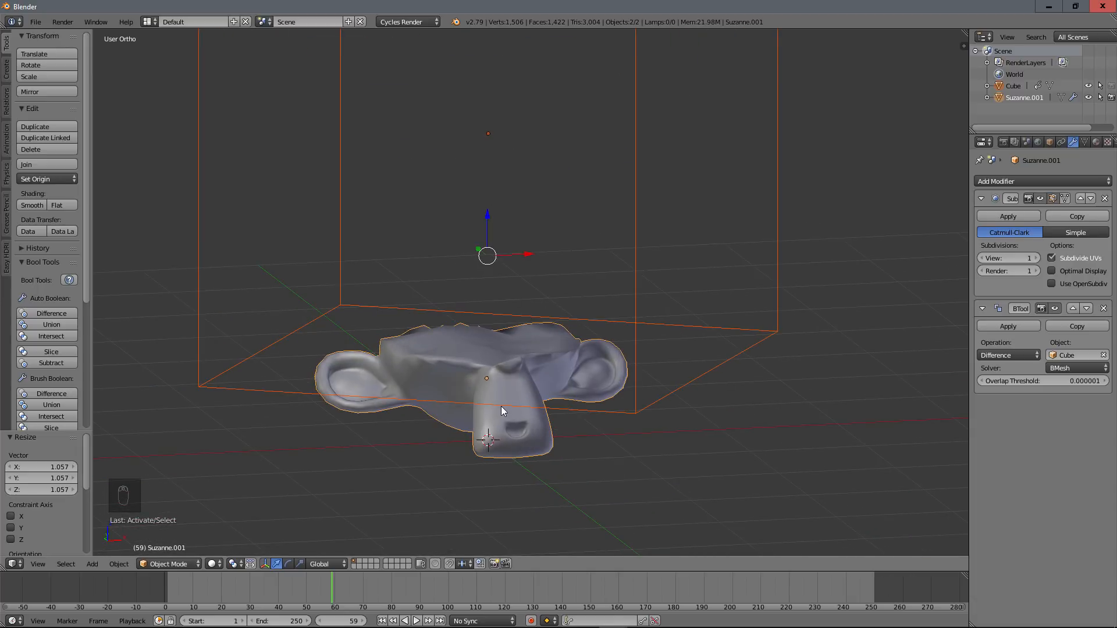
middle_drag(495, 399, 496, 307)
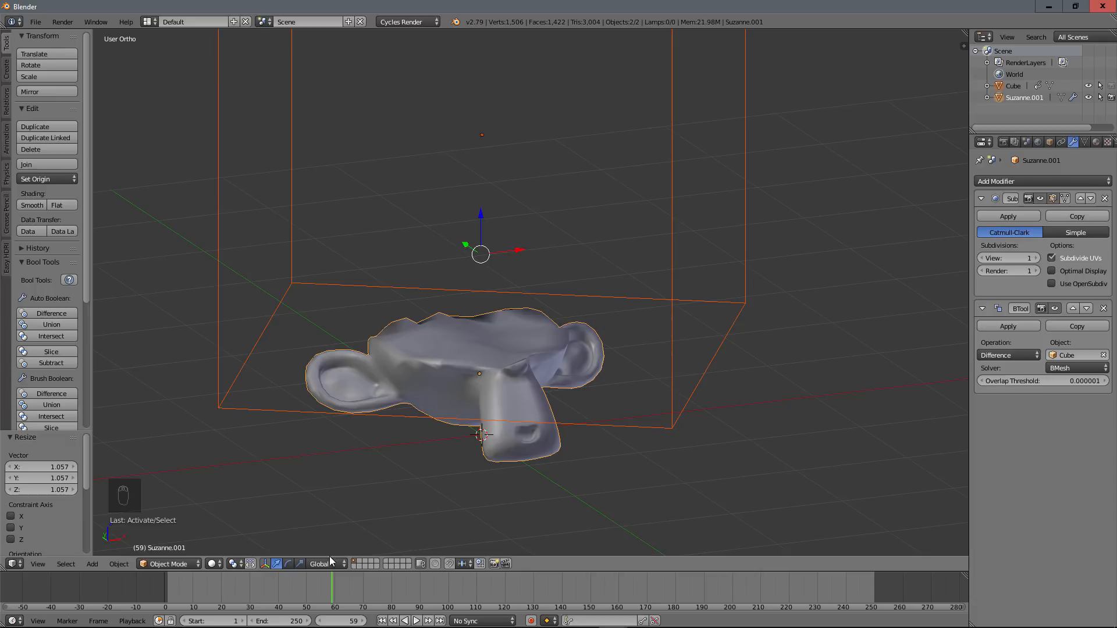
drag(333, 578, 287, 577)
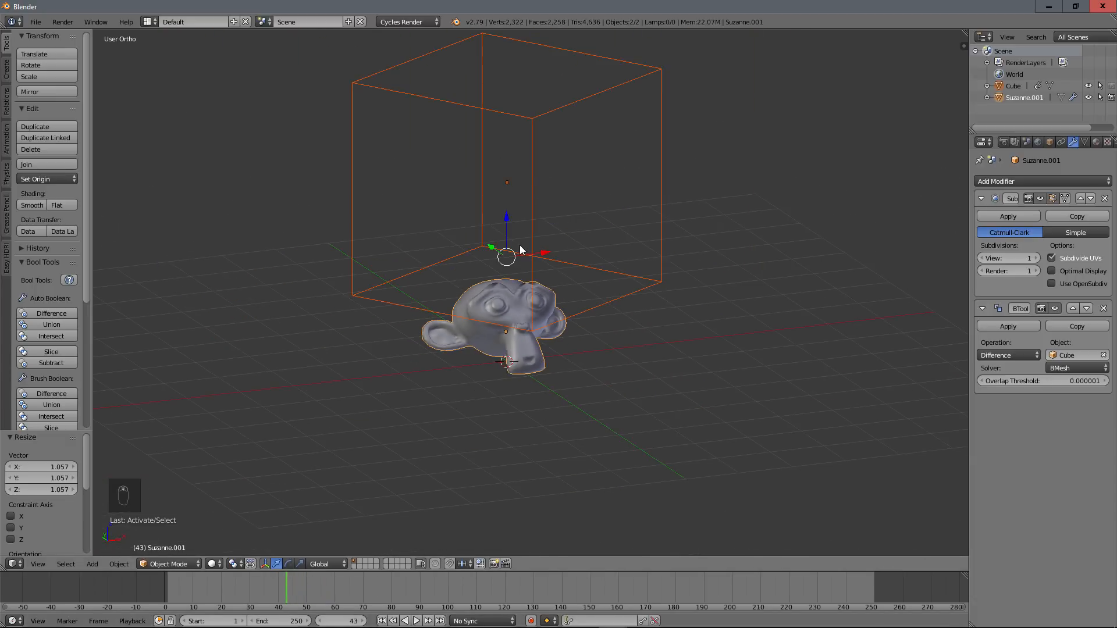
Step: Duplicate the head and cube in place, move the copies to layer 2, and display only that layer
middle_drag(520, 247, 510, 284)
key(shift+d)
right_click(535, 260)
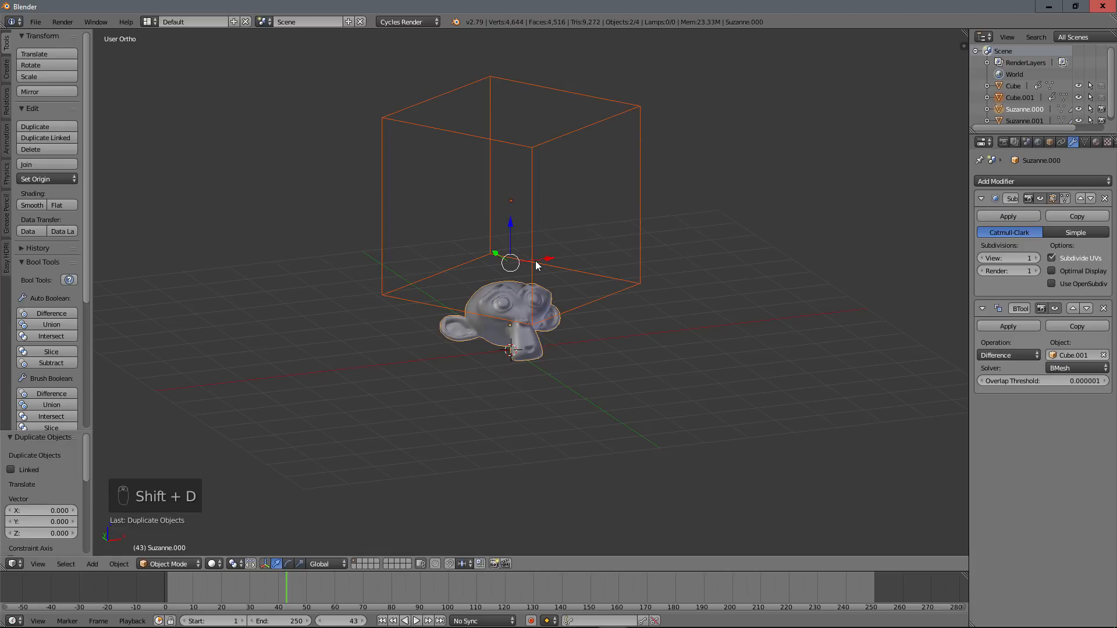
key(m)
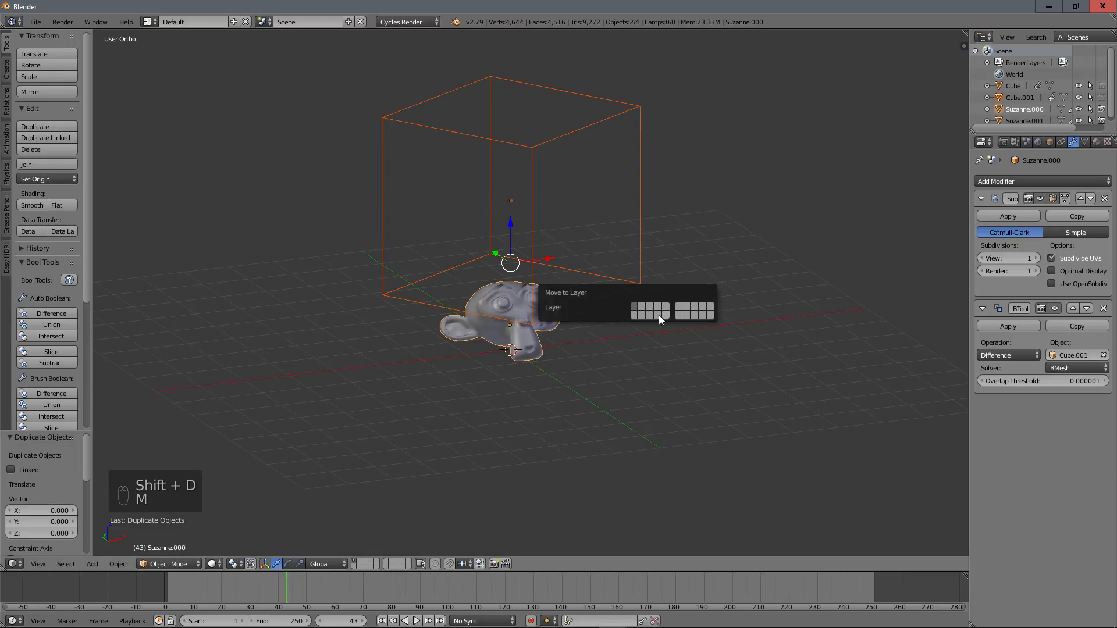
click(642, 307)
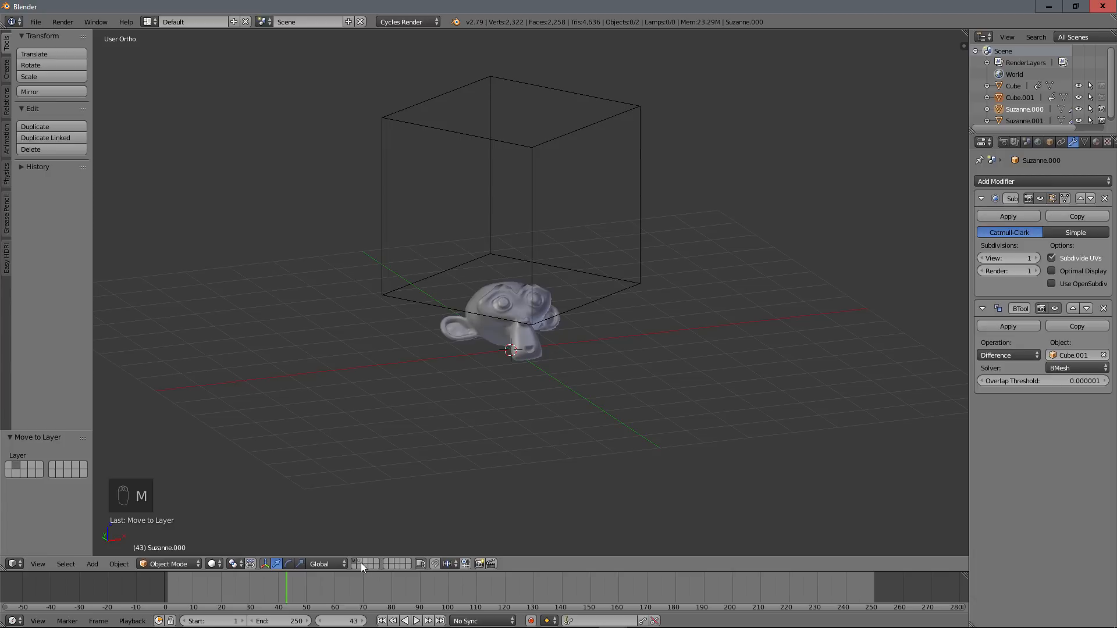
click(360, 563)
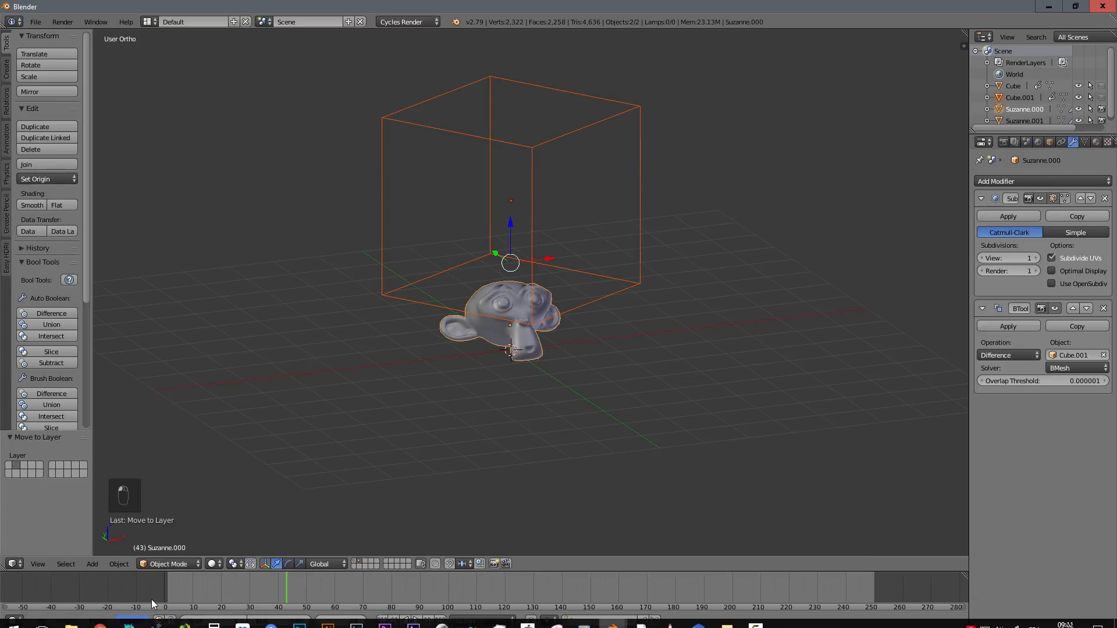
Step: Play and scrub the duplicated head and cube's animation on layer 2, and return to frame 1
key(alt+a)
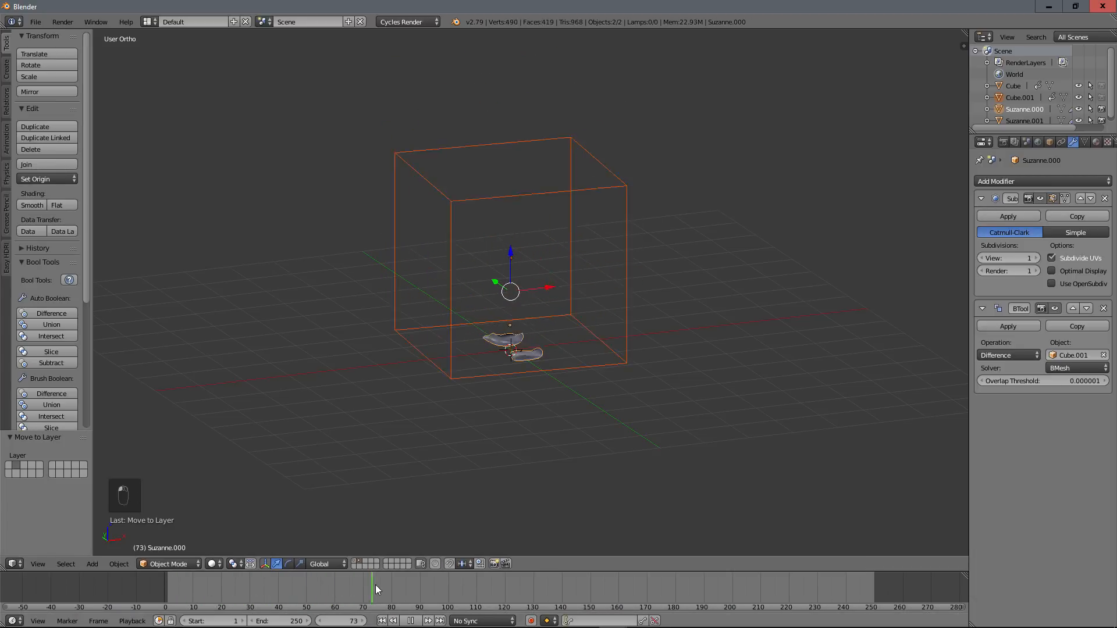
click(172, 583)
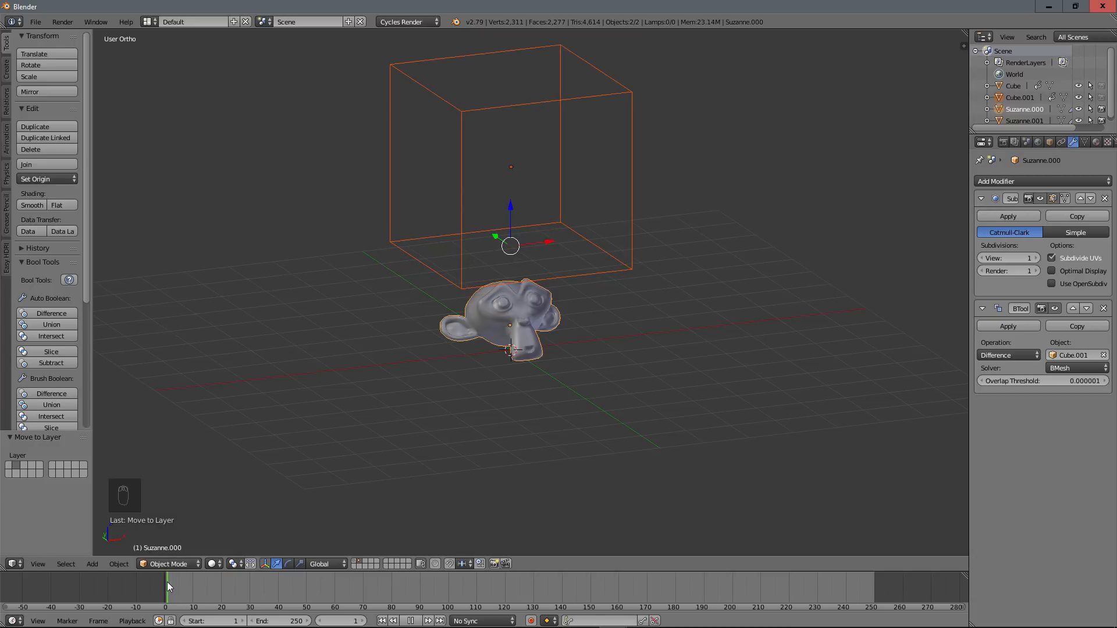
key(alt+a)
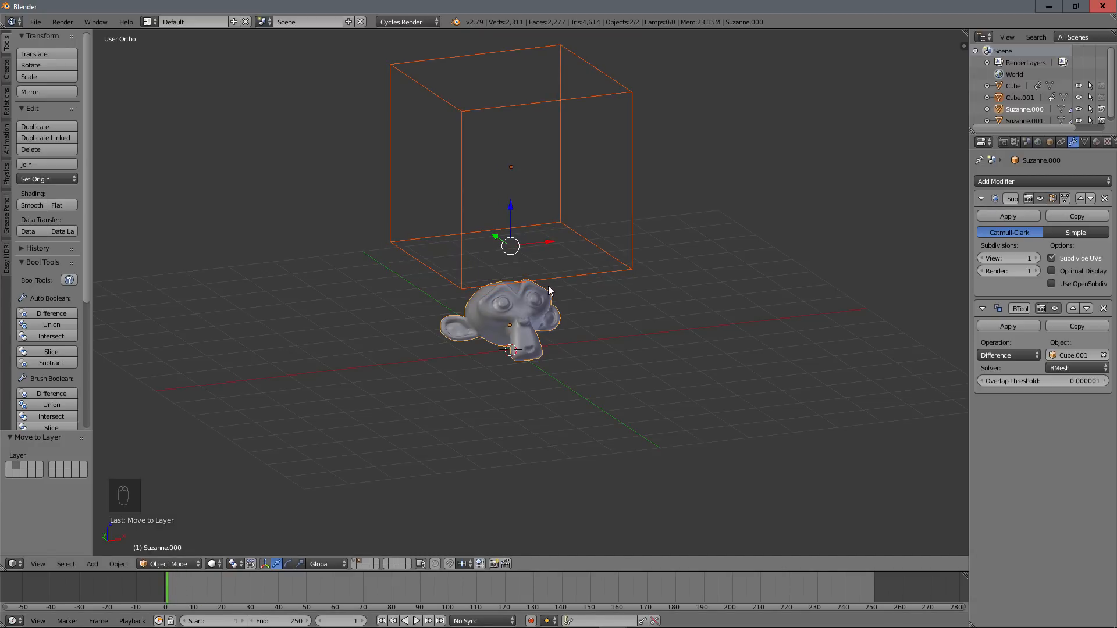
Step: Select only the duplicated monkey head and rename it Suzanne-particule
right_click(542, 304)
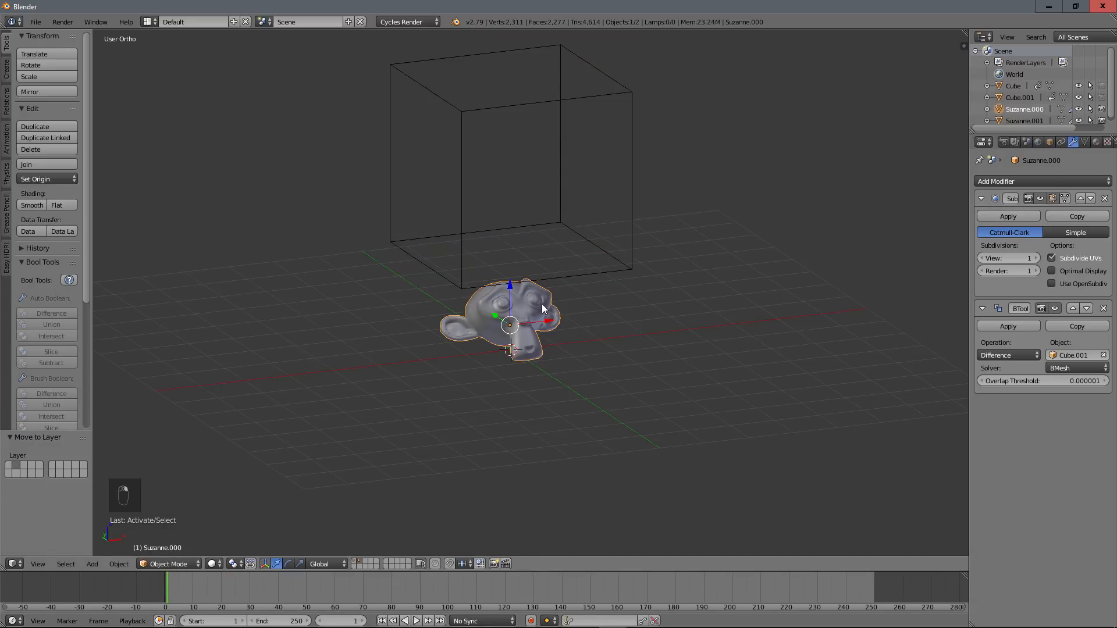
double_click(1031, 109)
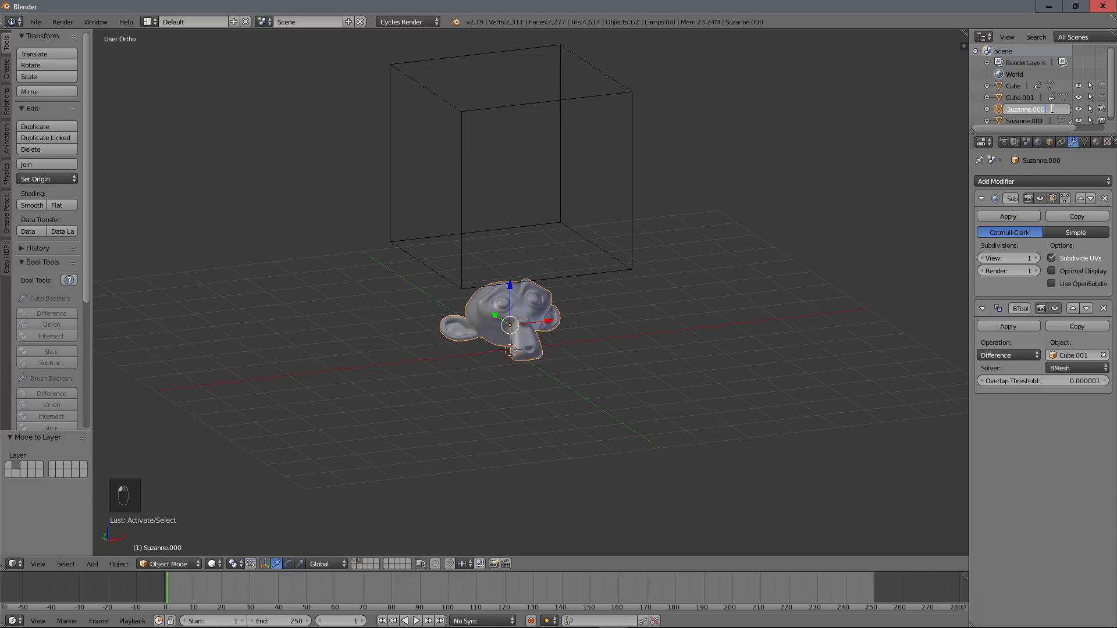
key(BackSpace)
key(BackSpace)
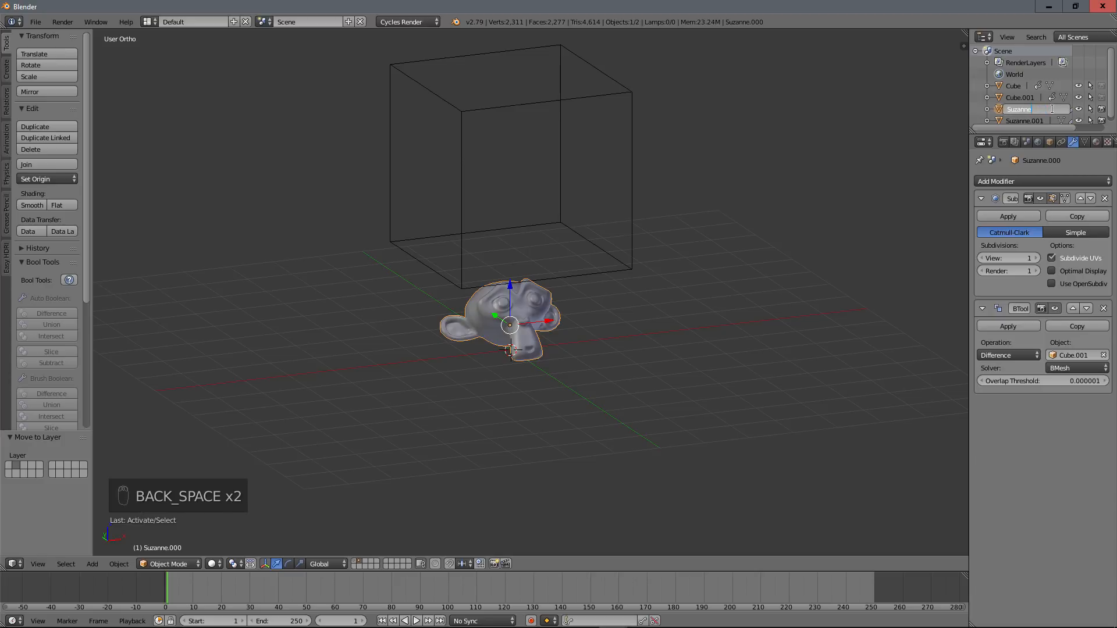
text(-particule)
key(Return)
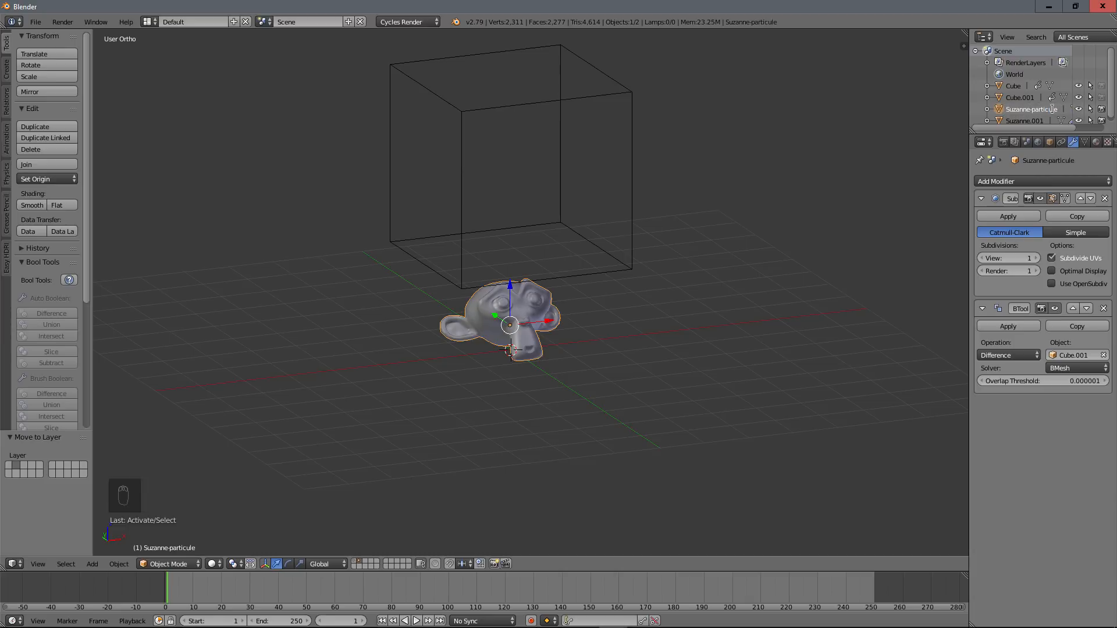
Step: Select the duplicated cube and rename it tranche
right_click(623, 227)
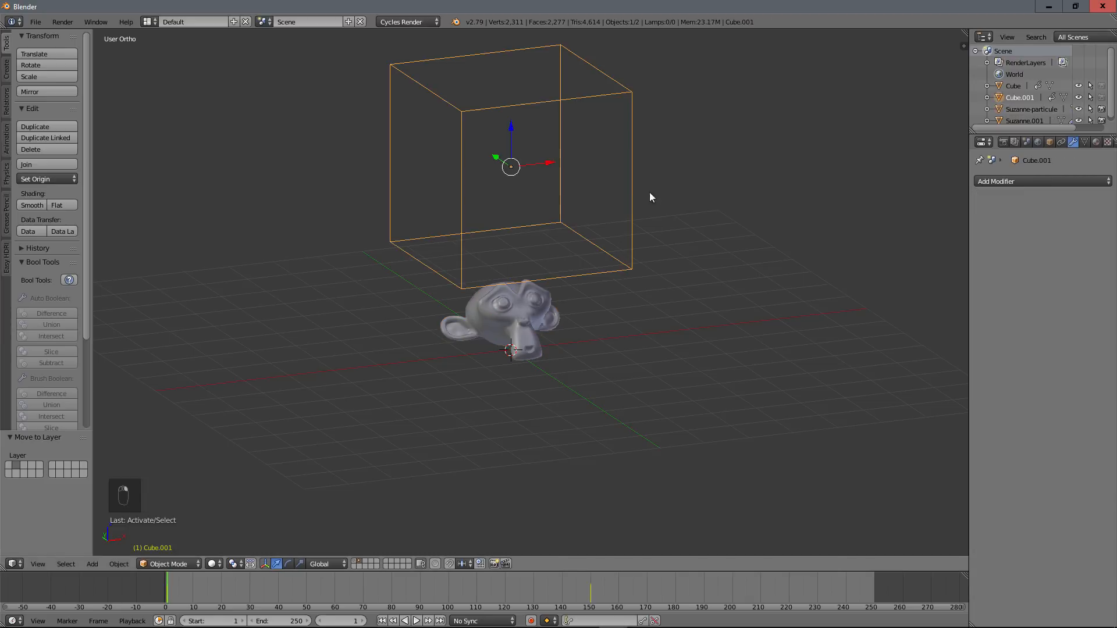
double_click(1017, 98)
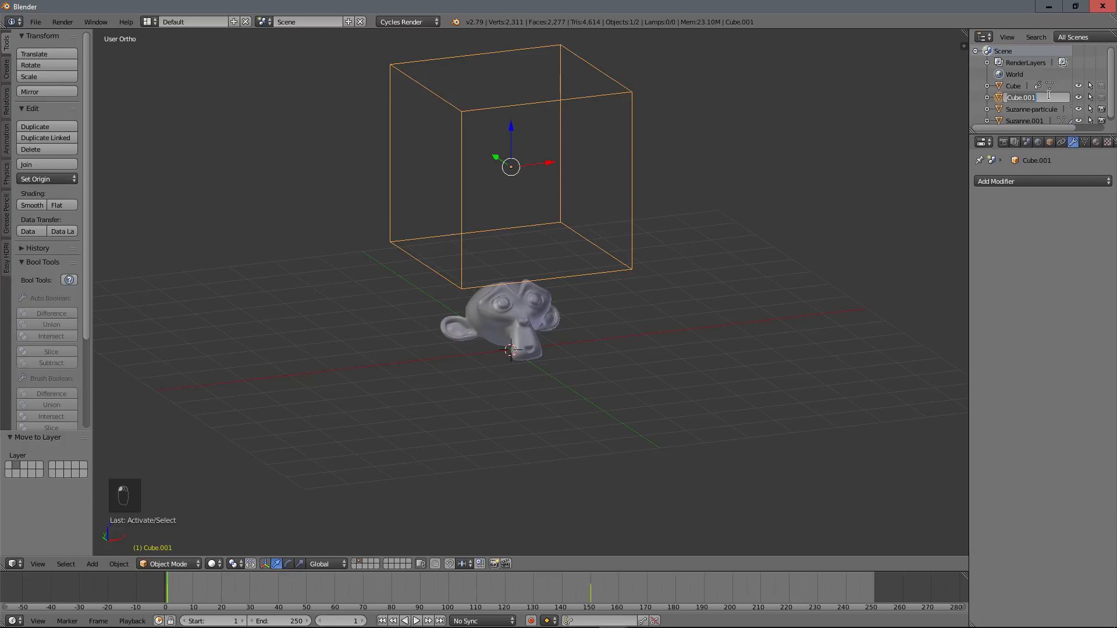
text(tranche)
key(Return)
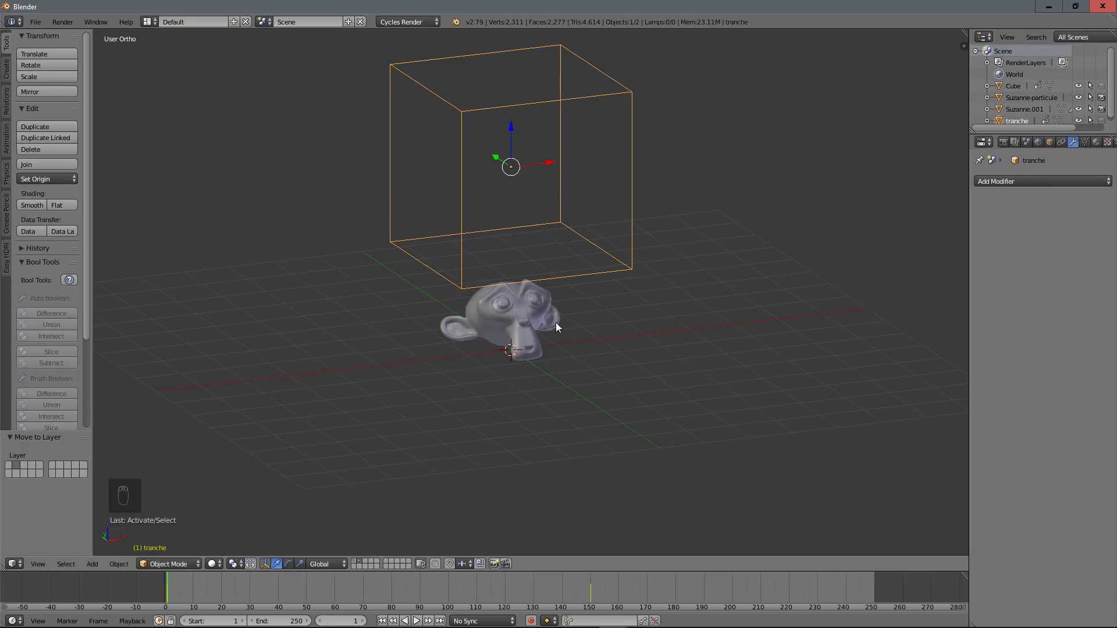
Step: Display layer 1 at frame 50, examine how the cube cuts the head, and close the rendered animation window
middle_drag(556, 323, 501, 337)
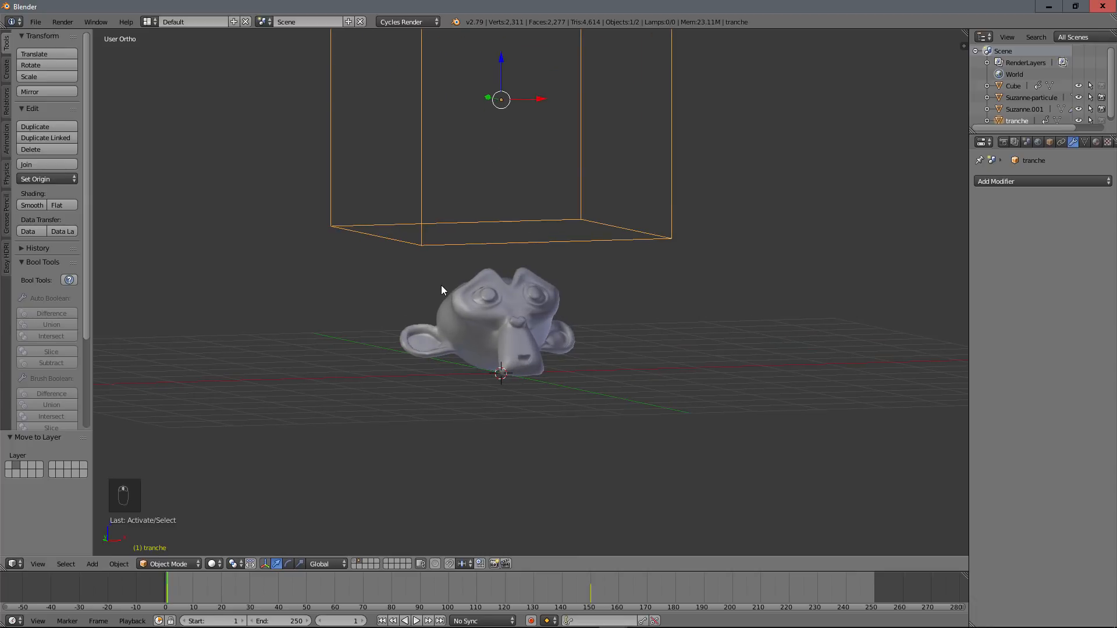
click(353, 563)
scroll(481, 327, up, 3)
middle_drag(480, 326, 512, 327)
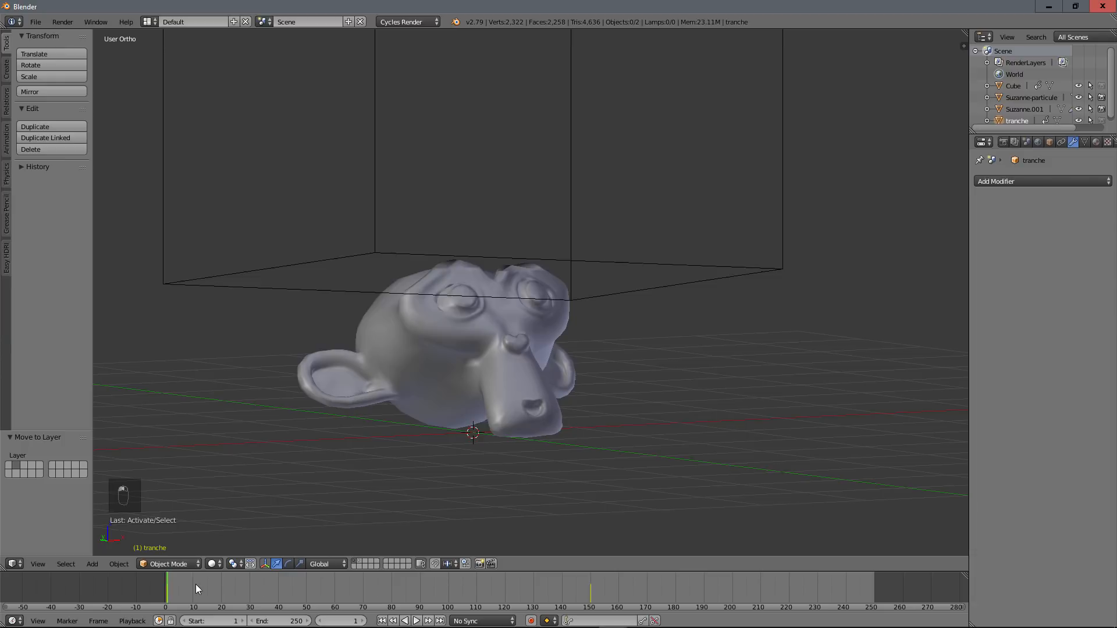
drag(196, 584, 306, 588)
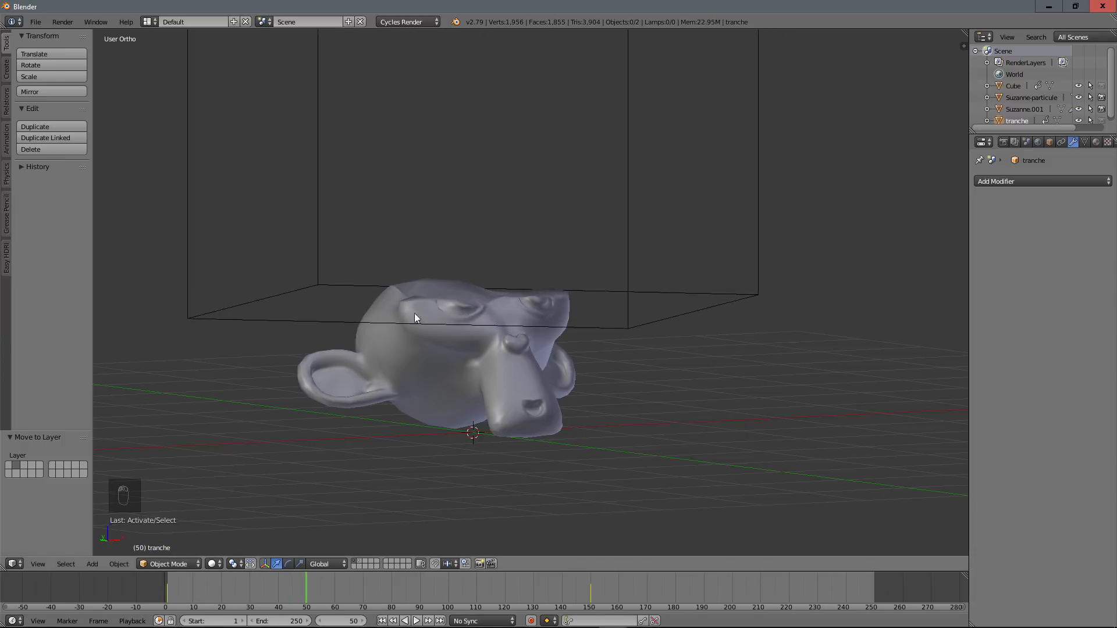
scroll(435, 315, up, 4)
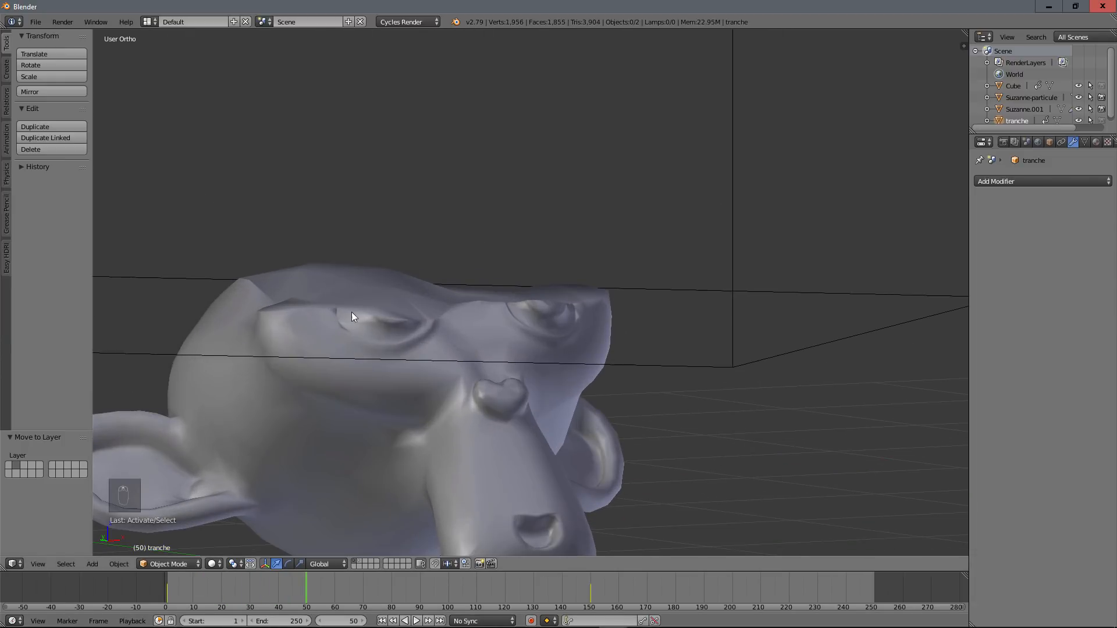
scroll(583, 312, down, 4)
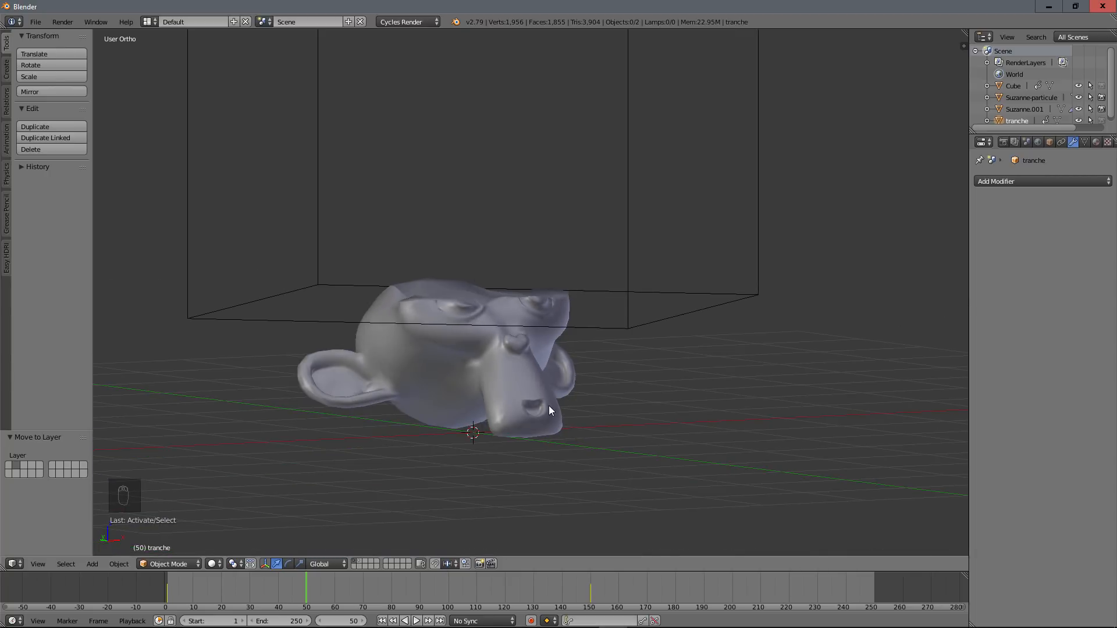
middle_drag(555, 403, 551, 480)
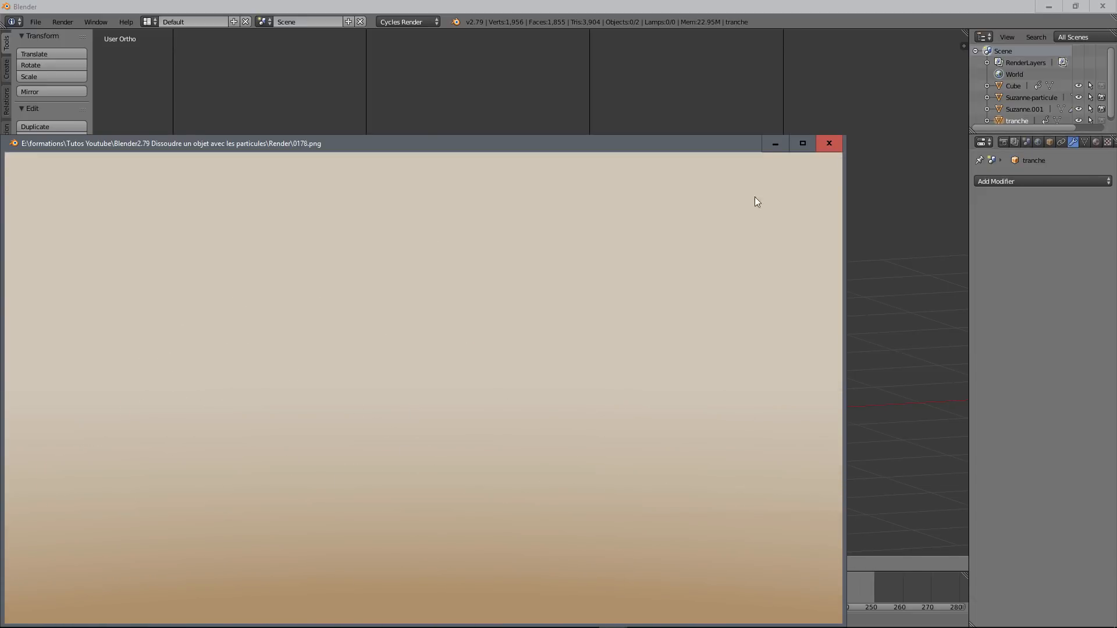
click(828, 144)
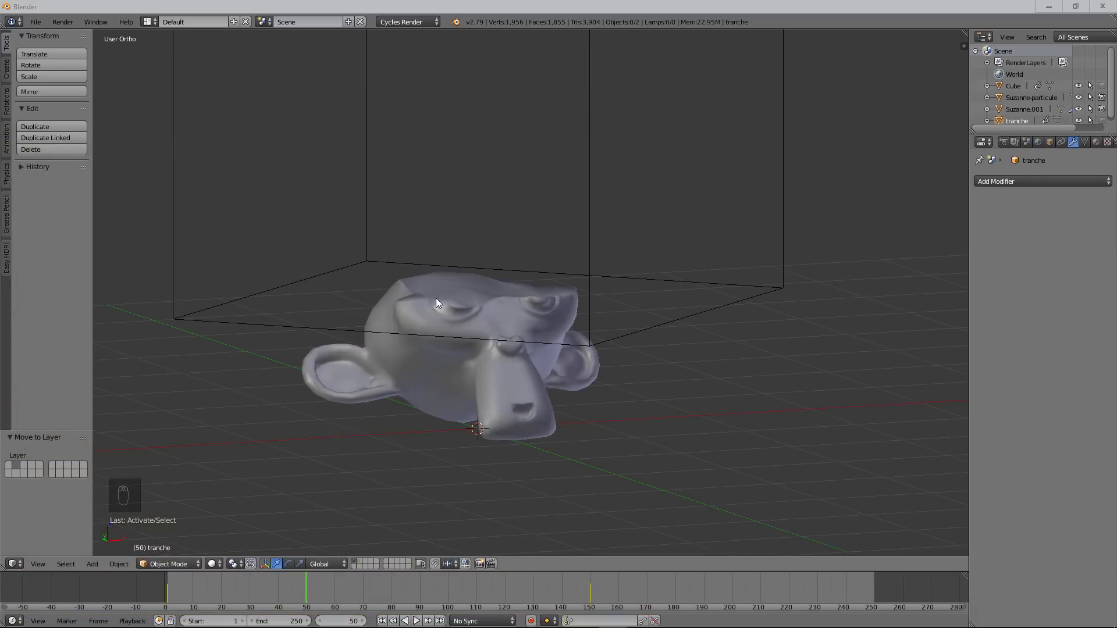
Step: Display only layer 2, enter Edit Mode on the tranche cube, and return the animation to frame 1
click(360, 562)
scroll(552, 345, down, 4)
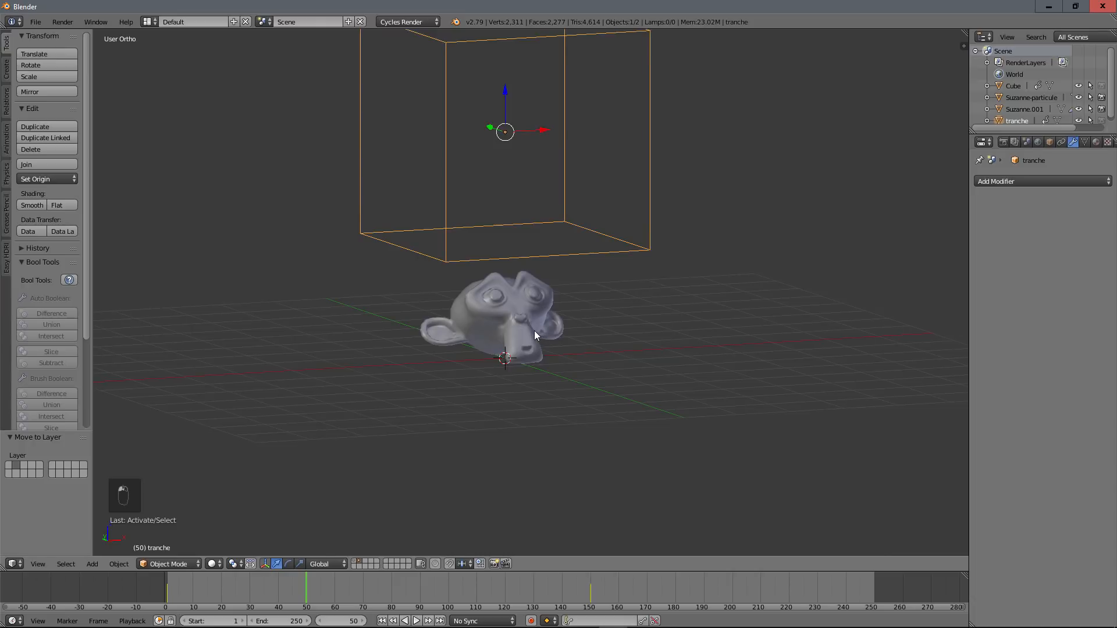
key(Tab)
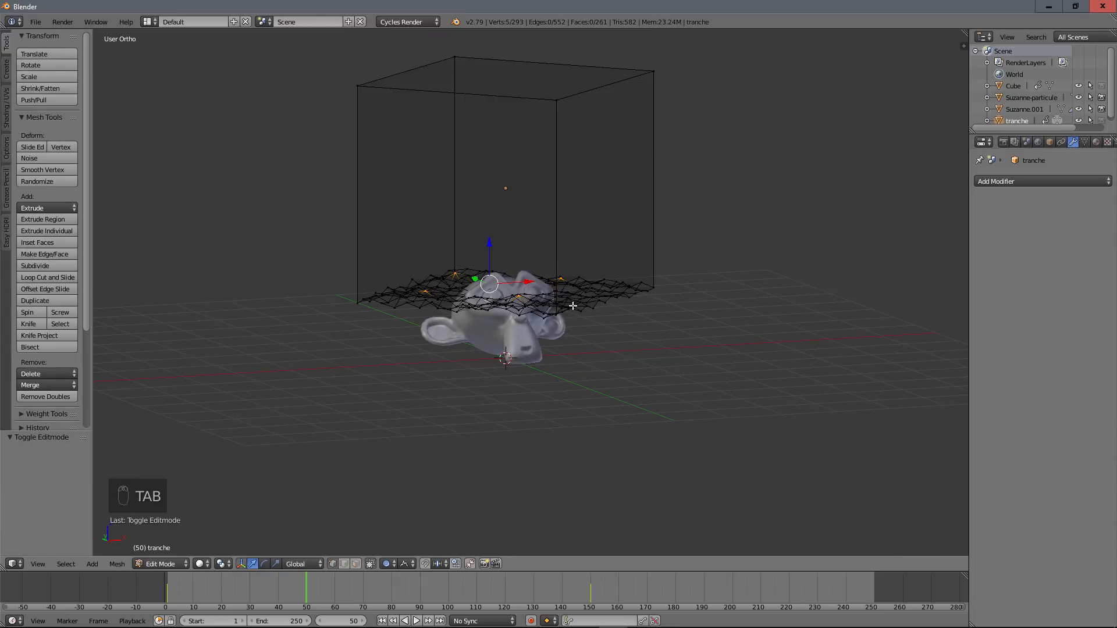
key(alt+a)
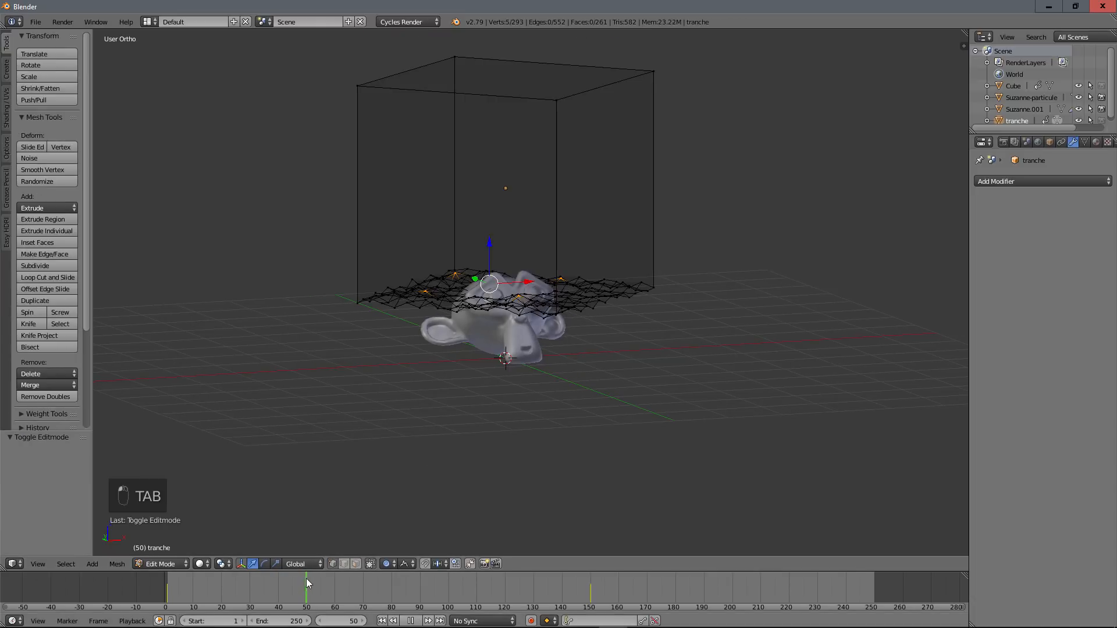
drag(306, 579, 166, 583)
key(alt+a)
middle_drag(548, 331, 530, 261)
right_click(517, 249)
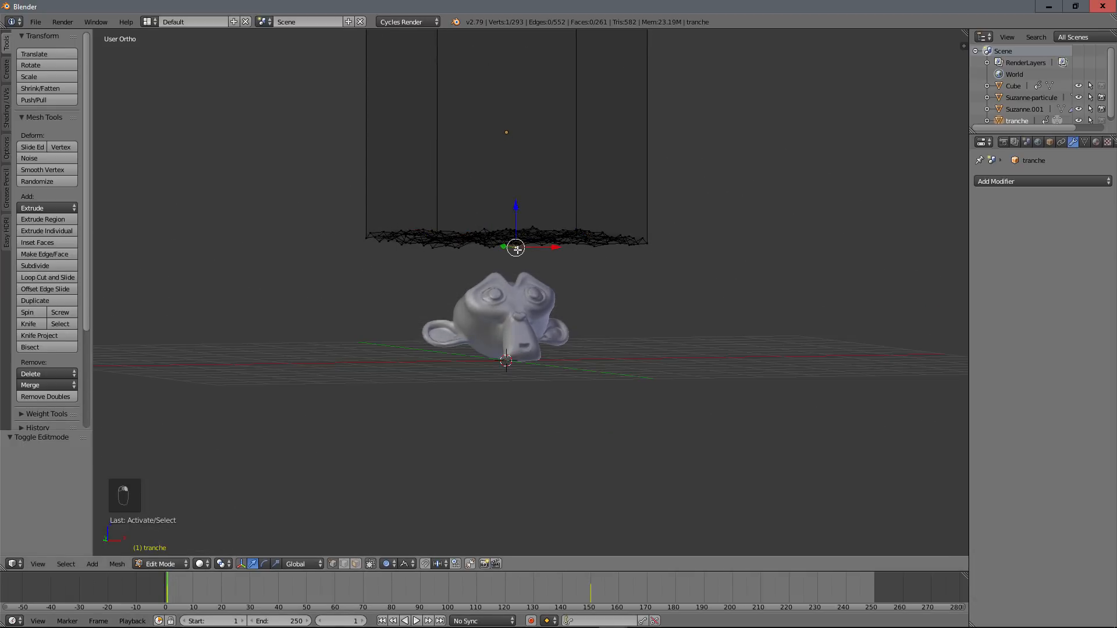
Step: Box-select the entire jagged underside of the tranche cube in front wireframe view
key(KP_1)
key(z)
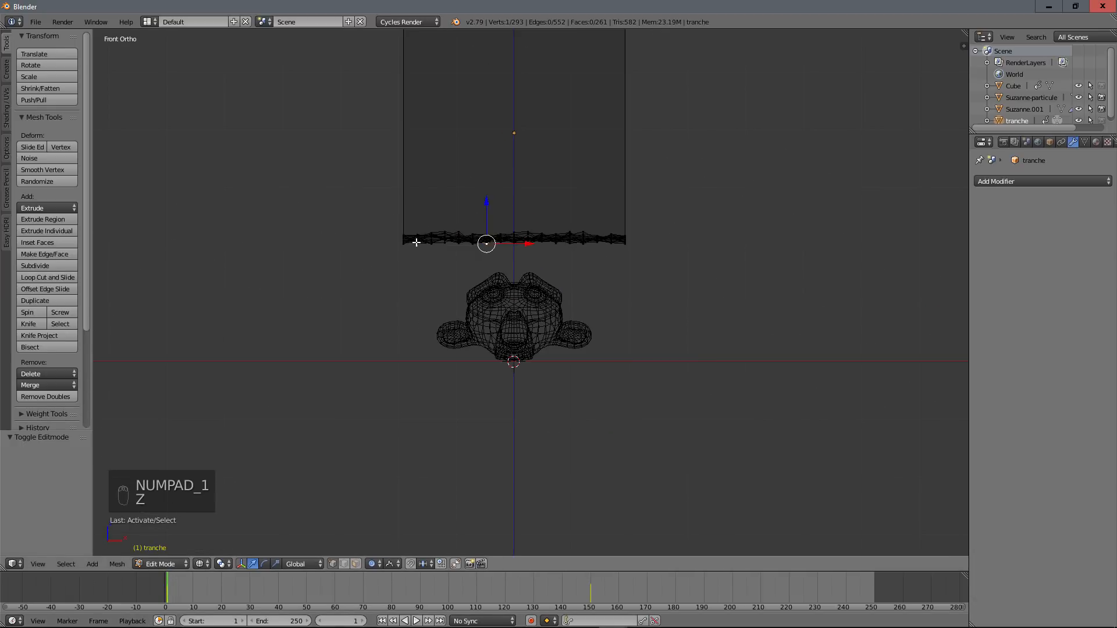
right_click(416, 240)
key(b)
drag(290, 174, 650, 303)
scroll(627, 334, up, 2)
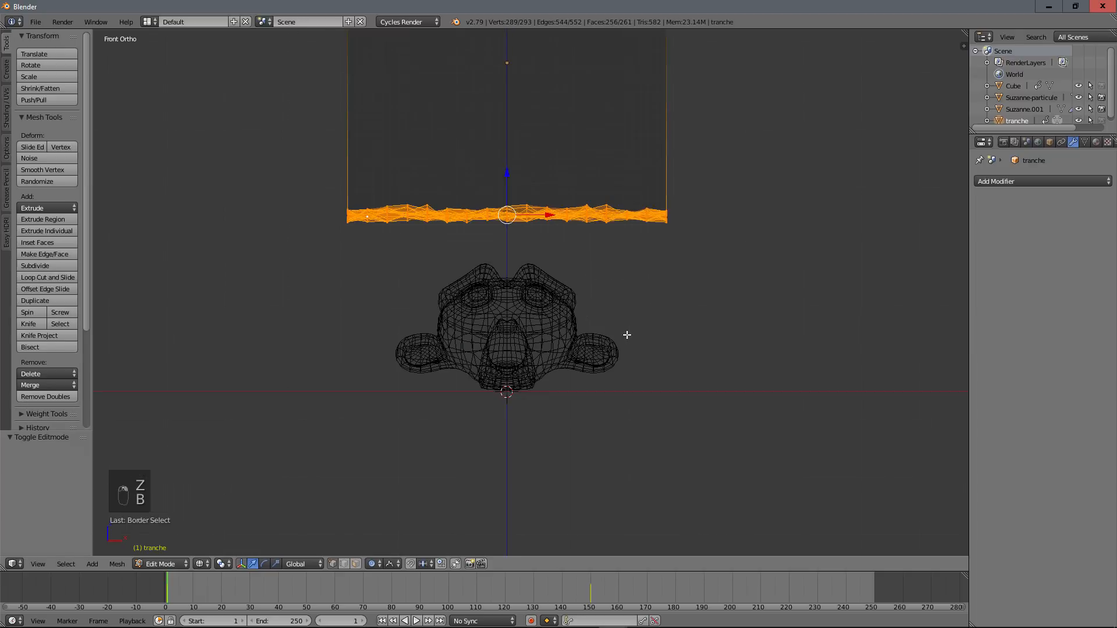
scroll(587, 293, down, 3)
shift+middle_drag(588, 310, 572, 343)
scroll(638, 302, up, 5)
scroll(651, 349, up, 2)
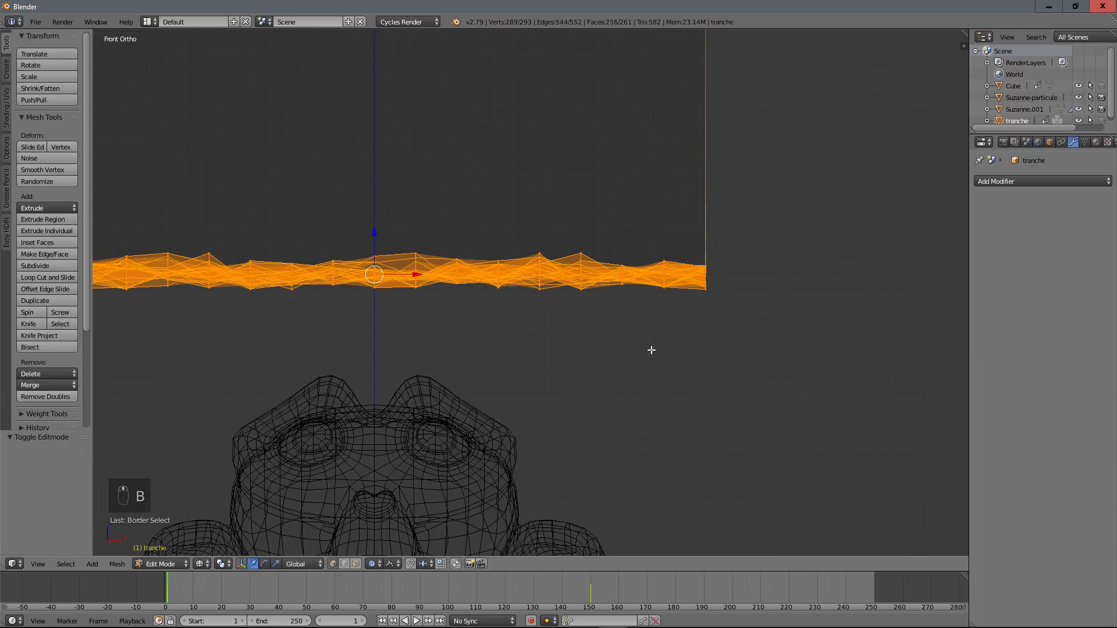
Step: Duplicate the selected jagged surface and move the copy about 0.074 units down along Z
key(shift+d)
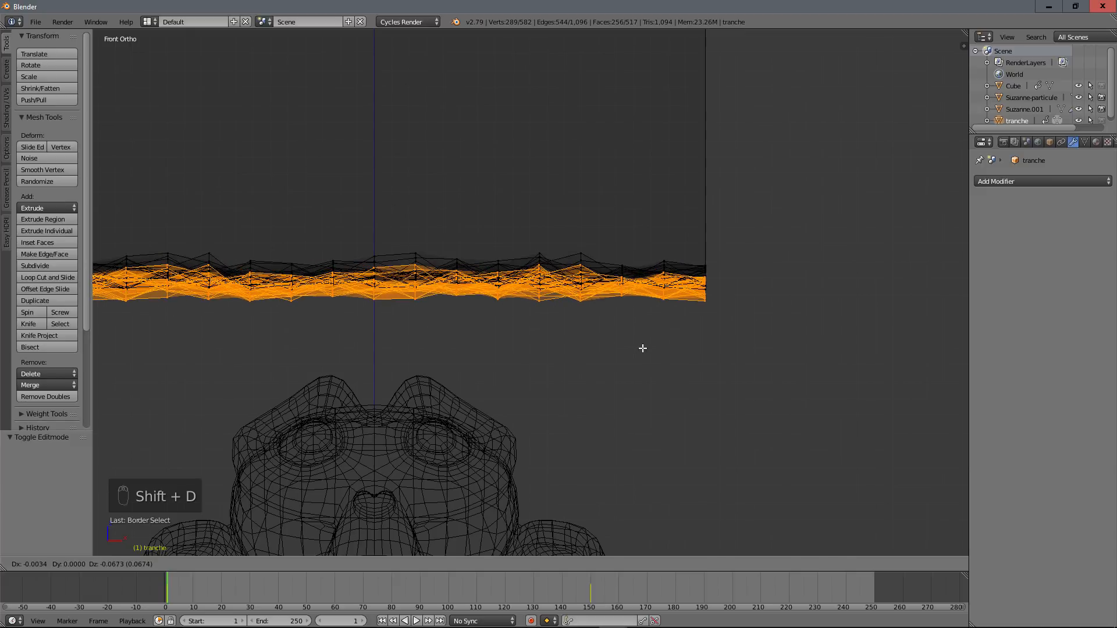
key(z)
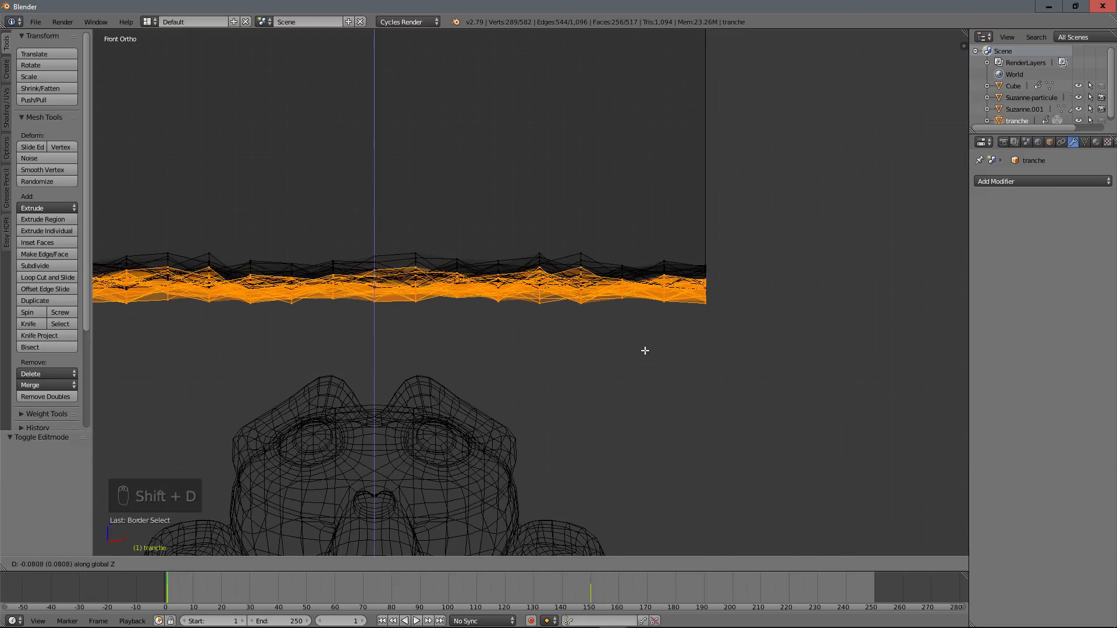
click(644, 349)
scroll(498, 312, down, 5)
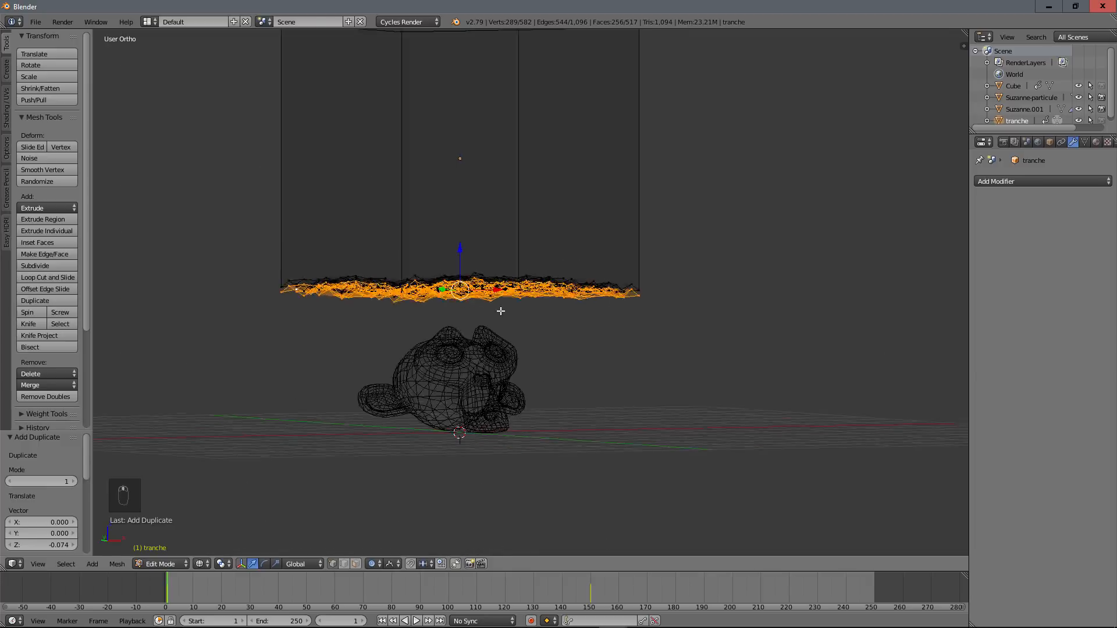
middle_drag(498, 312, 525, 311)
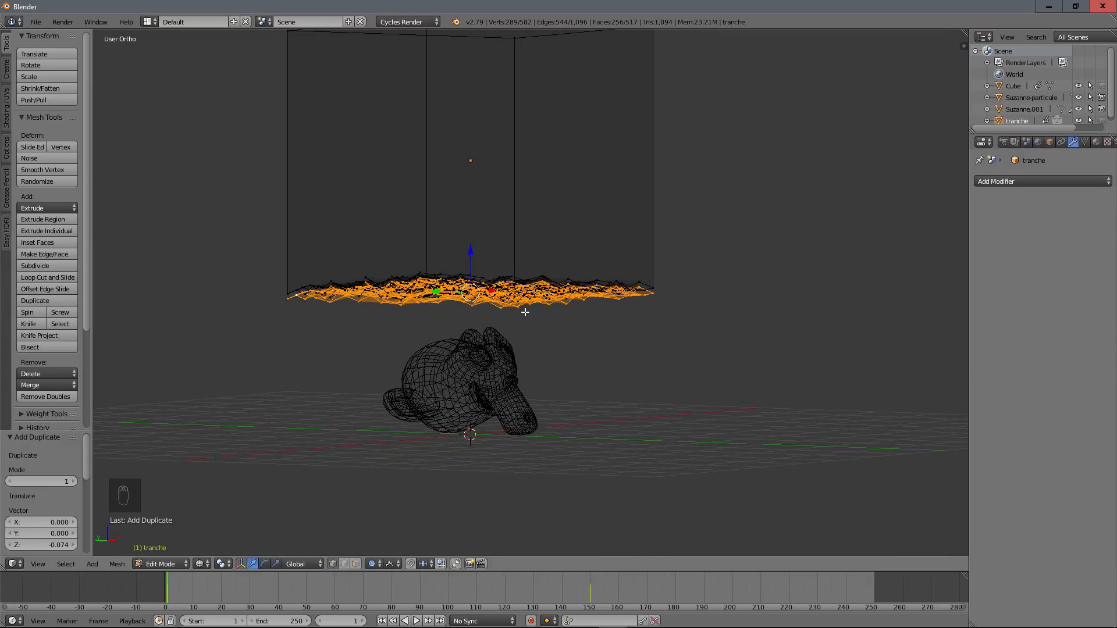
Step: Extrude the duplicated jagged surface about 3.06 units down along Z, past the bottom of the head
key(e)
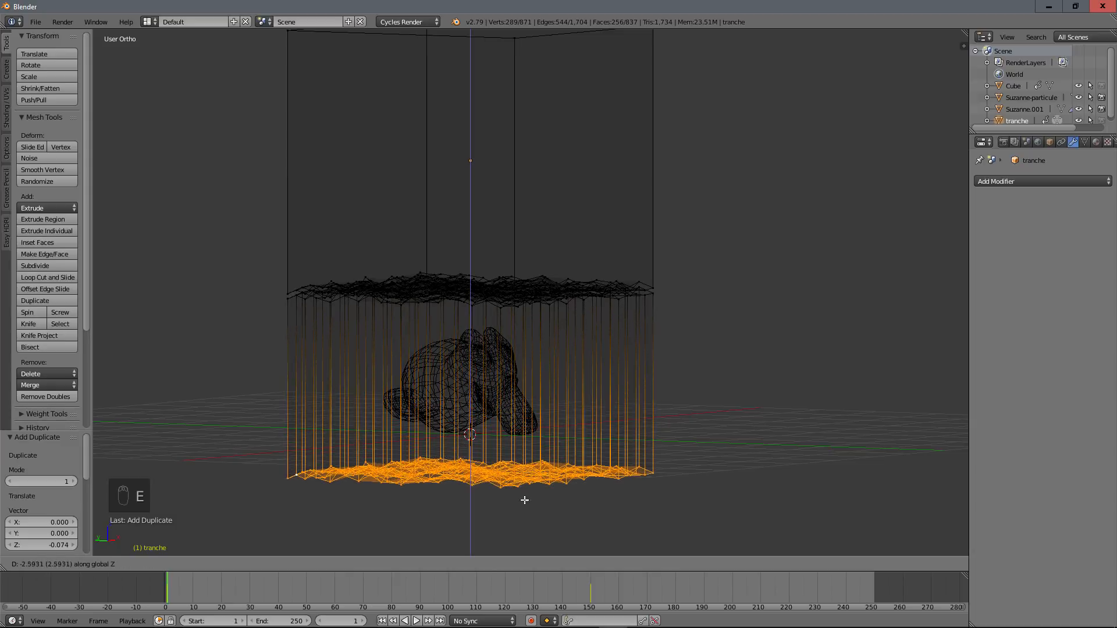
click(519, 525)
scroll(506, 355, down, 3)
middle_drag(506, 355, 603, 444)
Step: Disable proportional editing, flatten the extruded bottom by scaling it to 0 along Z, and return to Object Mode
click(373, 567)
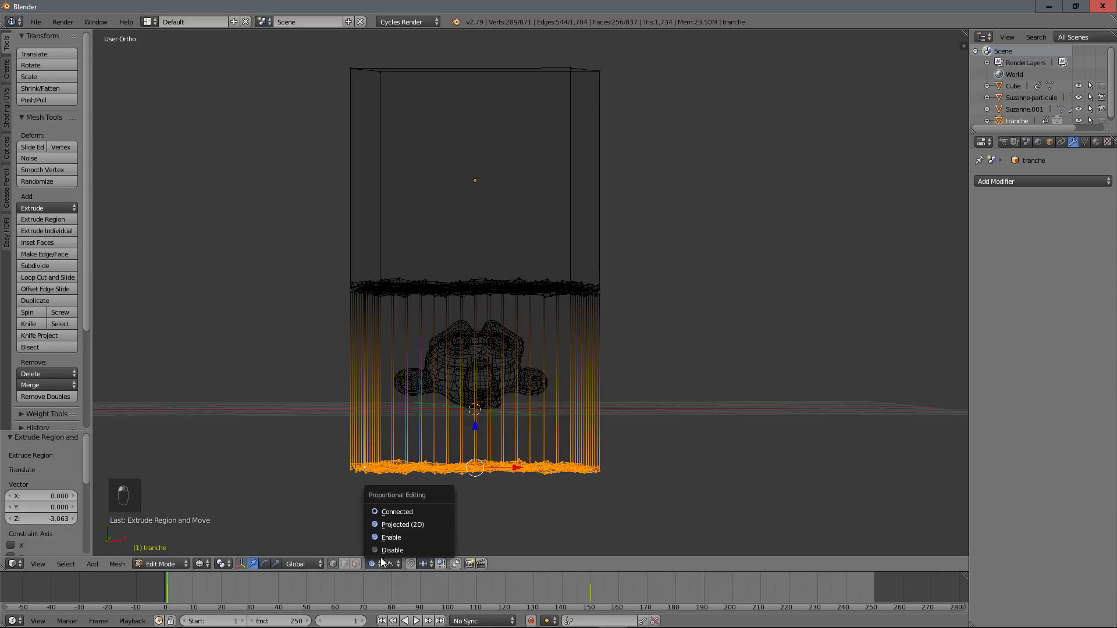
click(381, 552)
key(s)
key(z)
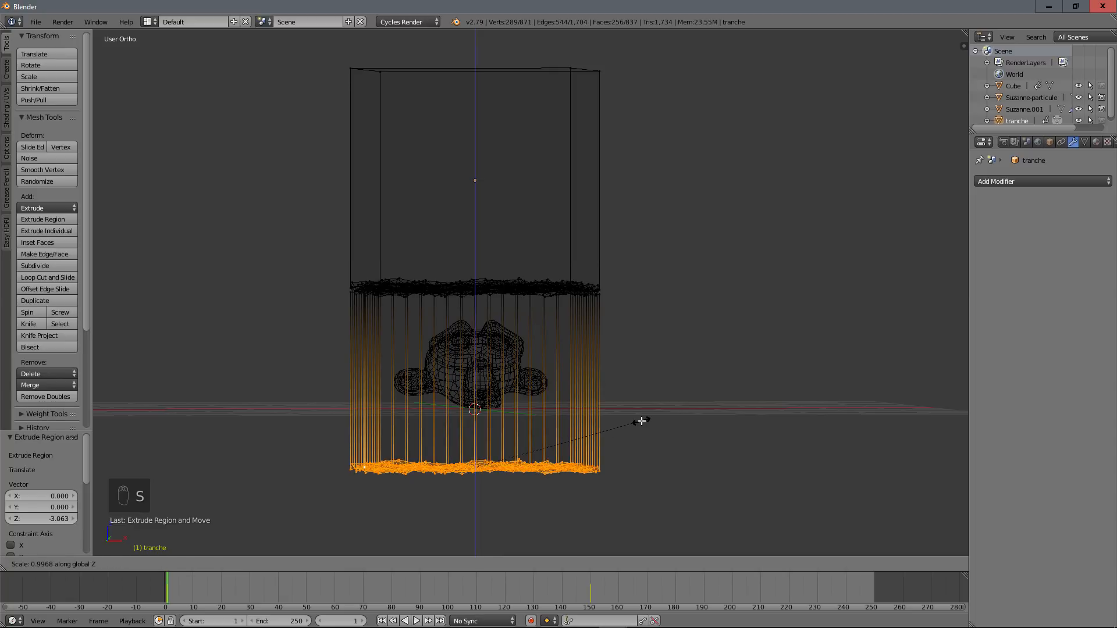
key(0)
key(Return)
mouse_move(499, 404)
middle_down()
mouse_move(523, 399)
mouse_move(512, 404)
middle_up()
key(Tab)
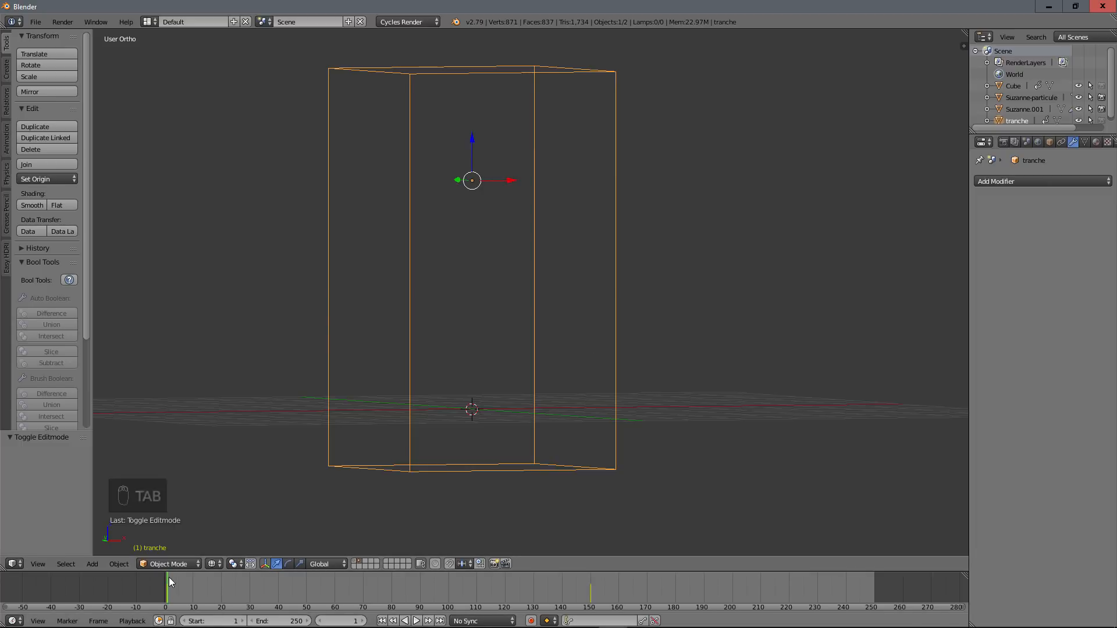
Step: Go to frame 56 and inspect the remaining slice of the head in solid shading
drag(169, 577, 324, 580)
key(z)
mouse_move(476, 378)
middle_down()
mouse_move(620, 394)
mouse_move(672, 379)
mouse_move(521, 402)
mouse_move(547, 379)
mouse_move(429, 355)
middle_up()
scroll(499, 411, up, 4)
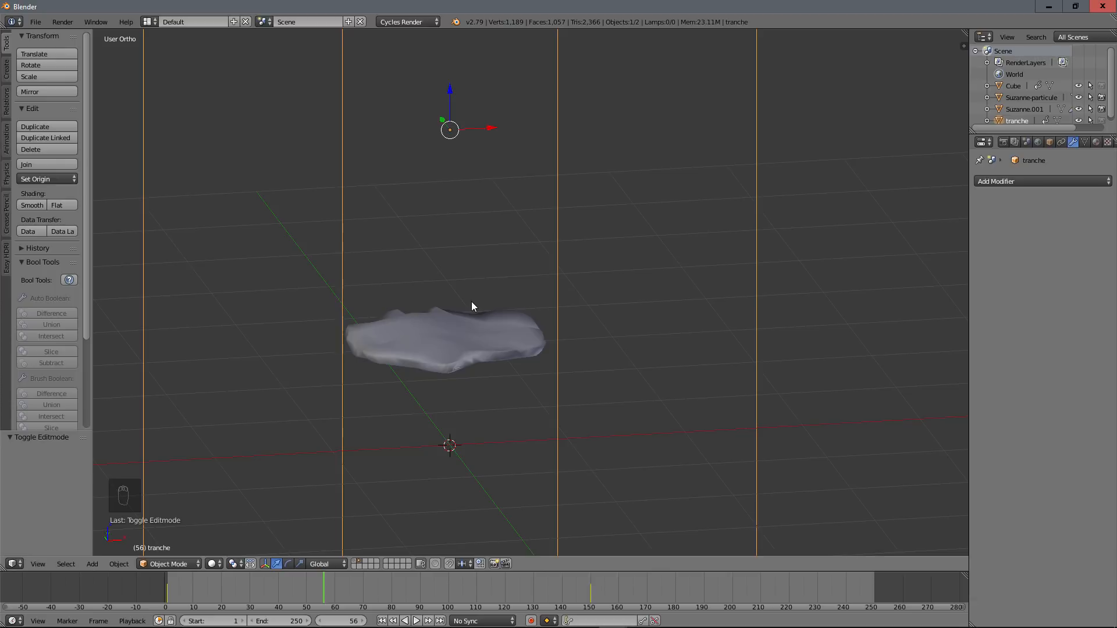
Step: Add a new particle system to Suzanne-particule and name it sable
right_click(494, 347)
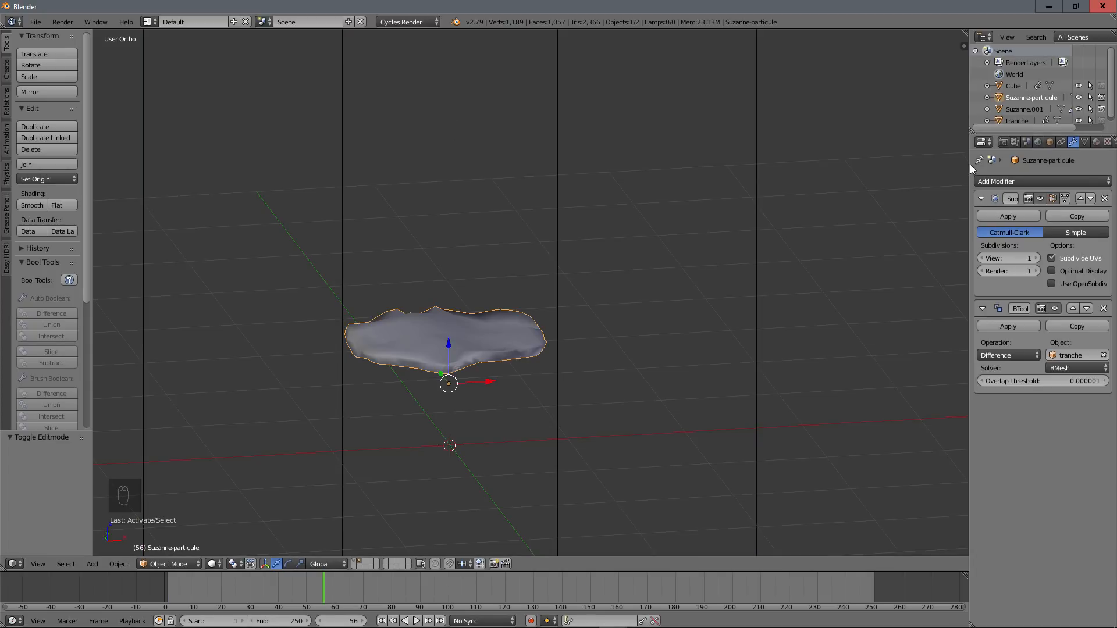
drag(969, 164, 933, 164)
click(1083, 142)
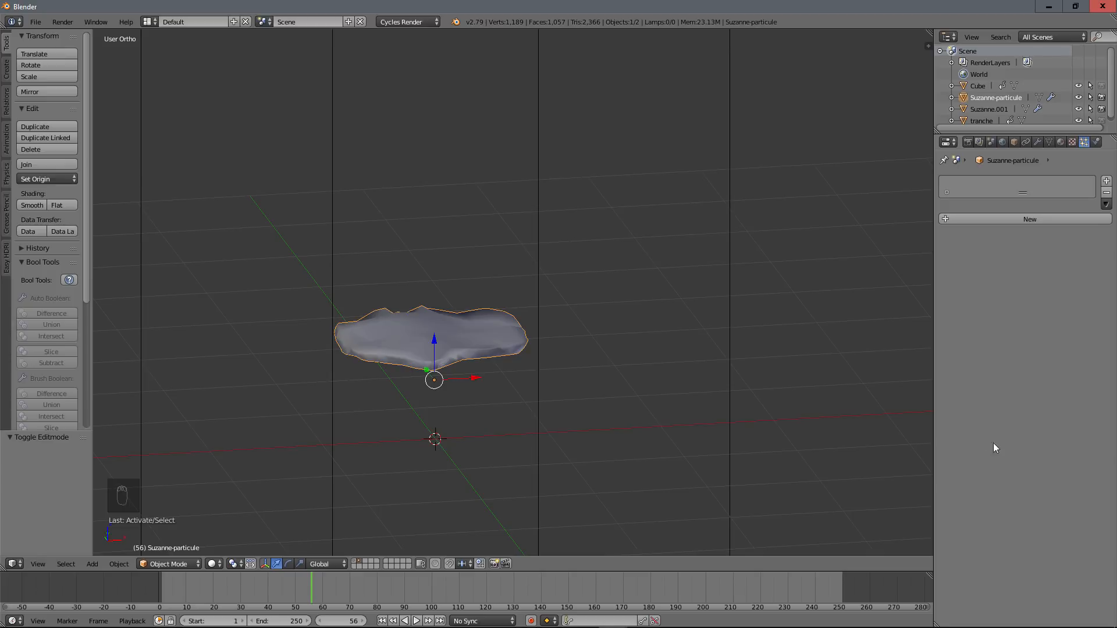
click(1047, 220)
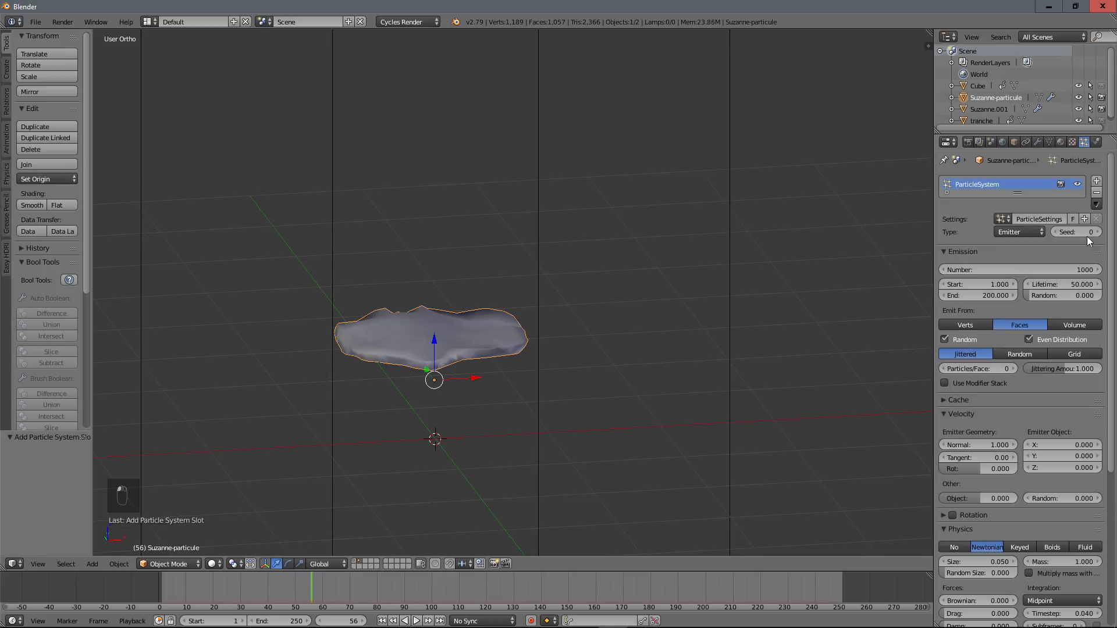
double_click(987, 183)
text(sabler)
double_click(986, 184)
click(983, 185)
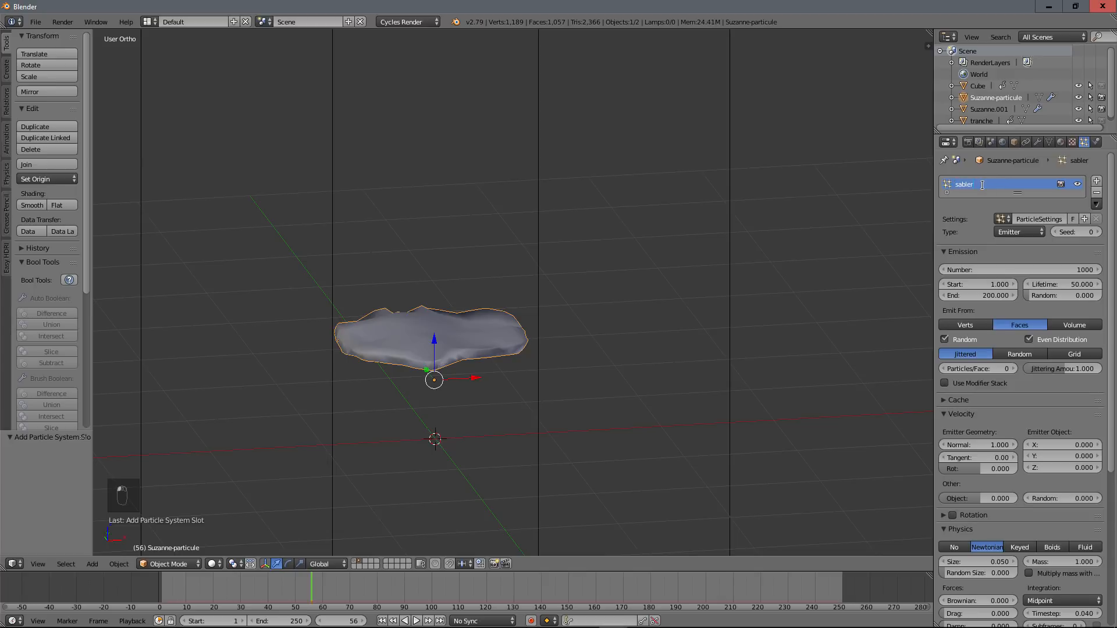
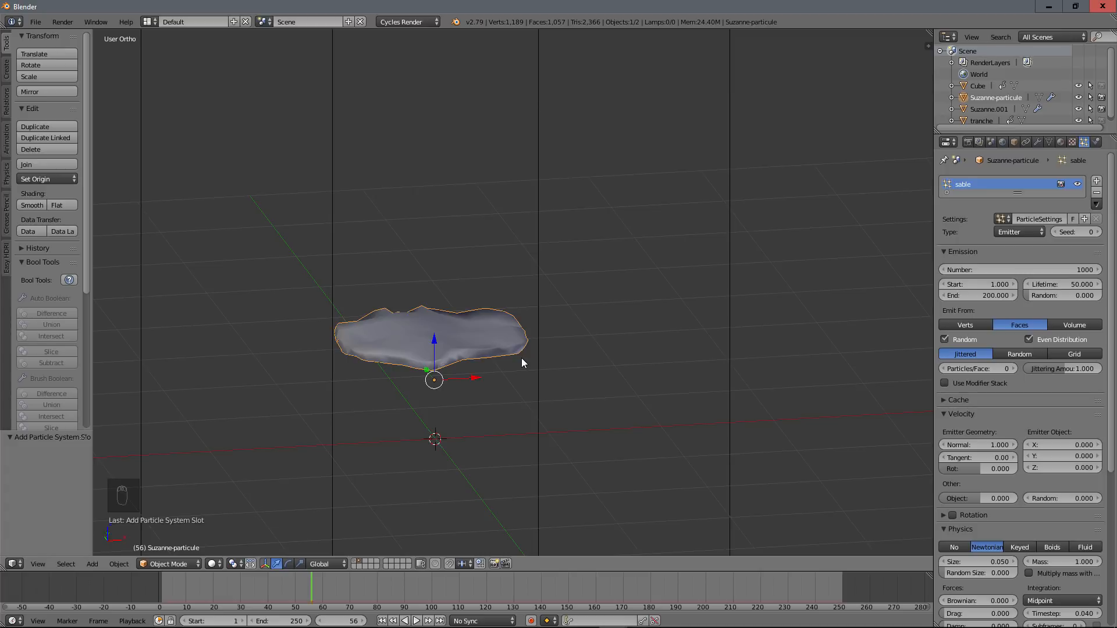
Step: Play the animation from frame 1 to find where the slice first appears, and set the particle emission Start to 36
click(161, 580)
key(alt+a)
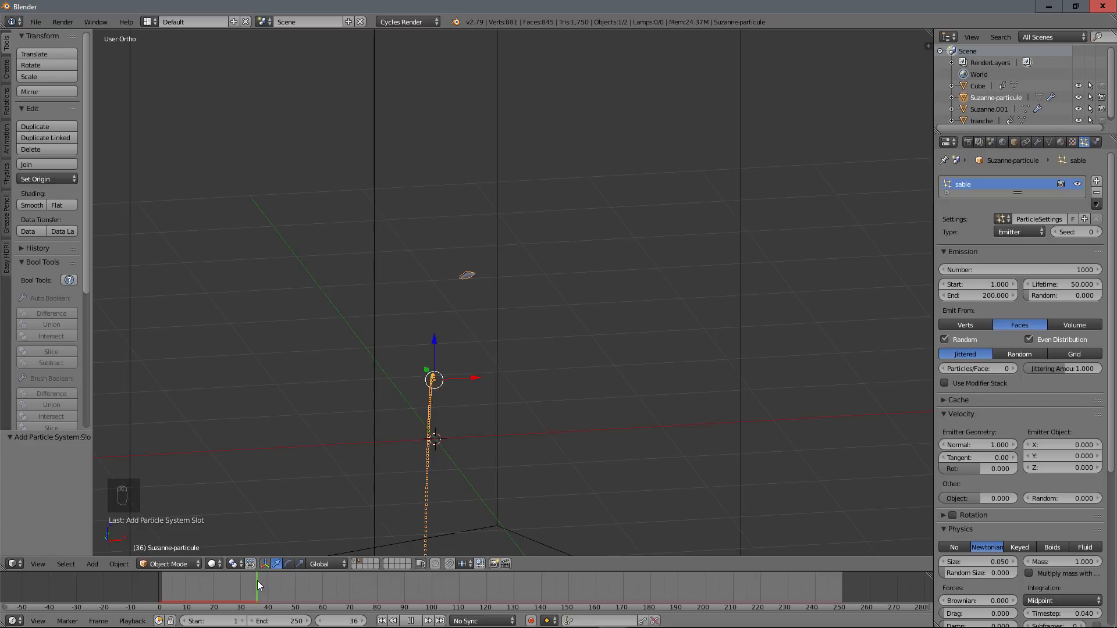
drag(260, 579, 256, 580)
key(alt+a)
click(999, 285)
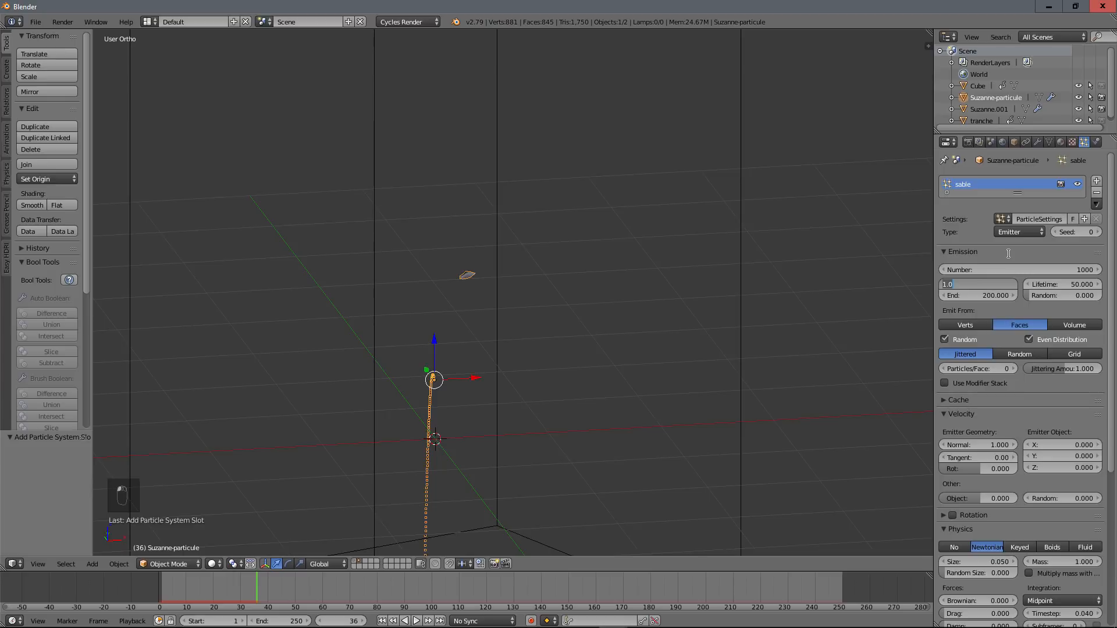
text(36)
key(Return)
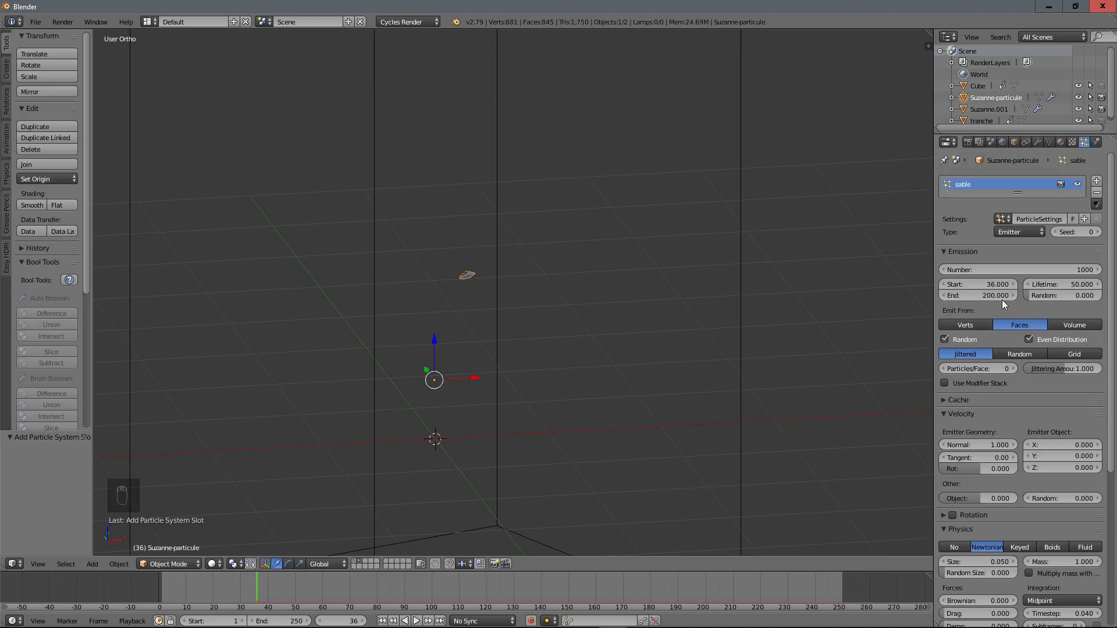
Step: Check around frame 76 where the slice disappears, and set the particle emission End to 46
drag(257, 575, 368, 588)
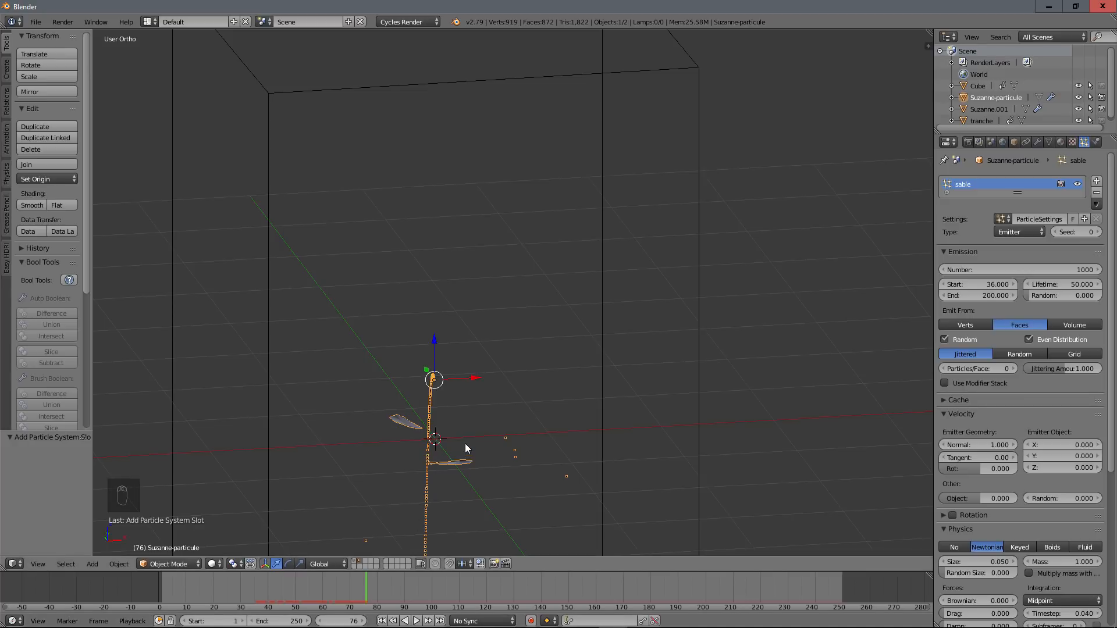
key(Left)
key(Right)
key(Right)
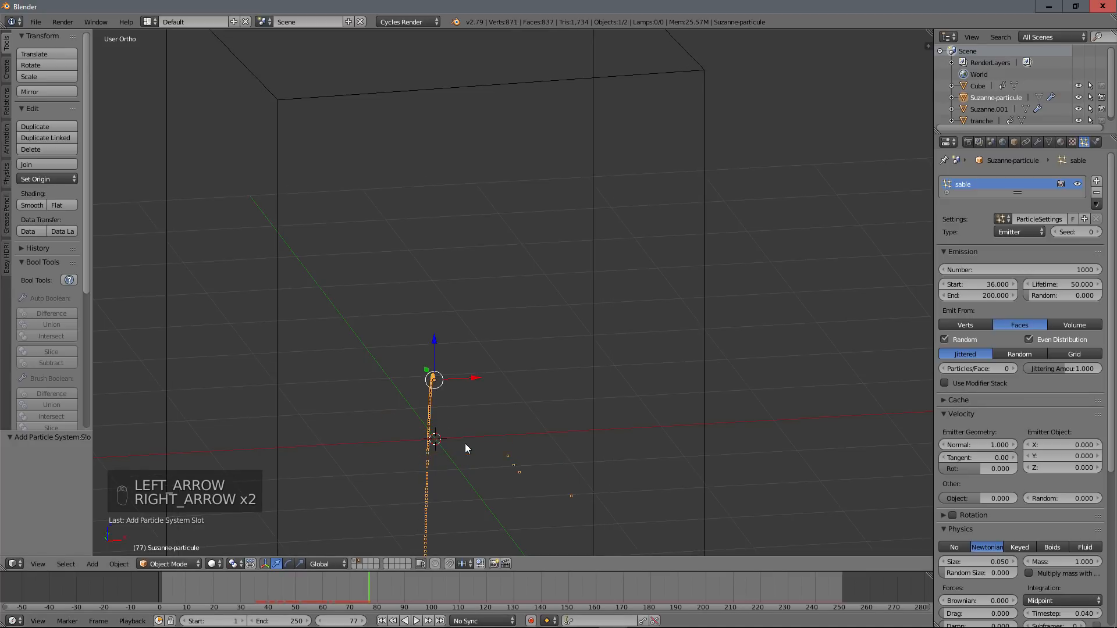
key(Left)
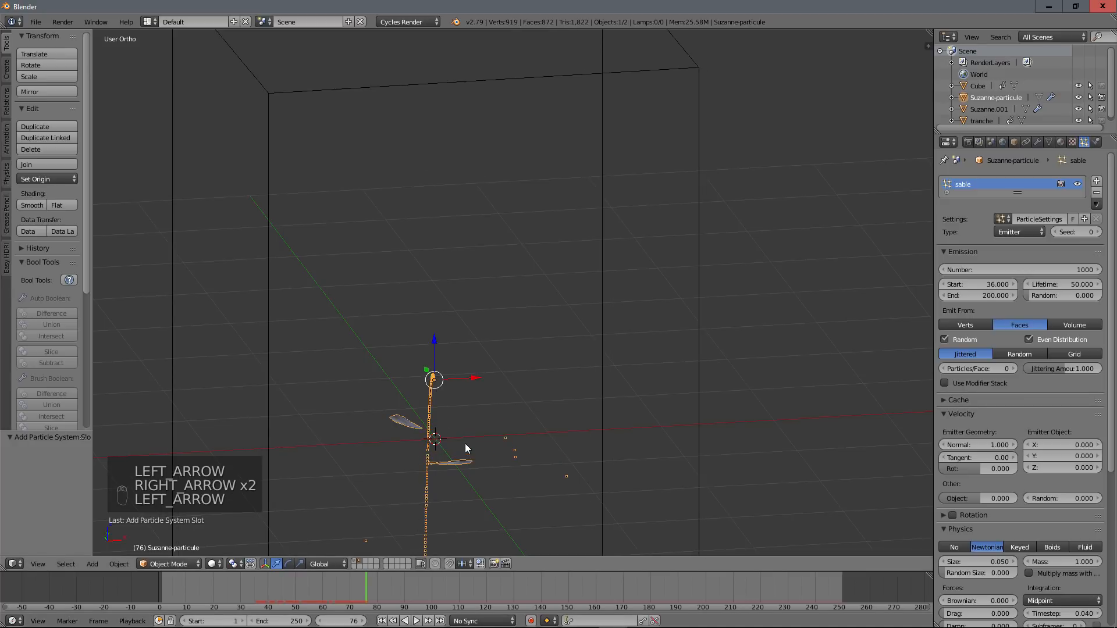
click(995, 296)
text(46)
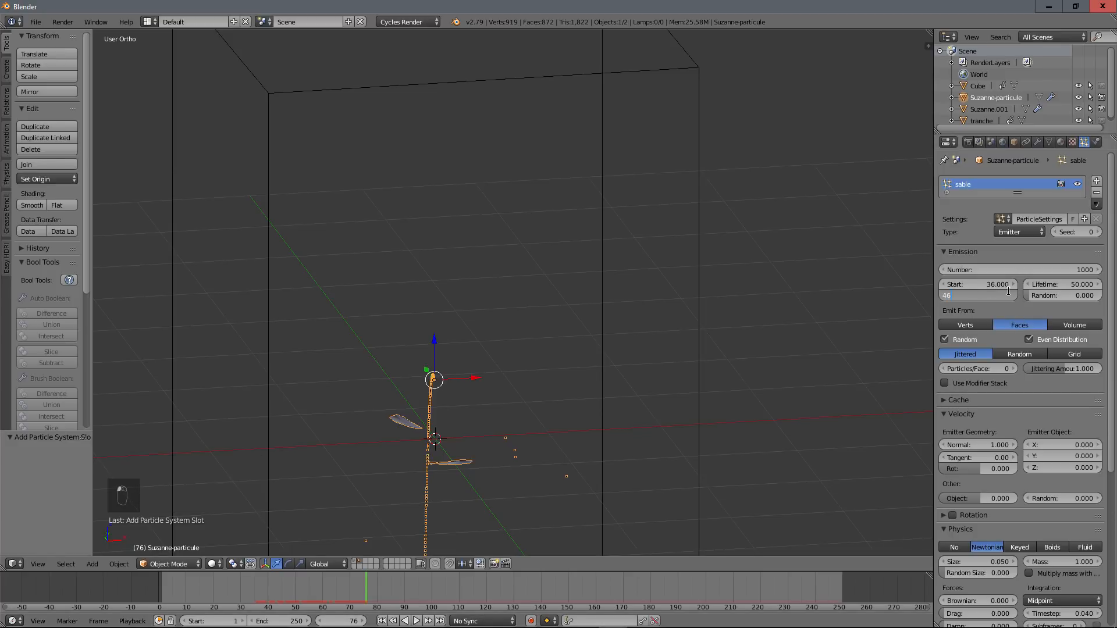
key(Return)
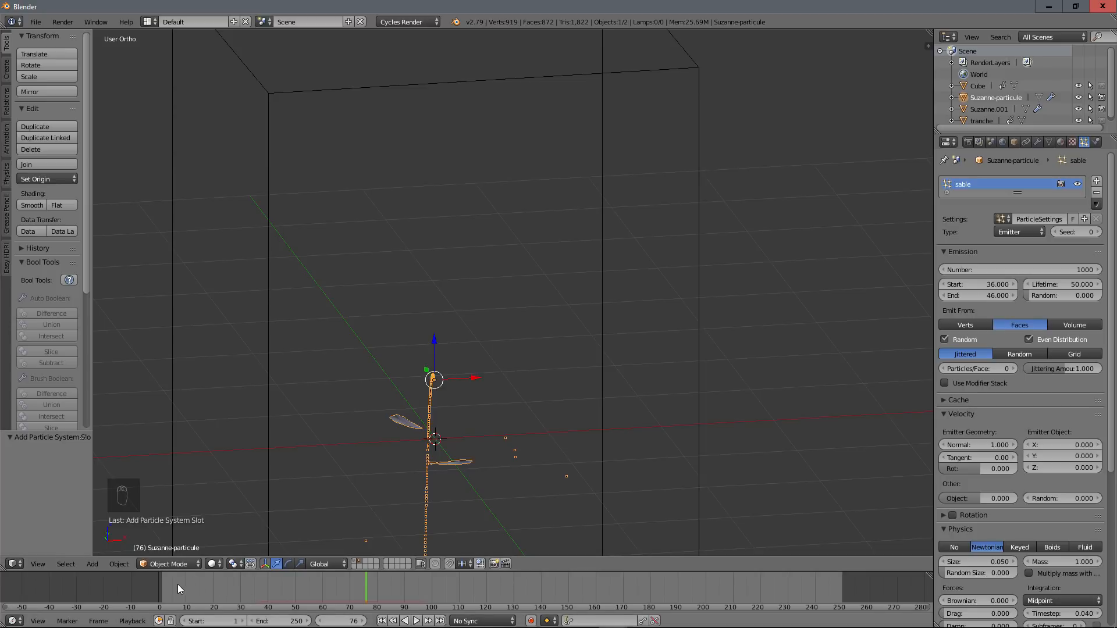
Step: Scrub to frame 49 to check the emission, review the object's modifiers, and enable Use Modifier Stack for the sable particles
drag(176, 584, 294, 611)
scroll(486, 393, down, 3)
scroll(472, 402, up, 4)
shift+middle_drag(728, 392, 734, 368)
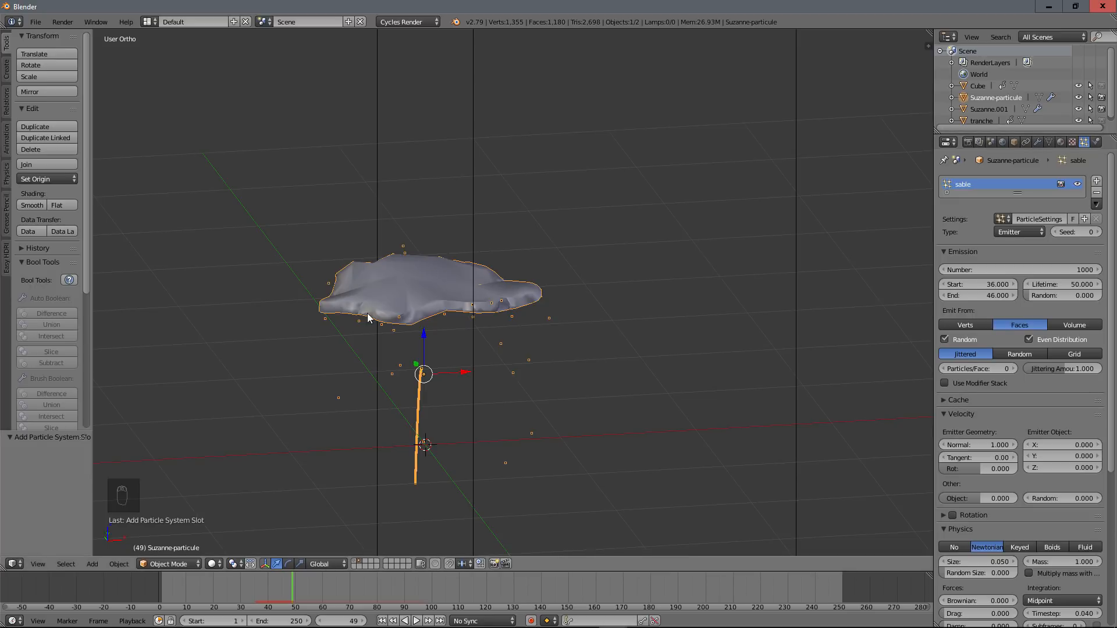
click(1037, 142)
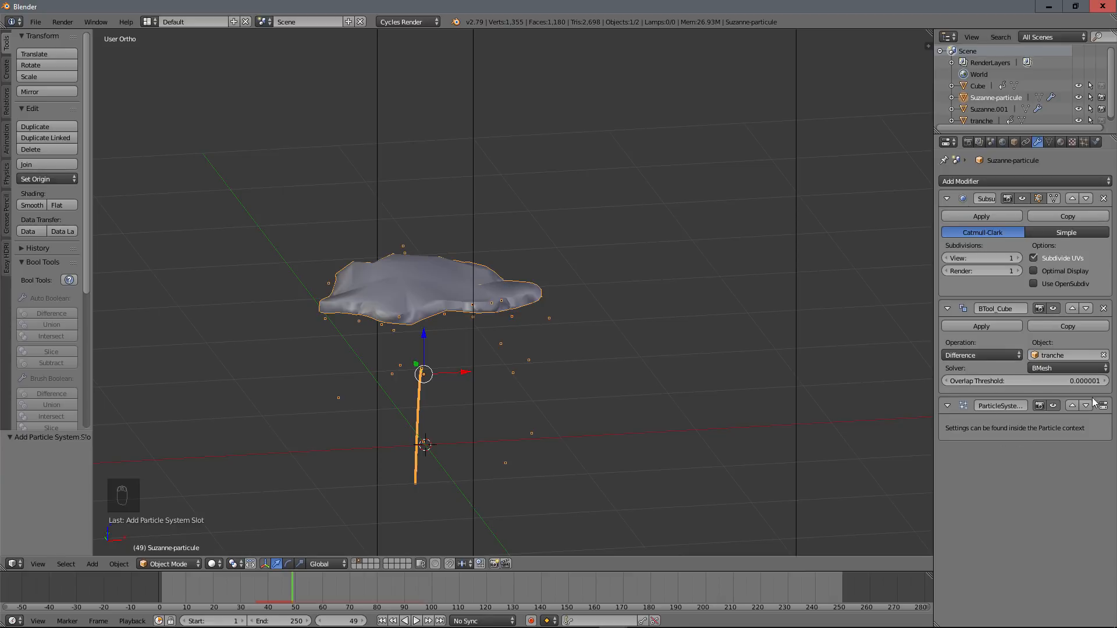
click(1080, 141)
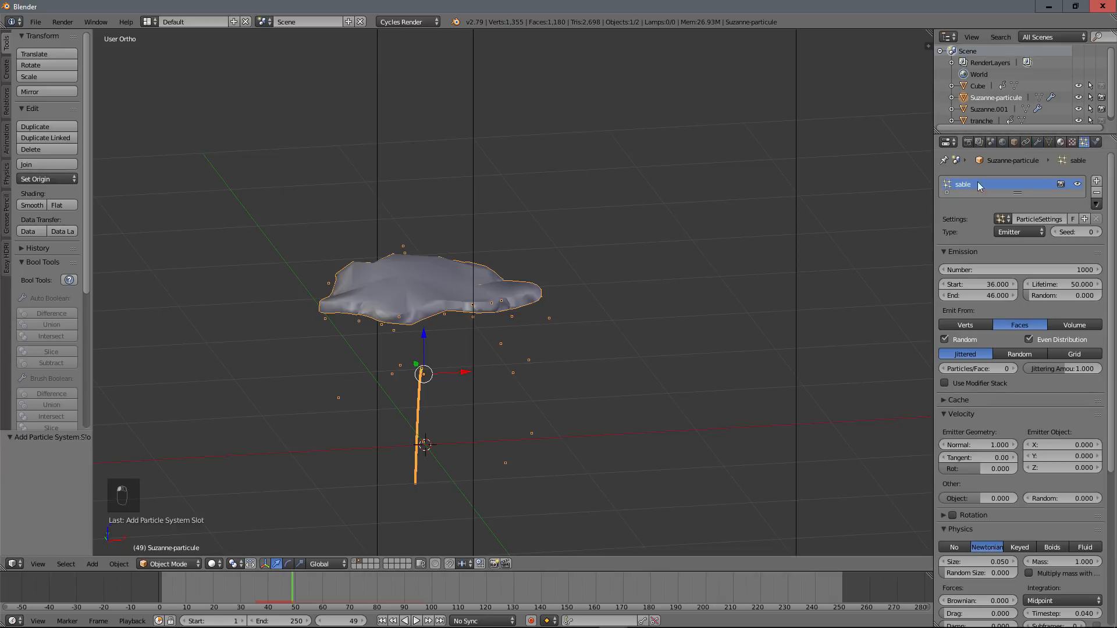
click(944, 384)
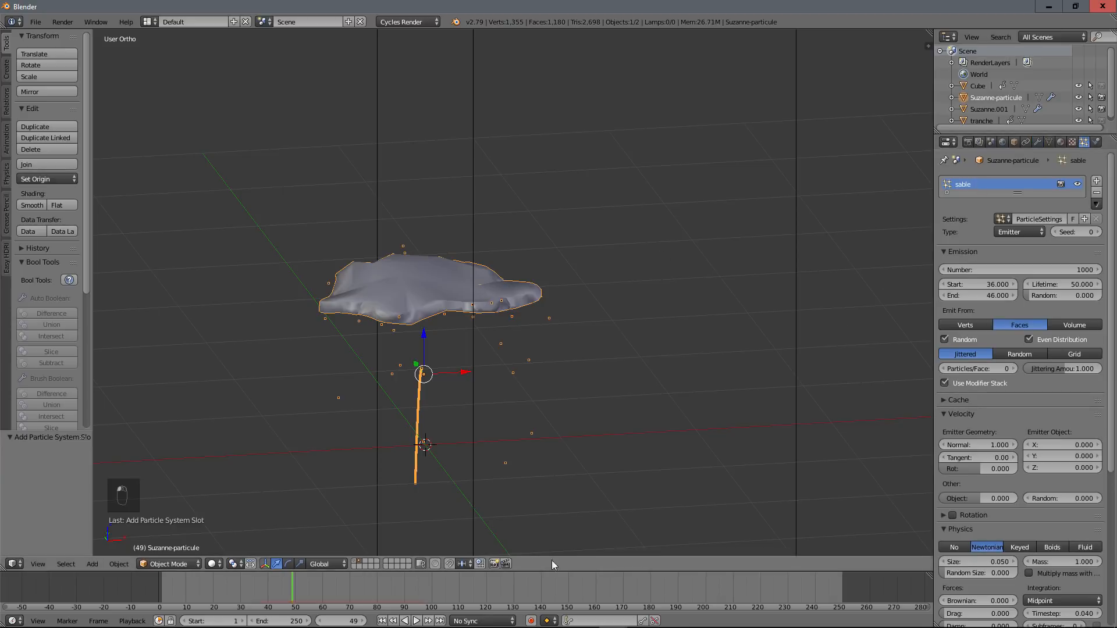
Step: Scrub to frame 52 to preview the particles over the slice, and set the particle Number to 5000
drag(193, 585, 299, 598)
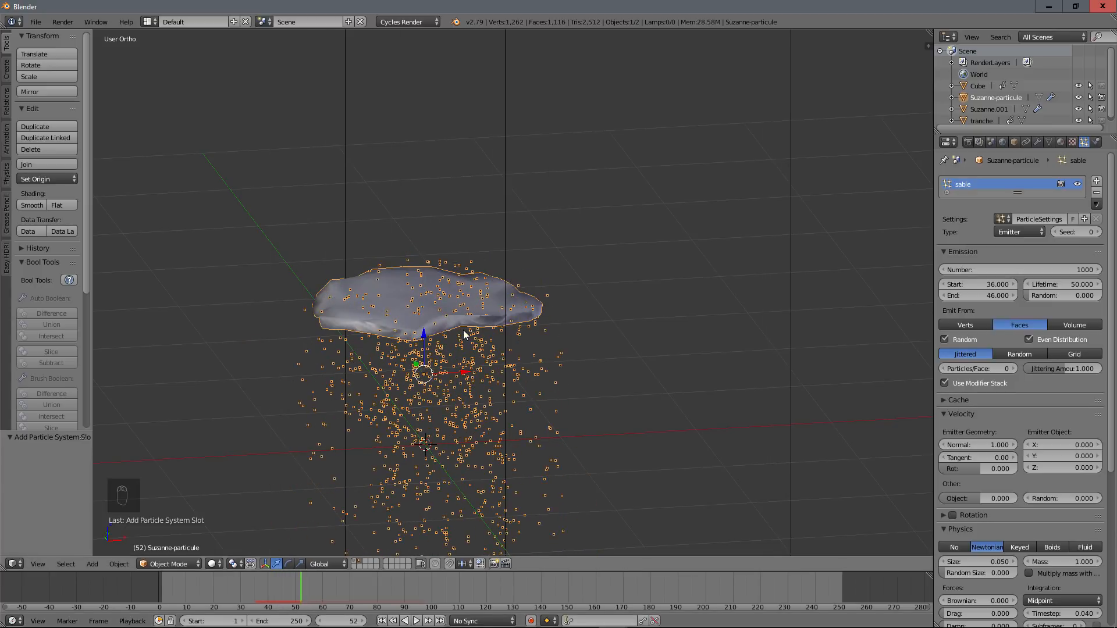
scroll(449, 420, down, 4)
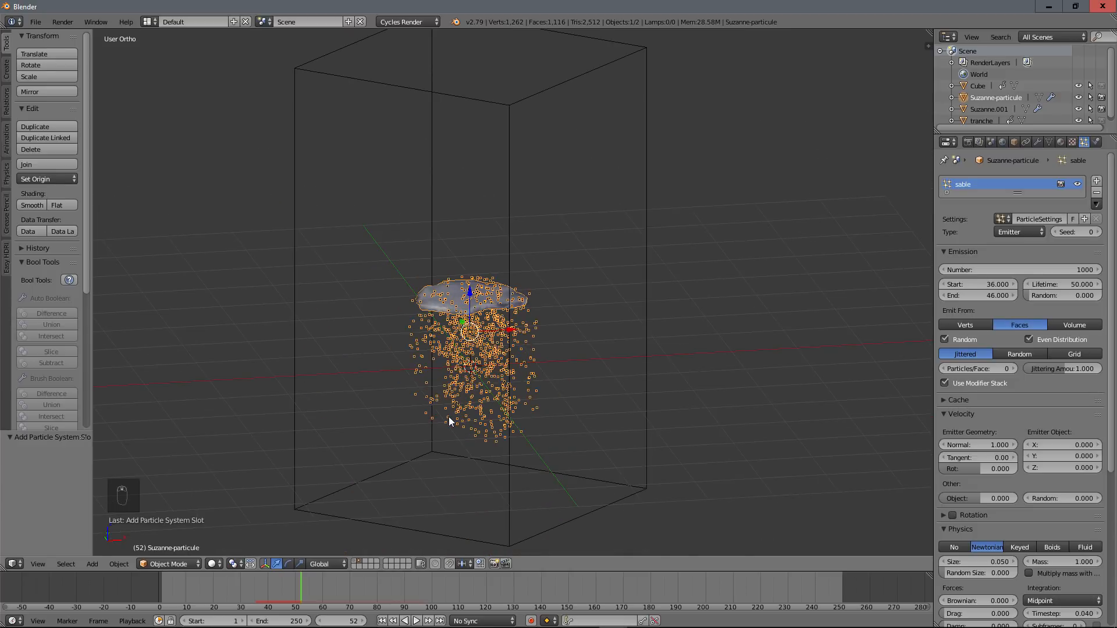
click(1067, 269)
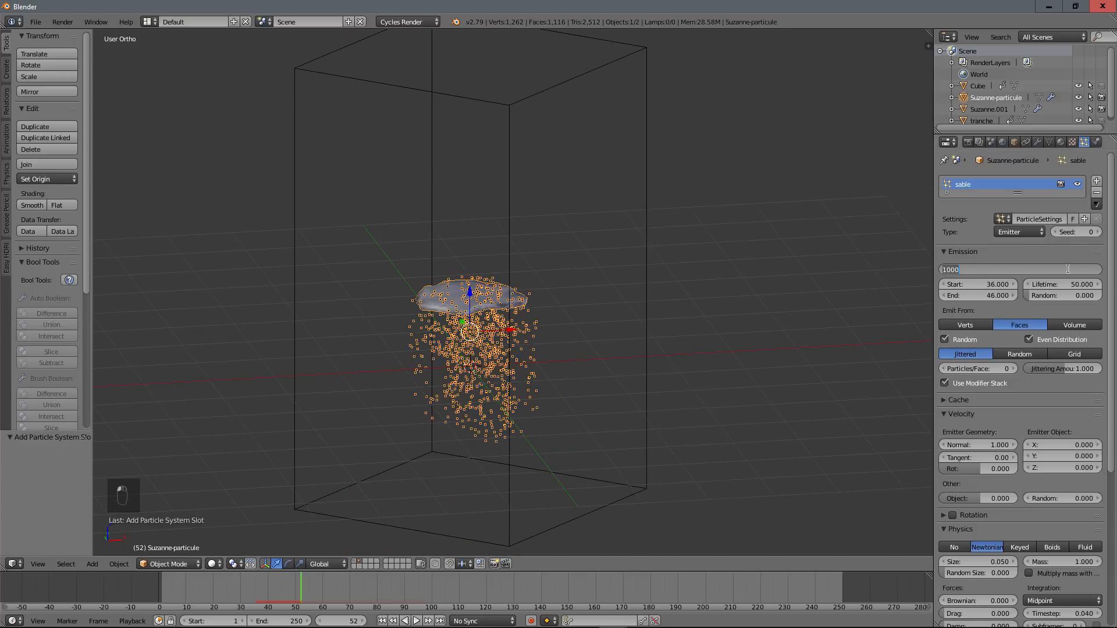
text(5000)
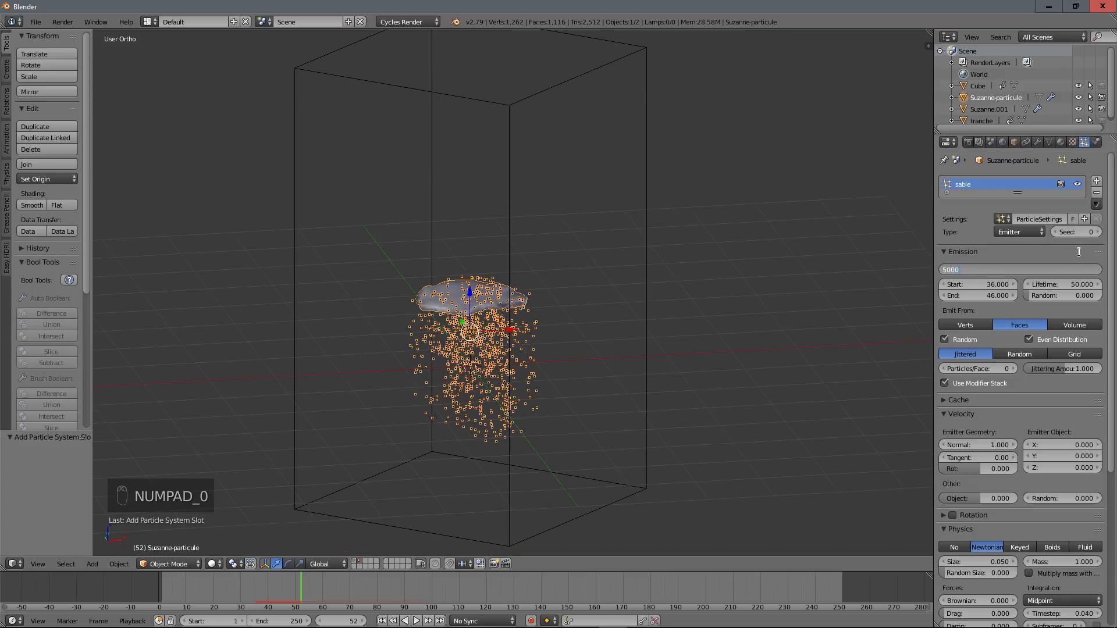
key(Return)
scroll(653, 355, up, 2)
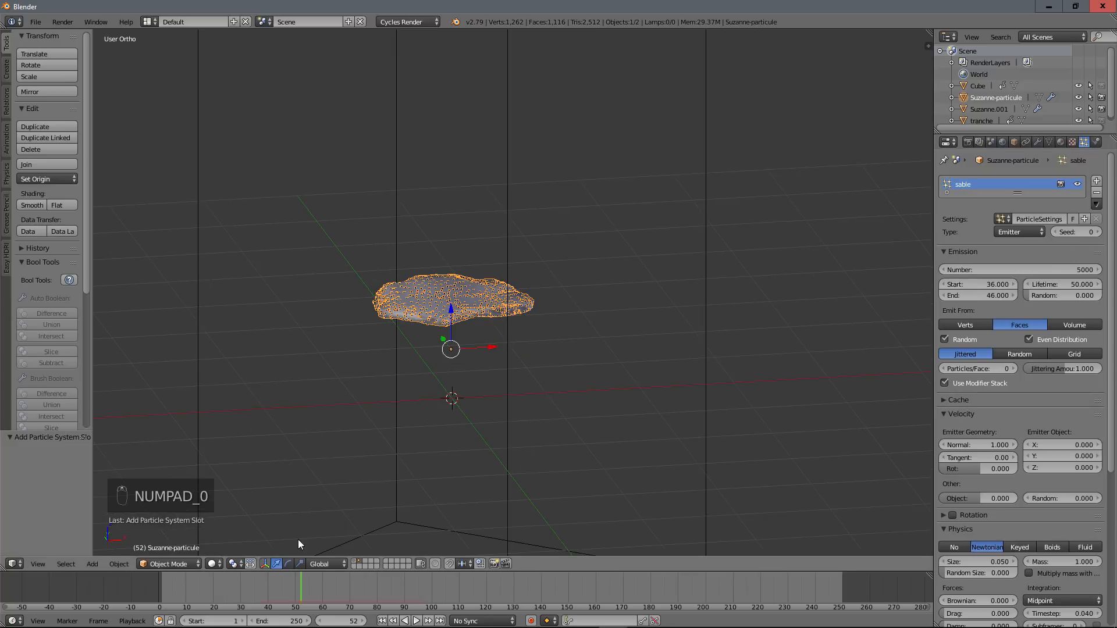
Step: Return to frame 1, set the Normal emission velocity to 0, and emit the particles from Volume
mouse_move(162, 581)
mouse_down()
mouse_move(327, 582)
mouse_move(163, 578)
mouse_up()
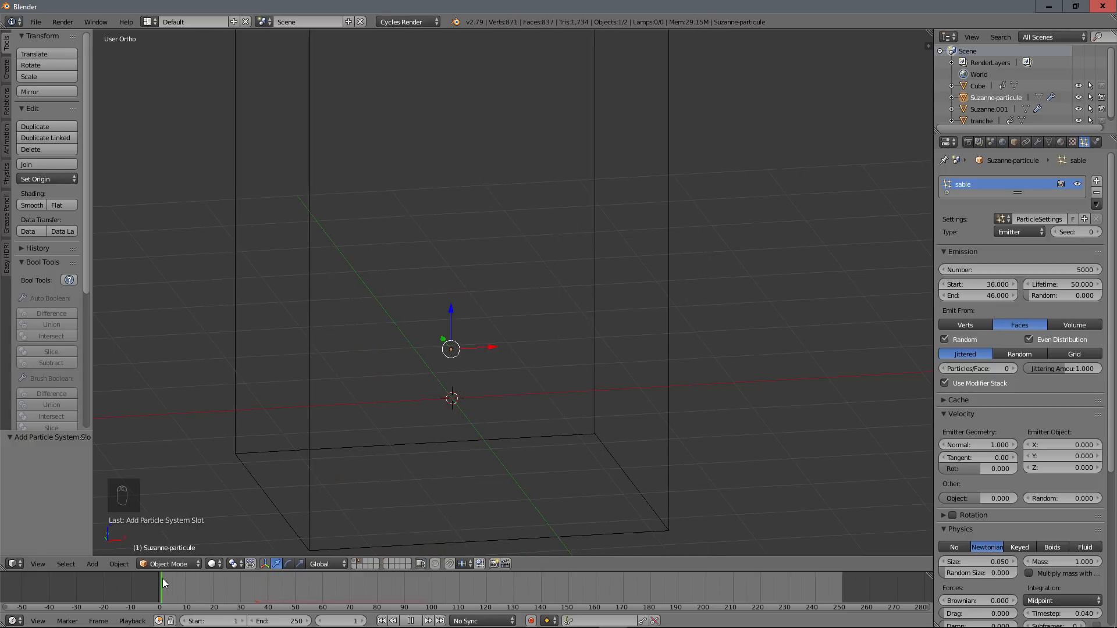
click(989, 447)
text(0)
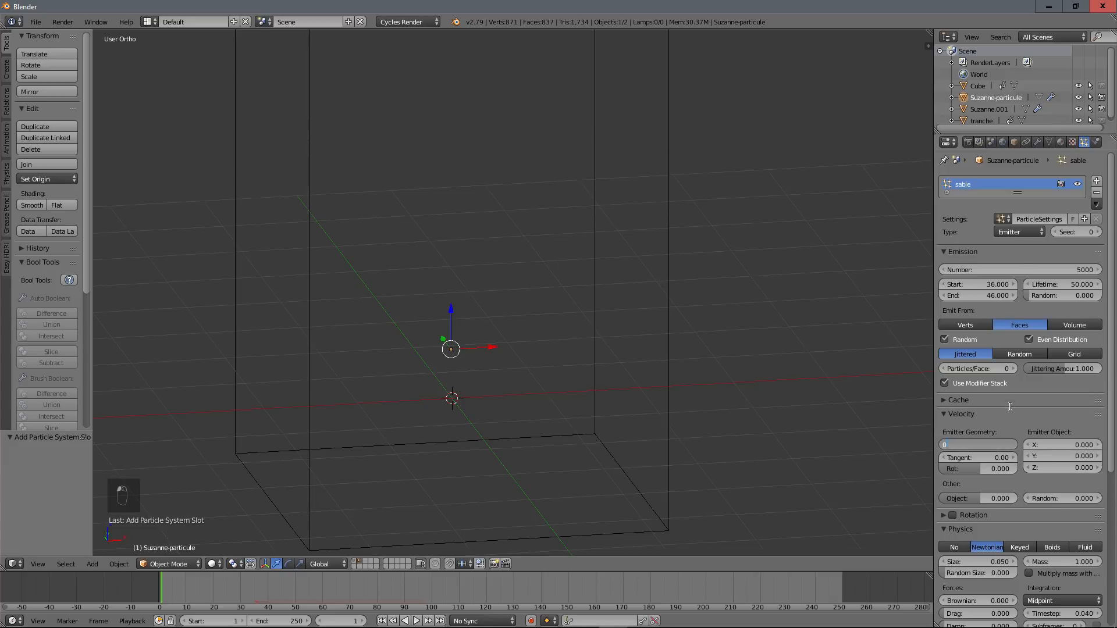
key(Return)
click(1070, 327)
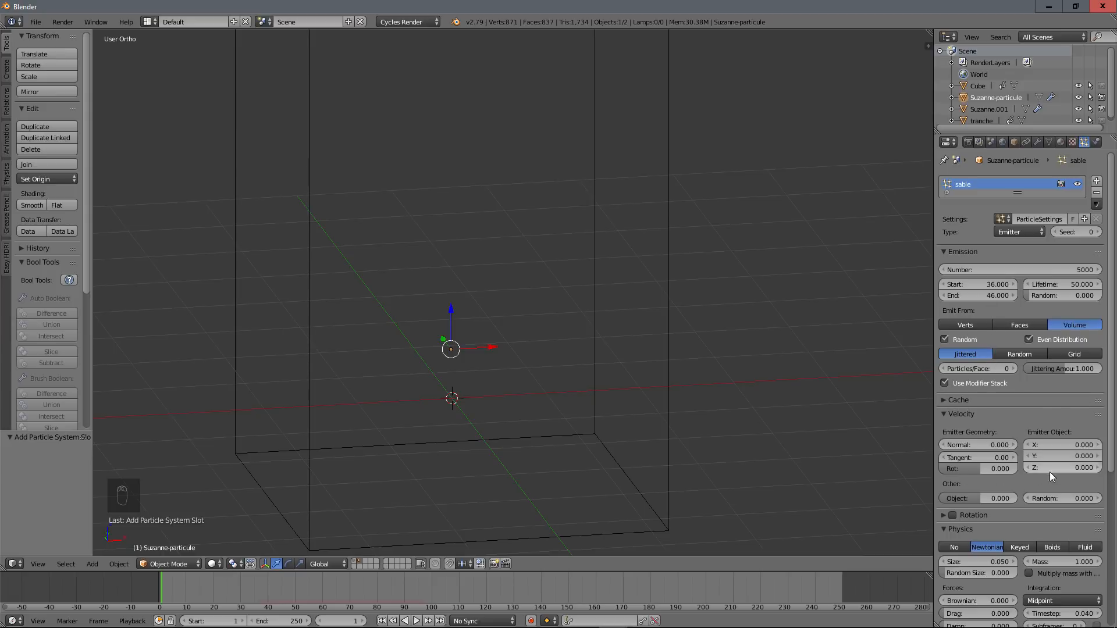
Step: Set the Emitter Object Z velocity to 0.5 and preview the animation to check how the particles fall
click(1067, 467)
text(0.5)
key(Return)
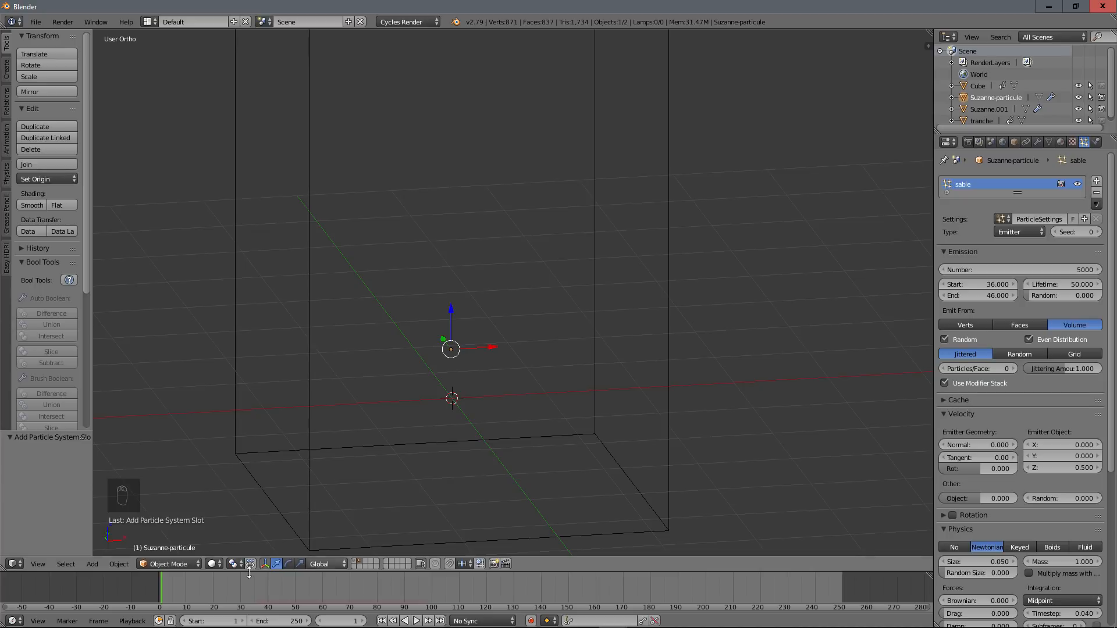
key(alt+a)
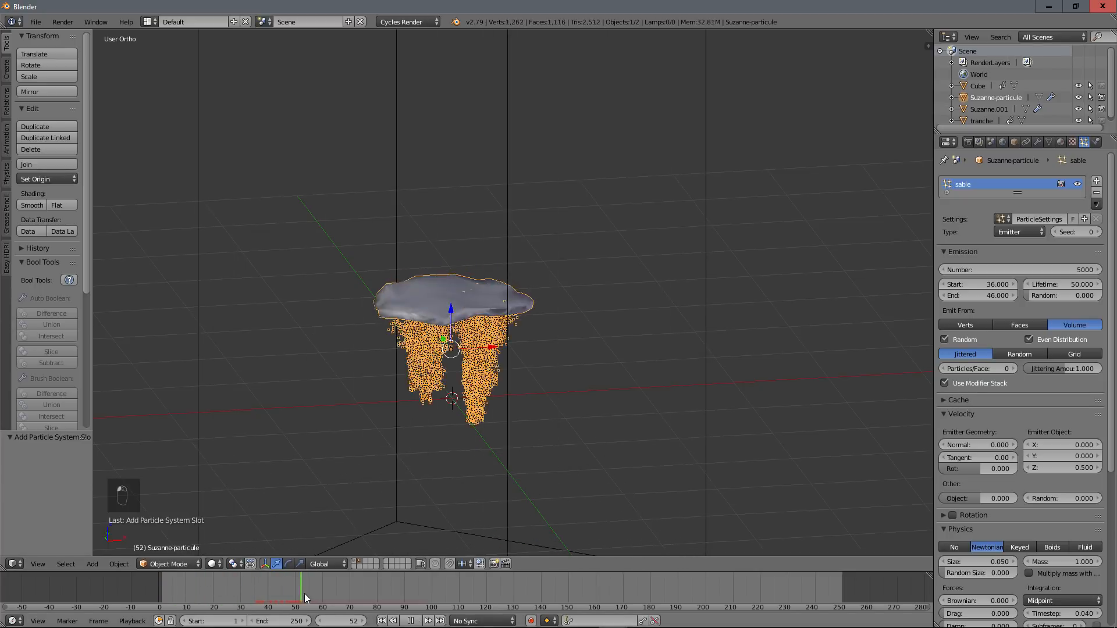
mouse_move(302, 593)
mouse_down()
mouse_move(163, 591)
mouse_move(294, 589)
mouse_up()
key(alt+a)
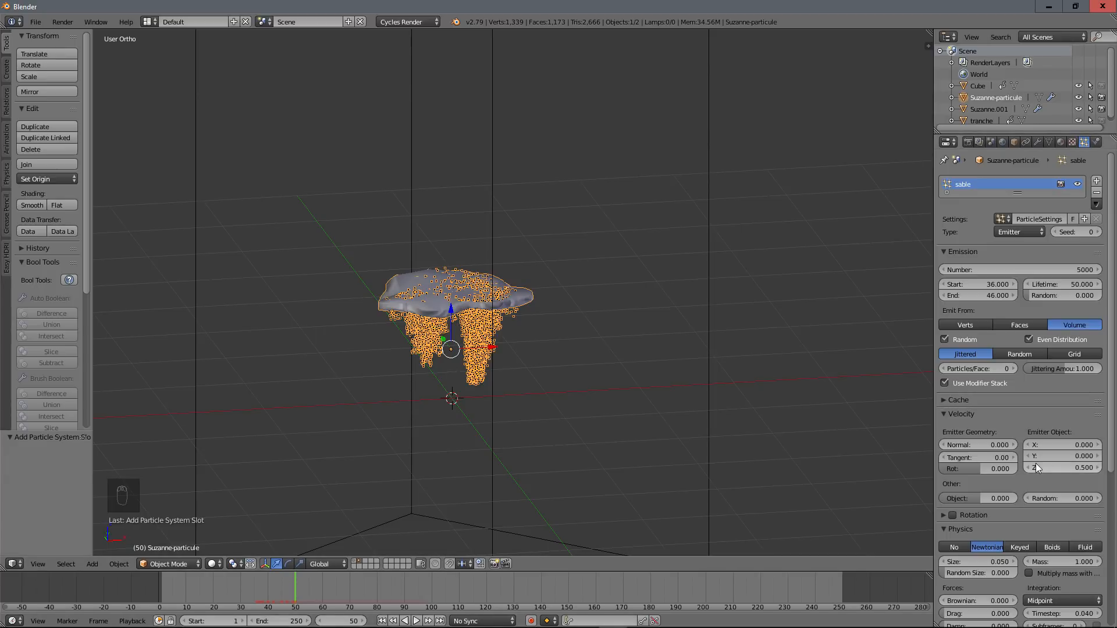
click(232, 593)
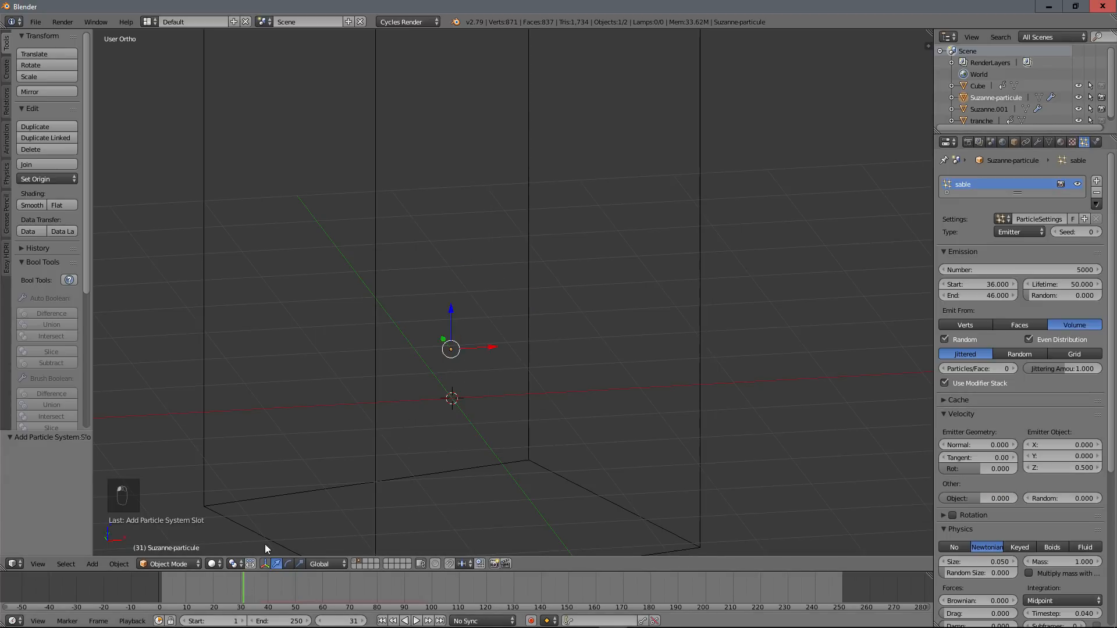
key(alt+a)
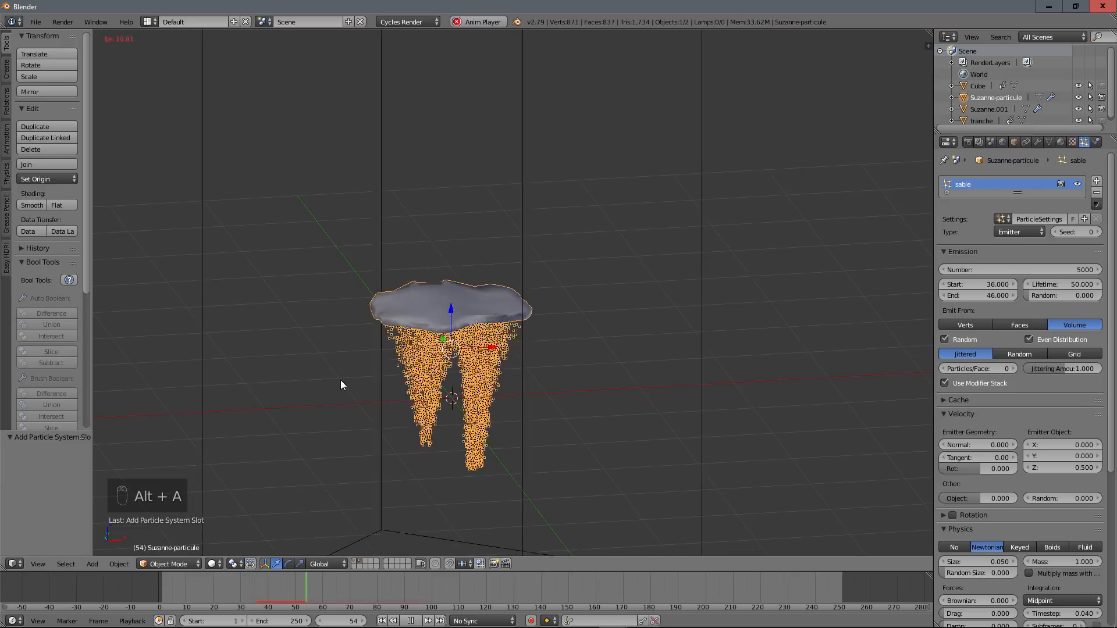
key(Escape)
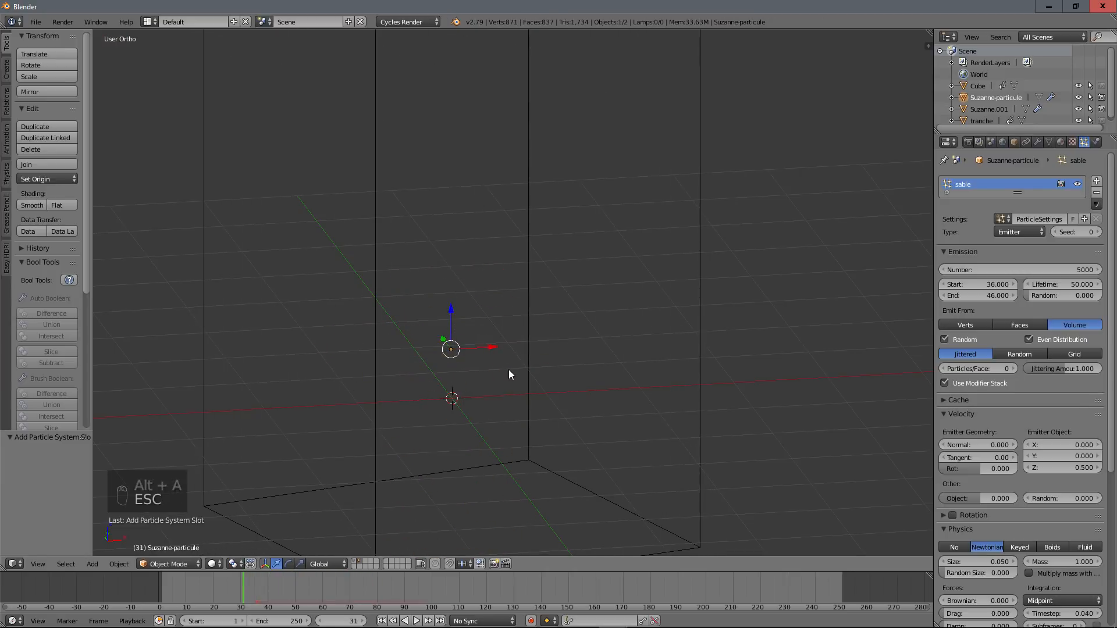
Step: Set the scene's Z gravity to -1 and play the animation from frame 1 to check the slower fall
click(990, 142)
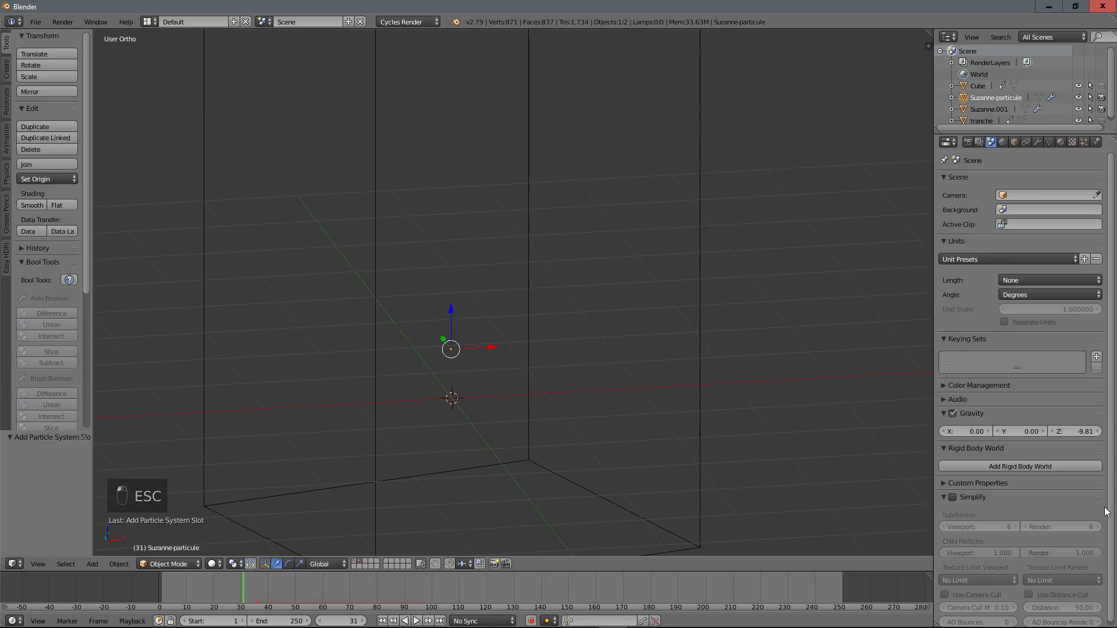
click(1077, 431)
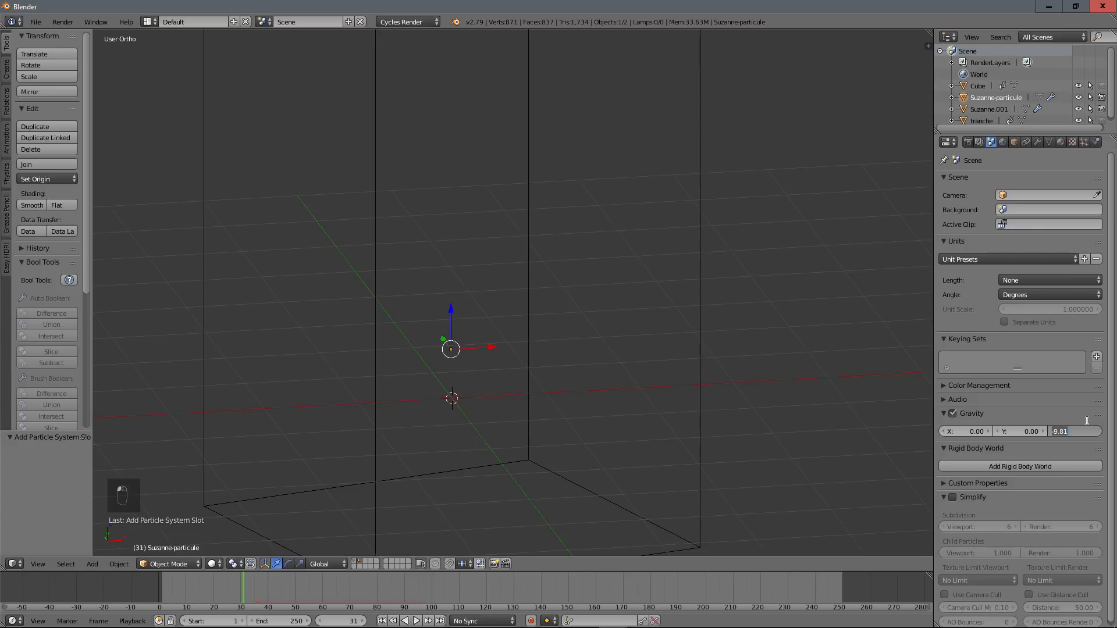
key(BackSpace)
key(Return)
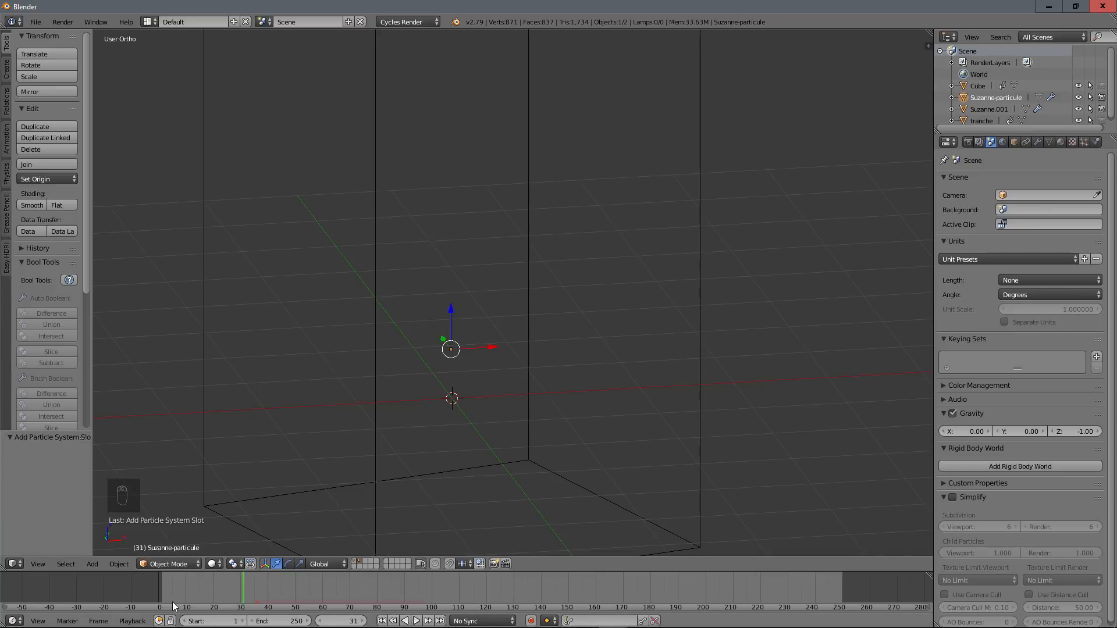
click(161, 586)
key(alt+a)
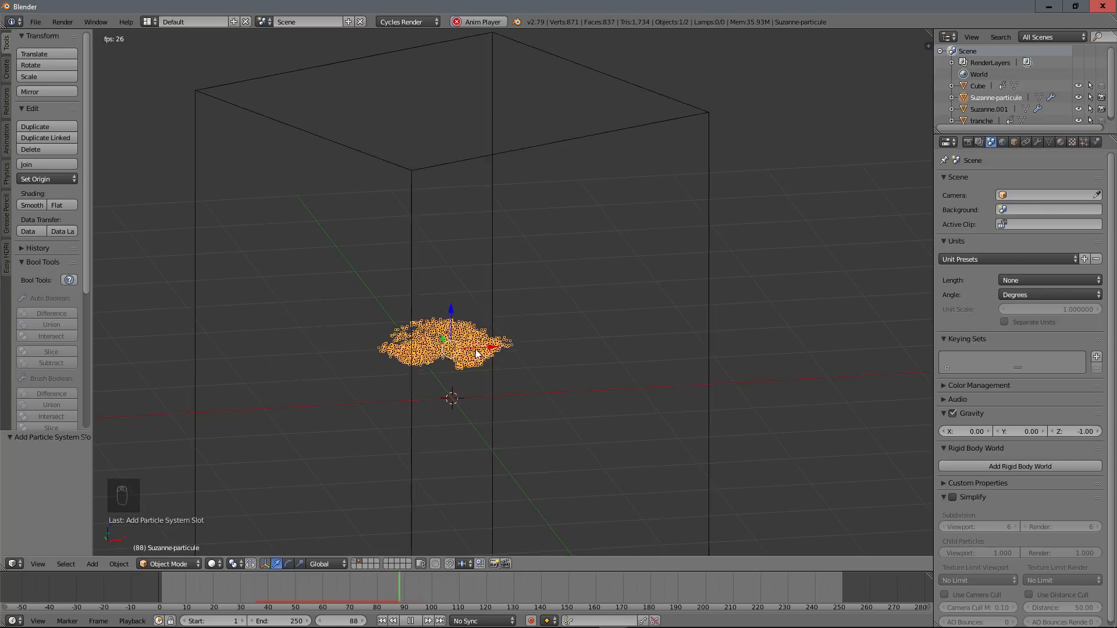
key(Escape)
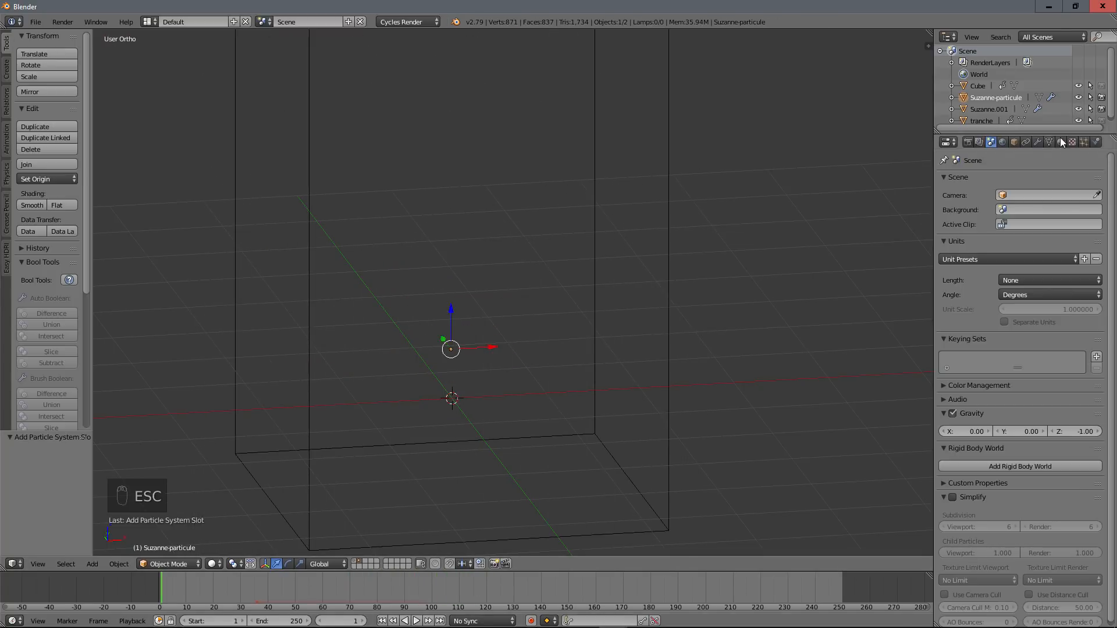
Step: Set the sable particles' distribution to Random and their Lifetime to 250
click(1082, 142)
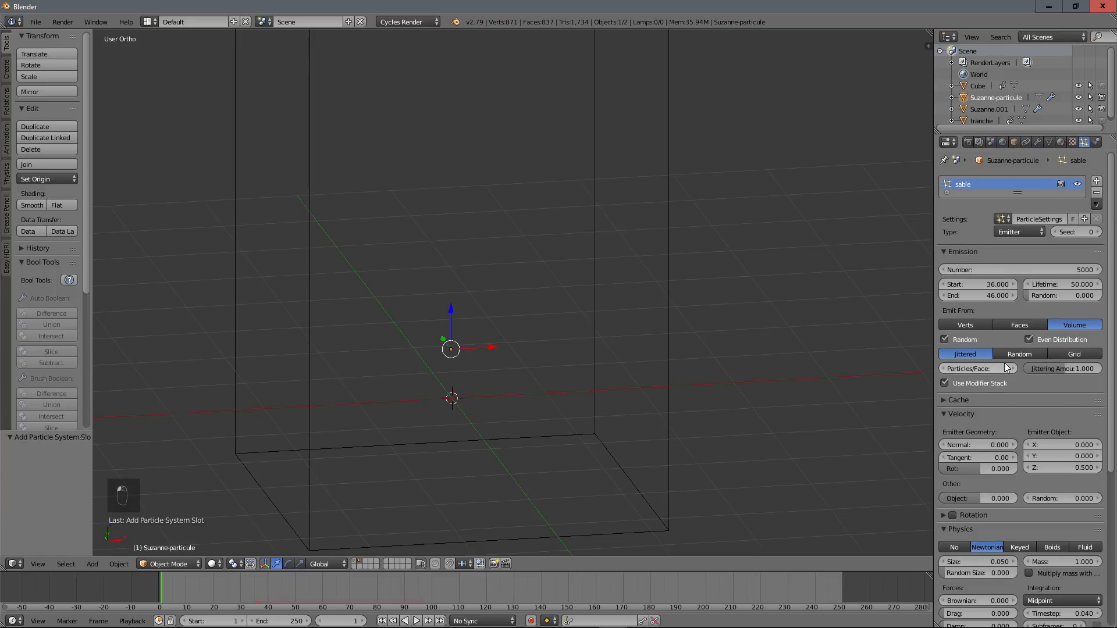
click(1022, 354)
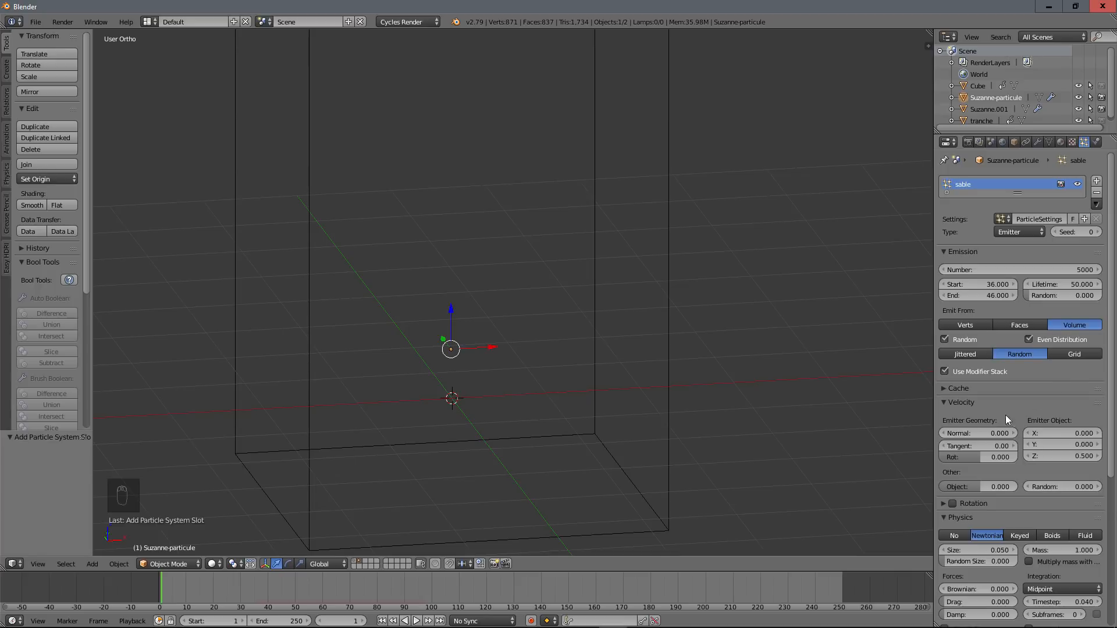
click(1076, 284)
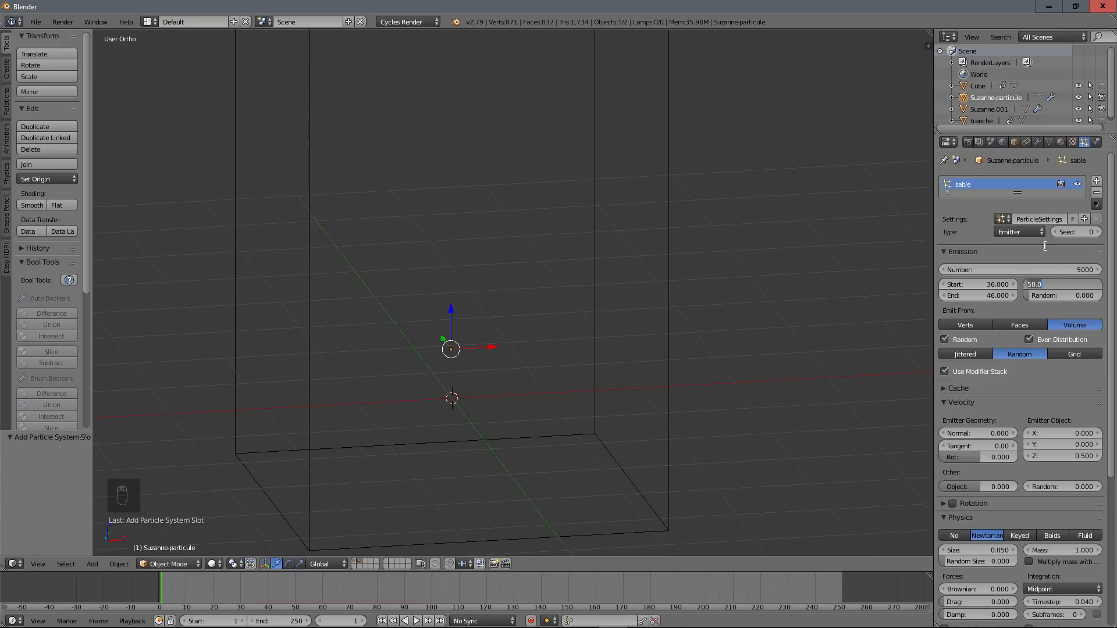
text(250)
key(Return)
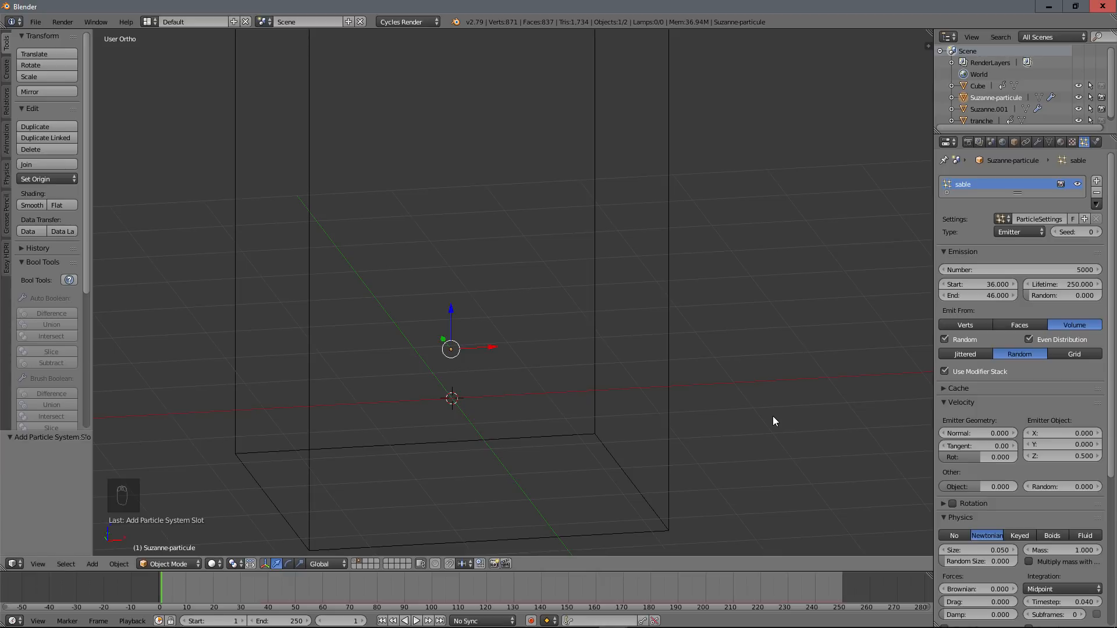
Step: Play the animation from frame 1 and examine the particles' movement relative to the slice
key(alt+a)
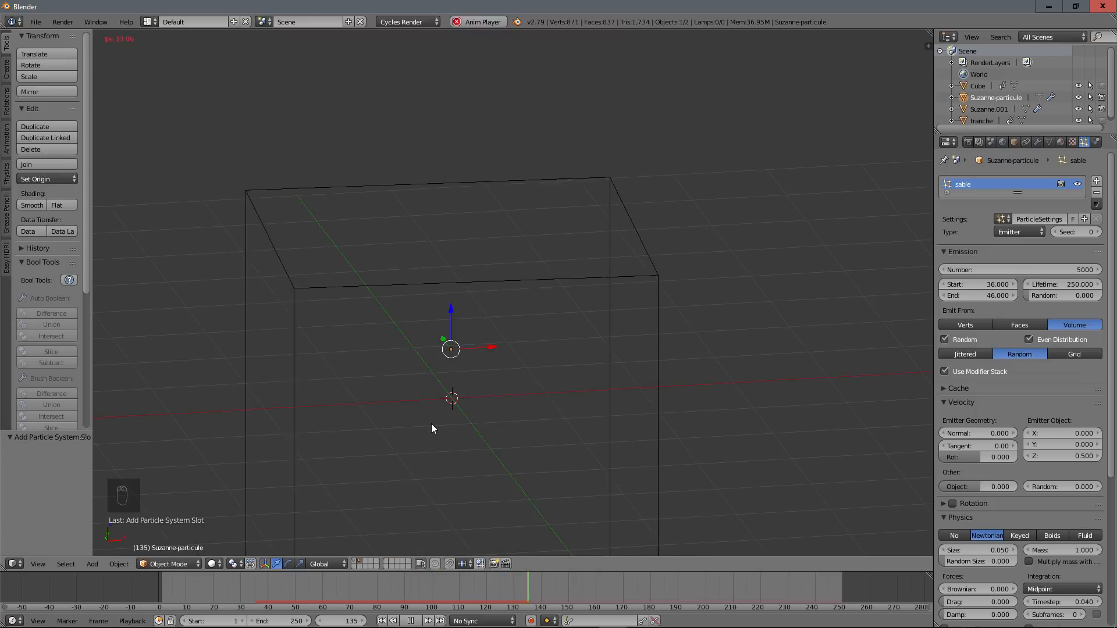
key(Escape)
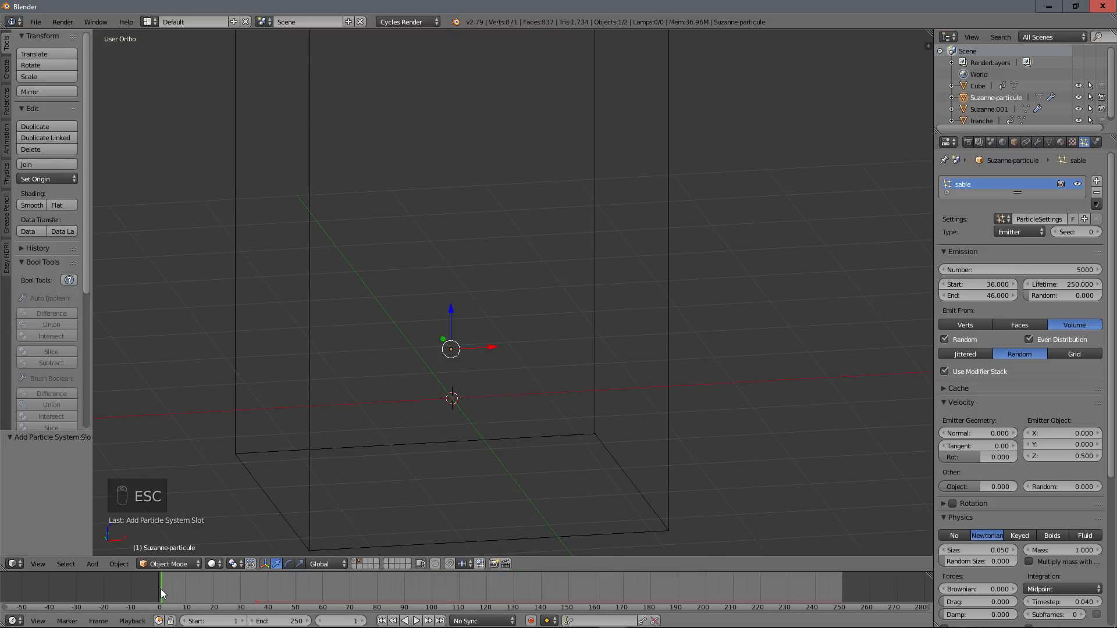
key(alt+a)
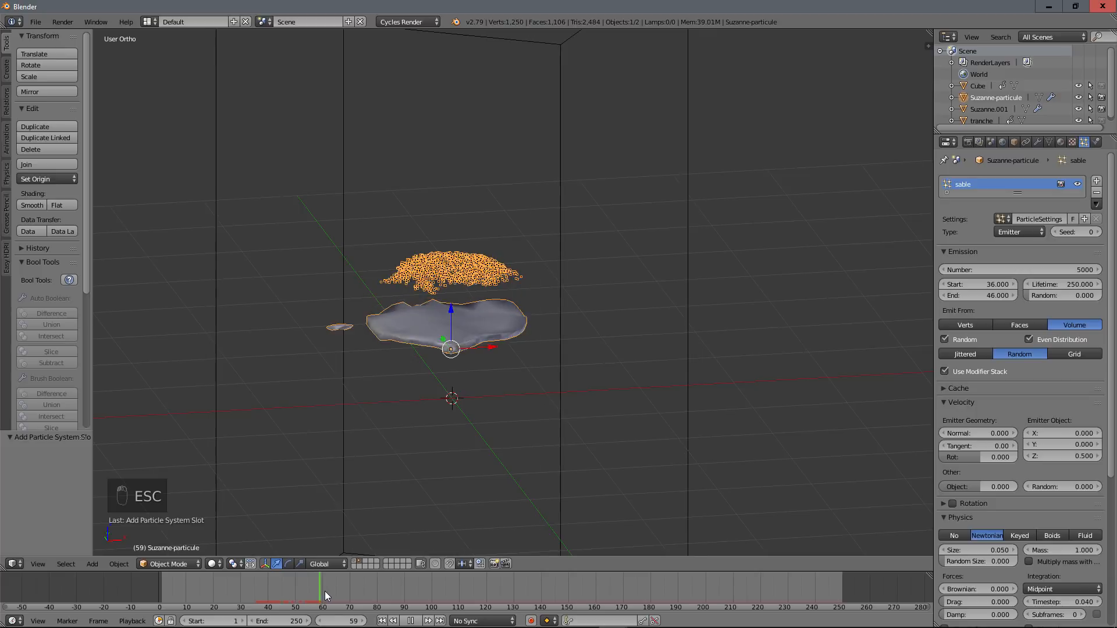
Step: Scrub the timeline to find the frame where the slice finishes crossing the head and set the sable emission End to 76
drag(325, 592, 287, 591)
key(alt+a)
click(993, 295)
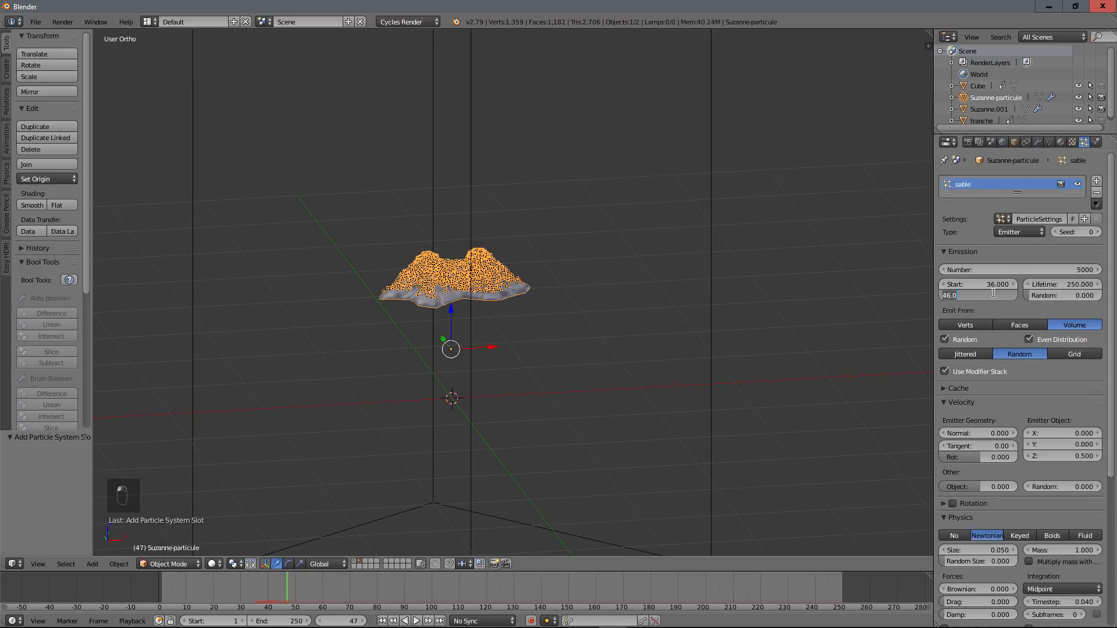
drag(289, 582, 368, 583)
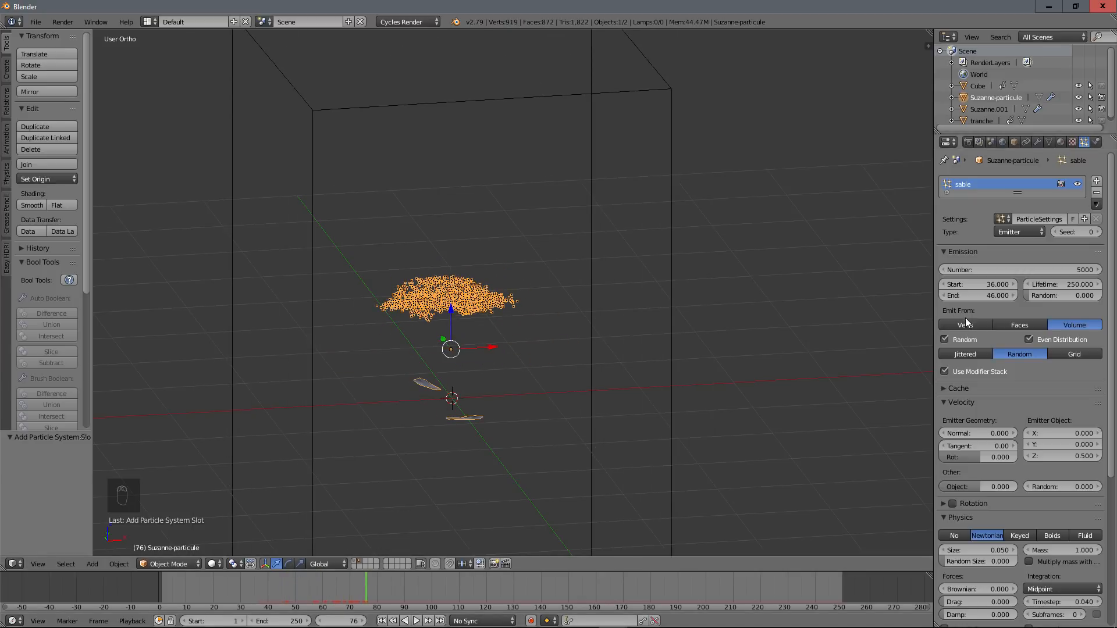
click(1002, 294)
text(76)
key(Return)
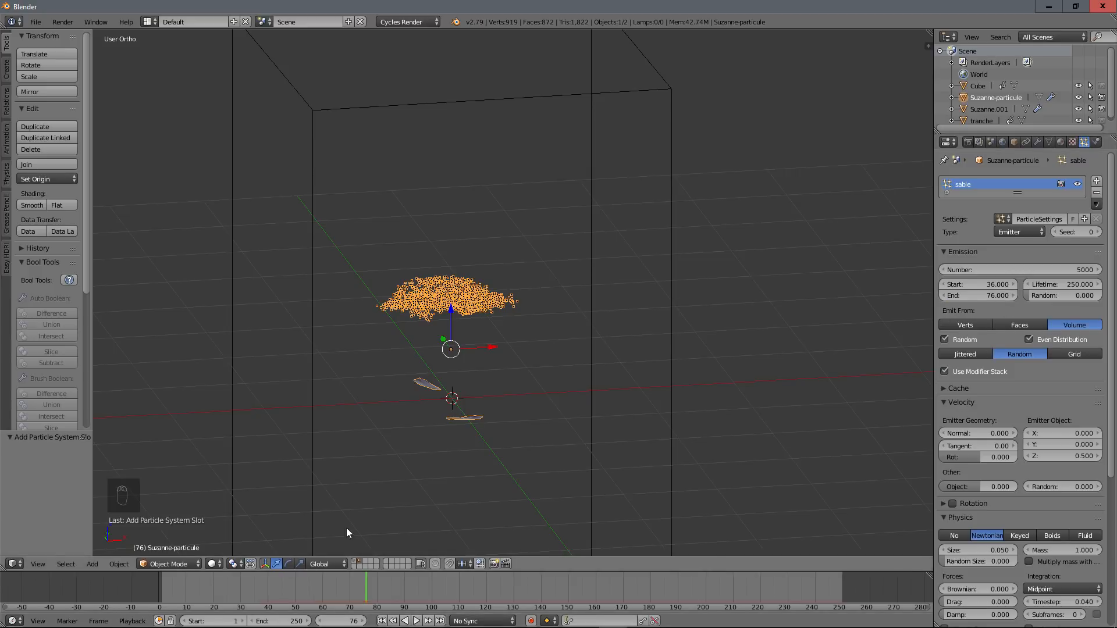
Step: Play the animation from frame 1 to check the longer particle emission against the slice's movement
click(162, 588)
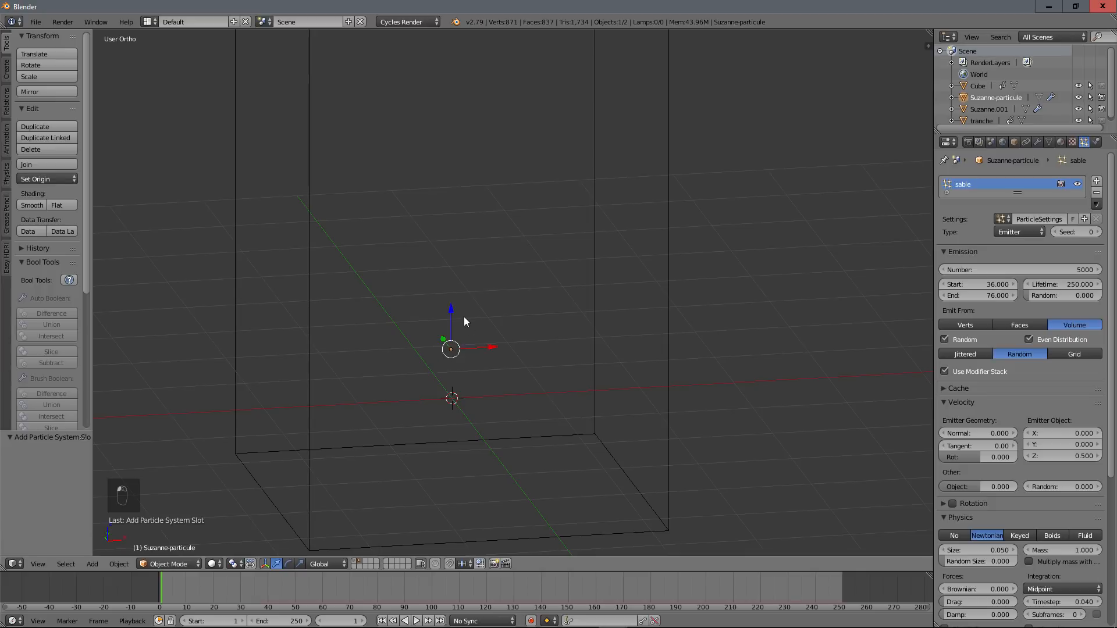
key(alt+a)
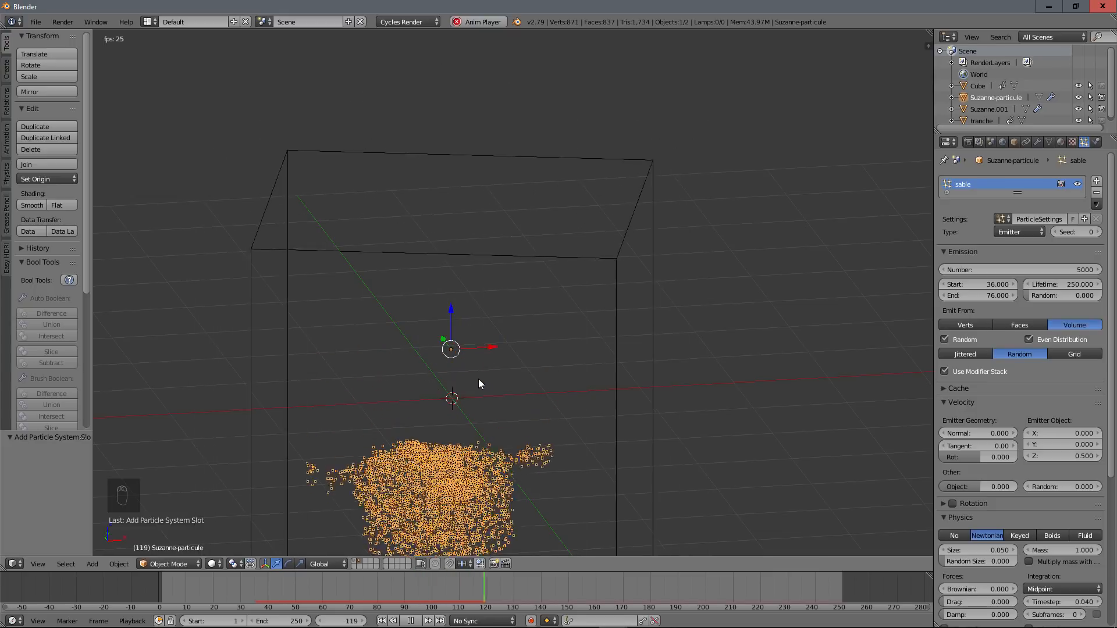
key(Escape)
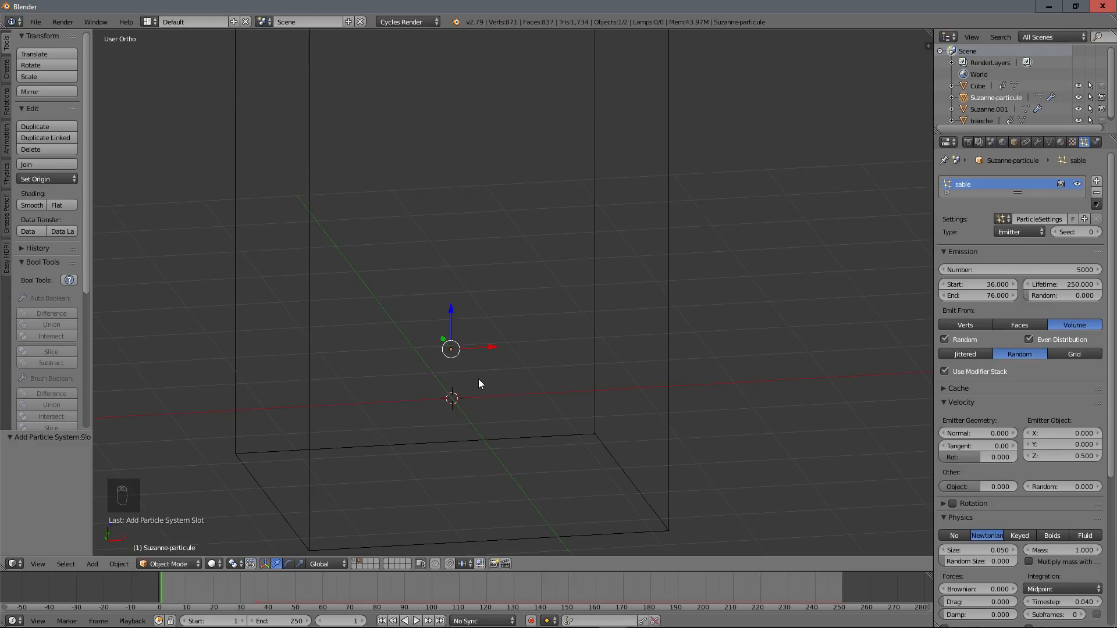
Step: Reset the 3D cursor to the world origin and add a Wind force field there
scroll(478, 379, down, 3)
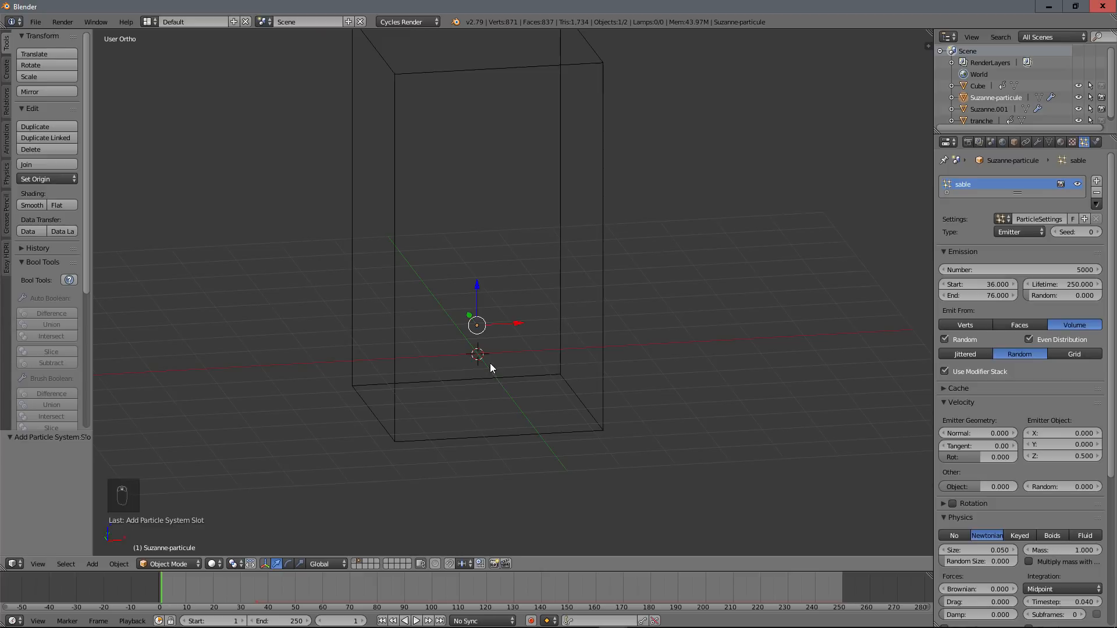
mouse_move(492, 349)
middle_down()
mouse_move(544, 369)
mouse_move(464, 386)
mouse_move(482, 355)
middle_up()
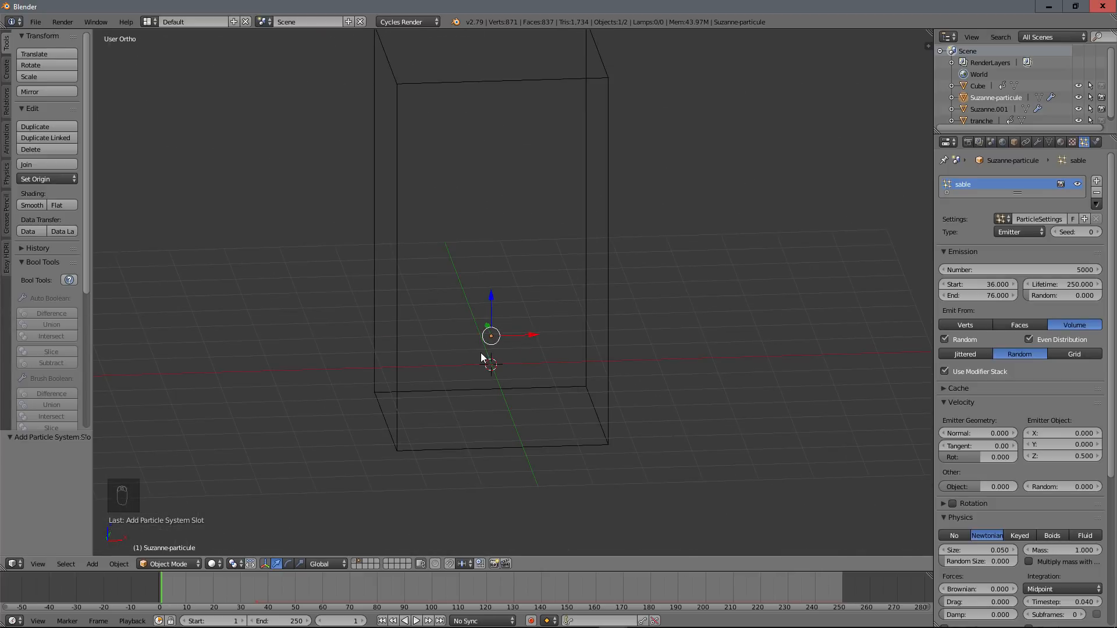
key(shift+c)
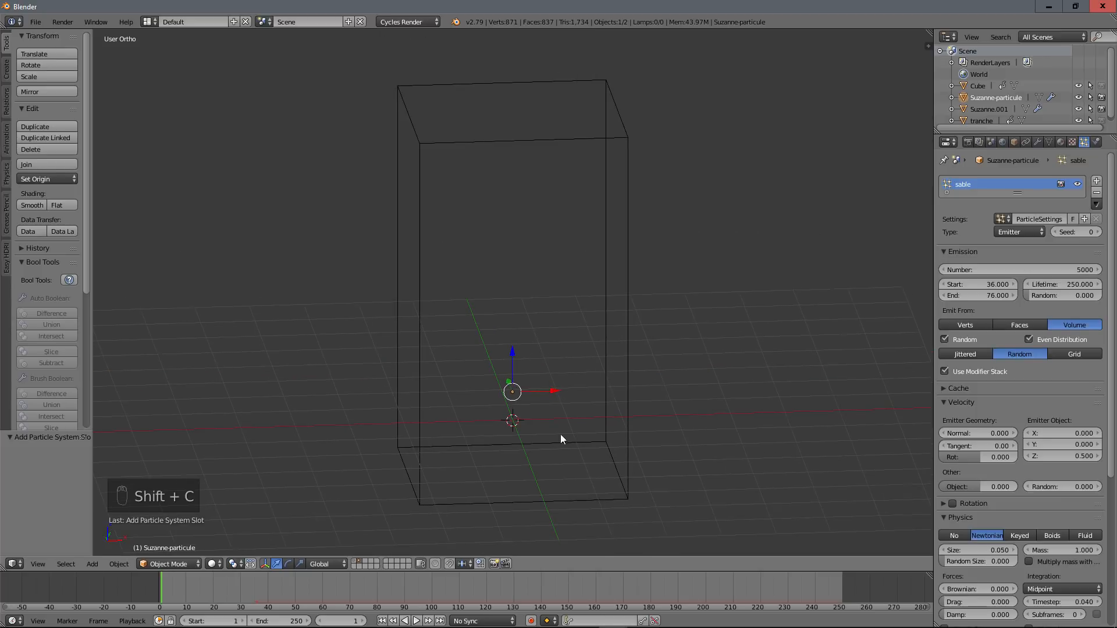
key(shift+a)
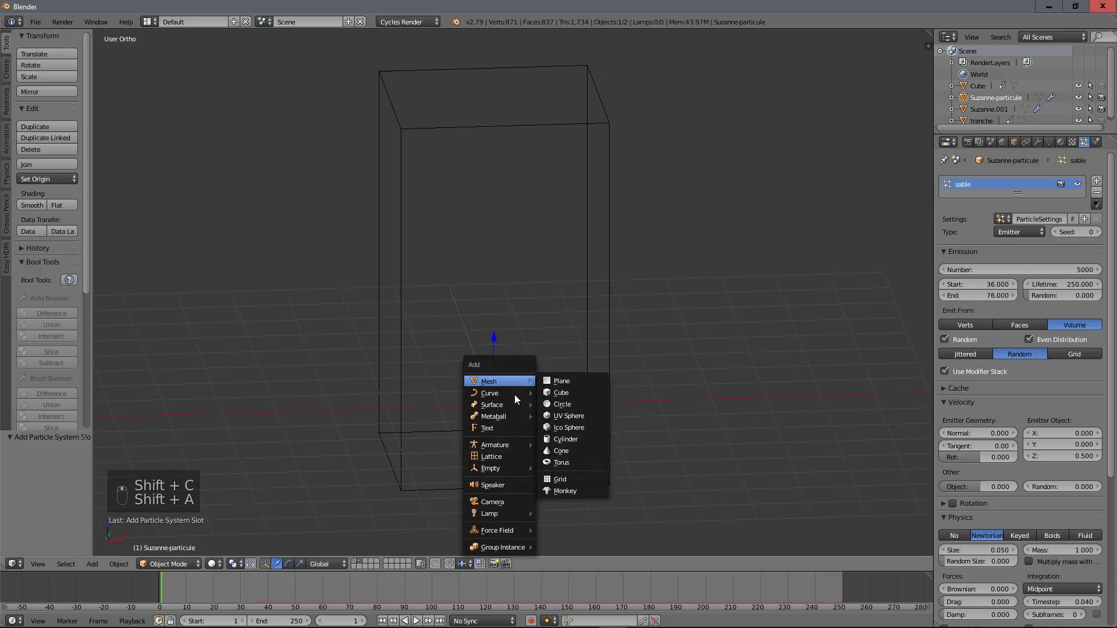
mouse_move(511, 530)
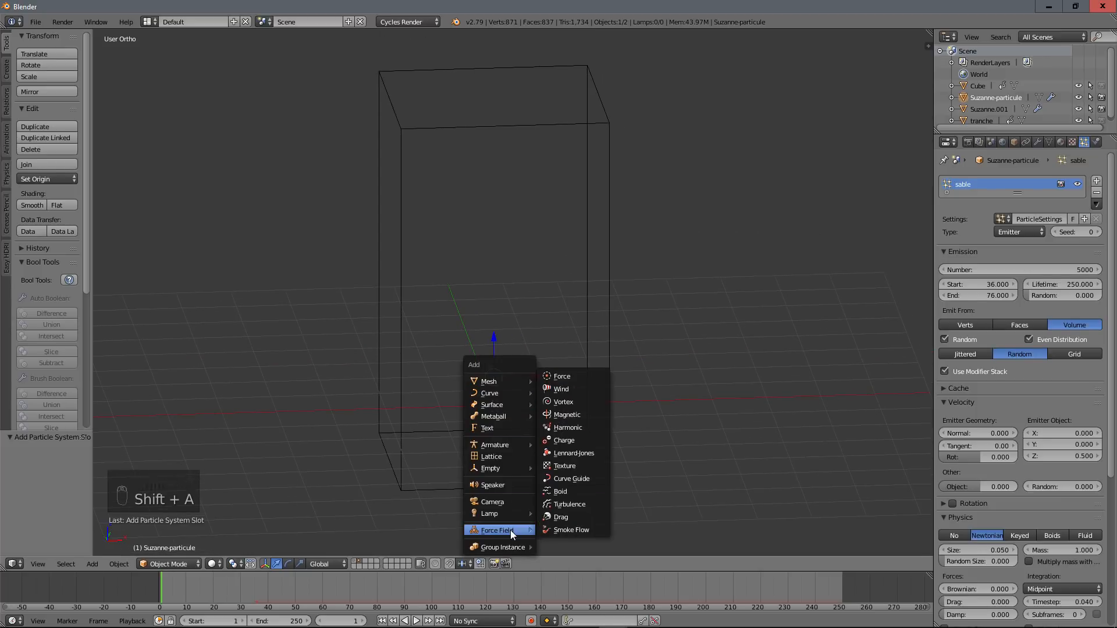
click(563, 389)
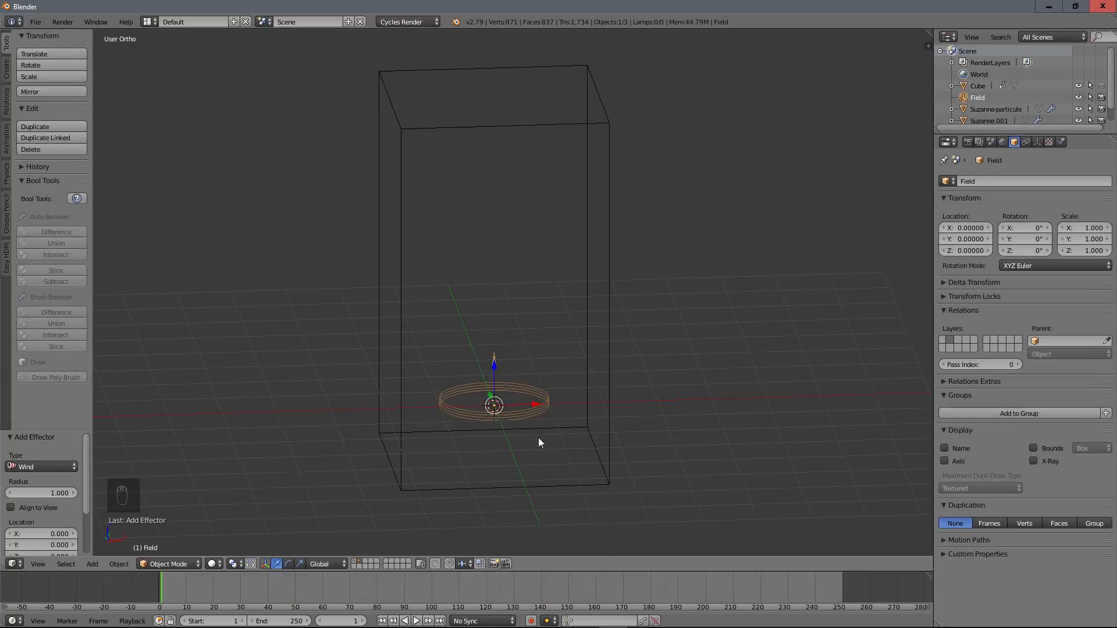
Step: Play the animation to check how the upward-pointing wind field affects the particles
mouse_move(494, 466)
middle_down()
mouse_move(533, 458)
mouse_move(500, 455)
middle_up()
scroll(496, 440, up, 3)
scroll(503, 471, down, 2)
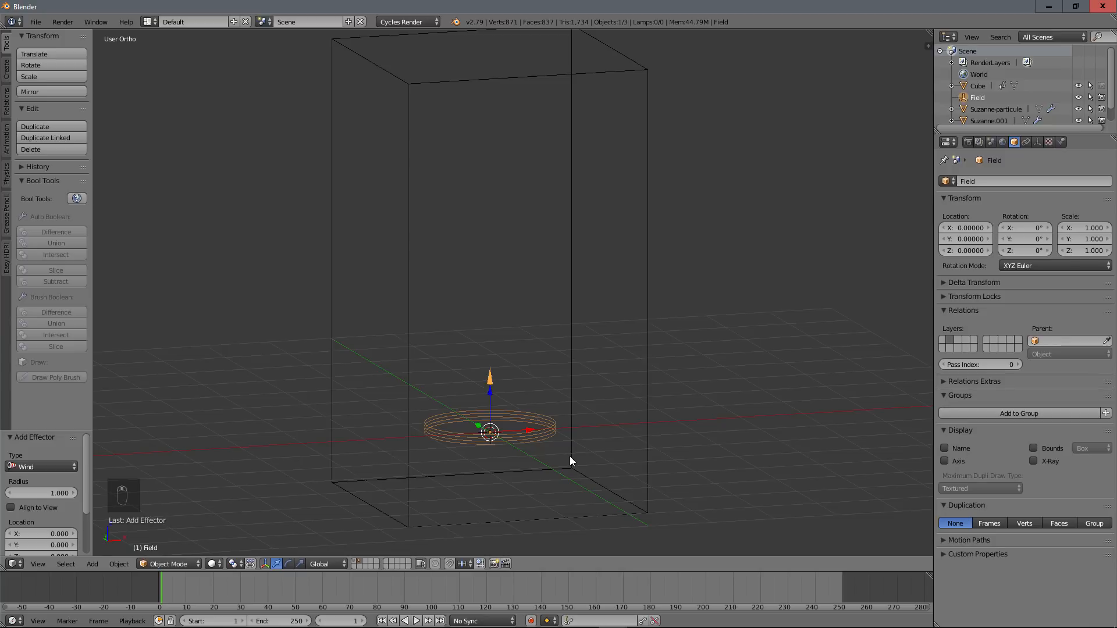
key(alt+a)
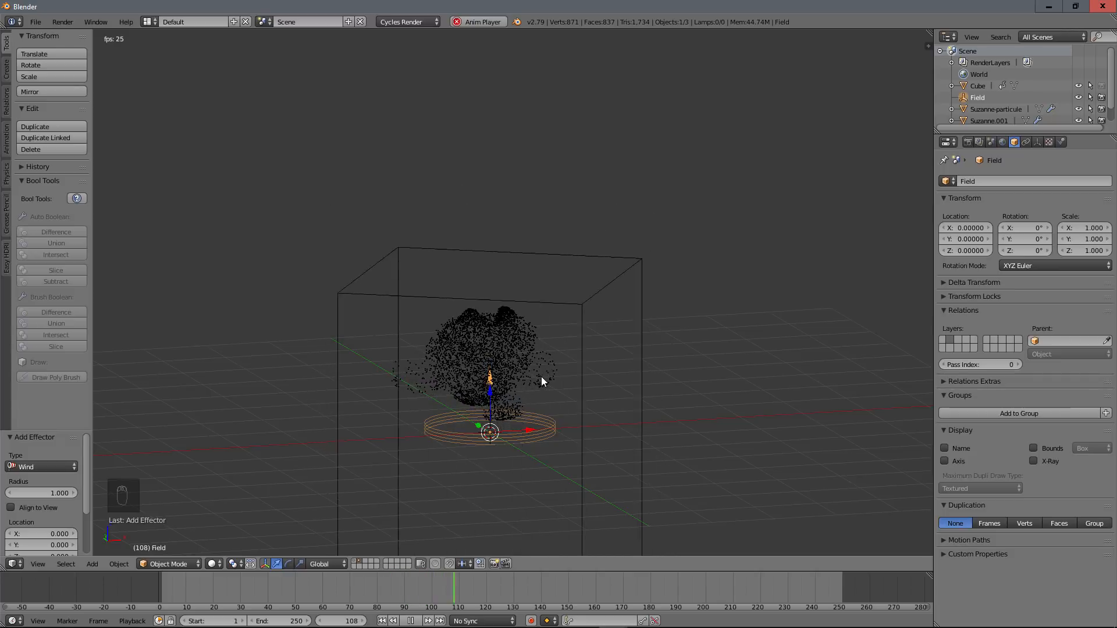
key(Escape)
Step: Rotate the wind field 90° around the Y axis so that it blows sideways
middle_drag(505, 388, 486, 392)
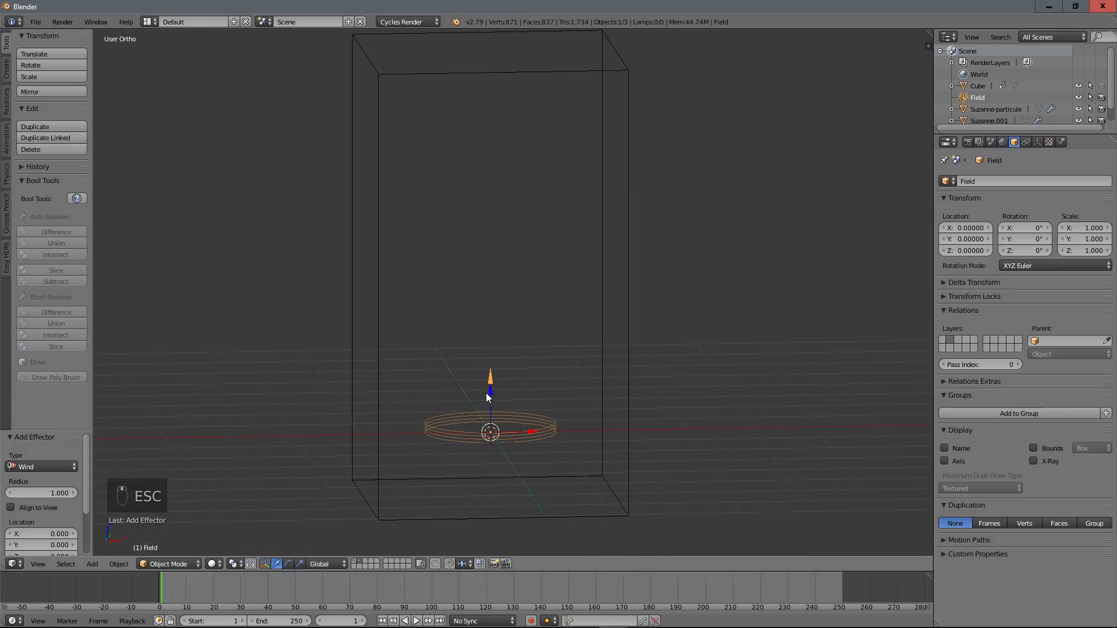
scroll(489, 395, down, 2)
key(r)
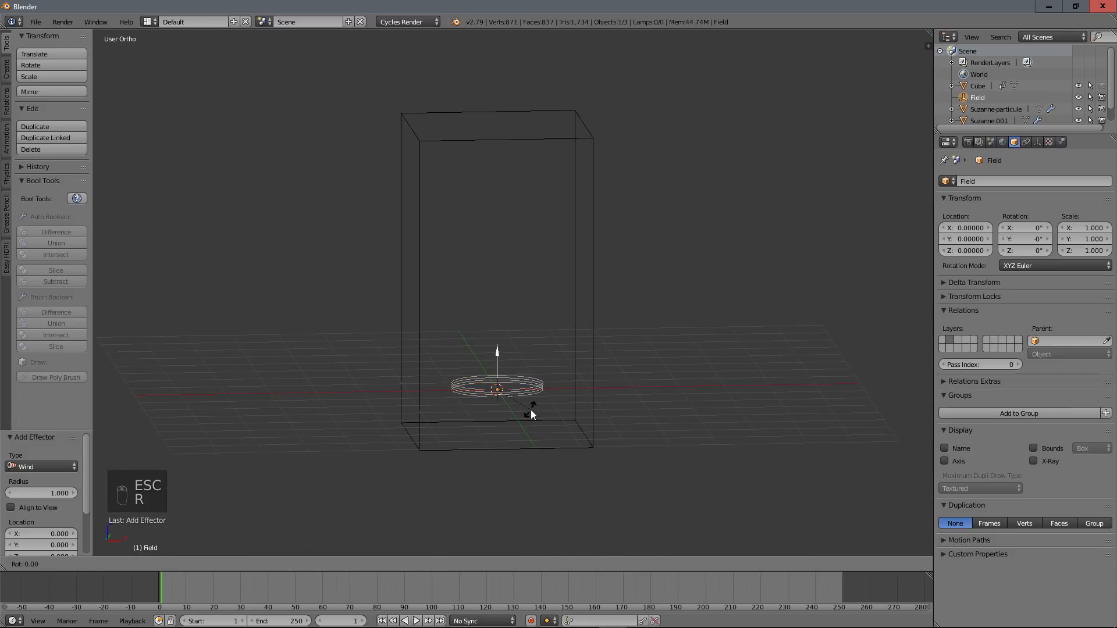
text(y)
text(90)
key(Return)
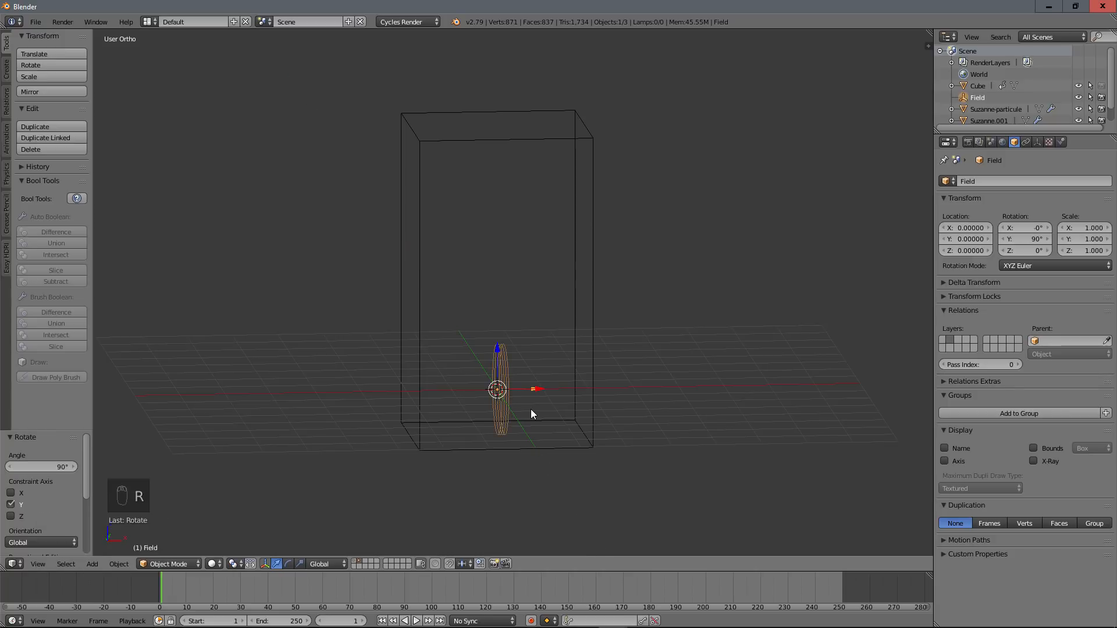
Step: Move the wind field to about -3.72 on X and 0.97 on Z, and preview the animation
key(g)
key(x)
click(369, 415)
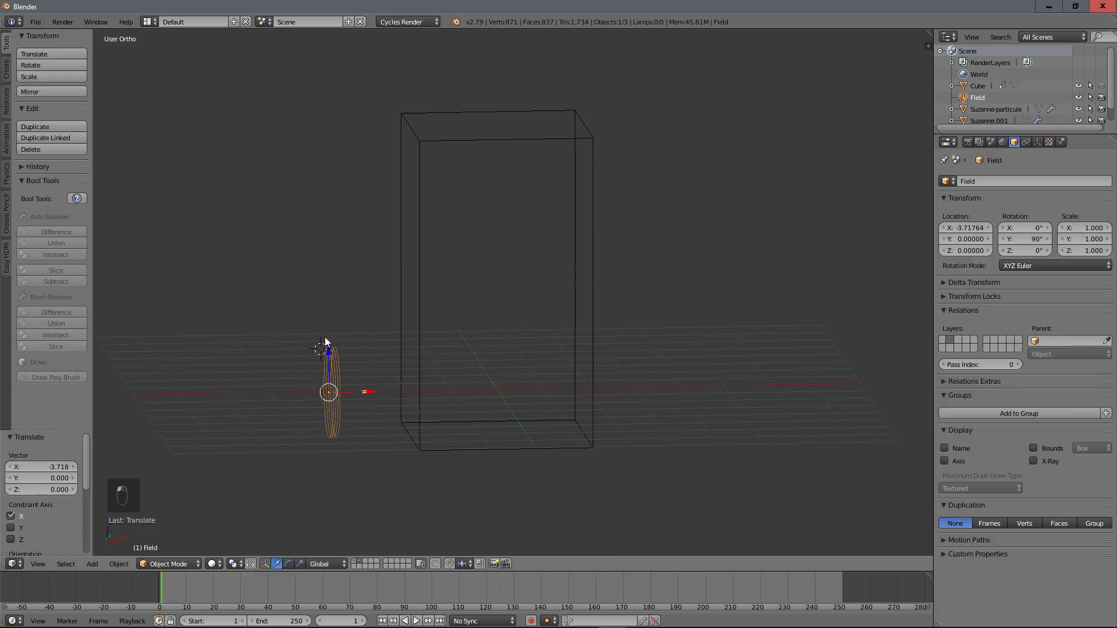
drag(327, 350, 328, 307)
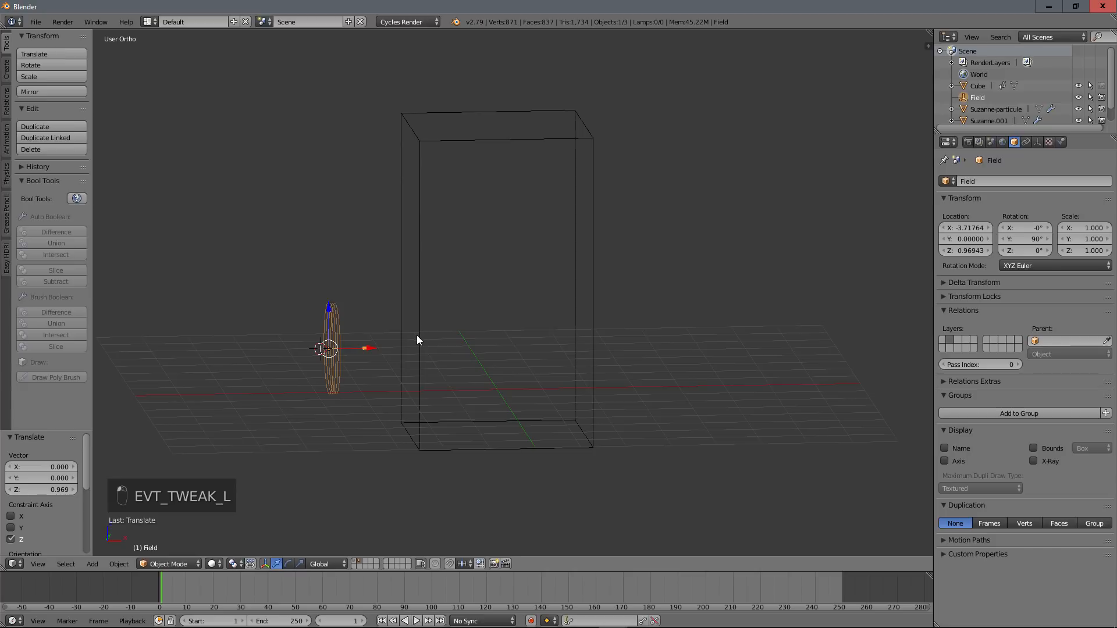
key(alt+a)
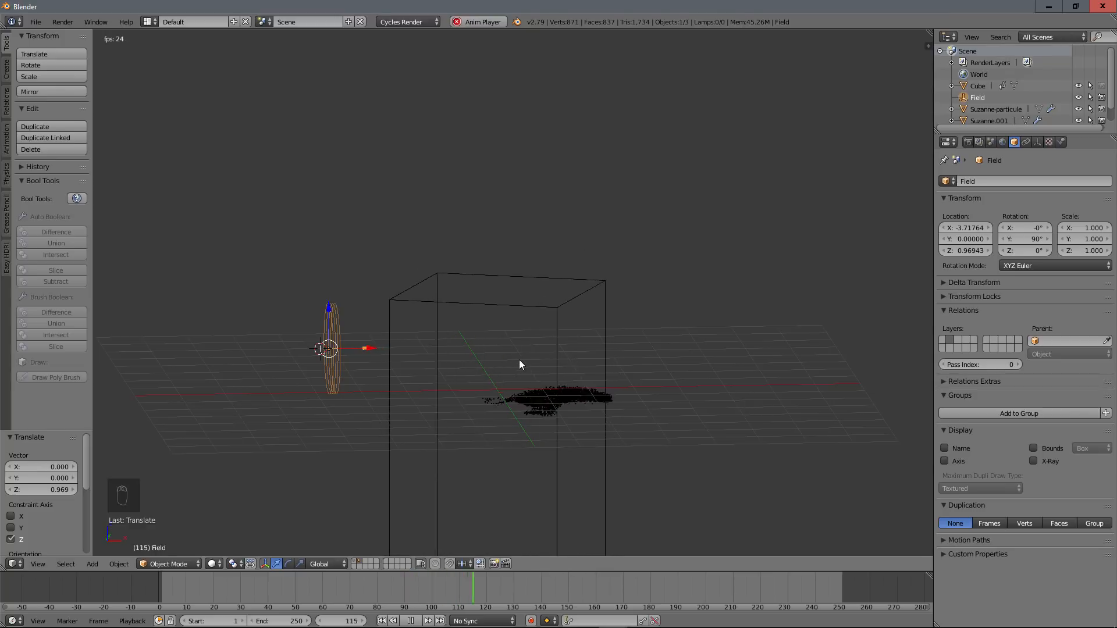
key(Escape)
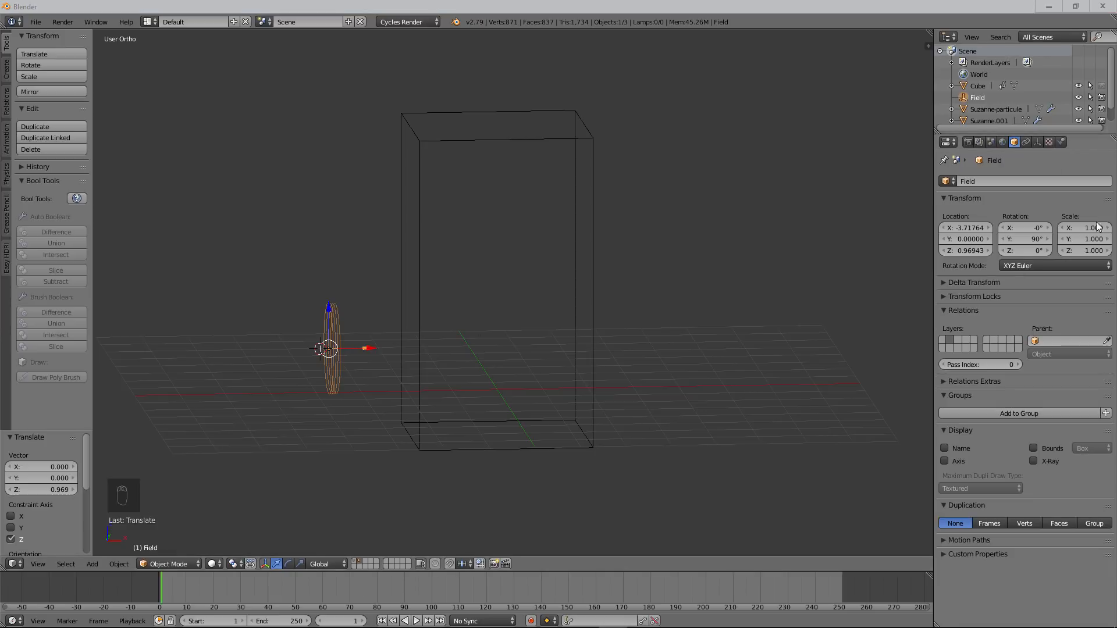
Step: Set the wind force field's Strength to 8 in its physics settings
click(1064, 142)
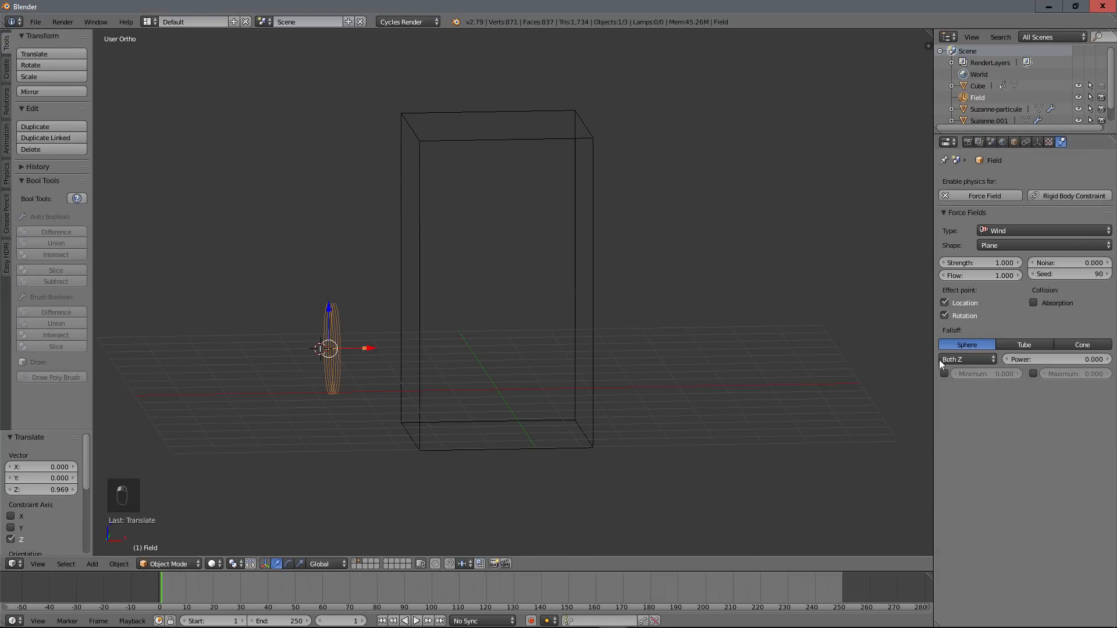
click(993, 262)
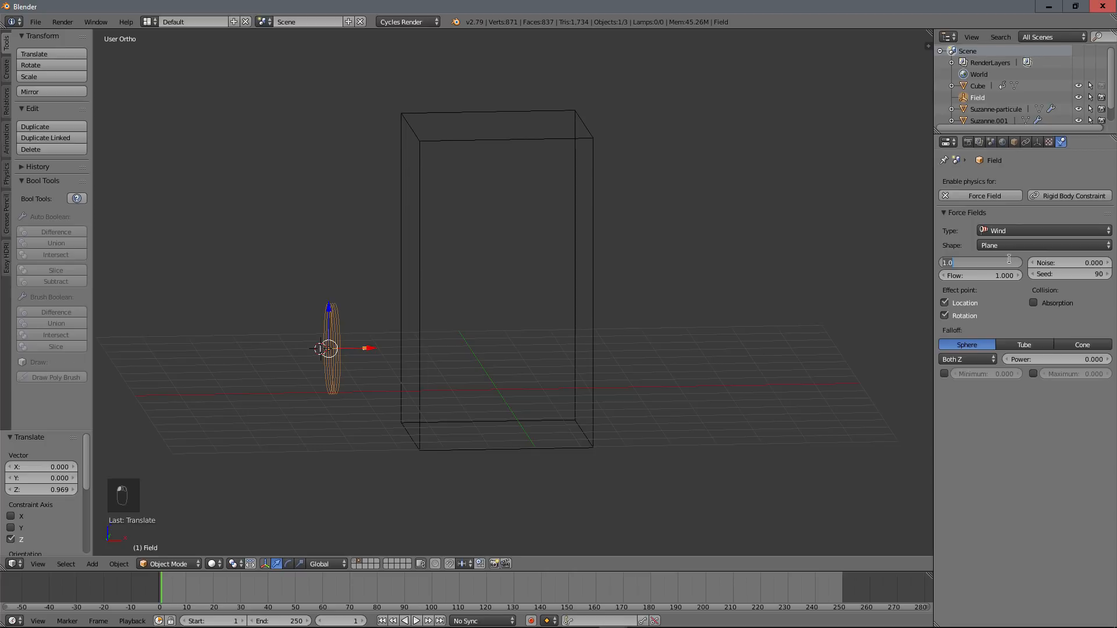
text(8)
key(Return)
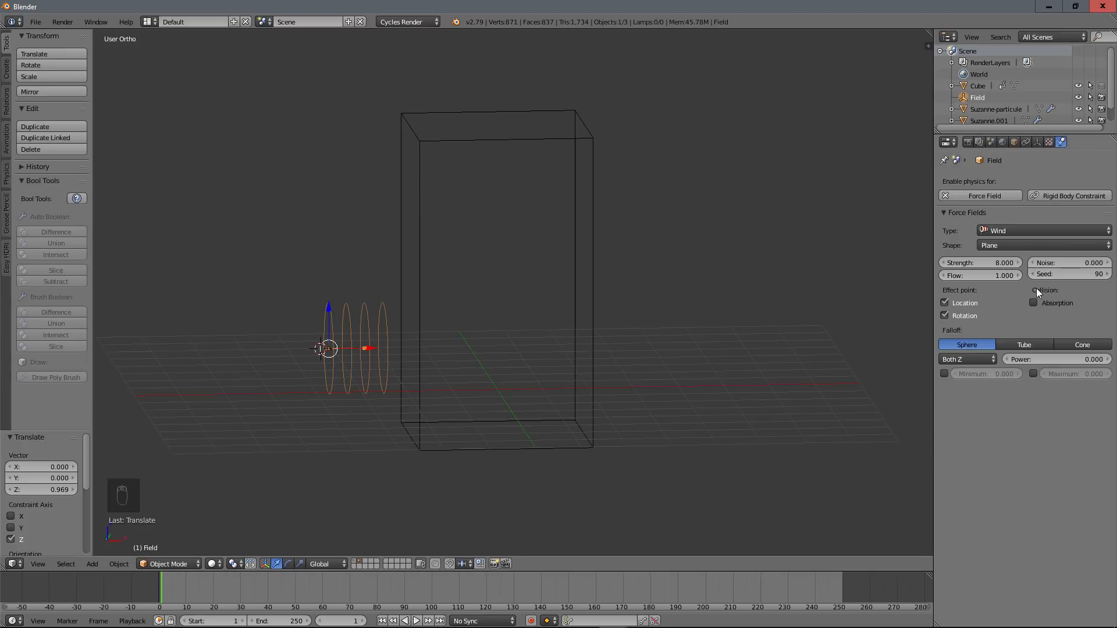
Step: Play the animation with the stronger wind and examine the shape of the particle trail around frame 79
key(alt+a)
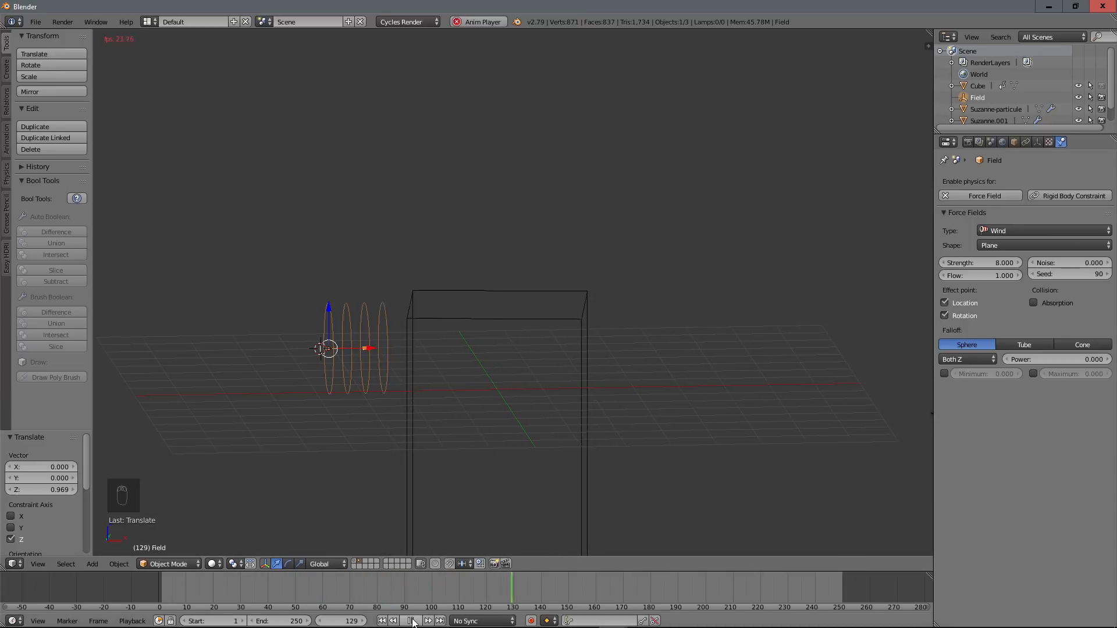
key(alt+a)
click(358, 588)
key(alt+a)
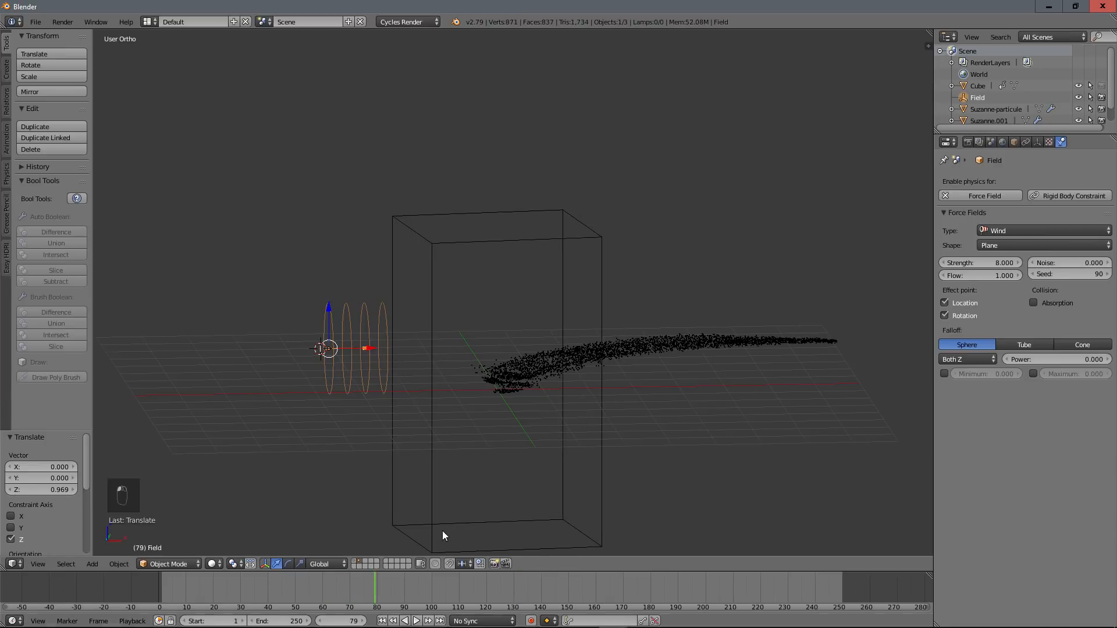
middle_drag(443, 531, 494, 344)
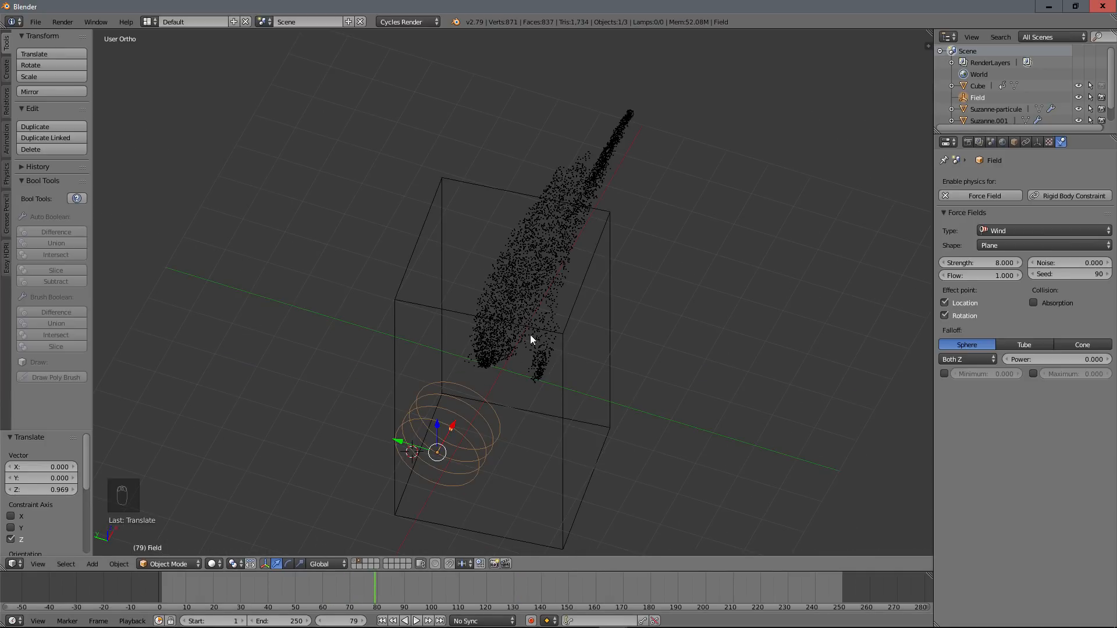
Step: Set the wind field's Noise to 5 and play the animation from frame 1 to check the particle dispersion
click(1077, 262)
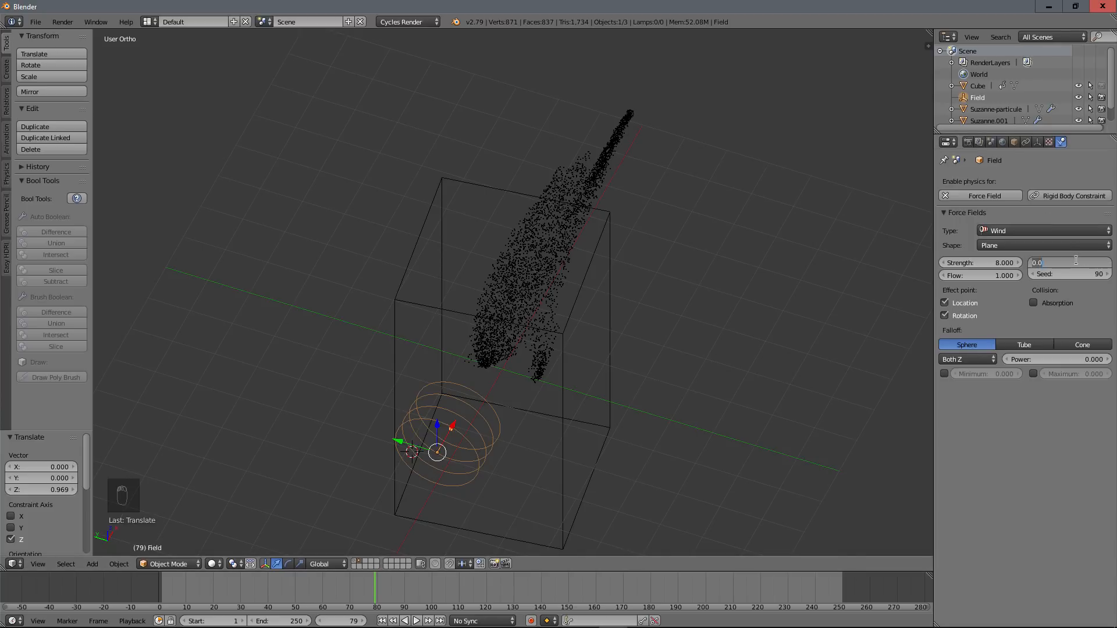
text(5)
key(Return)
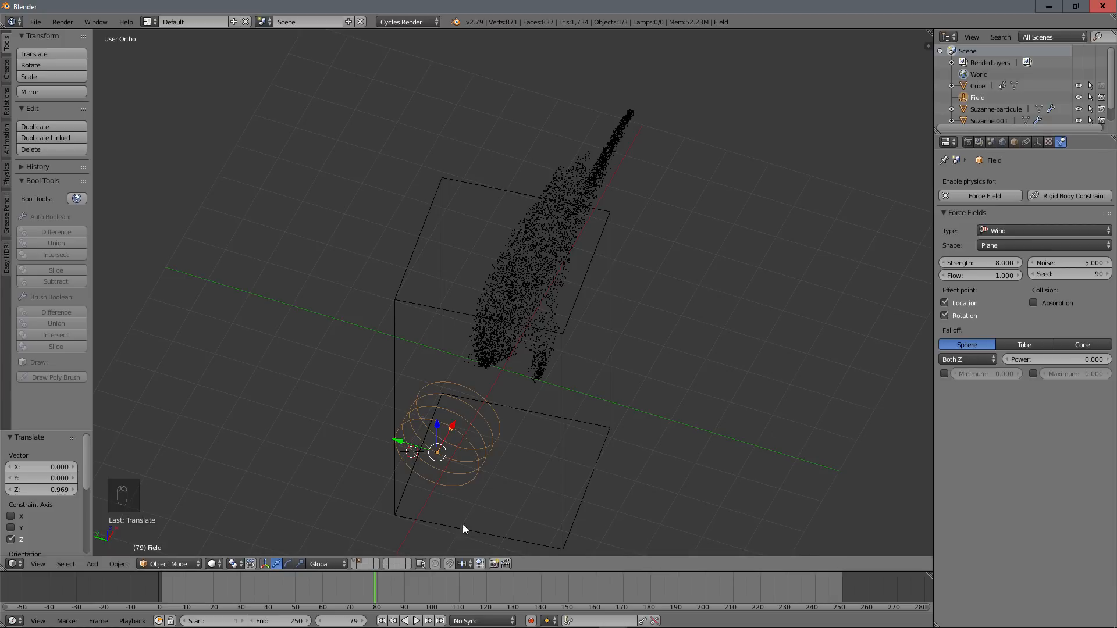
middle_drag(462, 525, 381, 548)
click(162, 584)
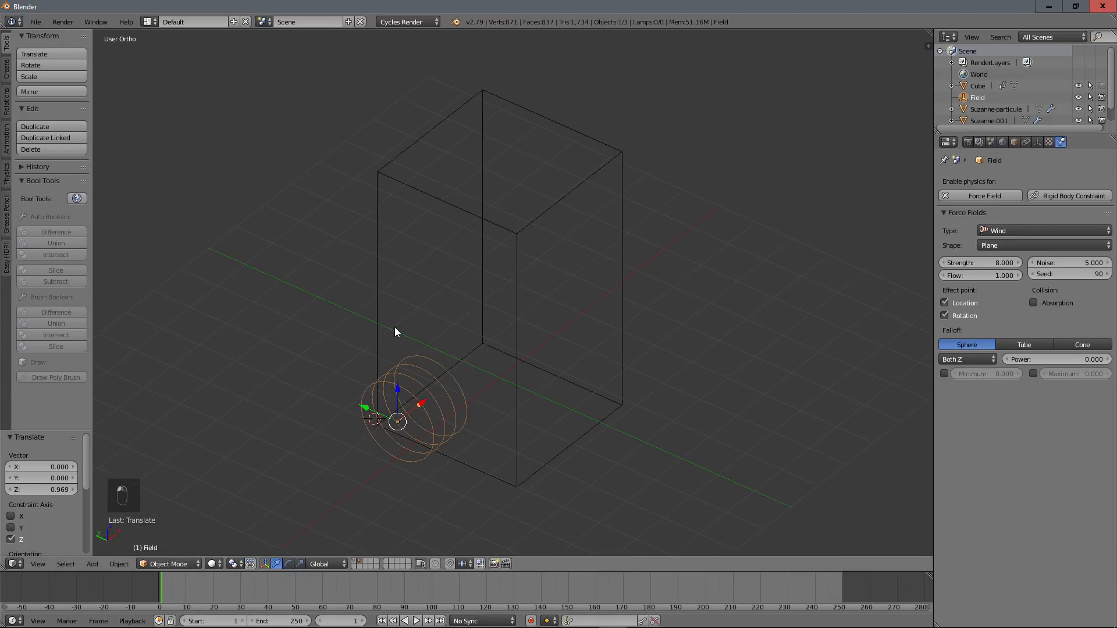
key(alt+a)
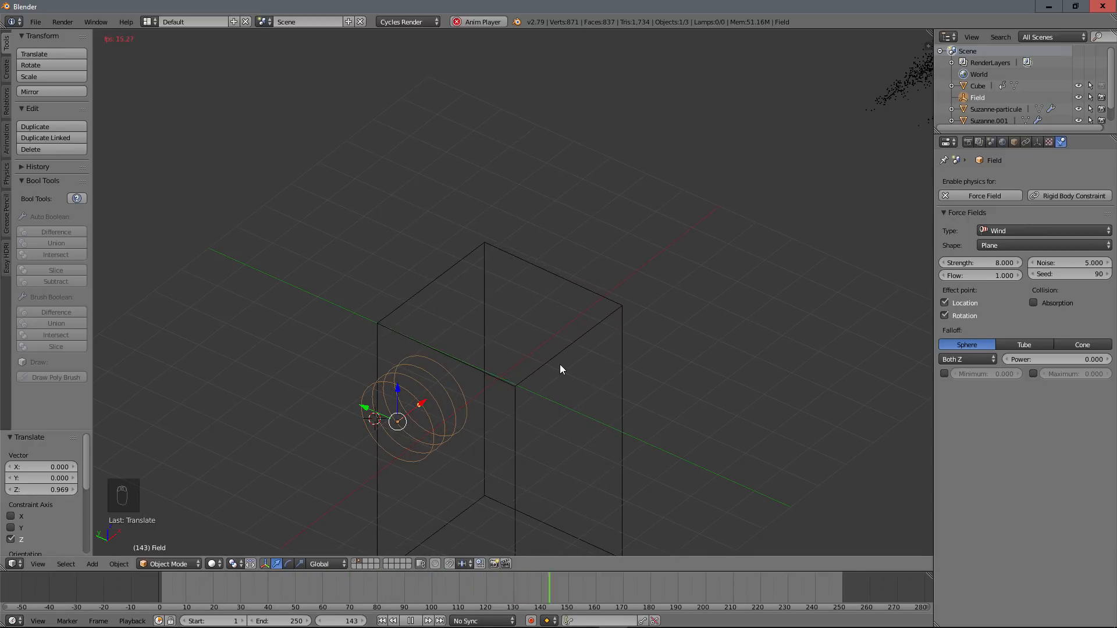
key(Escape)
Step: Reset the 3D cursor to the world origin, away from the wind field
middle_drag(560, 364, 526, 301)
key(shift+c)
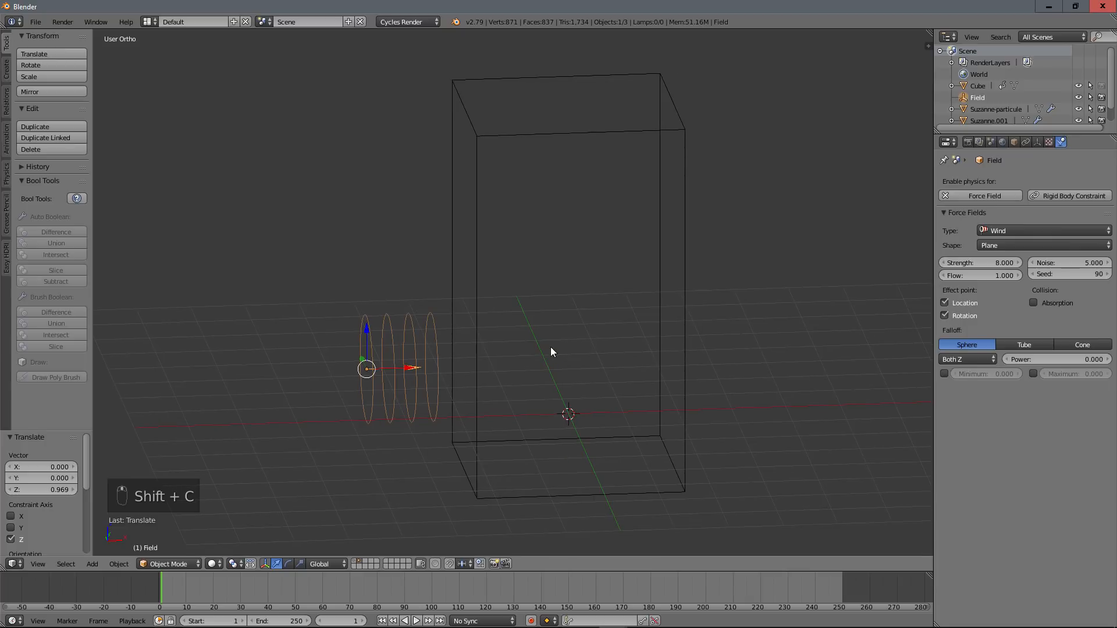
Step: Add a Turbulence force field at the 3D cursor
key(shift+a)
mouse_move(552, 345)
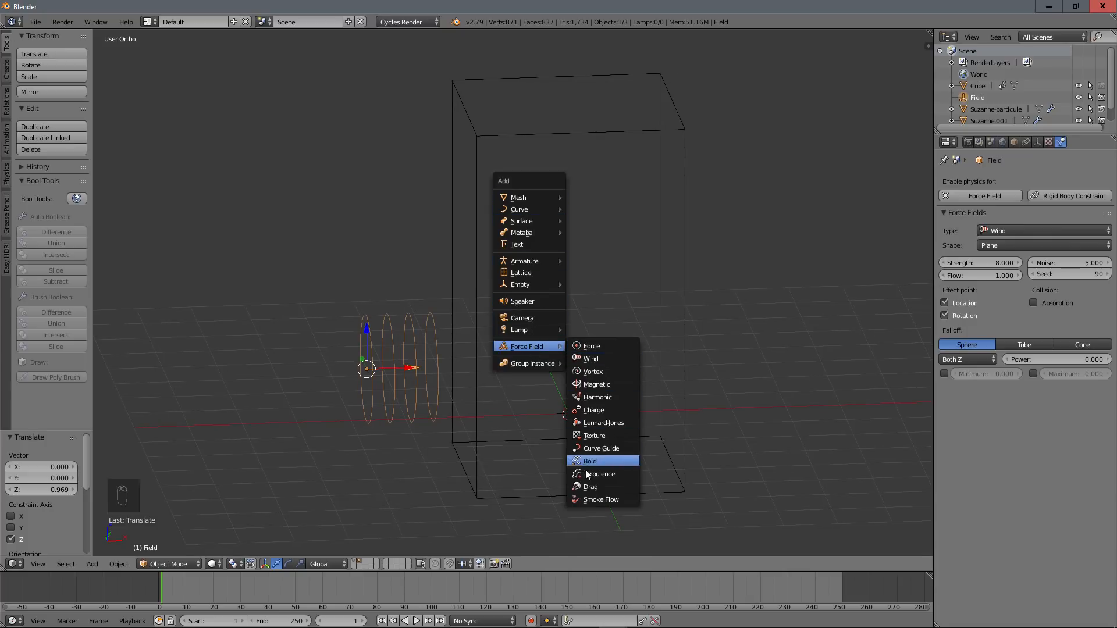
click(592, 474)
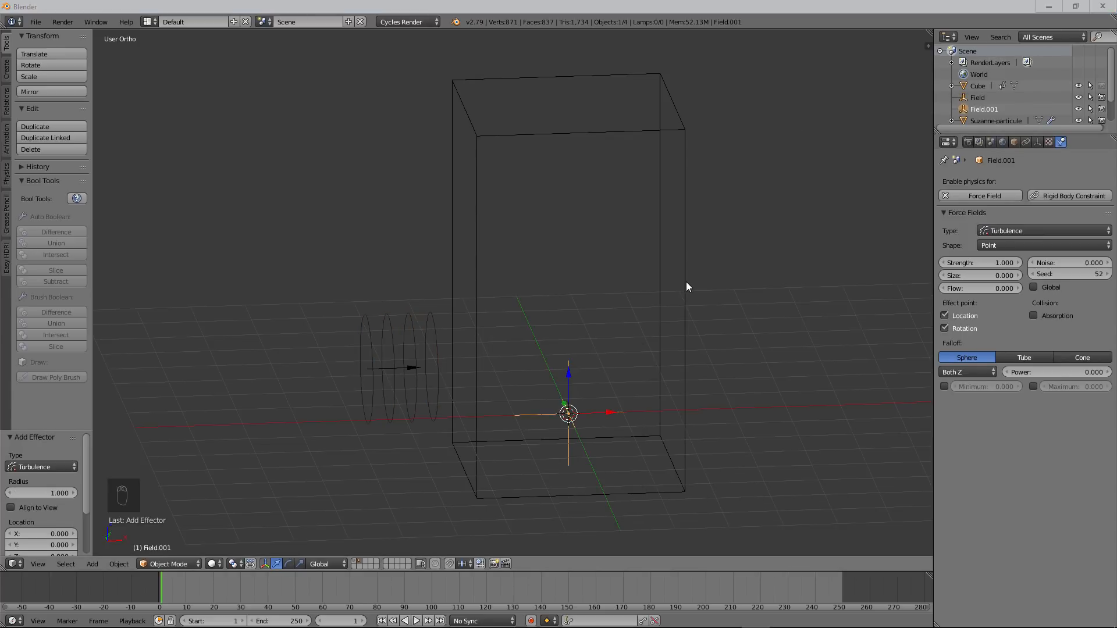
Step: Move the turbulence field about -3.33 along X and -0.32 along Z, placing it just below the wind field
middle_drag(477, 403, 511, 389)
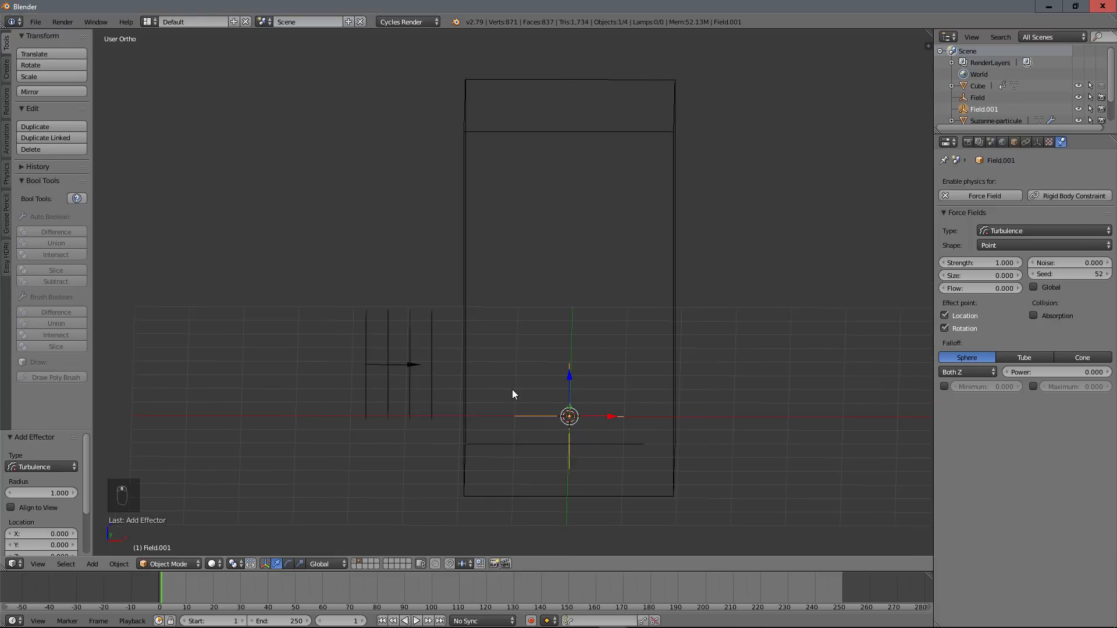
key(g)
key(x)
click(431, 430)
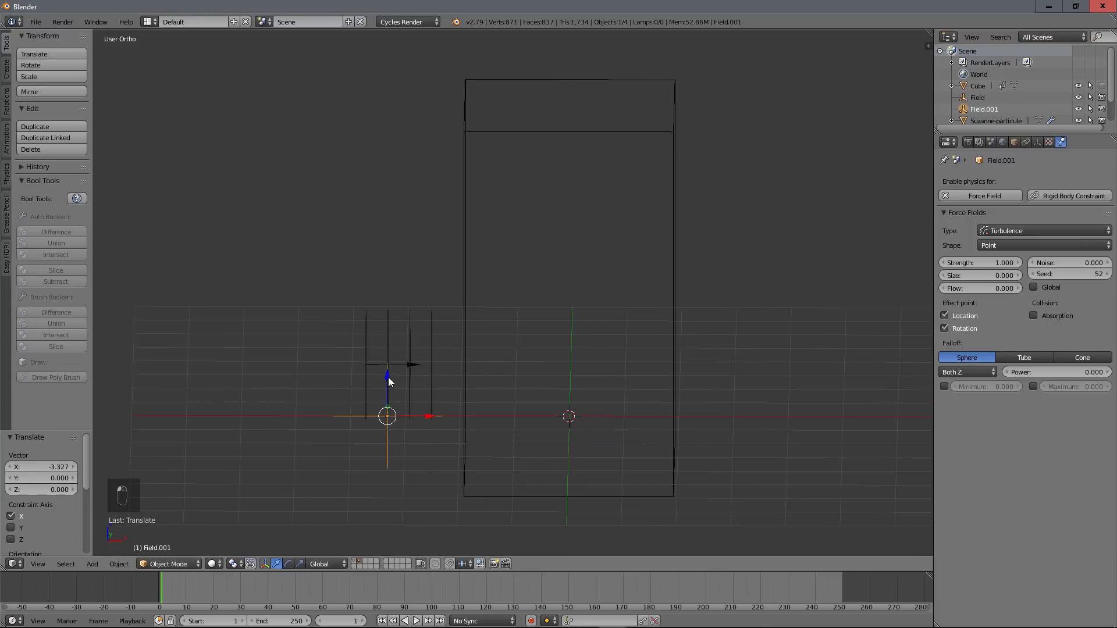
key(g)
key(z)
click(384, 397)
Step: Play the animation to check how the turbulence field affects the particles, and stop it again
middle_drag(384, 397, 430, 396)
key(alt+a)
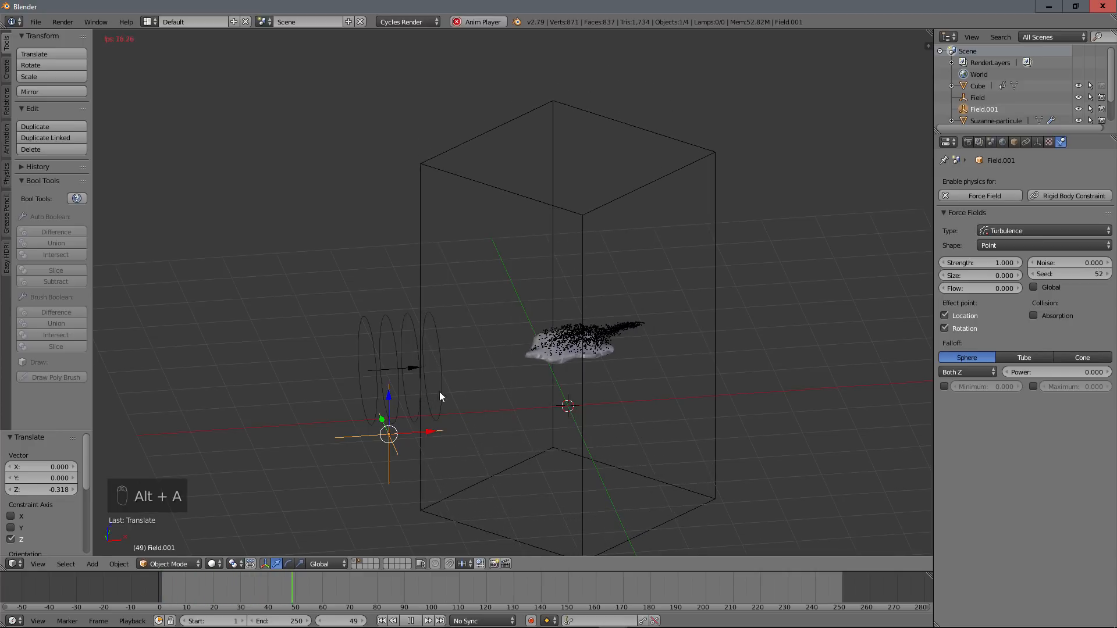
middle_drag(439, 392, 568, 399)
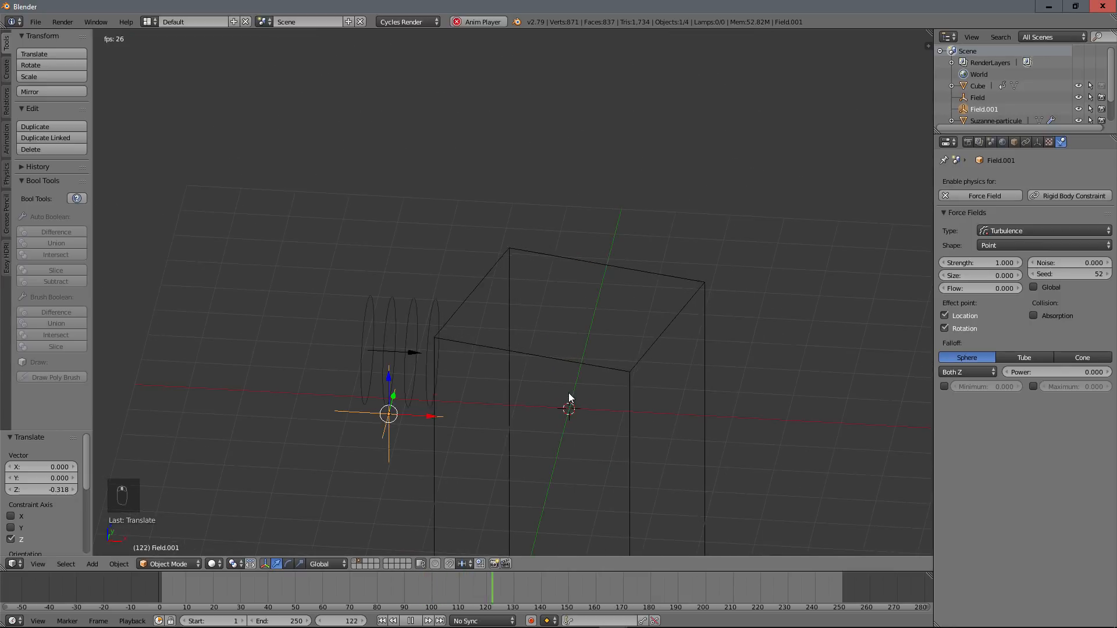
key(Escape)
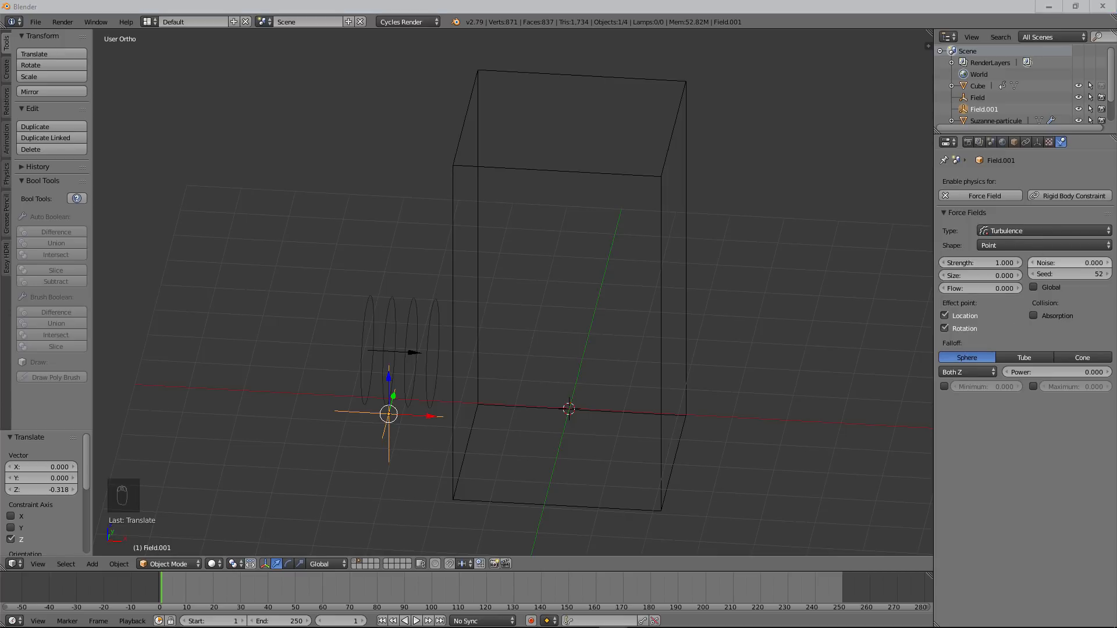
Step: Set the turbulence field's strength to 5 and its noise to 5
click(976, 264)
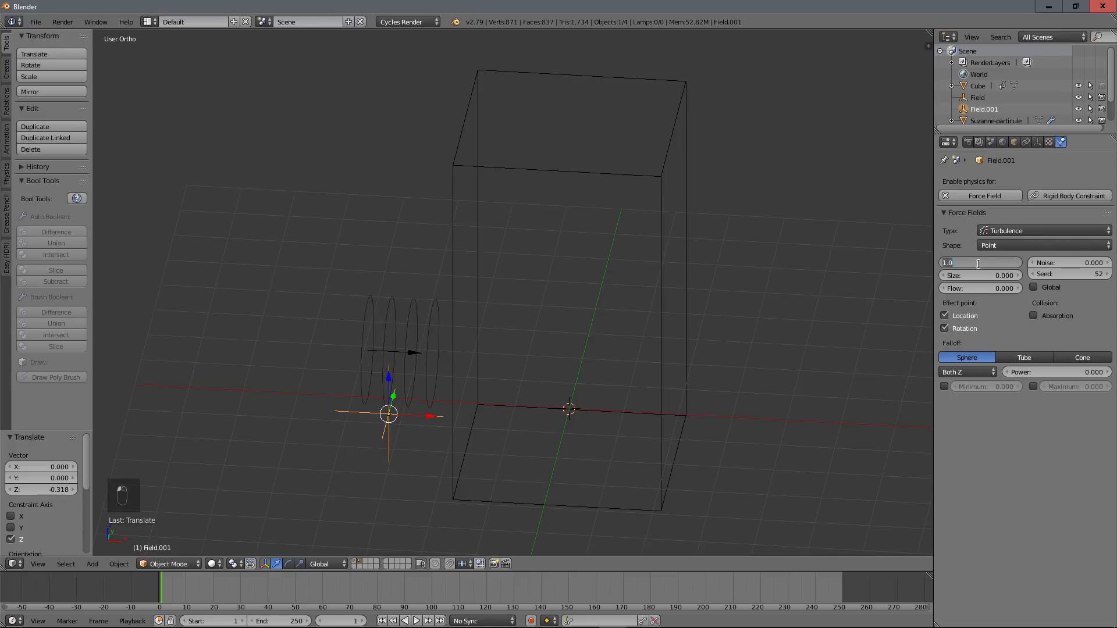
text(5)
key(Return)
double_click(1070, 263)
text(5)
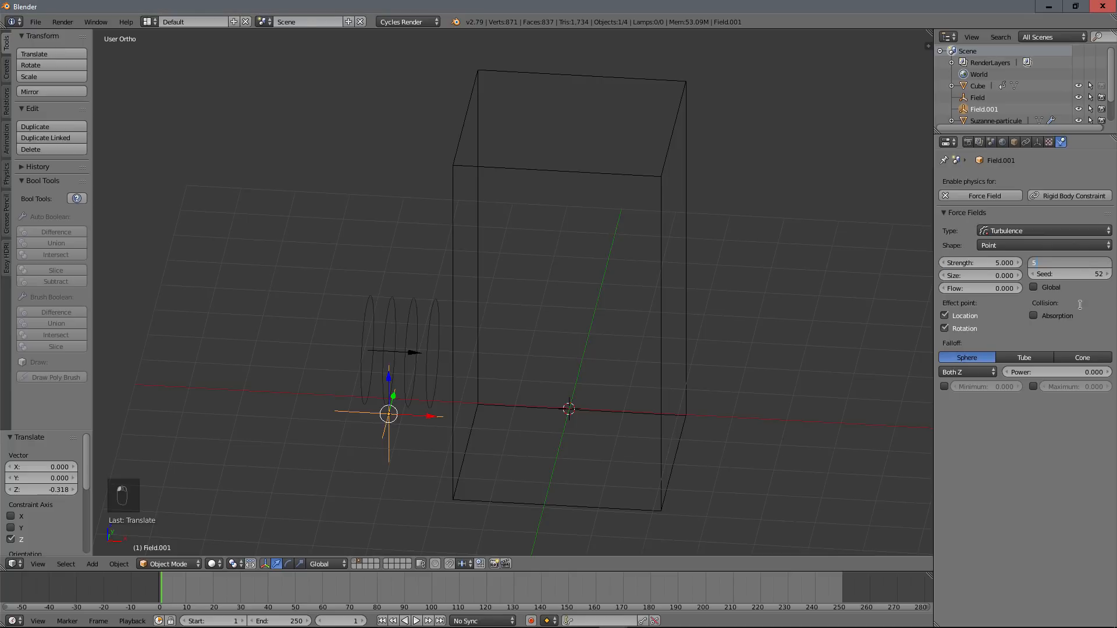
key(Return)
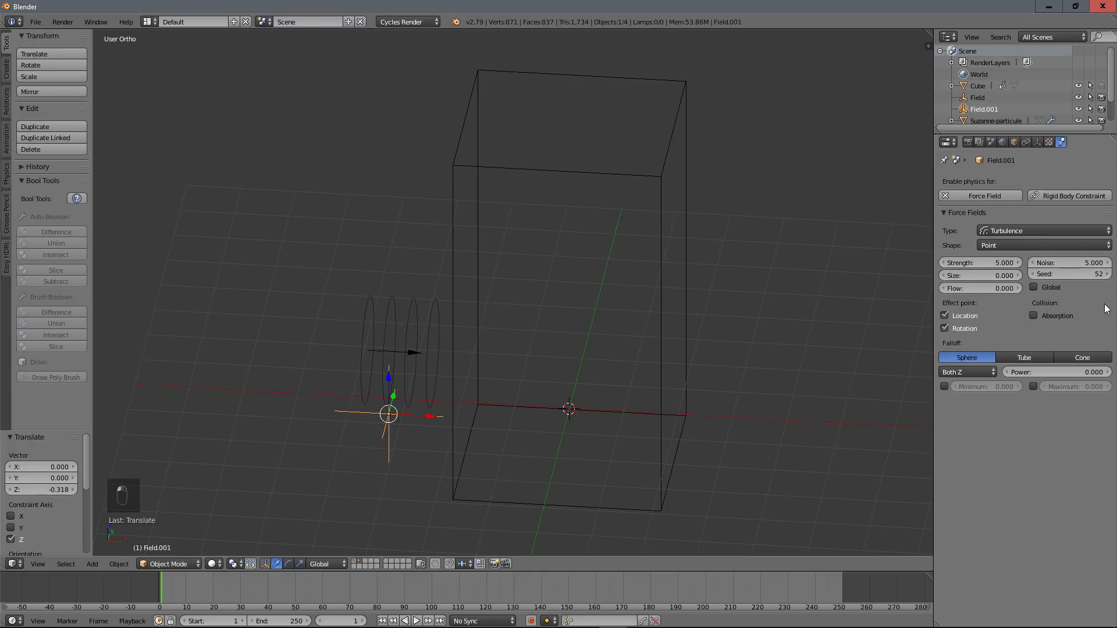
Step: Set the turbulence field's size to 0.4
click(990, 274)
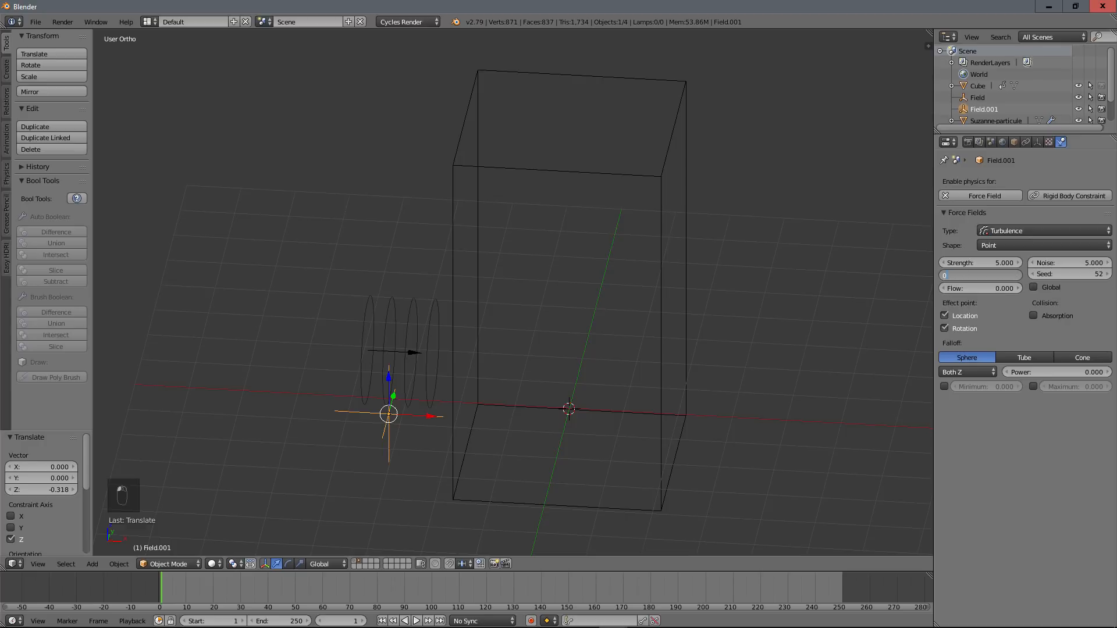
text(0.4)
key(Return)
Step: Play the animation to examine the particle stream from several angles with the new turbulence settings, and stop it again
mouse_move(541, 434)
middle_down()
mouse_move(573, 437)
mouse_move(545, 426)
middle_up()
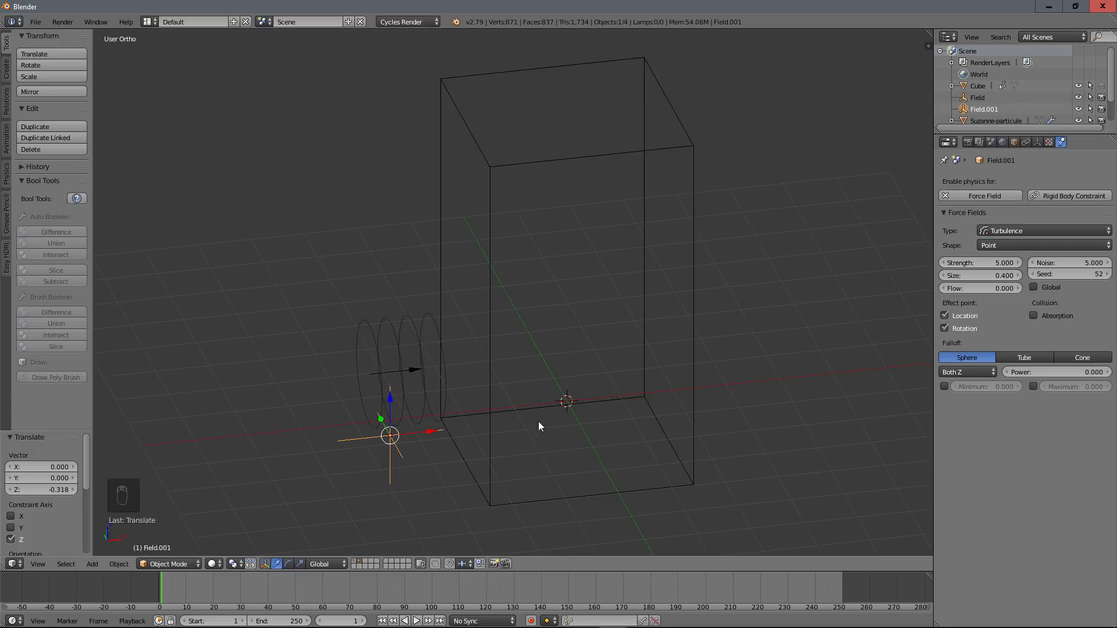
middle_drag(551, 452, 529, 420)
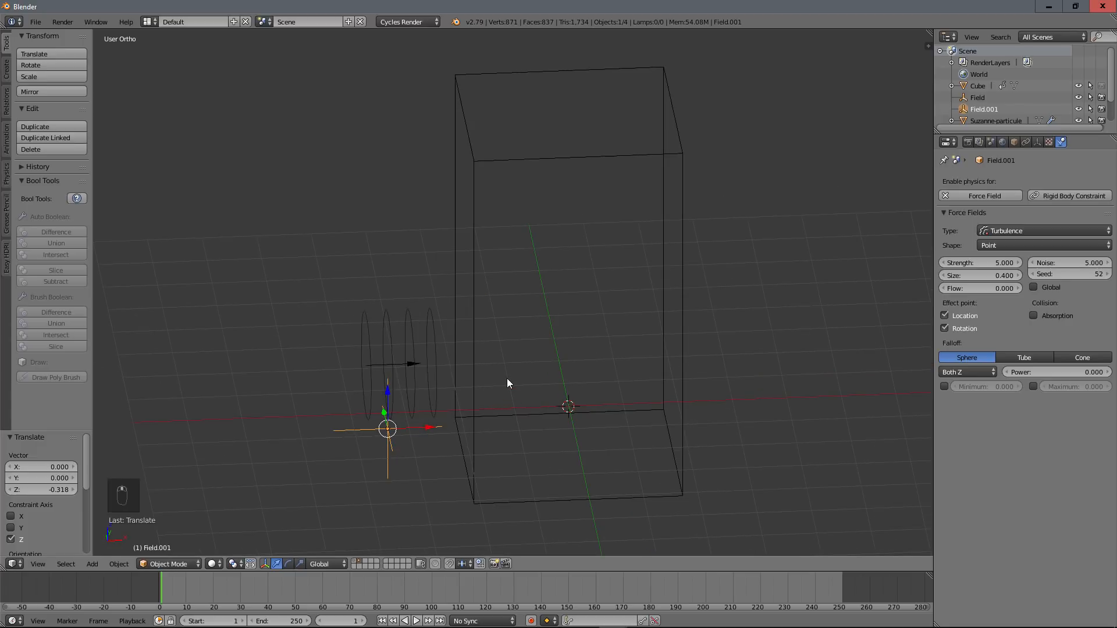
key(alt+a)
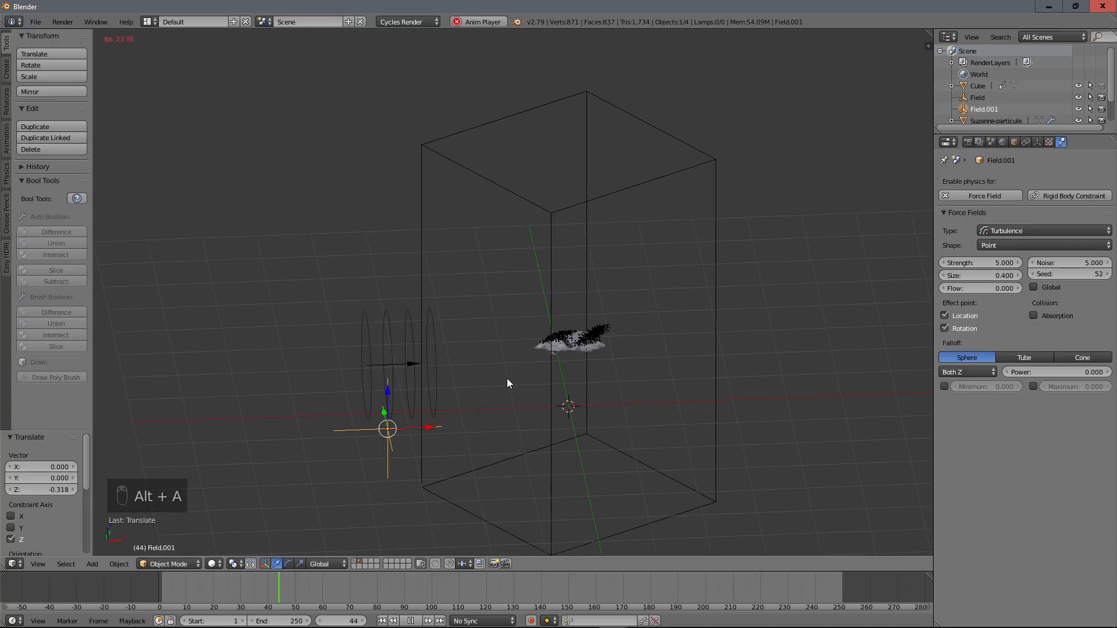
middle_drag(507, 378, 626, 375)
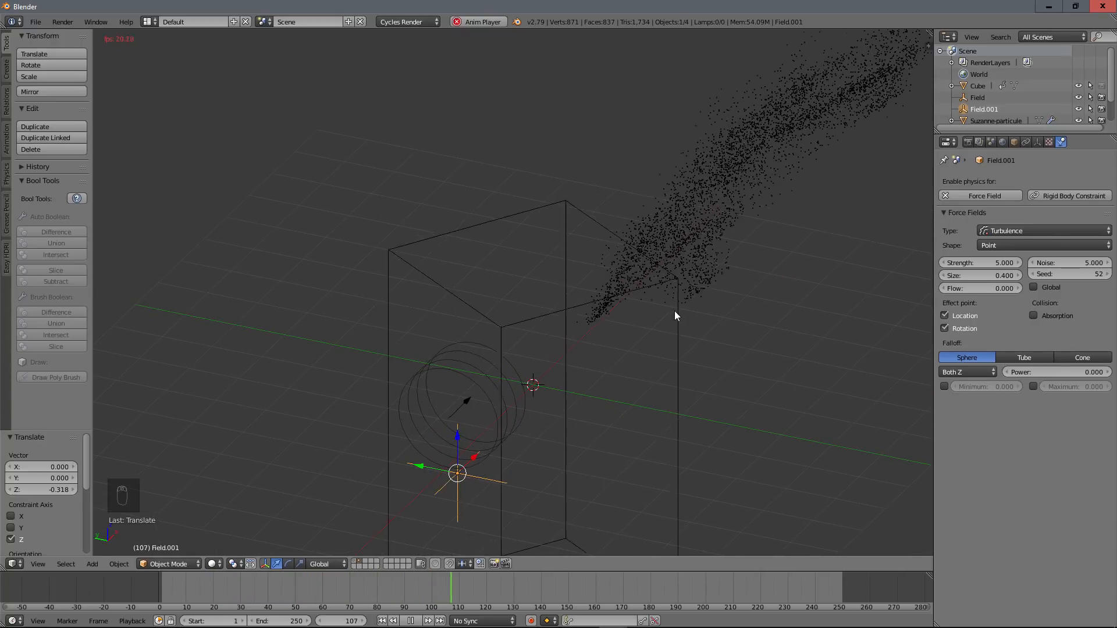
middle_drag(675, 310, 610, 292)
key(Escape)
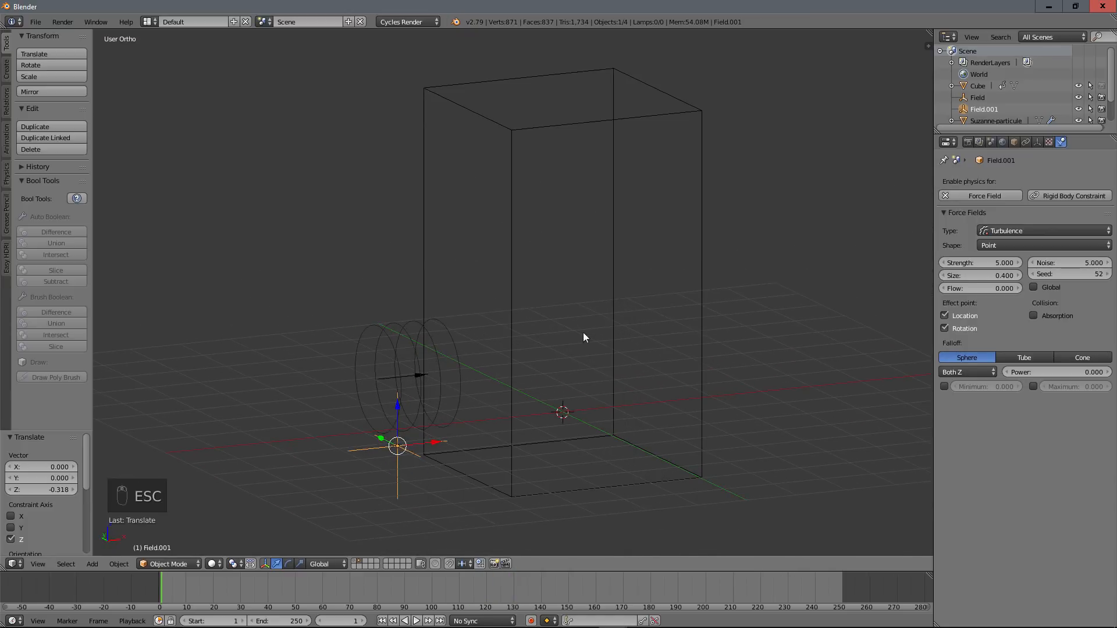
Step: Replay the simulation from frame 0, pause it at frame 92 and examine the shape of the particle trail
middle_drag(583, 334, 606, 353)
click(371, 588)
middle_drag(538, 410, 569, 403)
click(160, 580)
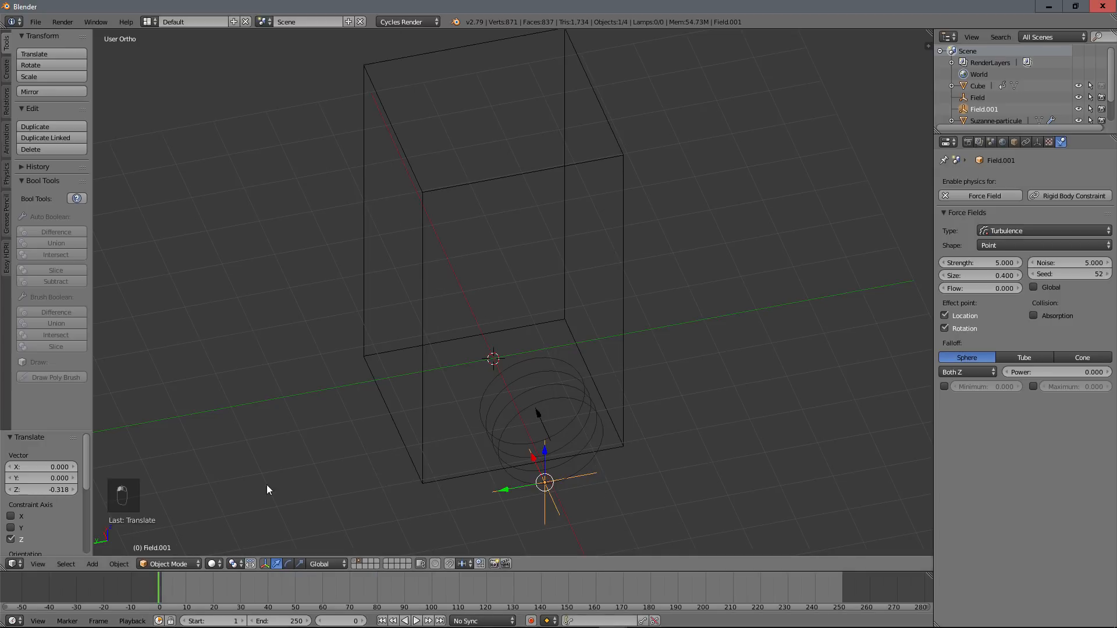
key(alt+a)
middle_drag(364, 419, 413, 394)
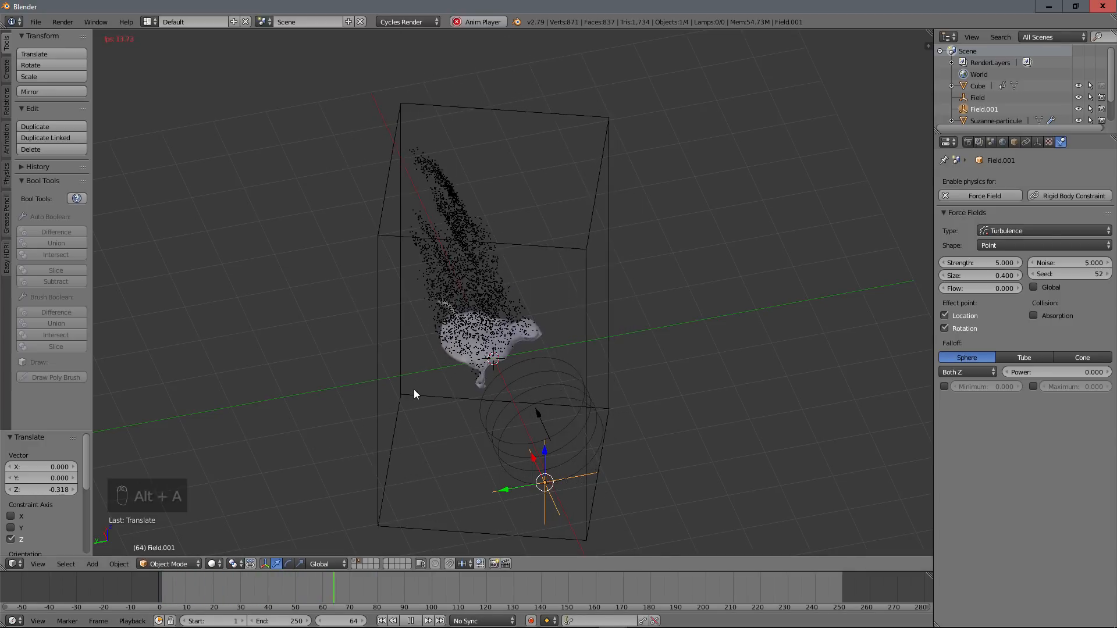
click(411, 620)
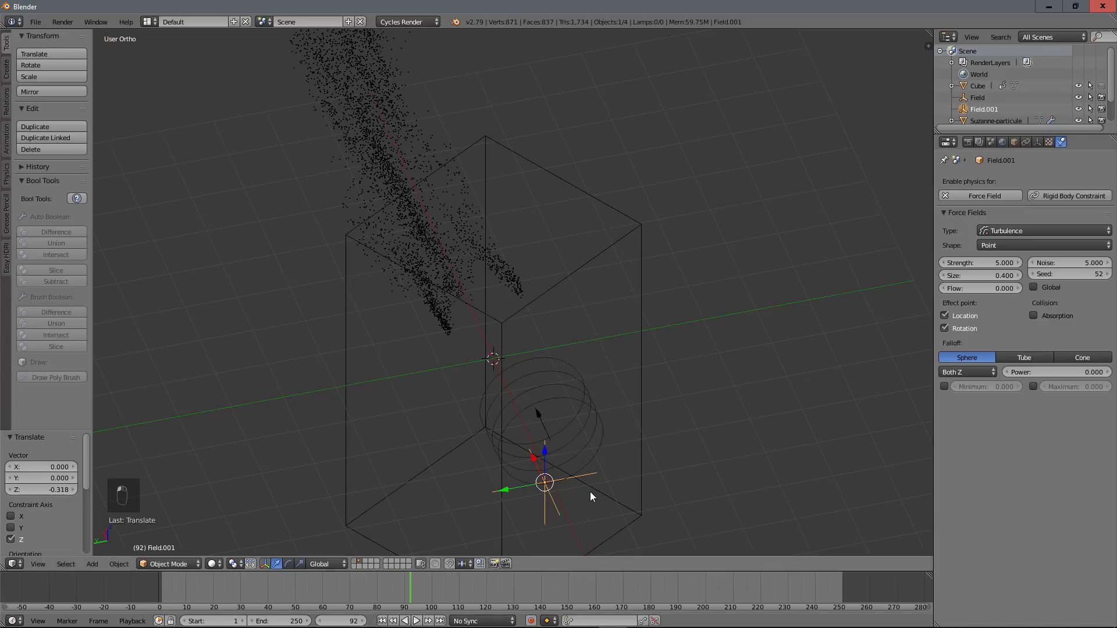
middle_drag(590, 493, 650, 332)
middle_drag(585, 300, 691, 289)
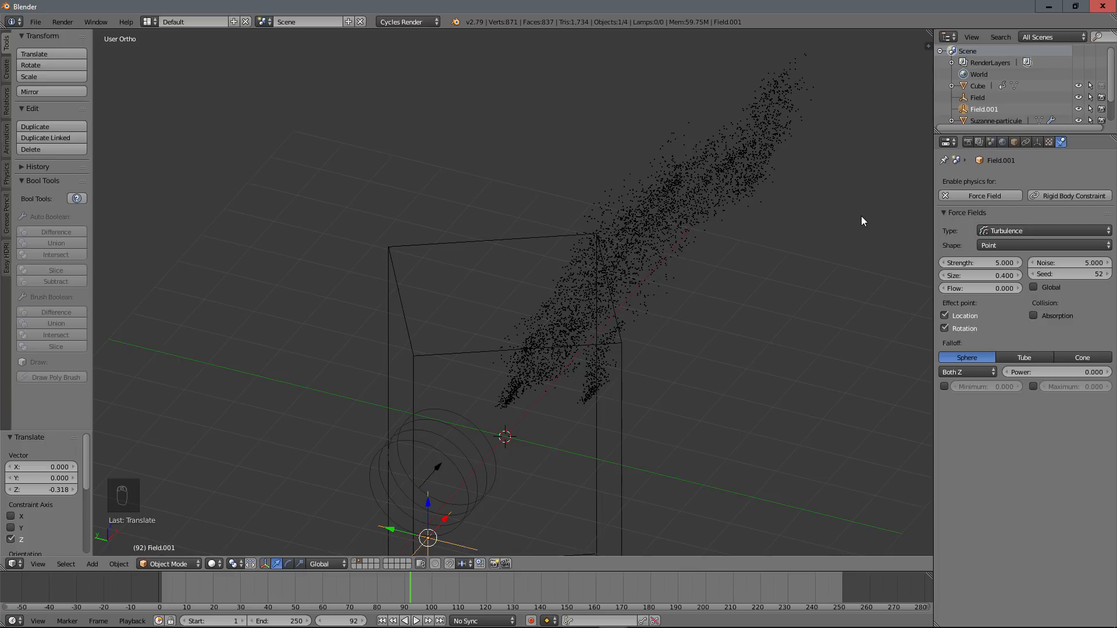
scroll(668, 255, down, 2)
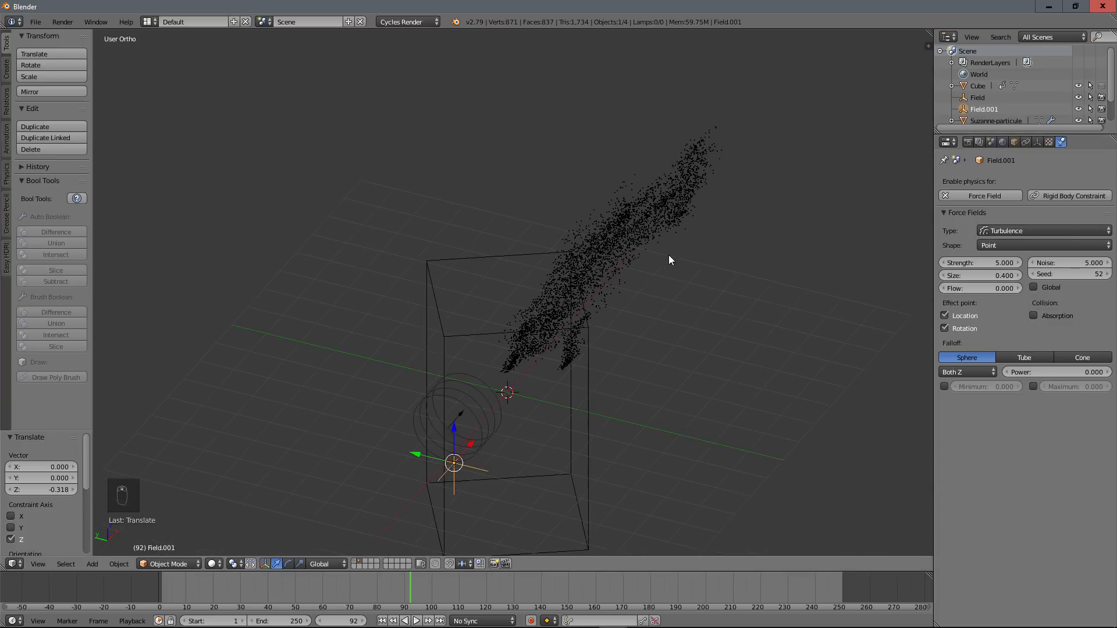
Step: Set the turbulence field's flow to 4 and replay the simulation from the start to judge the effect
click(994, 287)
text(0.0)
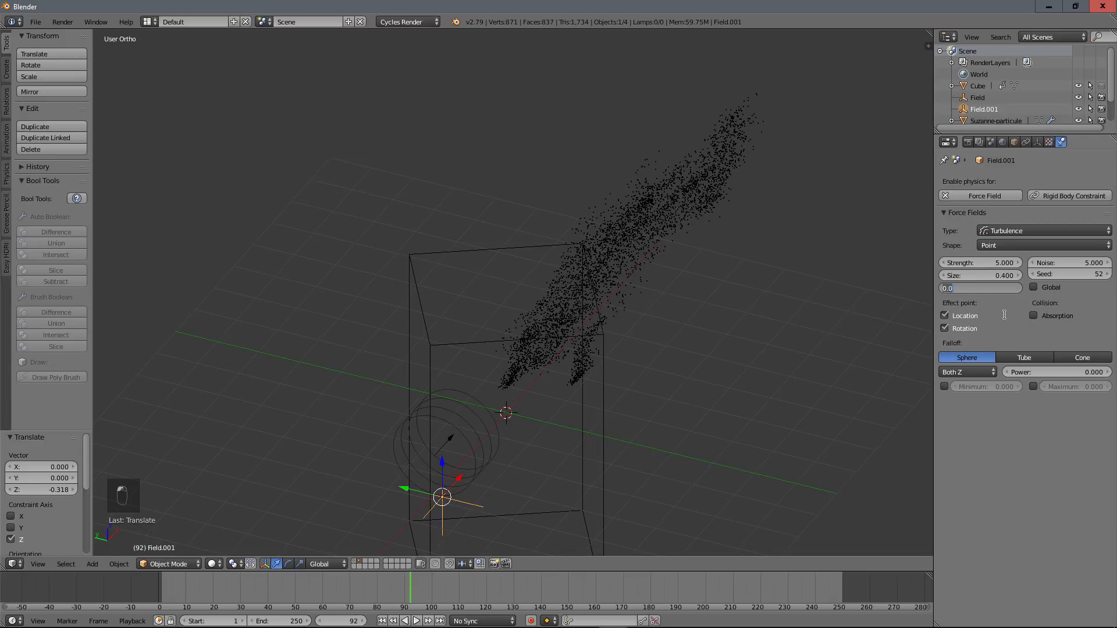
text(4)
key(Return)
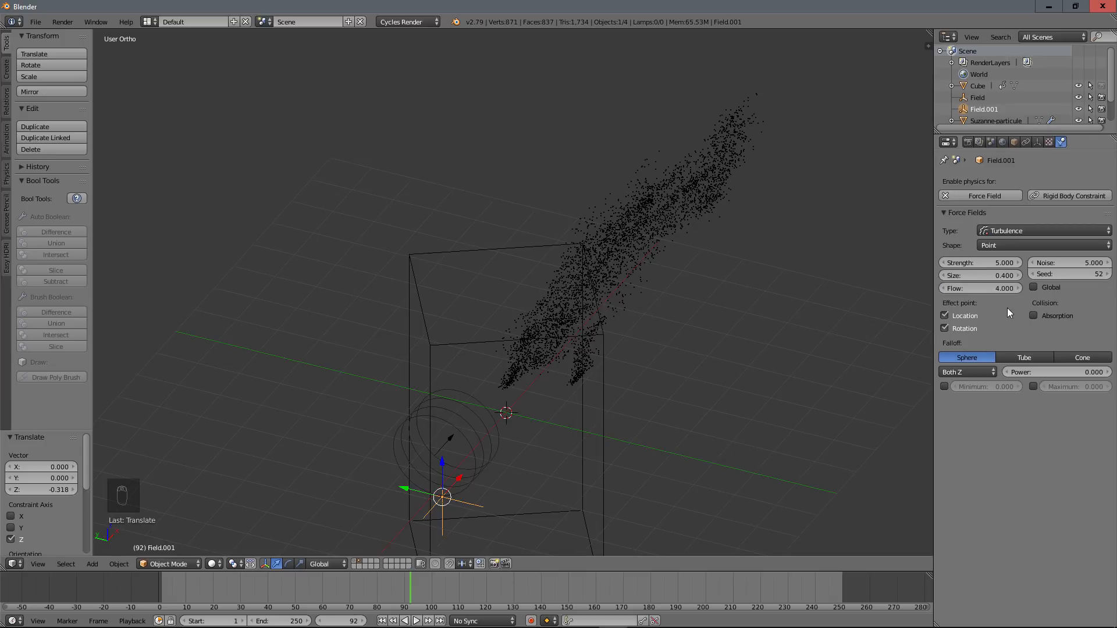
click(162, 581)
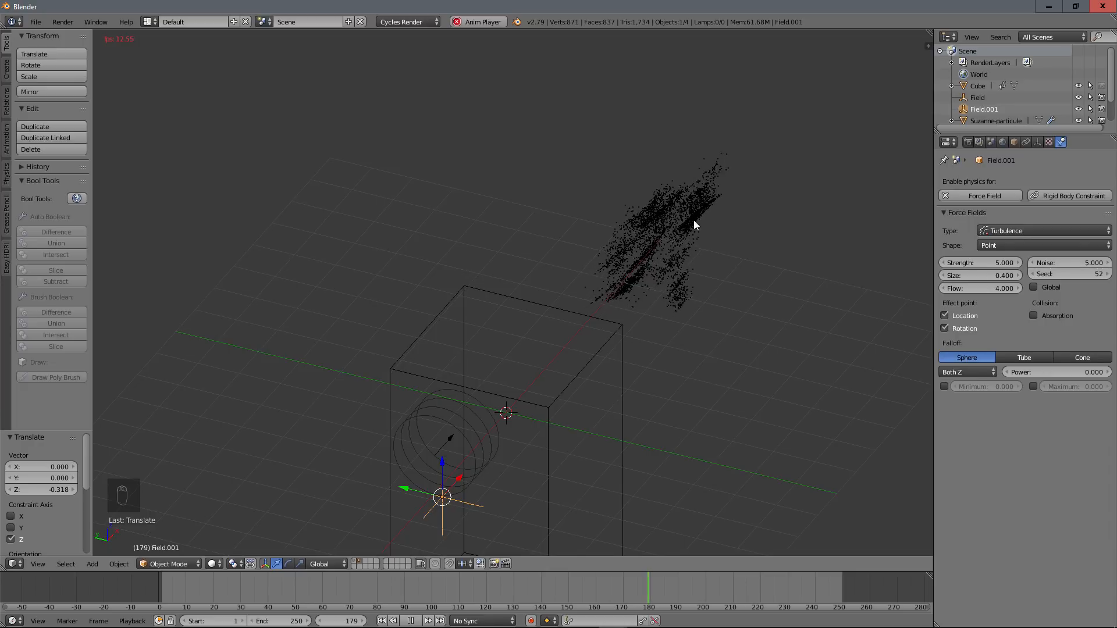
key(Escape)
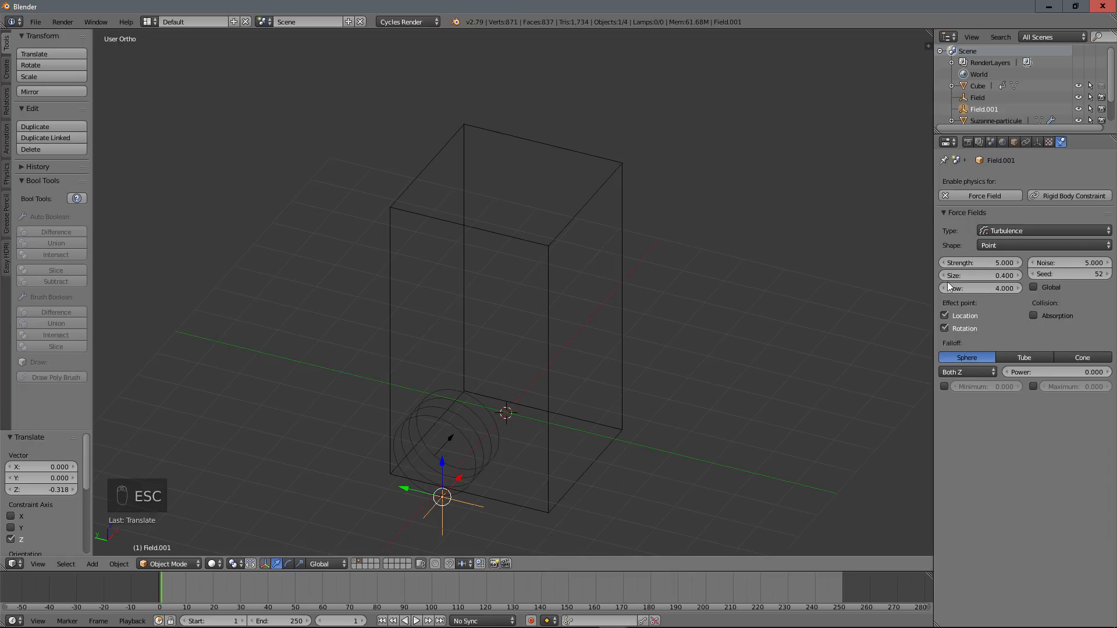
Step: Set the turbulence field's flow to 1
click(990, 288)
text(1)
key(Return)
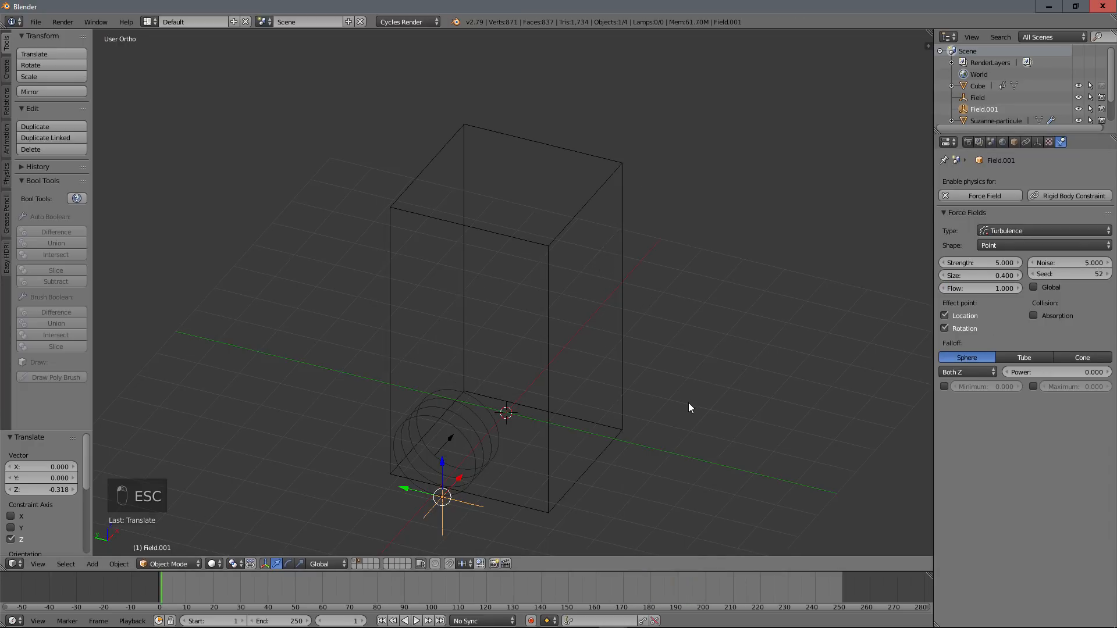
Step: Play the animation to check the particles' movement with the new flow value, and stop it again
middle_drag(547, 421, 432, 442)
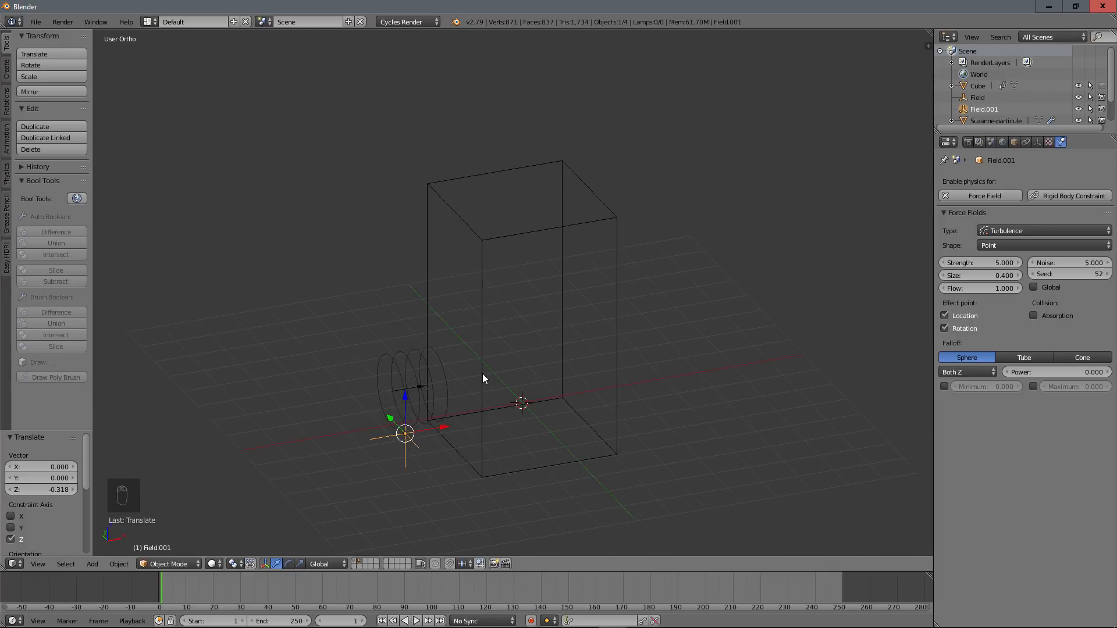
key(alt+a)
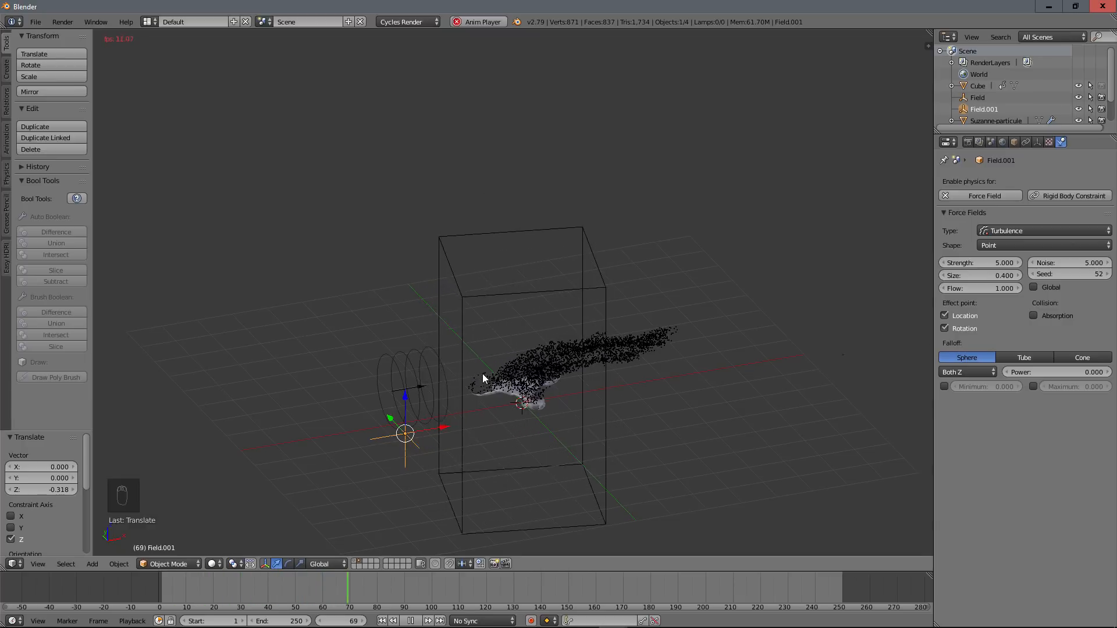
middle_drag(483, 374, 619, 338)
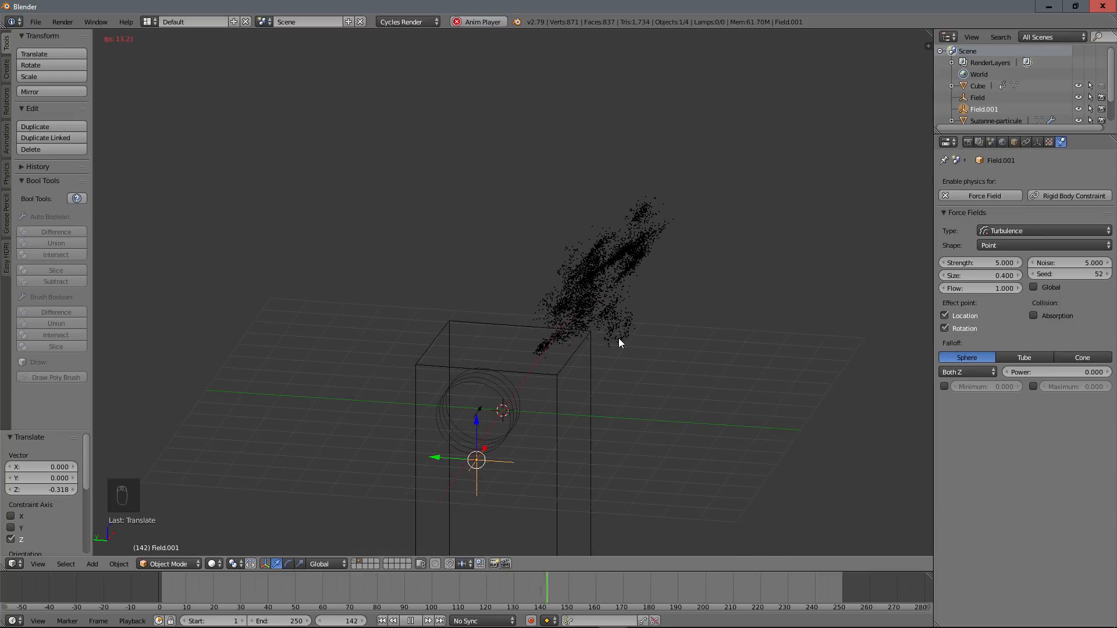
key(Escape)
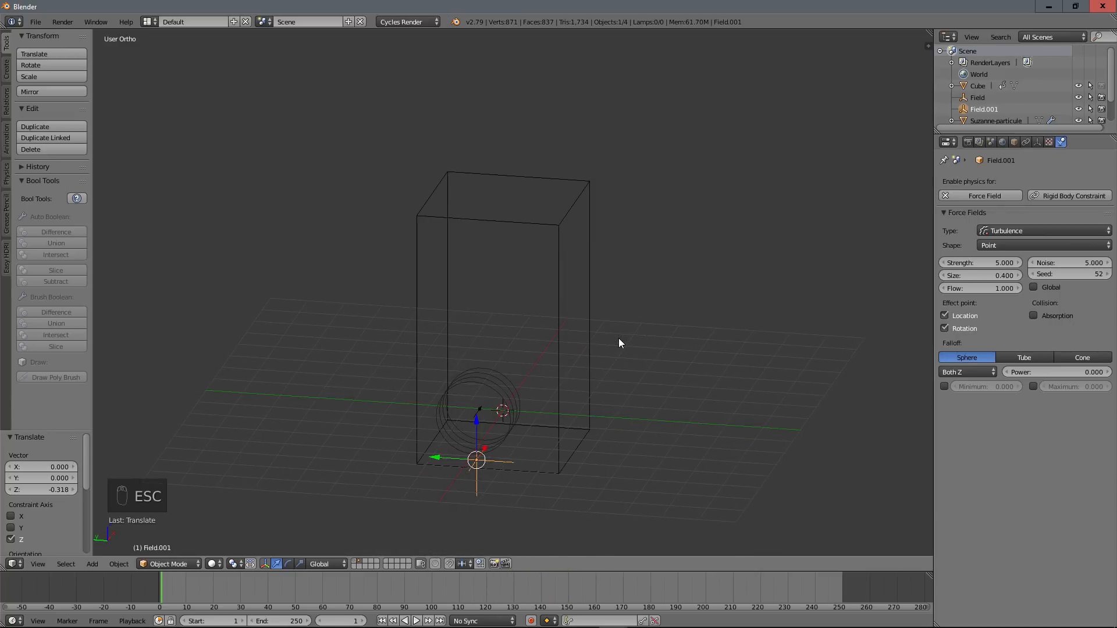
Step: Duplicate the turbulence field and place the copy about 3.55 units higher along Z, above the wind field
middle_drag(510, 442, 382, 430)
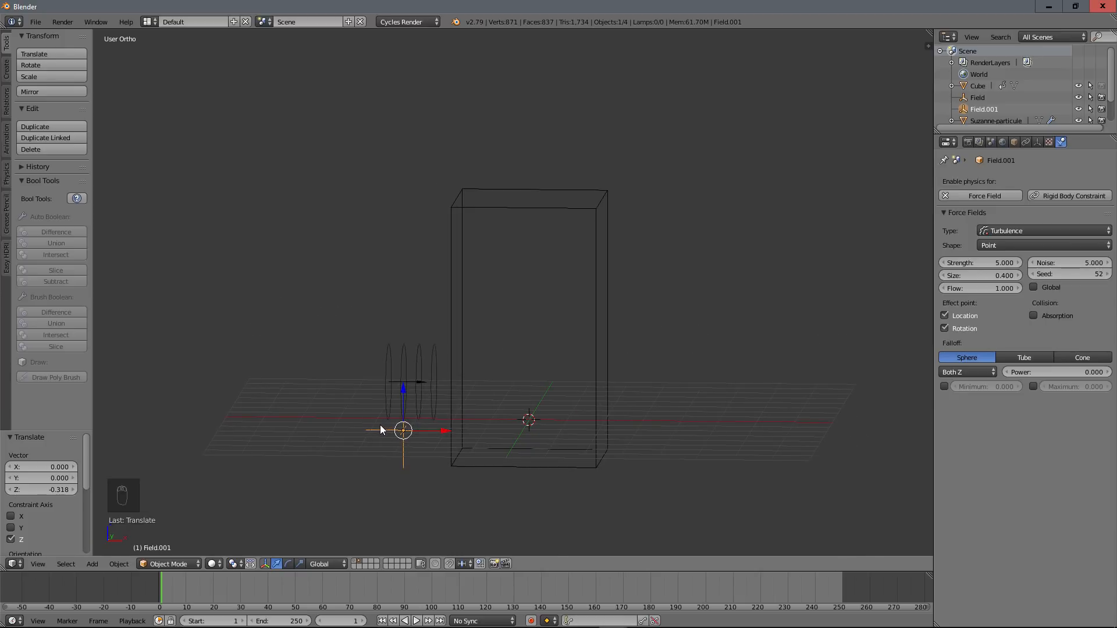
key(shift+d)
key(z)
click(384, 292)
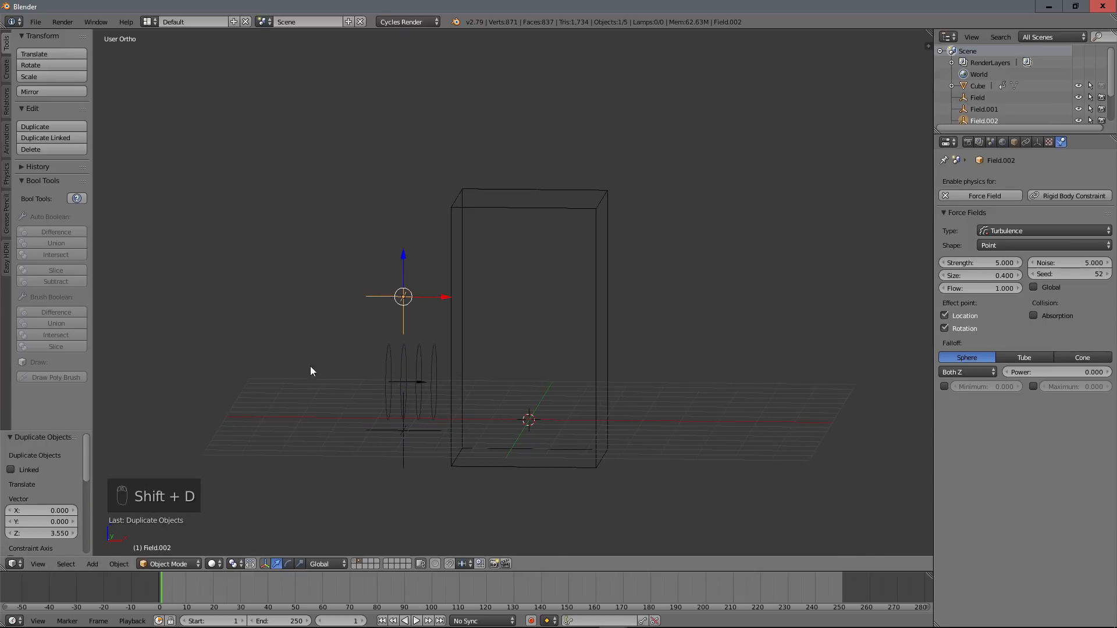
Step: Set the duplicated turbulence field's size to 0.1 and play the animation to check the particles
middle_drag(373, 373, 424, 369)
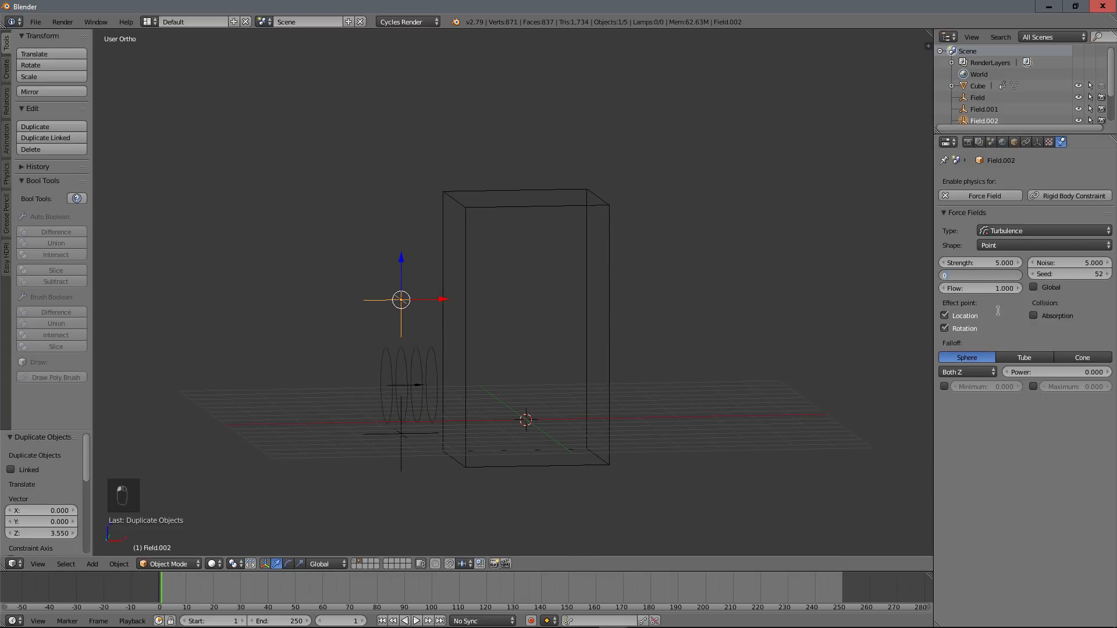
key(Return)
middle_drag(504, 401, 497, 408)
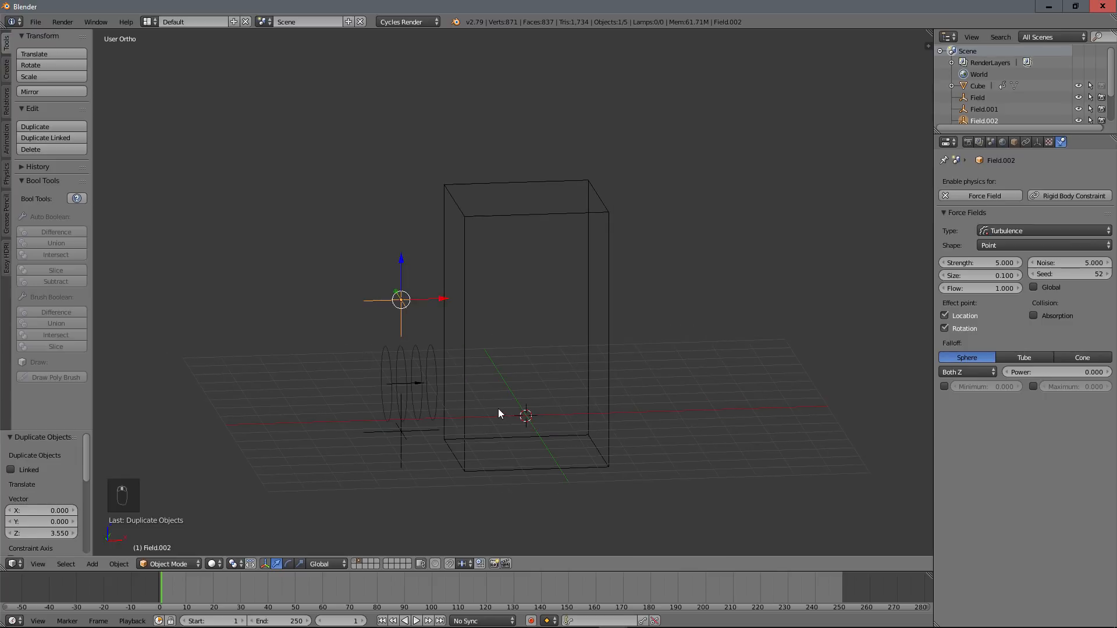
key(alt+a)
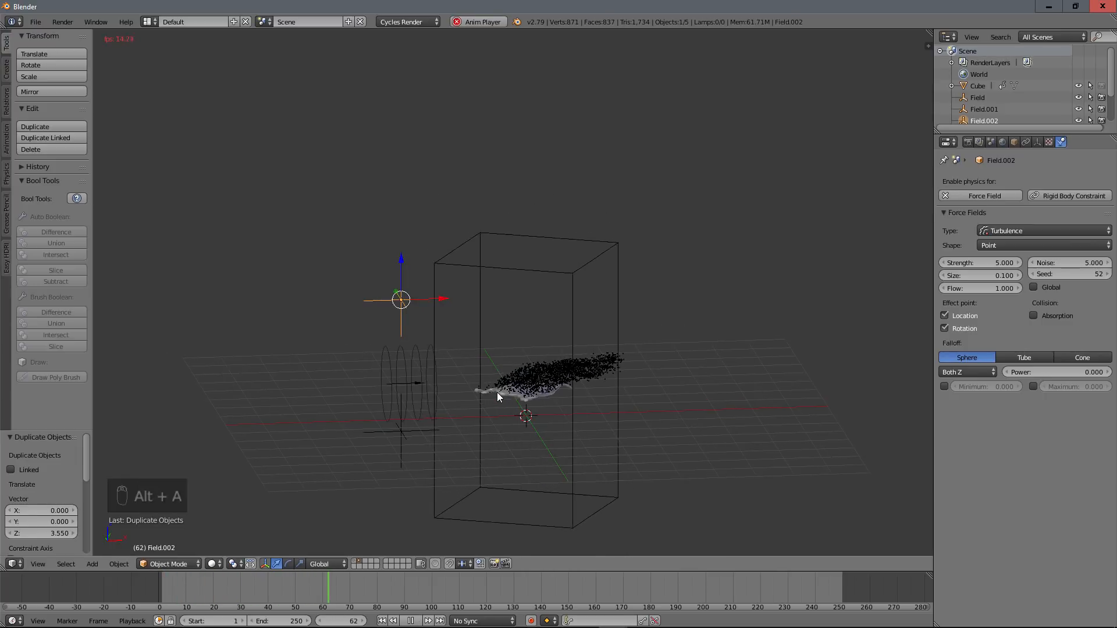
Step: Inspect the dispersing particles from a lower viewing angle, stop the playback, and select the wind field
middle_drag(645, 334, 548, 337)
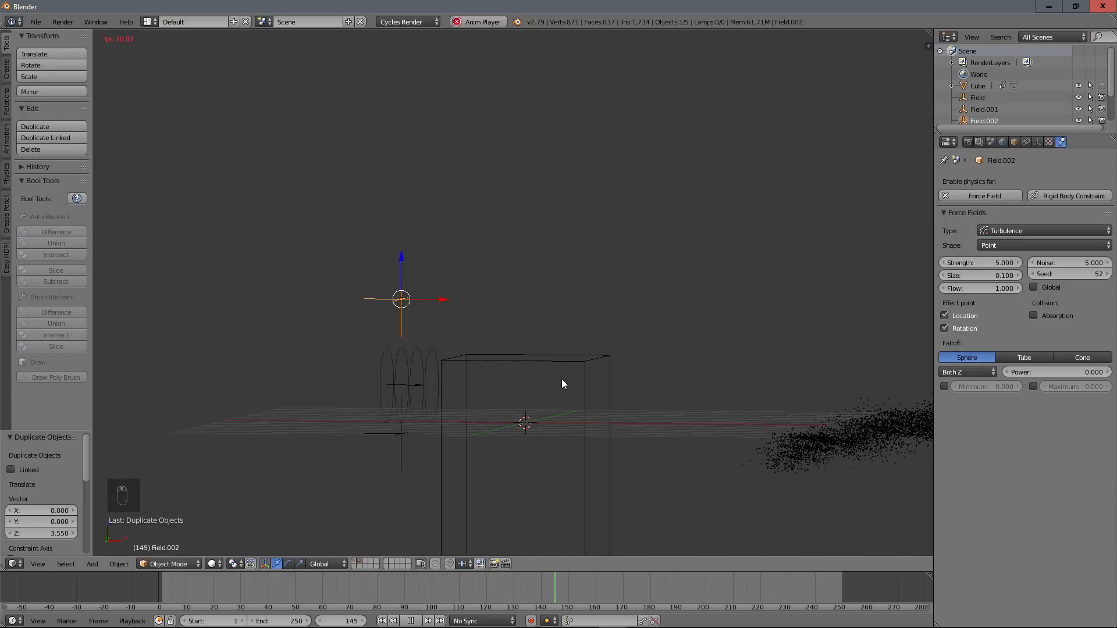
key(Escape)
scroll(561, 381, down, 3)
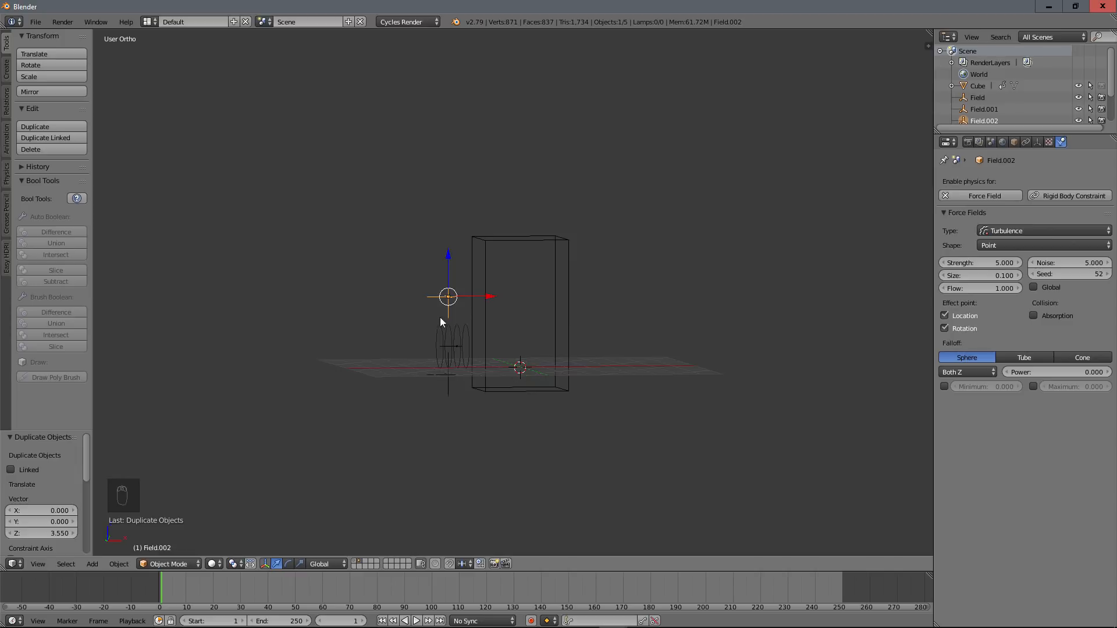
right_click(454, 385)
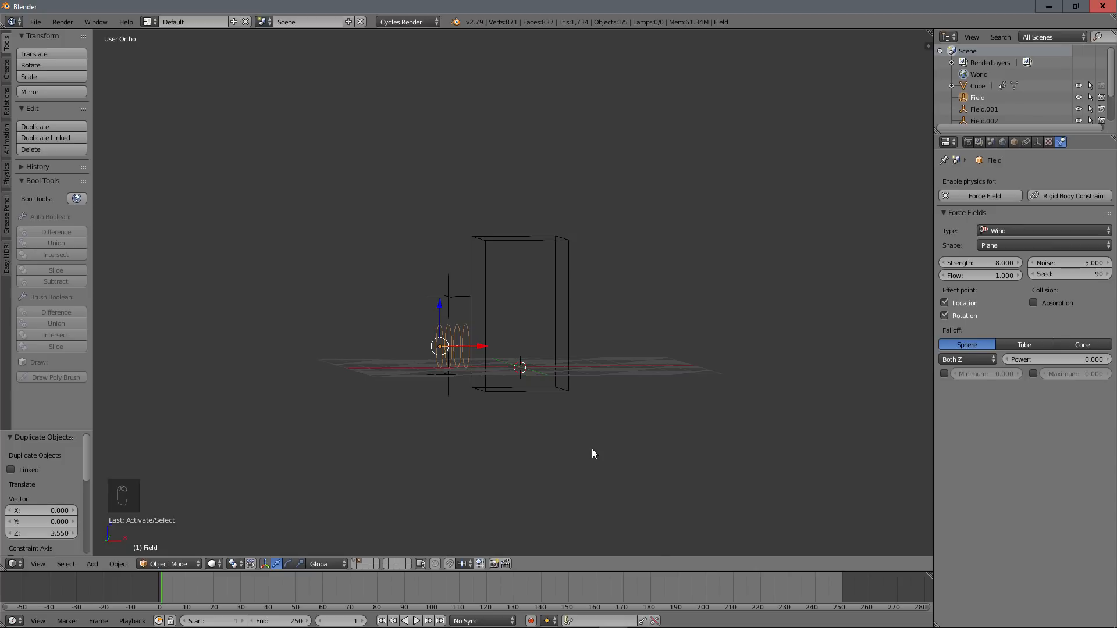
scroll(424, 522, up, 2)
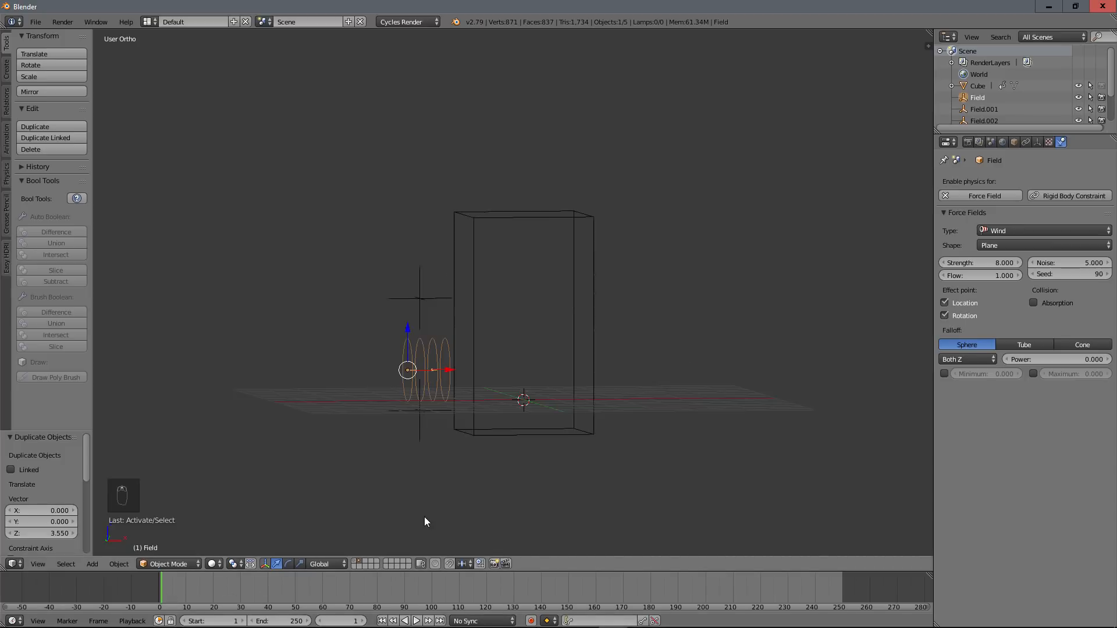
Step: Show the Suzanne head's layer together with the particle and force field layer, and play the animation to check the combined dispersal
click(361, 560)
shift+click(356, 561)
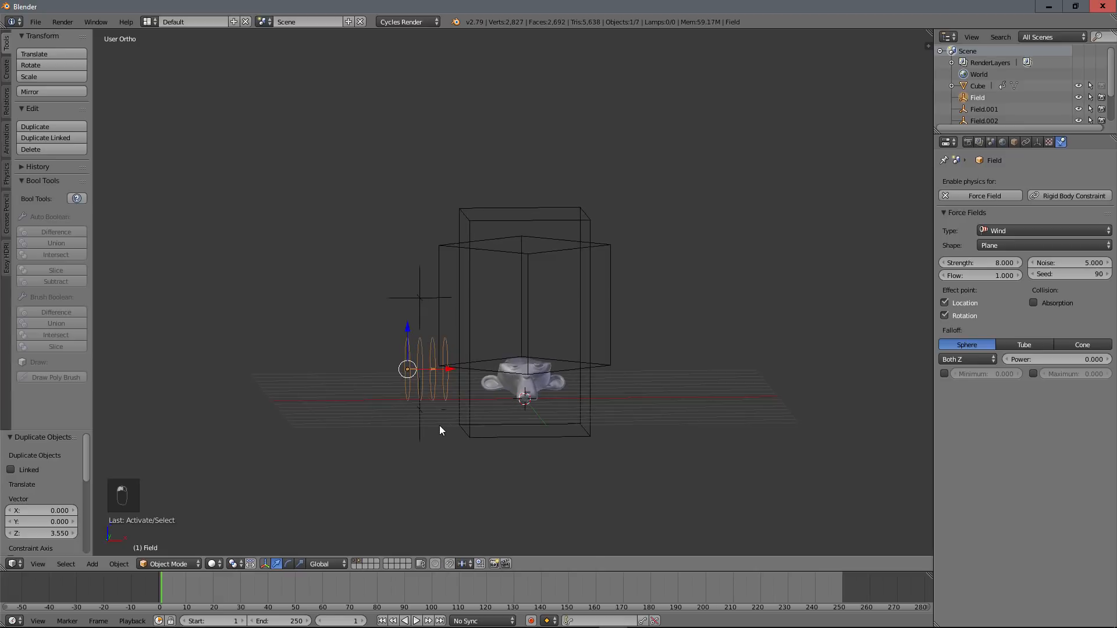
scroll(465, 438, up, 3)
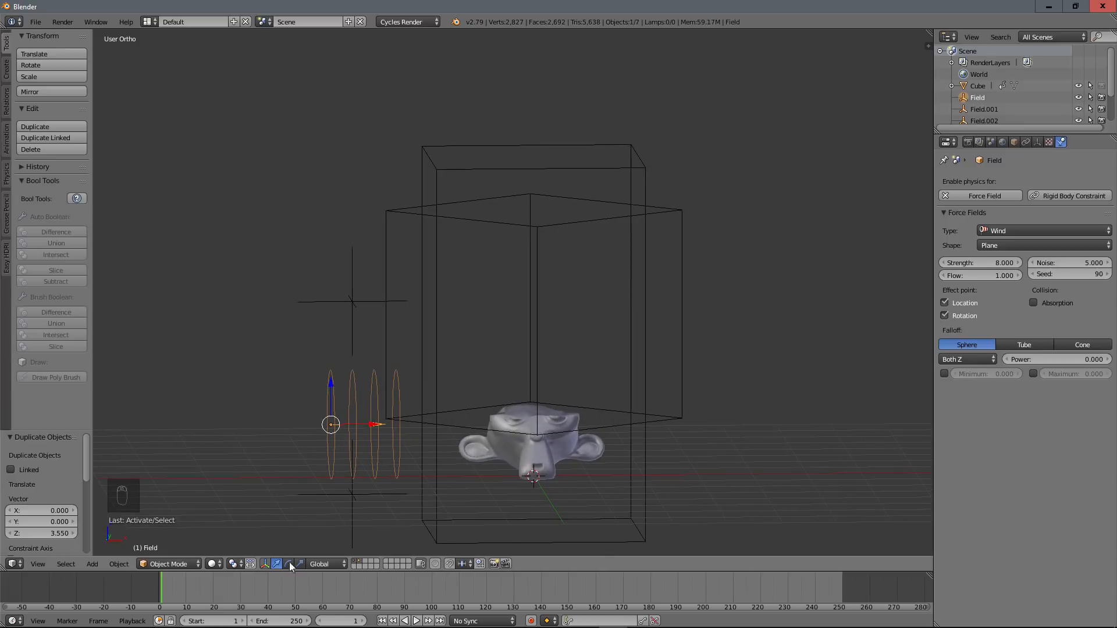
key(alt+a)
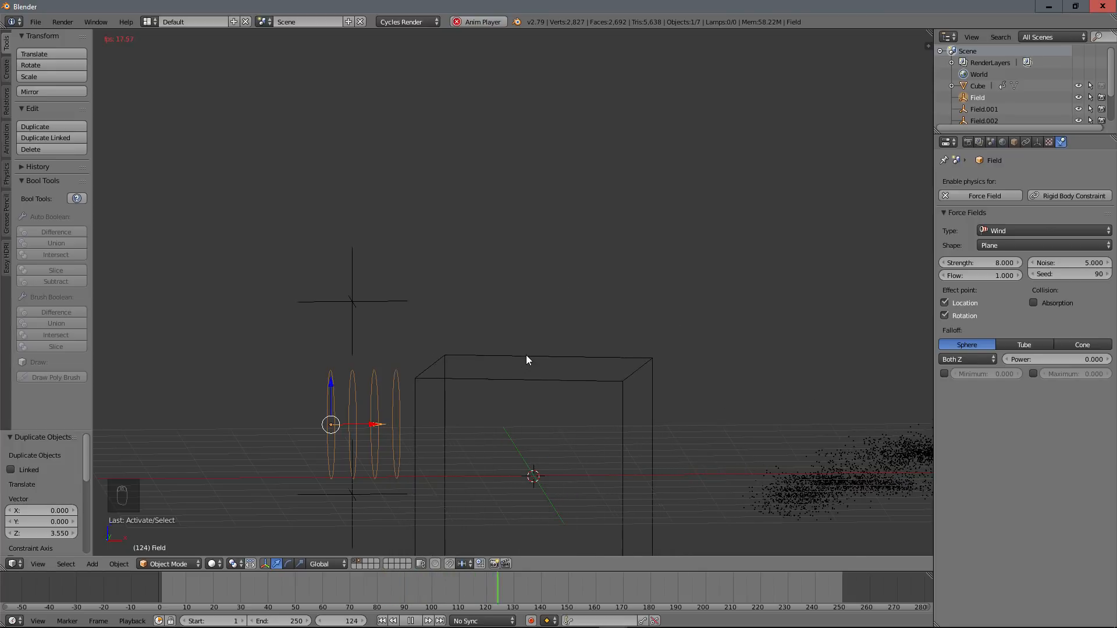
key(Escape)
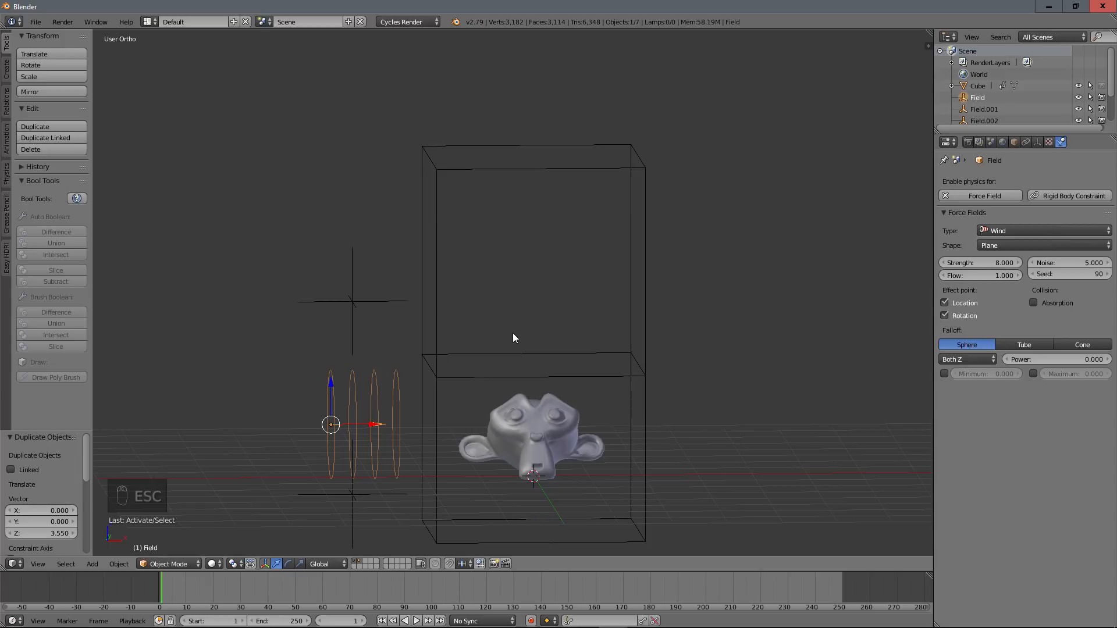
Step: Preview the animation in rendered shading around the Suzanne head, stop it at frame 76, and return to solid shading
mouse_move(512, 332)
middle_down()
mouse_move(532, 334)
mouse_move(524, 337)
middle_up()
scroll(522, 338, down, 3)
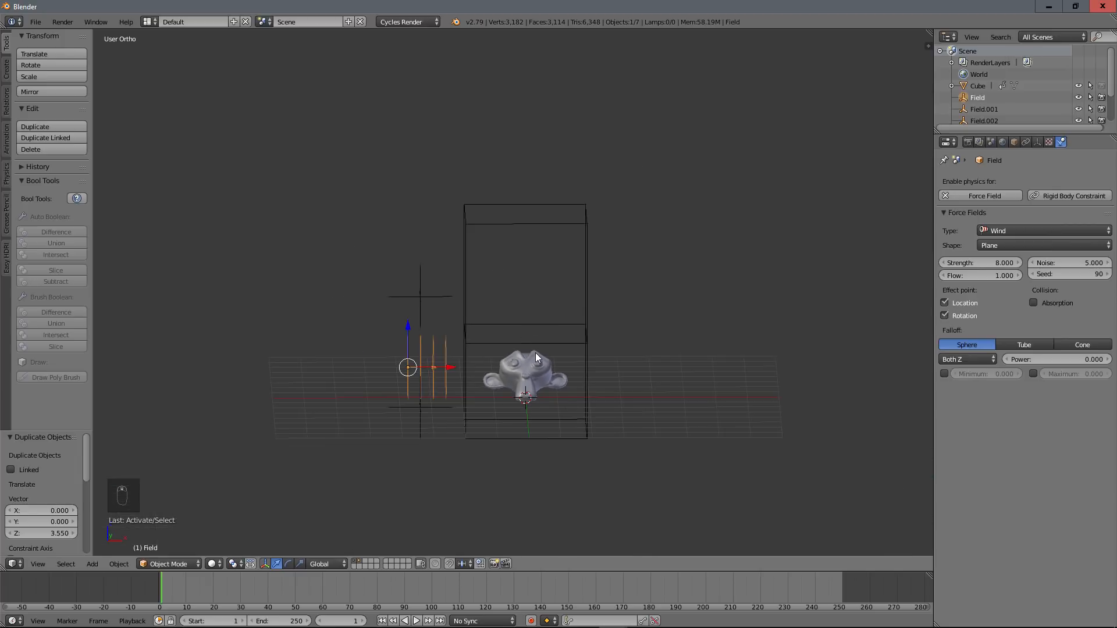
key(shift+z)
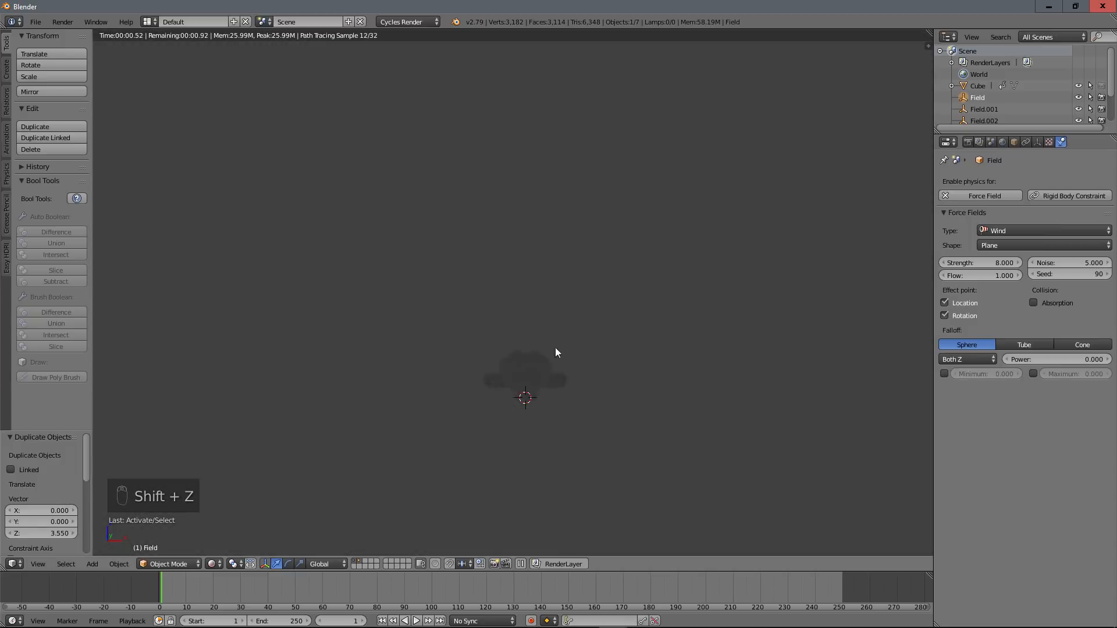
scroll(592, 401, up, 4)
shift+middle_drag(592, 400, 560, 353)
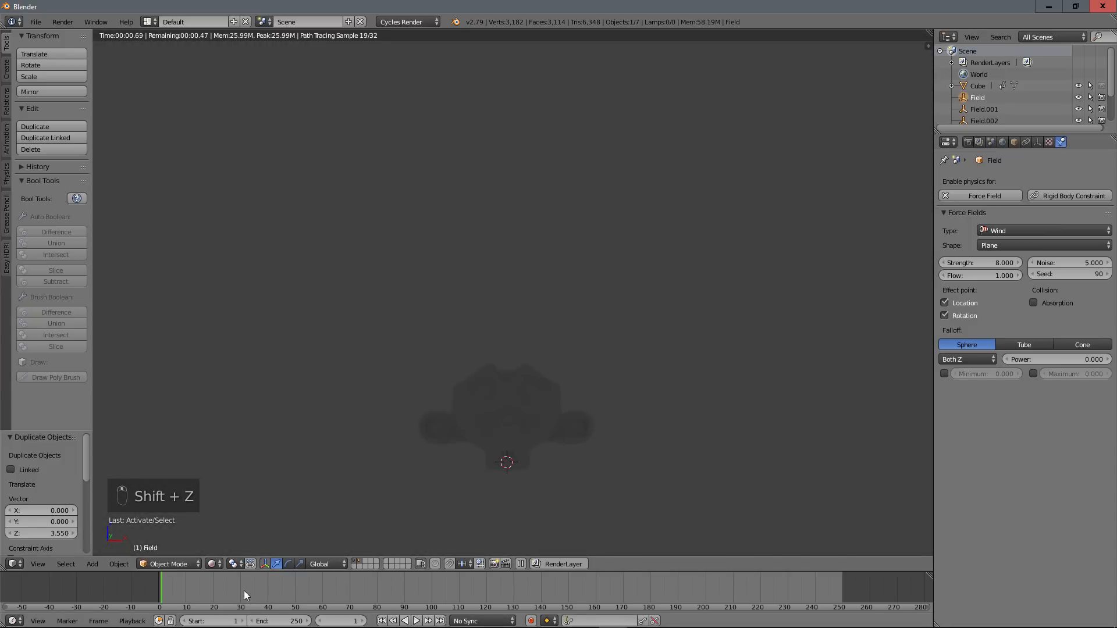
key(alt+a)
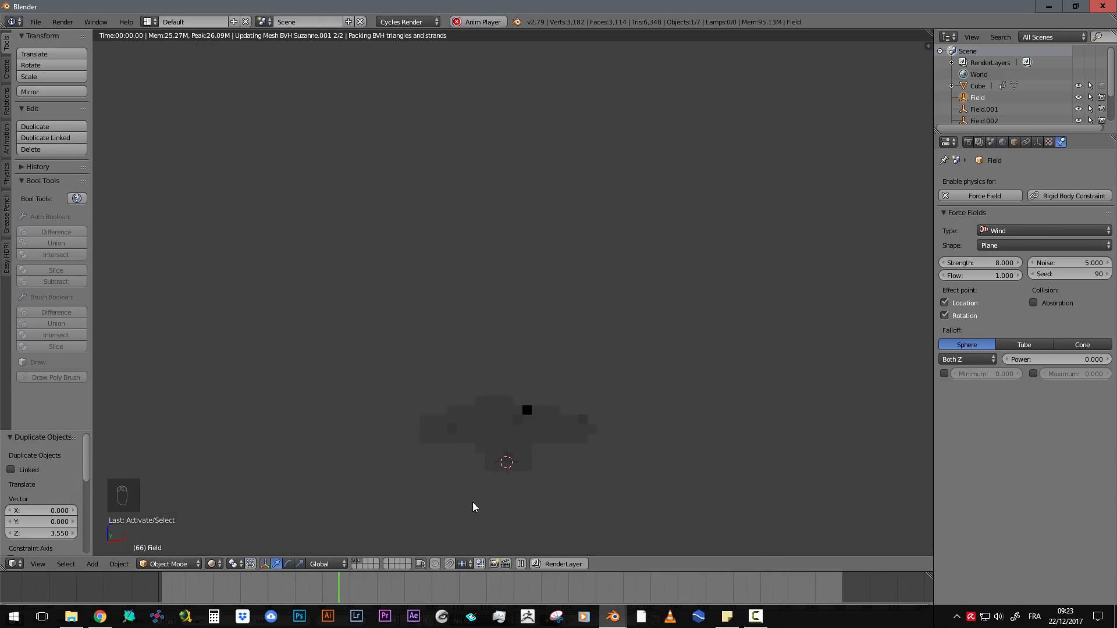
click(413, 620)
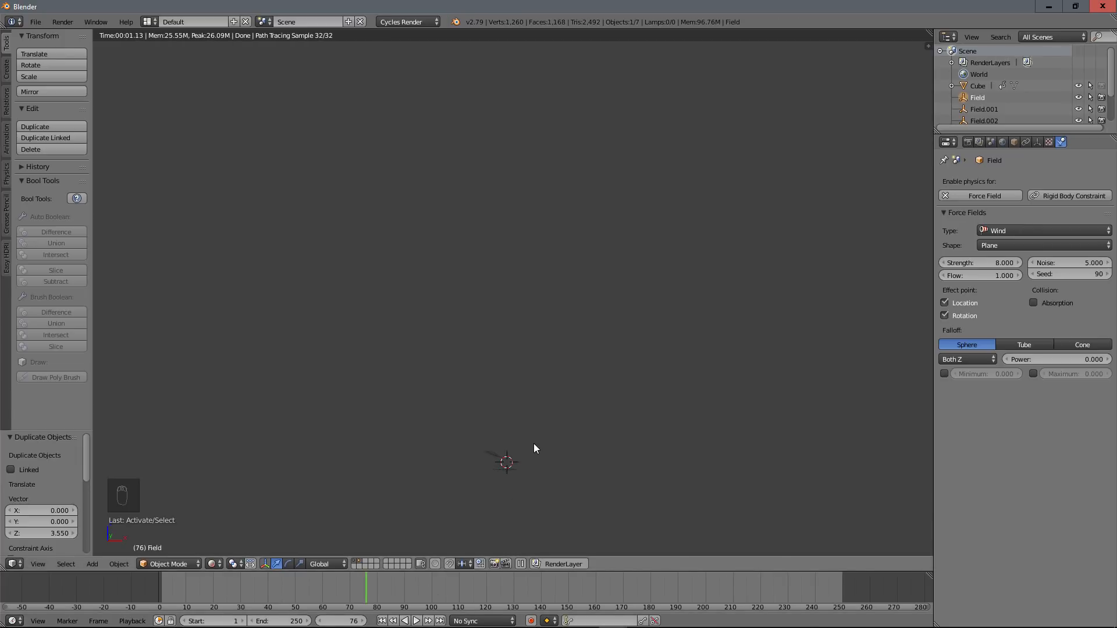
key(shift+z)
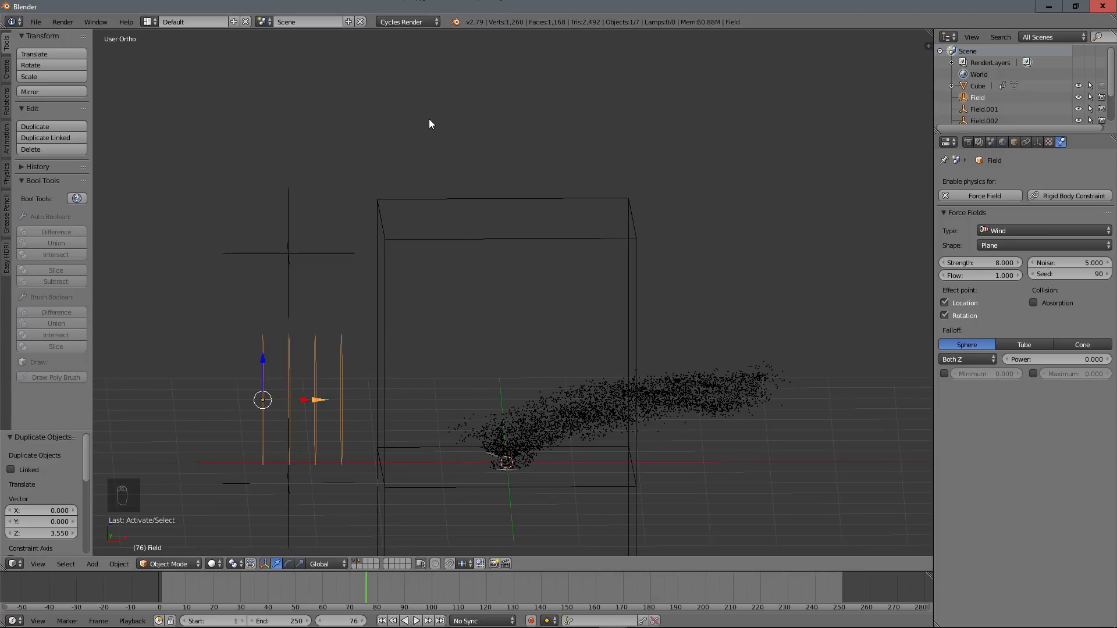
scroll(556, 407, down, 2)
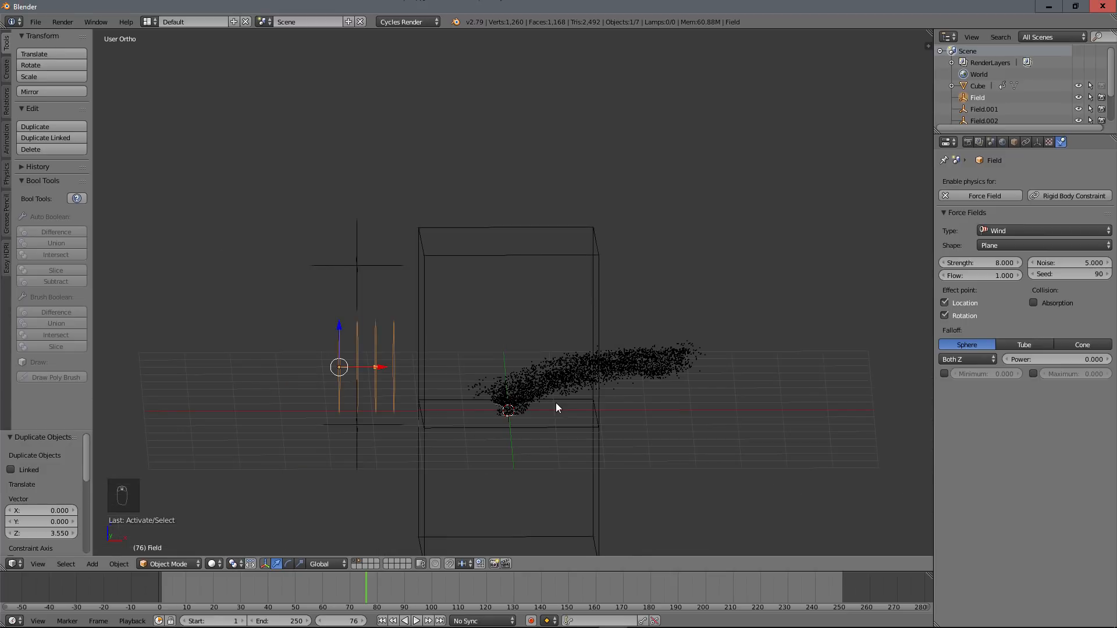
Step: Switch to an empty layer and add an ico sphere with 1 subdivision at the origin
click(364, 560)
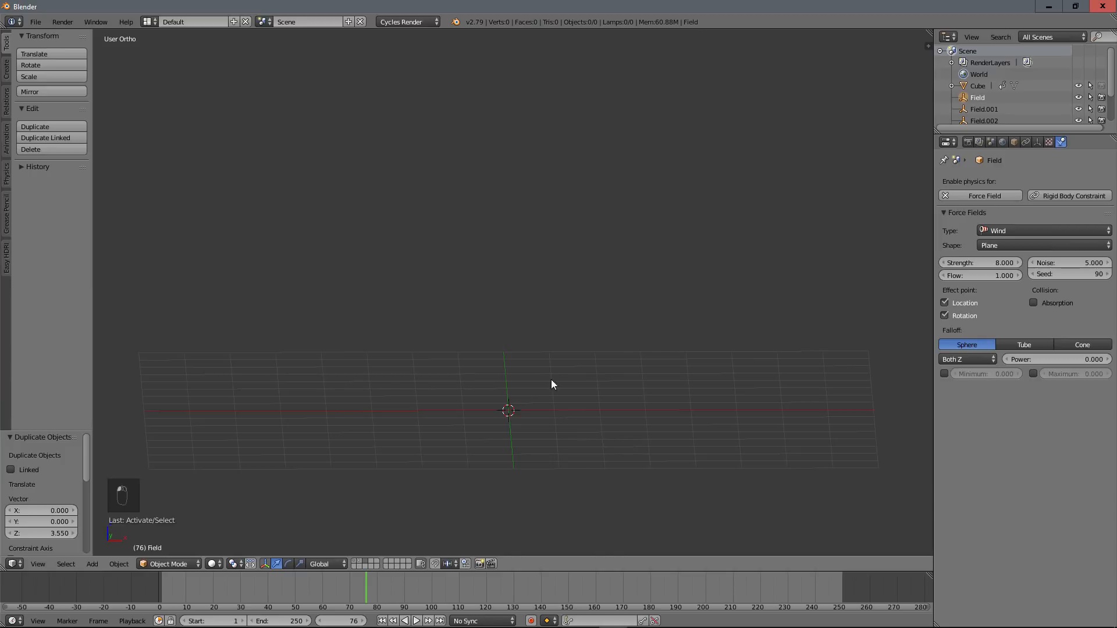
middle_drag(551, 381, 531, 347)
key(shift+a)
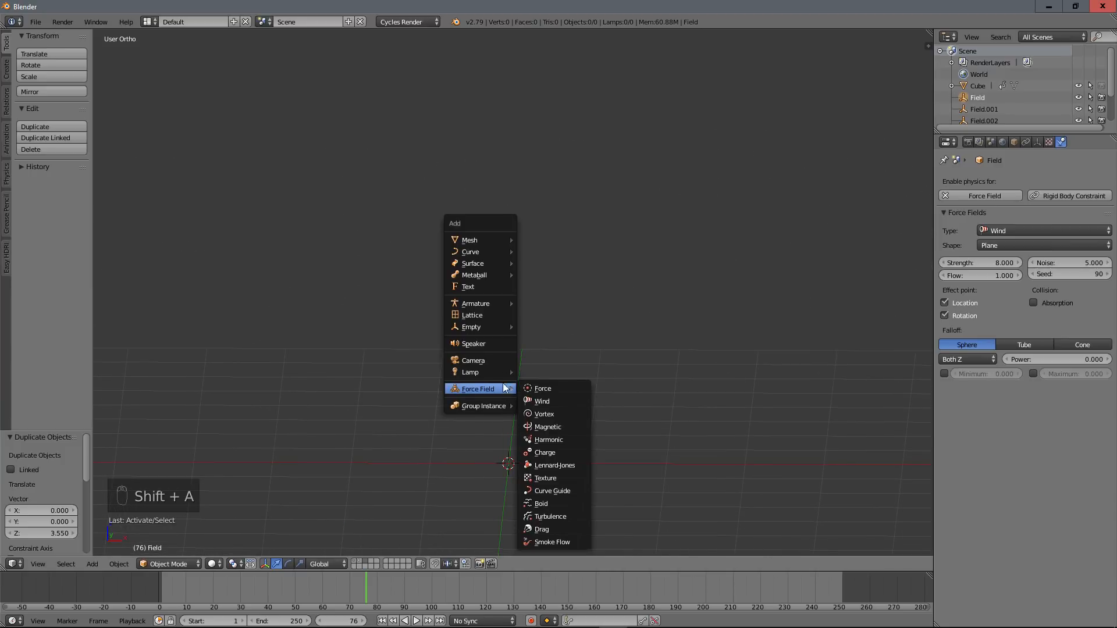
mouse_move(494, 240)
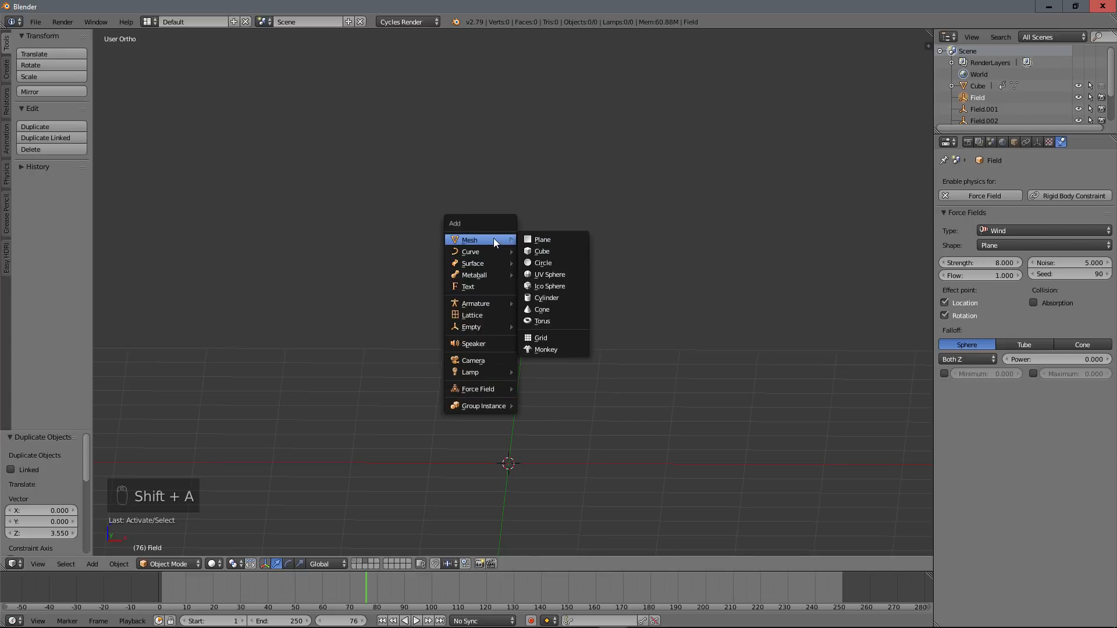
click(549, 286)
scroll(546, 433, down, 4)
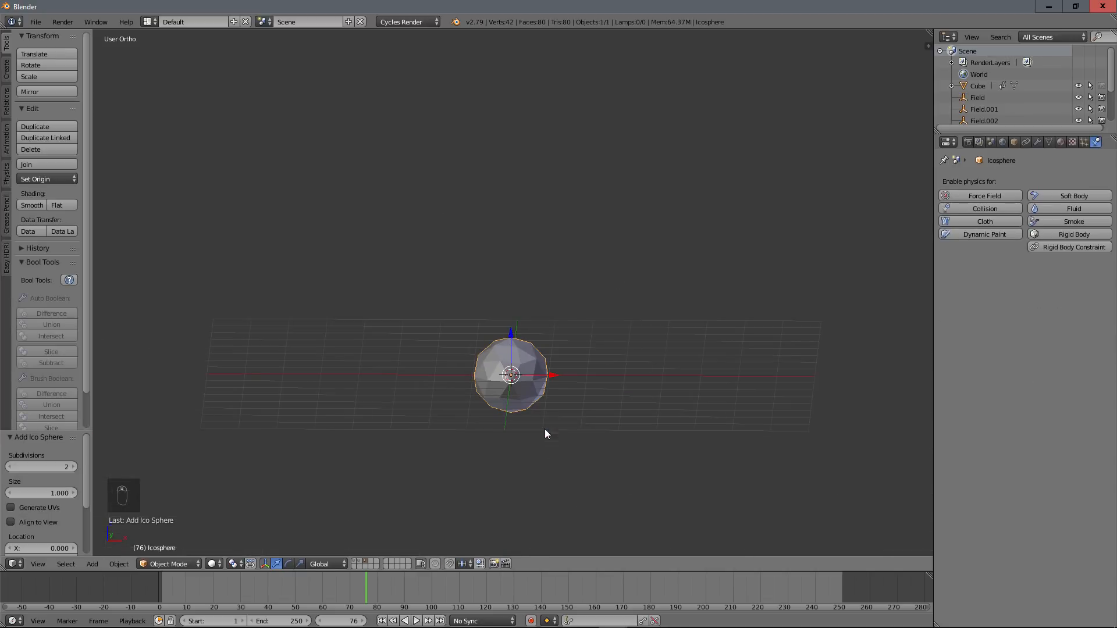
click(10, 467)
Step: Duplicate the icosphere about 2.01 units along X and repeat the duplication to form a row of four
scroll(469, 437, up, 3)
mouse_move(468, 437)
middle_down()
mouse_move(559, 426)
mouse_move(480, 434)
middle_up()
scroll(520, 441, down, 2)
key(shift+d)
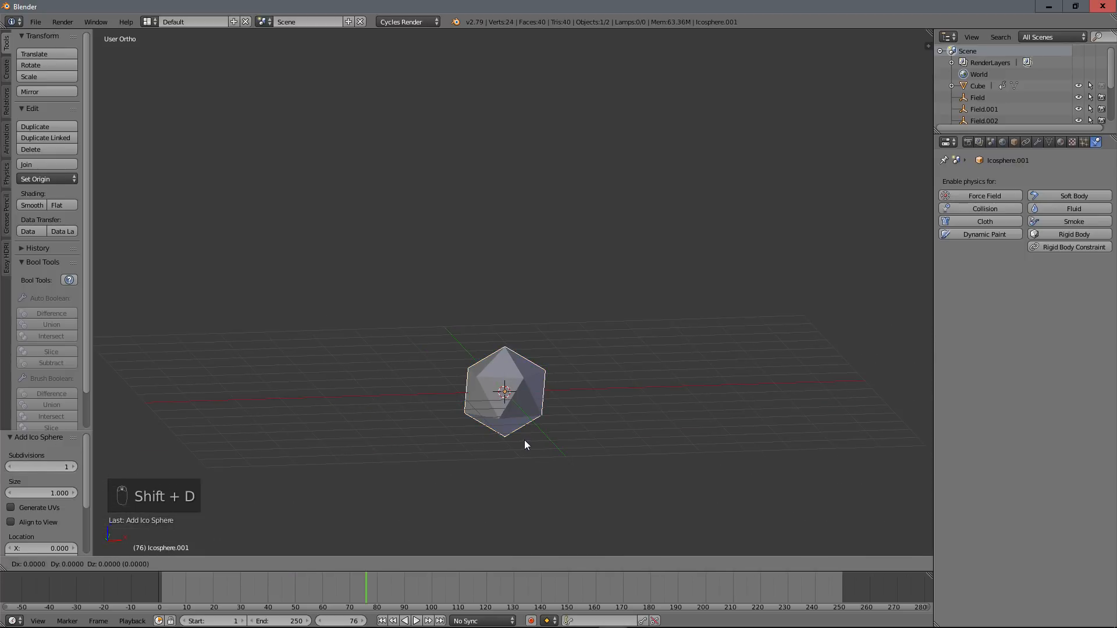
click(610, 432)
key(shift+r)
key(shift+r)
key(shift+r)
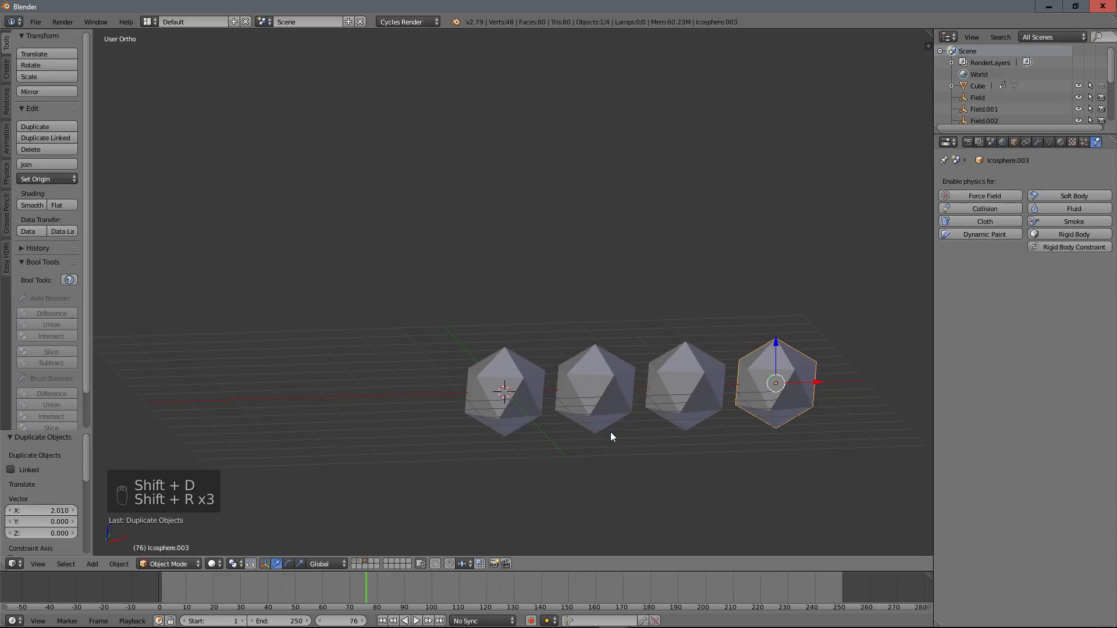
scroll(609, 432, down, 4)
middle_drag(606, 439, 574, 360)
scroll(599, 473, up, 3)
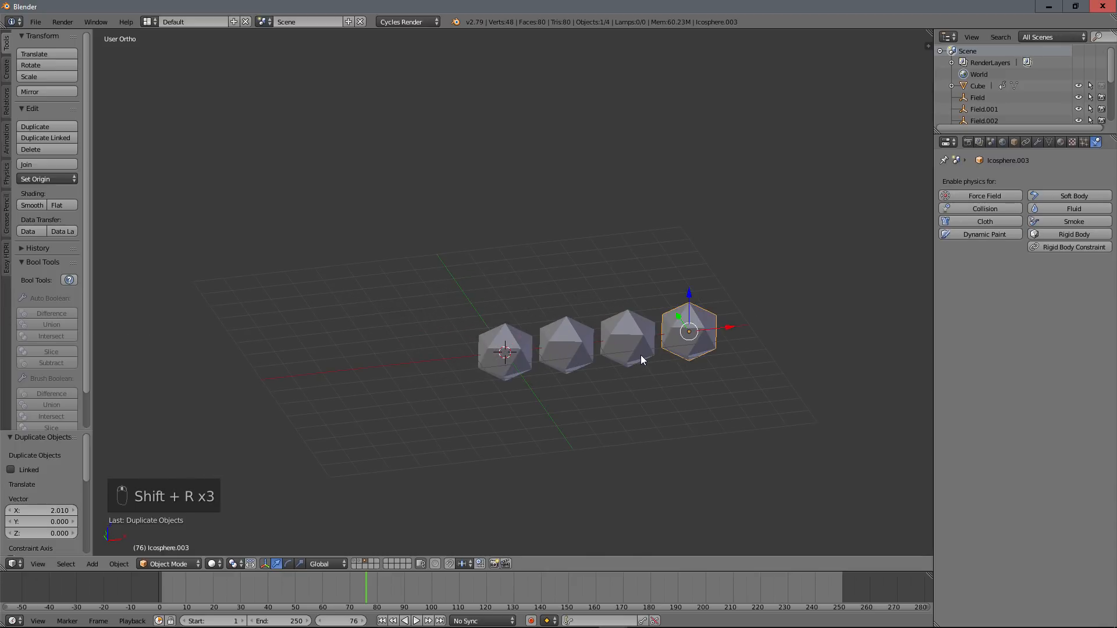
Step: Move the first and second icospheres in the negative X direction to spread out the row
right_click(496, 342)
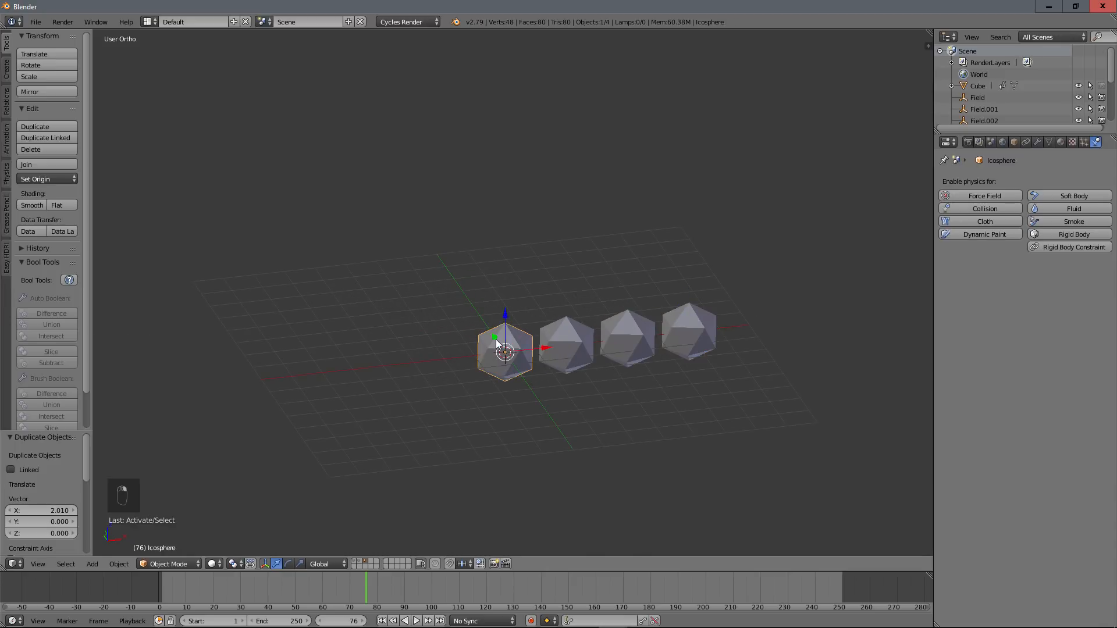
drag(549, 352, 517, 353)
right_click(556, 336)
mouse_move(605, 344)
mouse_down()
mouse_move(577, 340)
mouse_move(596, 349)
mouse_up()
Step: Flatten the second icosphere's mesh to about 0.46 along Z, then enlarge it uniformly
key(Tab)
scroll(616, 429, up, 3)
middle_drag(615, 429, 630, 489)
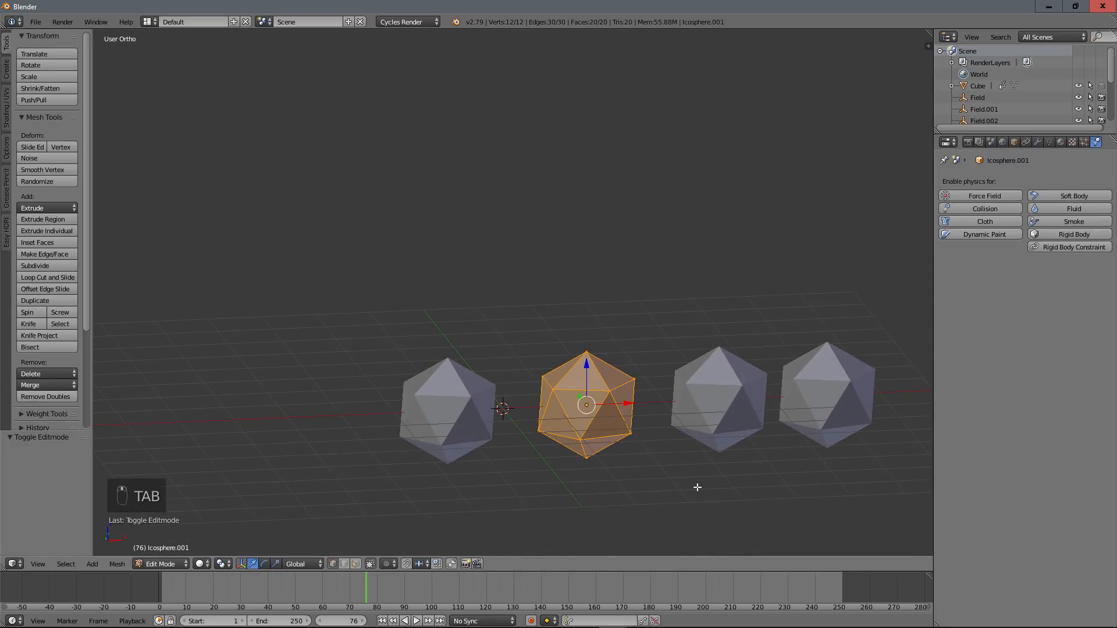
key(s)
key(z)
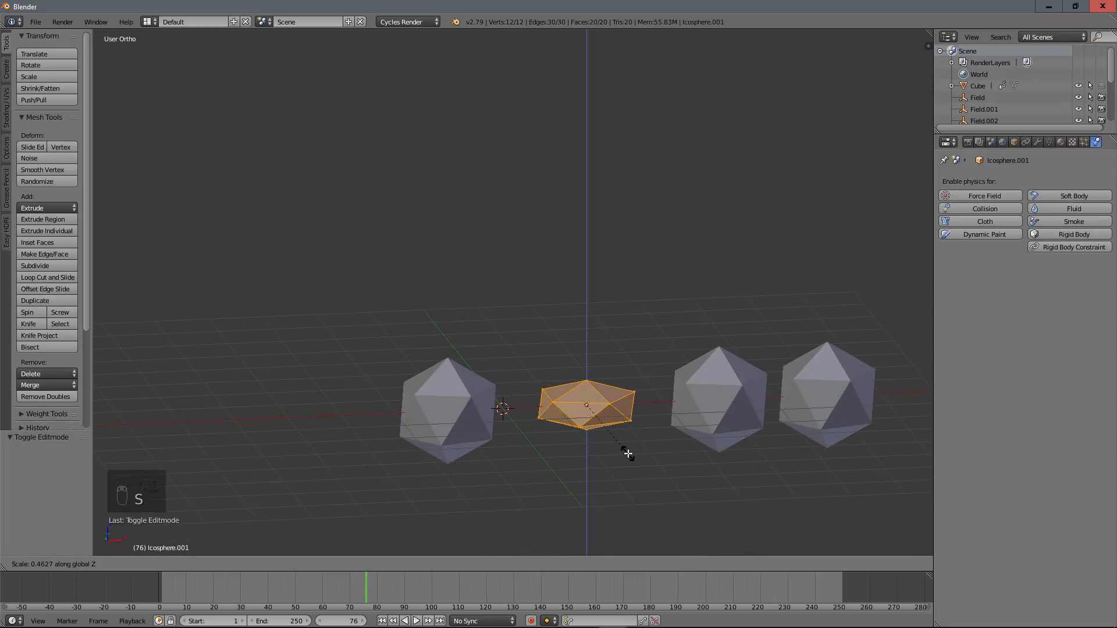
click(627, 454)
middle_drag(627, 454, 683, 421)
key(s)
click(665, 461)
key(Tab)
Step: Stretch the third icosphere's mesh by about 2.17 along Z, then shrink it uniformly to about 0.71
right_click(724, 386)
key(Tab)
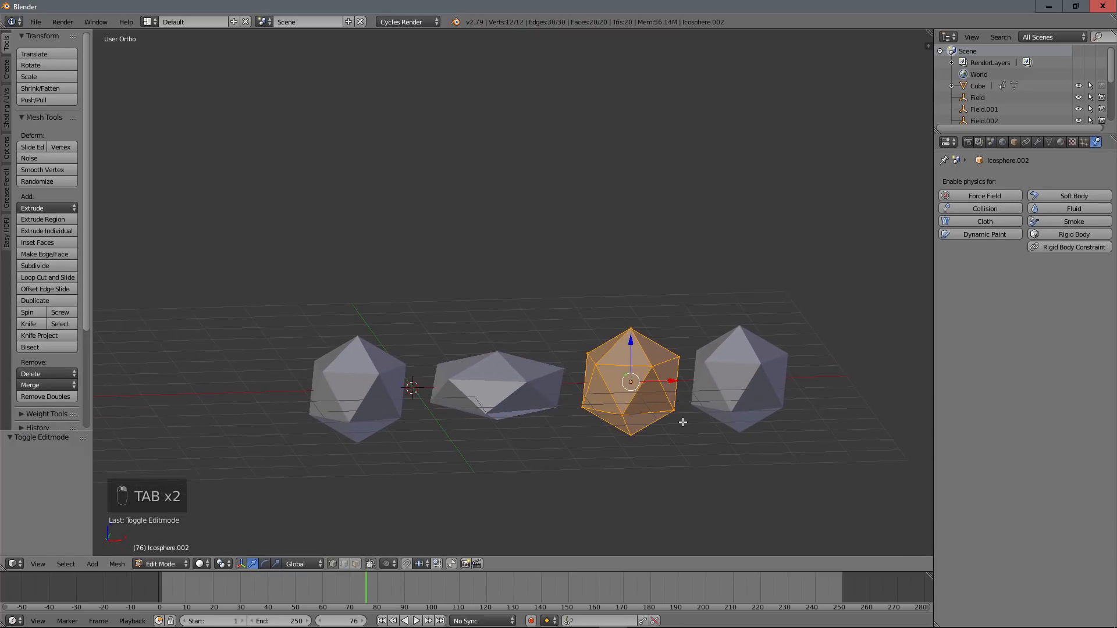
key(s)
key(z)
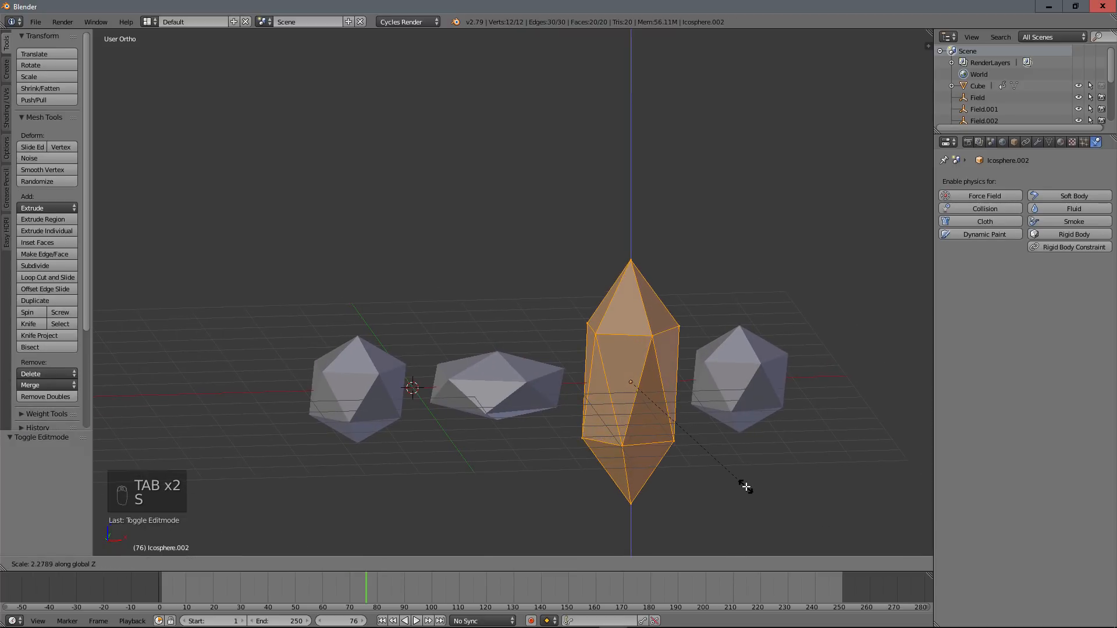
click(730, 474)
key(s)
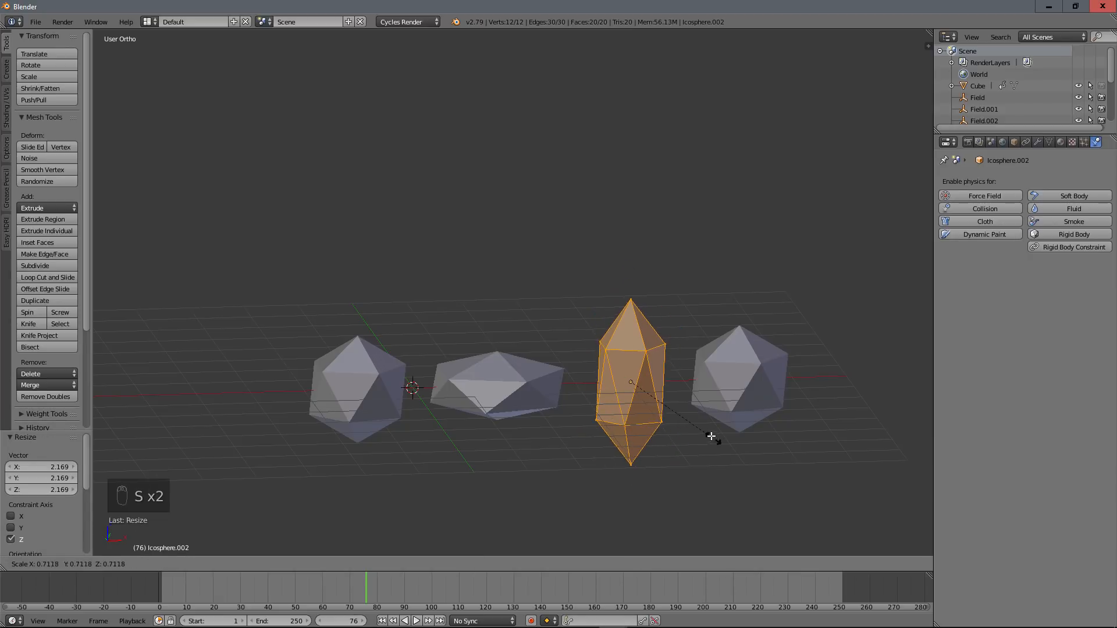
click(709, 435)
scroll(626, 412, down, 3)
key(Tab)
Step: Move the fourth icosphere's top vertex up and sideways, and pull its upper +X side vertex outward
middle_drag(550, 336, 431, 295)
right_click(678, 343)
scroll(678, 343, up, 3)
key(Tab)
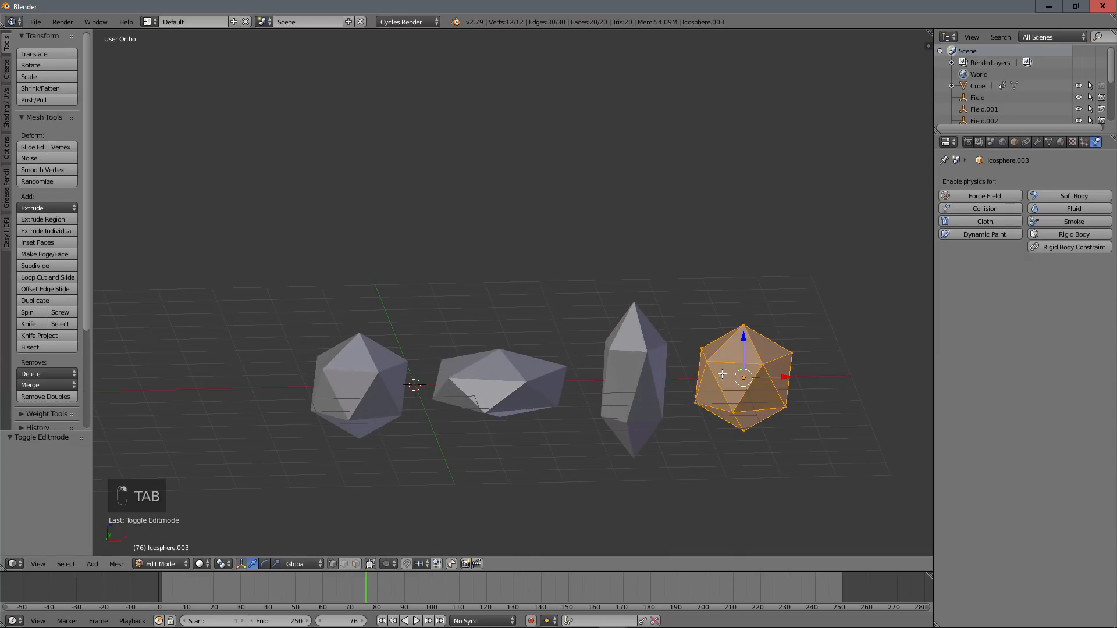
shift+middle_drag(762, 372, 666, 378)
right_click(609, 354)
right_click(644, 334)
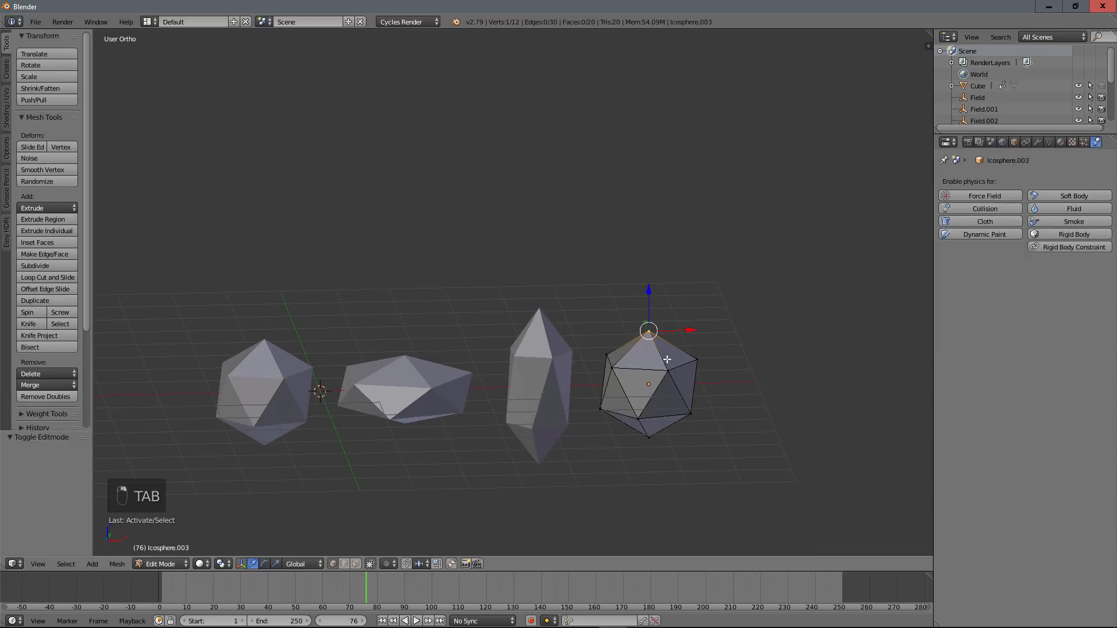
key(g)
click(698, 345)
right_click(700, 358)
key(g)
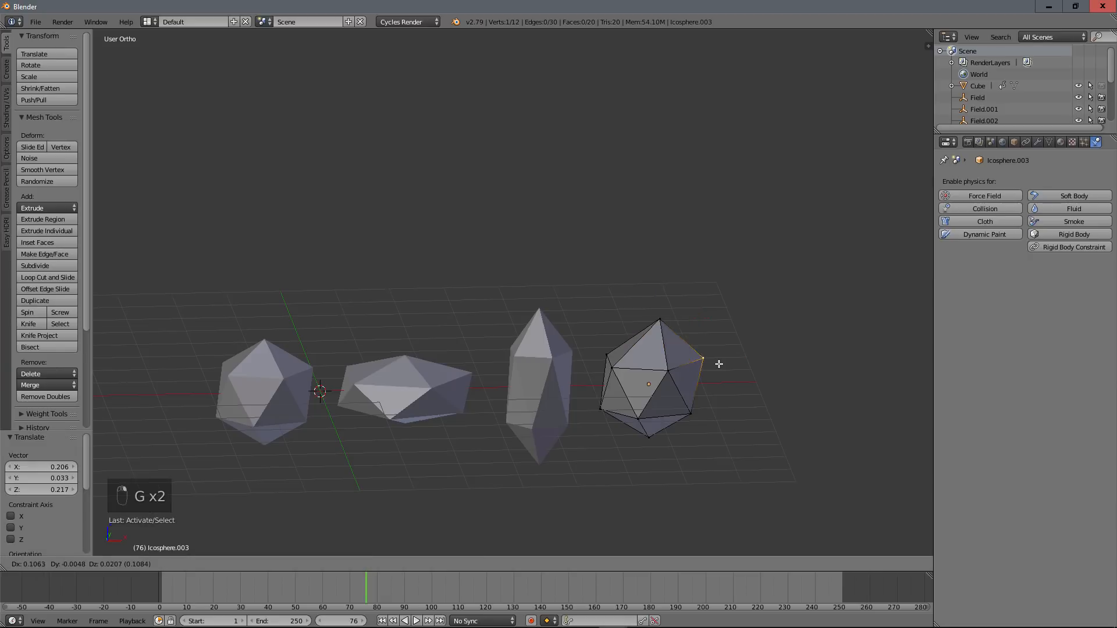
click(718, 361)
Step: Pull the fourth icosphere's two lower side vertices outward to make its outline uneven
right_click(698, 415)
key(g)
click(705, 419)
right_click(590, 412)
key(g)
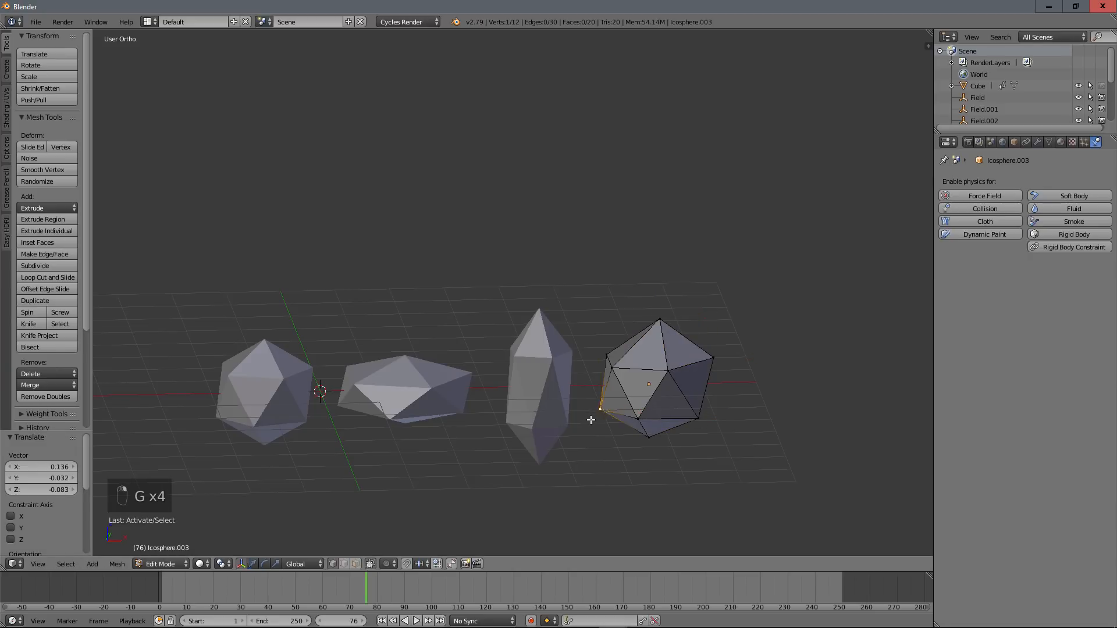
click(589, 423)
Step: Pull a side vertex of the fourth icosphere outward by about 0.68 units in the negative Y direction
middle_drag(682, 385, 507, 347)
right_click(548, 342)
key(g)
click(591, 344)
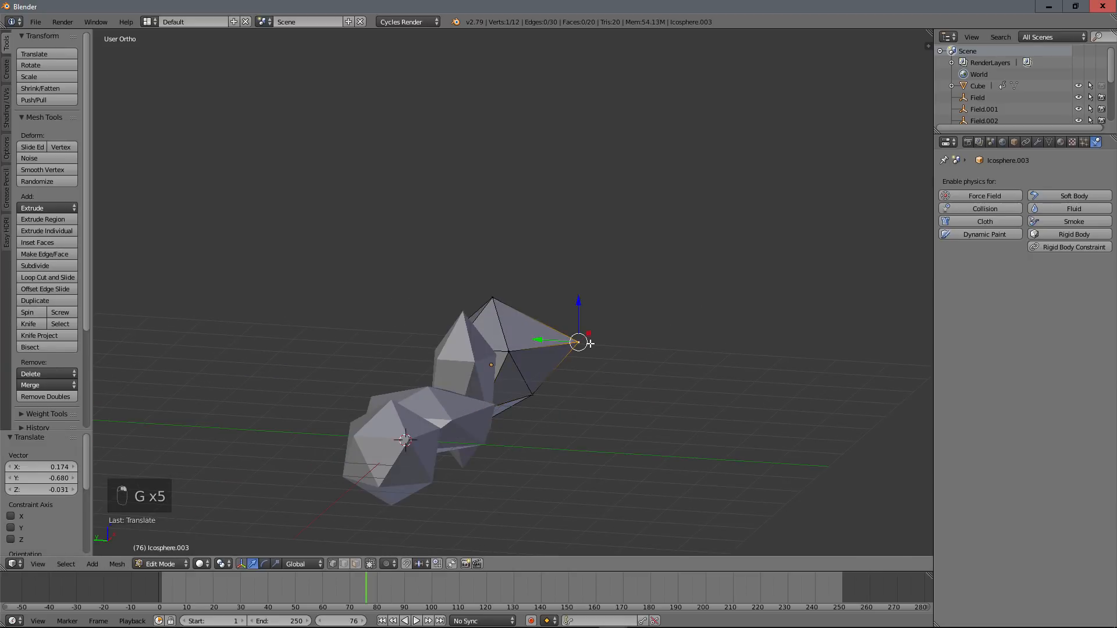
Step: Reposition two more side vertices of the fourth icosphere, offsetting the second by about 0.16 in X and 0.19 in Y
middle_drag(597, 356, 428, 368)
mouse_move(617, 429)
middle_down()
mouse_move(691, 396)
mouse_move(662, 373)
middle_up()
key(g)
click(637, 415)
right_click(701, 387)
key(g)
click(713, 386)
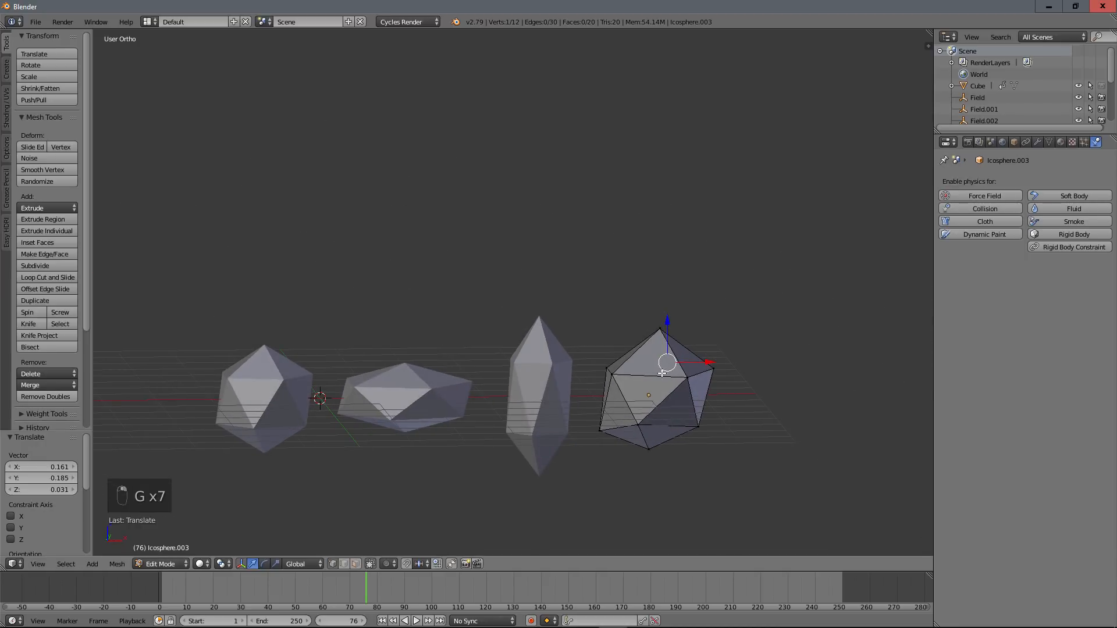
Step: Pull the fourth icosphere's top vertex down and sideways, raise its bottom vertex by about 0.14, and finish mesh editing
right_click(662, 336)
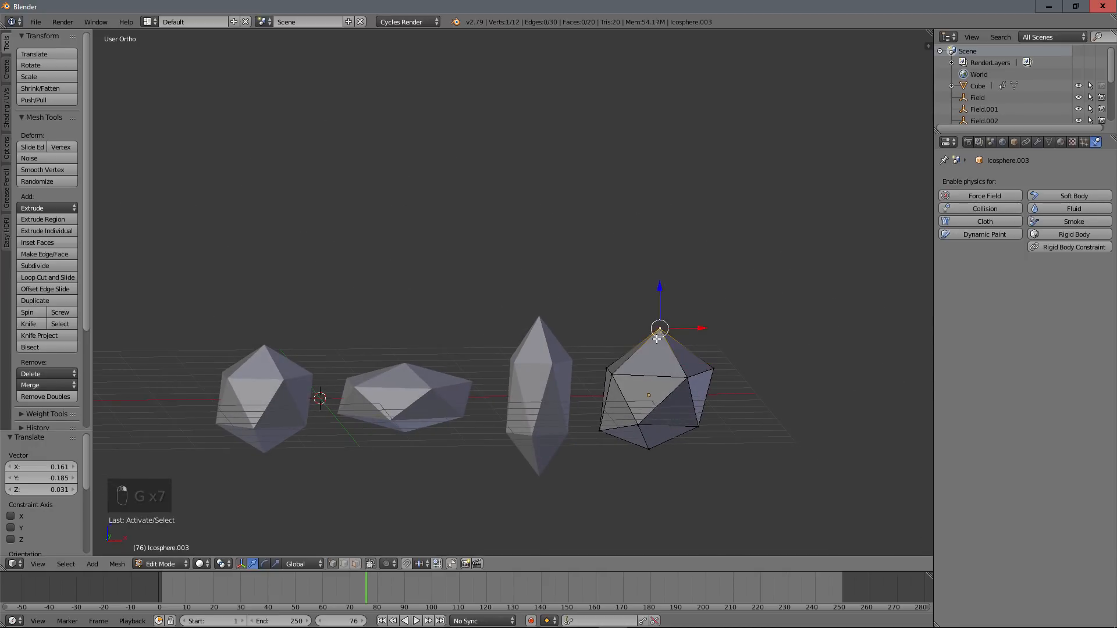
key(g)
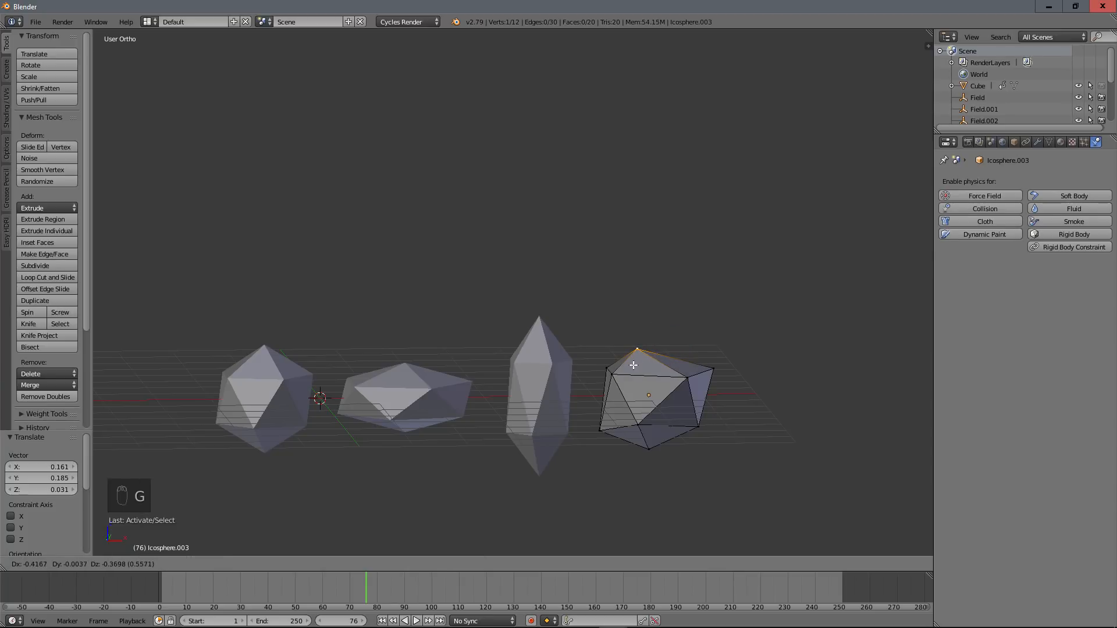
click(649, 448)
key(g)
click(662, 440)
scroll(628, 395, down, 3)
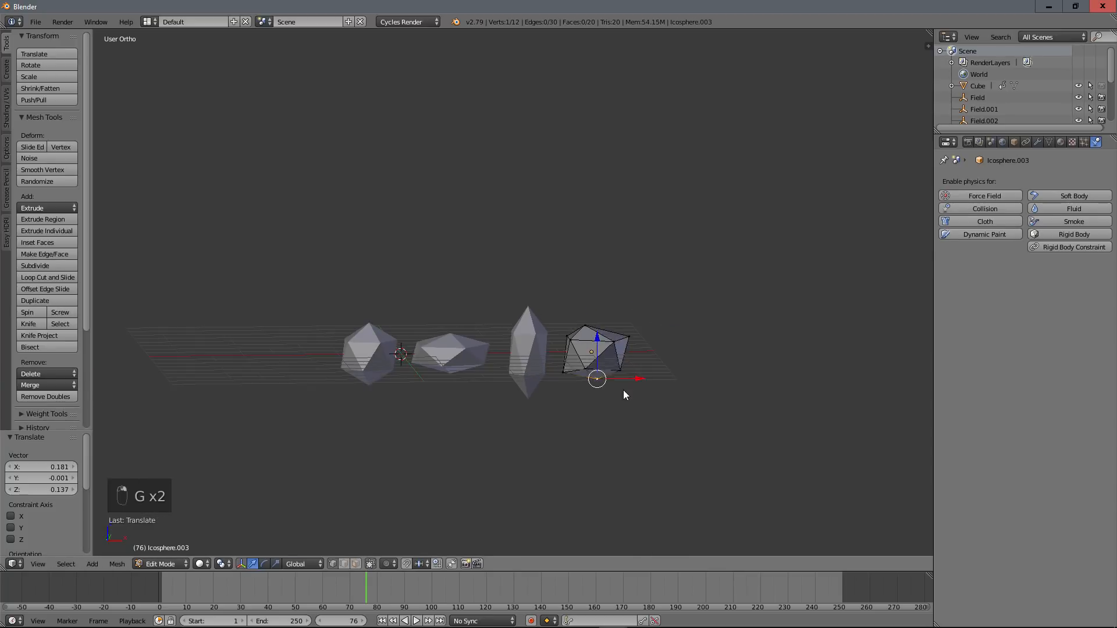
key(Tab)
Step: Select all four icospheres, with the fourth one active, and apply smooth shading to them
middle_drag(622, 390, 562, 379)
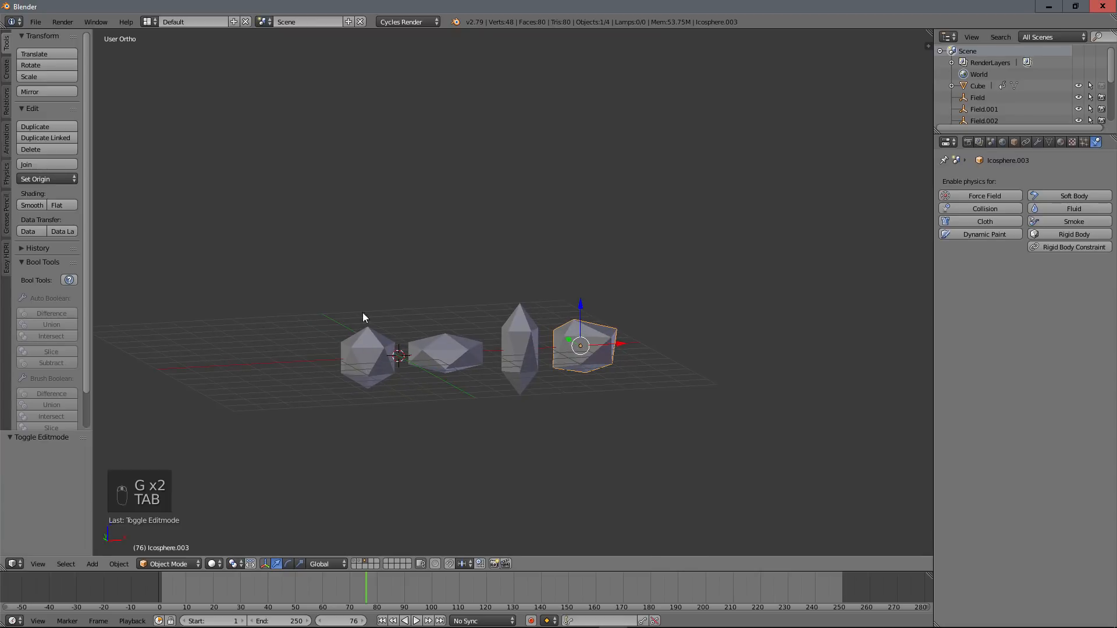
middle_drag(362, 312, 593, 366)
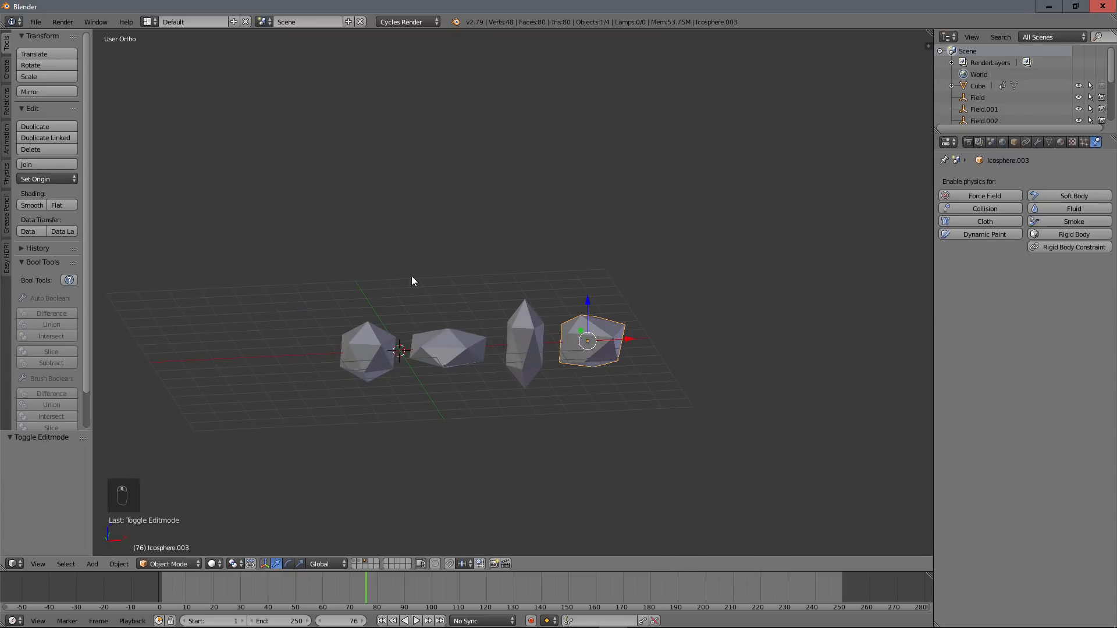
right_click(378, 347)
shift+right_click(451, 347)
shift+right_click(532, 336)
shift+right_click(588, 344)
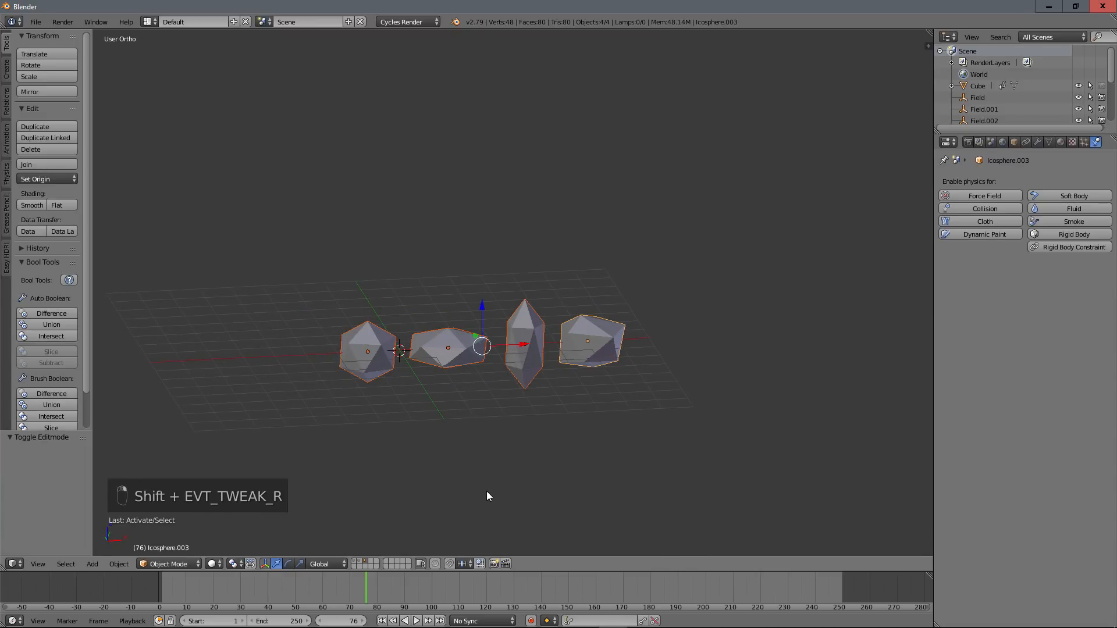
click(31, 205)
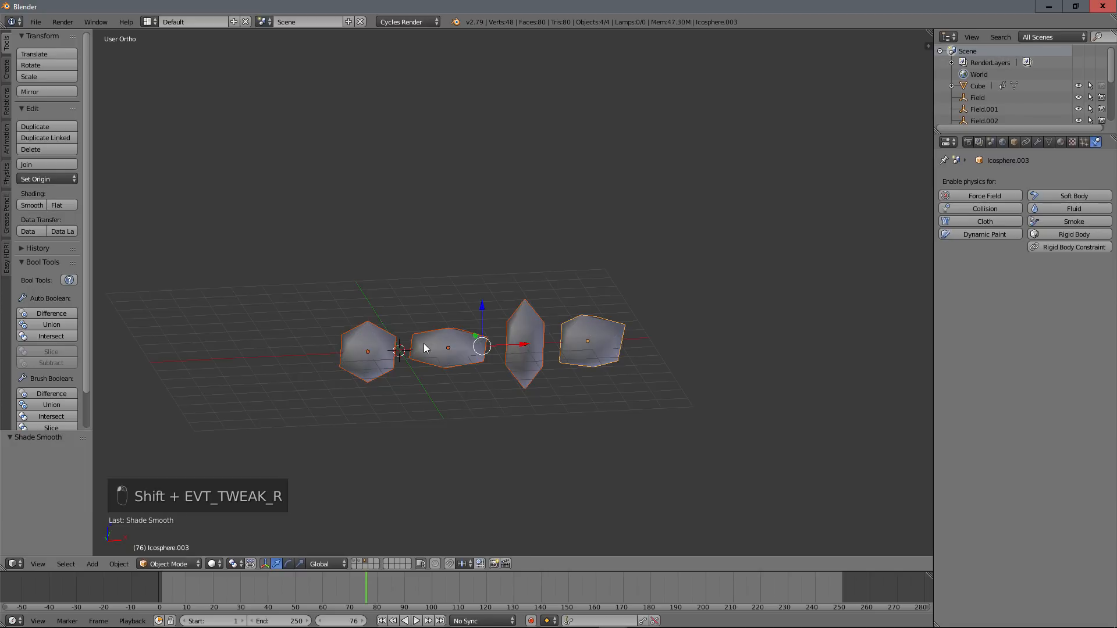
Step: Put the four selected icospheres into a new group named "sable"
scroll(1018, 98, down, 5)
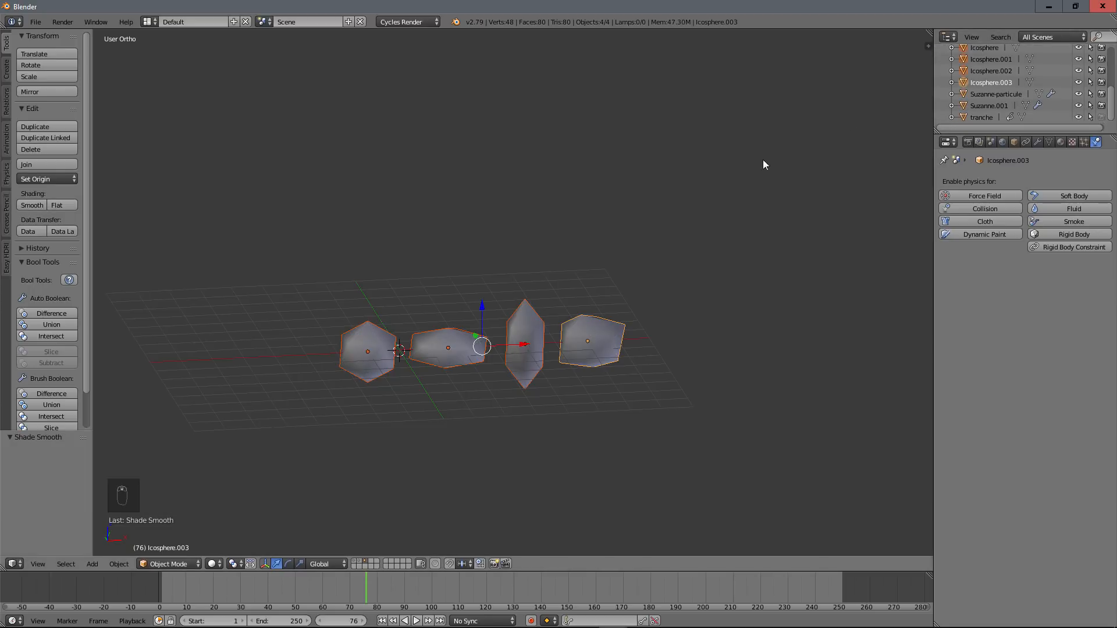
scroll(573, 309, up, 2)
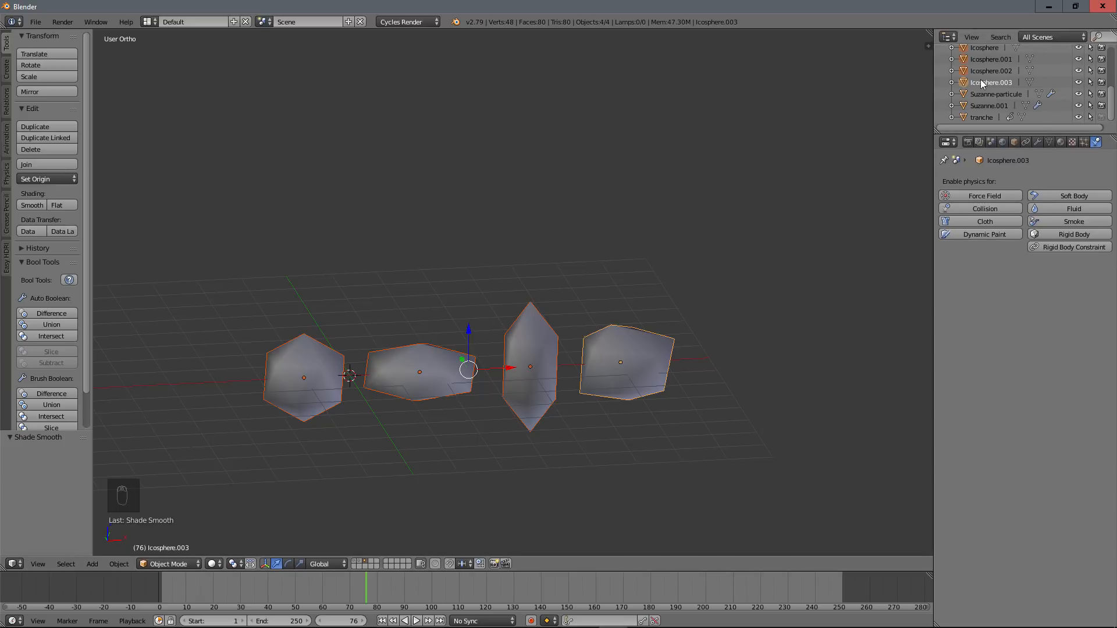
click(1061, 142)
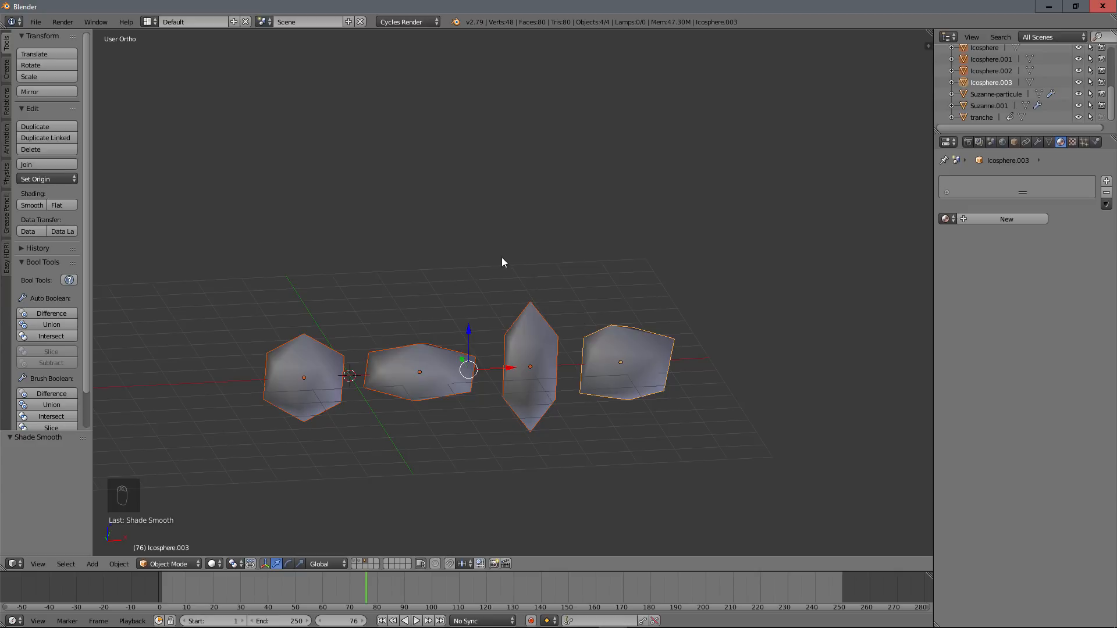
key(ctrl+g)
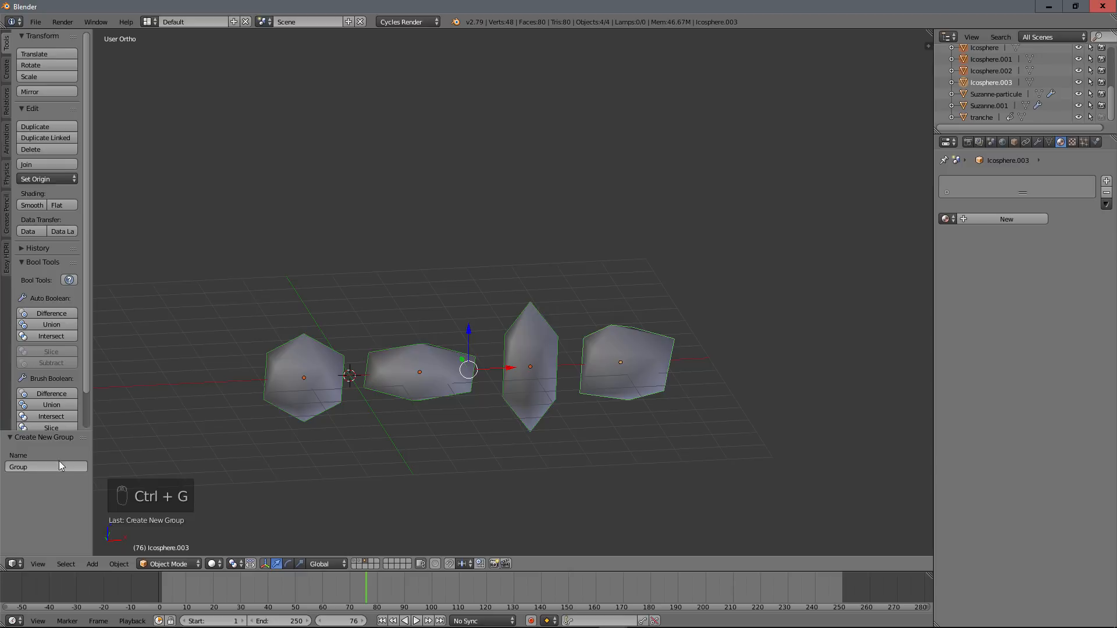
click(33, 467)
text(sable)
key(Return)
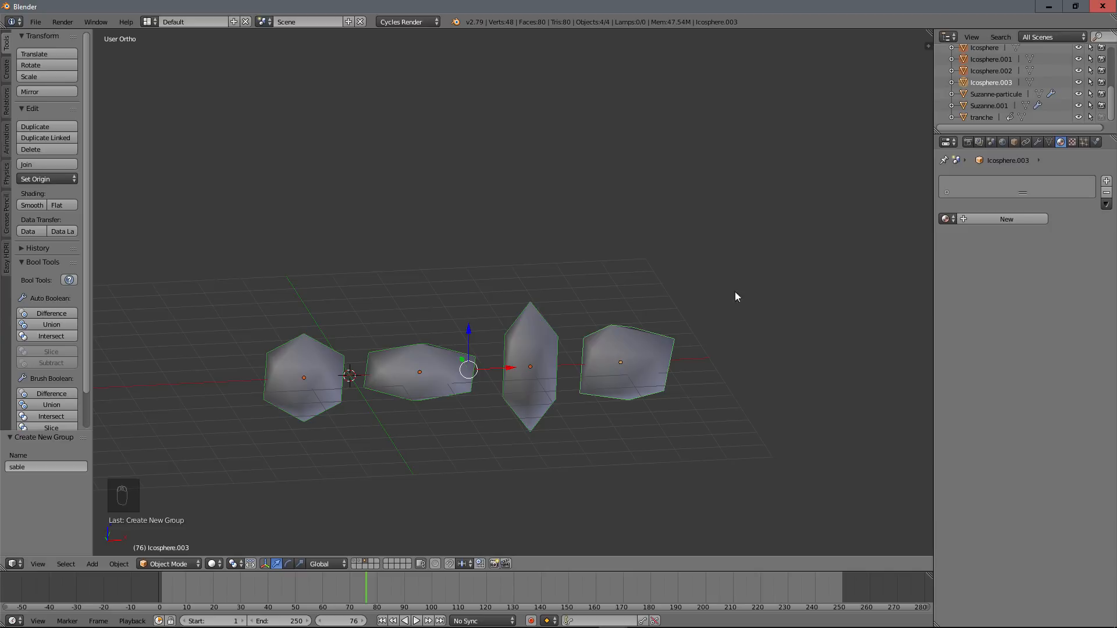
Step: Create a Diffuse BSDF material with a light sand colour on the fourth icosphere and name it "sable"
click(1005, 220)
click(1029, 302)
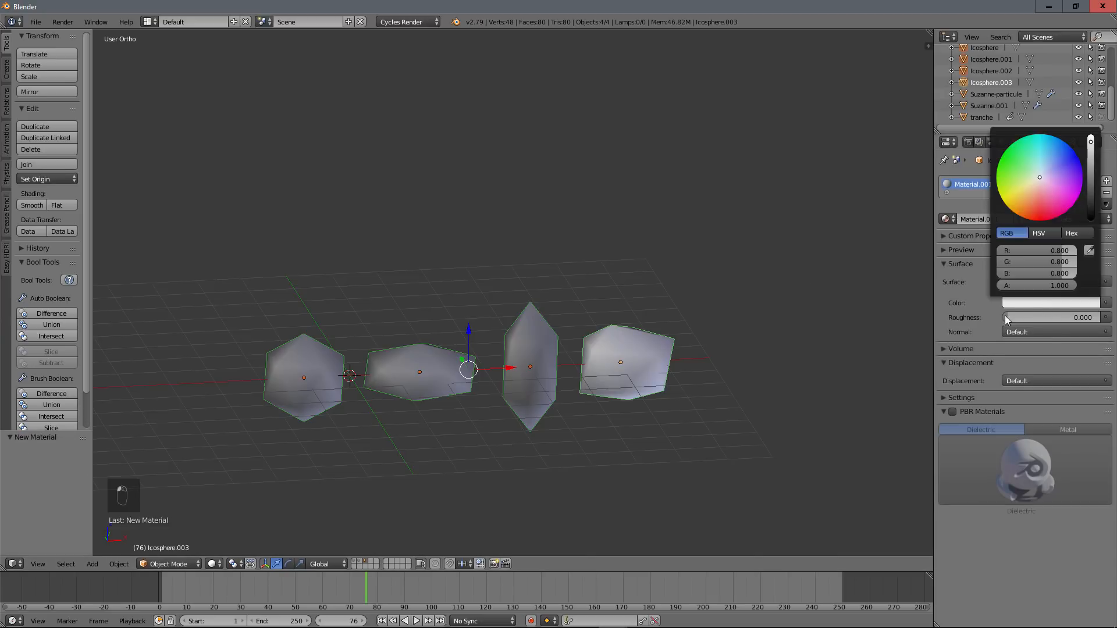
click(1033, 187)
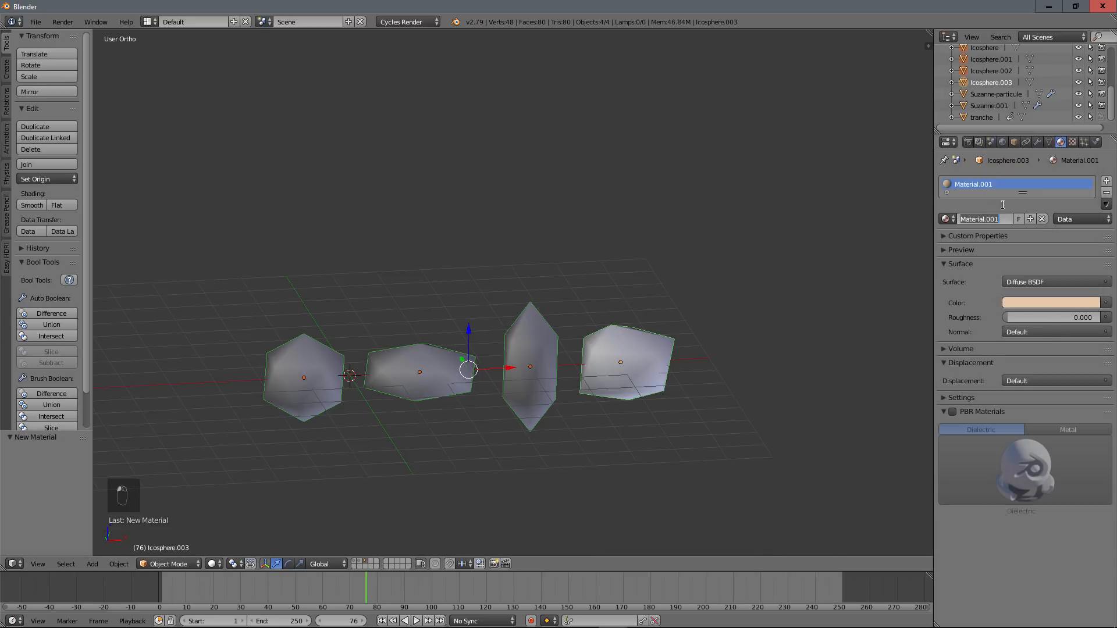
text(sable)
key(Return)
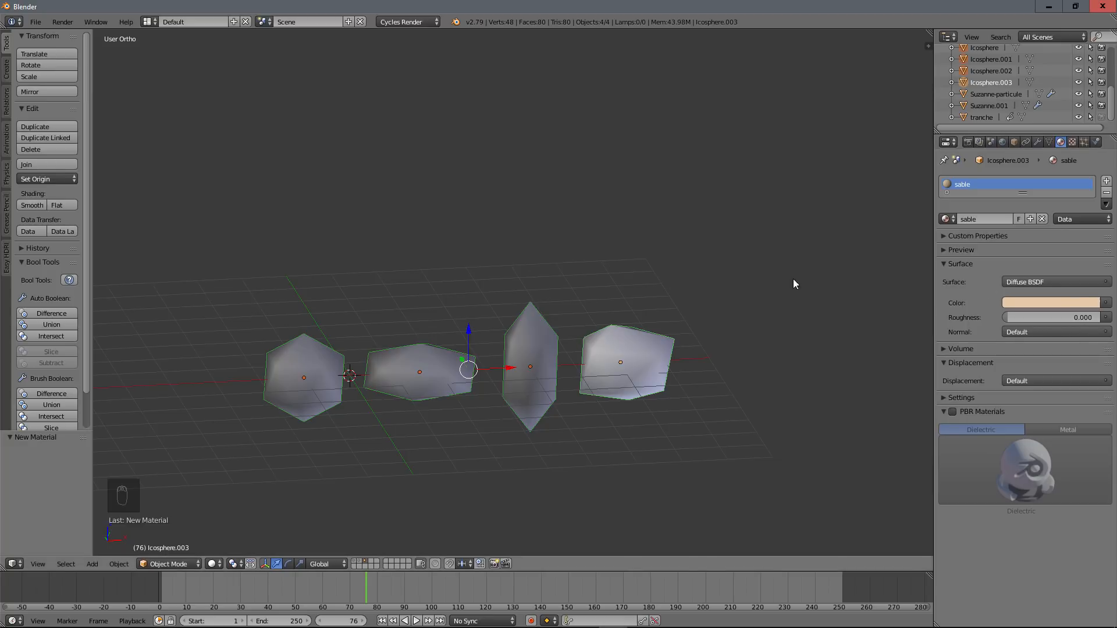
Step: Link the fourth icosphere's sable material to the other three selected icospheres
middle_drag(738, 259, 727, 256)
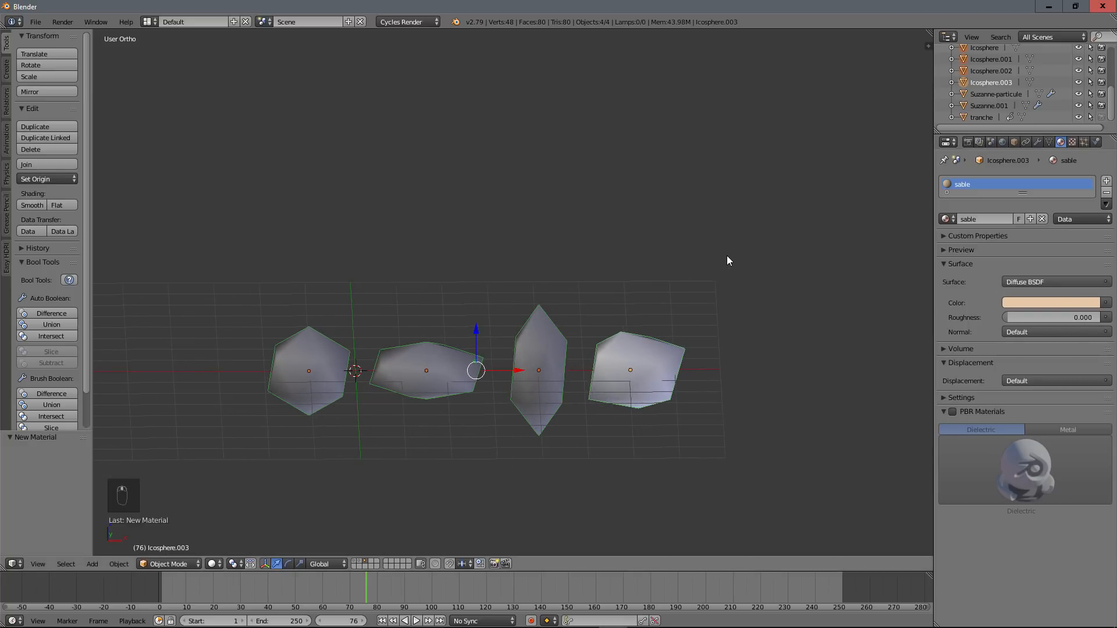
key(ctrl+l)
click(621, 243)
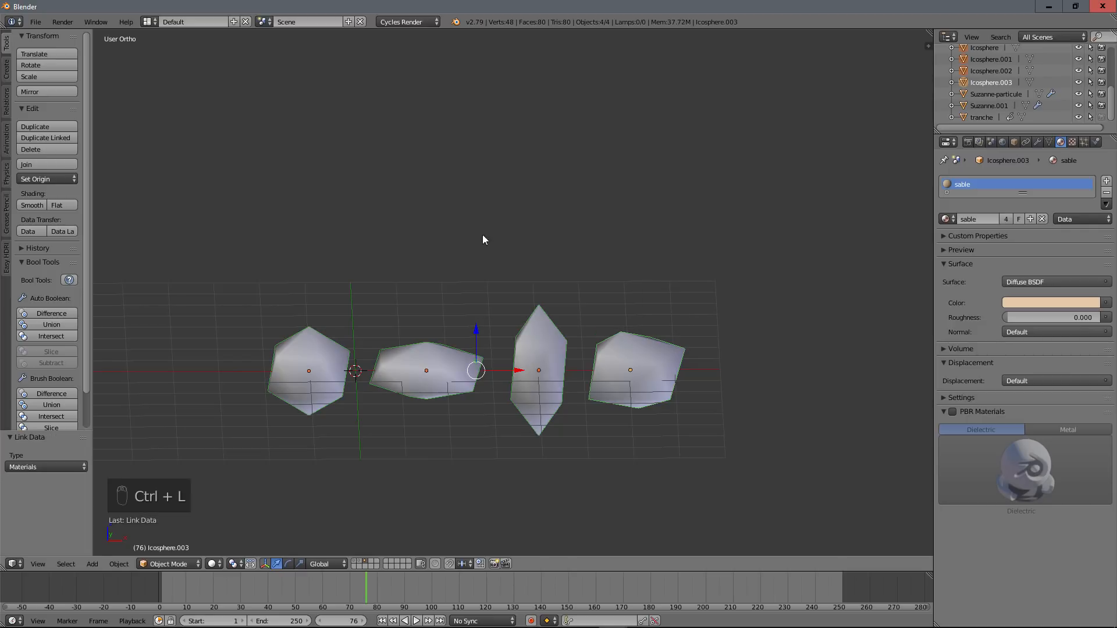
Step: Check the assigned material on each icosphere and preview all four in rendered shading
right_click(643, 373)
right_click(543, 357)
right_click(429, 369)
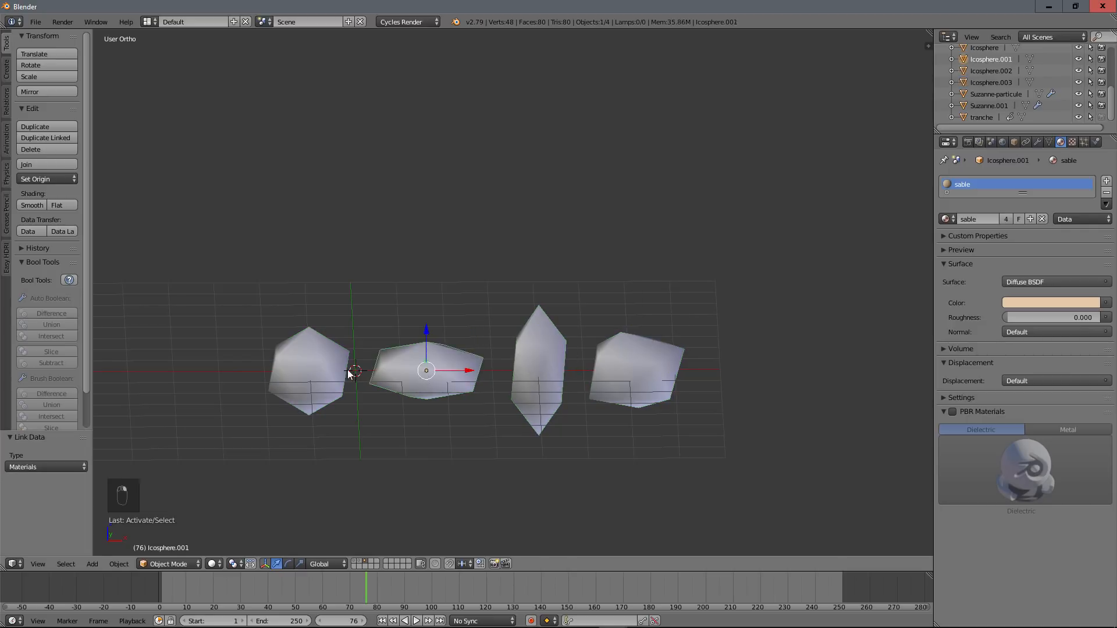
right_click(314, 371)
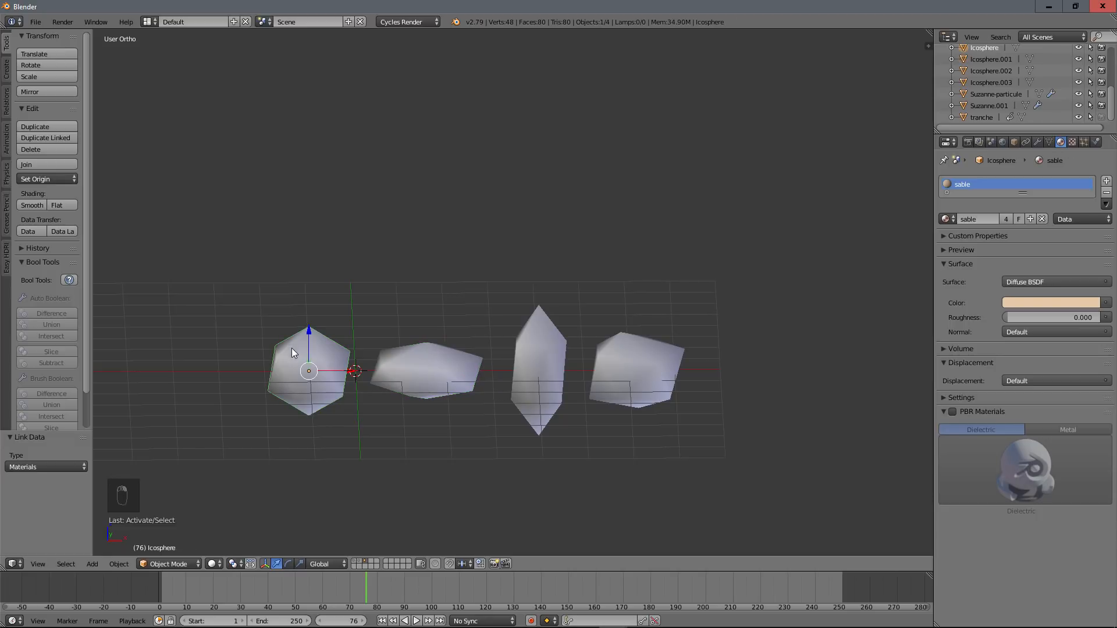
key(shift+z)
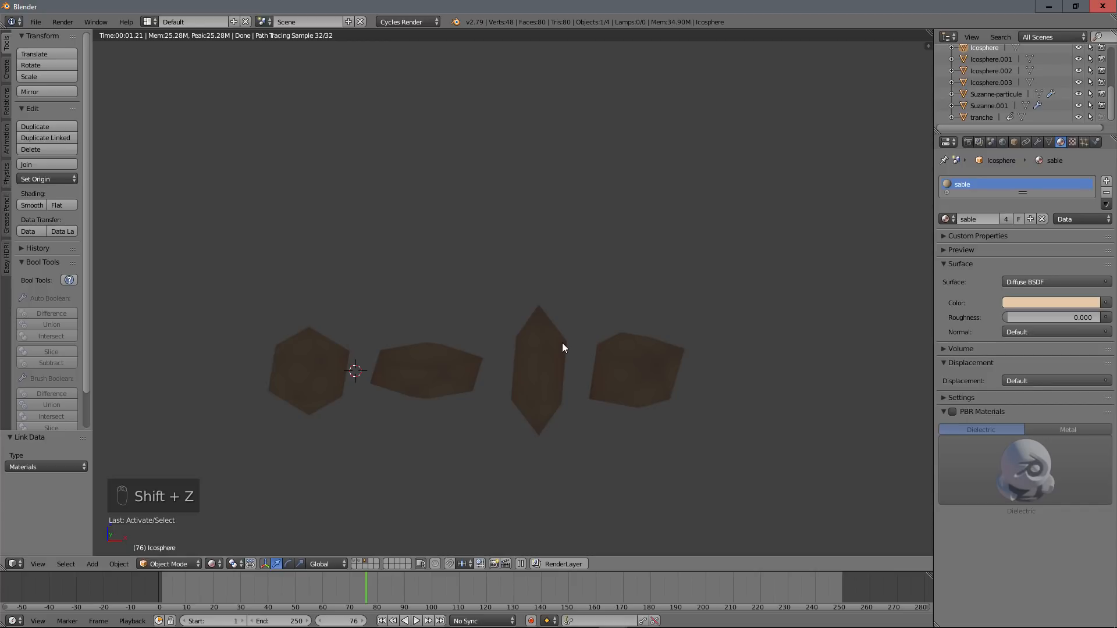
key(shift+z)
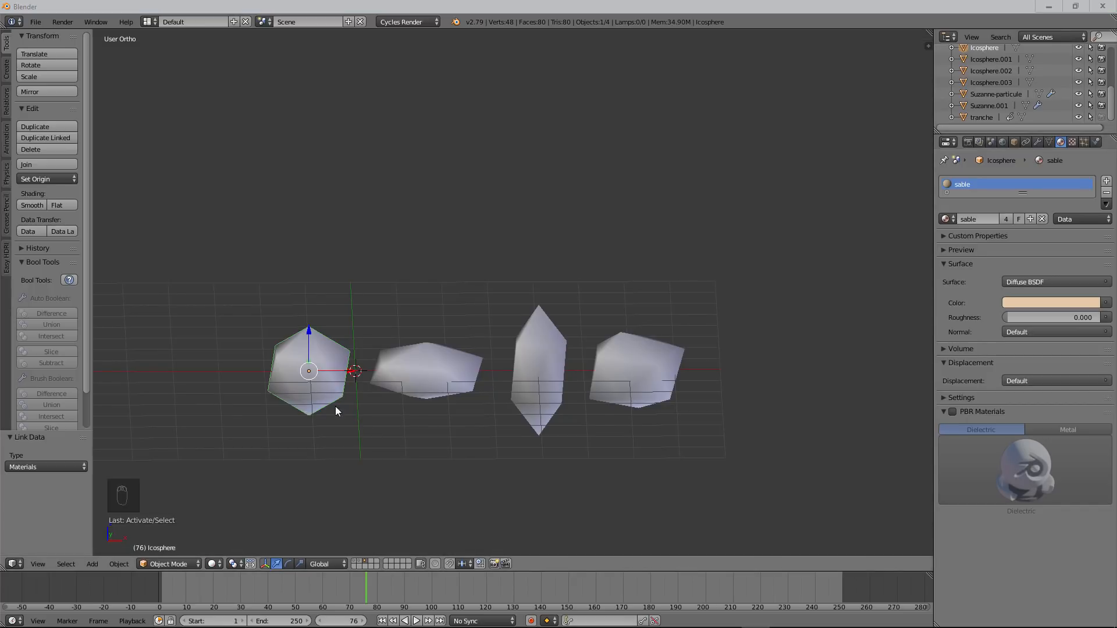
mouse_move(598, 410)
middle_down()
mouse_move(636, 408)
mouse_move(606, 407)
middle_up()
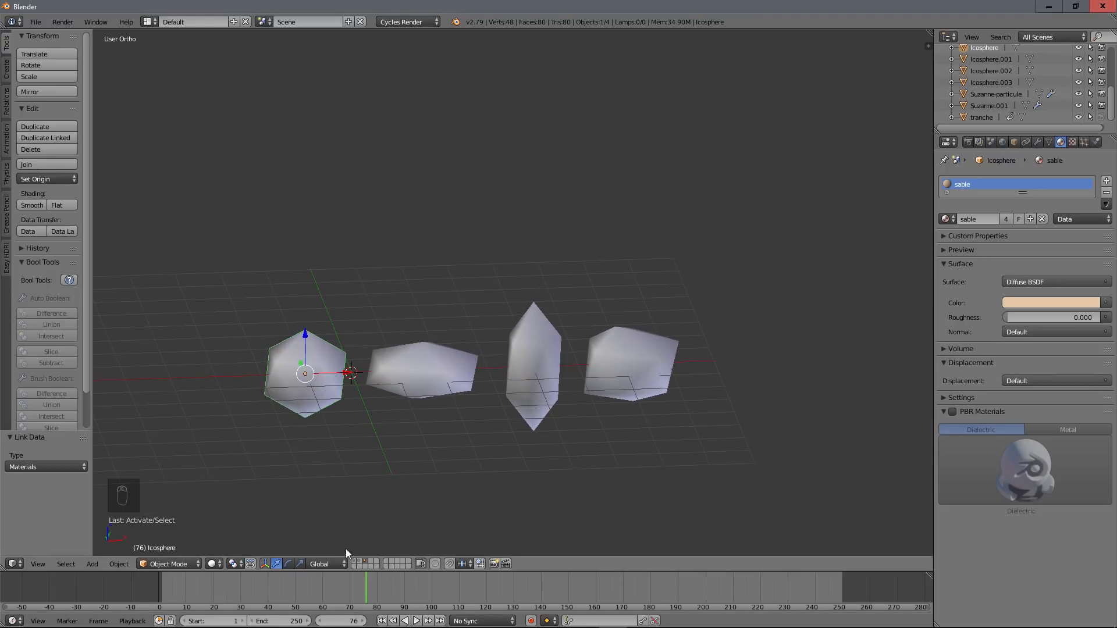
Step: Switch to the layer holding the particle simulation and select the Suzanne-particule emitter
click(359, 562)
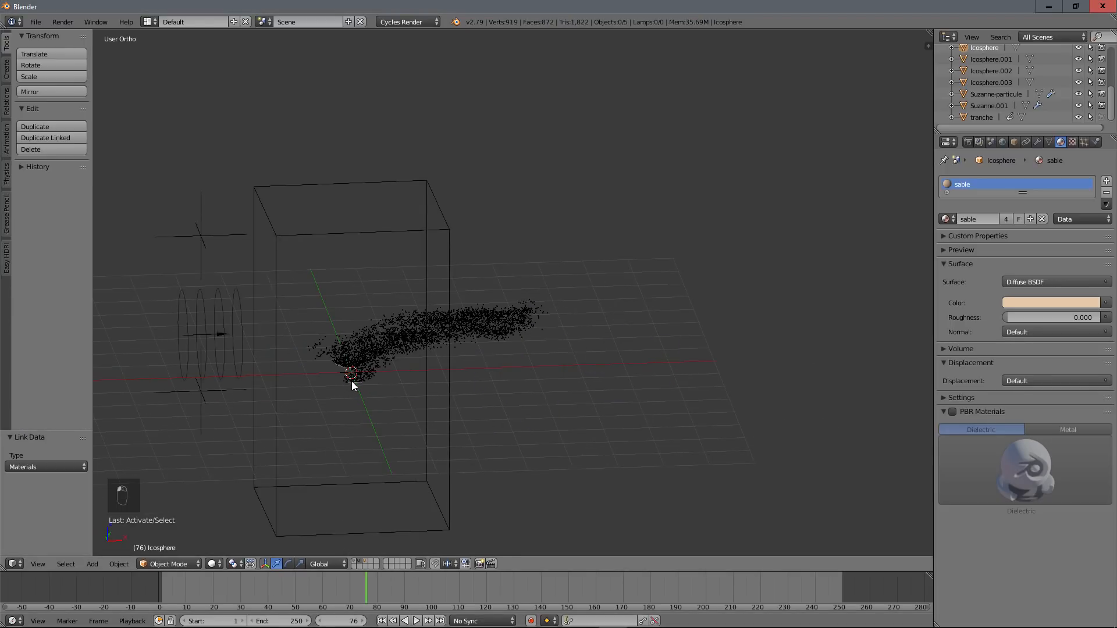
scroll(351, 385, up, 4)
click(376, 381)
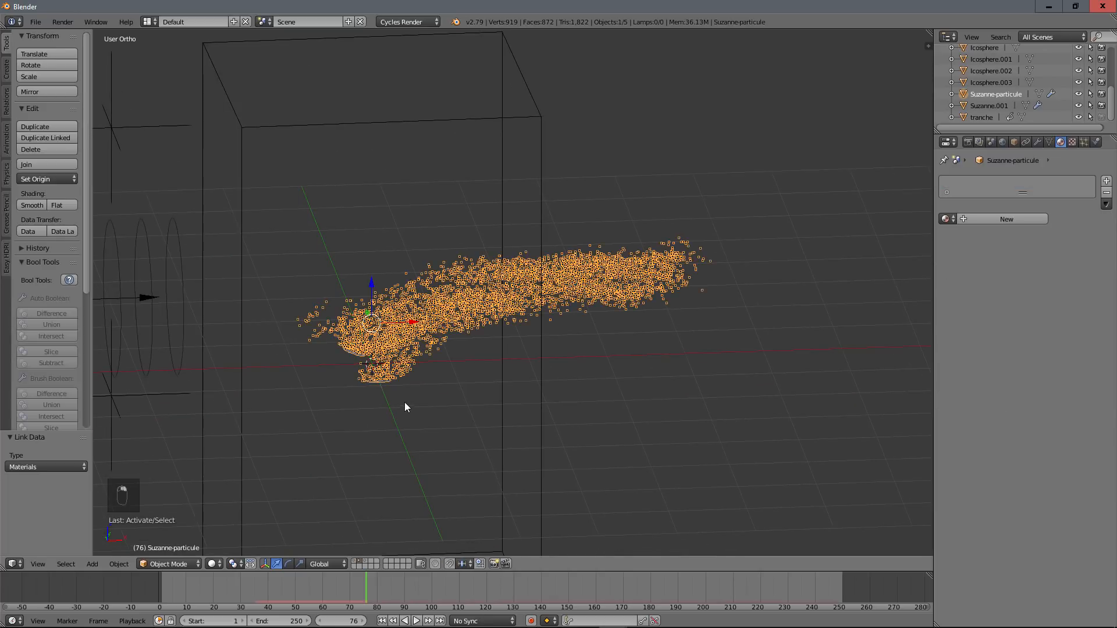
middle_drag(429, 323, 429, 323)
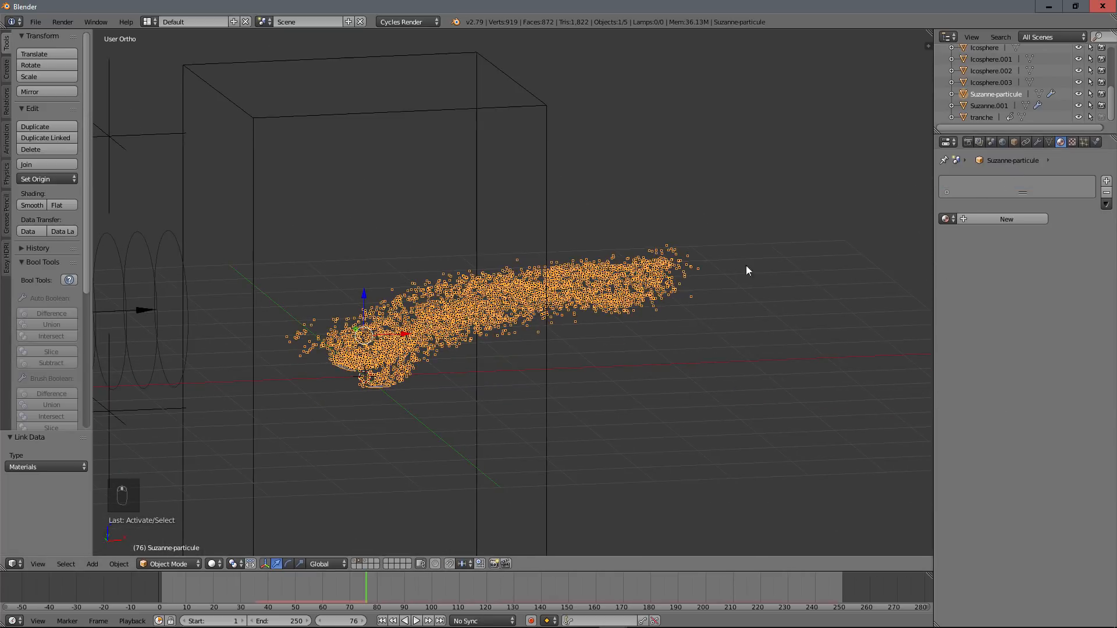
Step: Render the Suzanne-particule particles as Group instances, using sable as the dupli group
click(1082, 142)
scroll(1042, 361, down, 6)
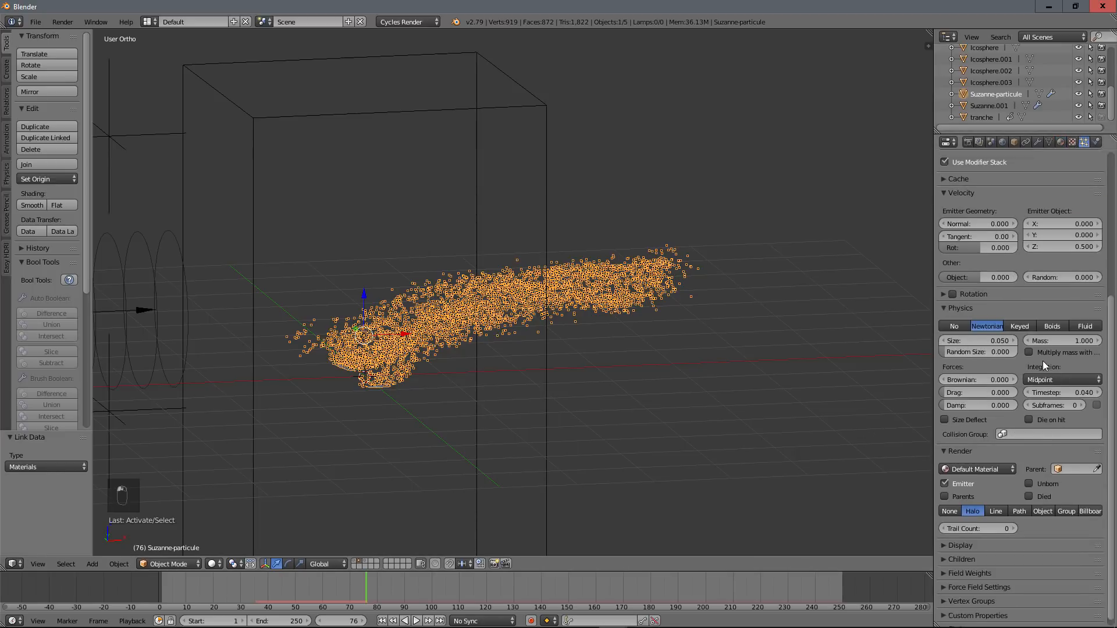
scroll(1042, 360, down, 1)
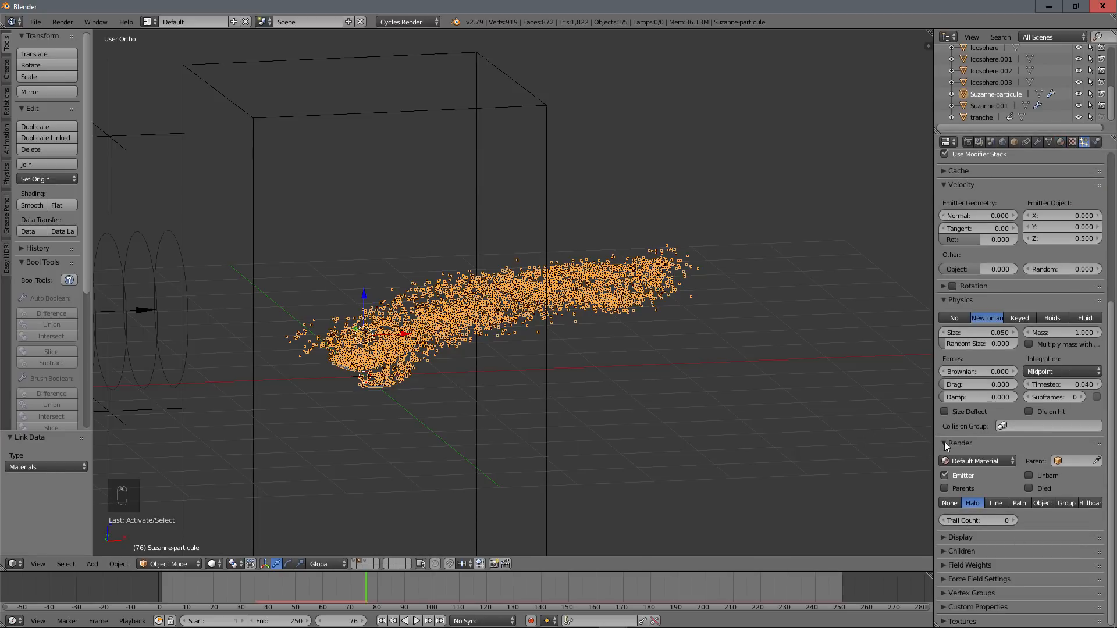
click(1058, 505)
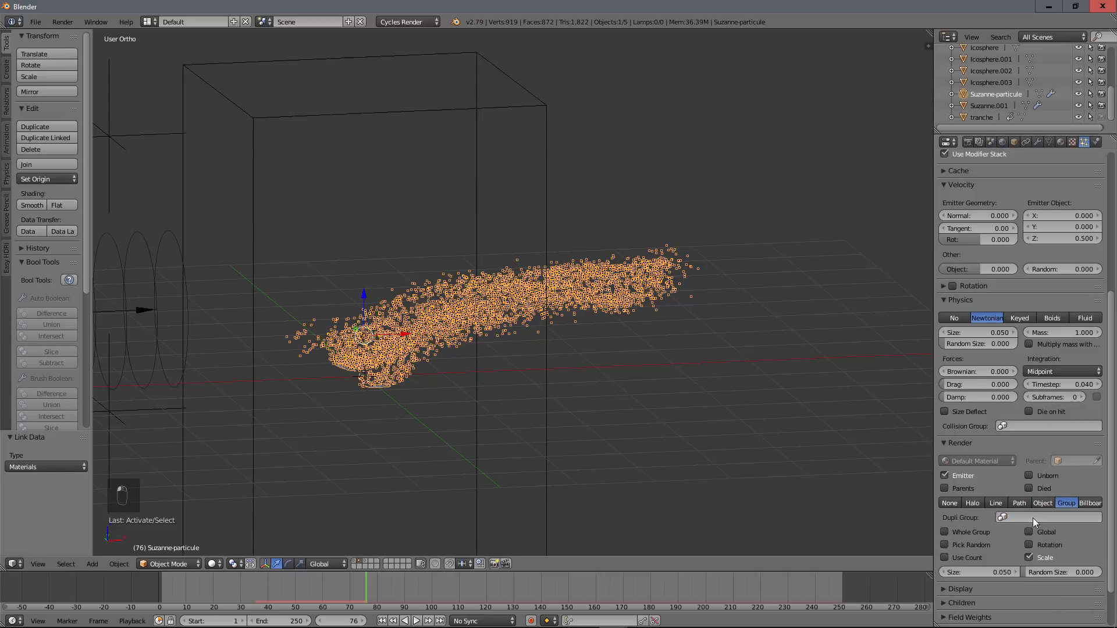
click(1033, 518)
click(1015, 402)
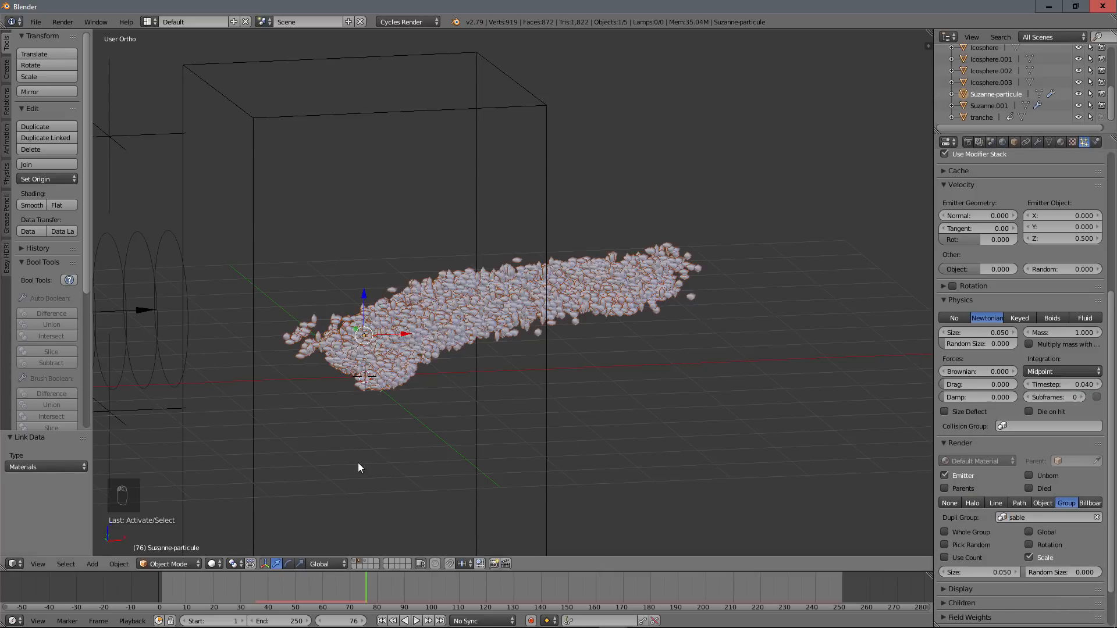
Step: Set the size of the rendered group particles to 0.01
scroll(502, 414, up, 4)
middle_drag(507, 412, 490, 403)
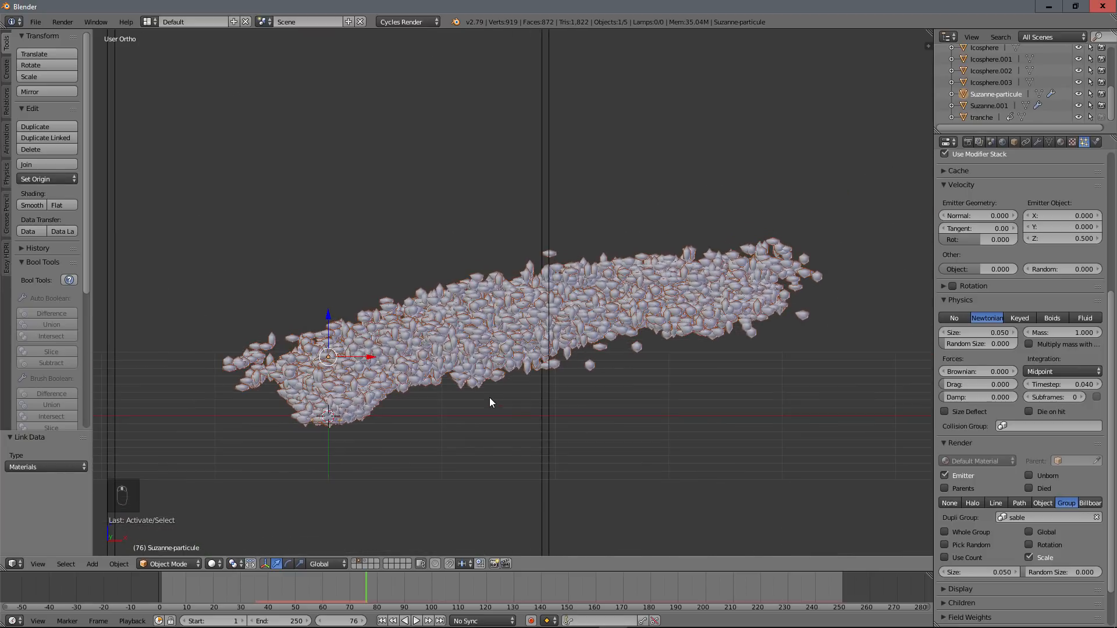
click(983, 572)
text(0.01)
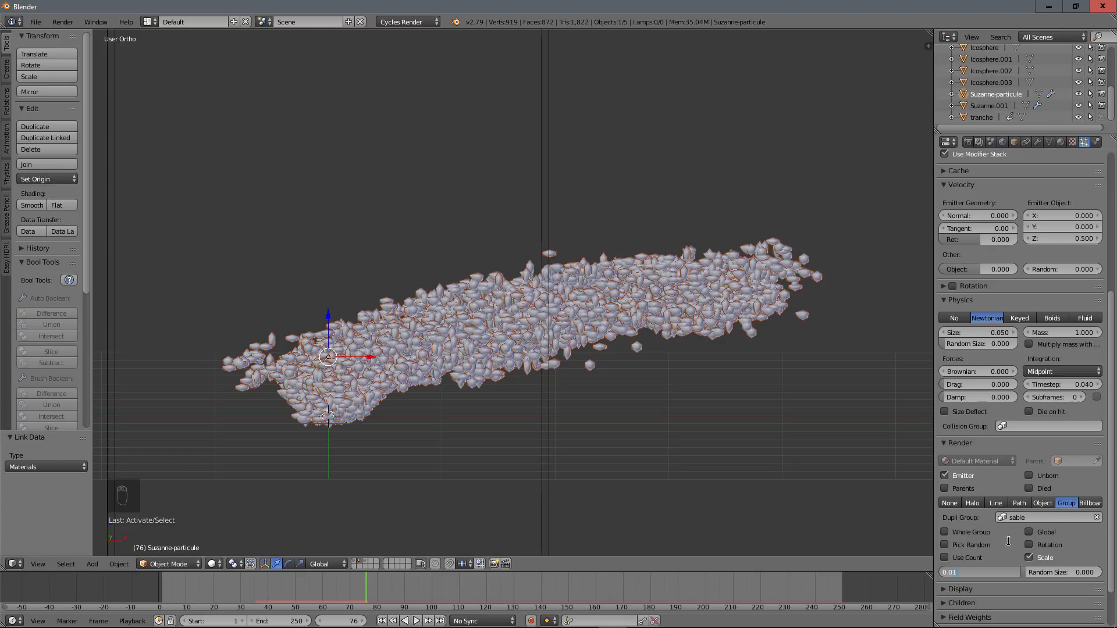
key(Return)
scroll(388, 407, up, 5)
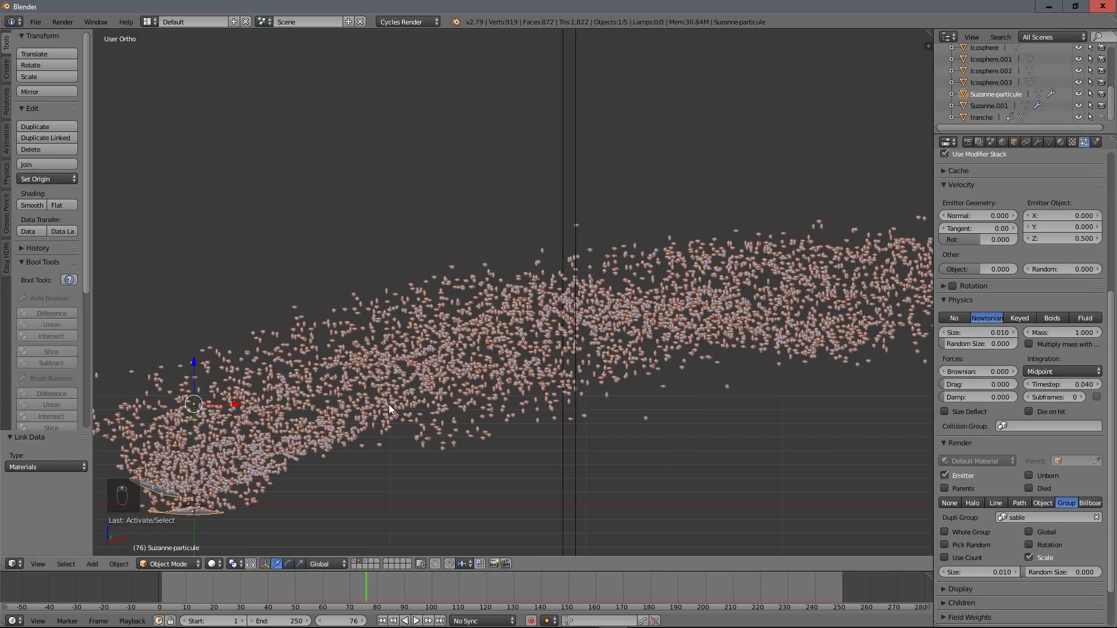
Step: Set the size of the rendered sable group particles to 0.006
click(977, 572)
text(0)
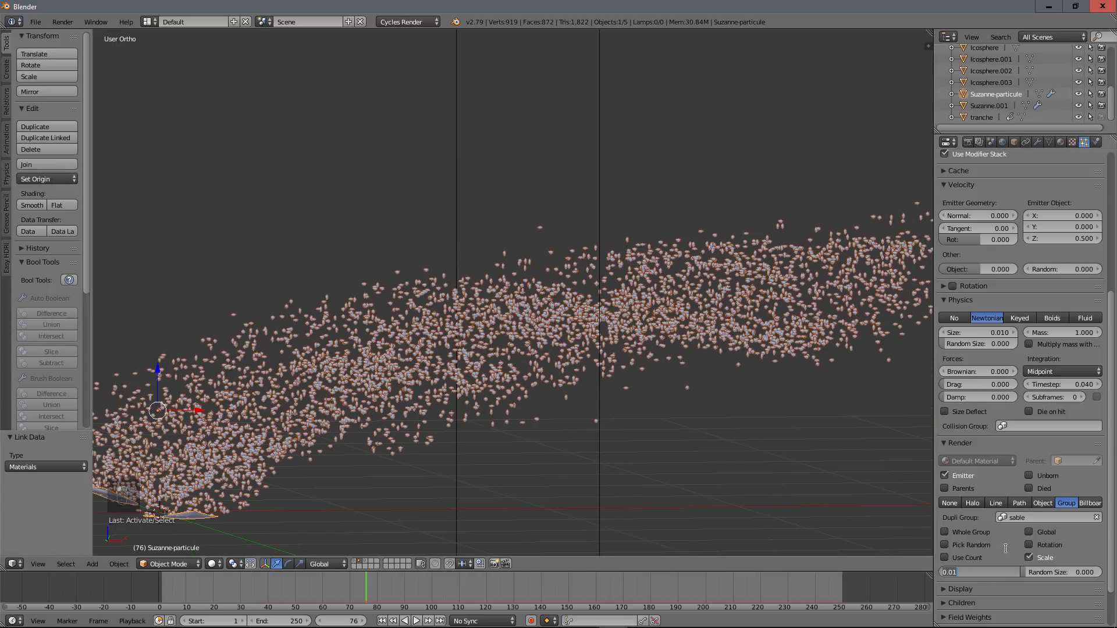
text(.006)
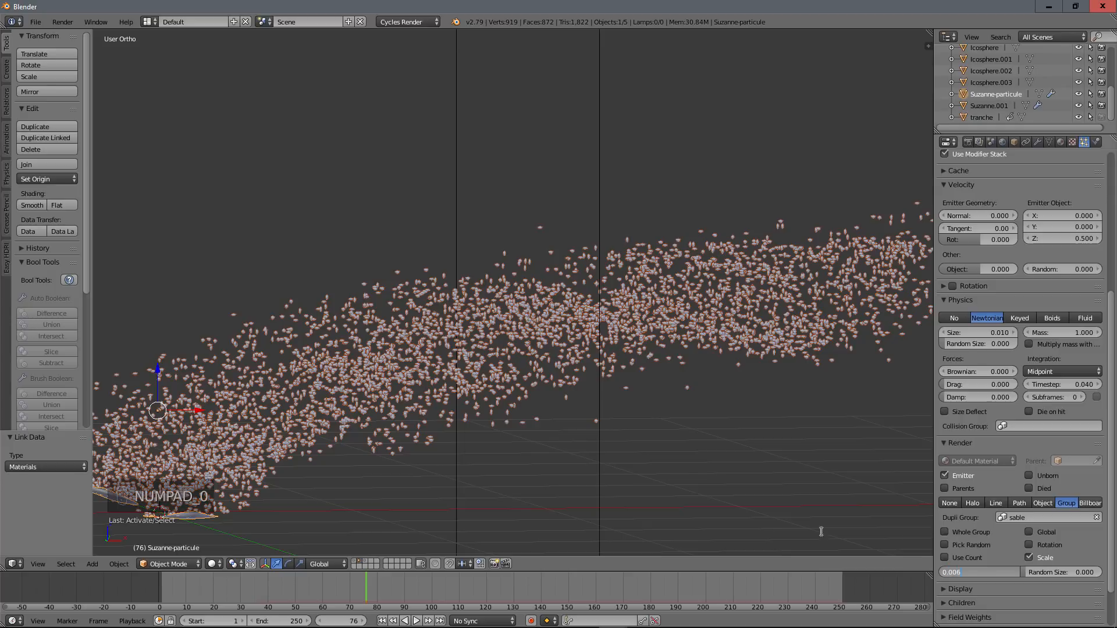
key(Return)
scroll(623, 442, down, 4)
middle_drag(569, 454, 561, 440)
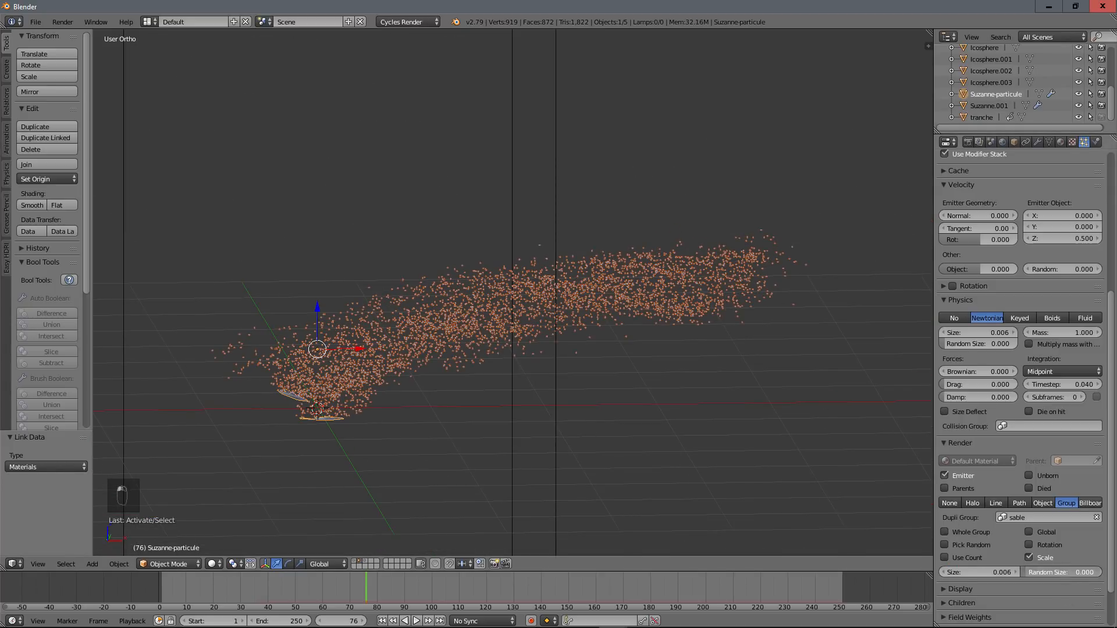
Step: Give the rendered group particles a random size of 0.4, leaving their Rotation option off
key(KP_0)
key(KP_Decimal)
key(KP_4)
click(1074, 543)
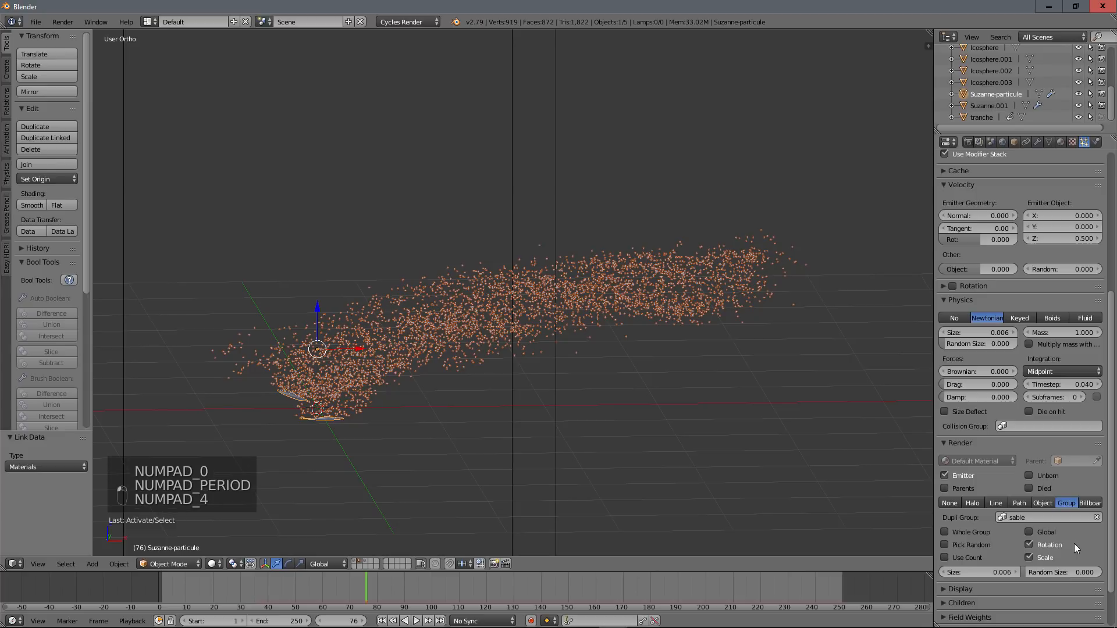
click(1029, 544)
click(1052, 572)
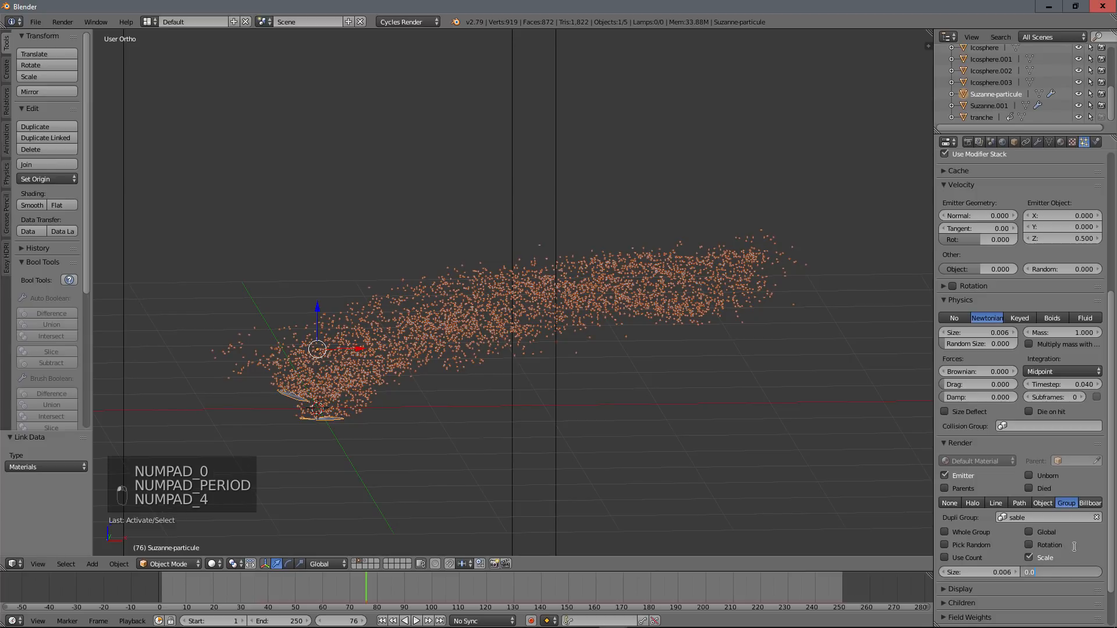
text(0.4)
key(Return)
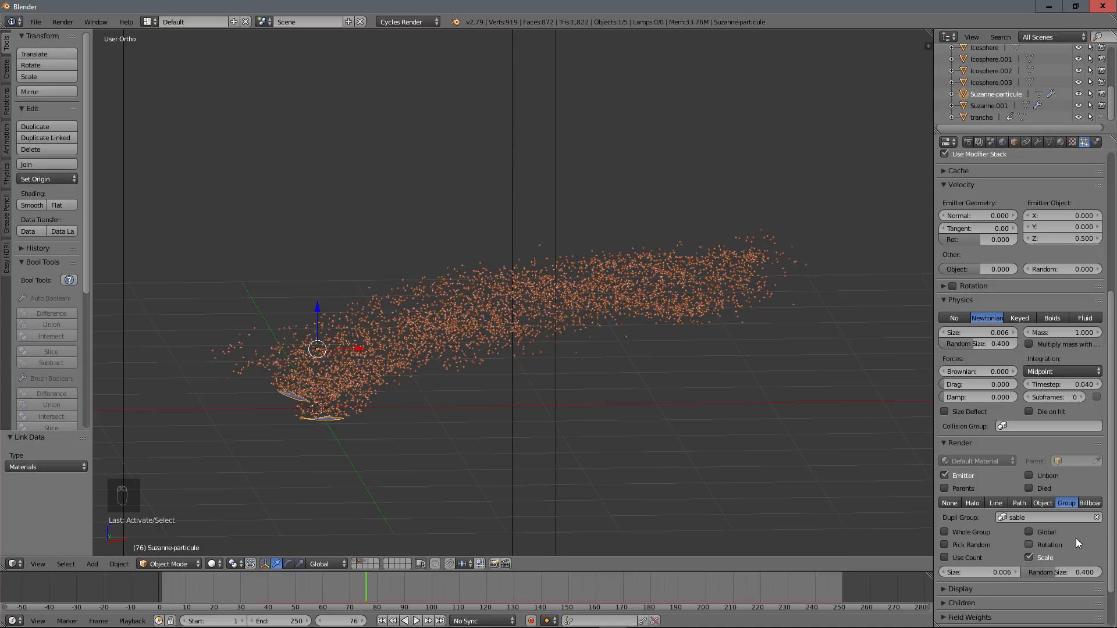
Step: Inspect the particle stream from several angles and preview it in rendered shading
scroll(477, 396, up, 4)
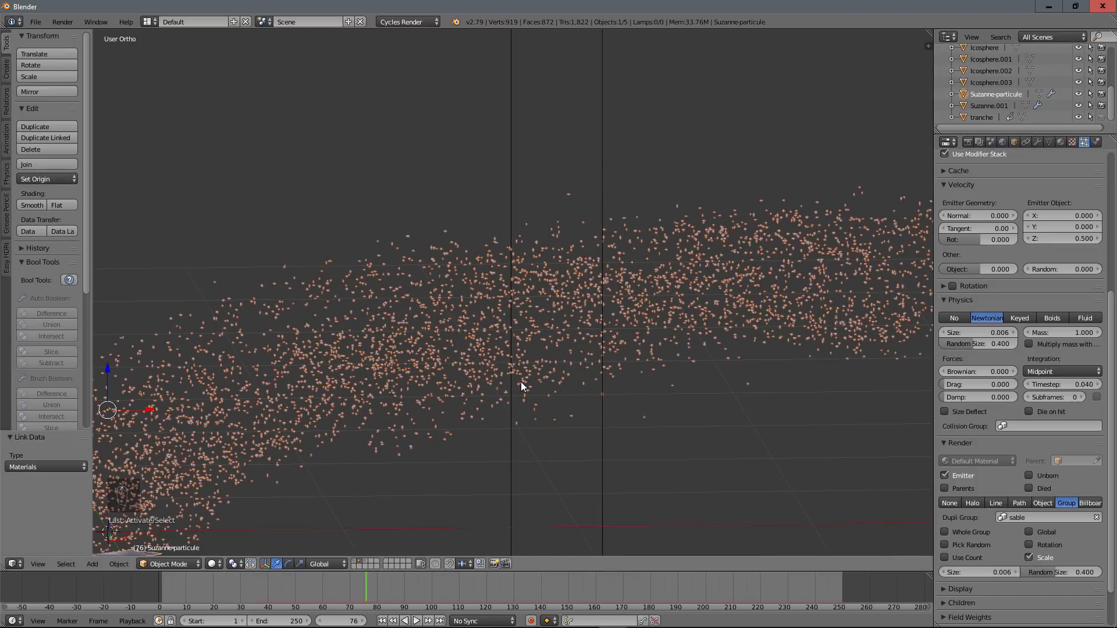
scroll(522, 381, down, 3)
middle_drag(532, 372, 557, 357)
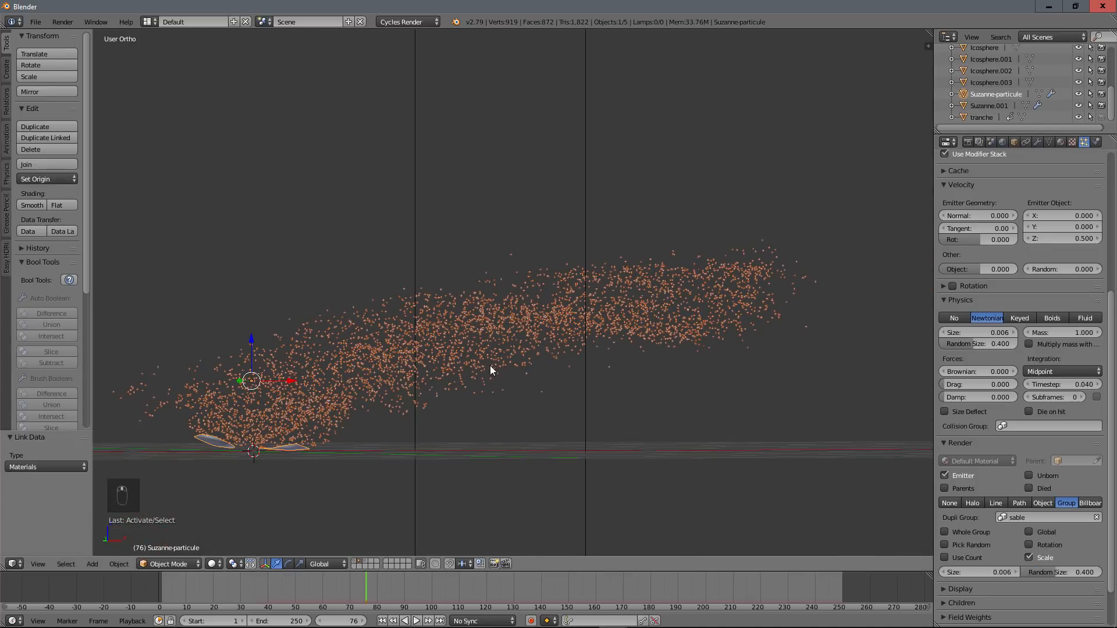
middle_drag(490, 370, 465, 394)
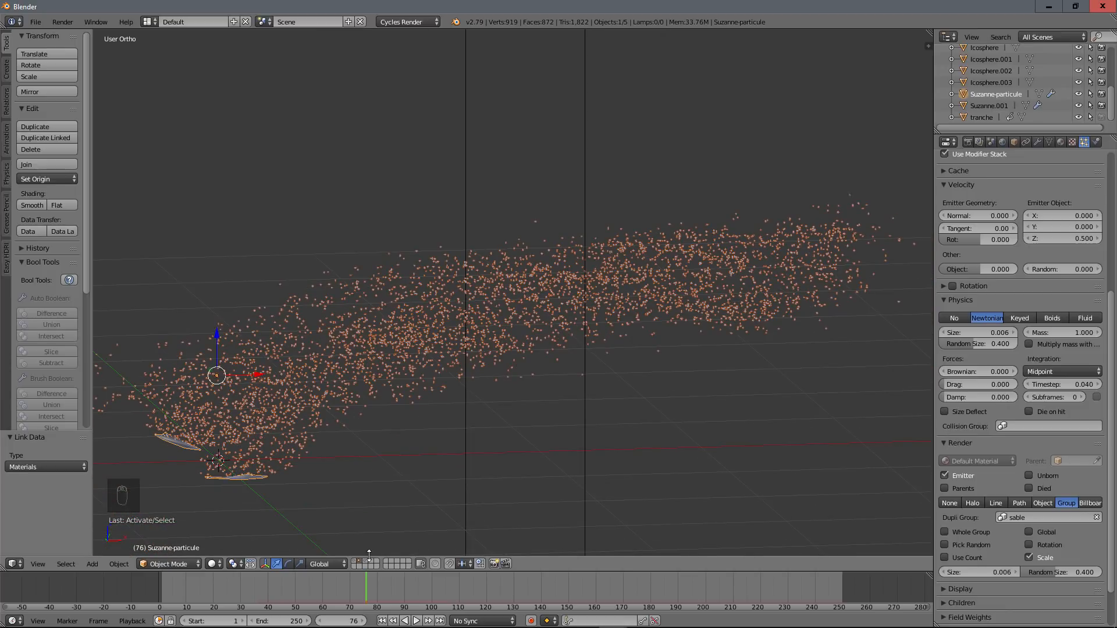
key(shift+z)
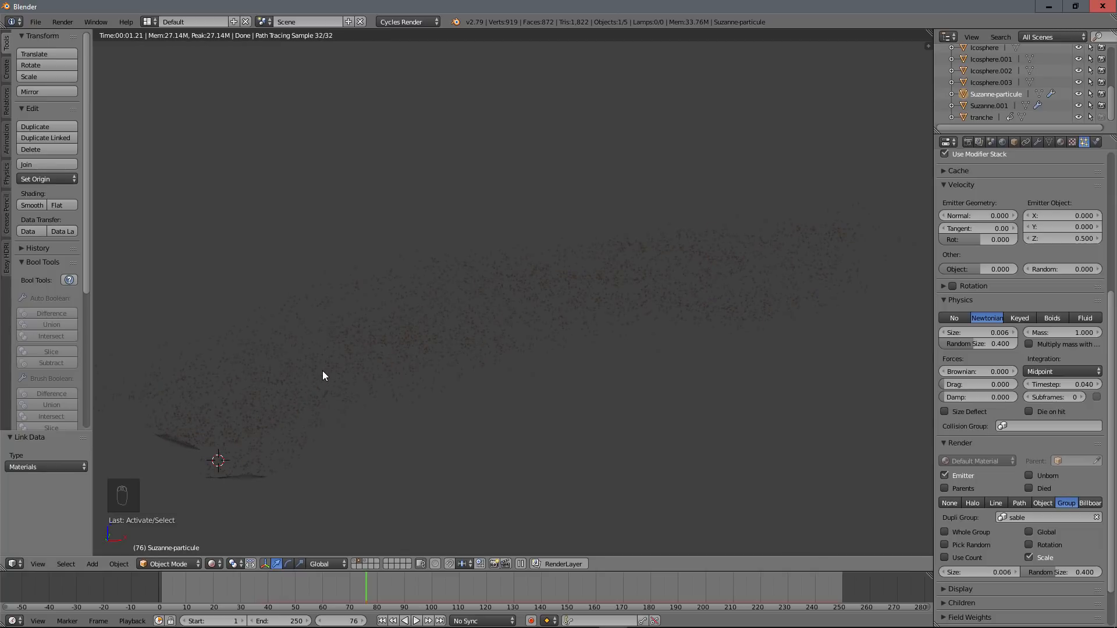
key(shift+z)
shift+middle_drag(312, 379, 407, 329)
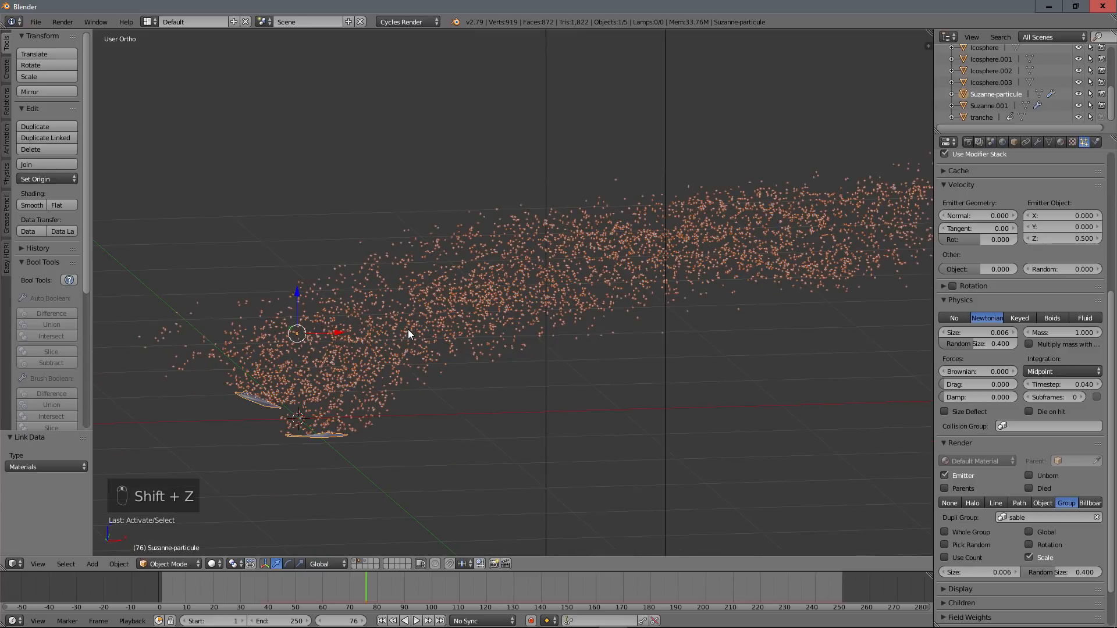
Step: Turn off Emitter rendering for the particle system and play the animation from frame 28 to check the disintegration
drag(358, 578, 297, 580)
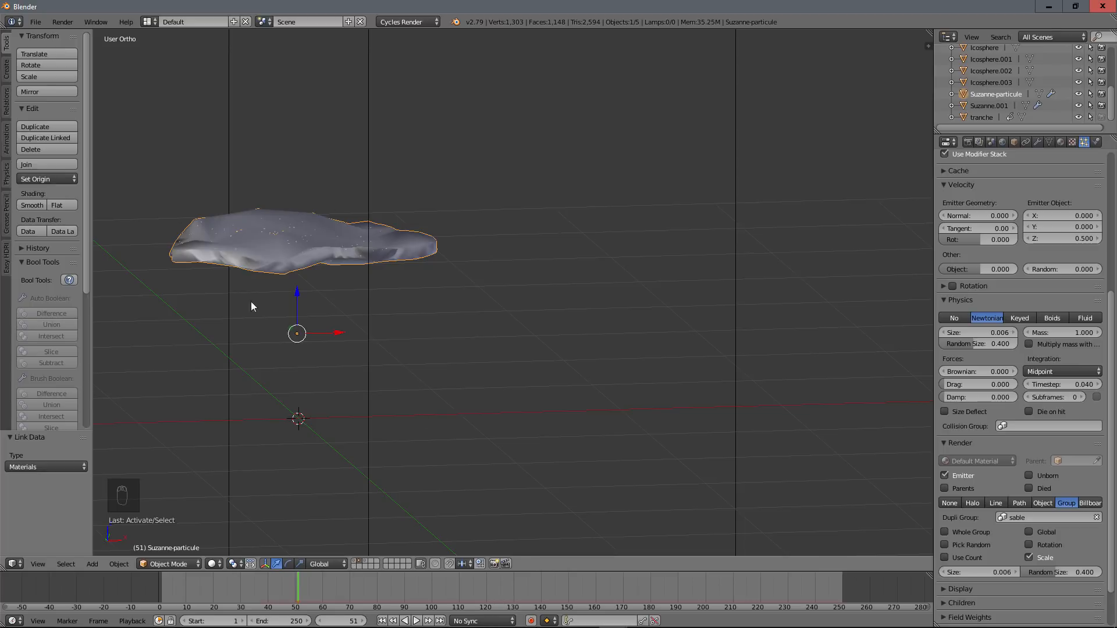
click(944, 475)
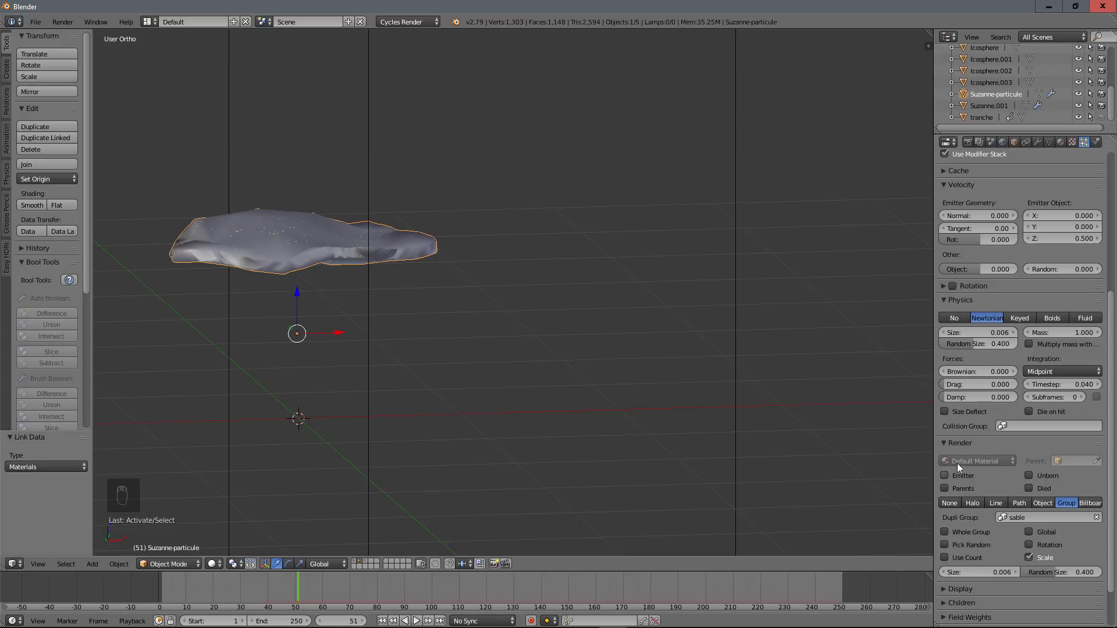
drag(296, 591, 236, 591)
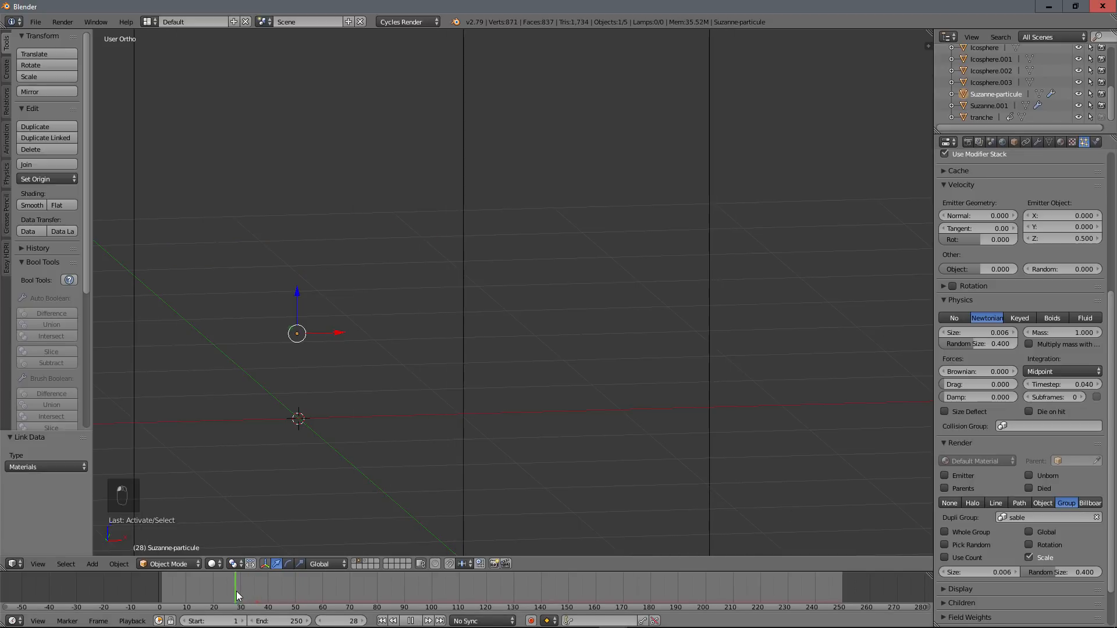
key(alt+a)
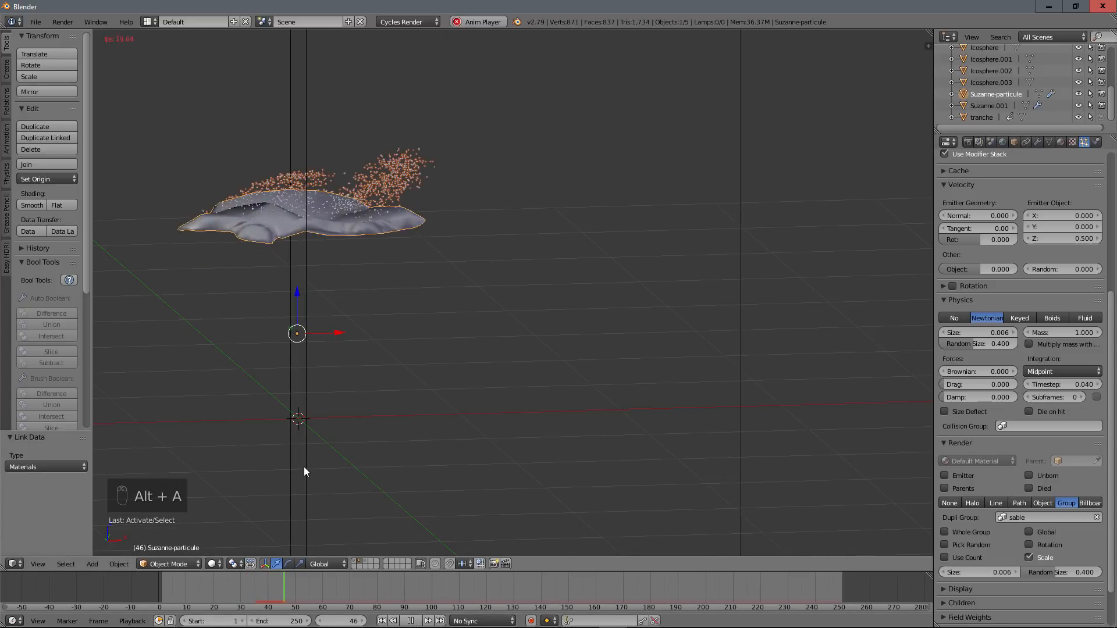
key(Escape)
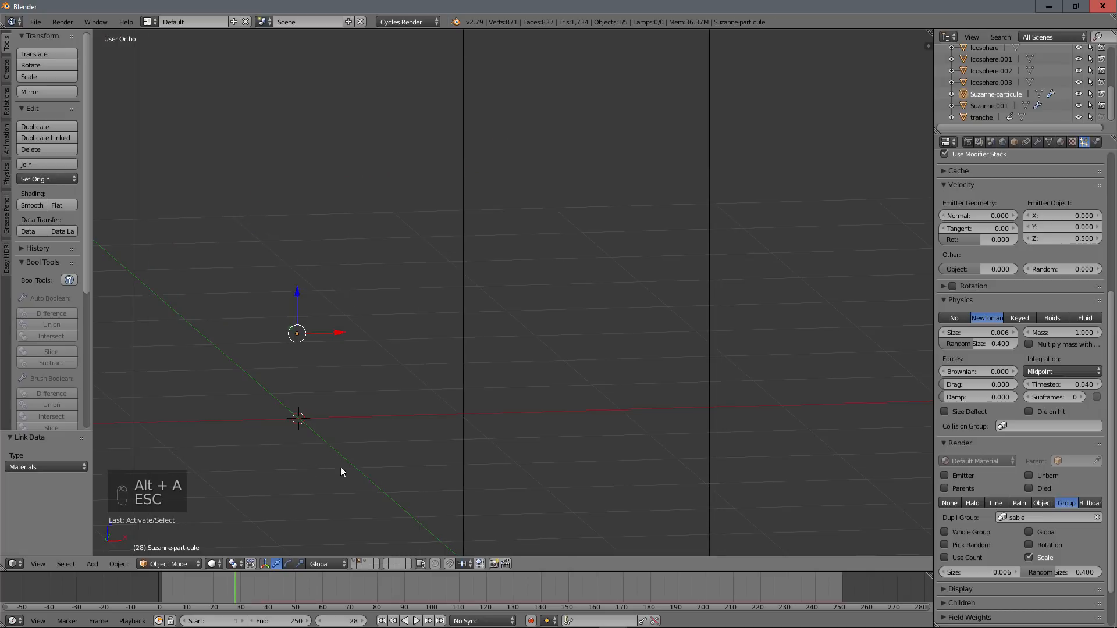
Step: Switch to the layer with Suzanne.001 and give it a new material named "suzanne sable"
click(356, 563)
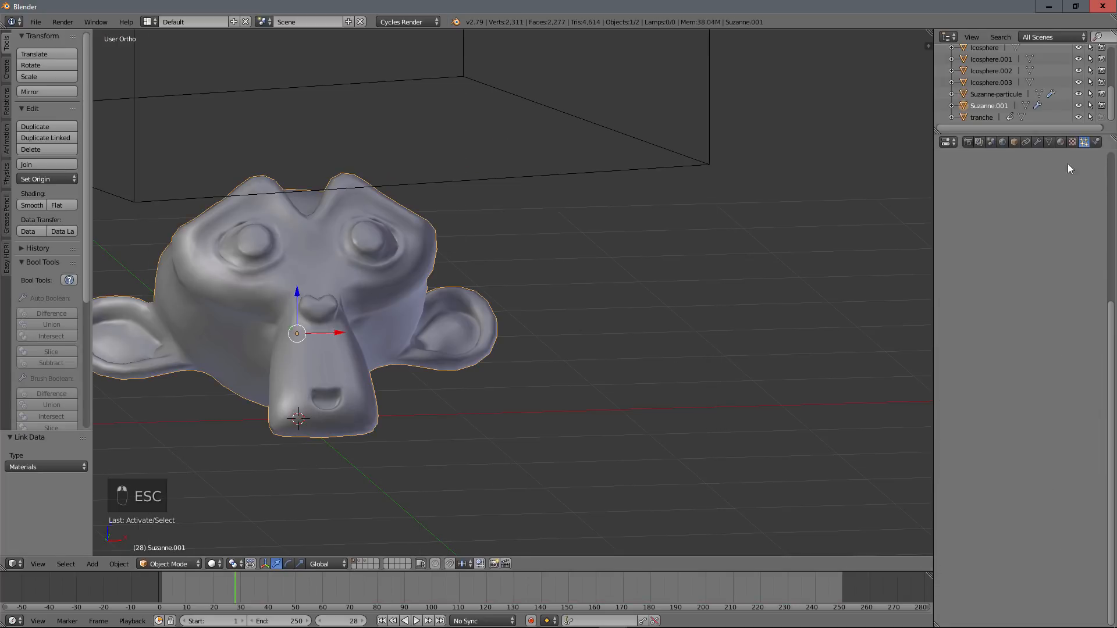
click(1059, 143)
click(1033, 219)
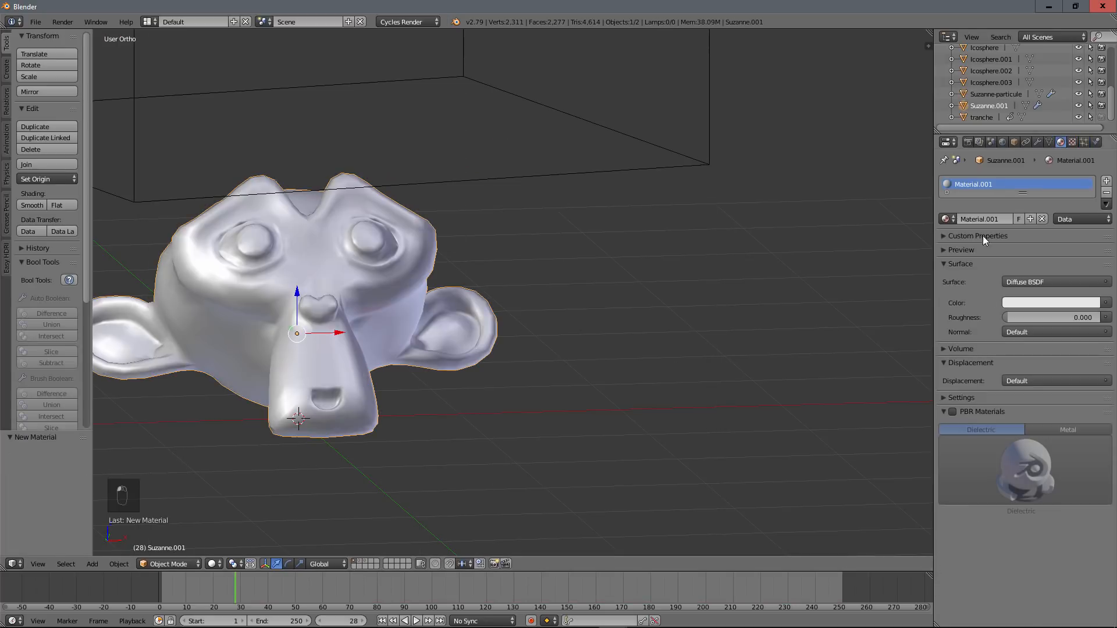
text(suzanne sable)
key(Return)
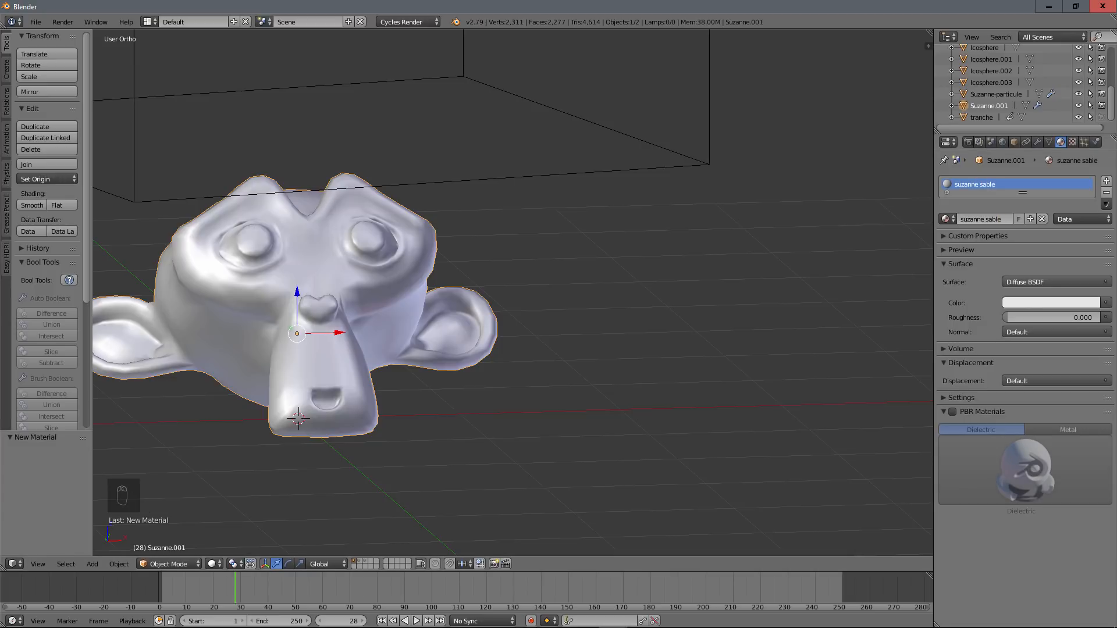
Step: Split the 3D view side by side and turn the new area into a Node Editor
scroll(543, 271, down, 3)
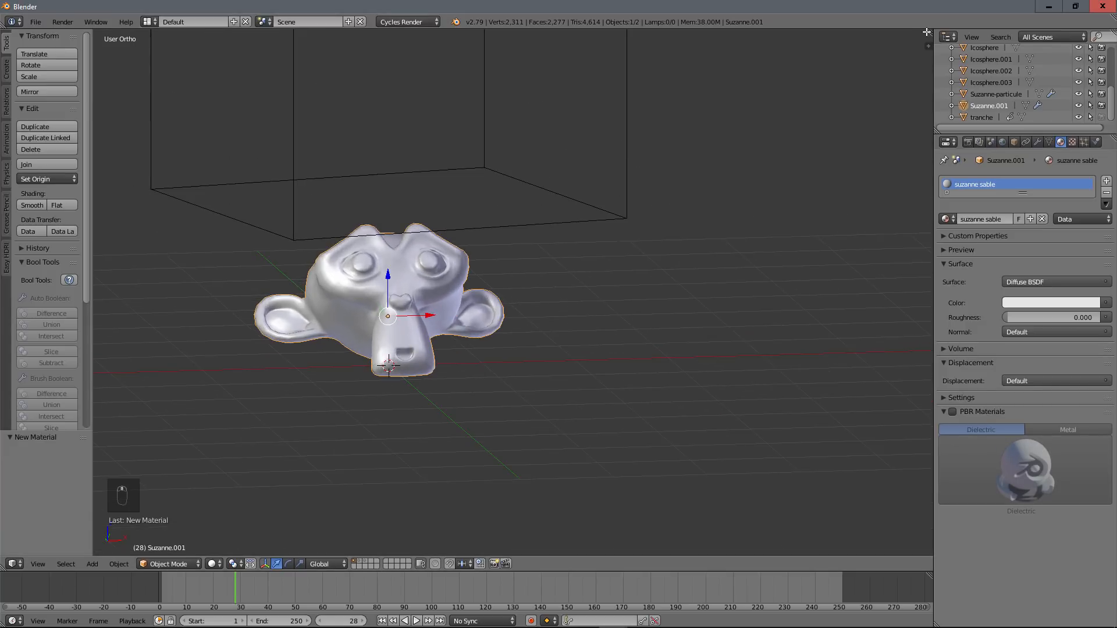
drag(928, 33, 605, 512)
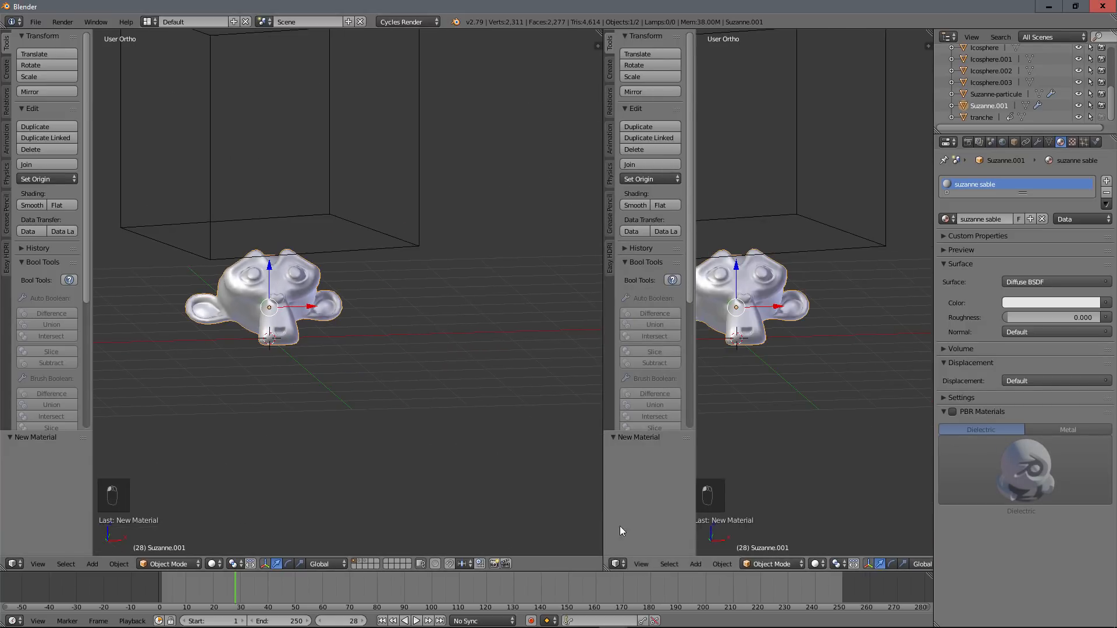
click(618, 563)
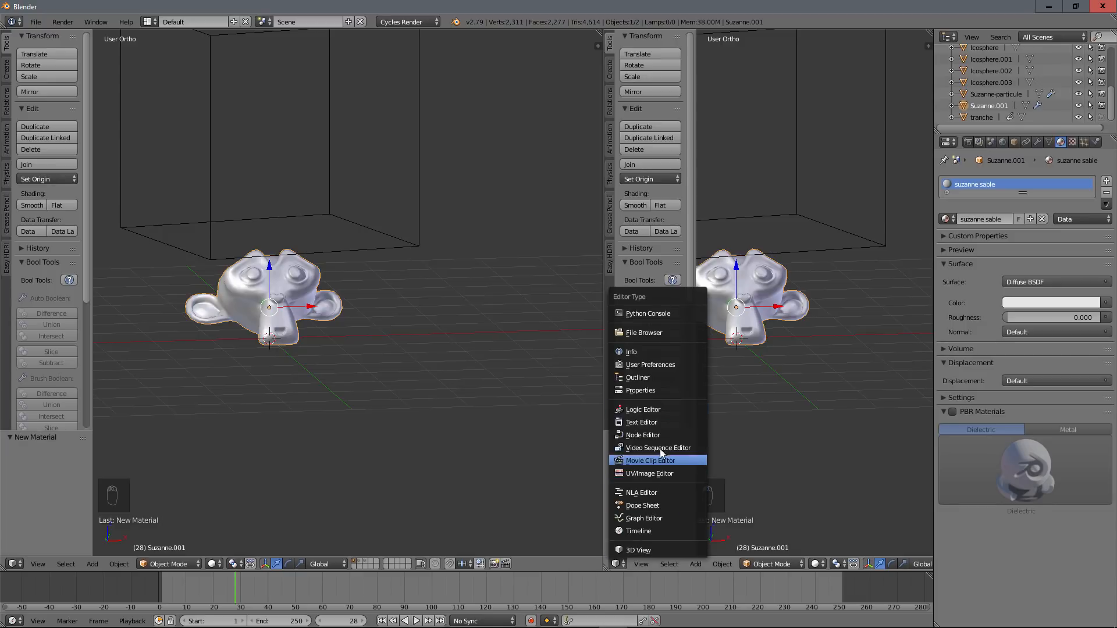
click(642, 436)
scroll(712, 320, down, 3)
scroll(699, 360, up, 4)
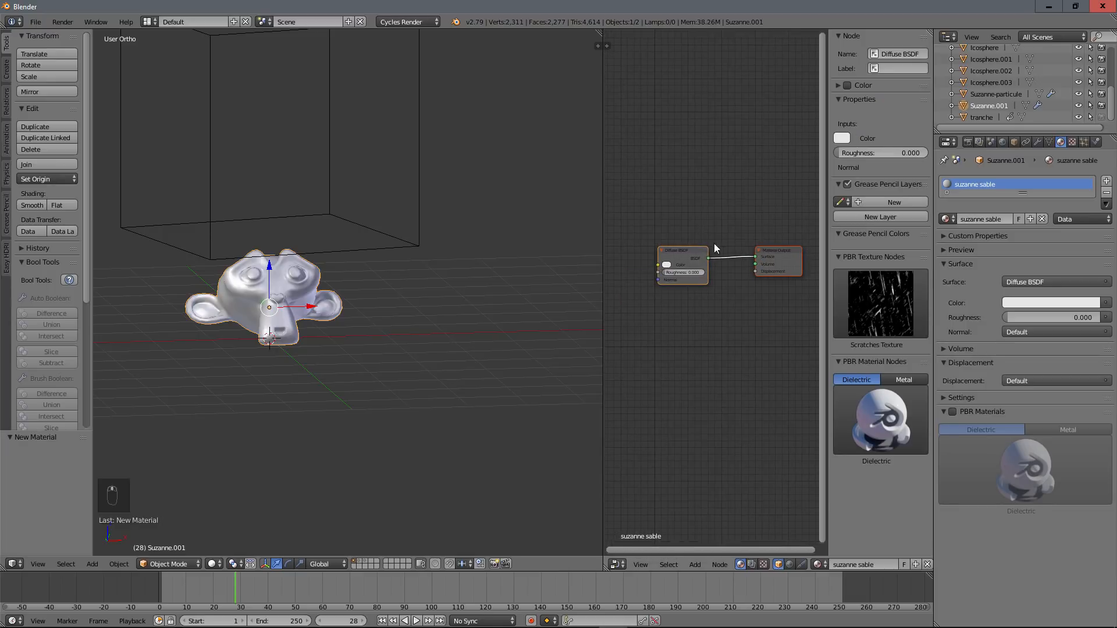
Step: Delete the Diffuse BSDF node from the suzanne sable material, keeping the Material Output
key(x)
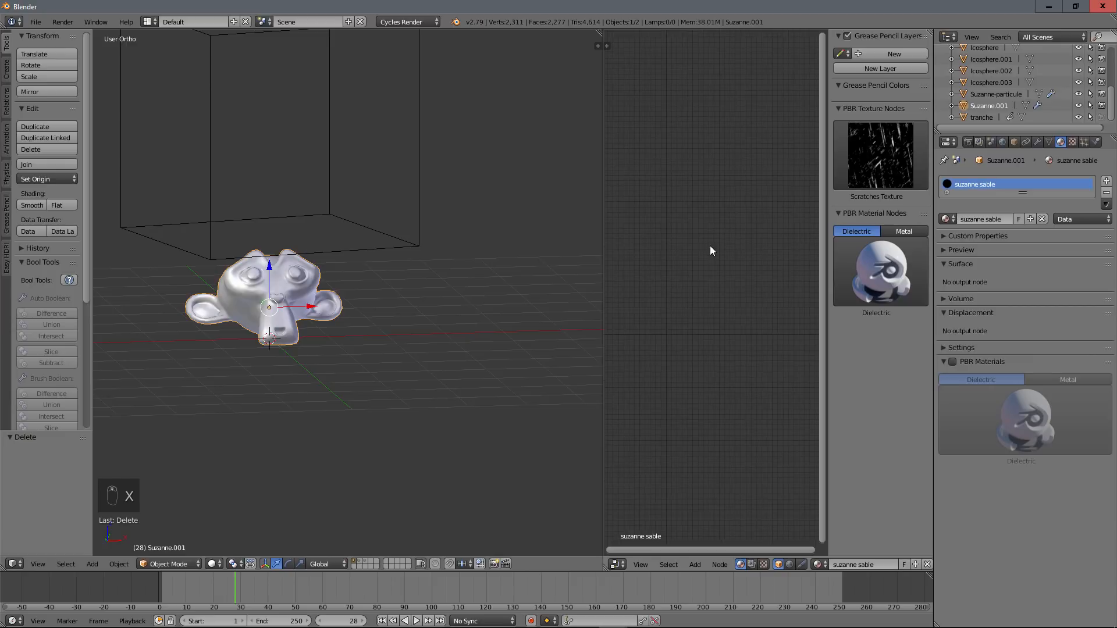
key(ctrl+z)
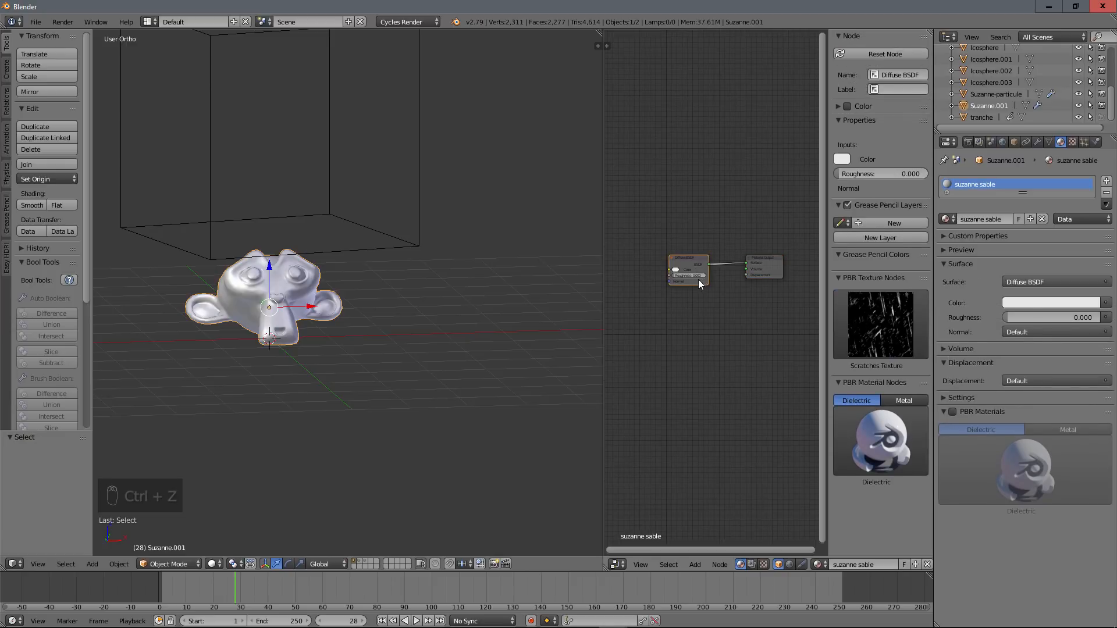
key(Delete)
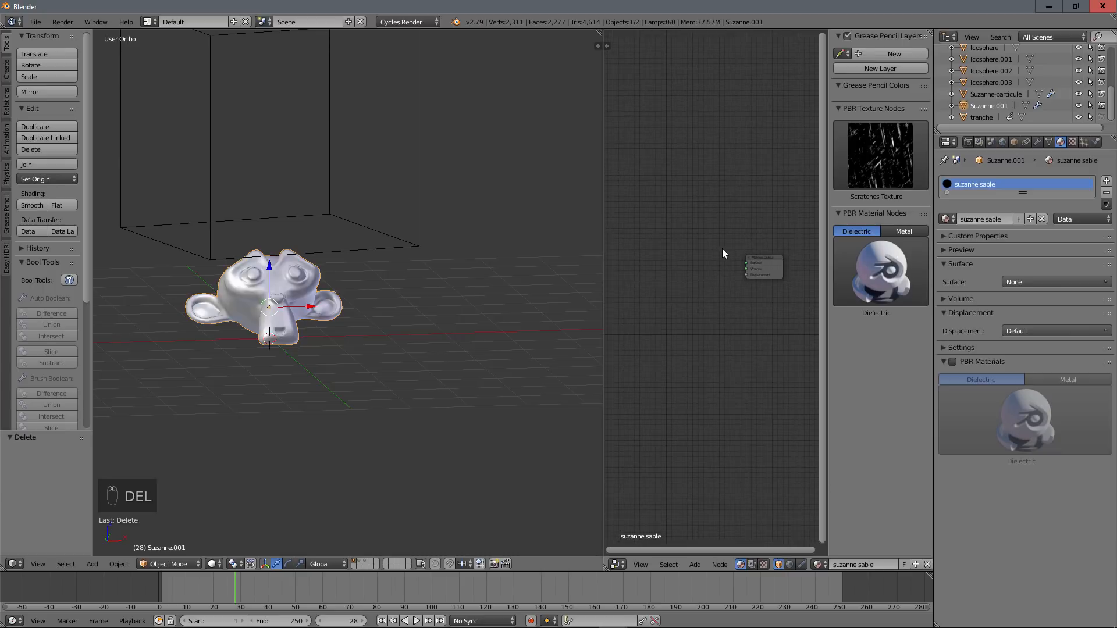
click(897, 173)
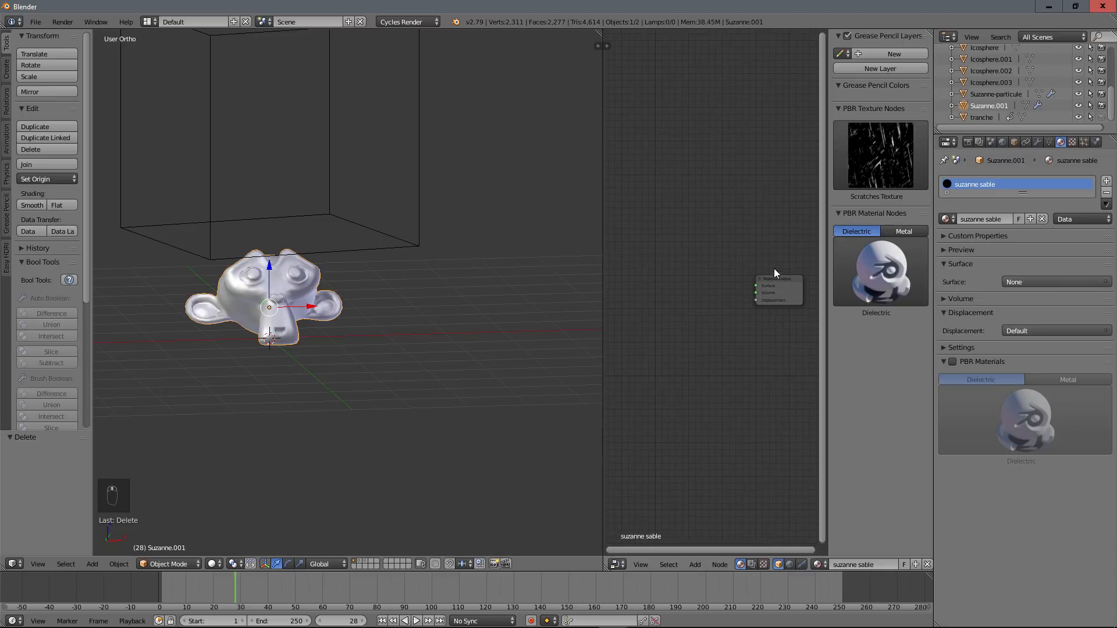
Step: Add a Principled BSDF shader and connect its BSDF output to the Material Output's Surface input
scroll(773, 267, up, 1)
key(shift+a)
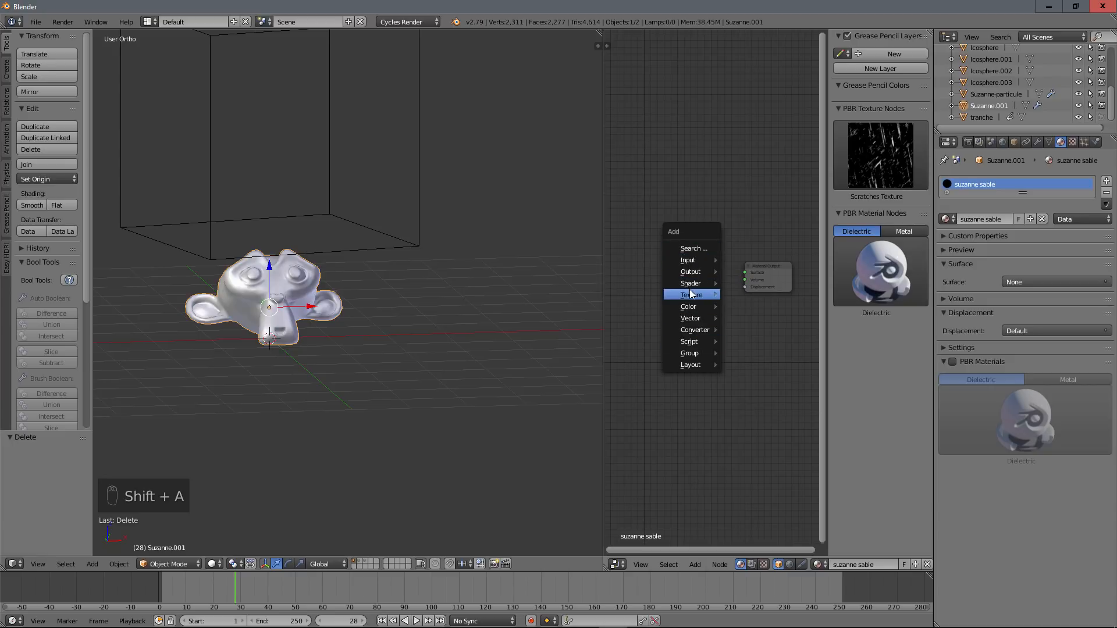
mouse_move(692, 283)
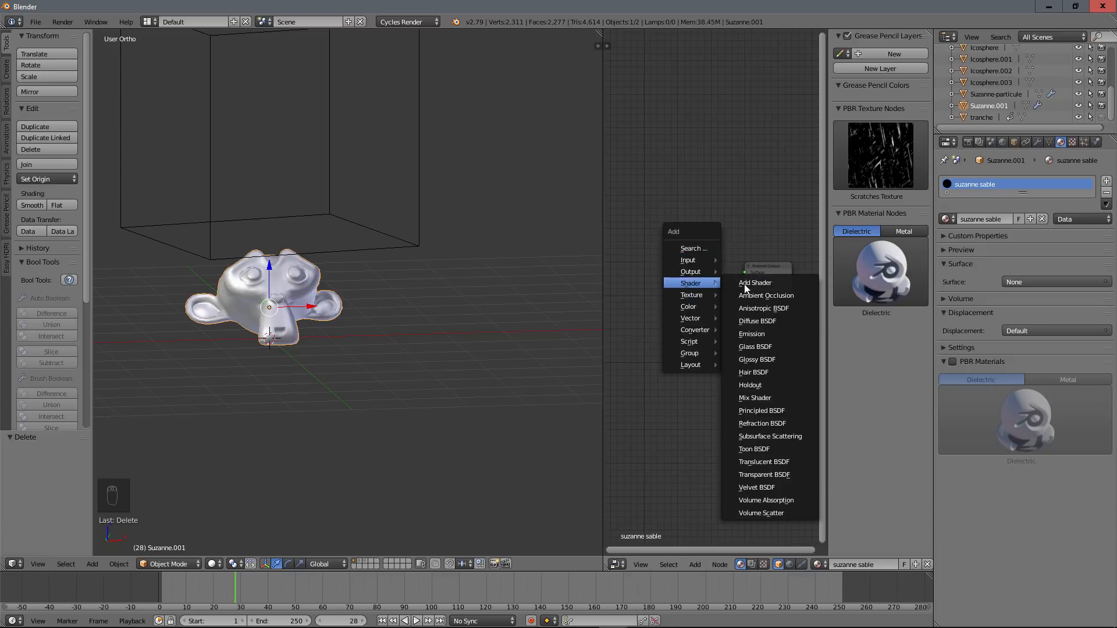
click(762, 411)
click(654, 230)
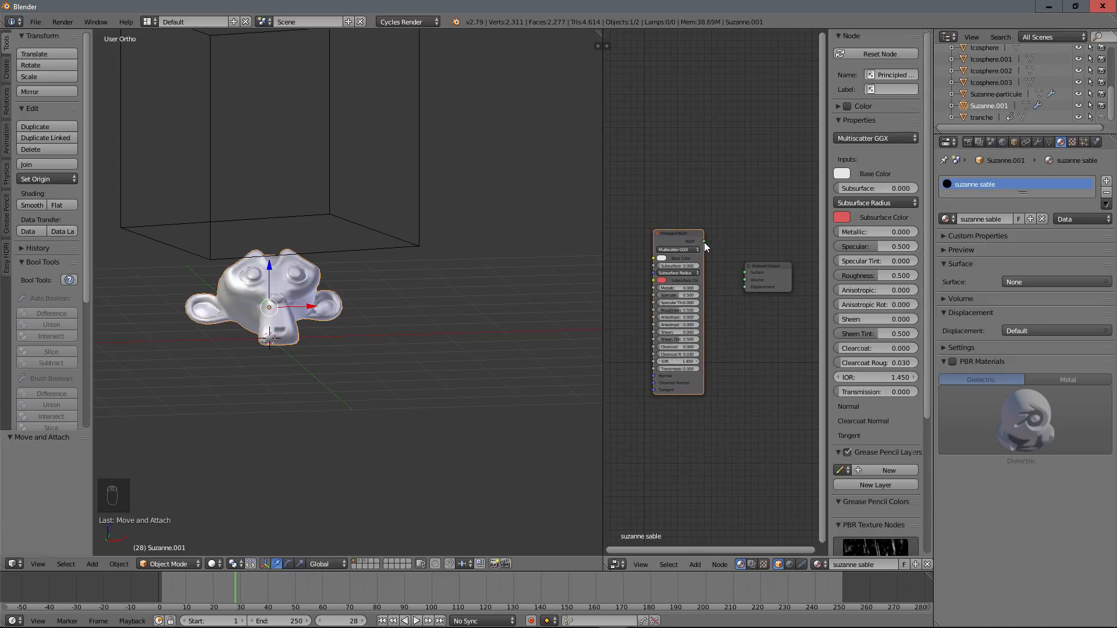
drag(704, 241, 743, 273)
Step: Add a texture setup with Texture Coordinate, Mapping and Image Texture nodes to the Principled BSDF's Base Color
scroll(716, 247, down, 3)
scroll(669, 204, up, 2)
middle_drag(642, 244, 683, 222)
ctrl+drag(722, 220, 725, 212)
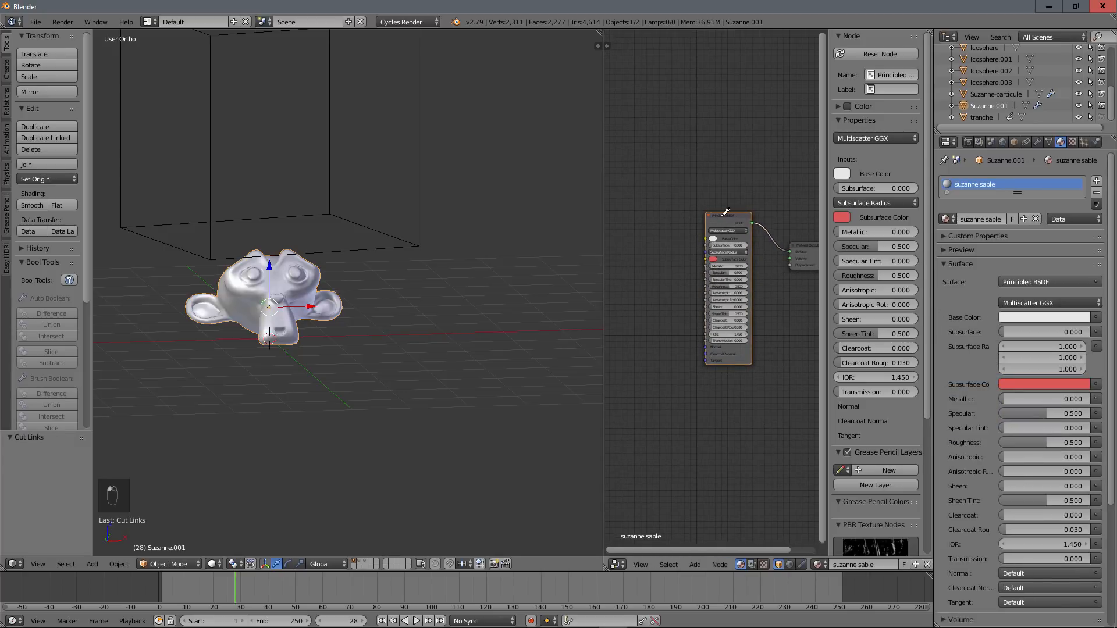
key(ctrl+t)
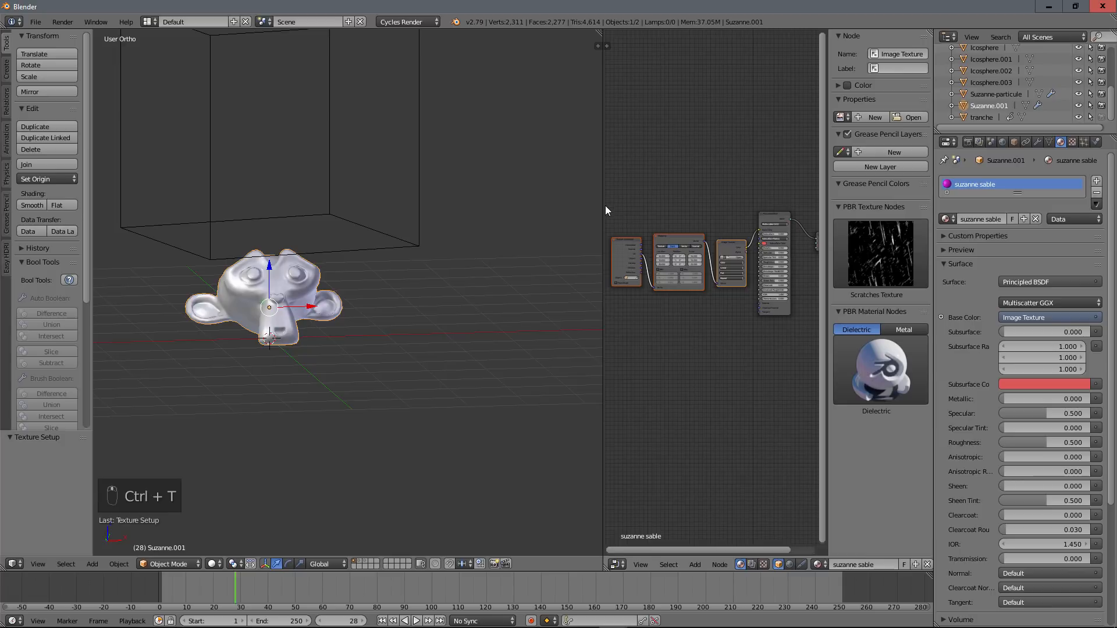
Step: Widen the Node Editor and move the Texture Coordinate node farther from the Mapping node
drag(603, 200, 422, 207)
key(Home)
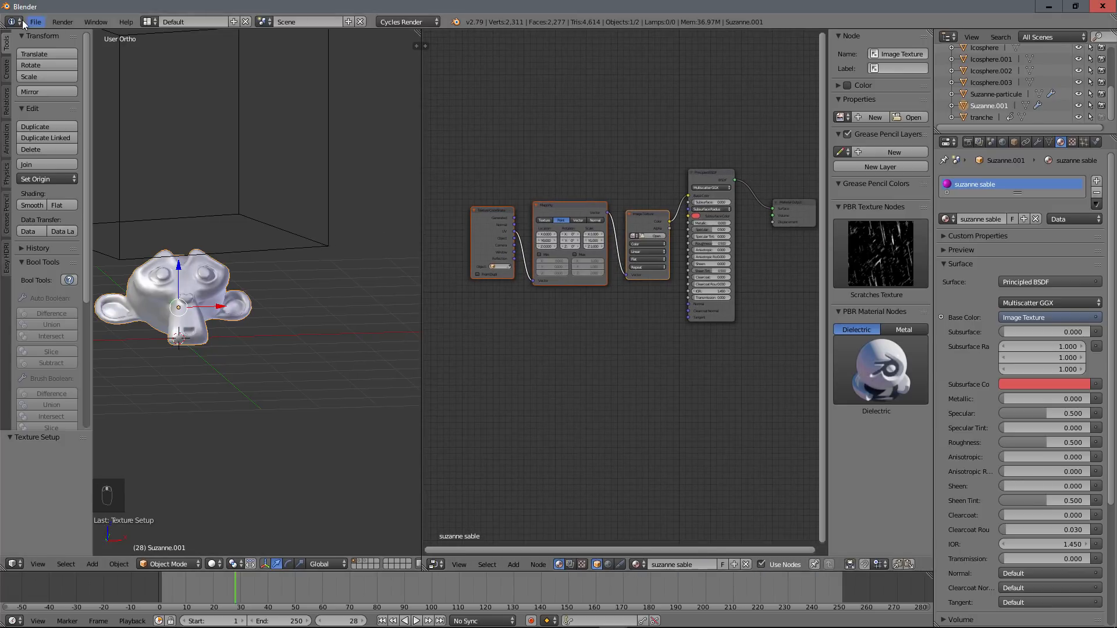
scroll(536, 151, up, 1)
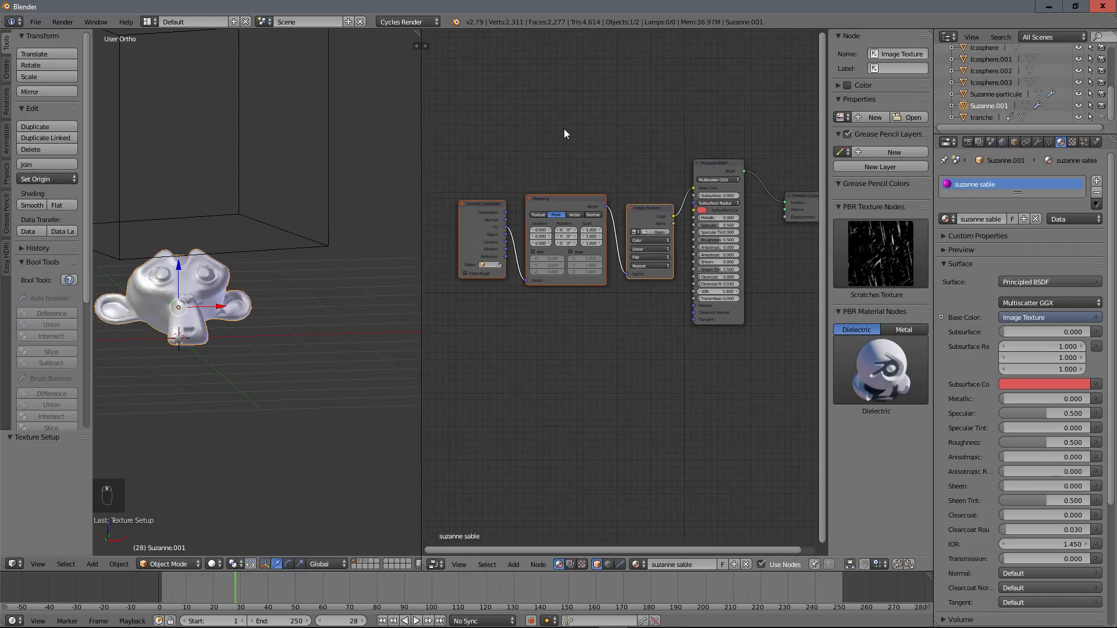
drag(476, 204, 458, 185)
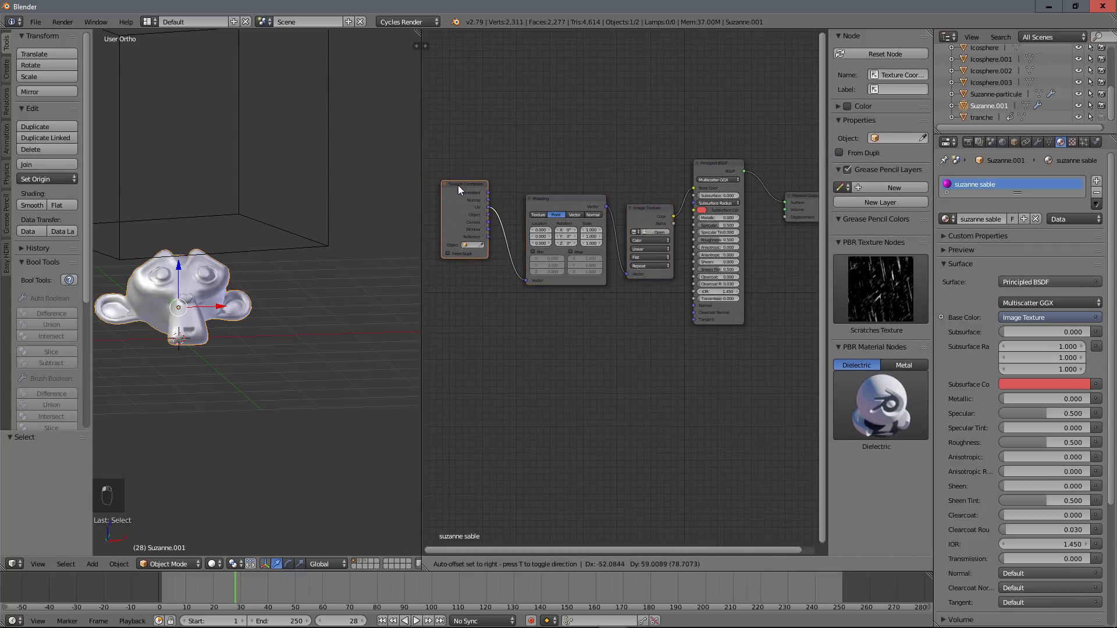
Step: Reposition the Mapping and Image Texture nodes and connect the Texture Coordinate's Object output to the Mapping node's Vector input
drag(564, 196, 545, 183)
drag(642, 216, 627, 201)
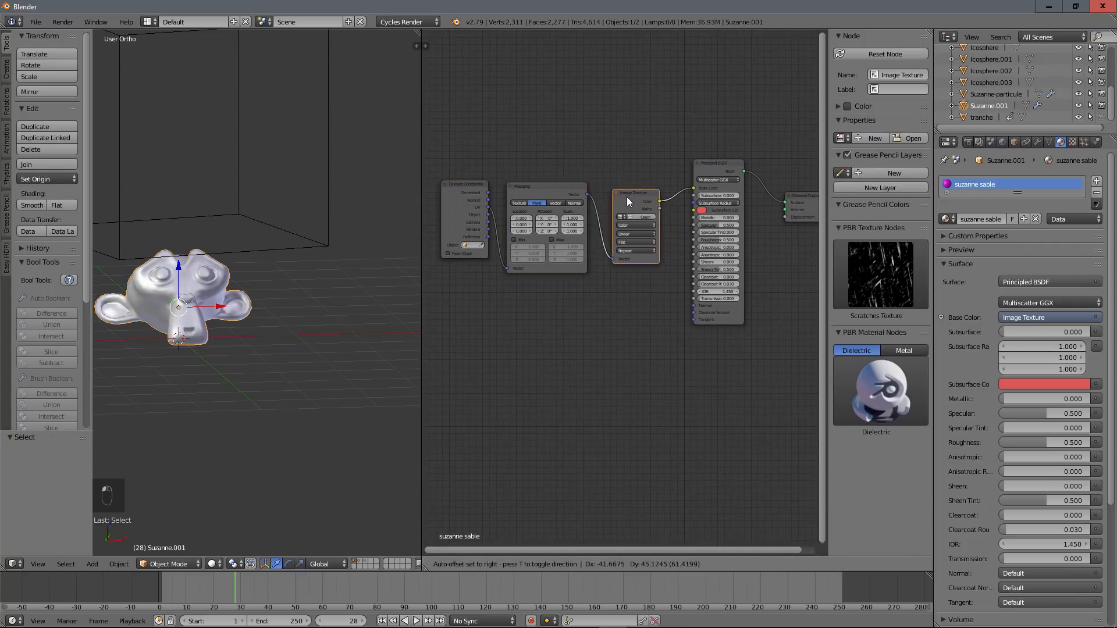
scroll(620, 276, up, 1)
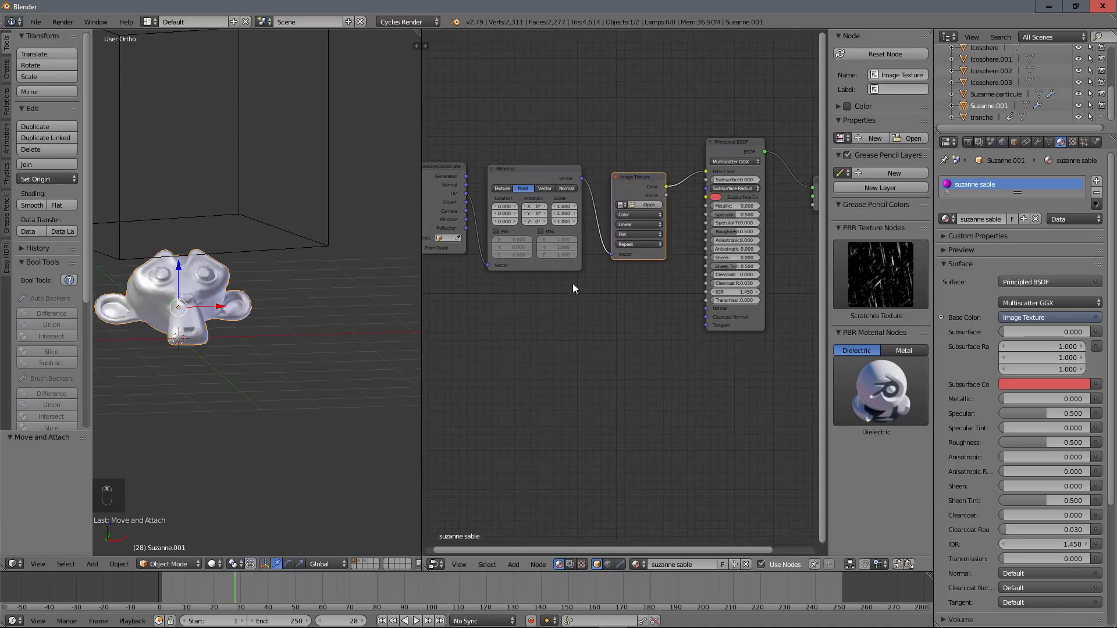
middle_drag(573, 284, 624, 314)
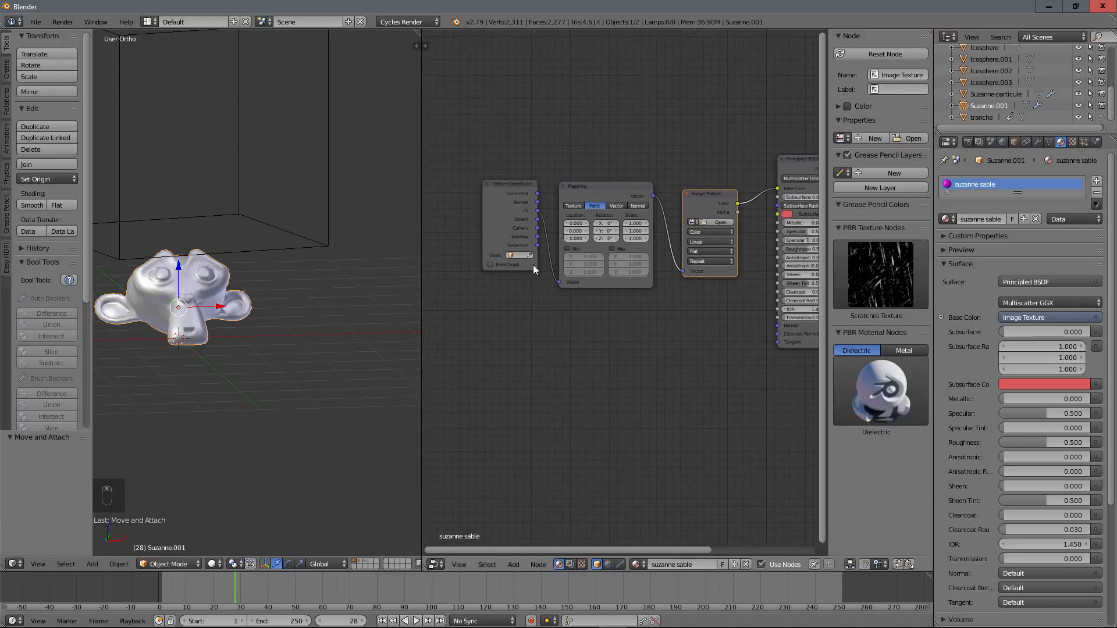
drag(537, 219, 561, 283)
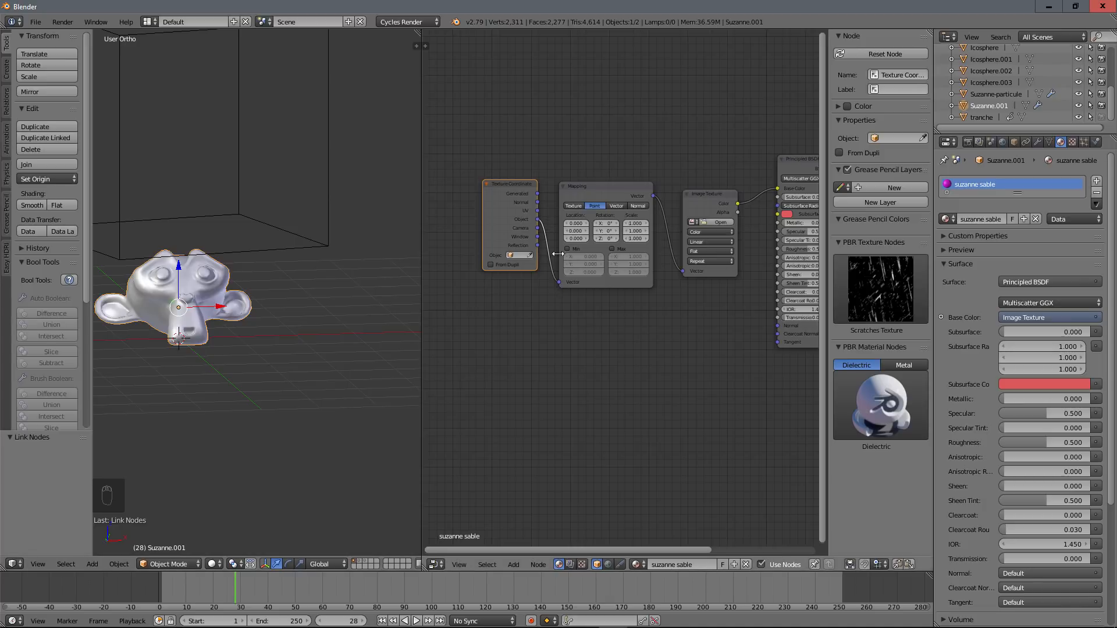
Step: Load seamless_beach_sand_texture_by_hhh316-d4gc86s.jpg from the textures\nature\rock folder into the Image Texture node
click(716, 221)
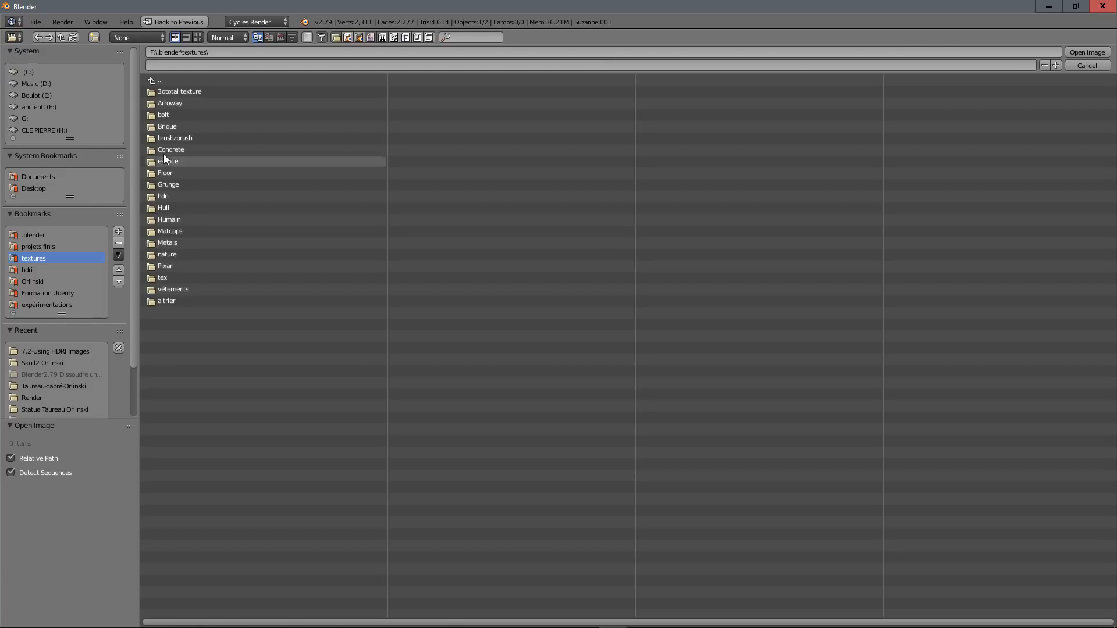
click(167, 252)
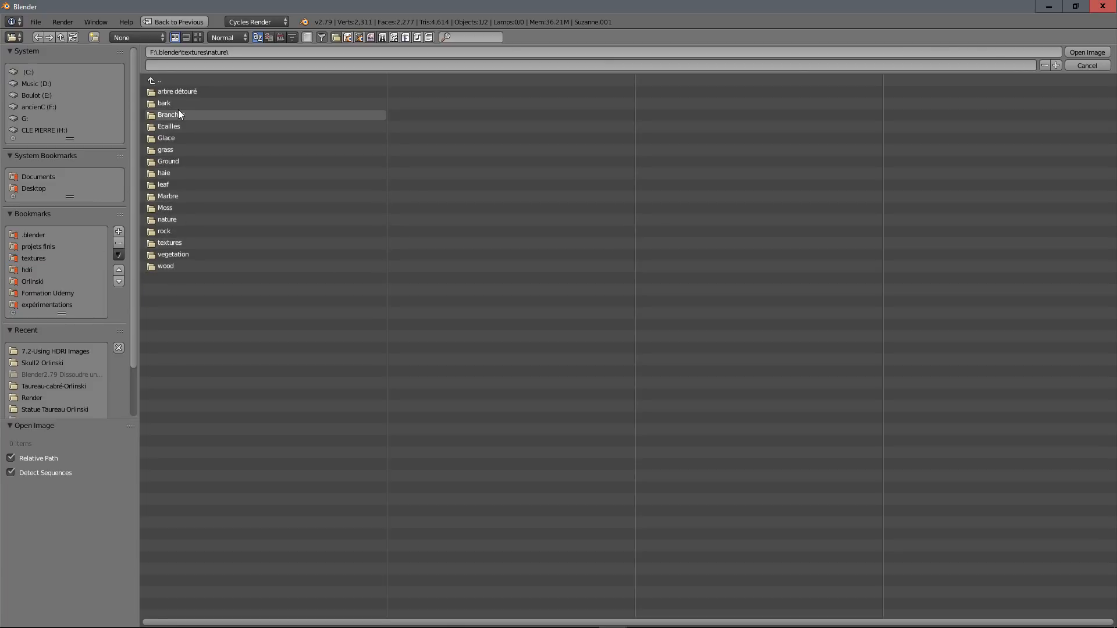
click(168, 231)
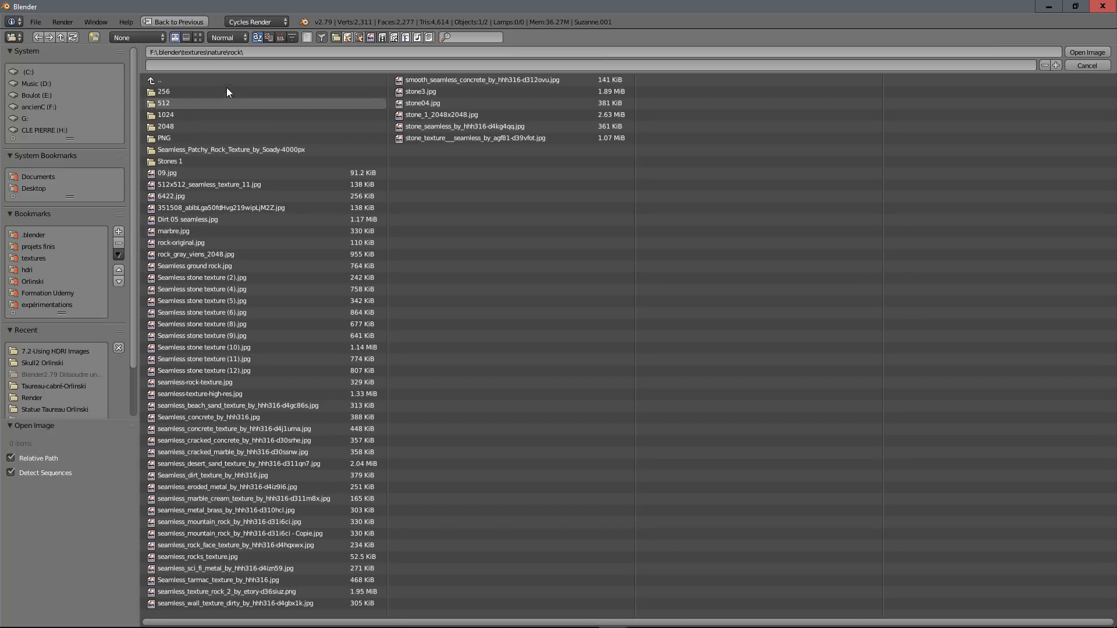
click(198, 37)
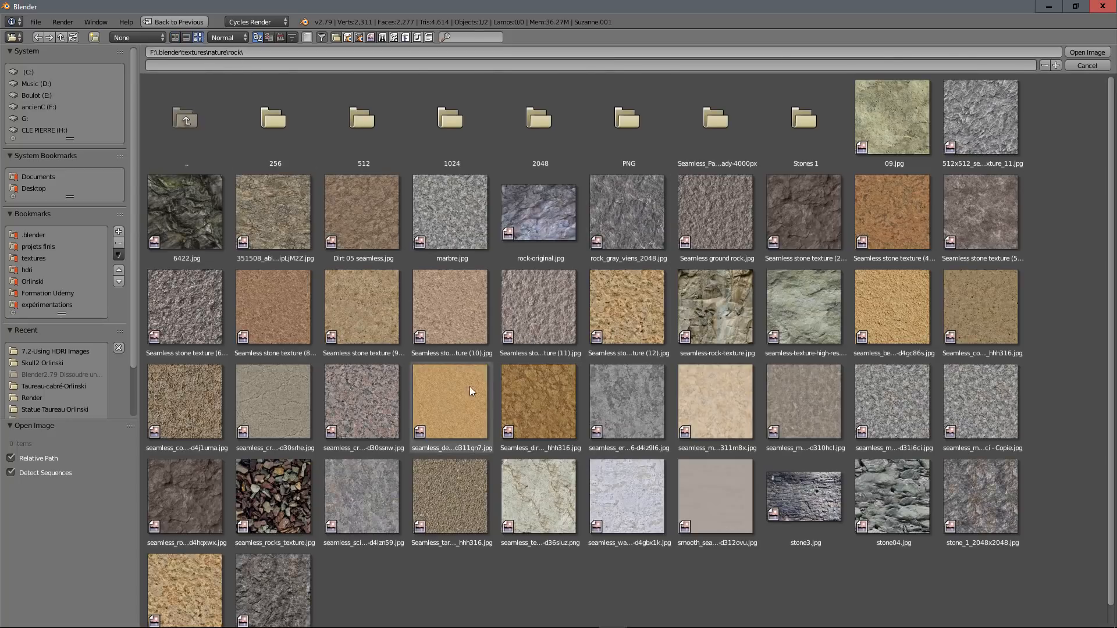
click(536, 400)
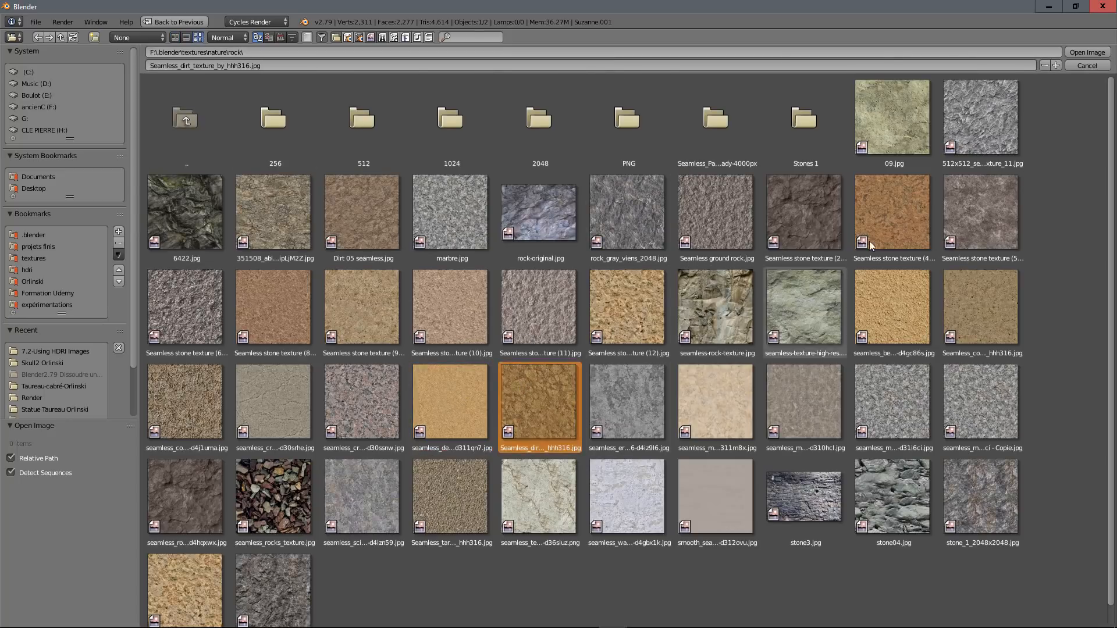
click(876, 312)
click(1085, 53)
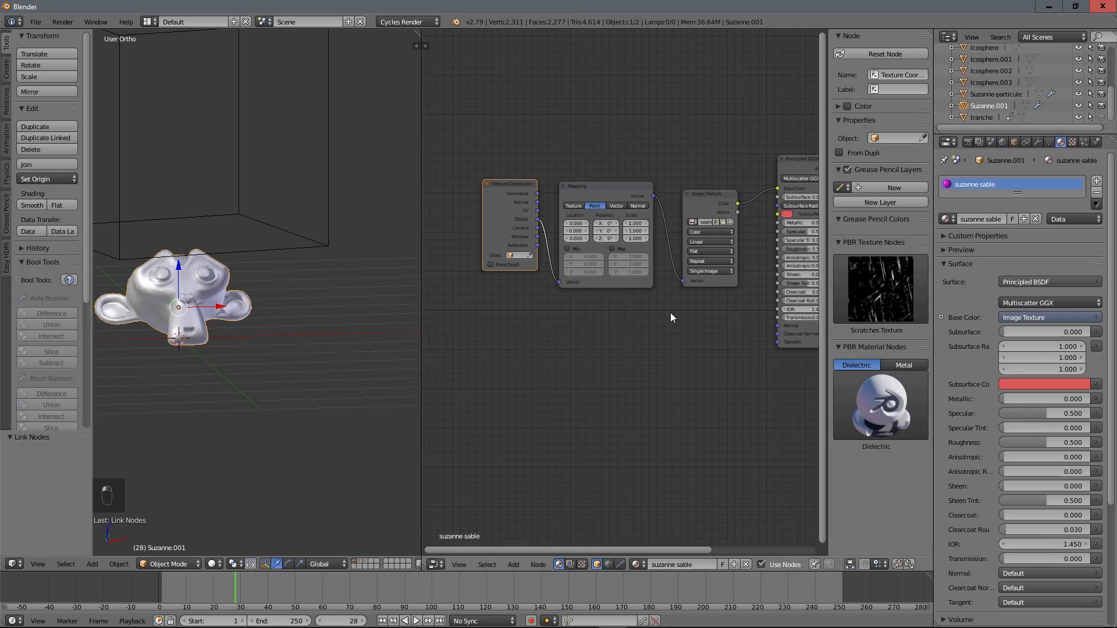
Step: Preview Suzanne's sand texture close up with rendered shading in the 3D viewport
scroll(611, 329, up, 3)
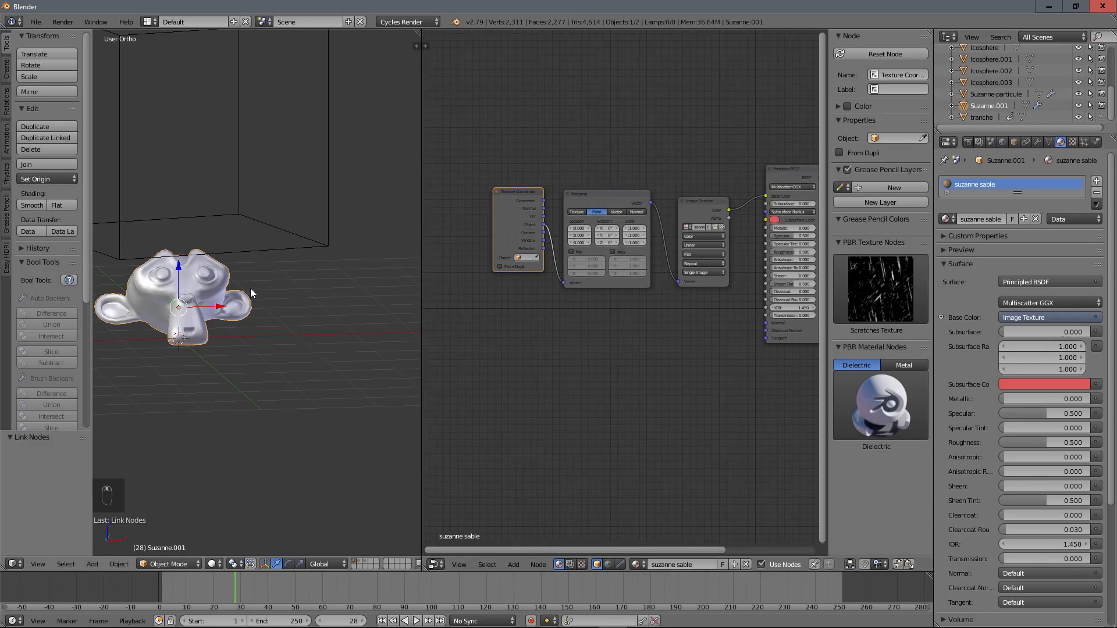
key(shift+z)
scroll(212, 317, up, 4)
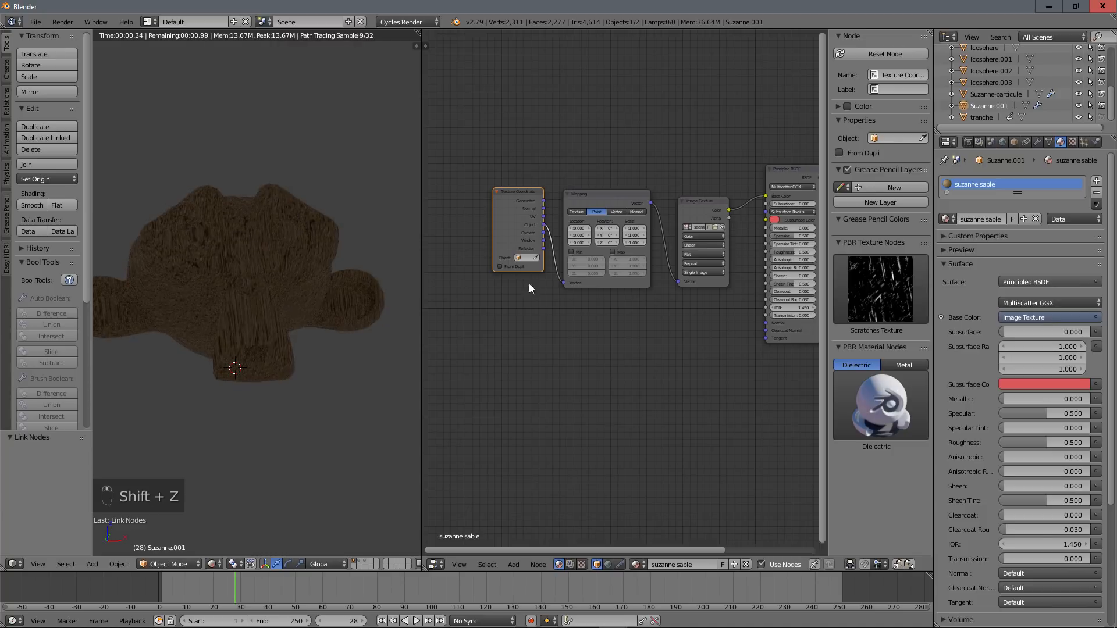
click(700, 245)
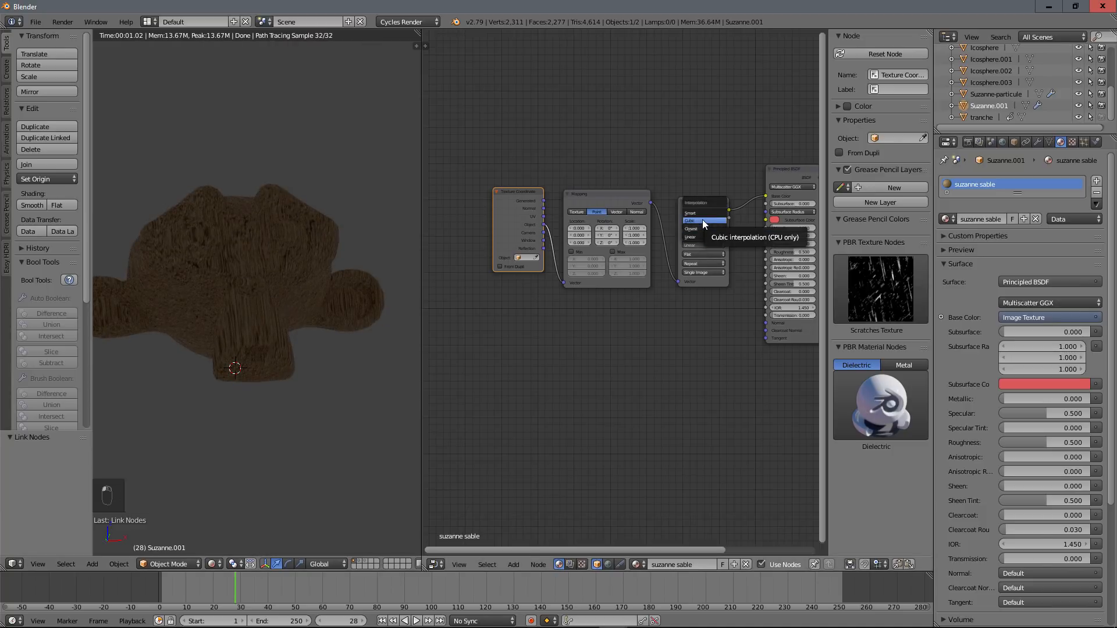
click(703, 220)
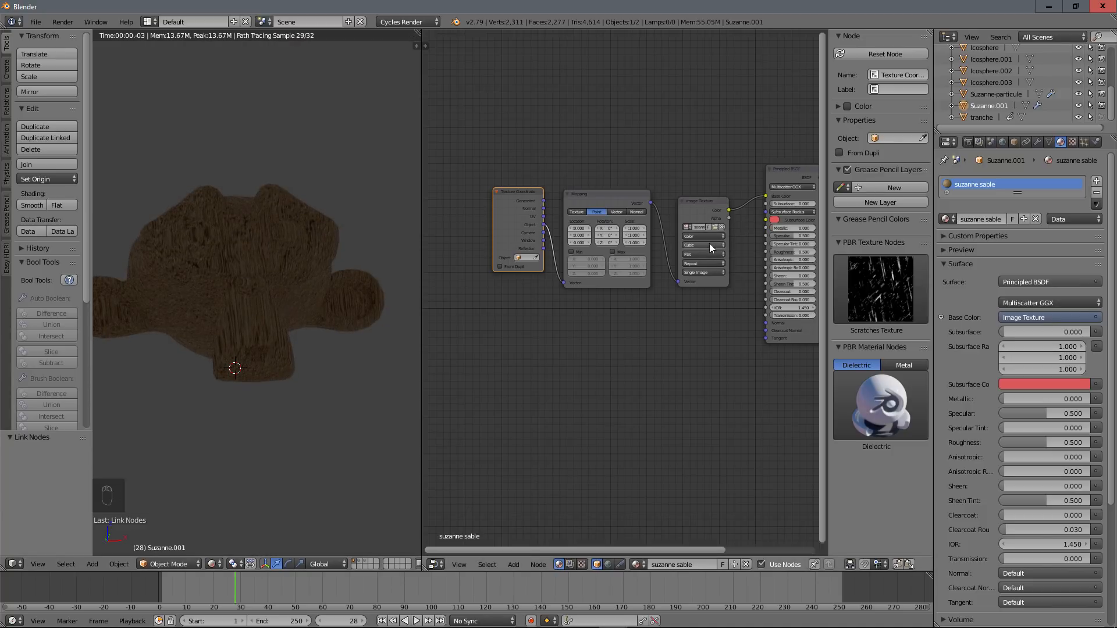
click(708, 245)
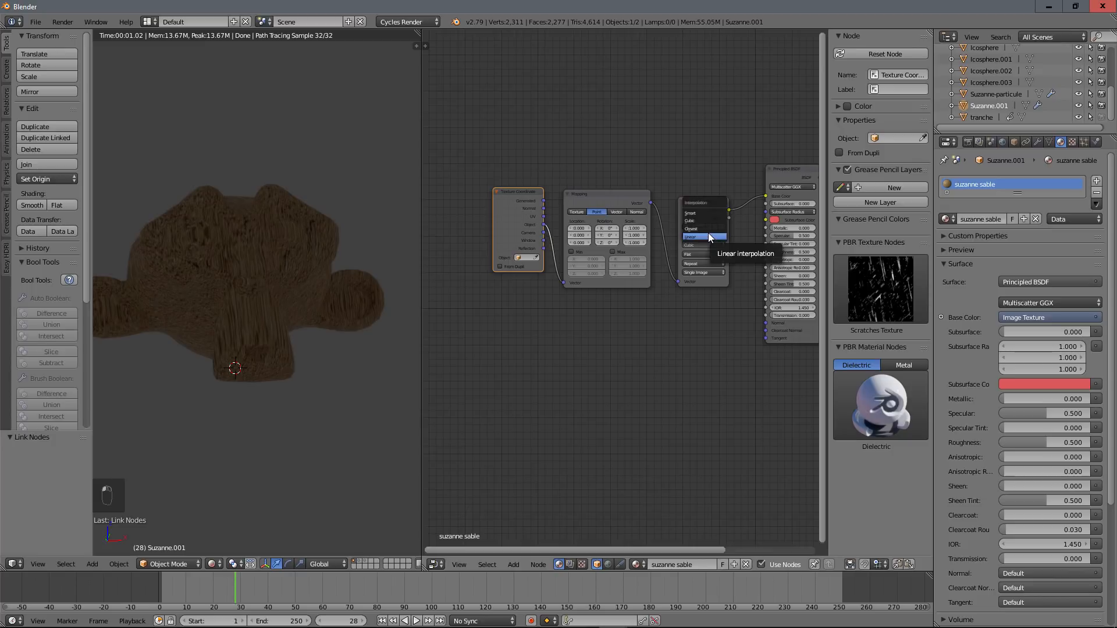
click(700, 238)
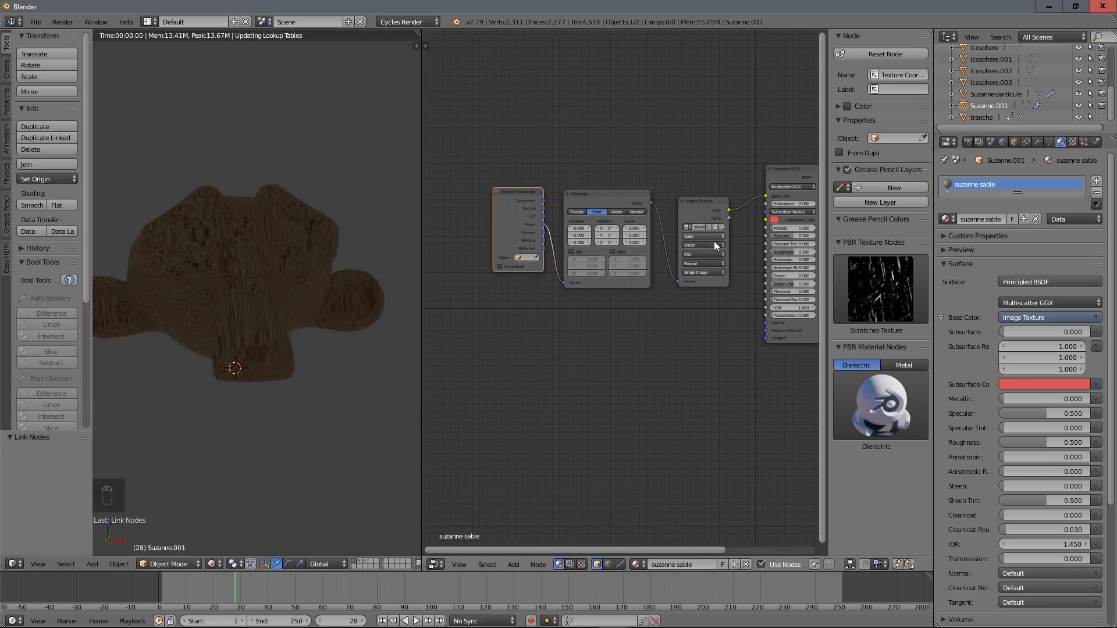
Step: Set the Image Texture node's projection to Box and inspect the texture on Suzanne
click(703, 255)
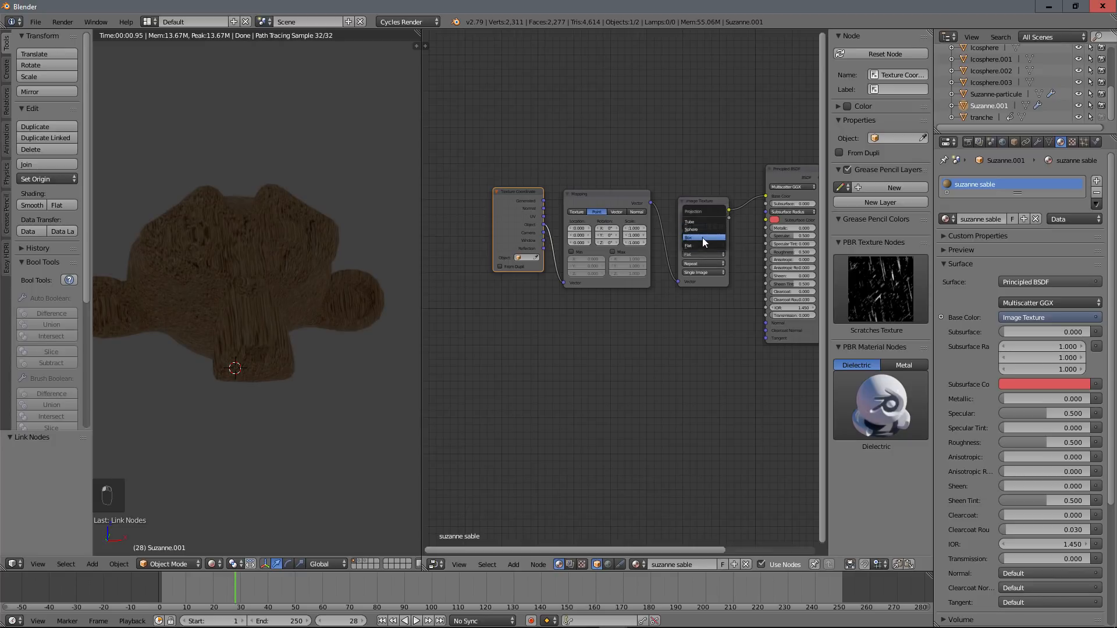
click(703, 238)
scroll(232, 290, down, 3)
scroll(232, 285, up, 5)
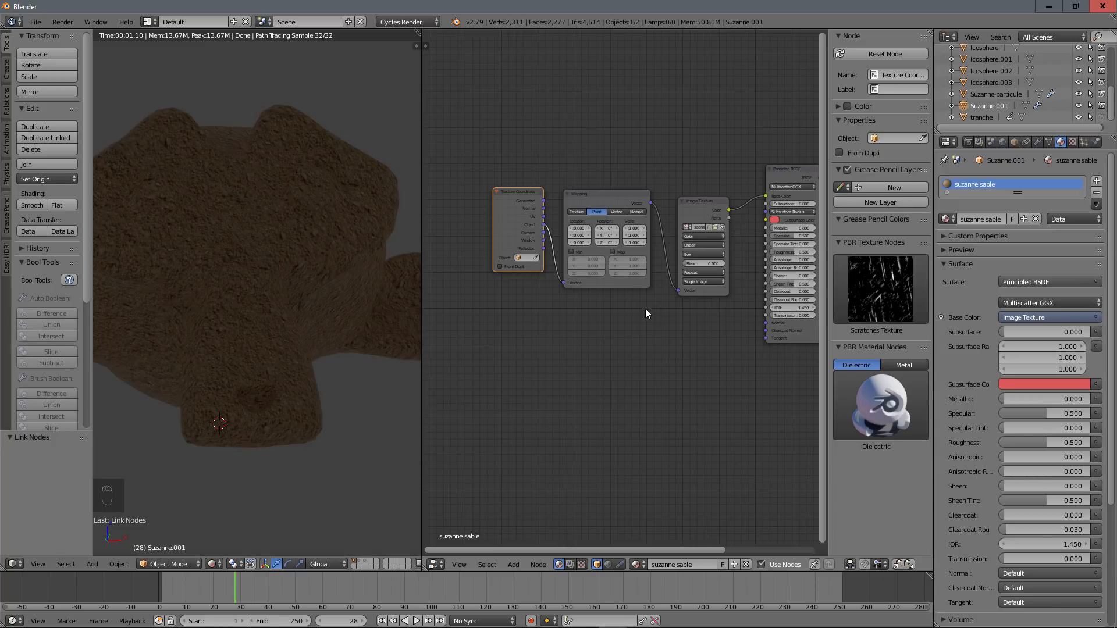
Step: Spread out the Texture Coordinate, Mapping and Image Texture nodes to leave more room between them
drag(519, 194, 477, 193)
drag(607, 193, 577, 187)
scroll(635, 317, down, 2)
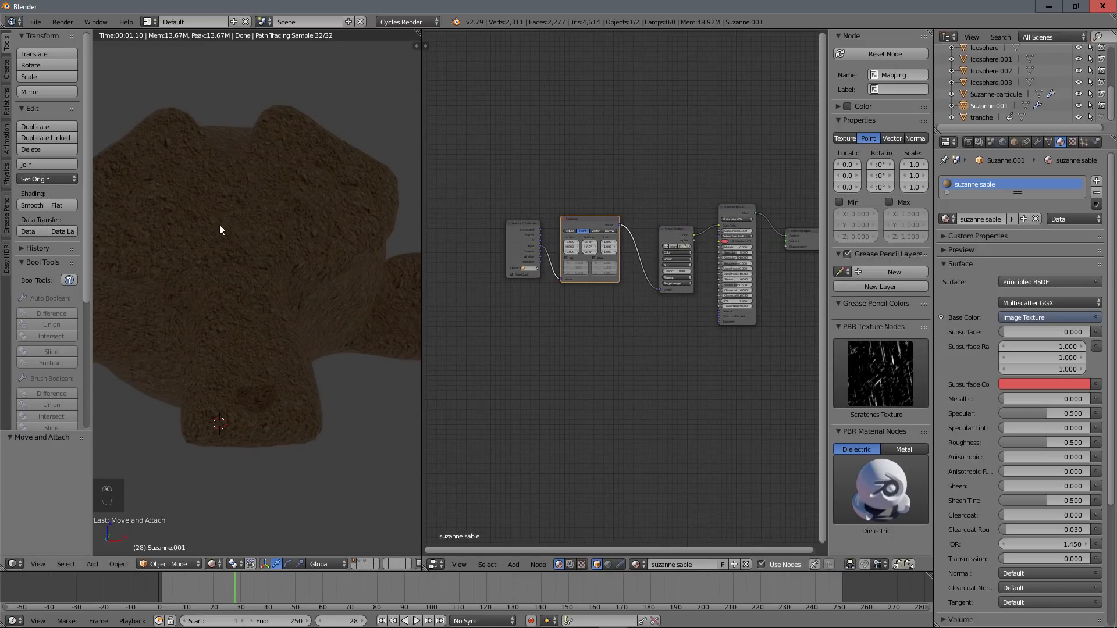
scroll(678, 336, up, 1)
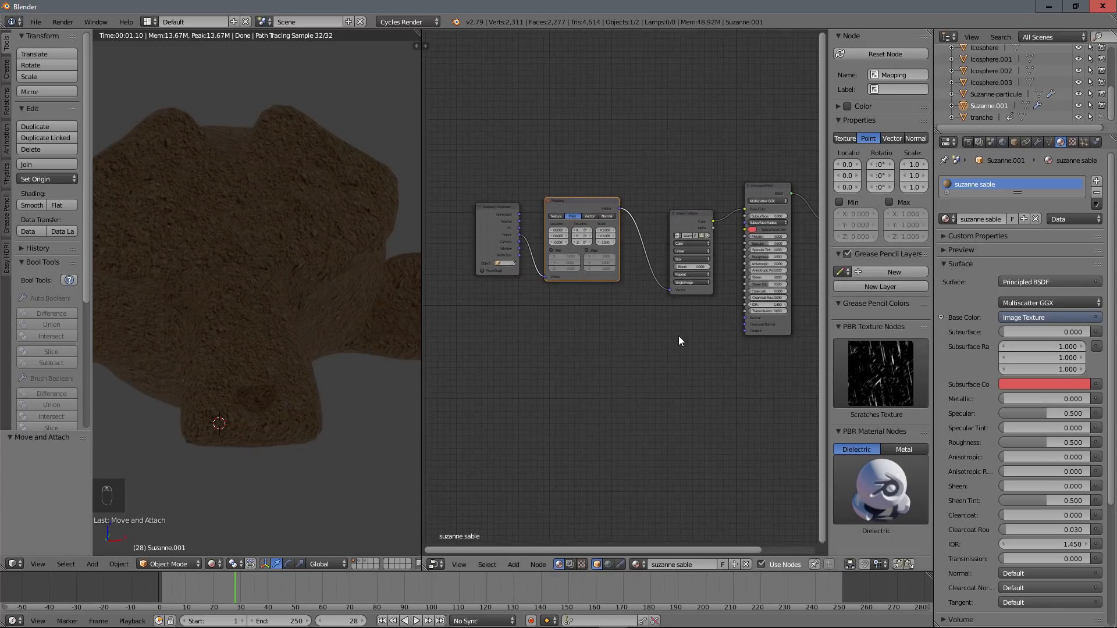
drag(685, 213, 674, 193)
Step: Set the Mapping node's scale to 5 on the X, Y and Z axes
scroll(620, 334, up, 5)
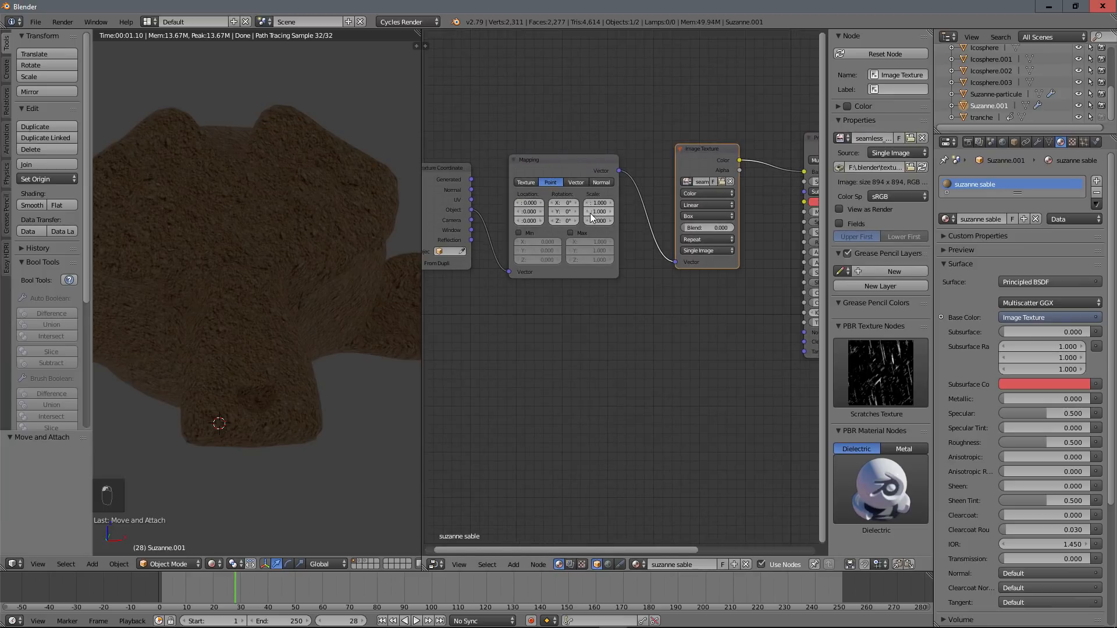
drag(596, 206, 589, 221)
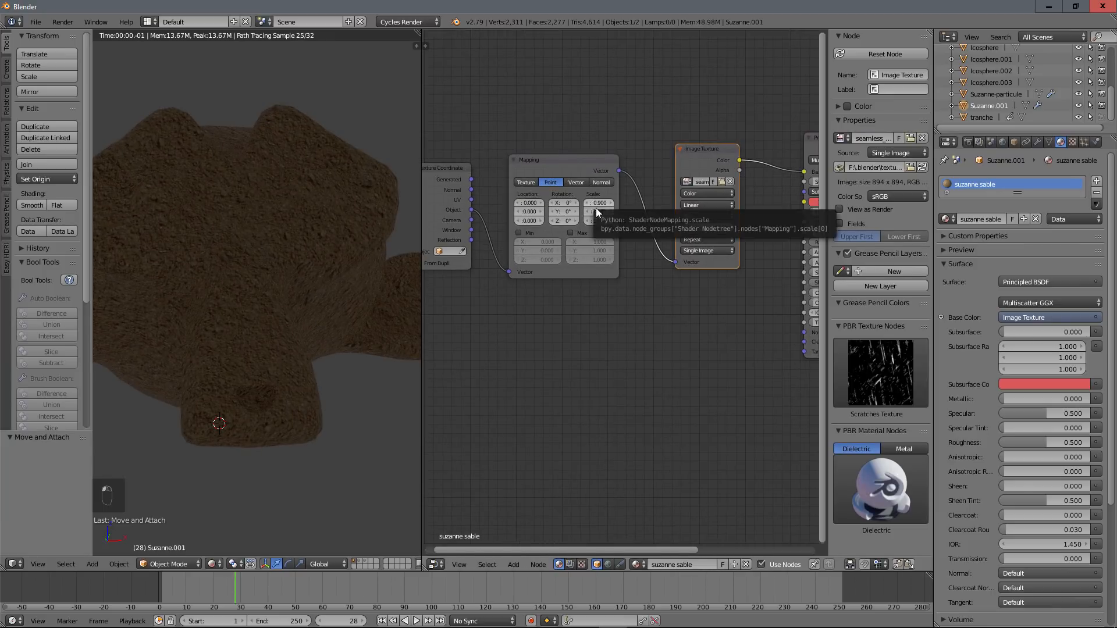
key(KP_5)
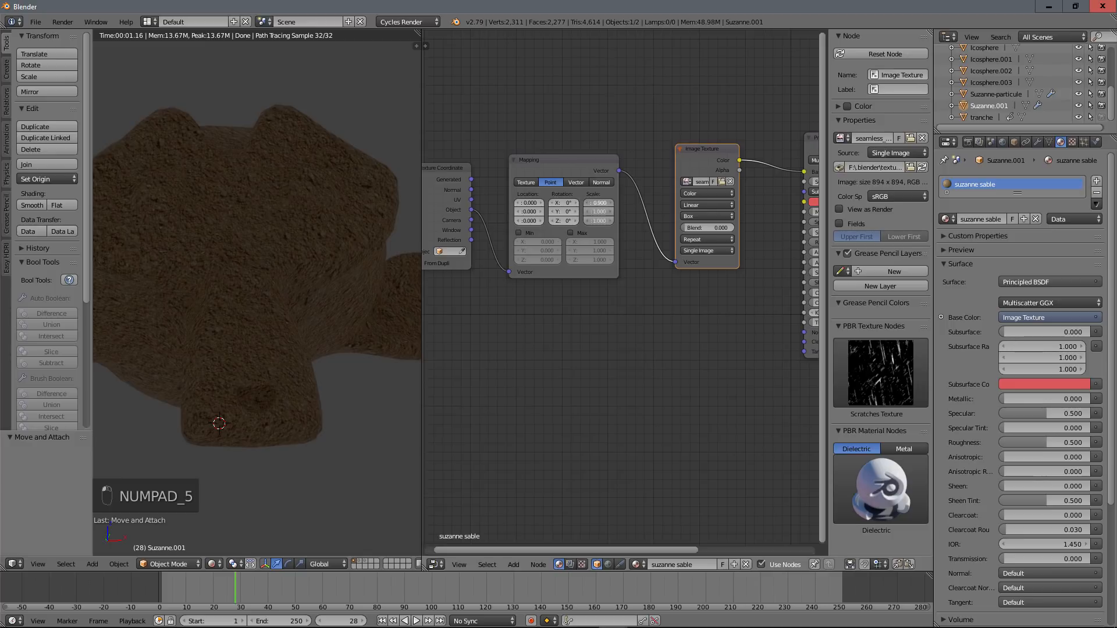
drag(588, 221, 601, 221)
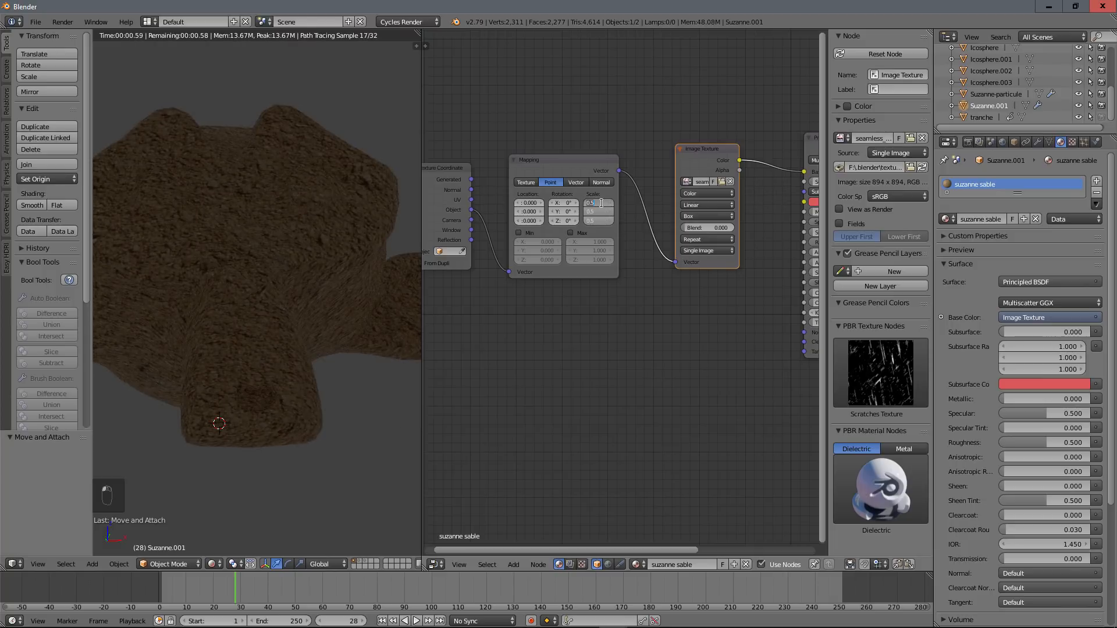
text(5)
key(Return)
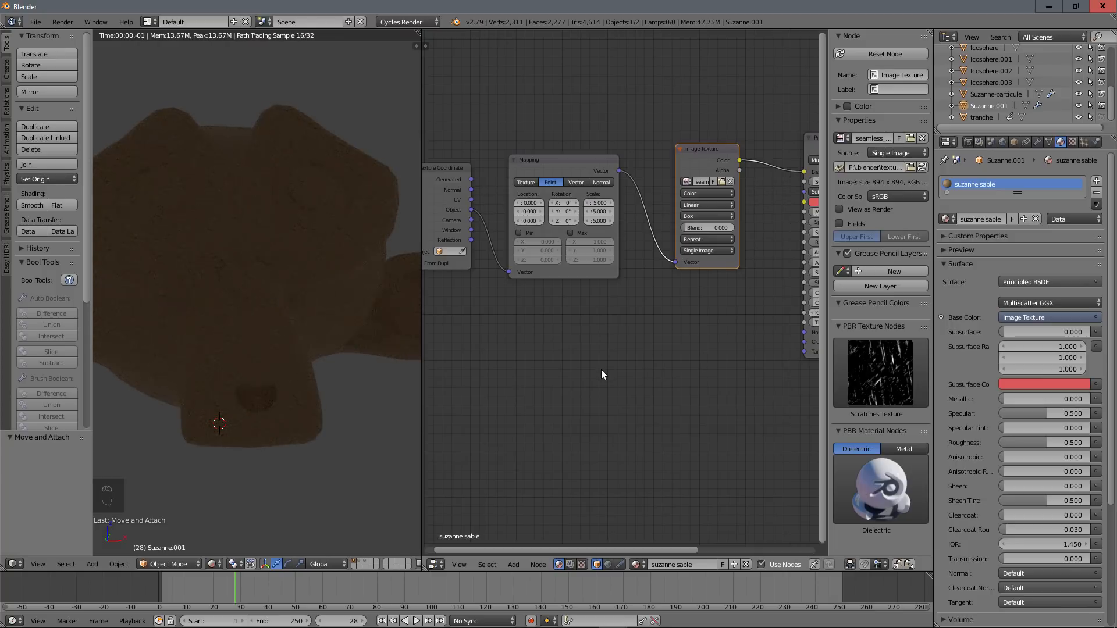
Step: Check the finer sand texture on Suzanne, widen the 3D viewport and return it to solid shading
scroll(219, 323, up, 3)
scroll(312, 235, down, 3)
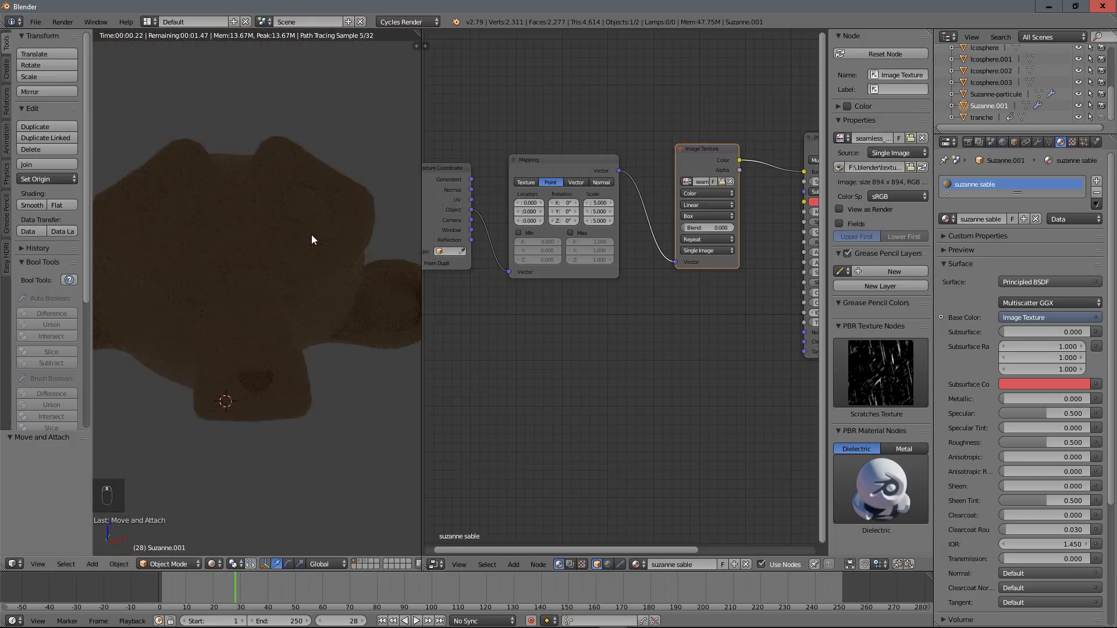
scroll(295, 259, down, 1)
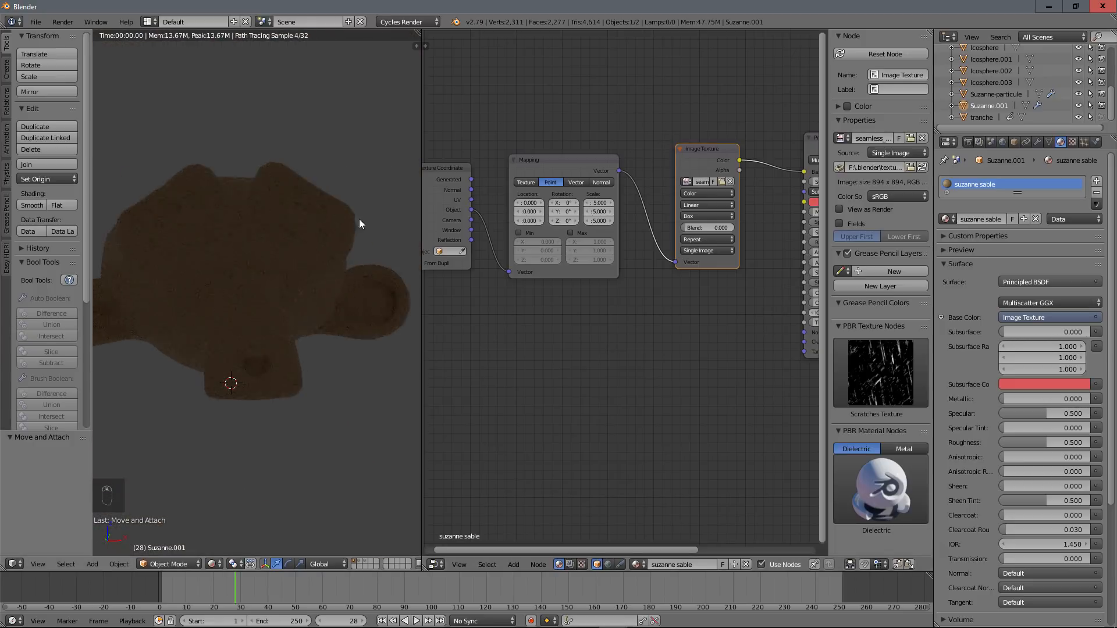
scroll(585, 126, down, 2)
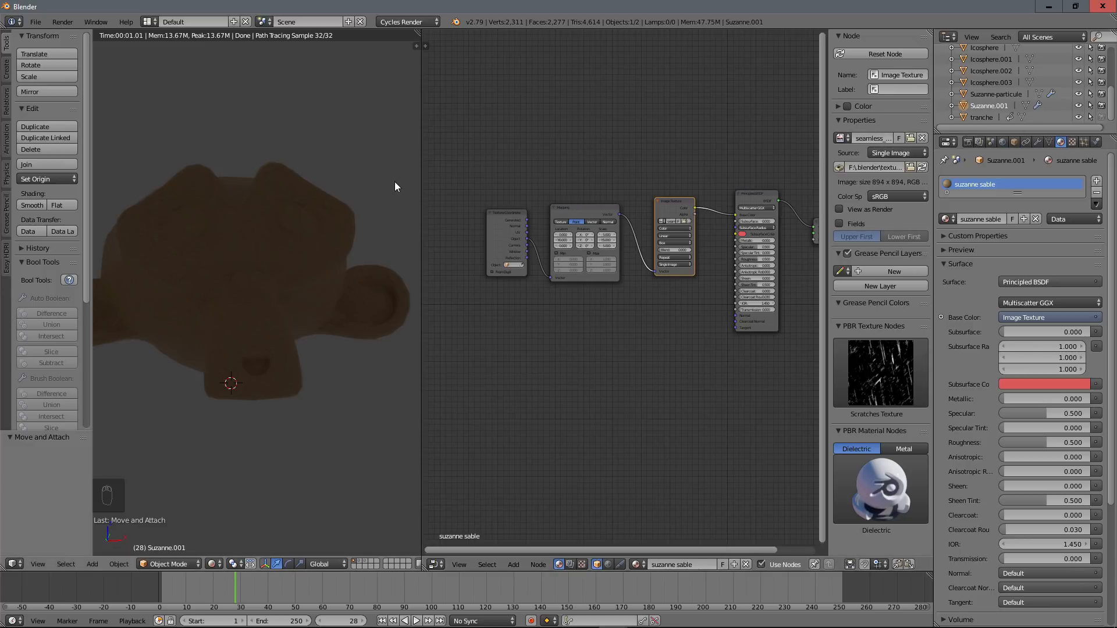
drag(423, 162, 610, 154)
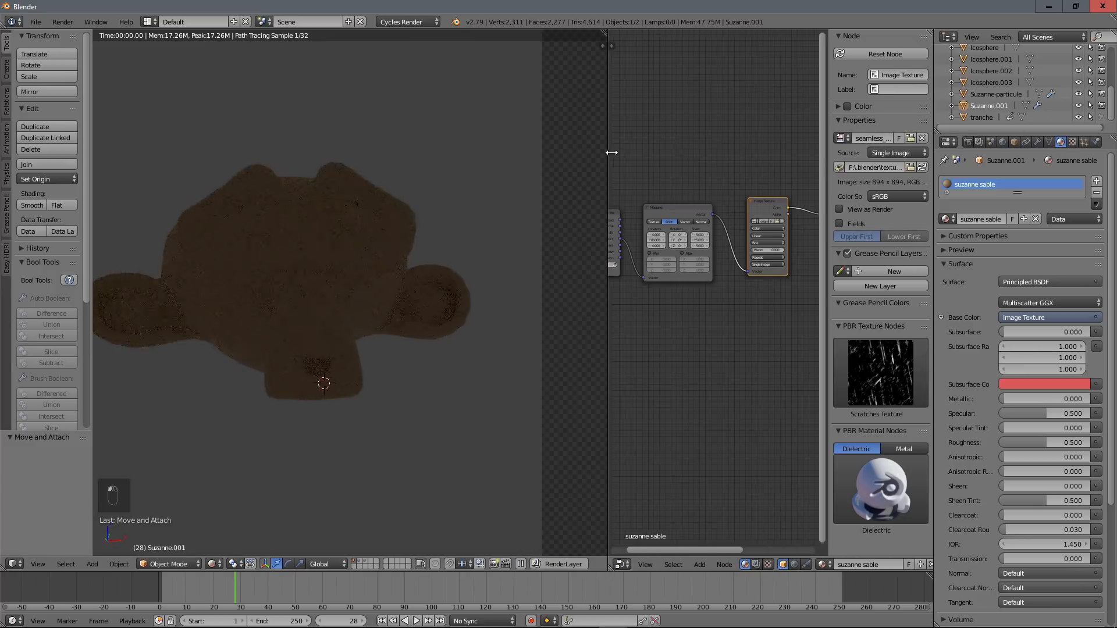
scroll(463, 216, down, 2)
key(shift+z)
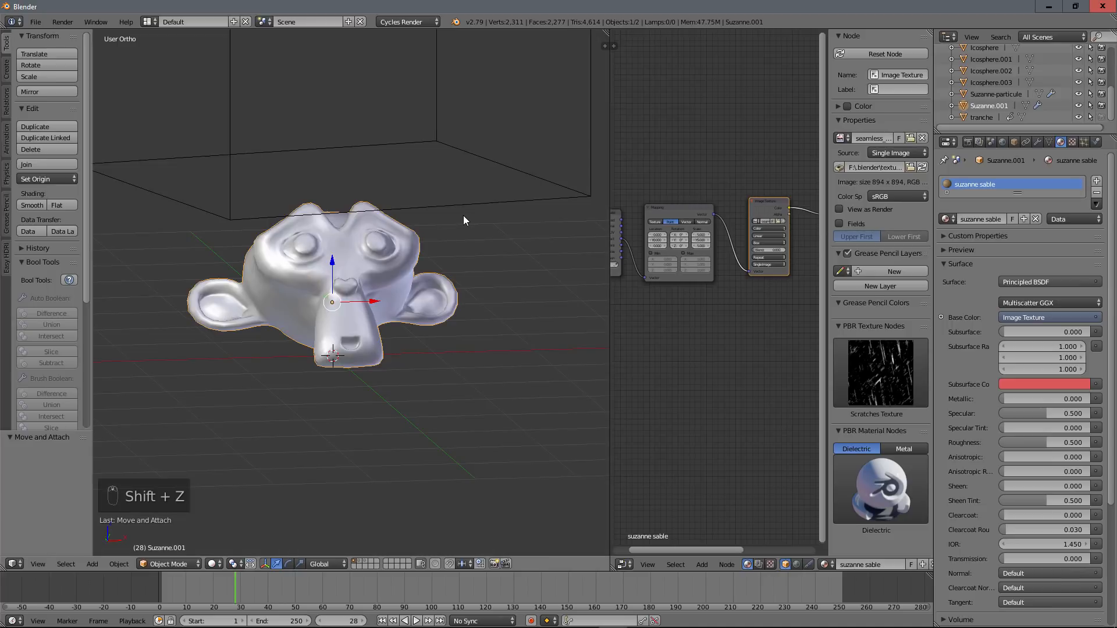
scroll(408, 240, down, 4)
scroll(409, 235, down, 1)
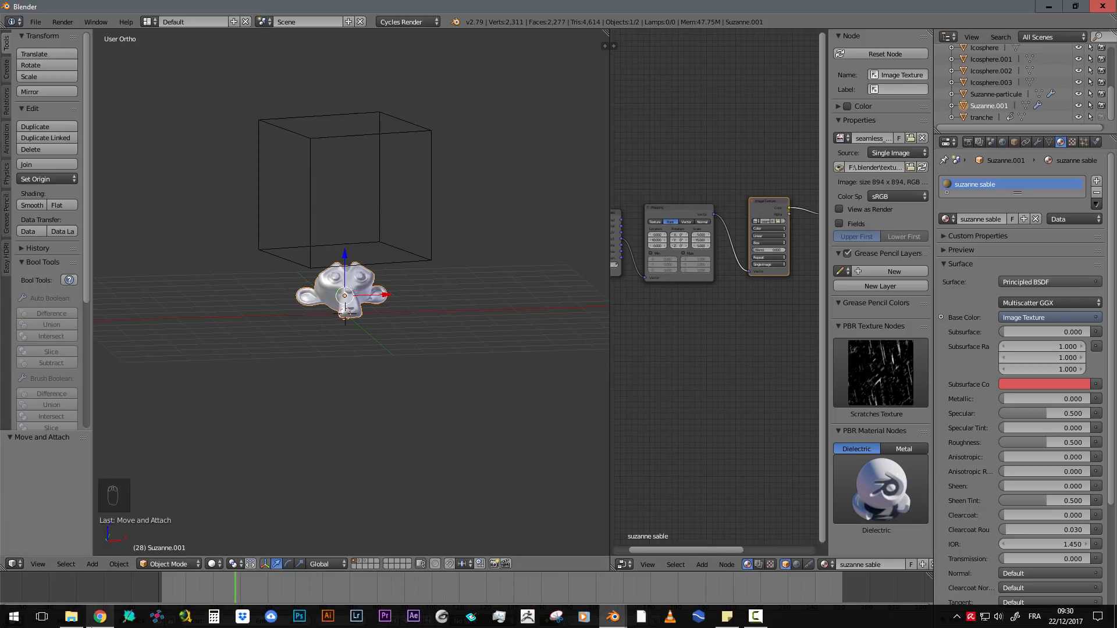
Step: Switch to the Chrome browser, view the Easy HDRI add-on page on codeofart.com, and return to Blender
click(100, 617)
click(399, 8)
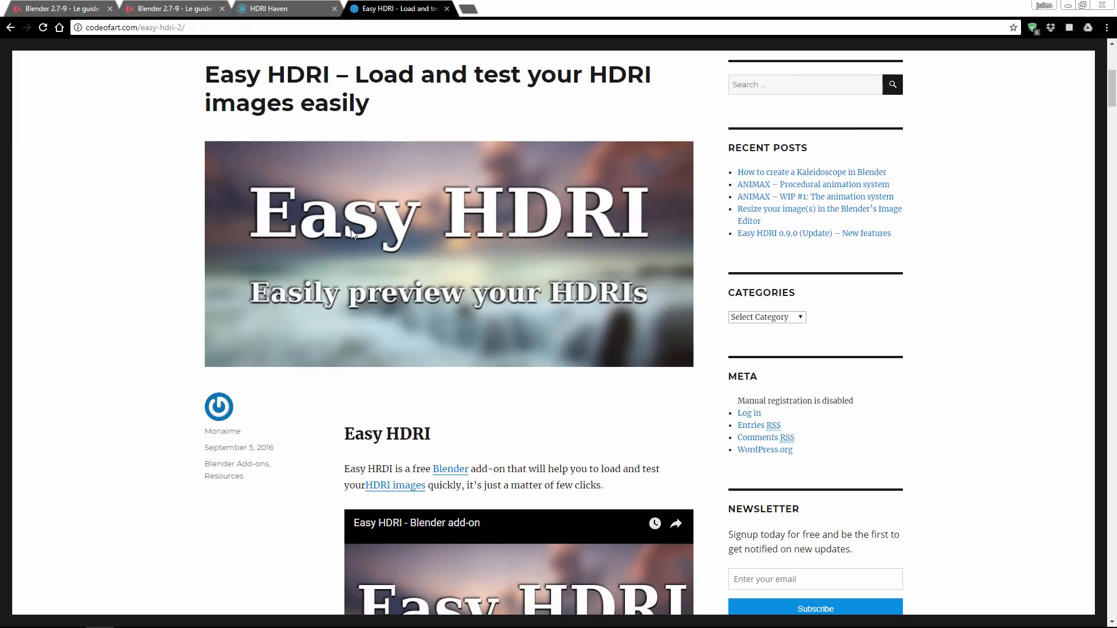
scroll(377, 252, up, 4)
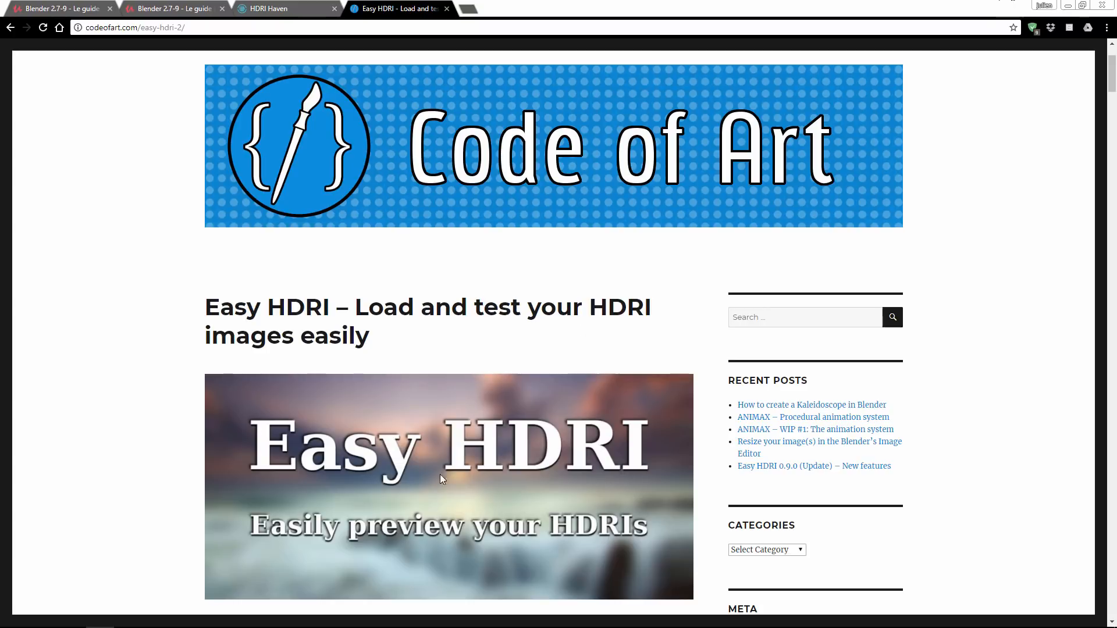
click(1067, 6)
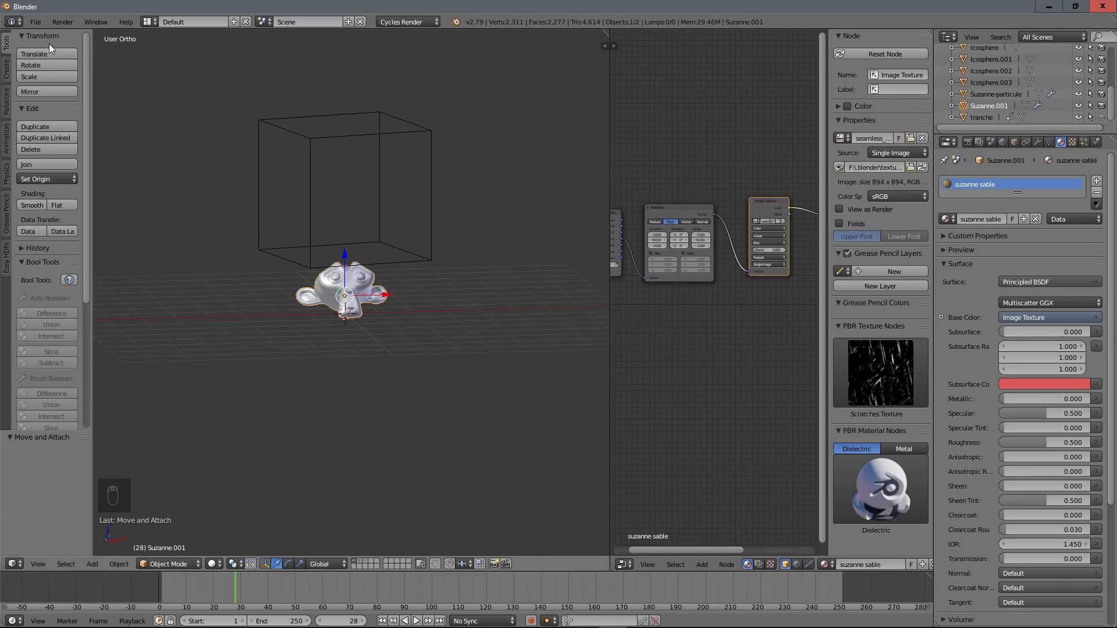
Step: Search the add-on preferences for "hdr", check that 3D View: Easy HDRI is enabled and close the preferences
click(35, 22)
click(76, 150)
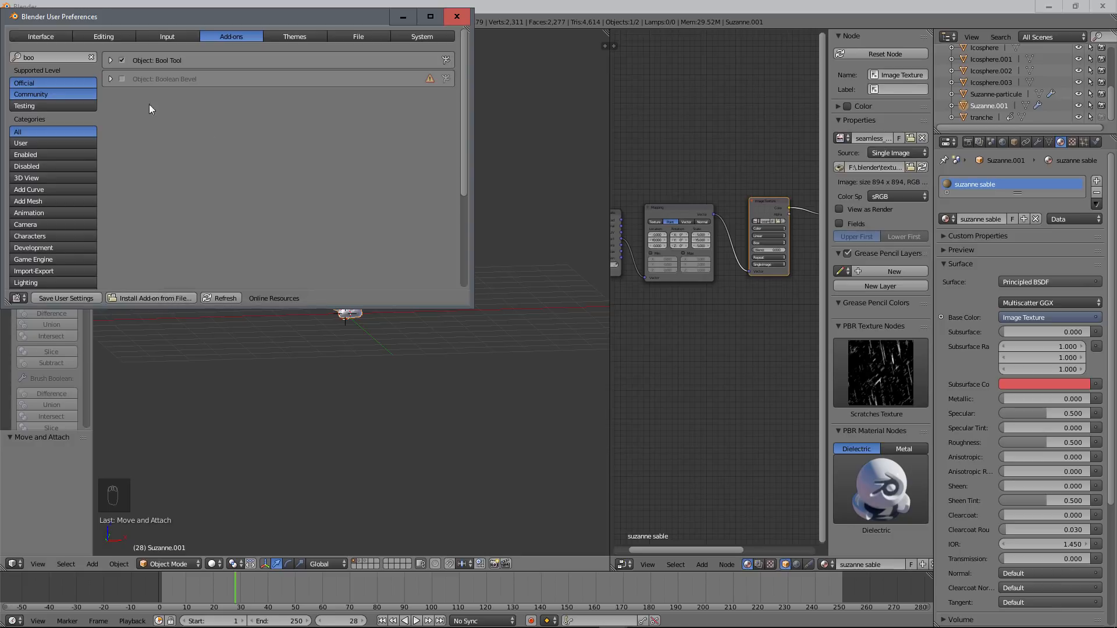
click(48, 56)
text(hdr)
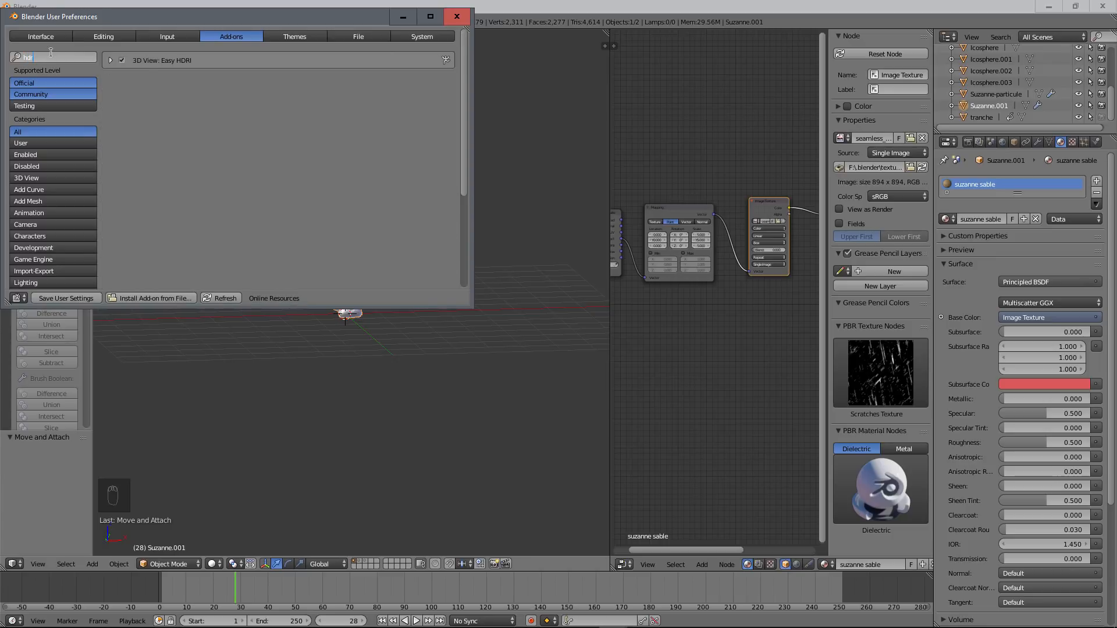
click(121, 61)
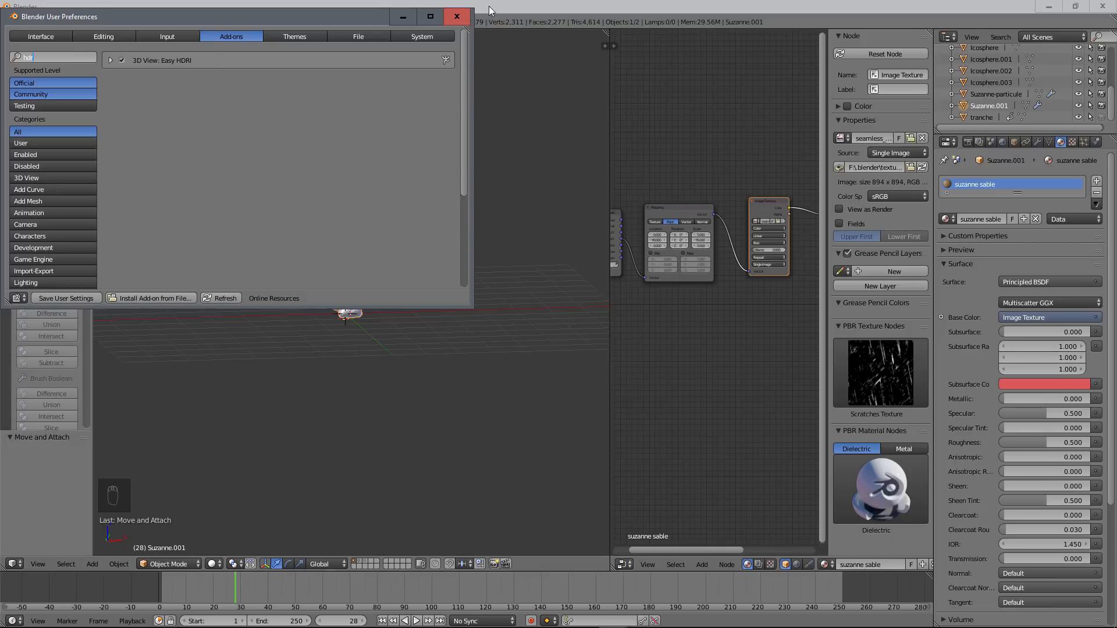
click(398, 16)
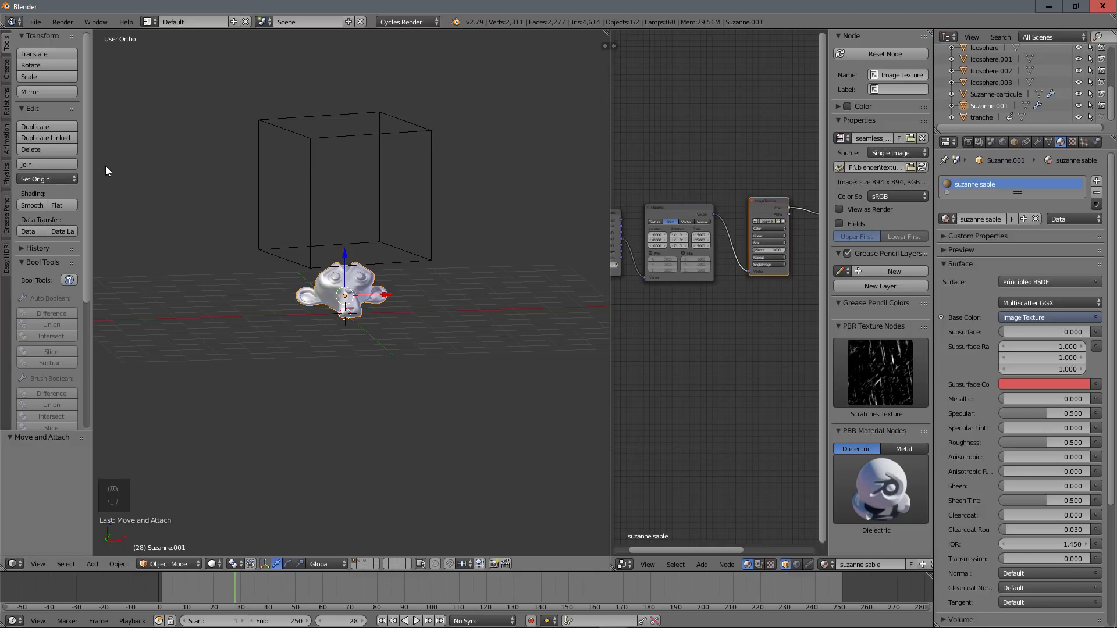
Step: Create the Easy HDRI world nodes and load the 7.2-Using HDRI Images folder as the HDRI source
click(7, 262)
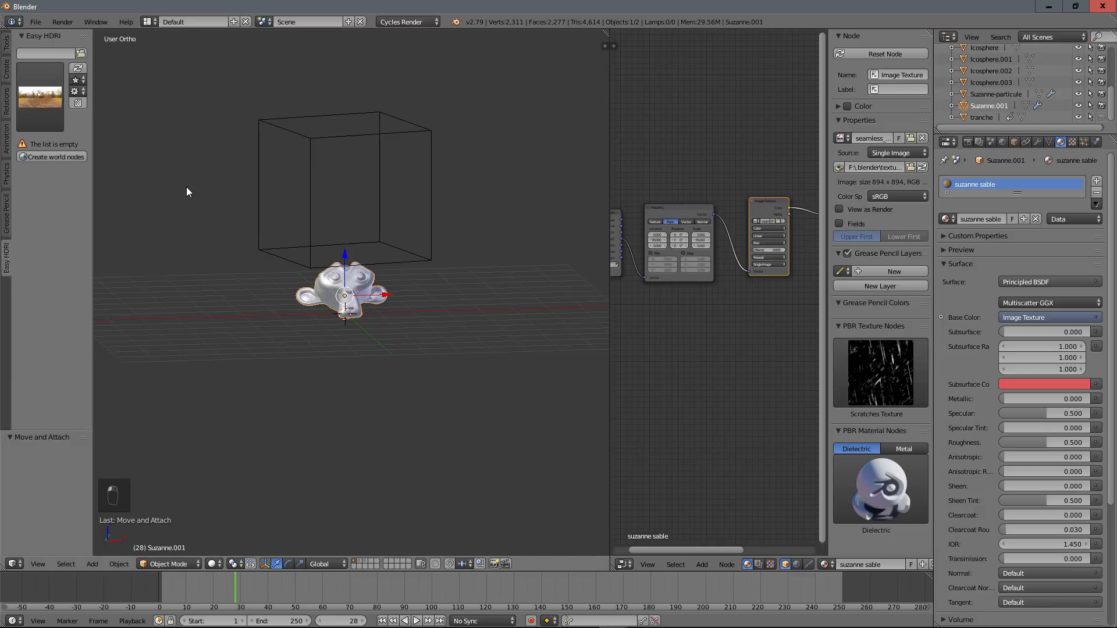
click(53, 157)
click(81, 53)
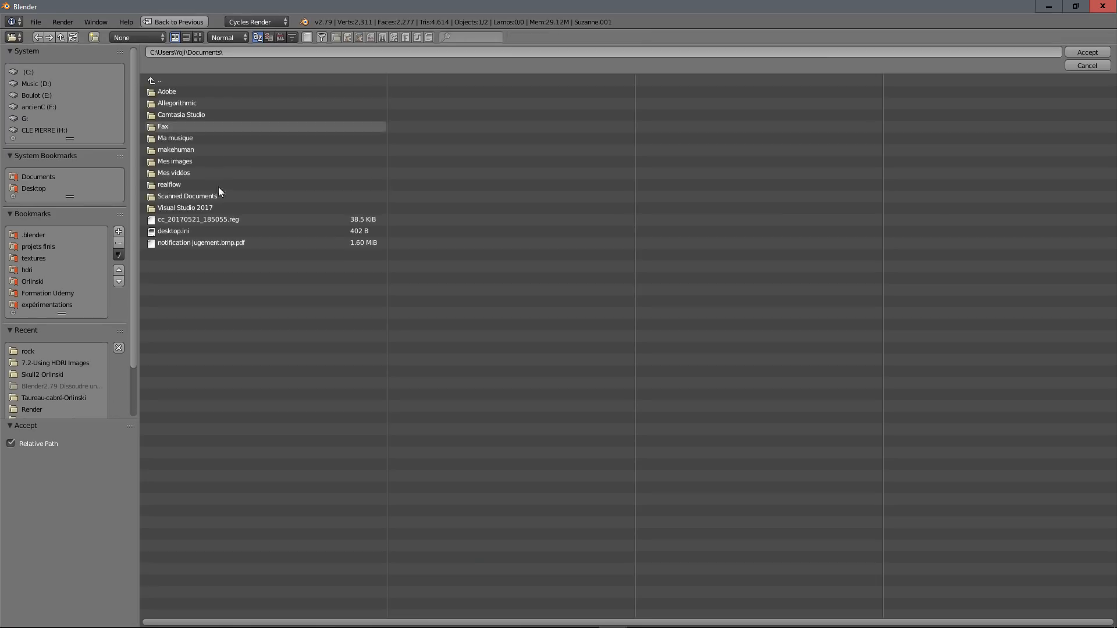
click(48, 363)
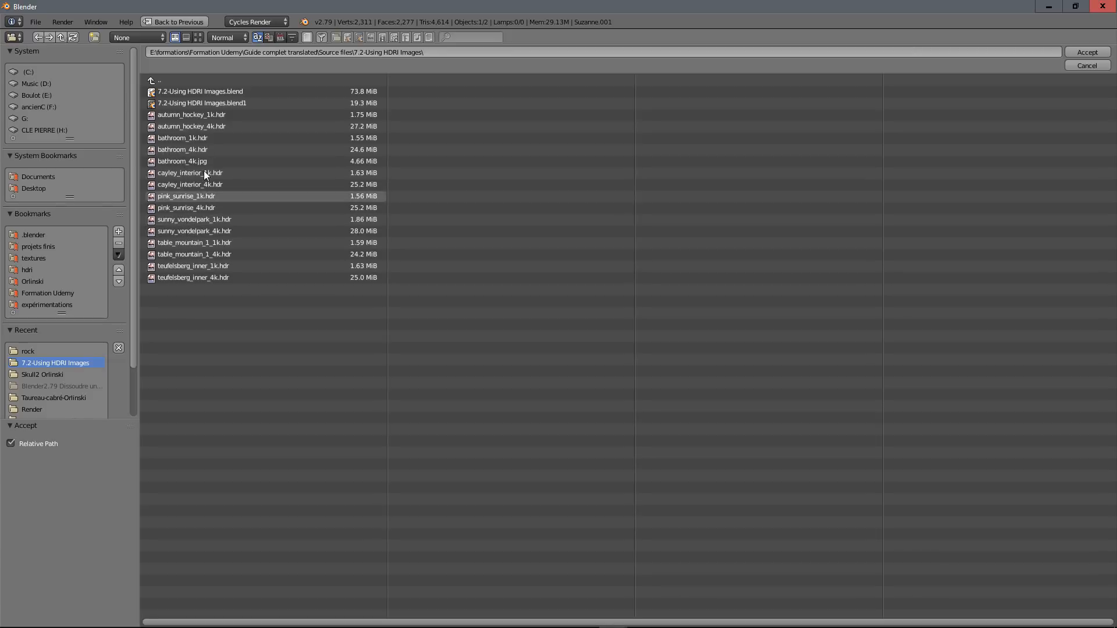
click(197, 37)
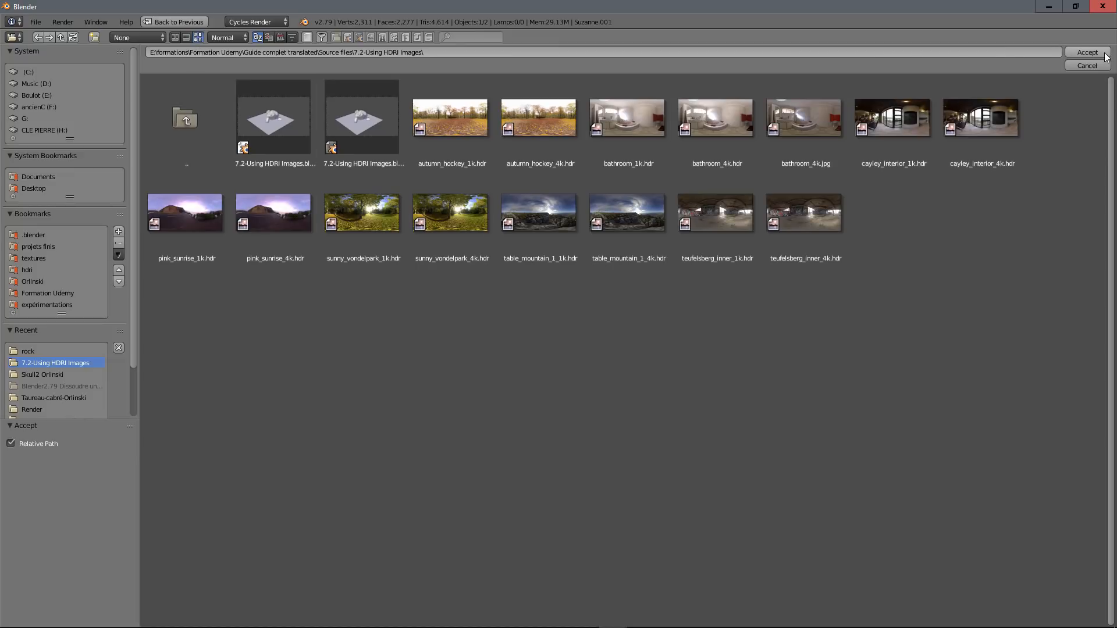
click(1086, 52)
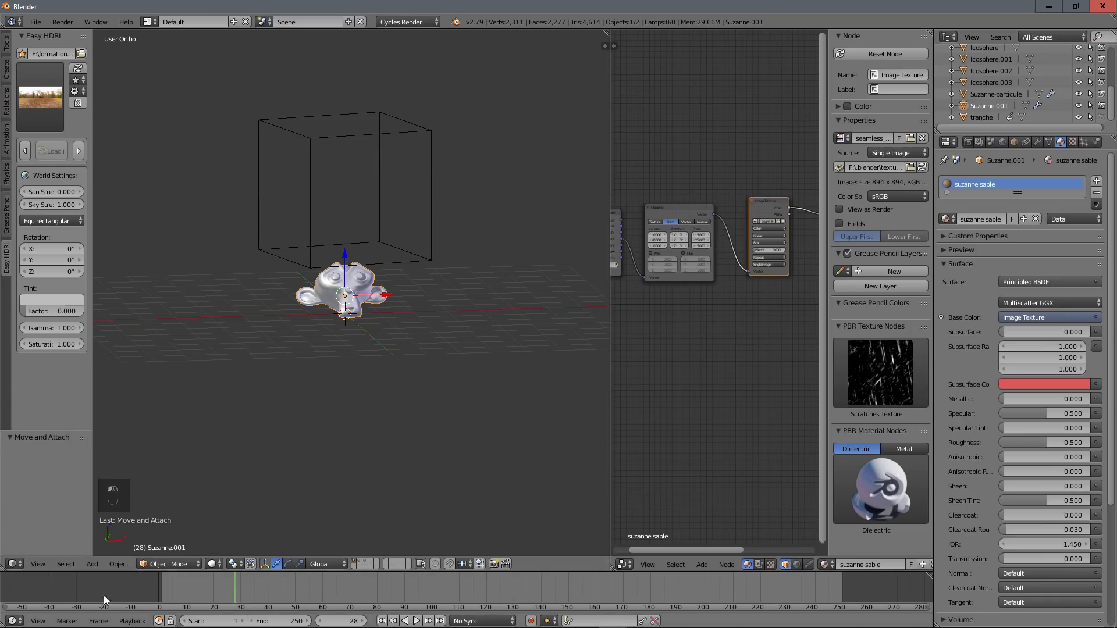
Step: Switch to the Chrome browser, look over the HDRI Haven home page, and return to Blender
click(100, 616)
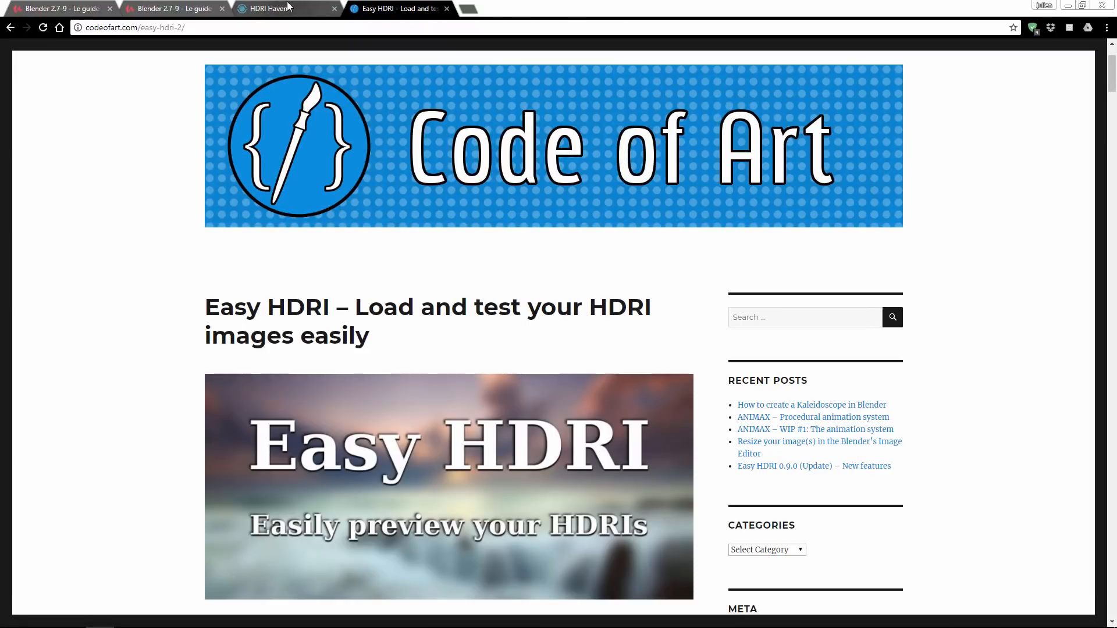
click(279, 9)
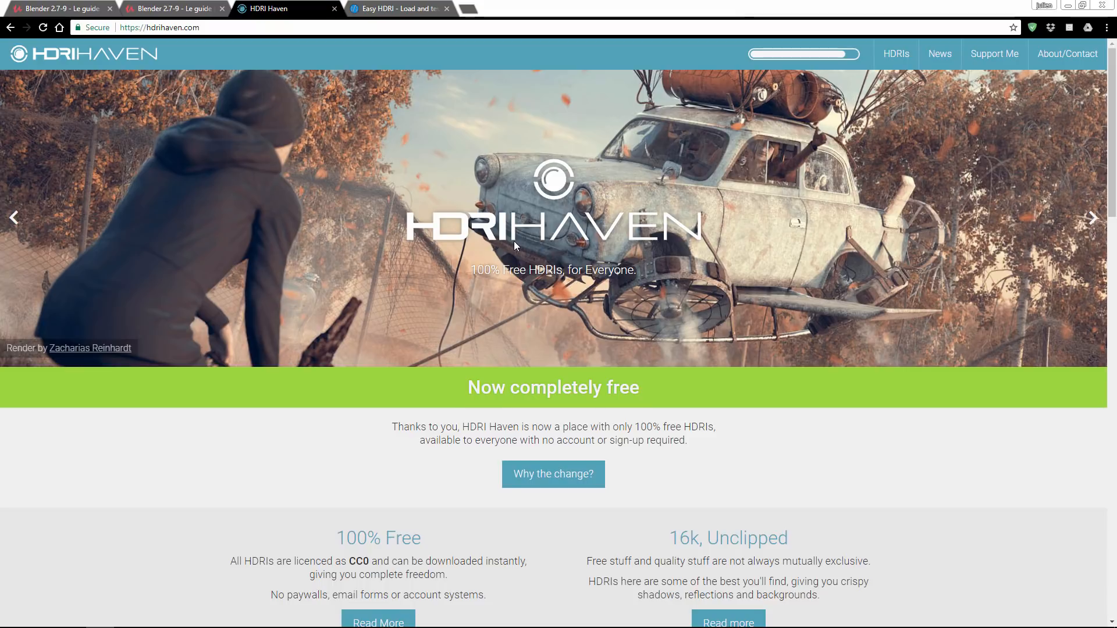
scroll(514, 241, down, 5)
scroll(515, 244, up, 5)
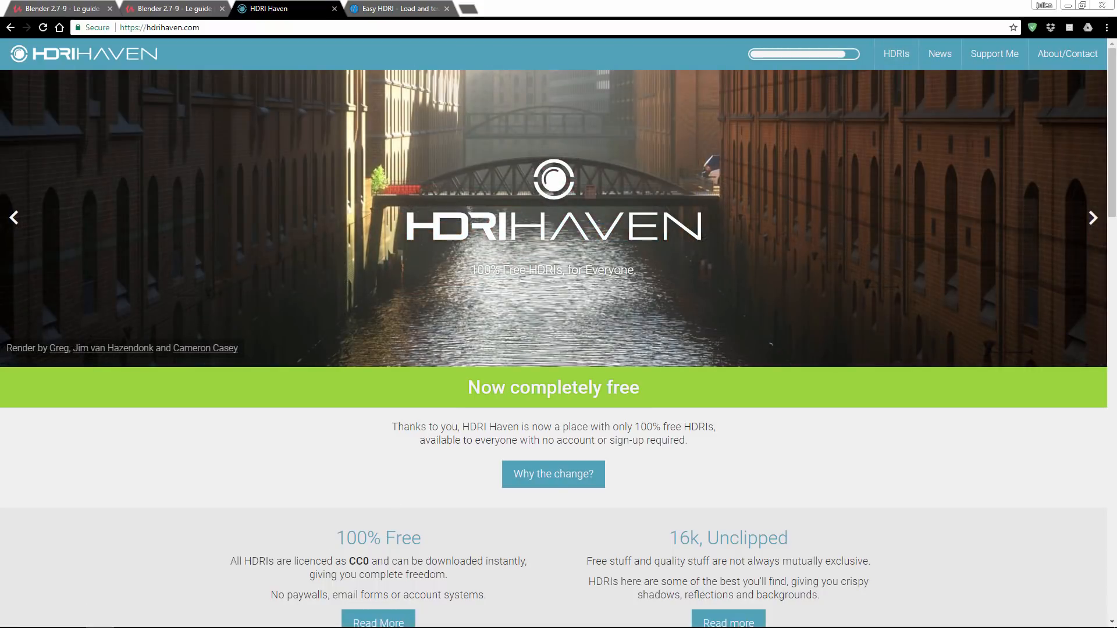
mouse_move(100, 621)
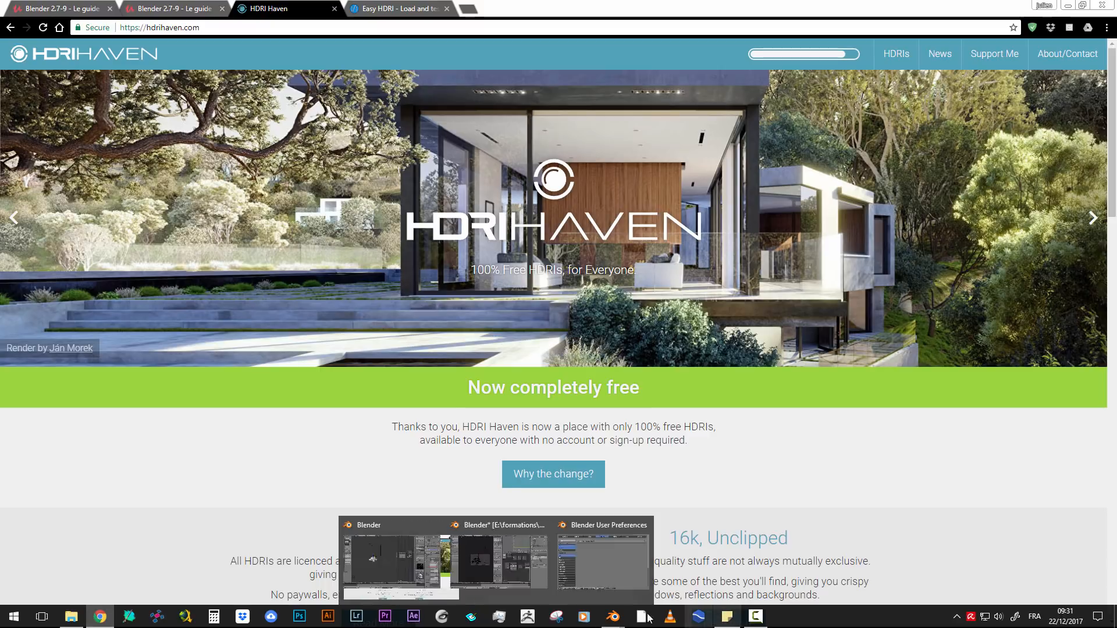
mouse_move(605, 605)
click(491, 558)
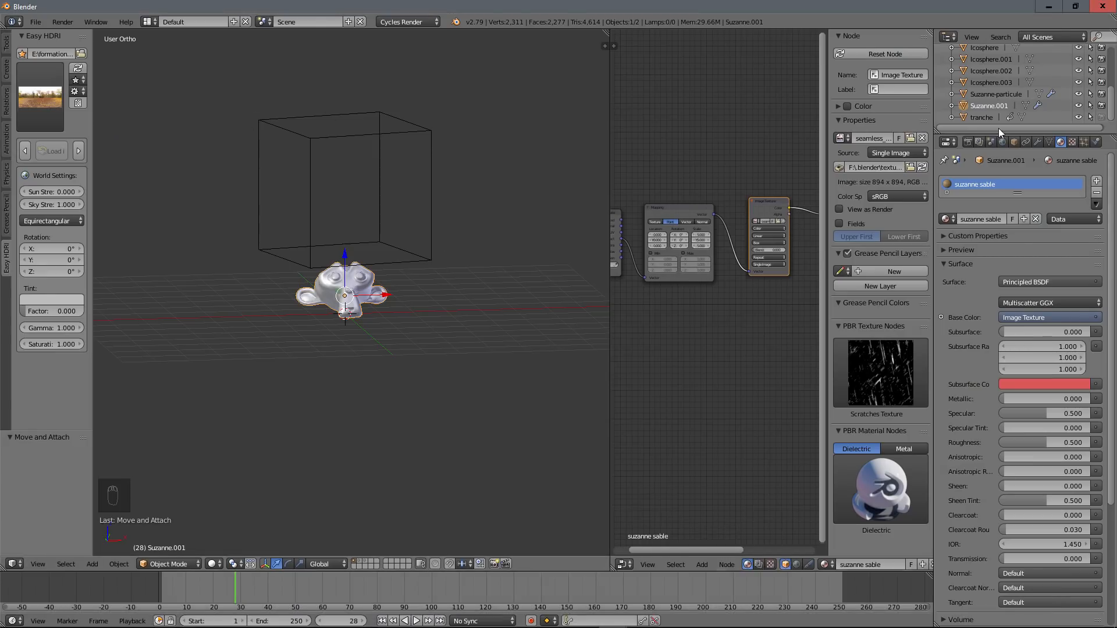
Step: Set the scene's color management view to Filmic with the High Contrast look and go to the render settings
click(979, 142)
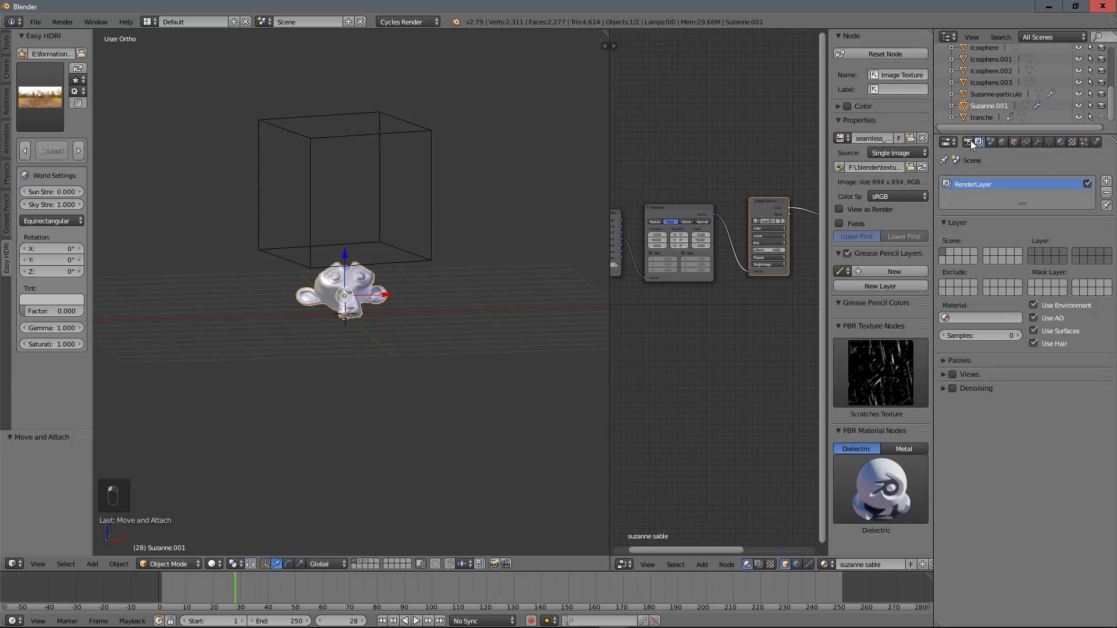
click(990, 142)
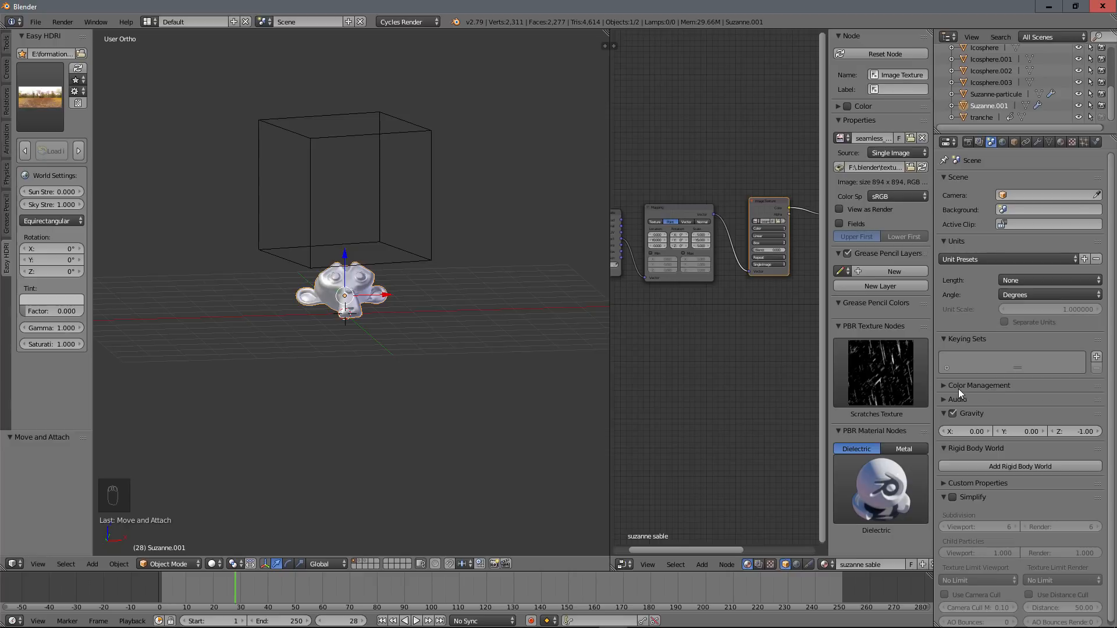
click(942, 382)
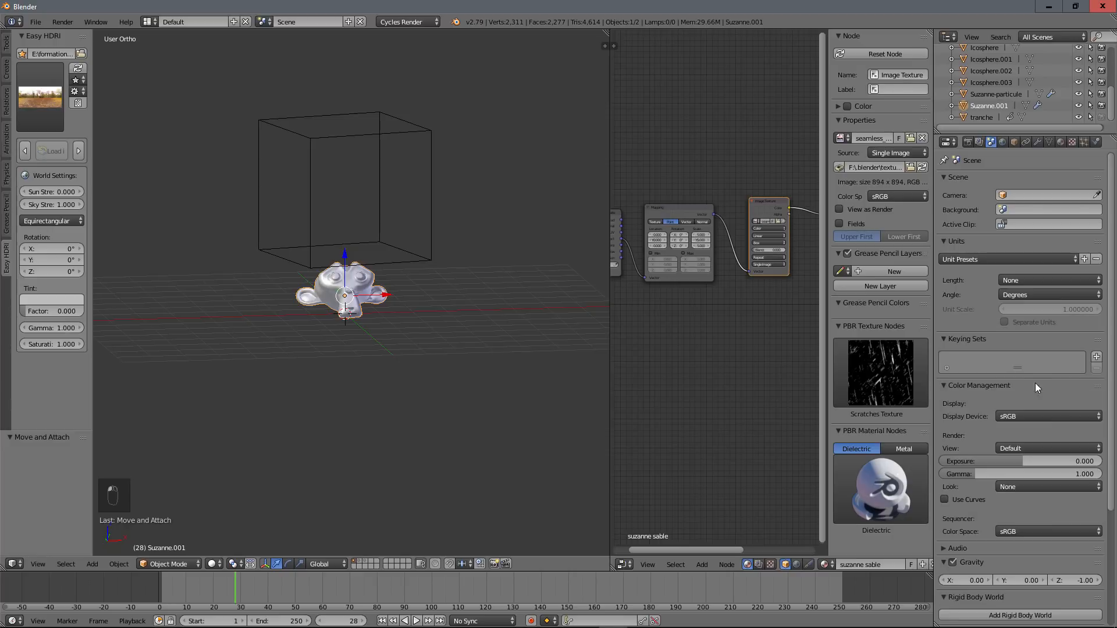
click(1040, 446)
click(1028, 420)
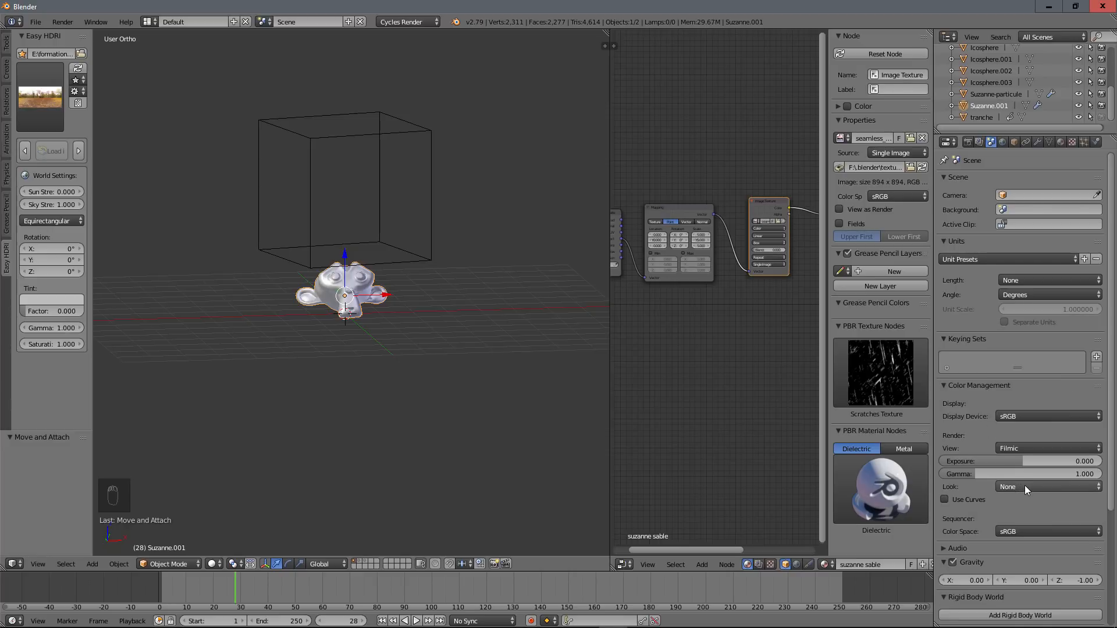
click(1026, 486)
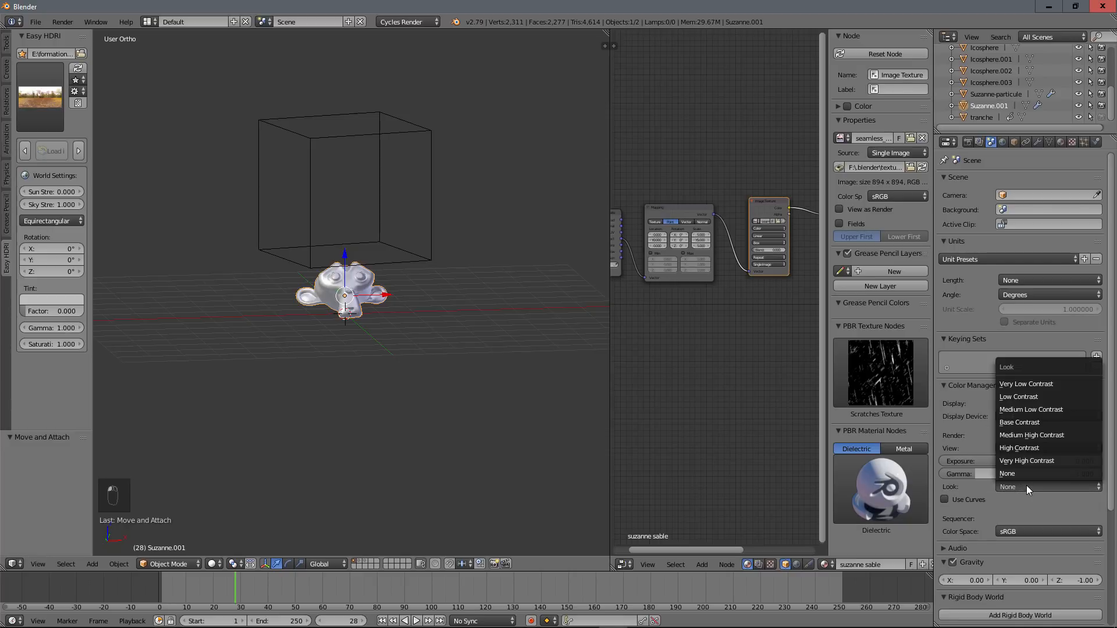
click(1029, 447)
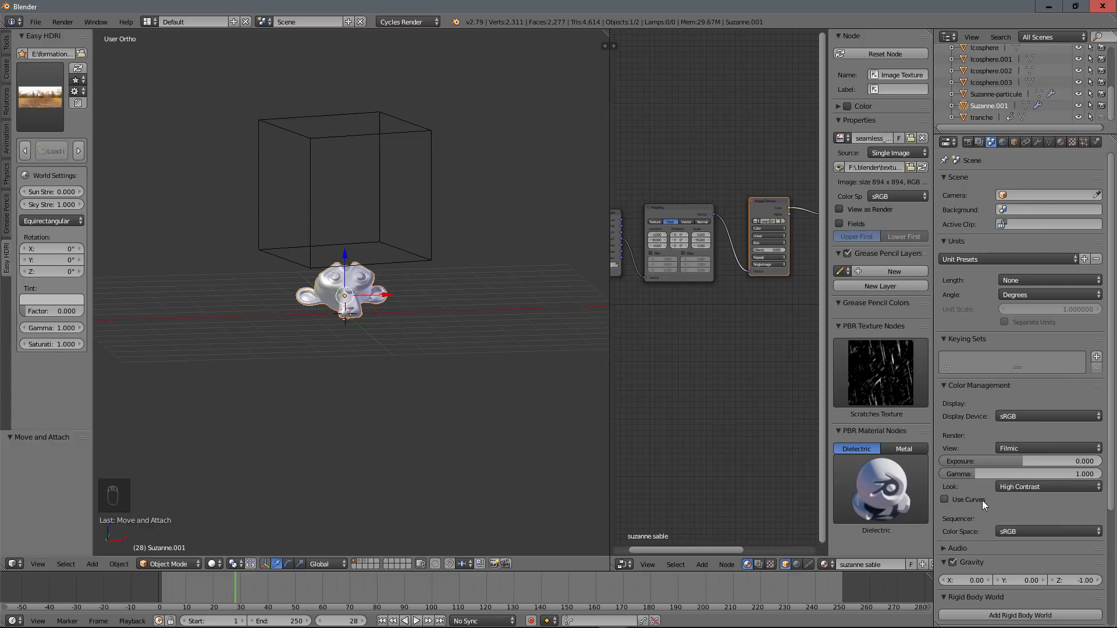
click(968, 141)
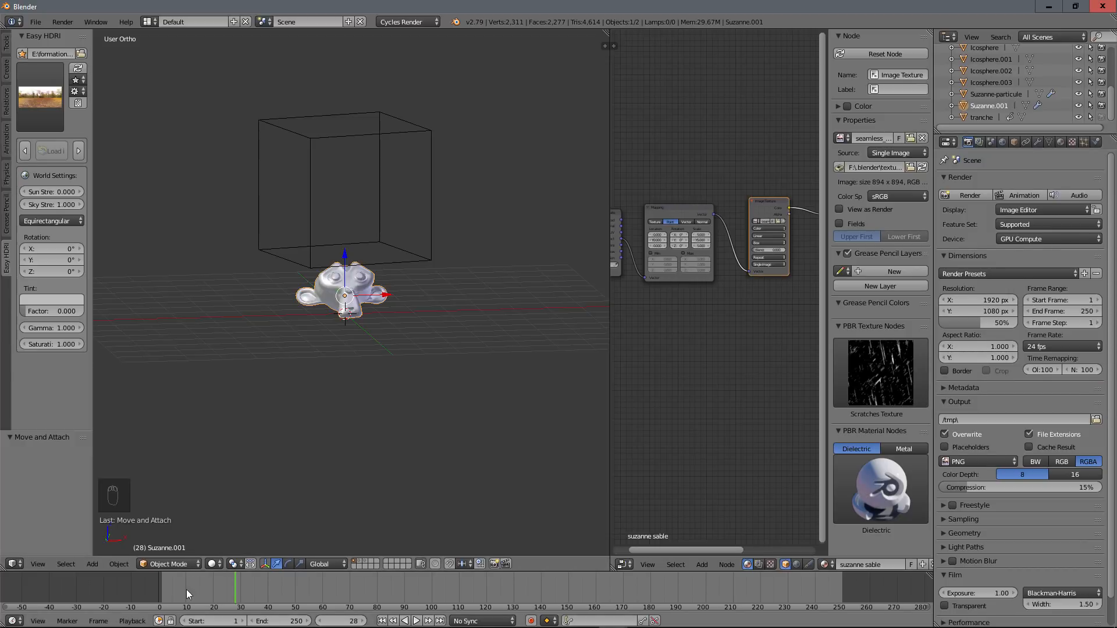
Step: Move the animation to frame 53 and choose teufelsberg_inner_1k.hdr as the Easy HDRI environment image
key(alt+a)
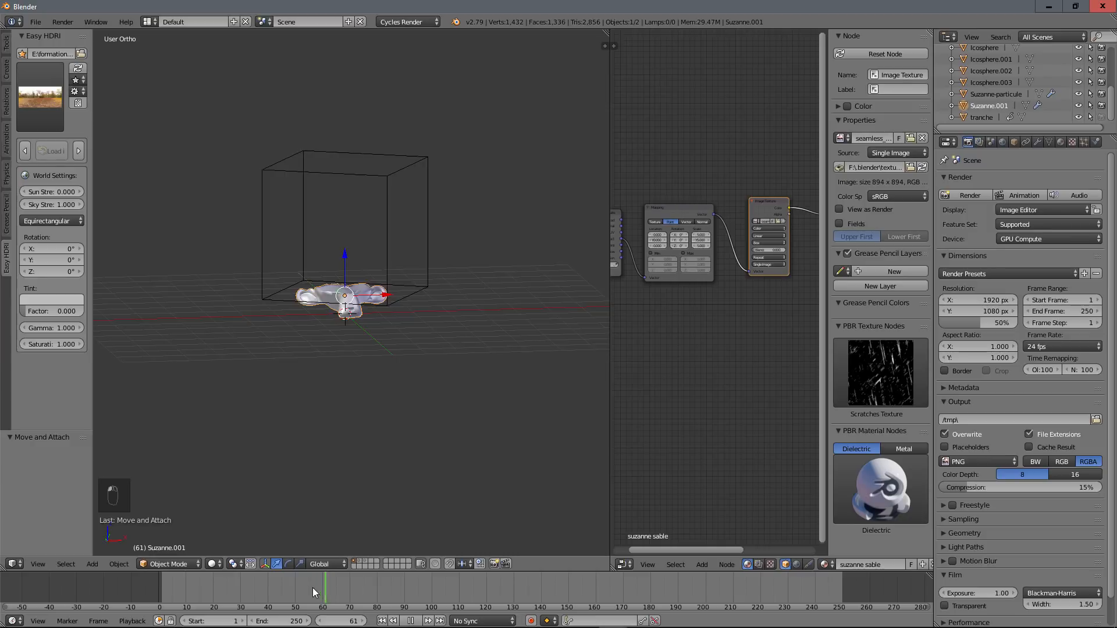
key(alt+a)
key(KP_0)
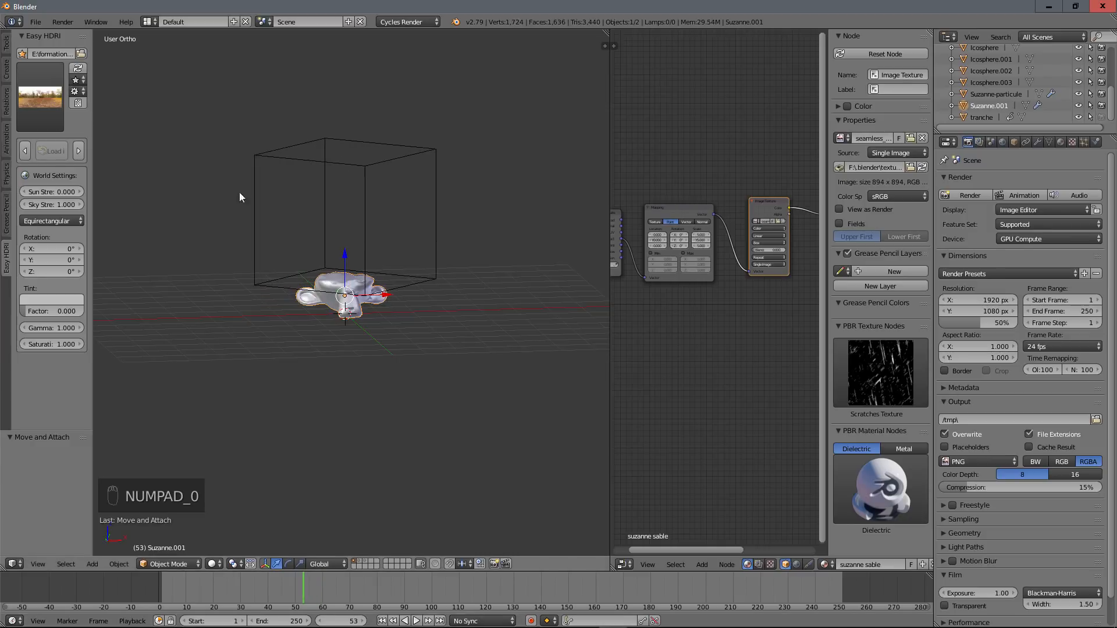
click(37, 104)
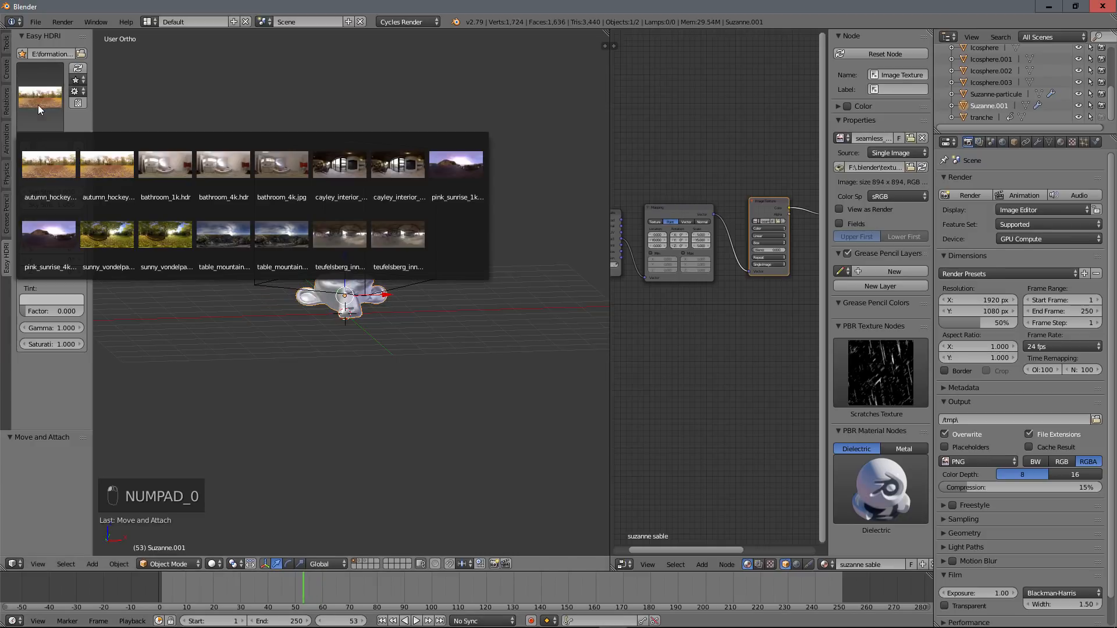
click(332, 238)
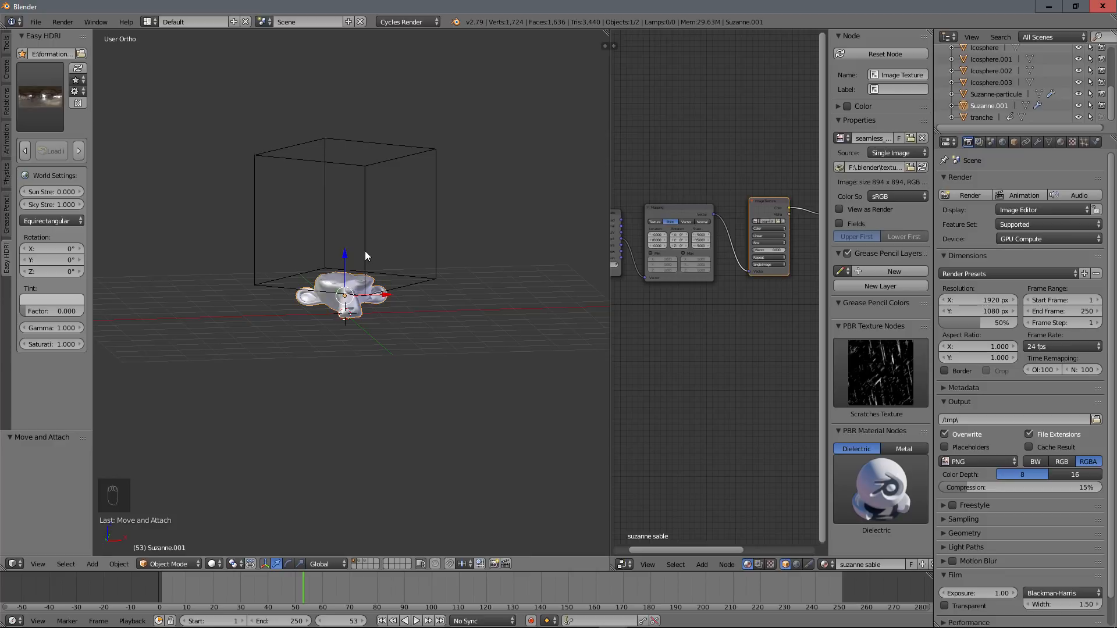
Step: Preview Suzanne close up in rendered shading and play the dissolve from frame 1, returning to frame 1
key(shift+z)
scroll(383, 300, up, 4)
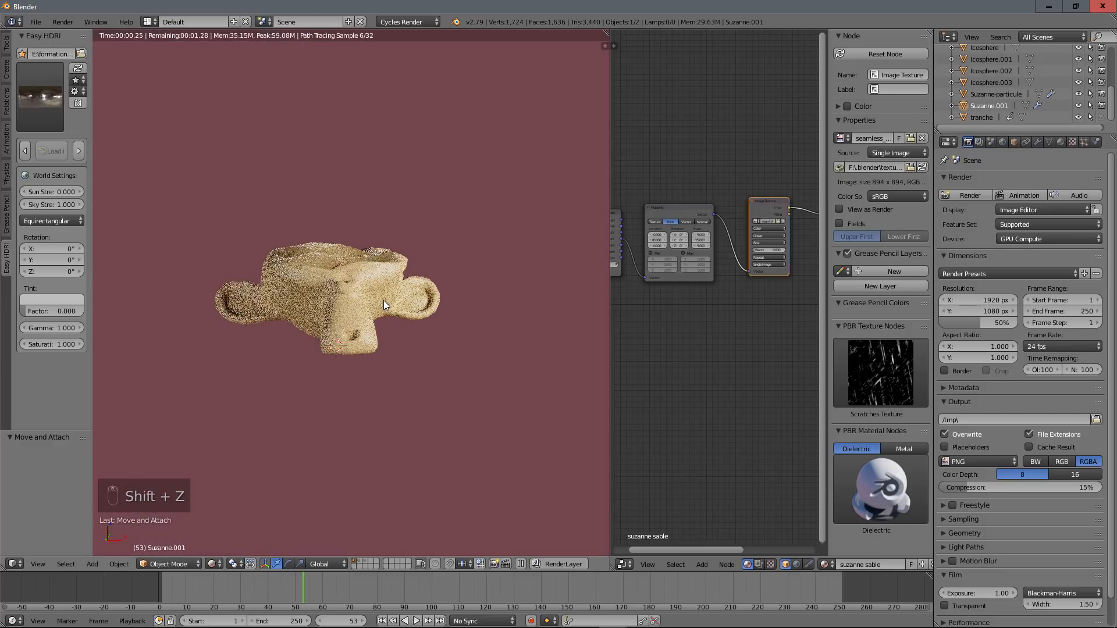
scroll(382, 300, up, 2)
drag(160, 587, 292, 590)
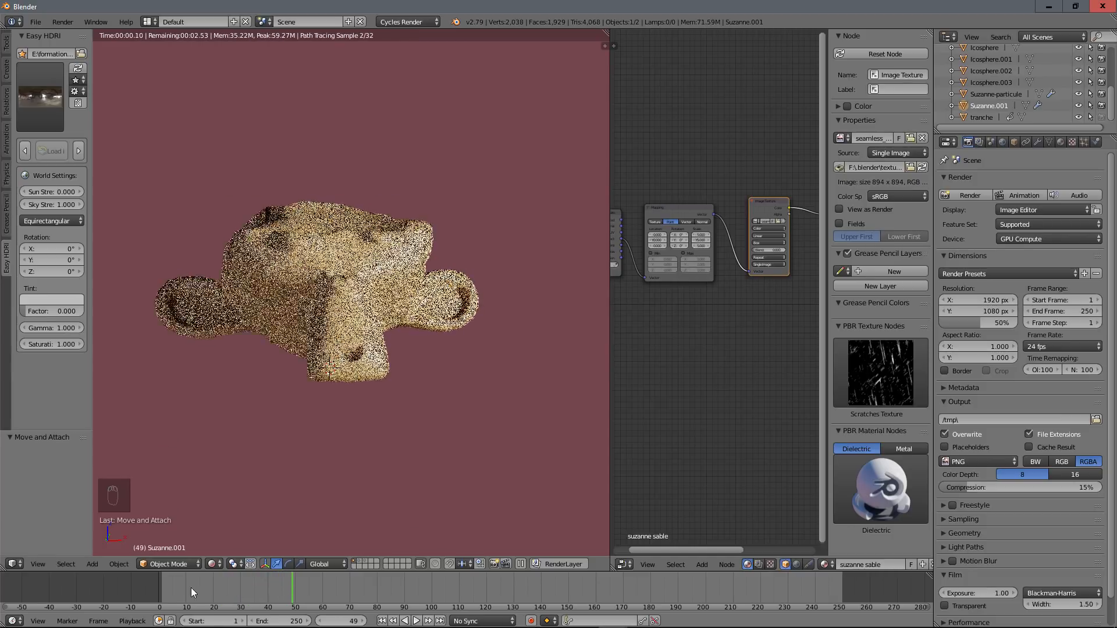
click(162, 584)
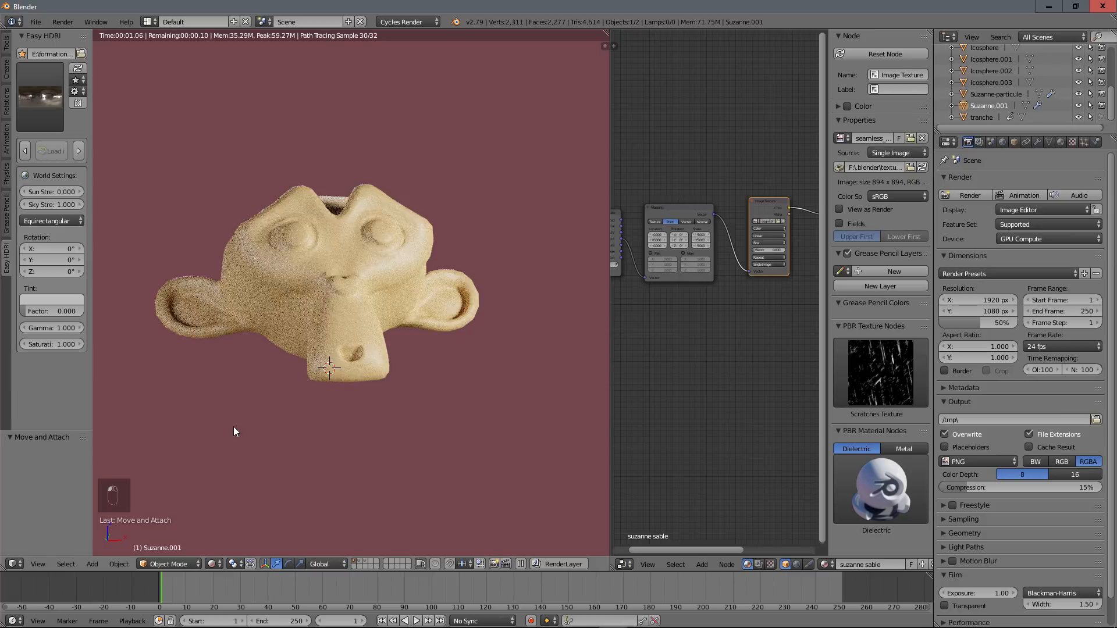
key(alt+a)
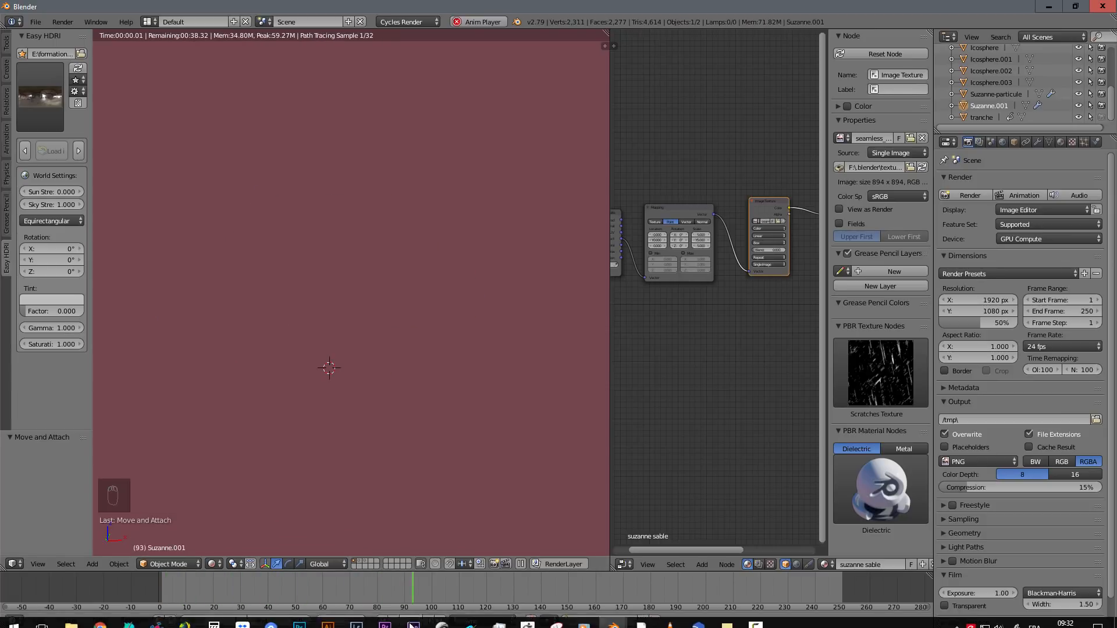
key(Escape)
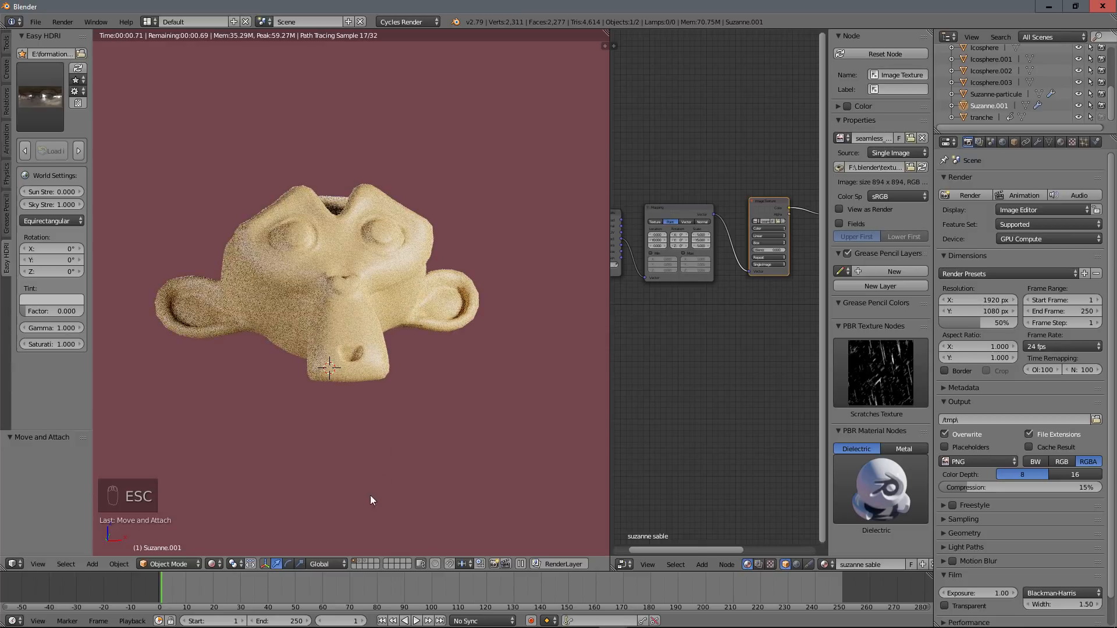
Step: Show the second layer's sand fragments with Suzanne, play the animation to frame 51 and switch the view to perspective
shift+click(357, 563)
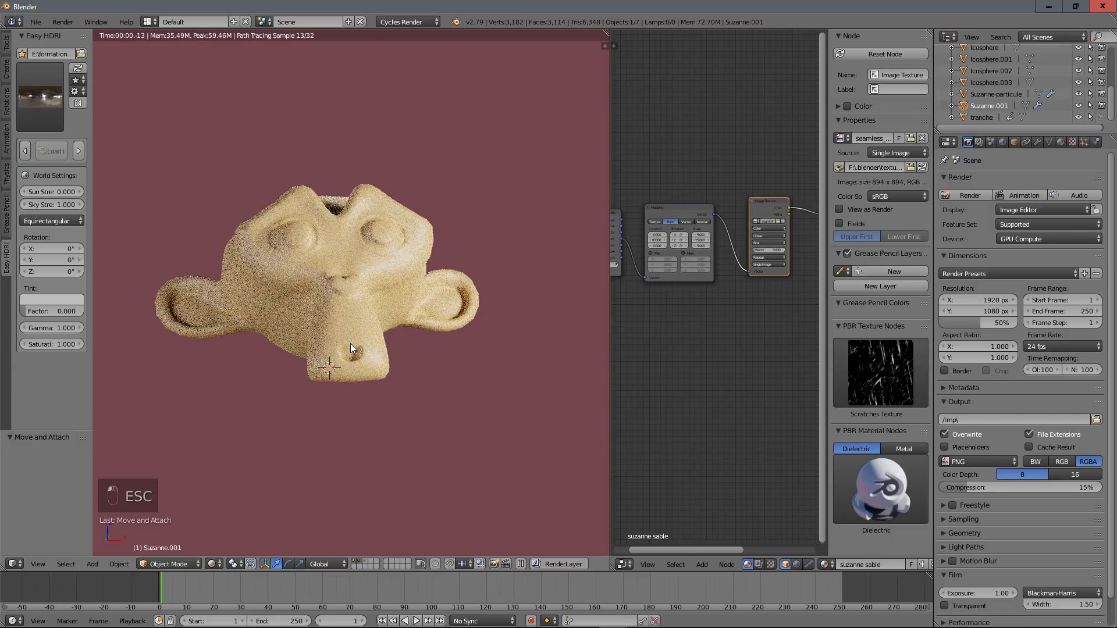
key(alt+a)
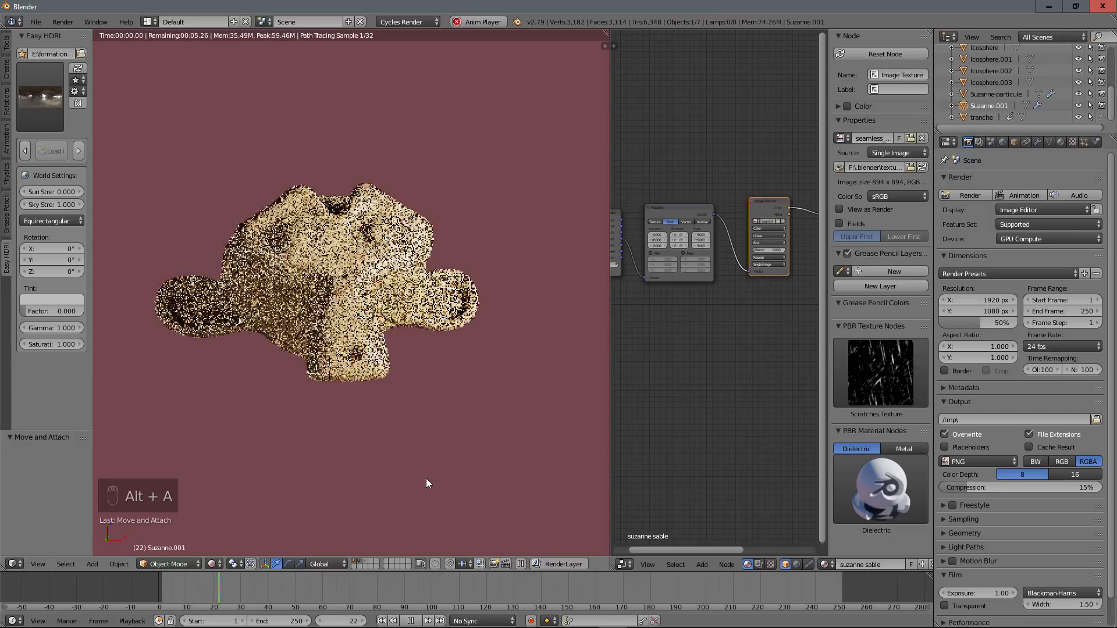
click(410, 621)
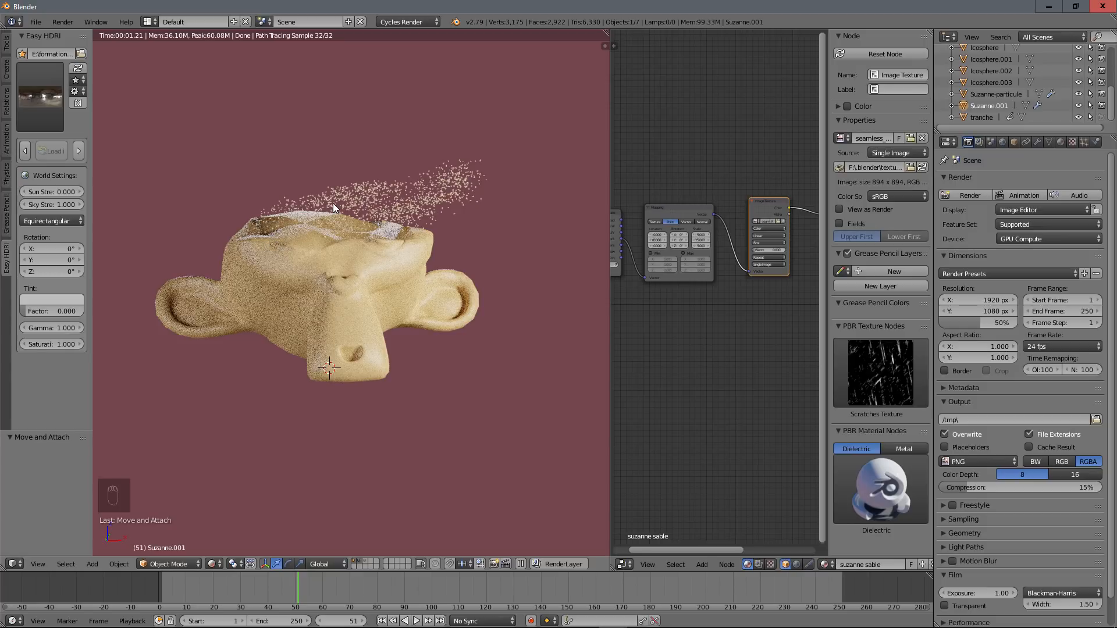
key(Escape)
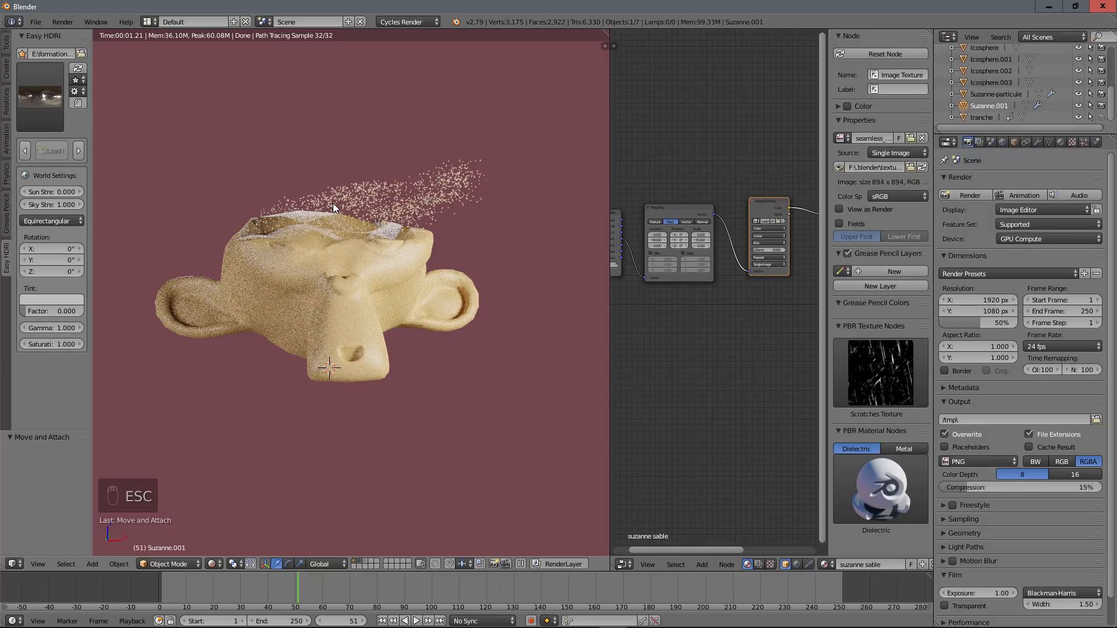
key(KP_5)
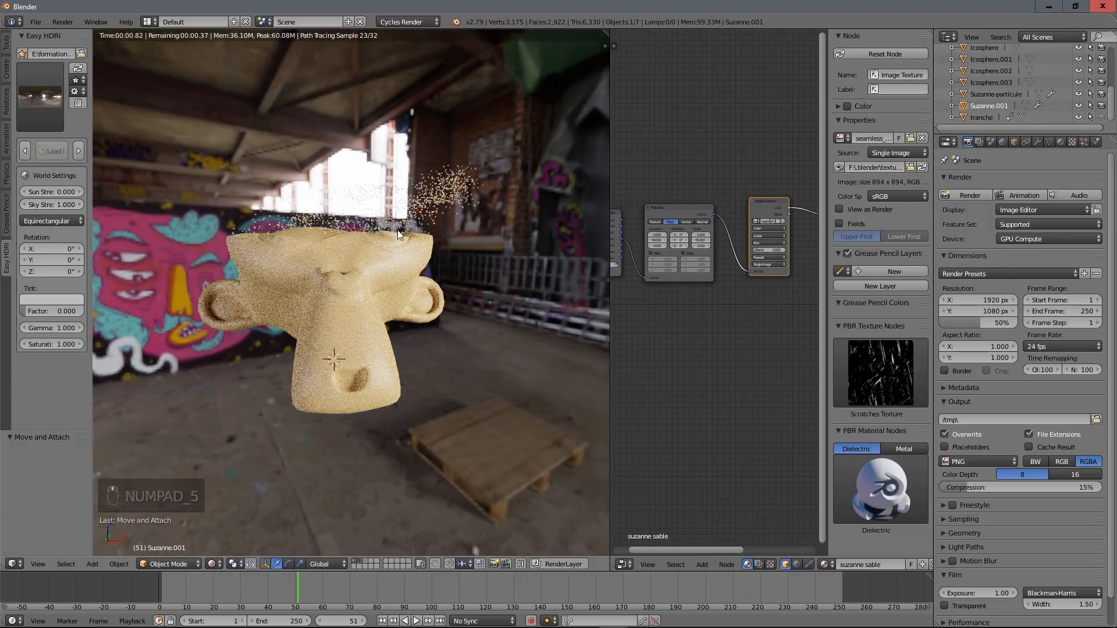
Step: Return to solid shading, add a camera and align it to a front view of Suzanne
key(shift+z)
scroll(390, 246, down, 5)
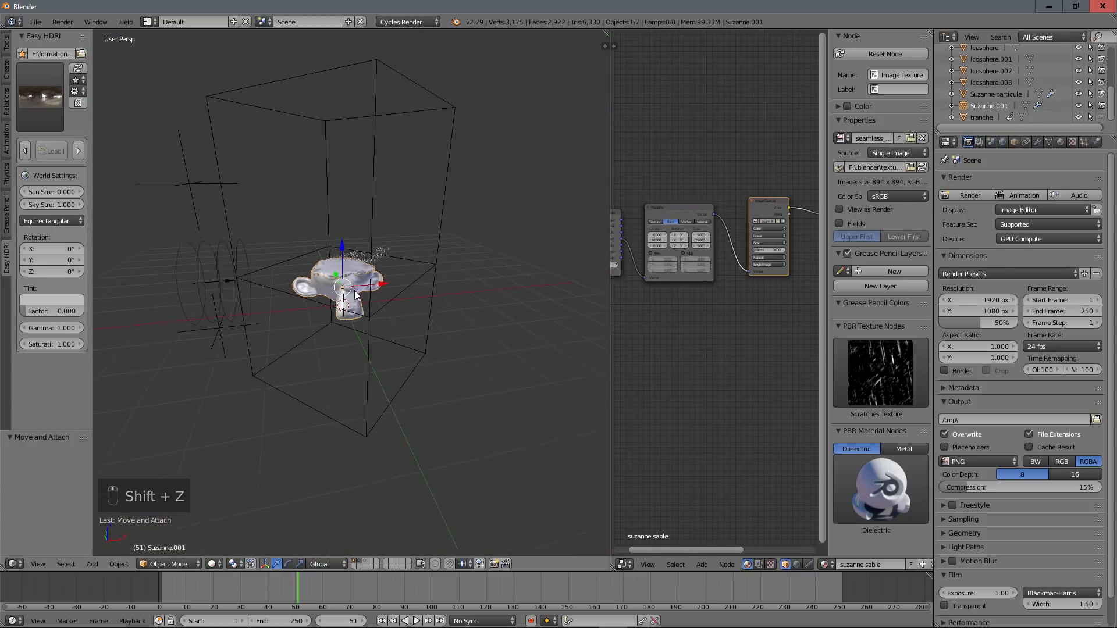
key(shift+a)
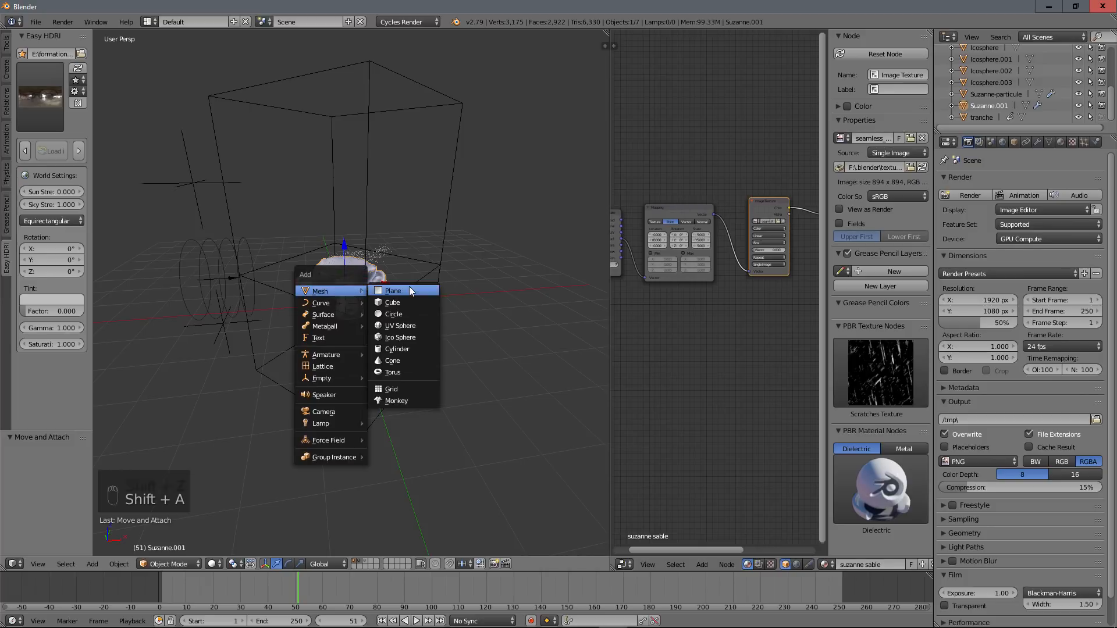
click(321, 411)
middle_drag(400, 359, 378, 323)
scroll(398, 334, up, 3)
scroll(339, 345, up, 2)
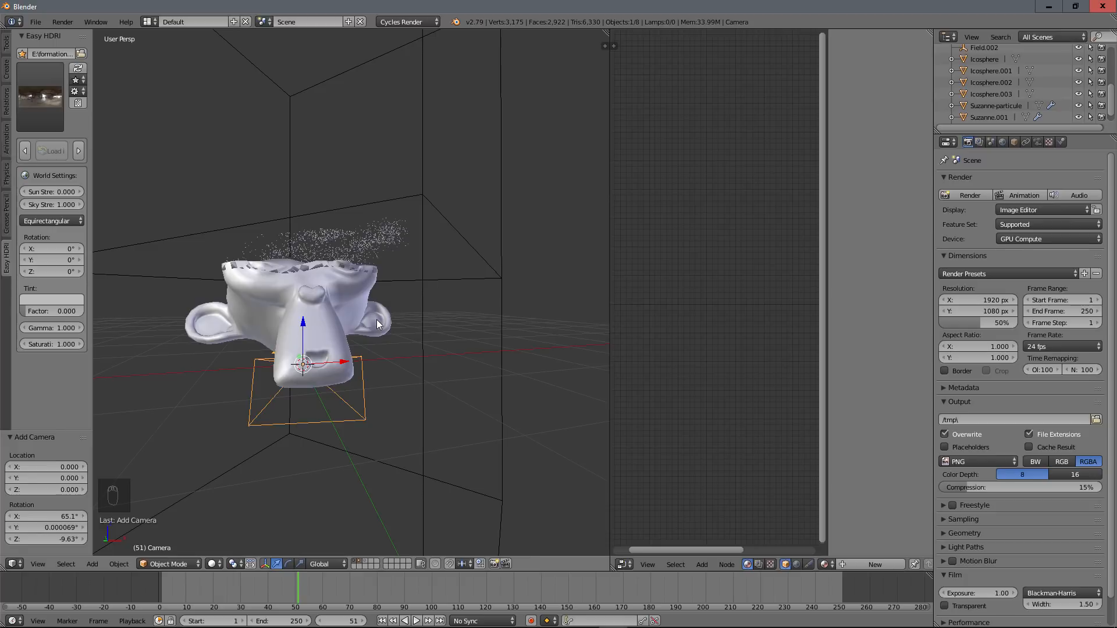
key(ctrl+alt+KP_0)
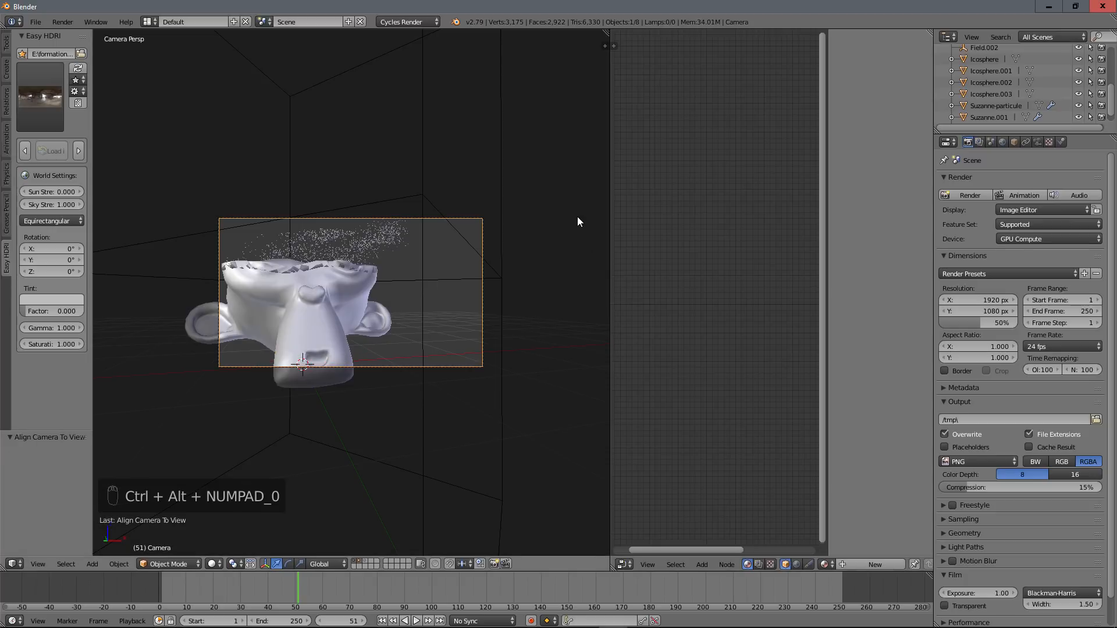
Step: Lock the camera to the view and reframe it so that all of Suzanne fits in the frame
key(n)
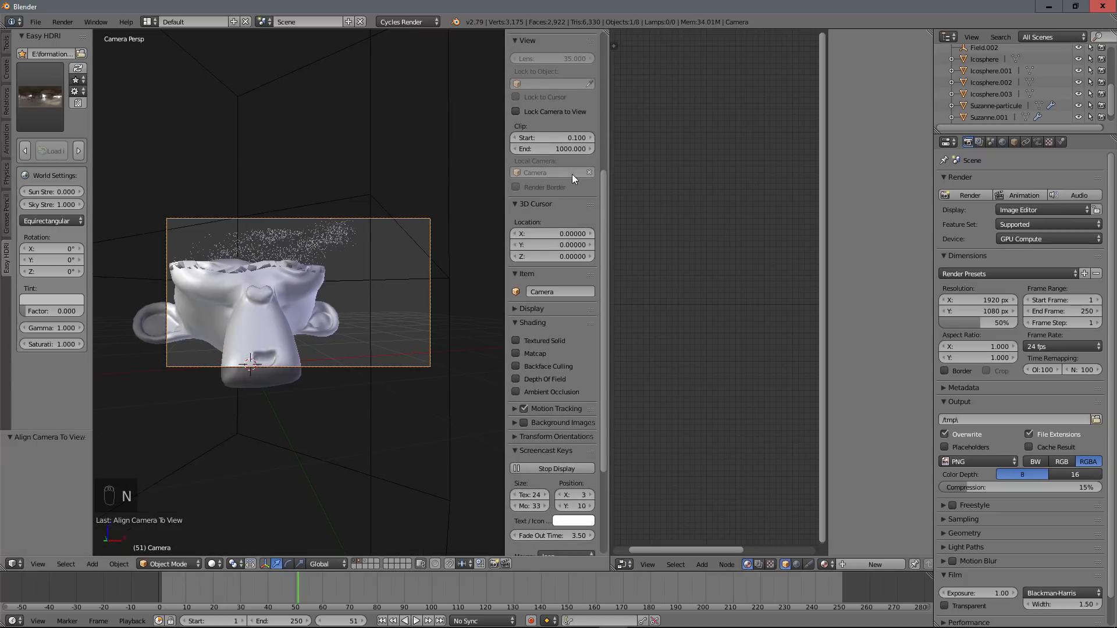
scroll(572, 173, up, 1)
click(516, 135)
middle_drag(393, 299, 365, 364)
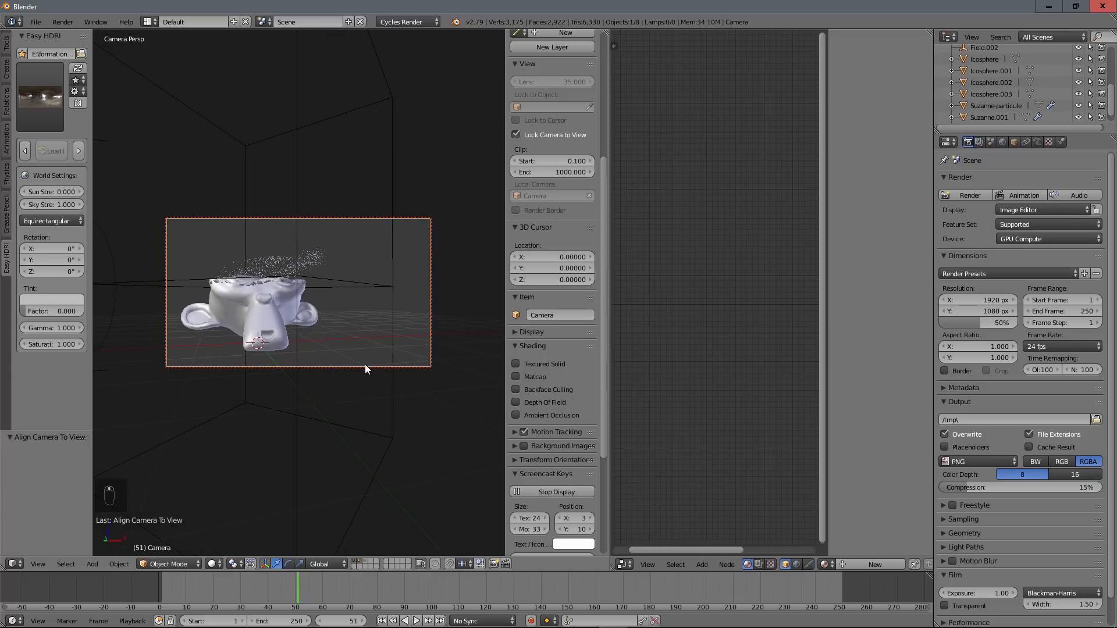
Step: Play the dissolve from frame 1 through the camera to check the framing, returning to frame 1
click(160, 581)
key(alt+a)
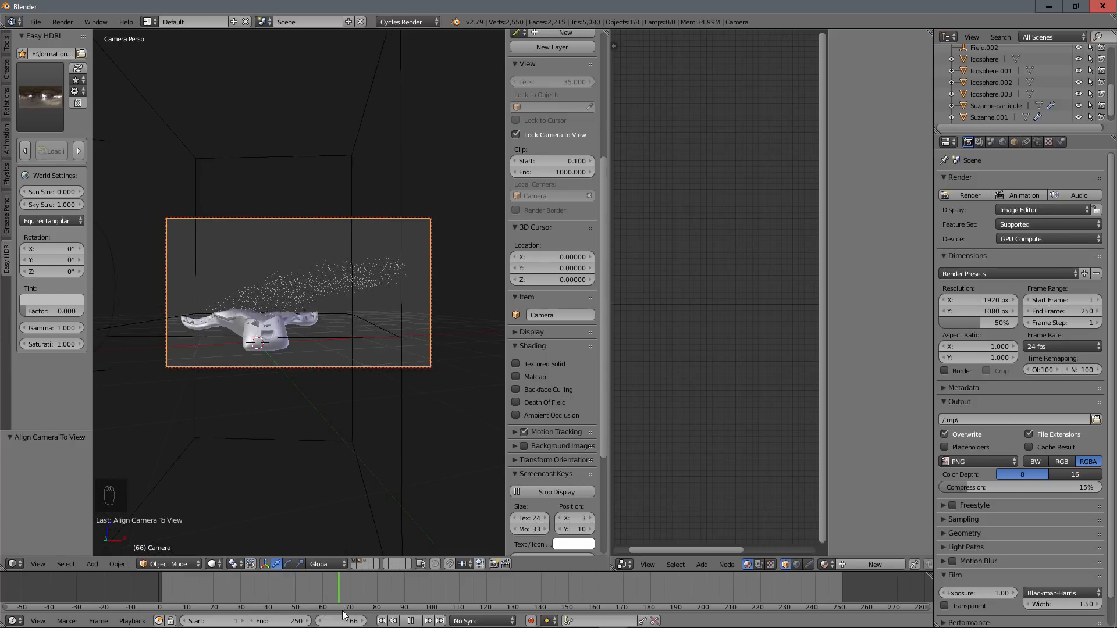
drag(351, 608, 162, 587)
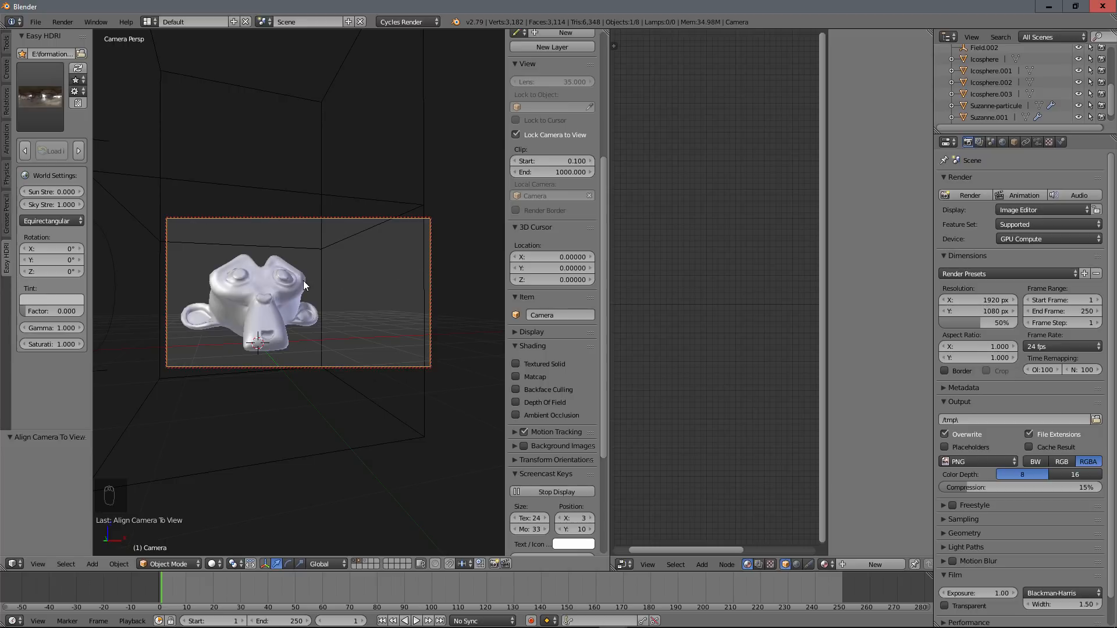
Step: Add a plane under Suzanne, scale it up about 2.48 times and stretch it about 2.23 times along X
key(shift+a)
mouse_move(294, 160)
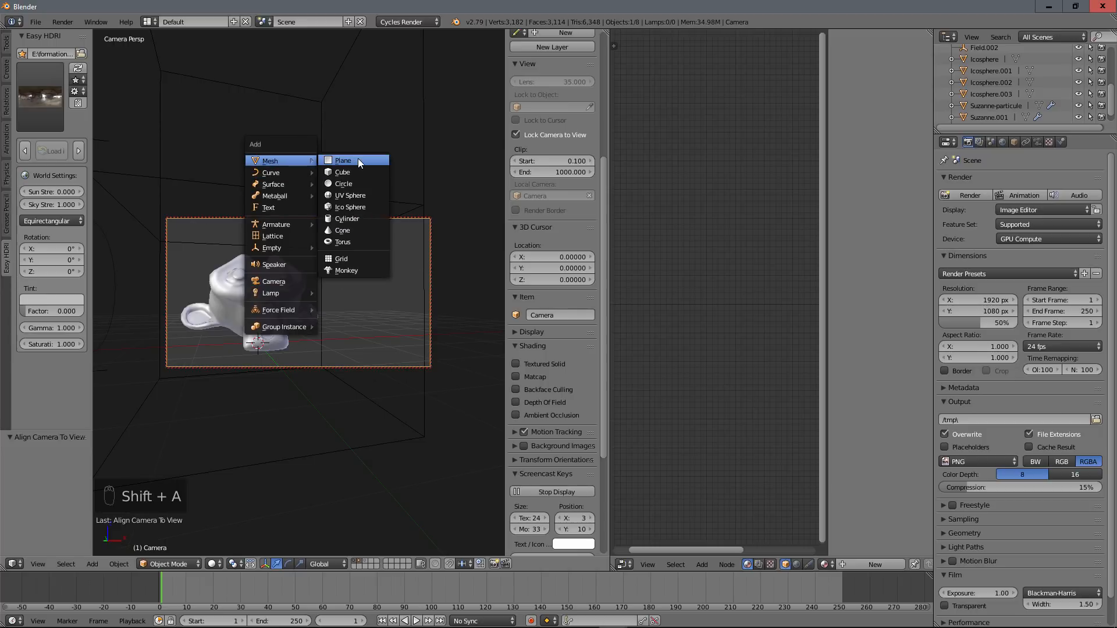
click(358, 159)
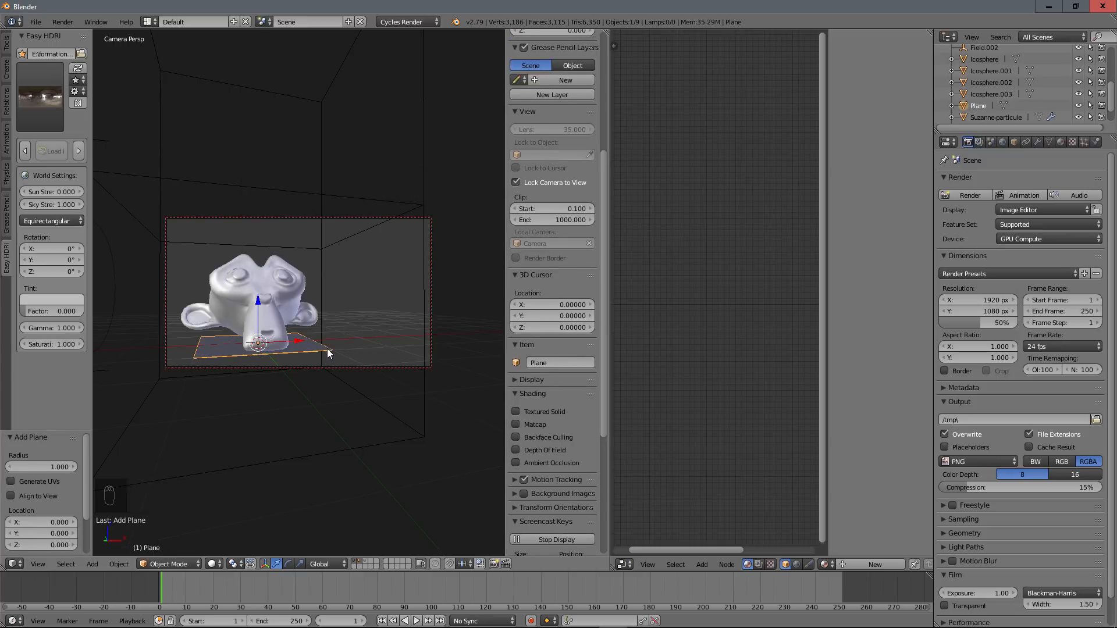
key(s)
click(440, 346)
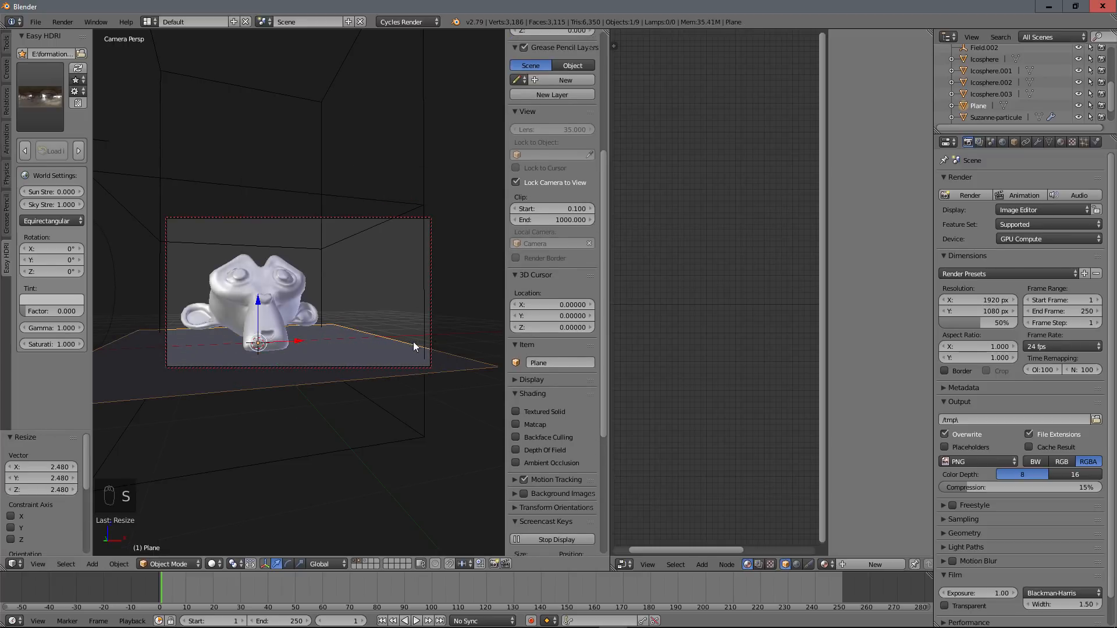
key(s)
key(x)
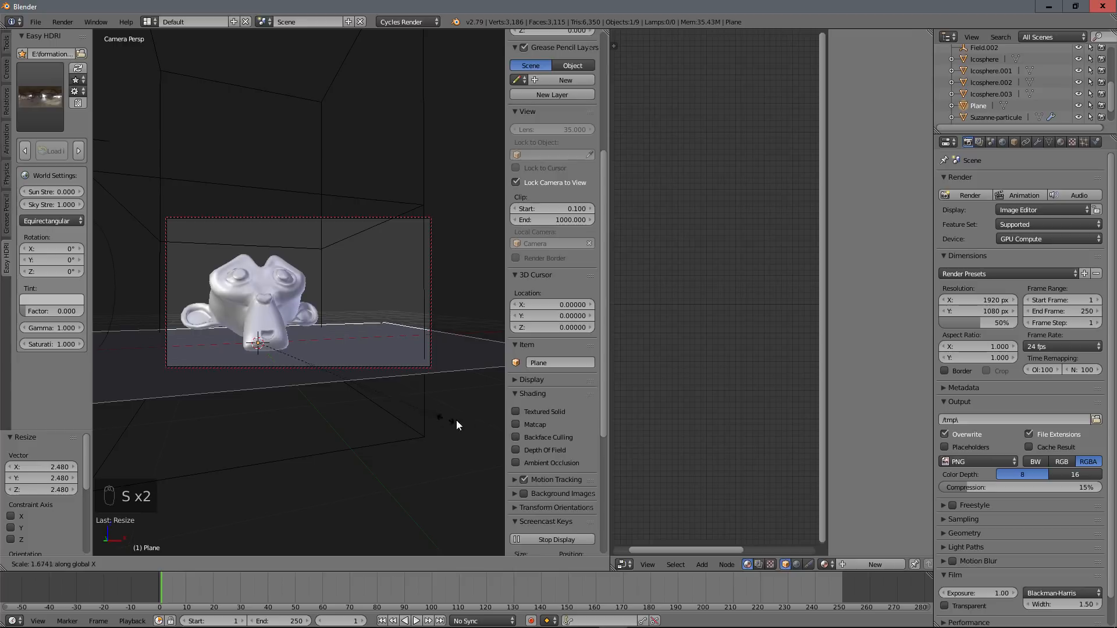
click(105, 419)
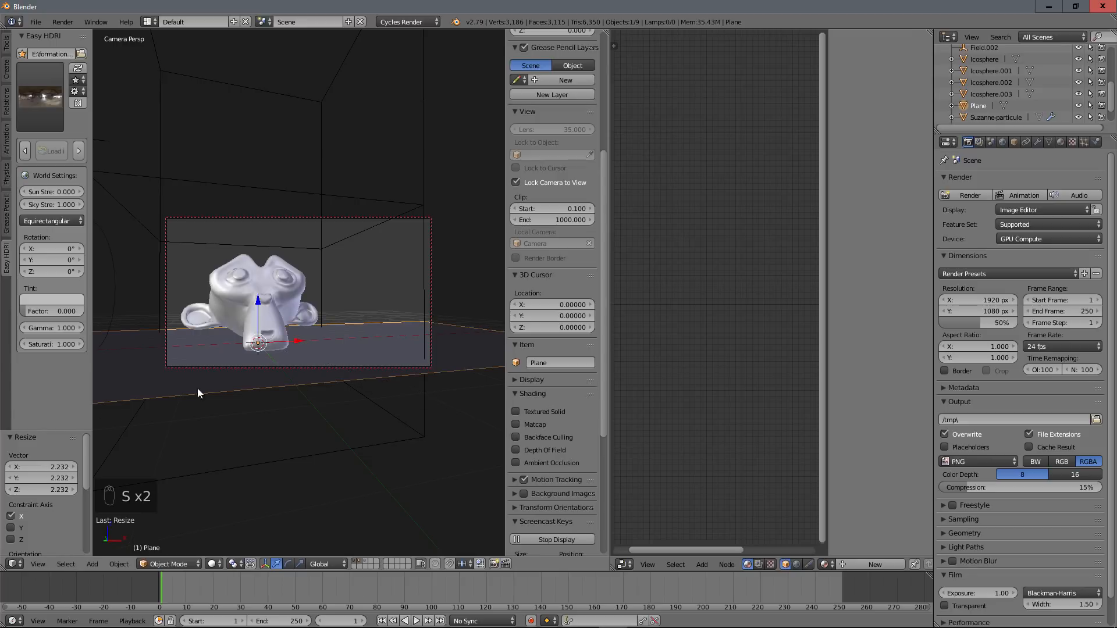
Step: Reframe the camera slightly farther from Suzanne and stretch the ground plane about 1.215 times along Y
scroll(436, 322, down, 3)
scroll(433, 323, up, 4)
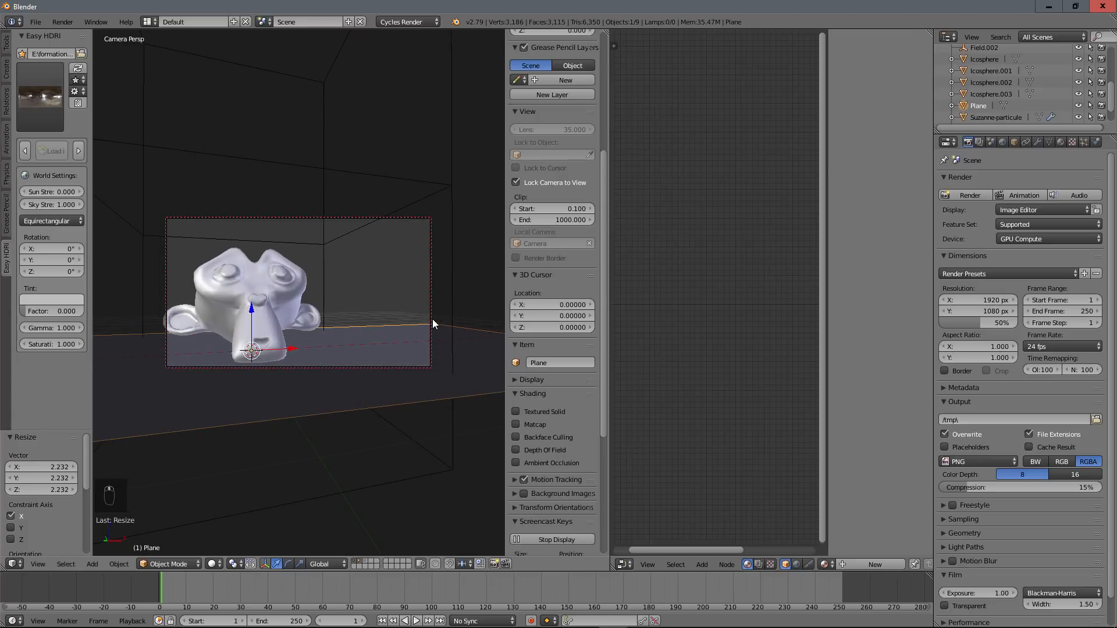
middle_drag(434, 312, 397, 332)
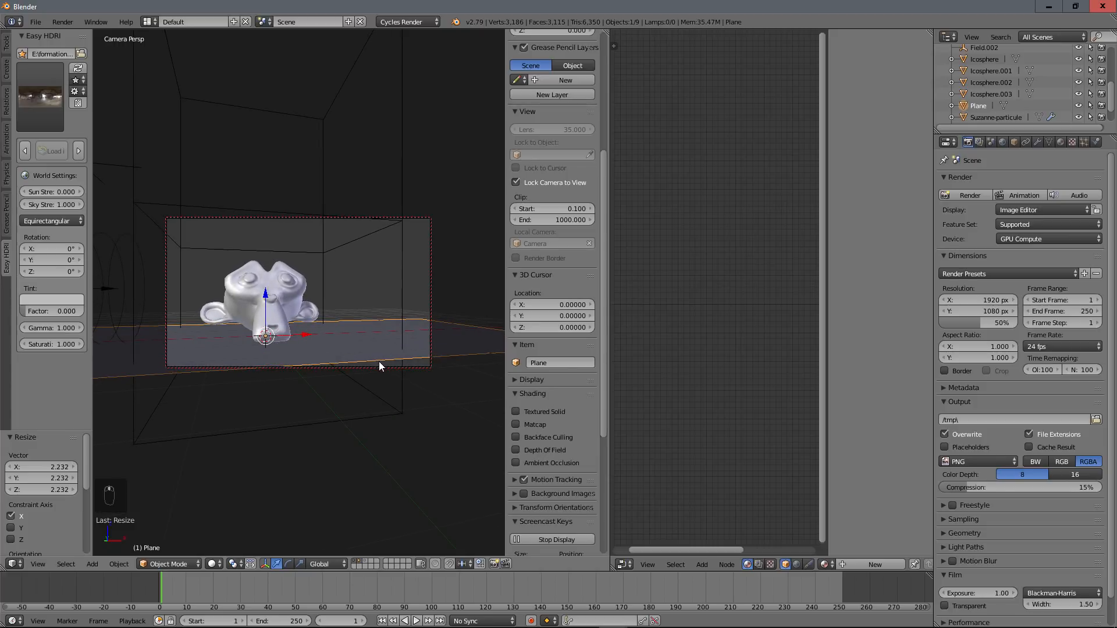
key(s)
key(y)
click(364, 354)
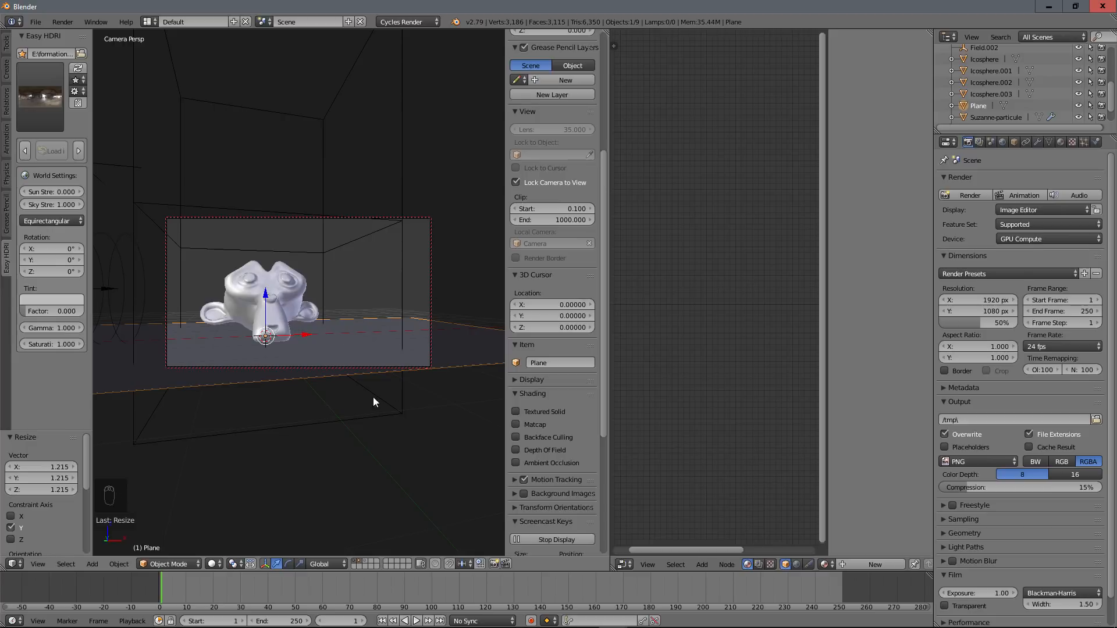
Step: Make the ground plane a Shadow Catcher in its Cycles settings
click(1014, 141)
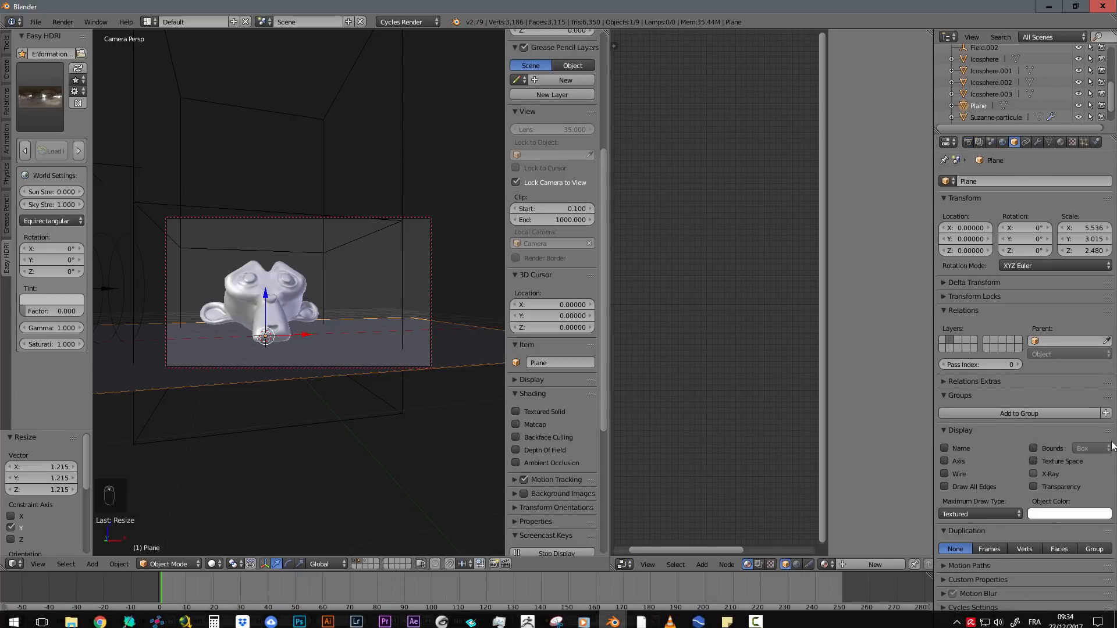
click(959, 607)
scroll(996, 506, down, 4)
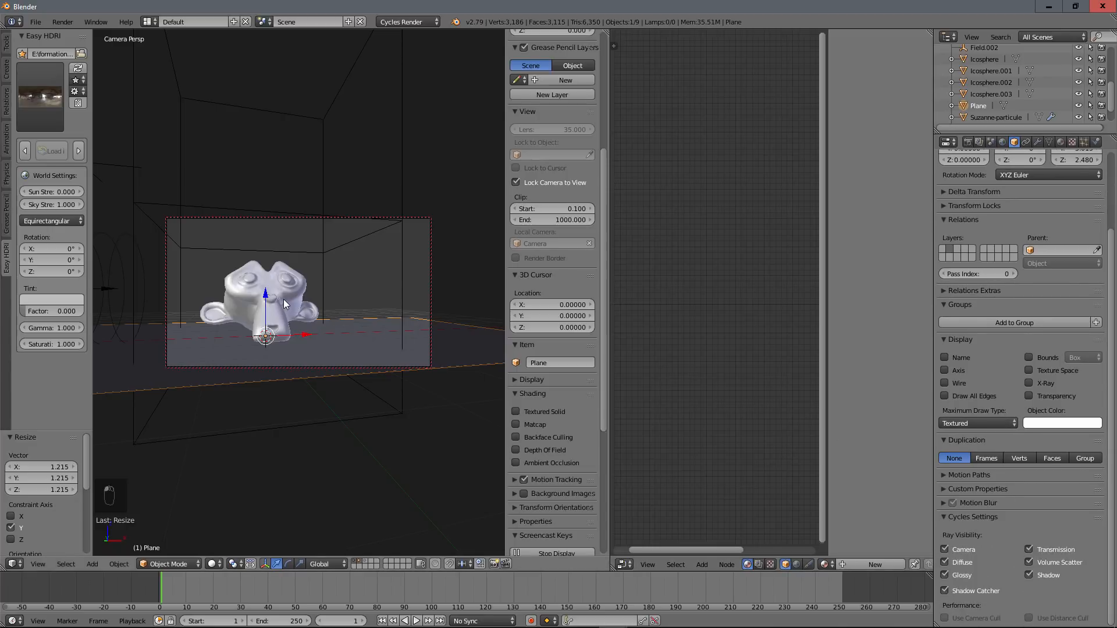
Step: Rotate the Easy HDRI environment to 144° around Z while previewing it in rendered shading, and return to solid shading
key(shift+z)
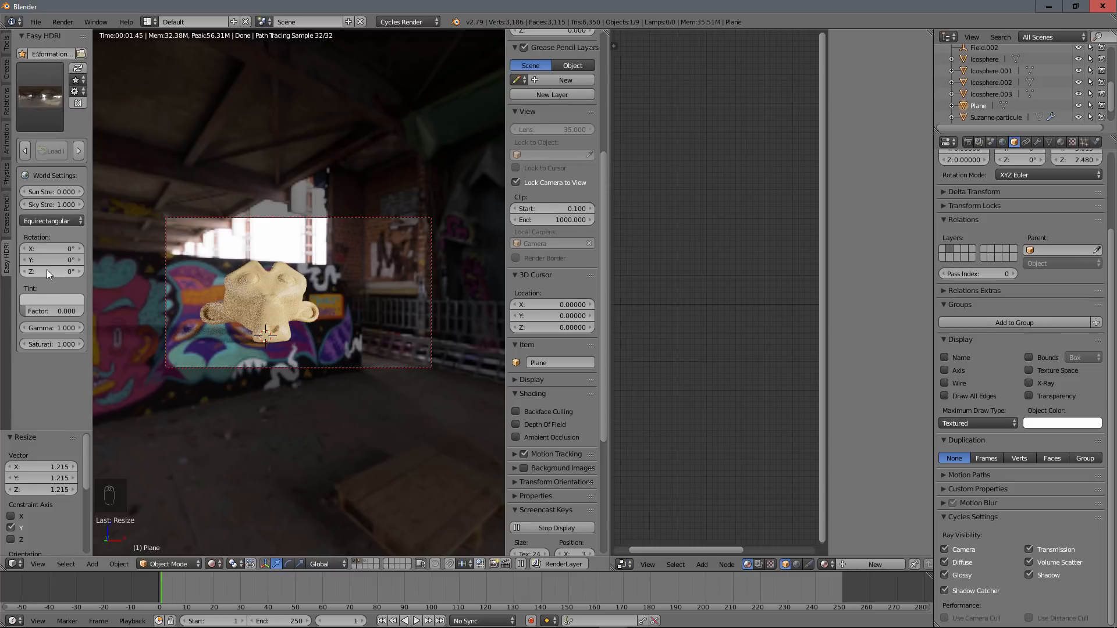
drag(46, 270, 355, 270)
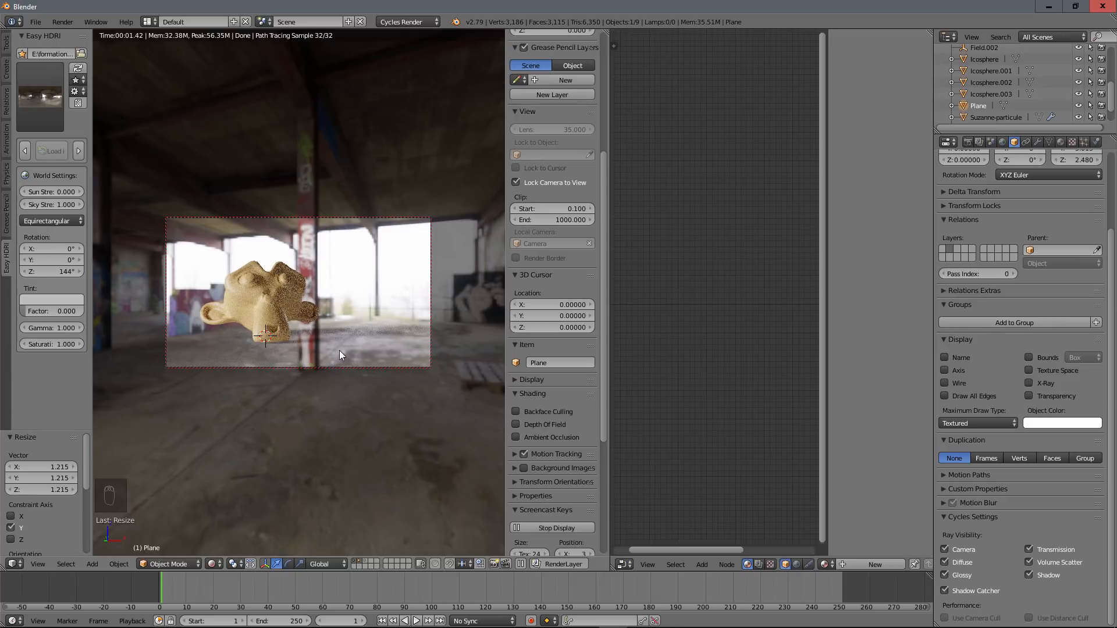
key(shift+z)
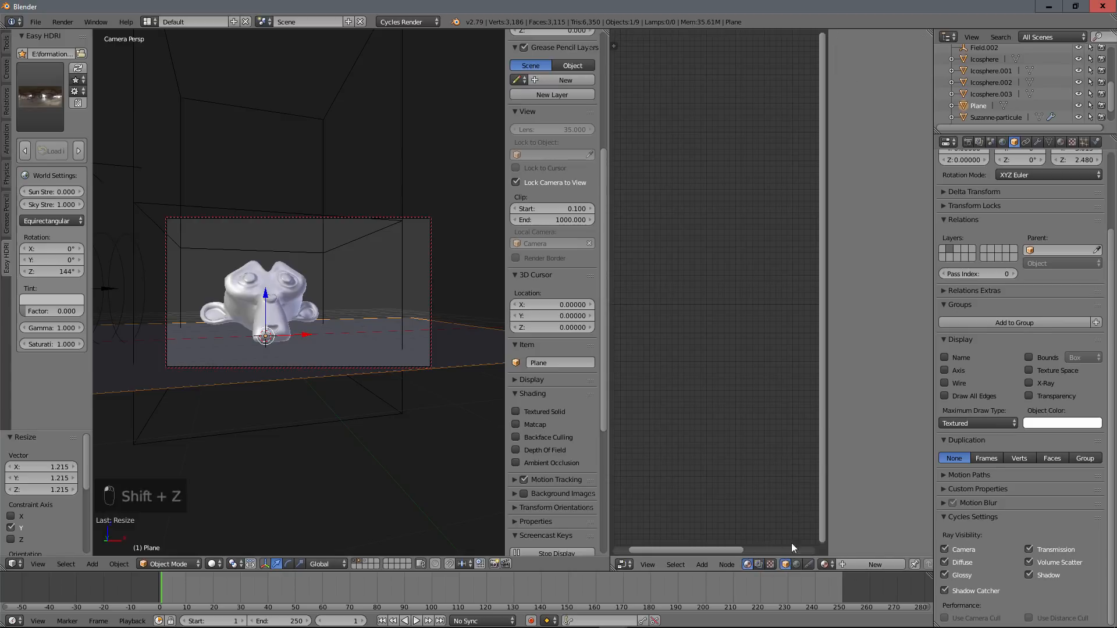
Step: Show the world's EasyHDR node tree and widen the node editor to fit its nodes
click(796, 565)
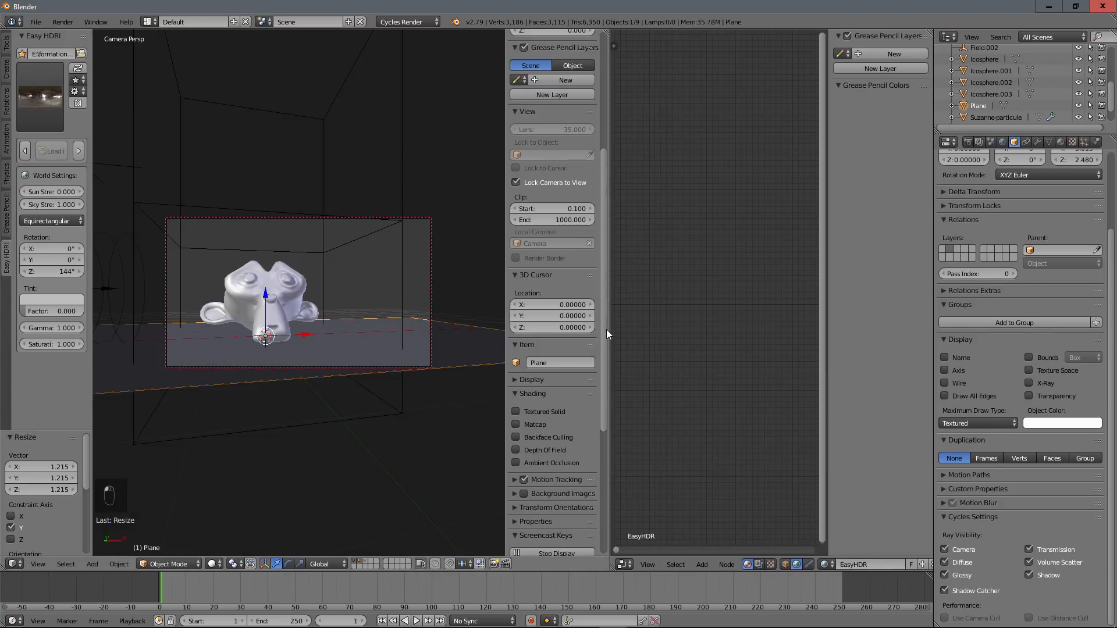
key(KP_Decimal)
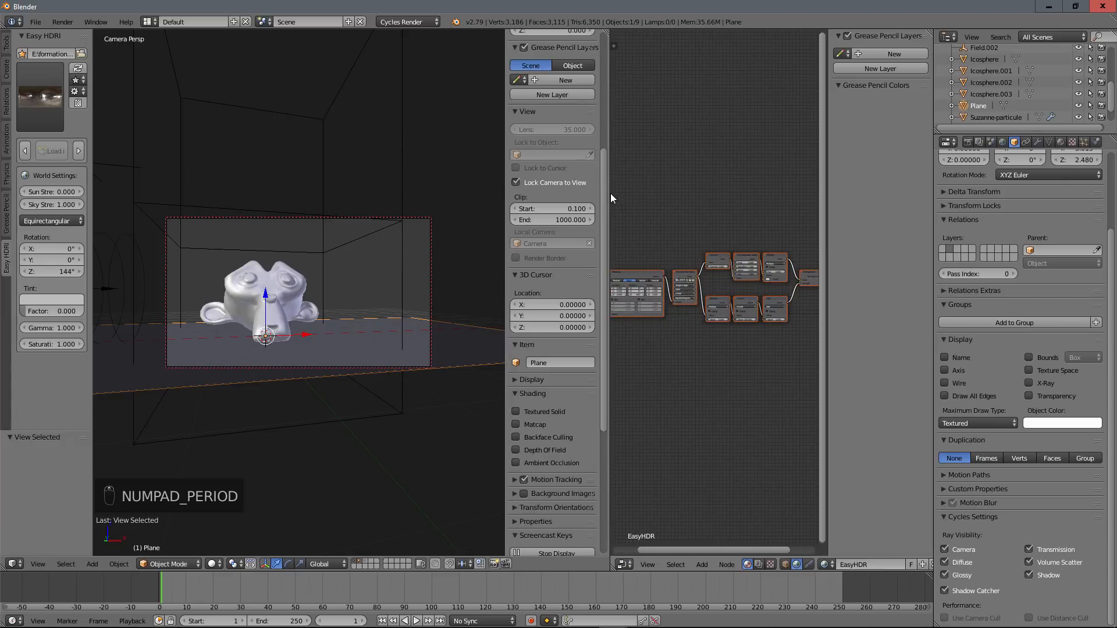
drag(610, 193, 421, 197)
middle_drag(579, 237, 571, 171)
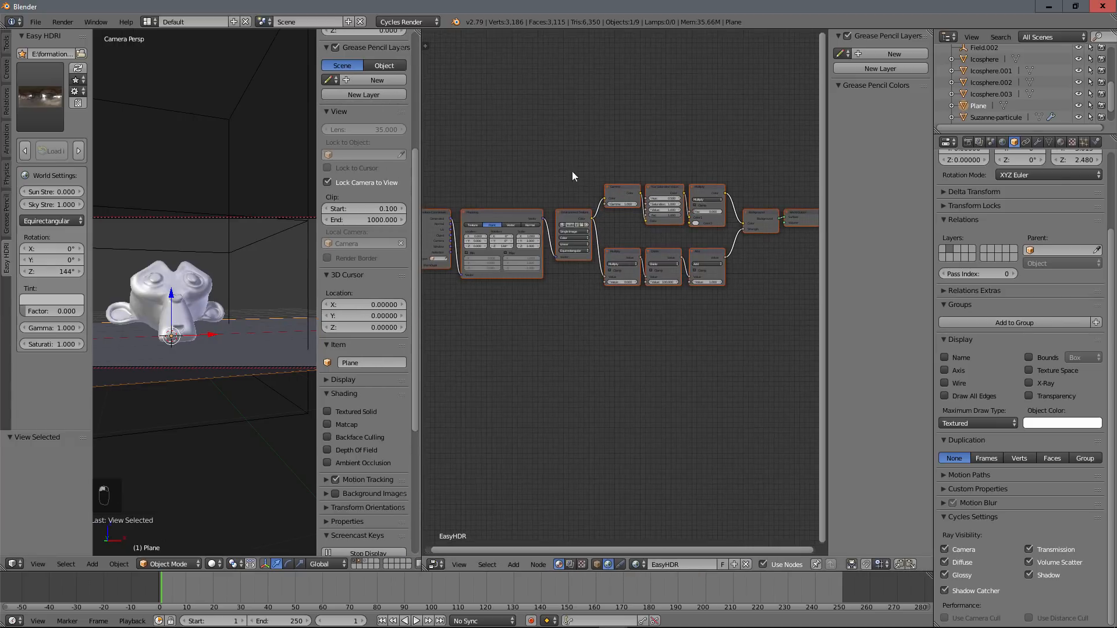
scroll(567, 170, down, 2)
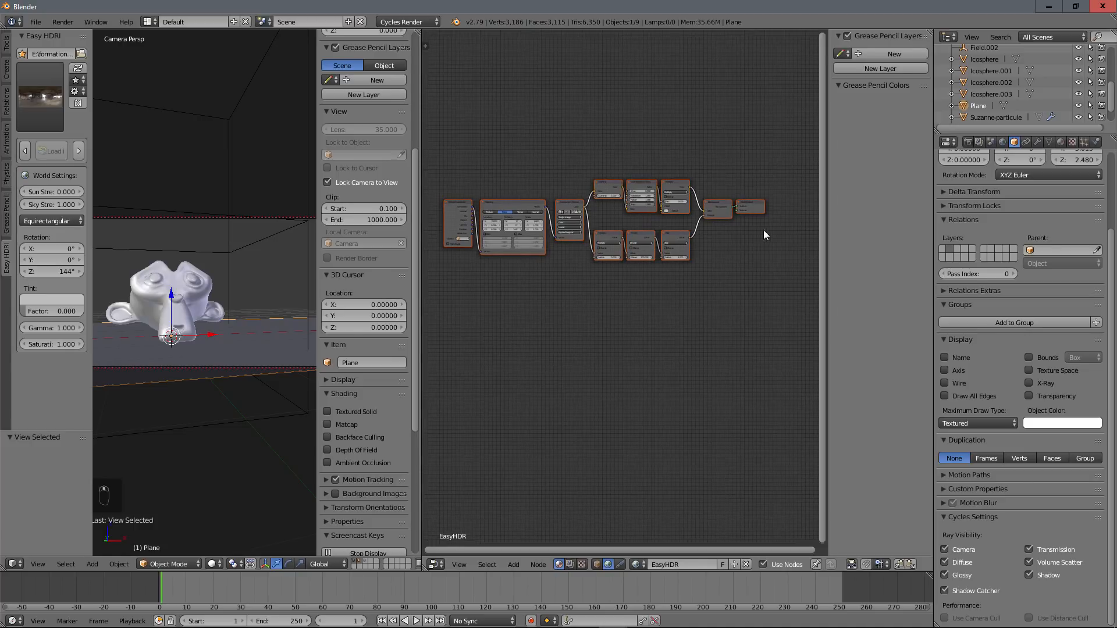
scroll(747, 265, up, 3)
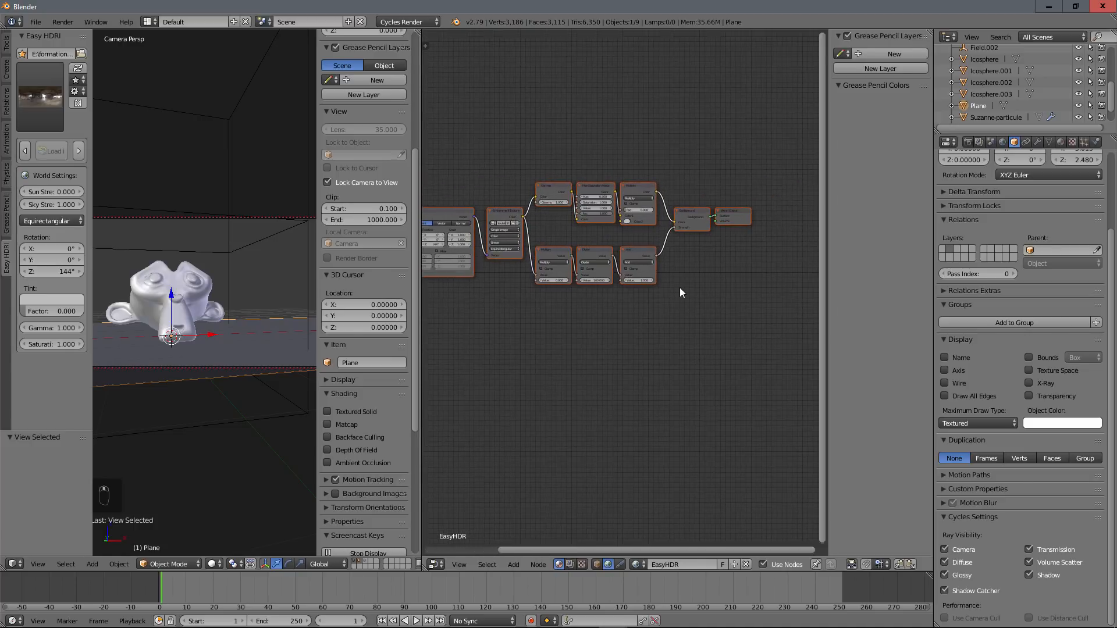
Step: Move the World Output node away from the Background node and place a duplicate of the Background node below the original
click(713, 194)
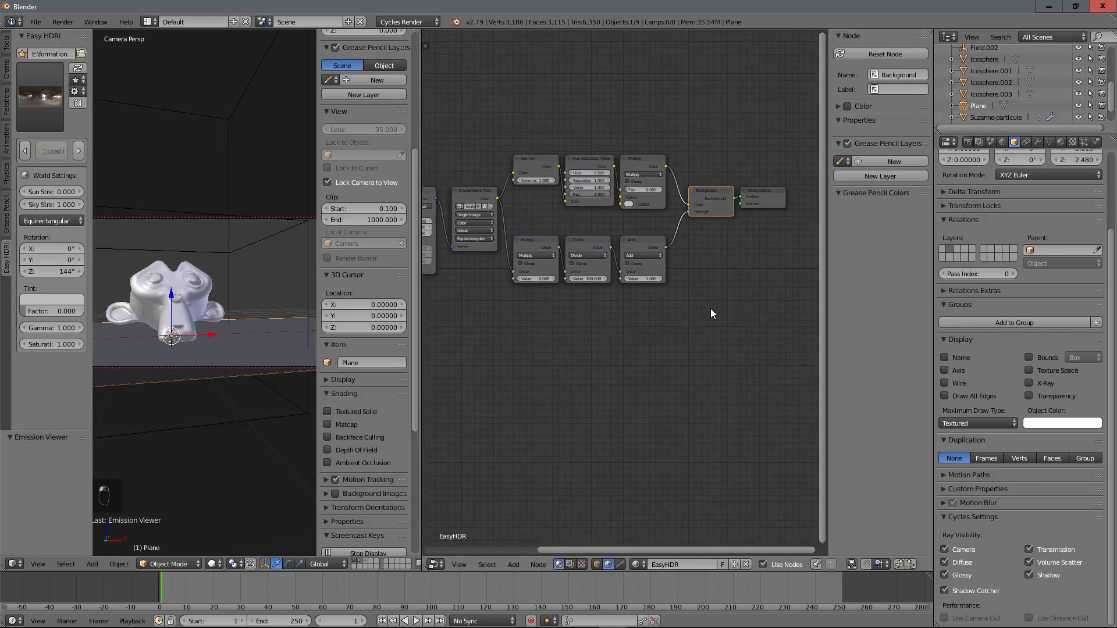
drag(759, 194, 806, 219)
scroll(731, 288, down, 2)
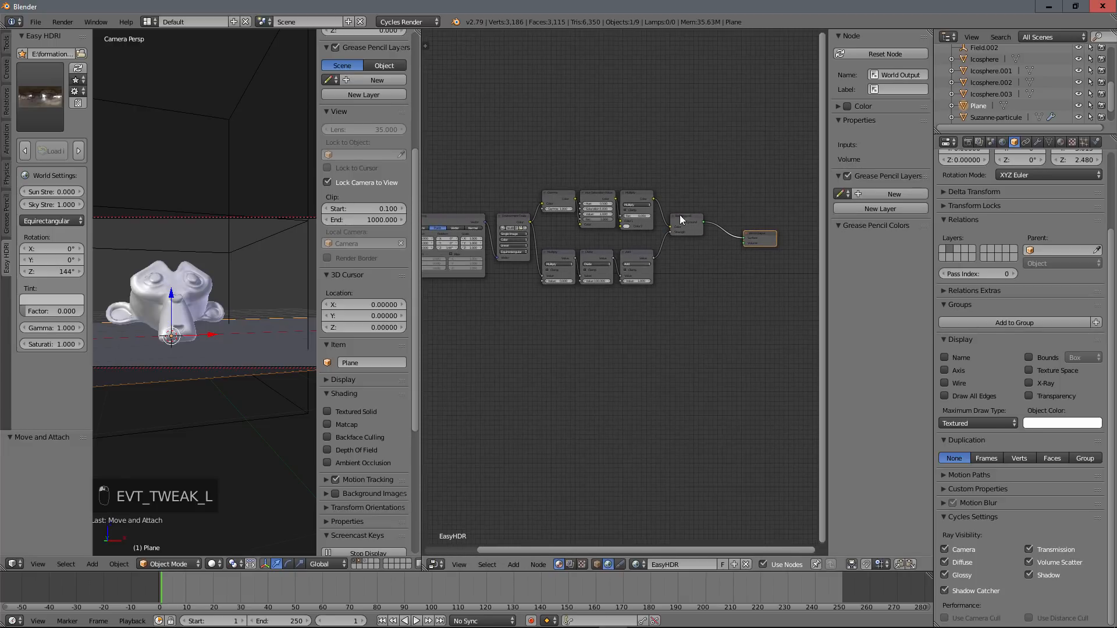
click(691, 221)
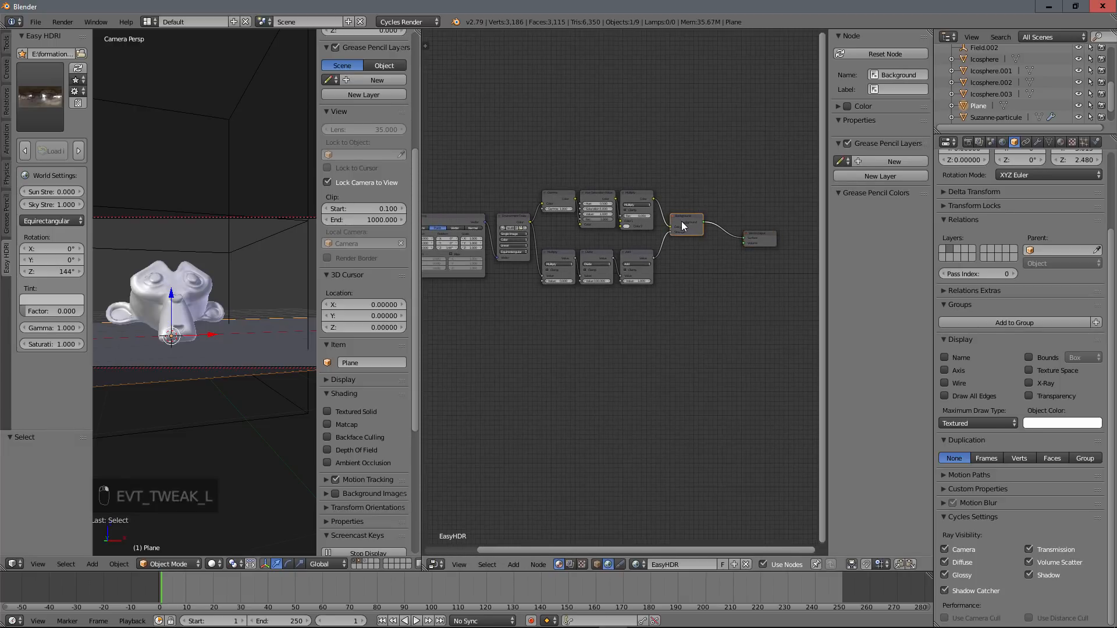
key(shift+d)
click(685, 297)
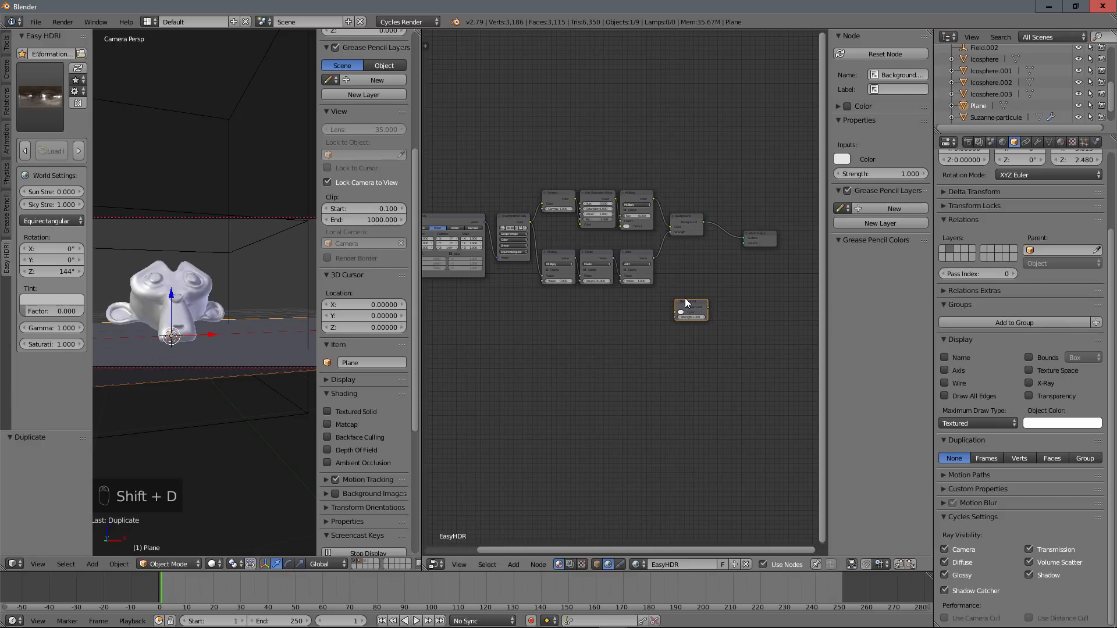
Step: Add a Gradient Texture node beside the duplicated Background node in the world's node tree
scroll(679, 355, up, 1)
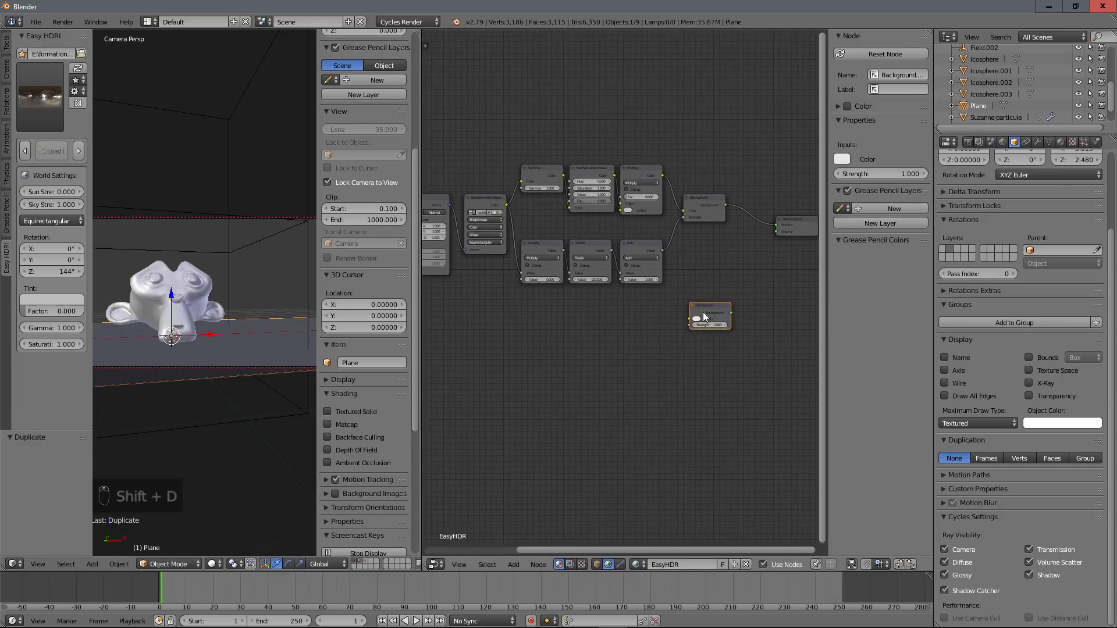
key(shift+a)
mouse_move(691, 360)
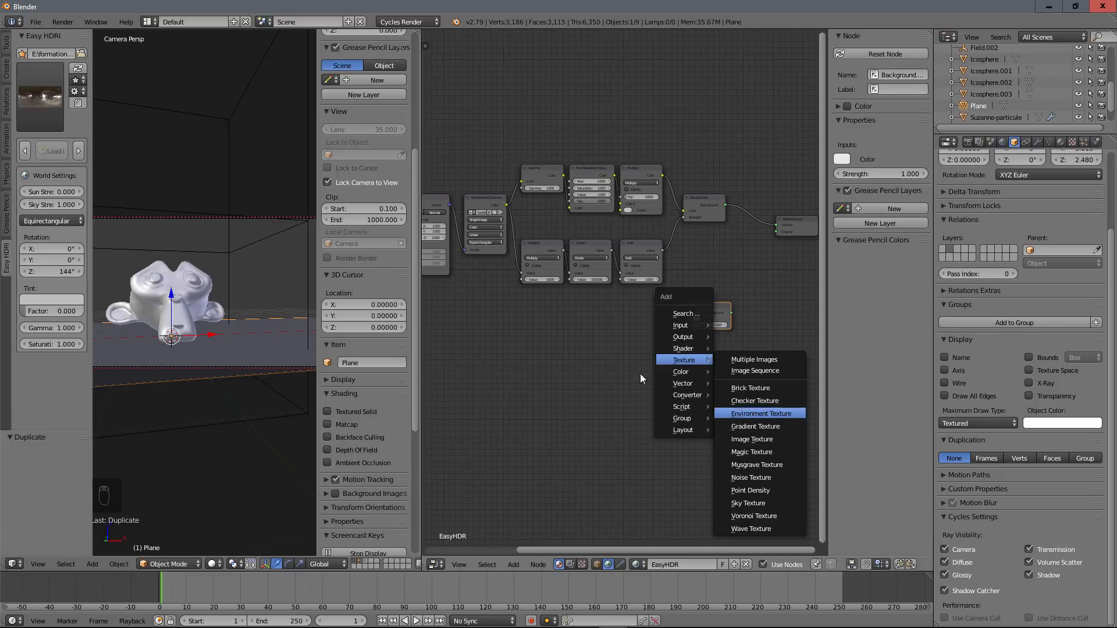
key(shift+a)
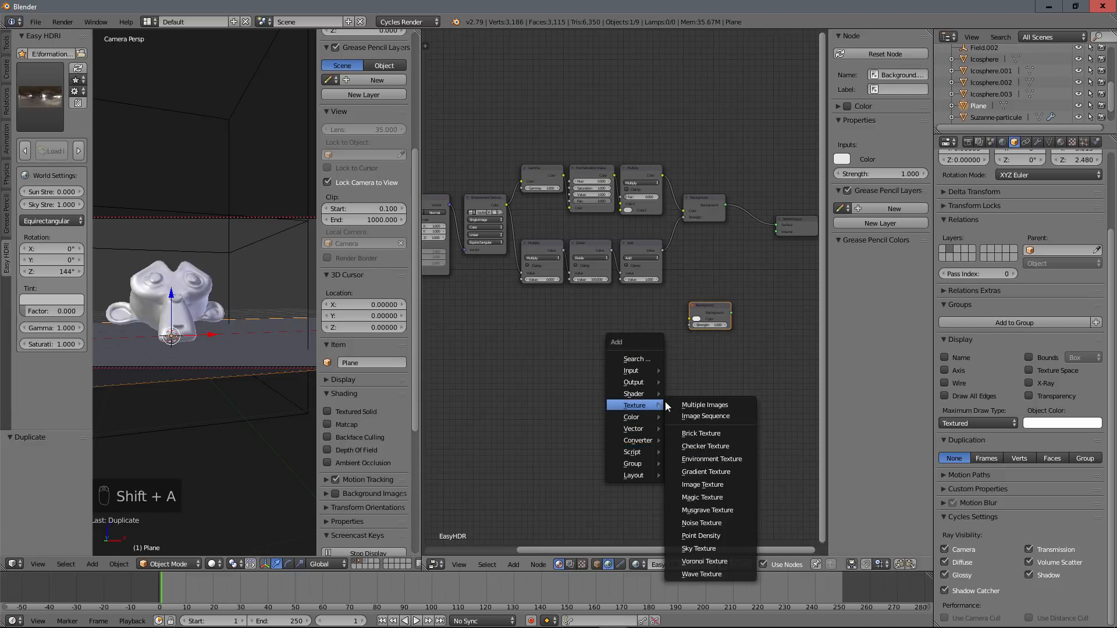
click(698, 472)
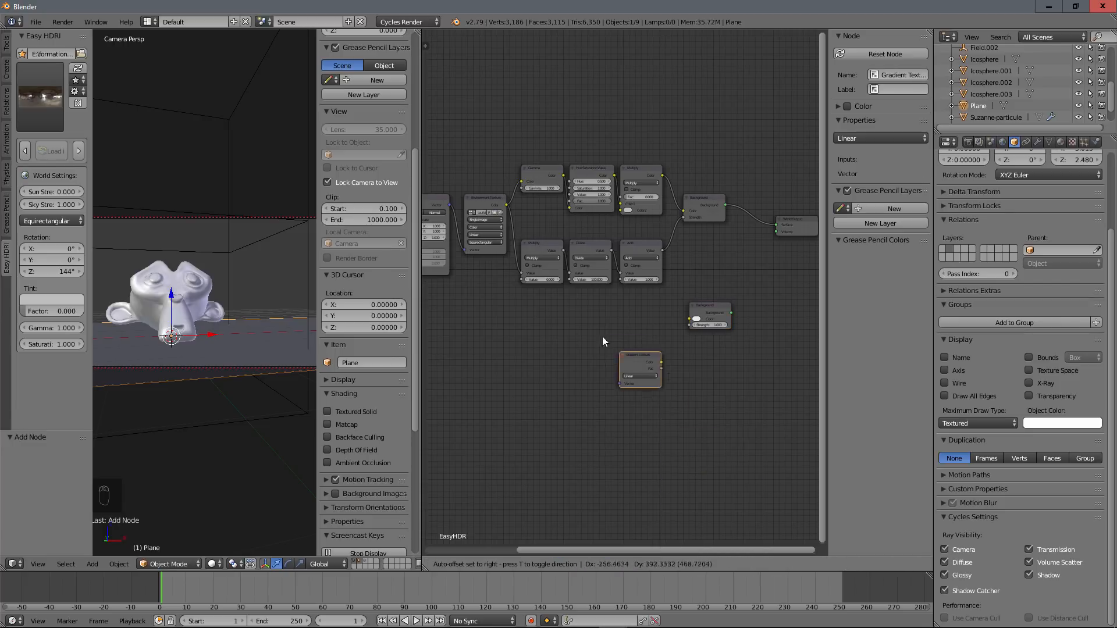
click(610, 344)
scroll(641, 379, up, 2)
middle_drag(680, 345, 705, 328)
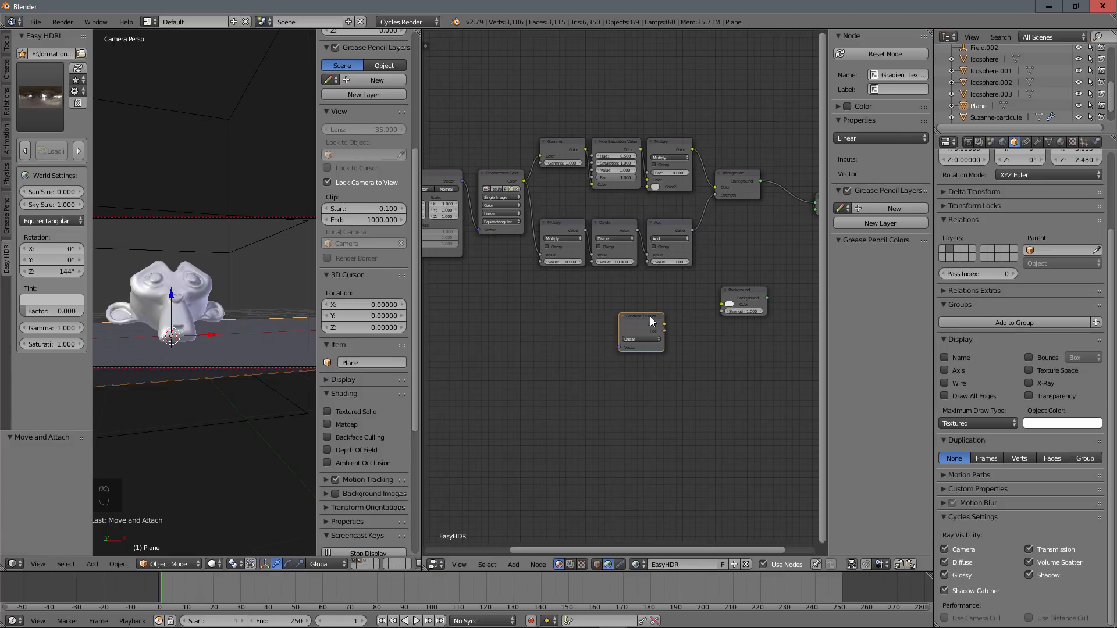
Step: Add Texture Coordinate and Mapping nodes to the Gradient Texture, and drive the mapping with the Camera coordinates
key(ctrl+t)
scroll(614, 385, down, 2)
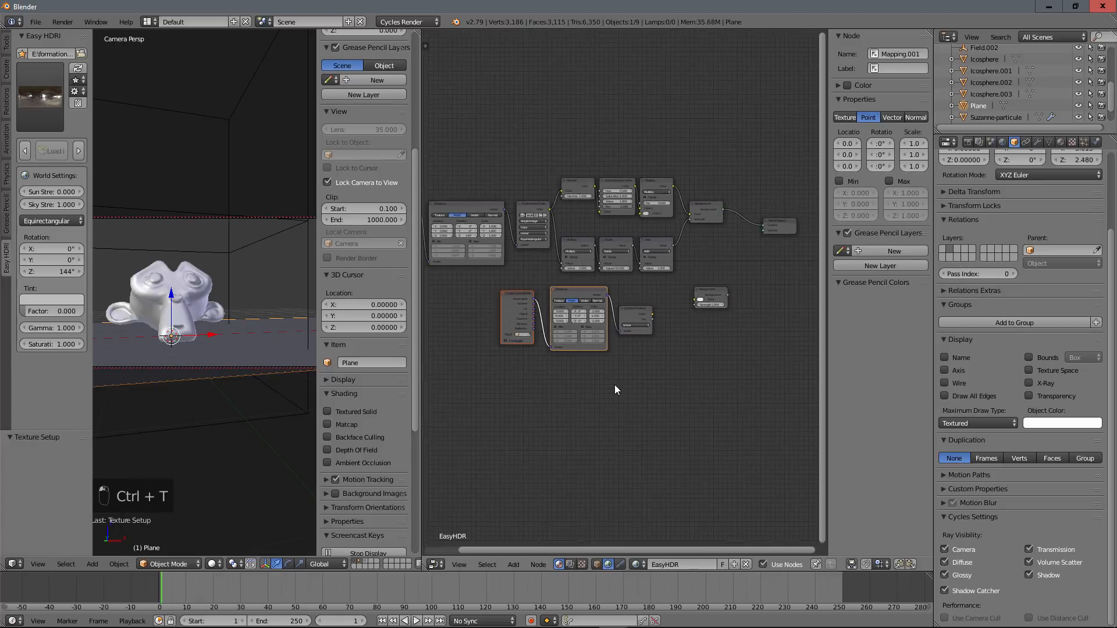
scroll(616, 389, up, 2)
middle_drag(662, 376, 703, 374)
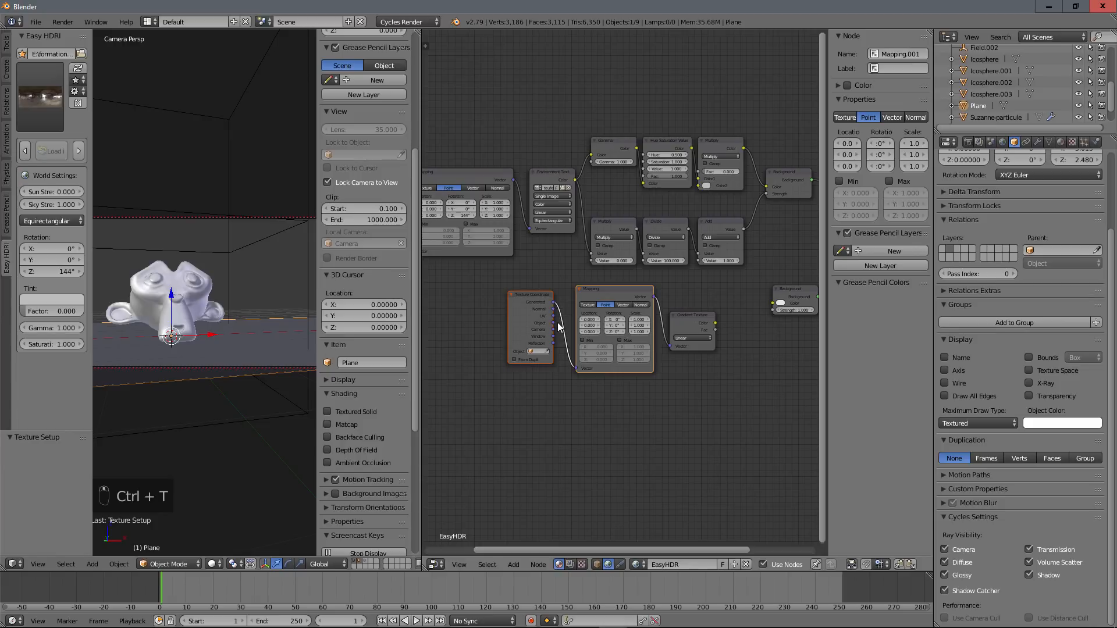
drag(553, 329, 576, 368)
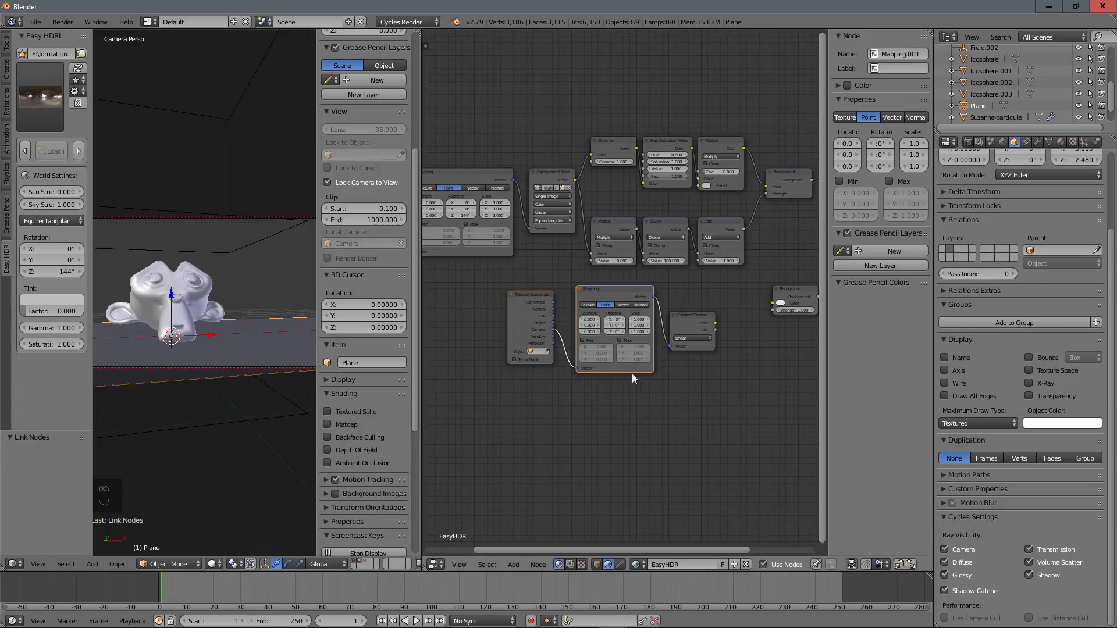
scroll(555, 329, down, 2)
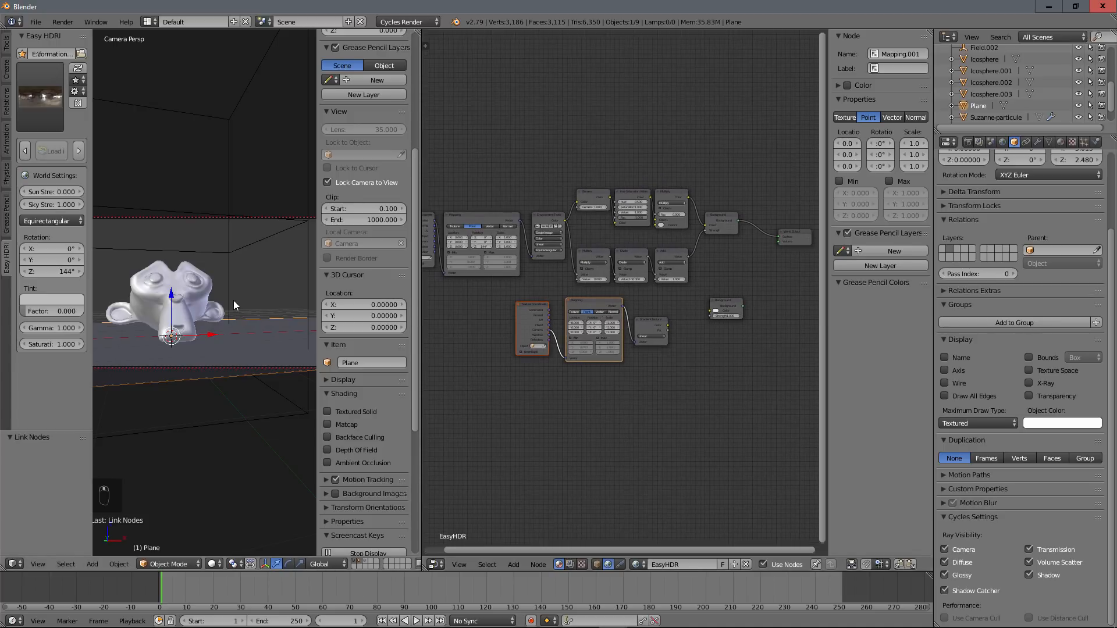
Step: Preview the Gradient Texture node through the world output in rendered shading
click(652, 323)
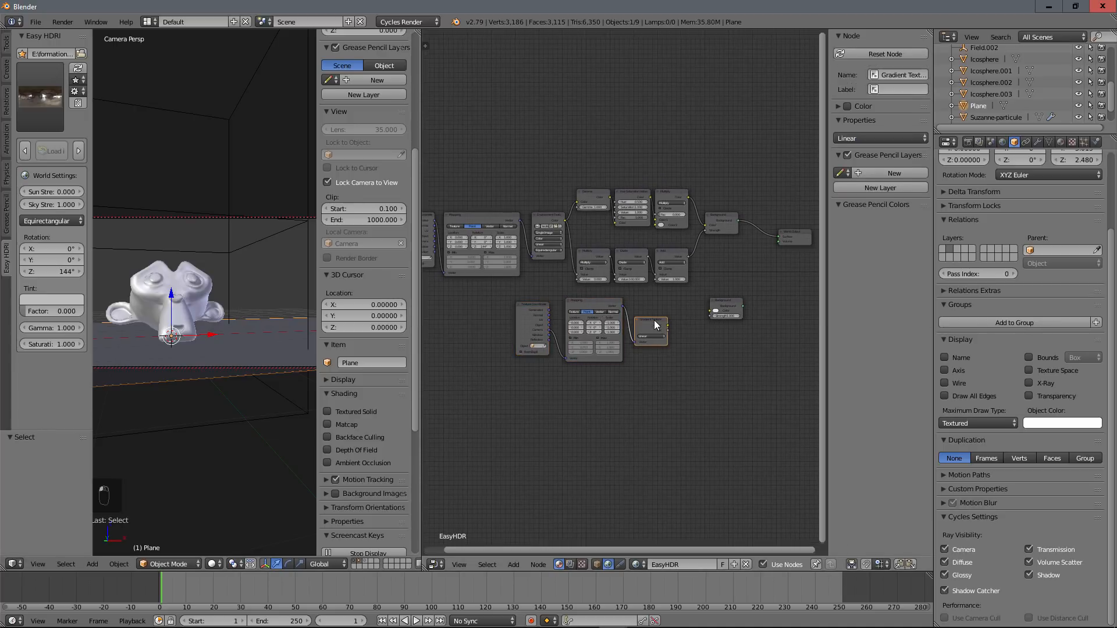
ctrl+shift+click(655, 325)
key(shift+z)
key(shift+z)
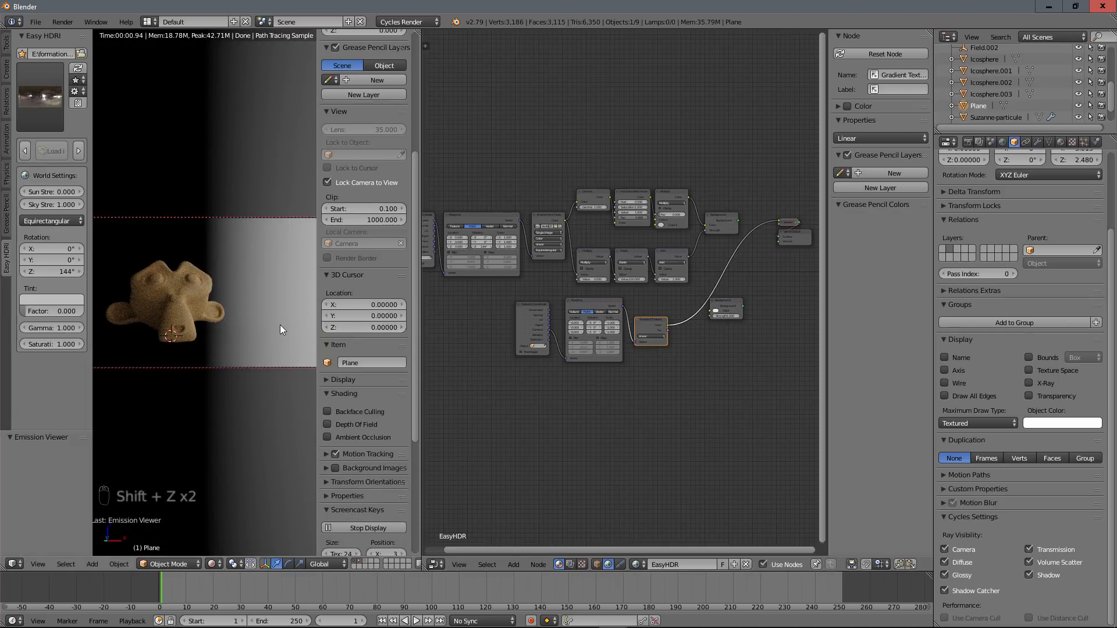
Step: Set the Z rotation of the gradient's Mapping node to 90°
scroll(669, 397, up, 4)
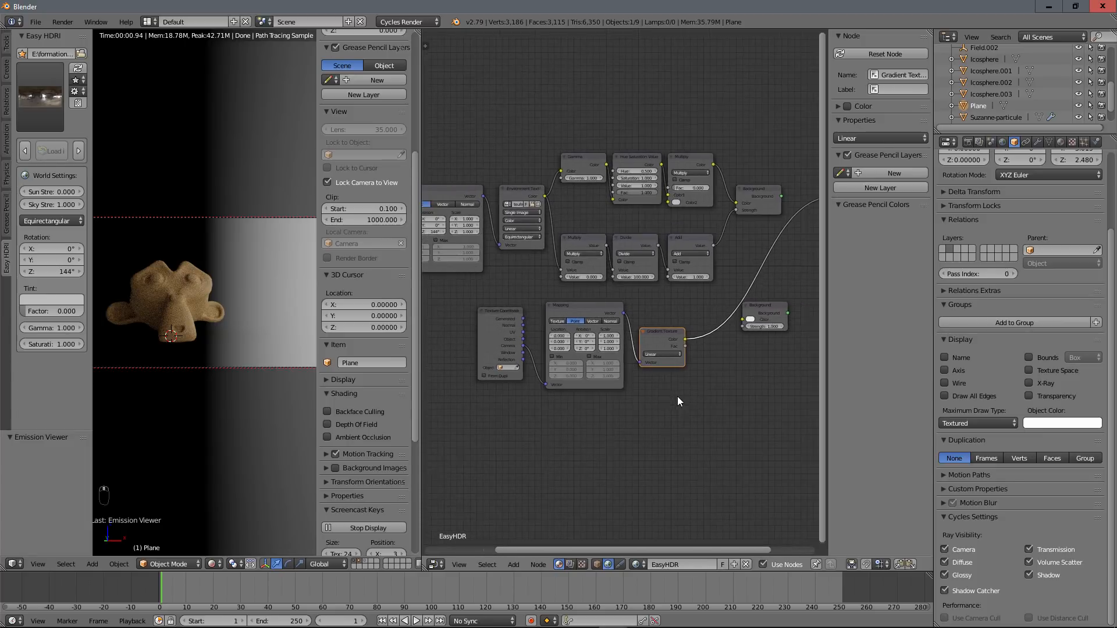
scroll(678, 396, down, 2)
middle_drag(690, 372, 659, 369)
scroll(659, 369, up, 2)
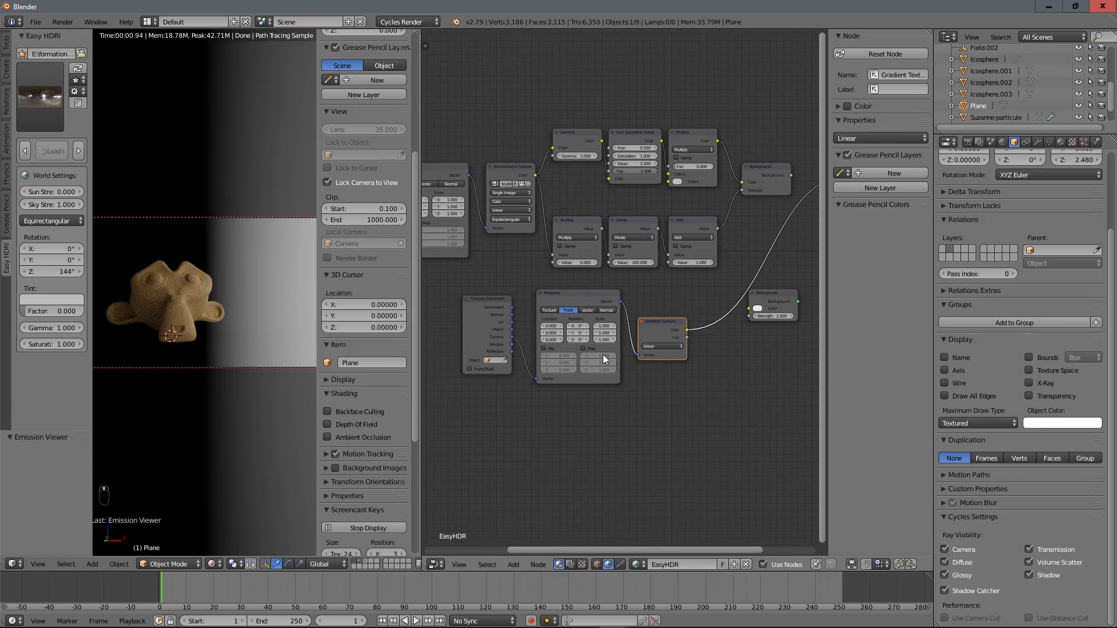
text(90)
key(Return)
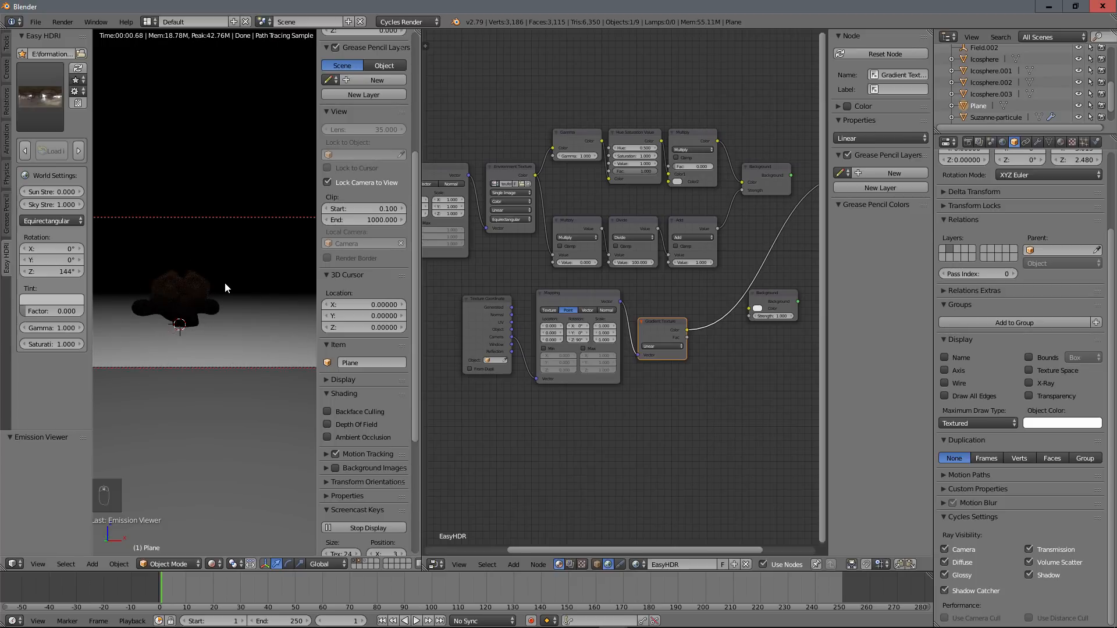
Step: Turn off locking the camera to the view, keeping the framing around Suzanne
scroll(226, 287, up, 2)
scroll(225, 285, down, 1)
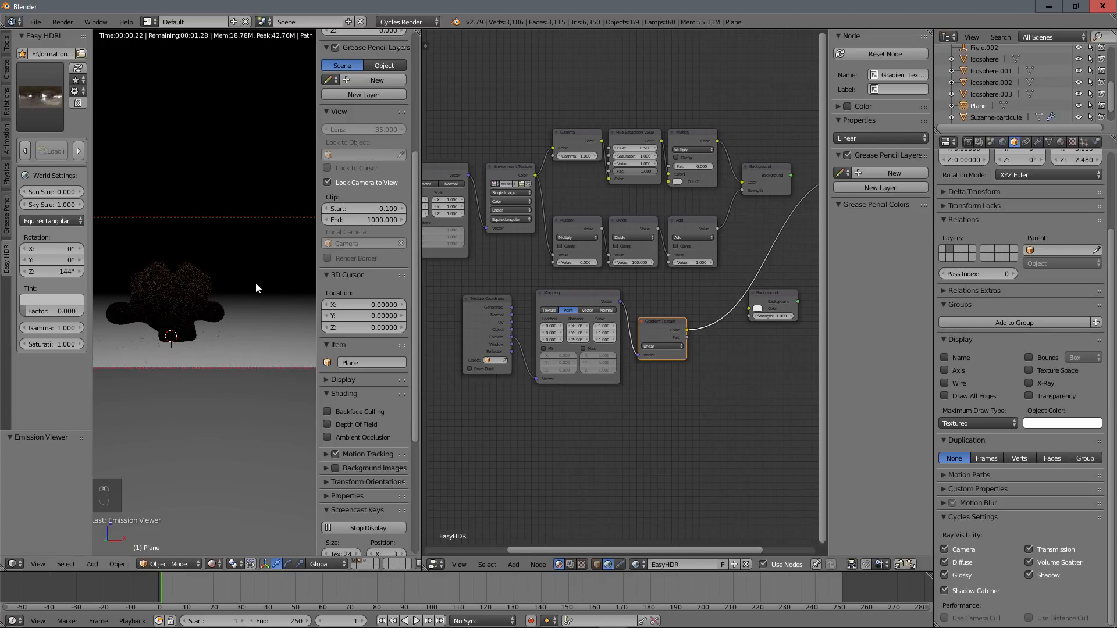
click(327, 181)
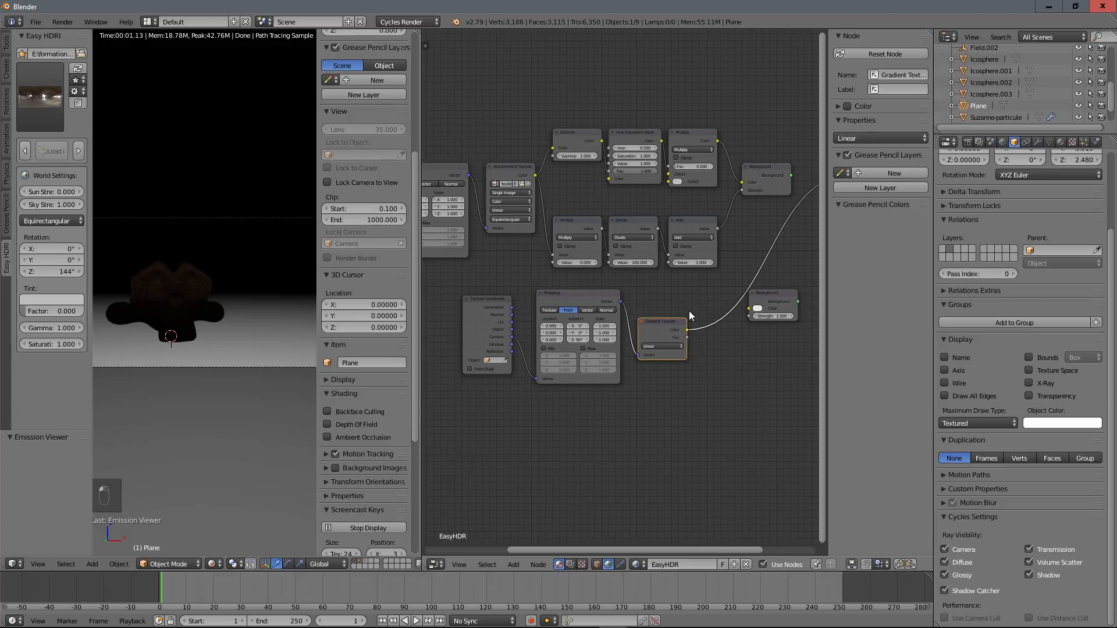
Step: Insert a ColorRamp node on the link after the Gradient Texture node
scroll(689, 310, down, 1)
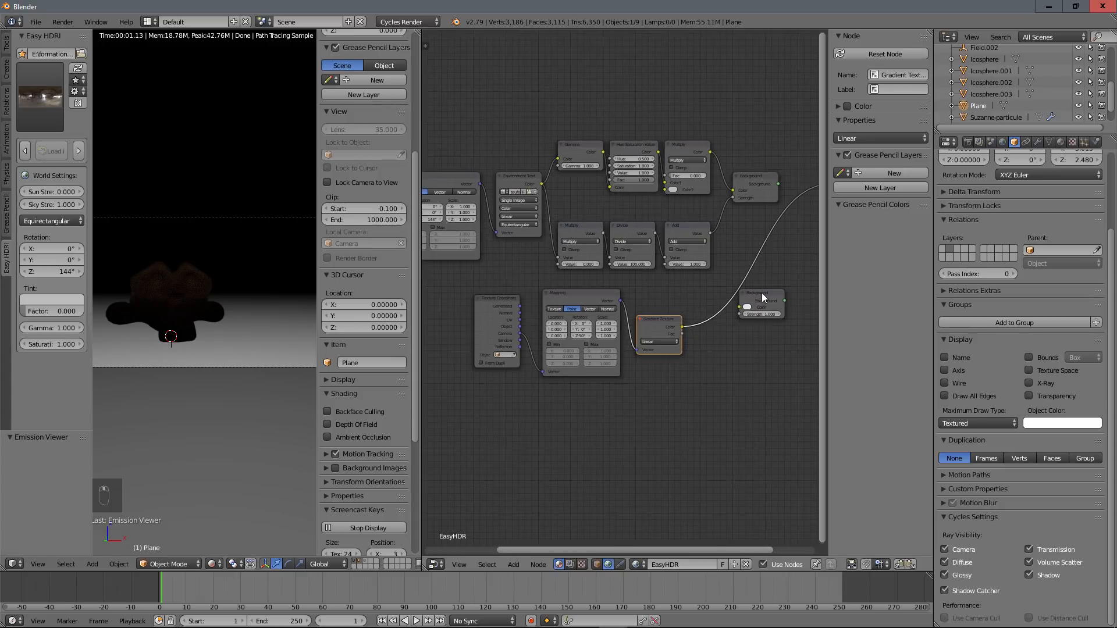
click(762, 298)
click(658, 323)
scroll(722, 366, up, 2)
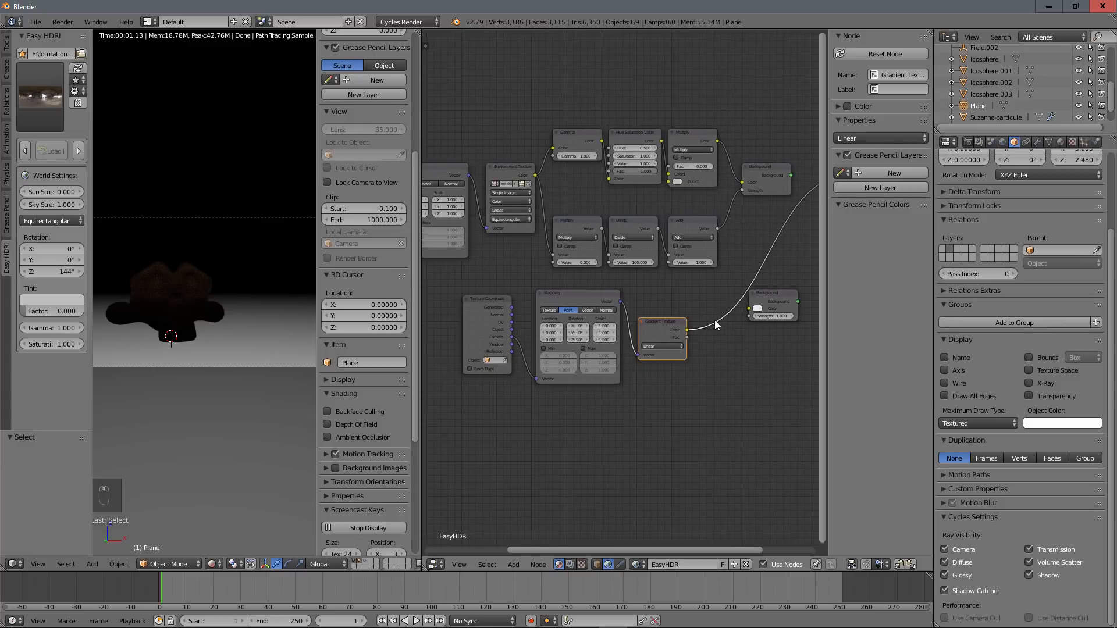
key(shift+a)
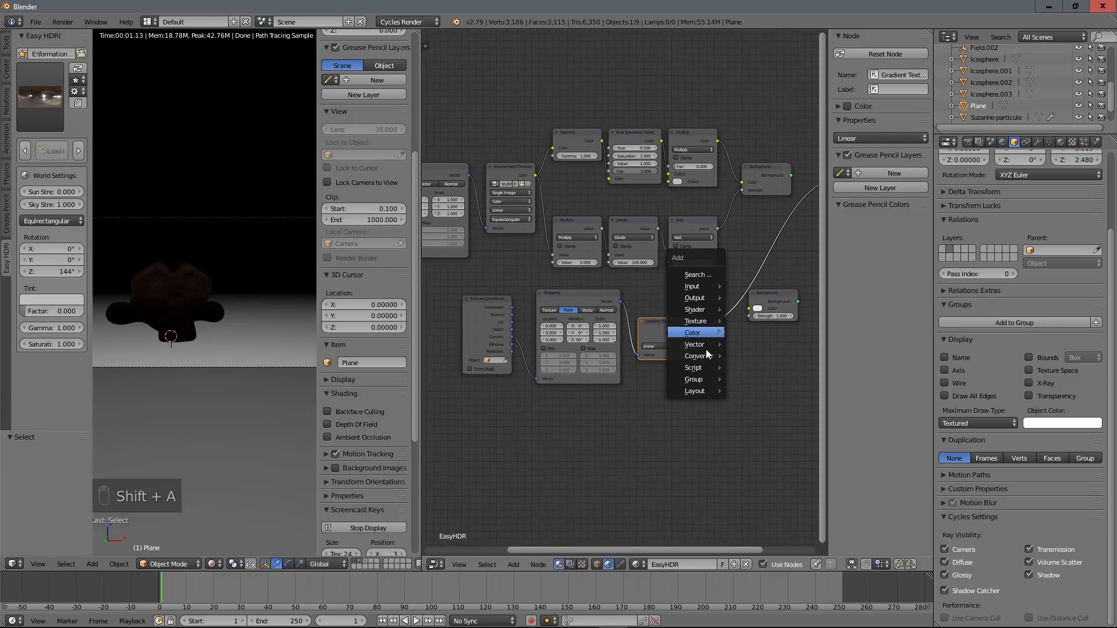
mouse_move(706, 353)
click(755, 363)
click(783, 320)
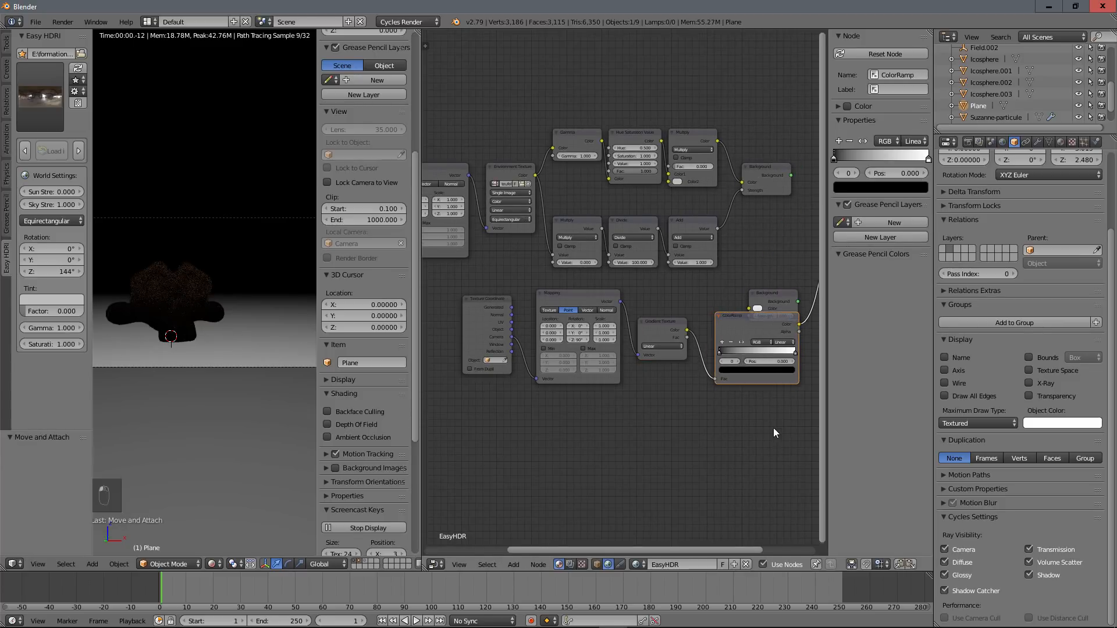
Step: Arrange the ColorRamp with white at position 0 and its black stop at position 0.232
middle_drag(768, 428, 617, 432)
scroll(666, 428, up, 3)
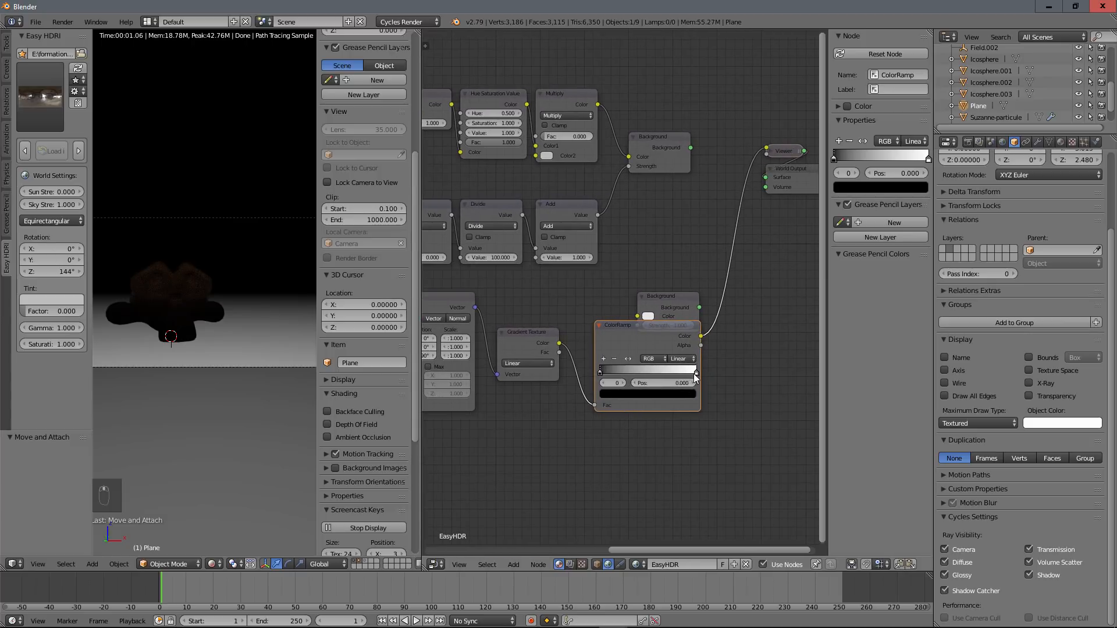
drag(696, 373, 609, 371)
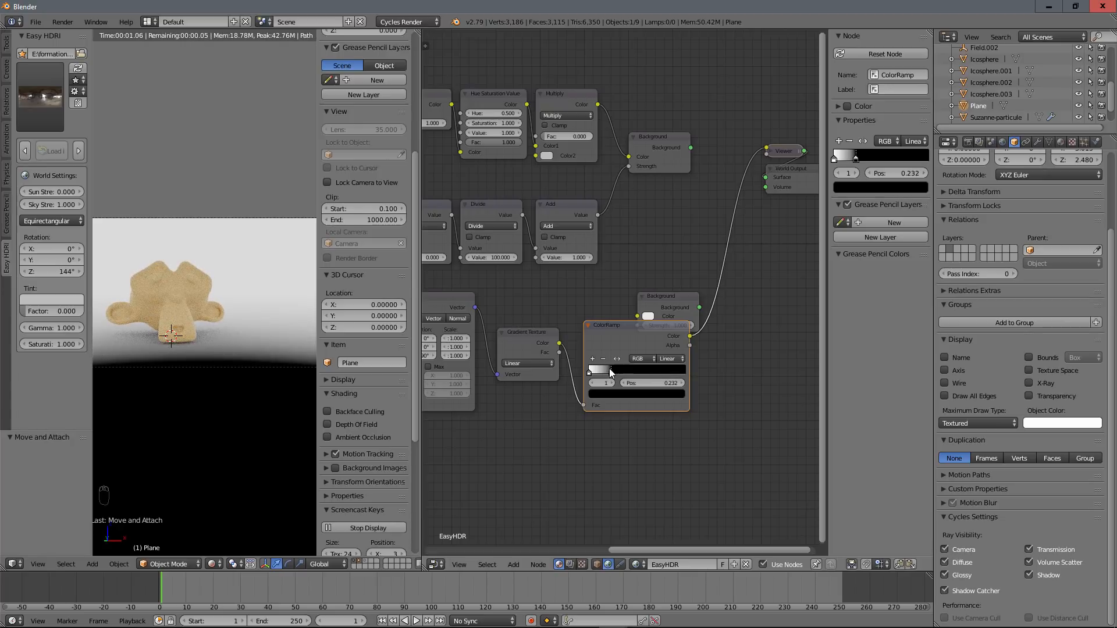
Step: Set the colour of the ColorRamp stop at 0.232 to a saturated dark brown
click(621, 396)
drag(664, 328, 664, 299)
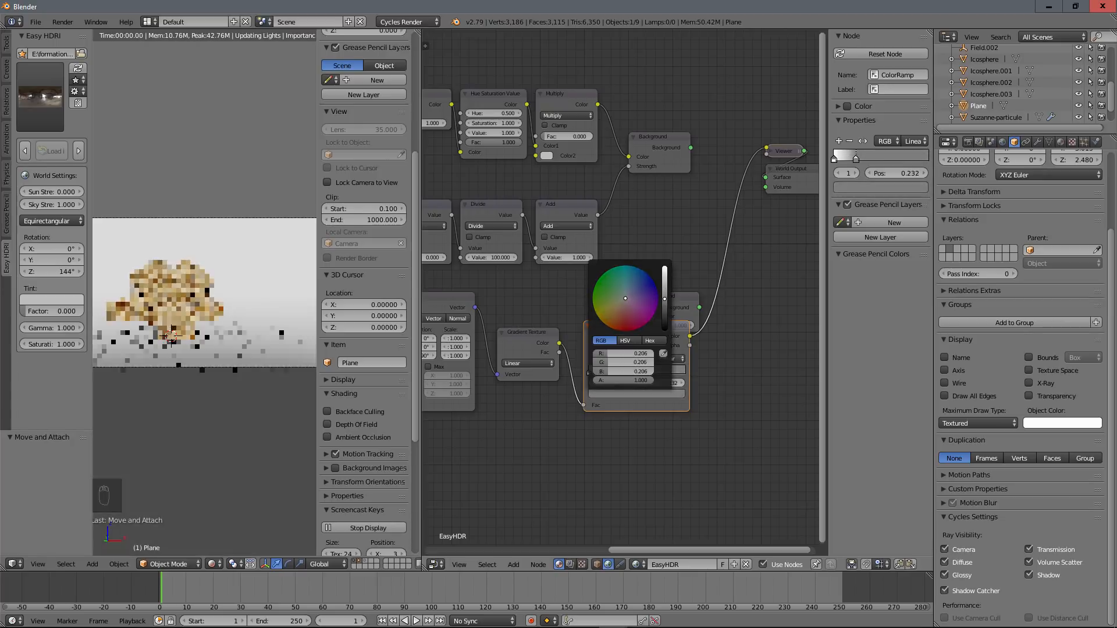
click(619, 307)
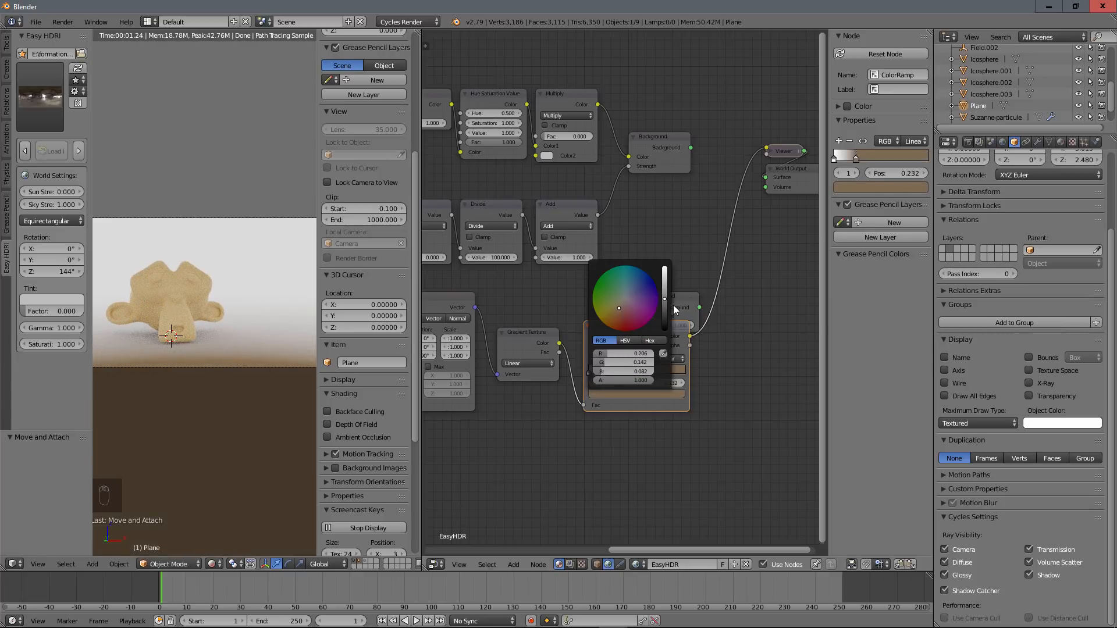
click(616, 393)
click(617, 315)
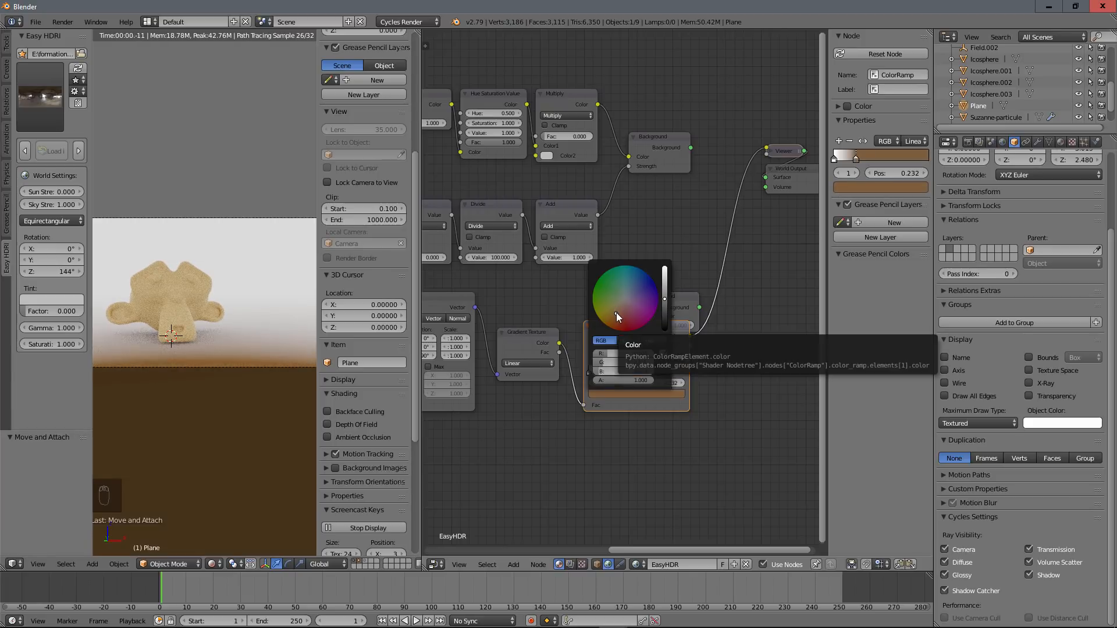
Step: Set the ColorRamp stop at position 0 to a light peach, R 1.000, G 0.724, B 0.459
click(588, 372)
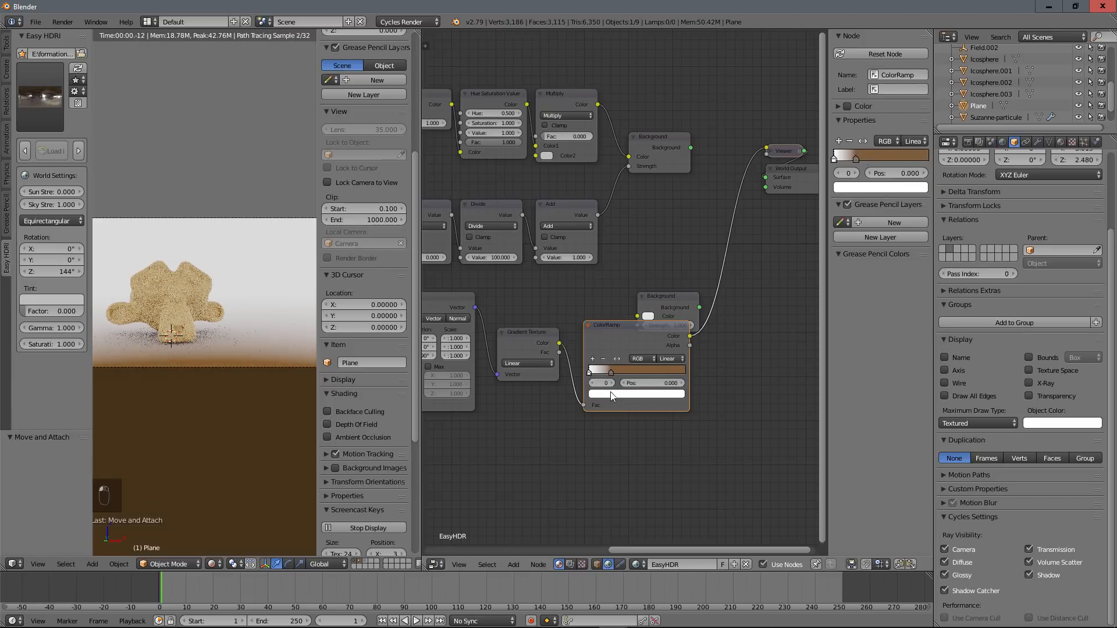
click(614, 396)
click(620, 306)
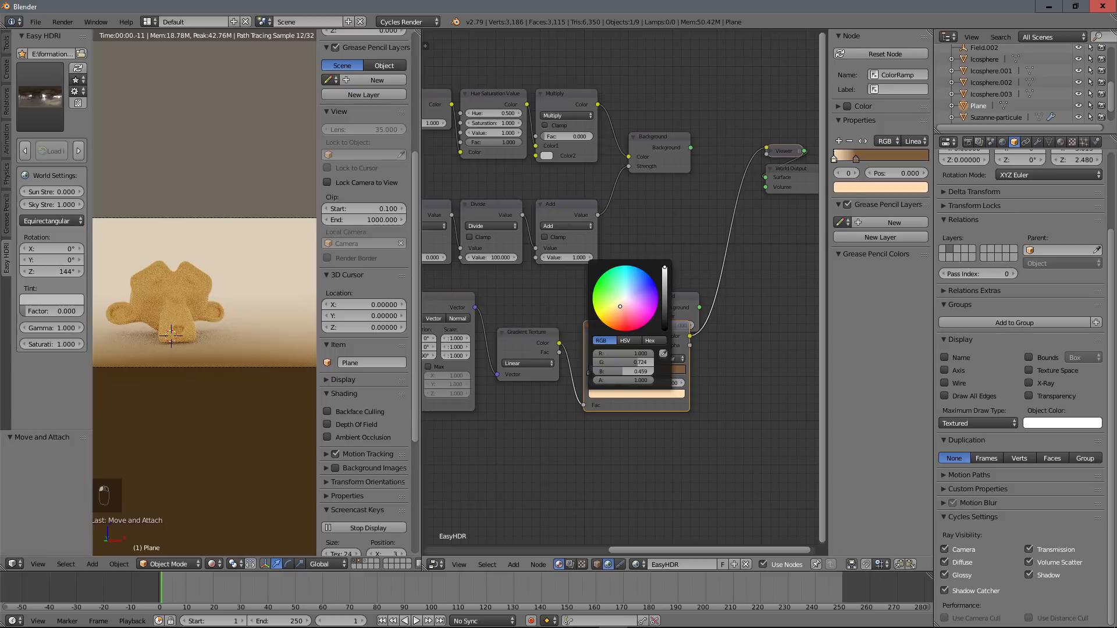
Step: Widen the 3D view and insert the duplicated Background node between the ColorRamp and the World Output
drag(426, 182, 570, 182)
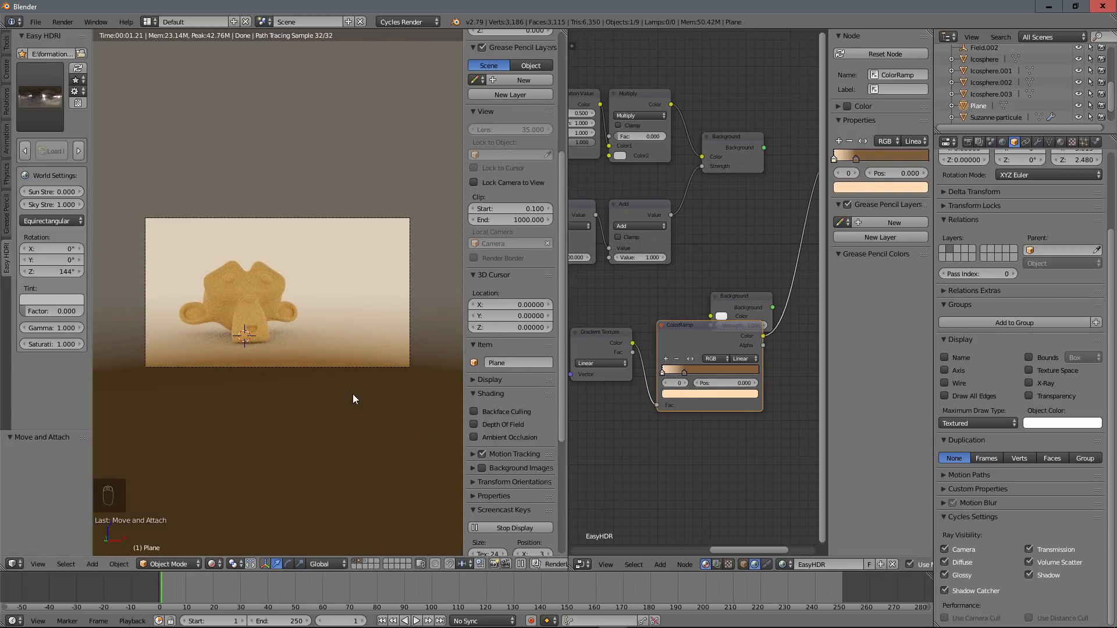
scroll(702, 275, down, 4)
middle_drag(712, 290, 662, 310)
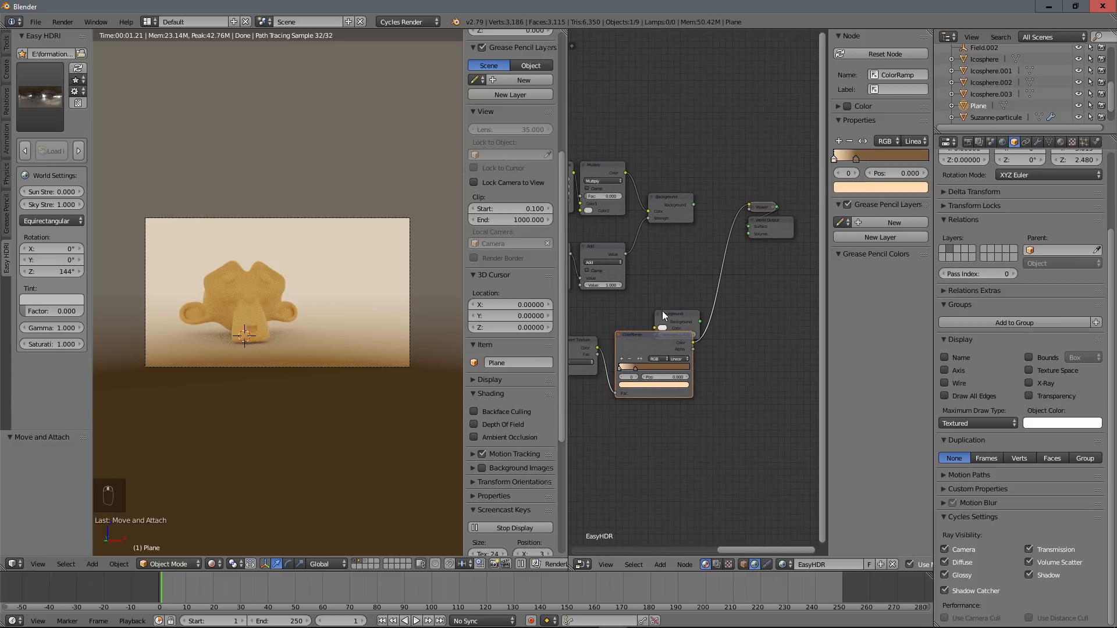
drag(682, 317, 748, 284)
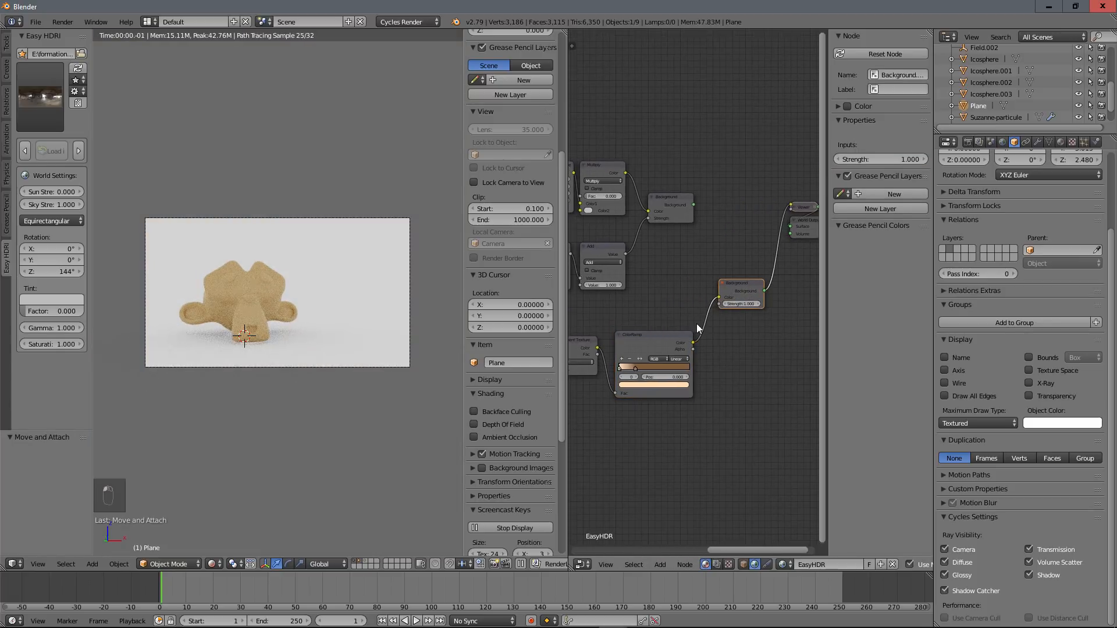
middle_drag(678, 292, 629, 304)
ctrl+shift+click(700, 294)
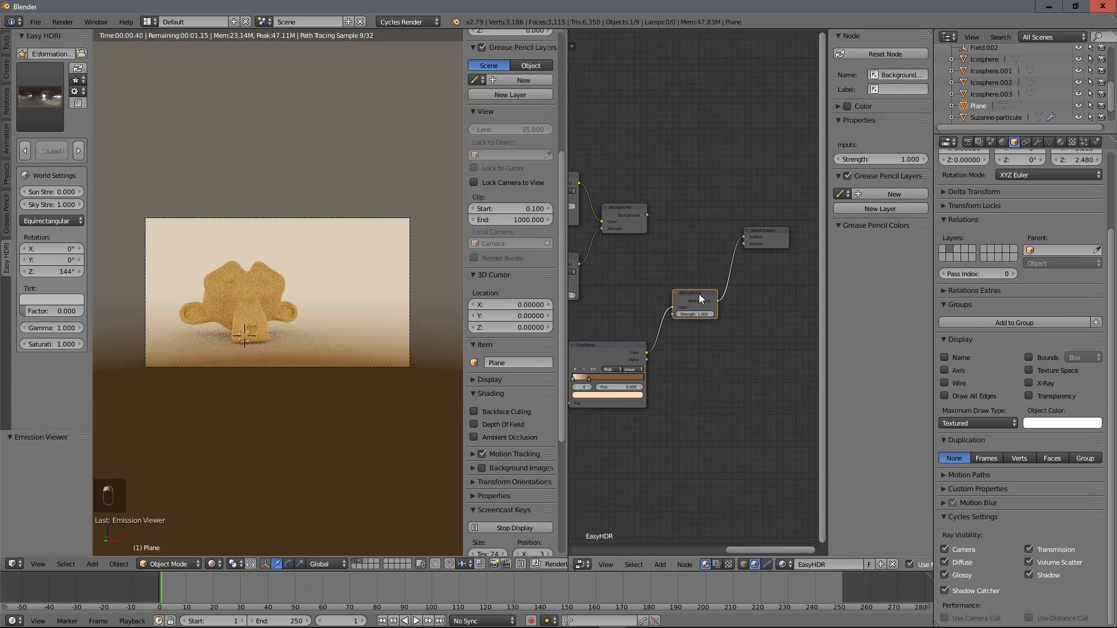
Step: Place the gradient's Background node under the HDRI Background node and compare both backgrounds in the rendered view
drag(691, 292, 641, 265)
ctrl+shift+click(627, 212)
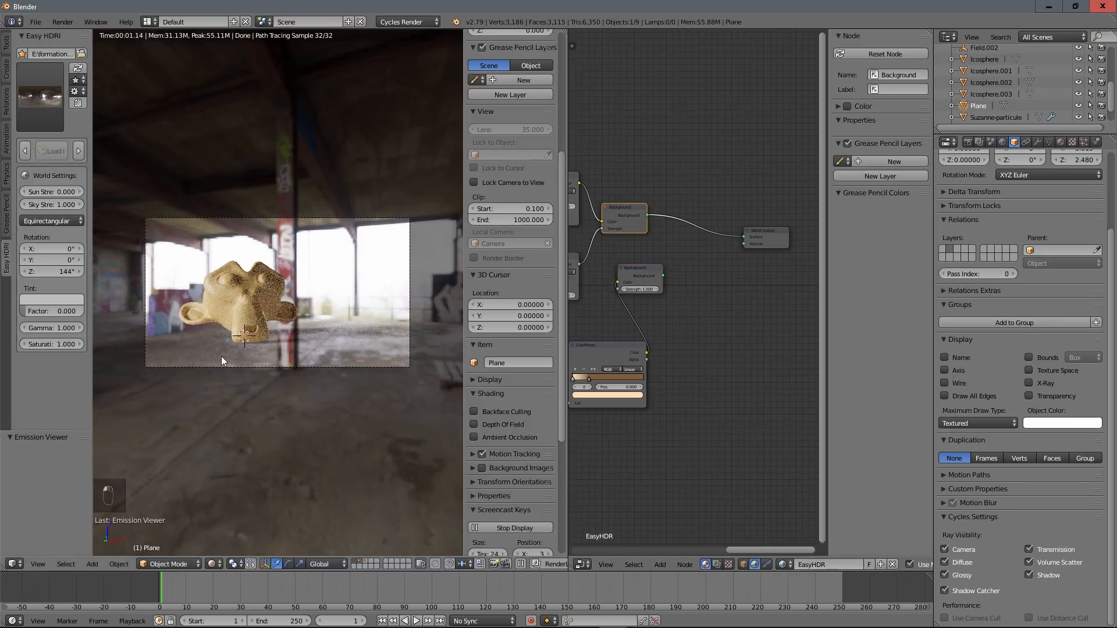
ctrl+shift+click(636, 270)
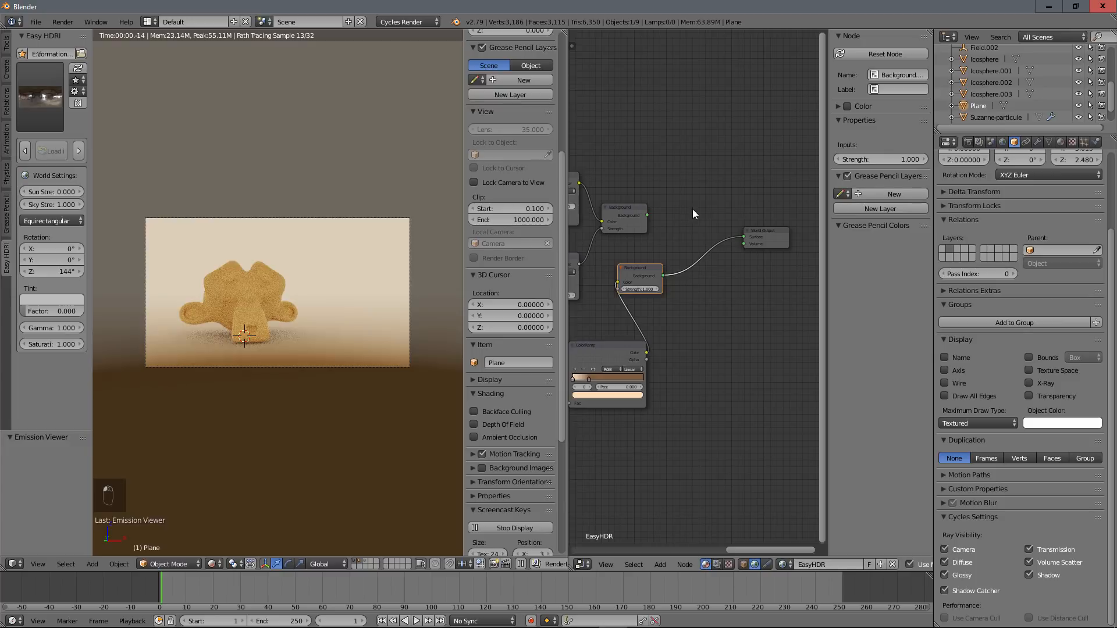
Step: Add a Light Path node above the two Background nodes
key(shift+a)
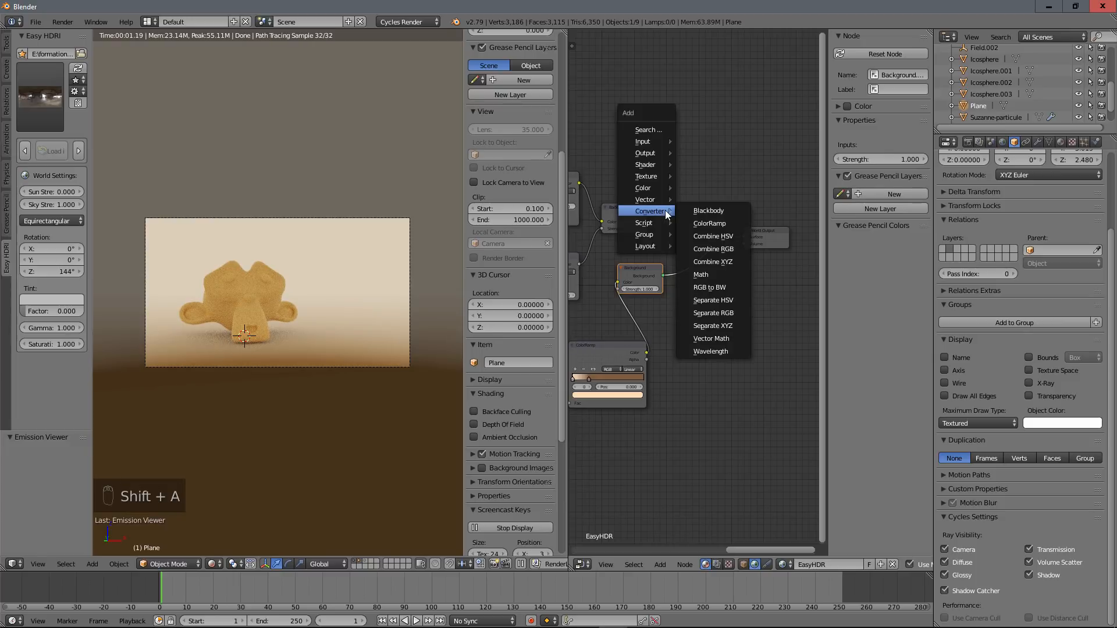
mouse_move(643, 143)
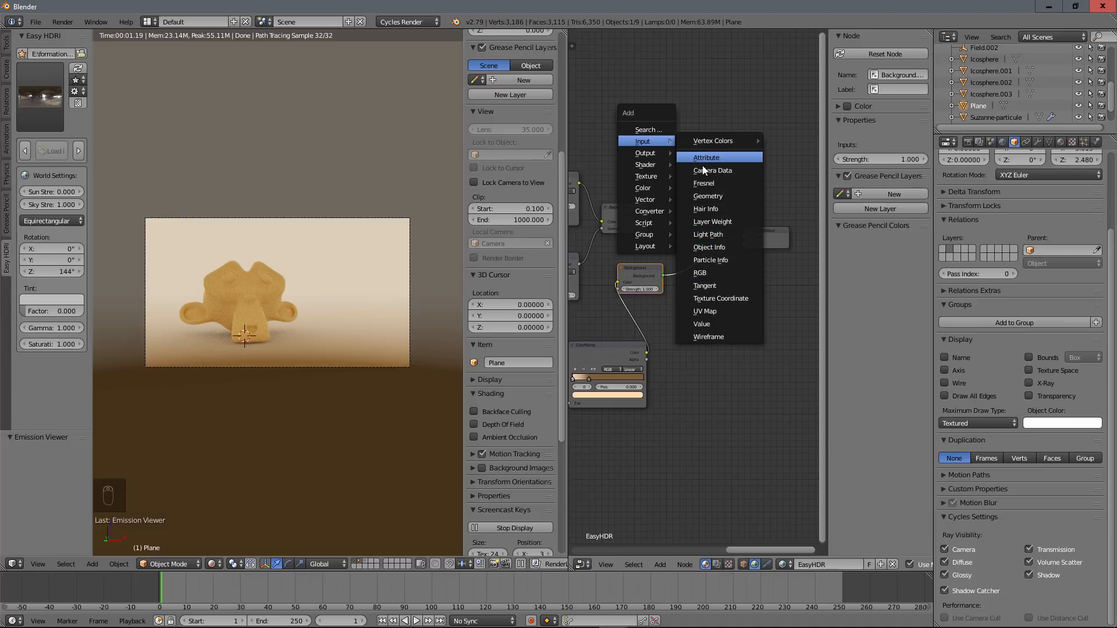
click(702, 235)
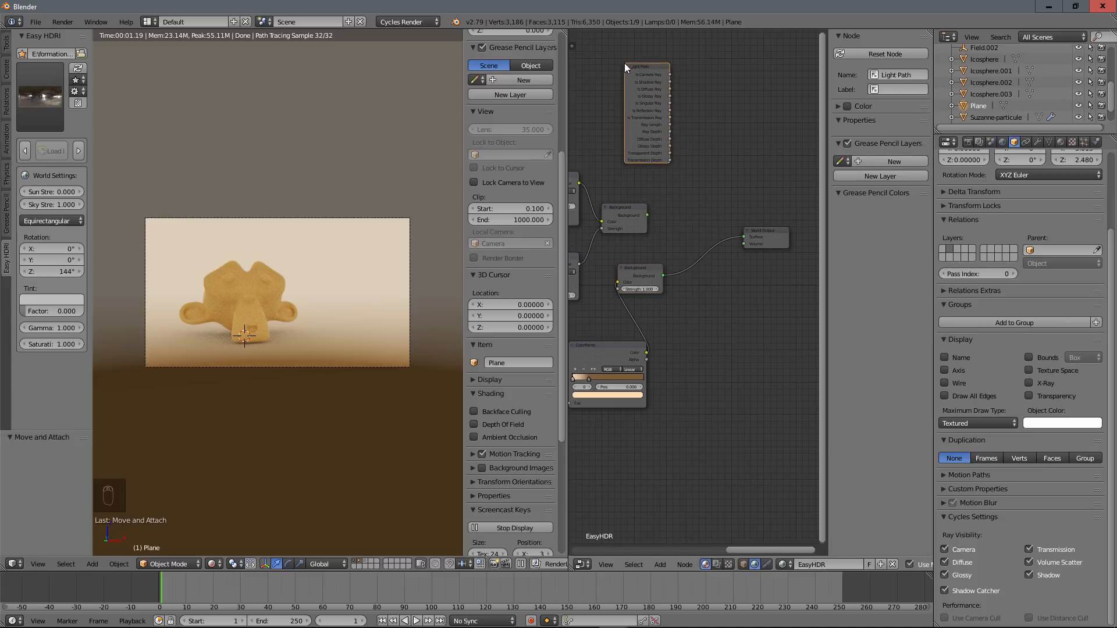
click(627, 76)
Step: Insert a Mix Shader before the World Output, with the HDRI Background in the first shader input and the gradient Background in the second
key(shift+a)
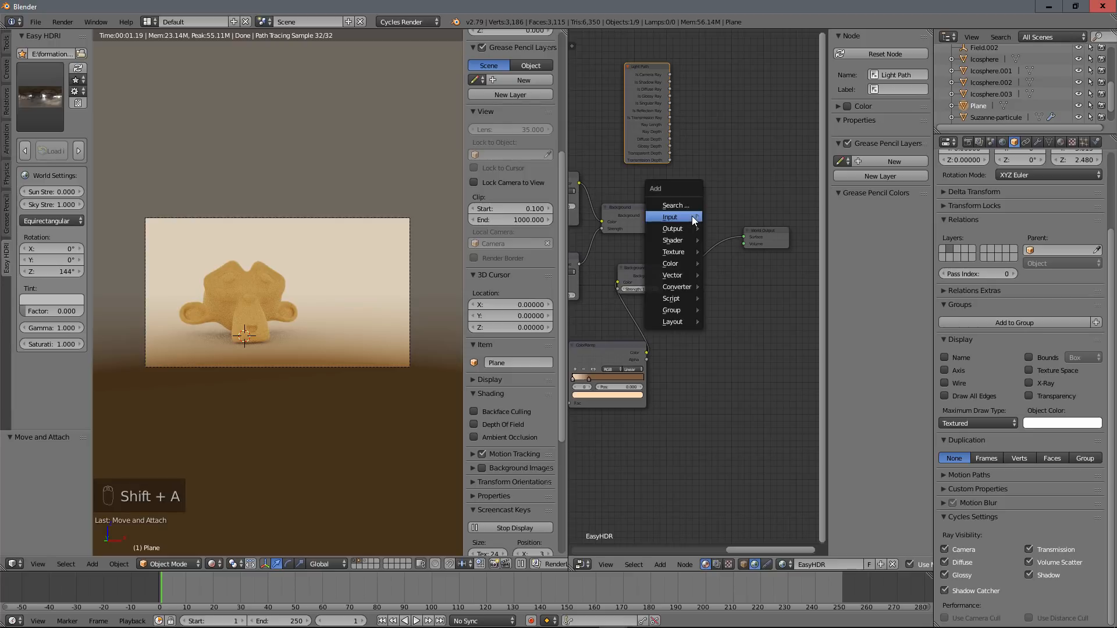
mouse_move(689, 243)
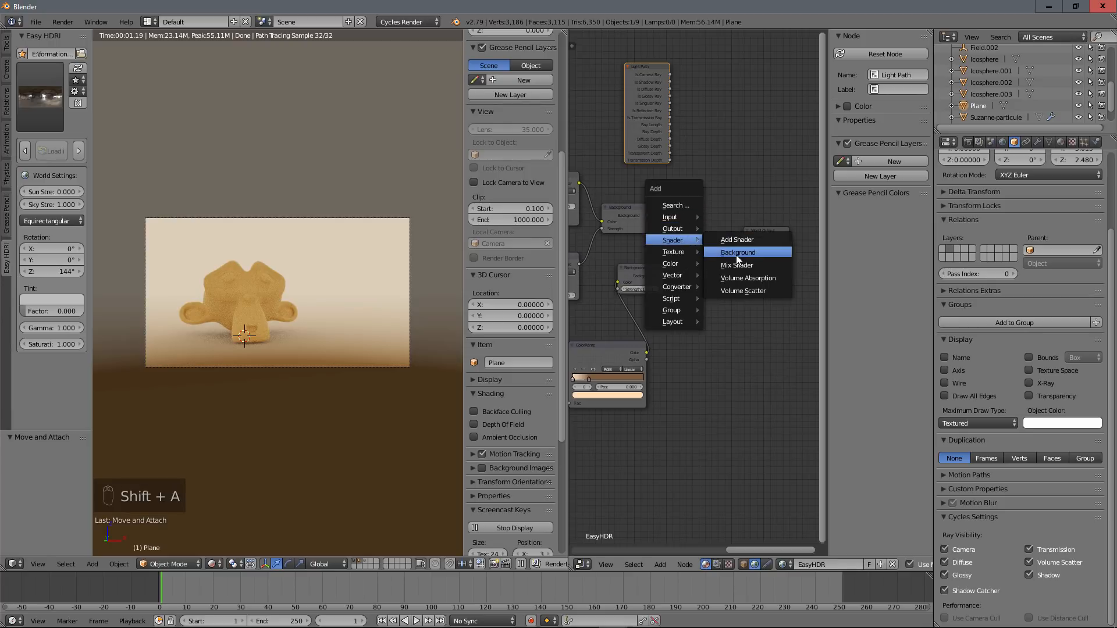
click(736, 267)
click(697, 253)
drag(696, 252, 697, 259)
drag(648, 216, 698, 252)
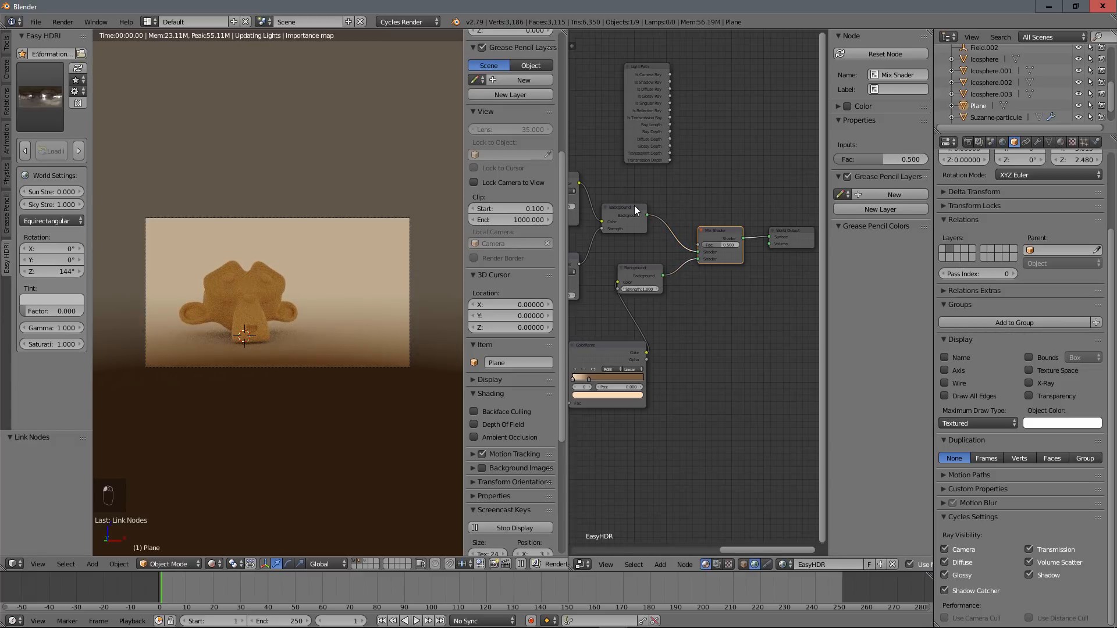
Step: Compare the two backgrounds and their mix in the rendered view, and drive the Mix Shader's factor with the Light Path's Is Camera Ray output
ctrl+shift+click(623, 208)
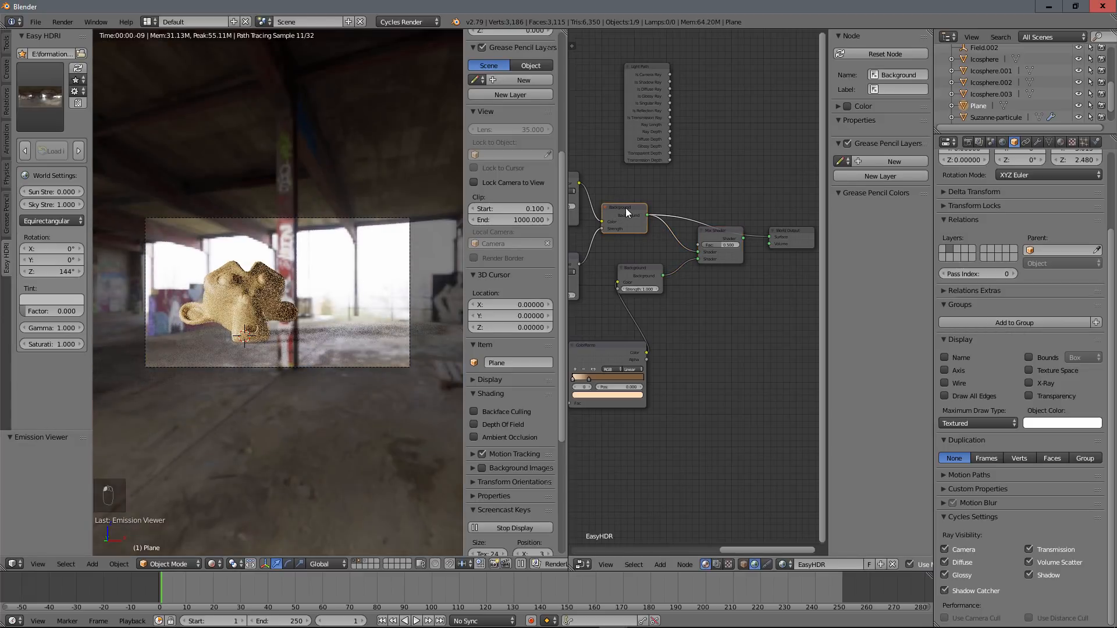
ctrl+shift+click(640, 269)
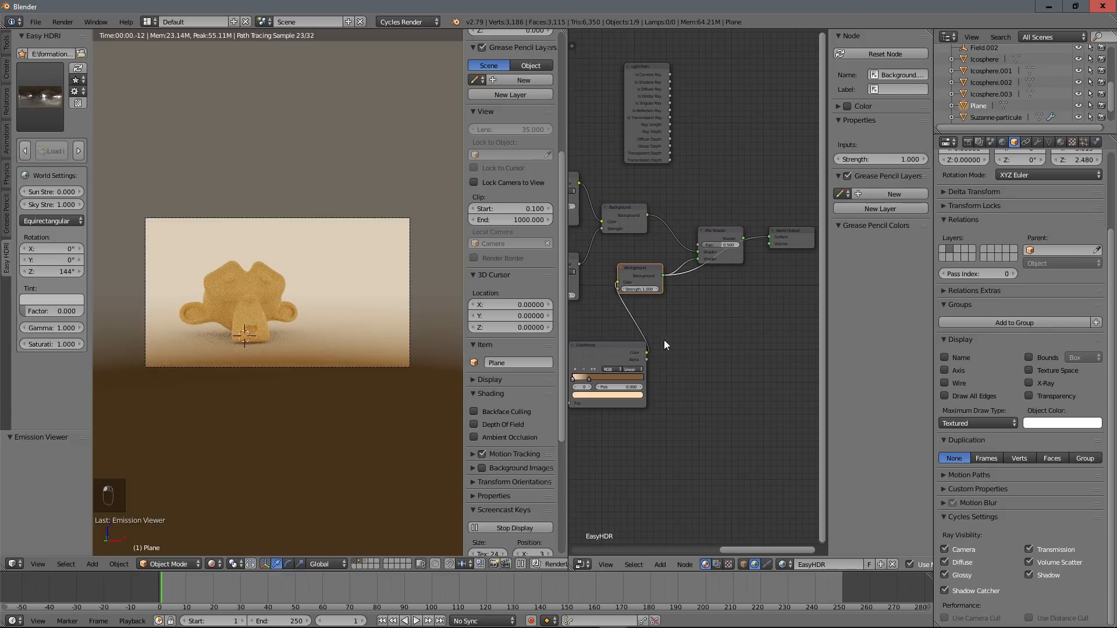
ctrl+shift+click(710, 232)
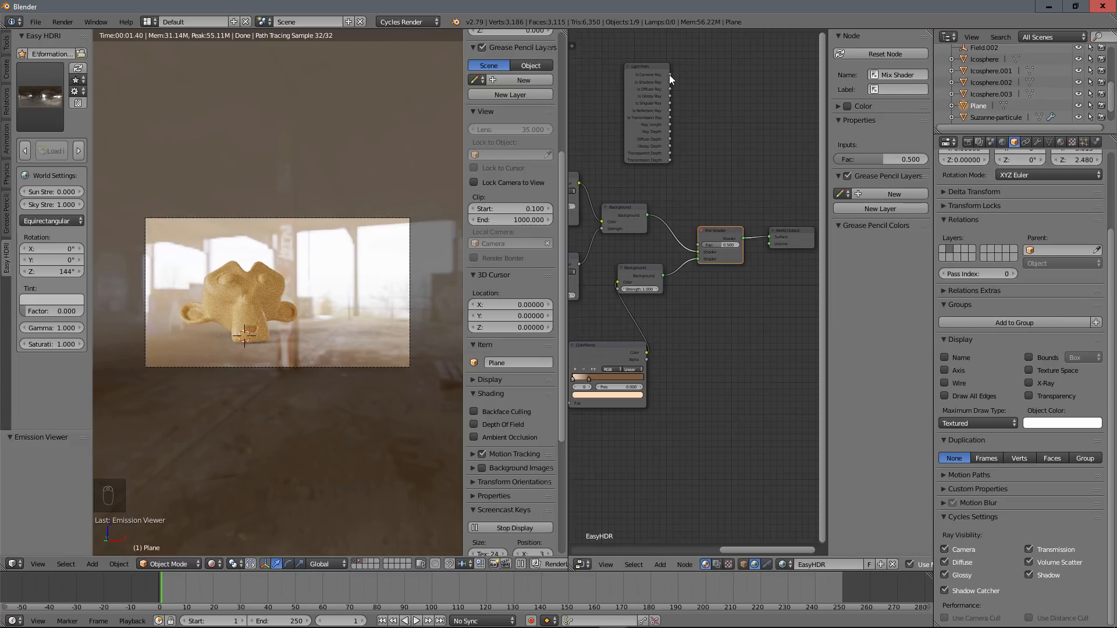
drag(668, 74, 698, 245)
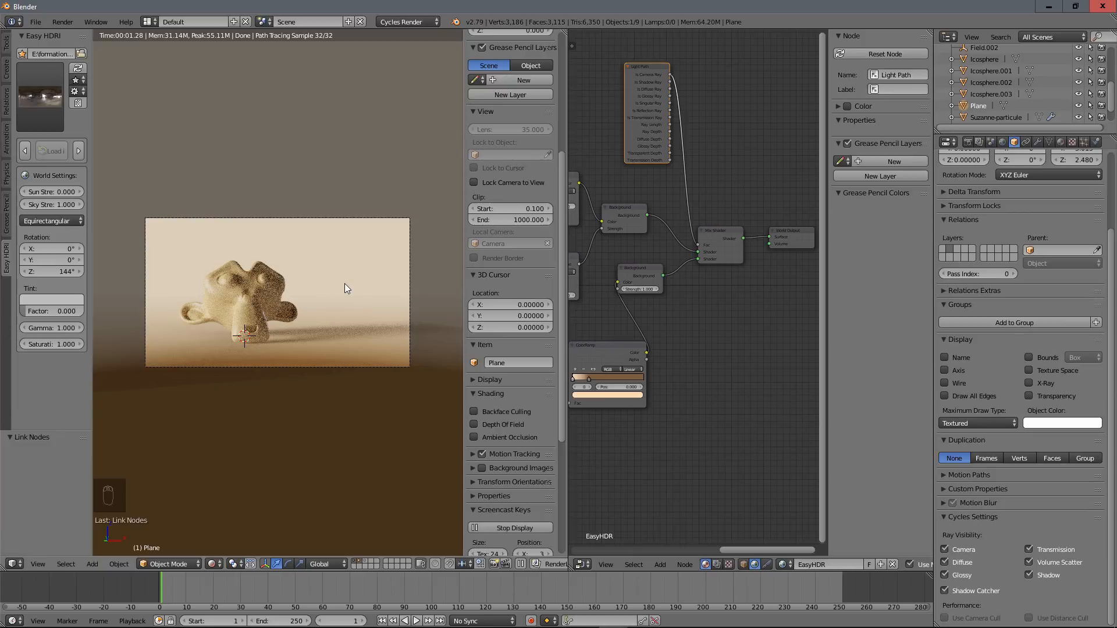
Step: Check the disintegration in the rendered view by playing the animation from frame 1 and stopping at frame 60
click(342, 582)
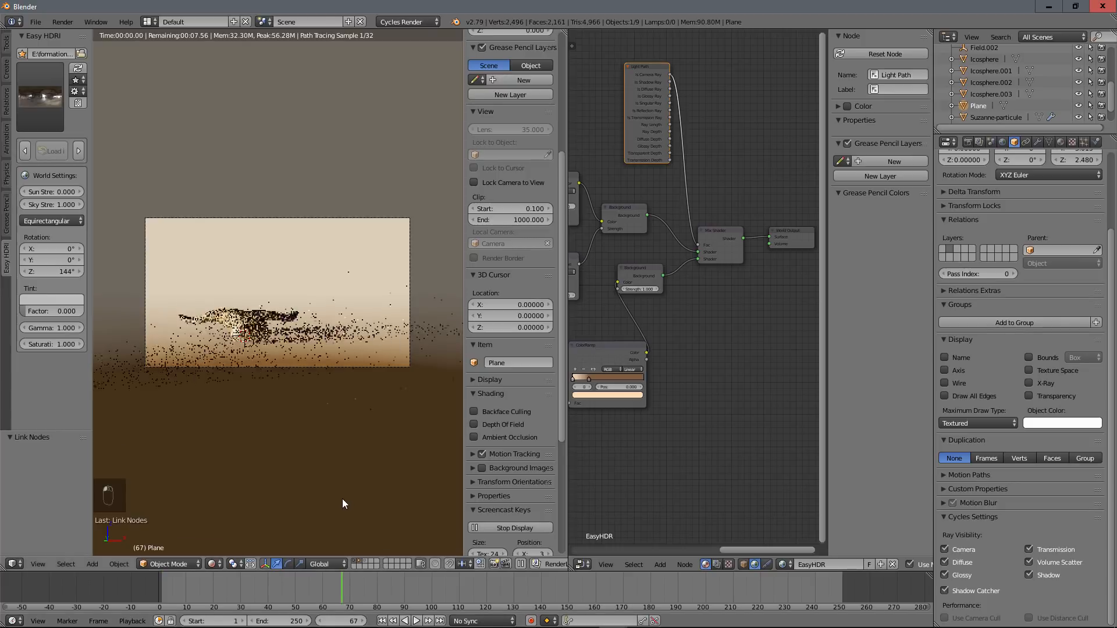
click(160, 577)
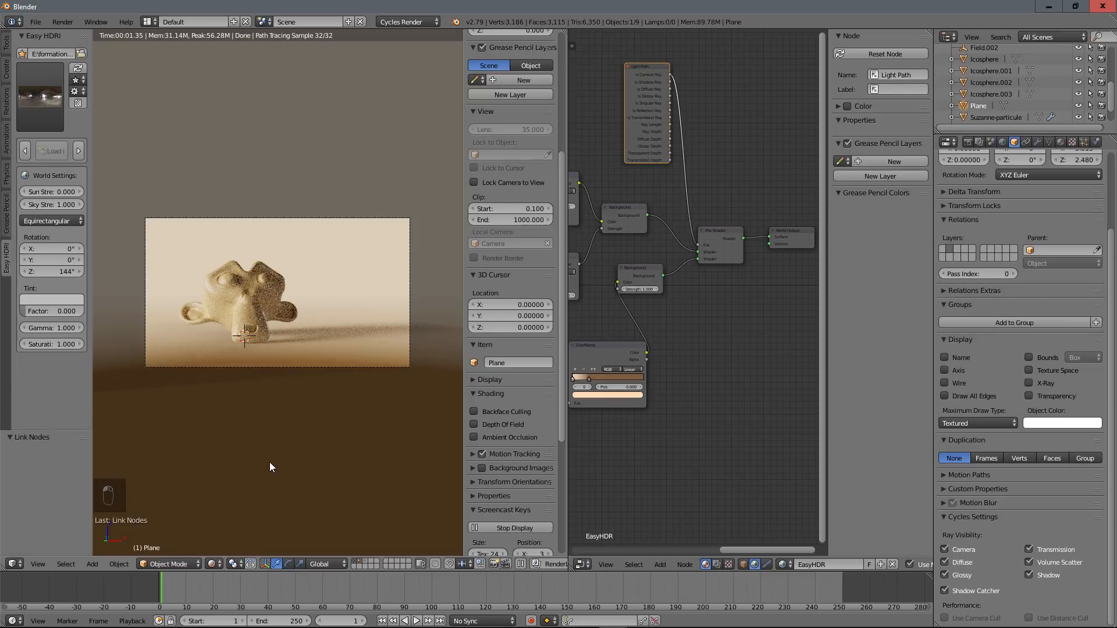
key(alt+a)
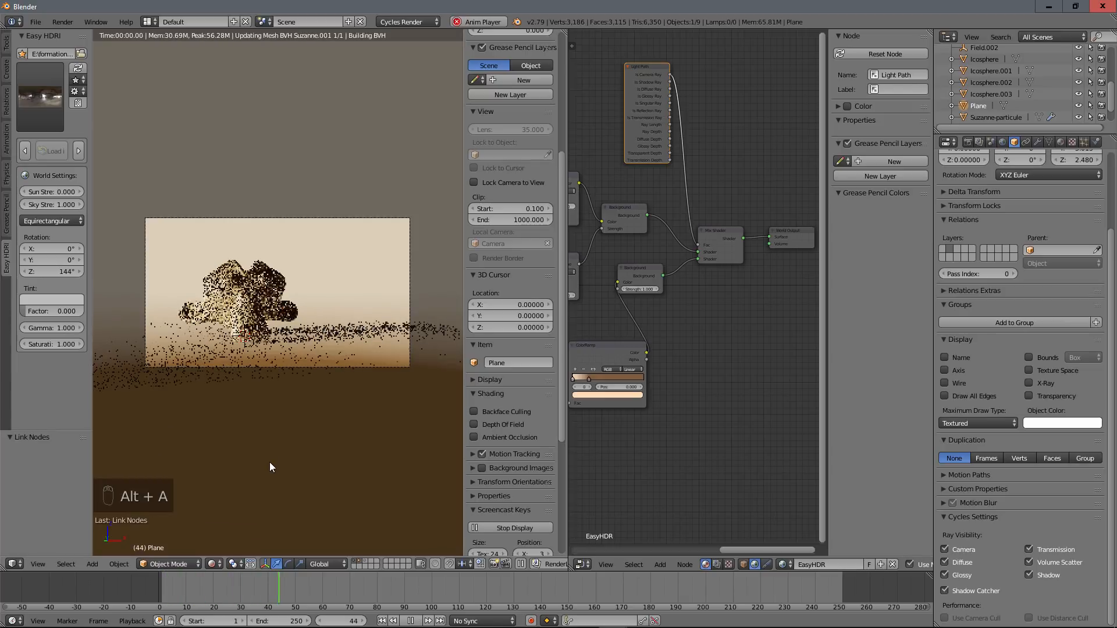
click(411, 620)
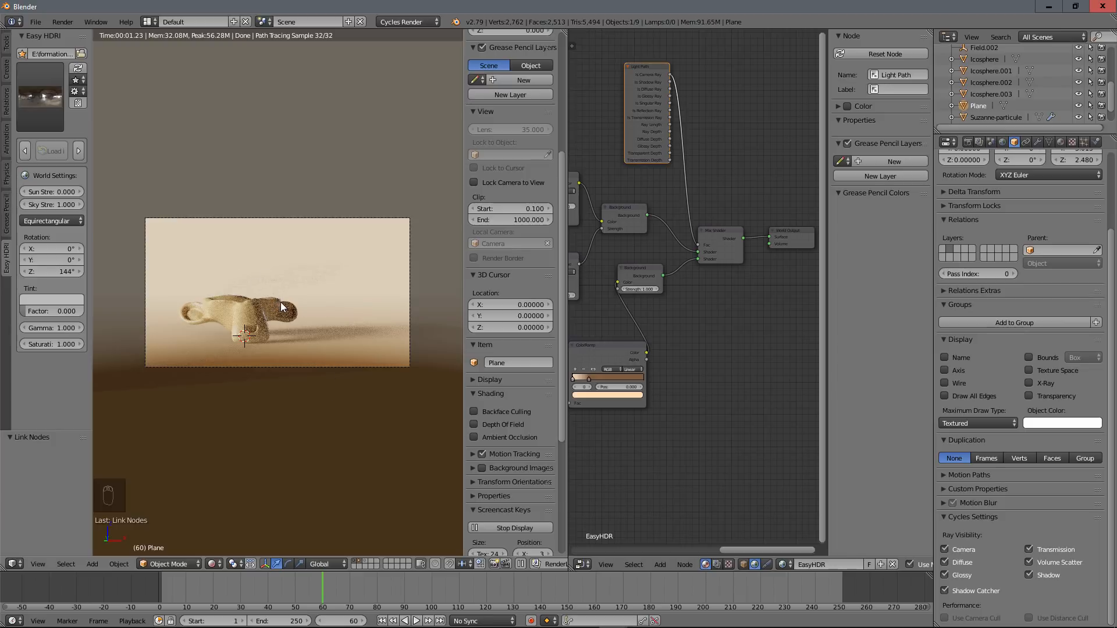
Step: Return the 3D view to solid shading and set the render size of Suzanne-particule's sand particles to 0.008
key(shift+z)
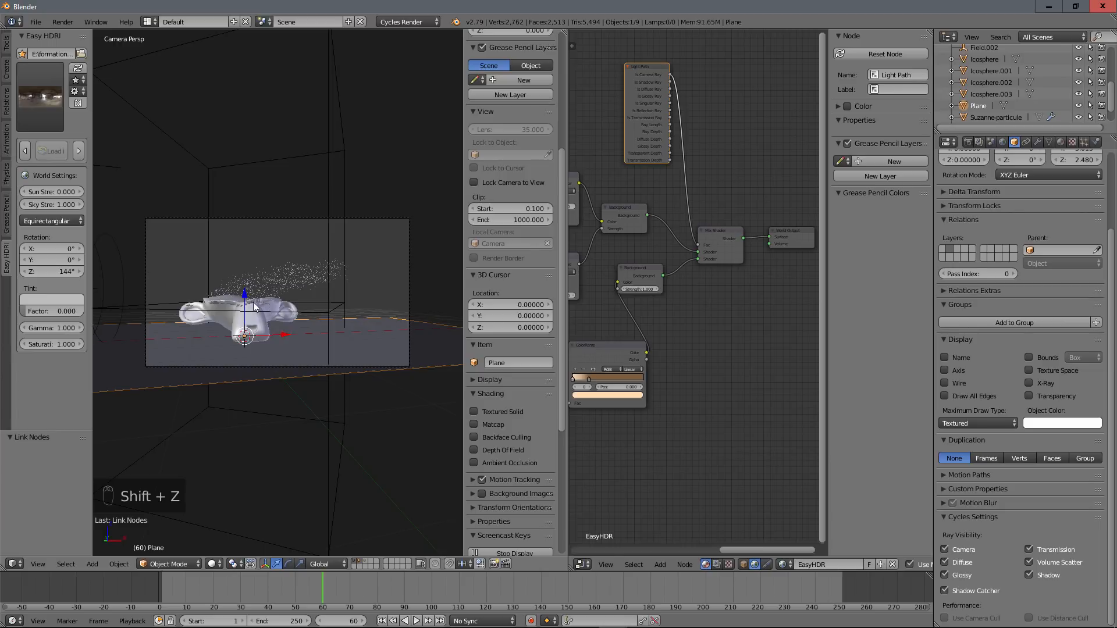
right_click(232, 303)
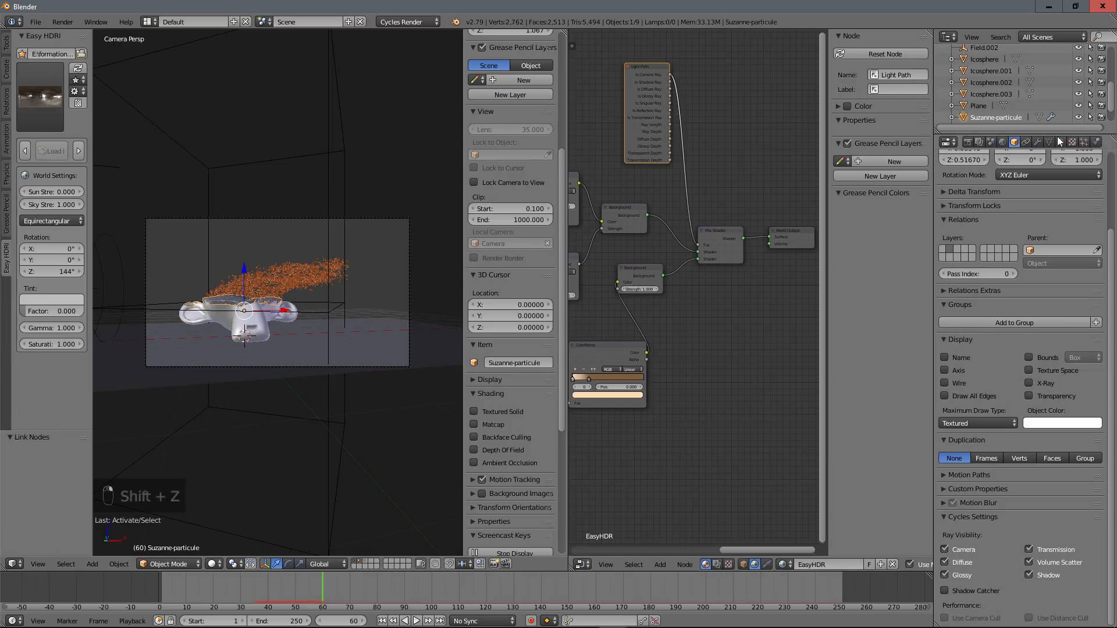
click(1072, 142)
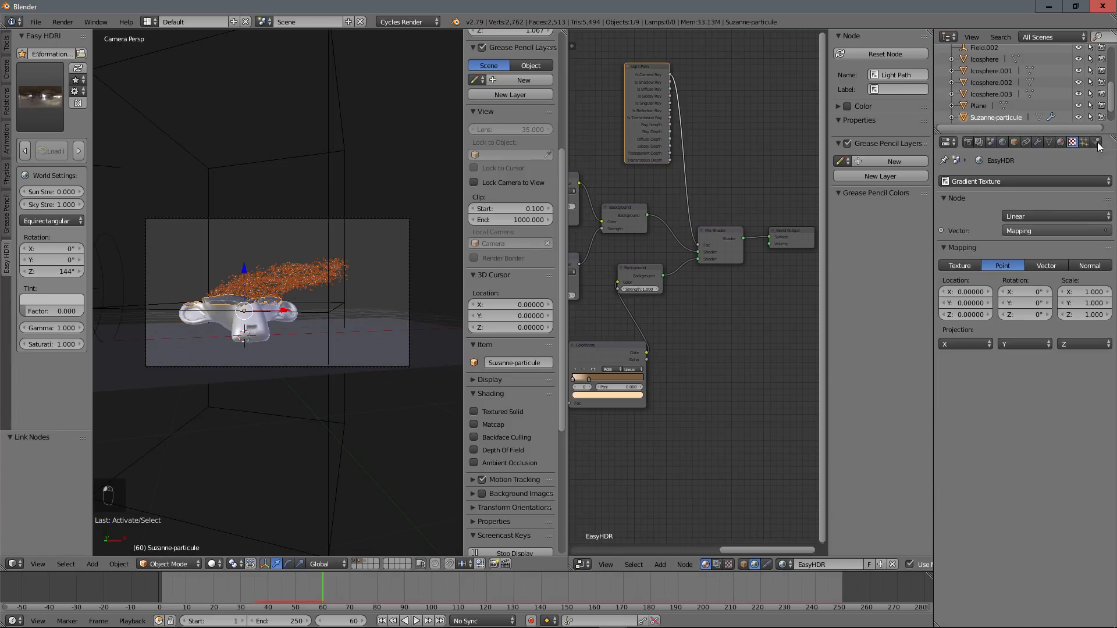
click(1084, 142)
scroll(1031, 435, down, 15)
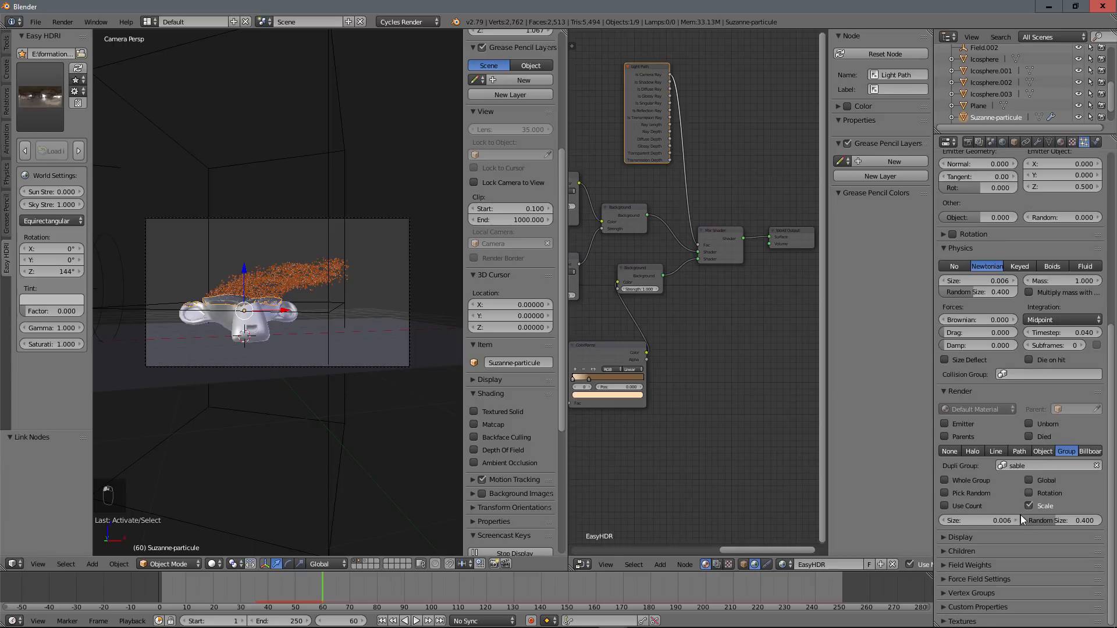
click(996, 519)
text(0.008)
key(Return)
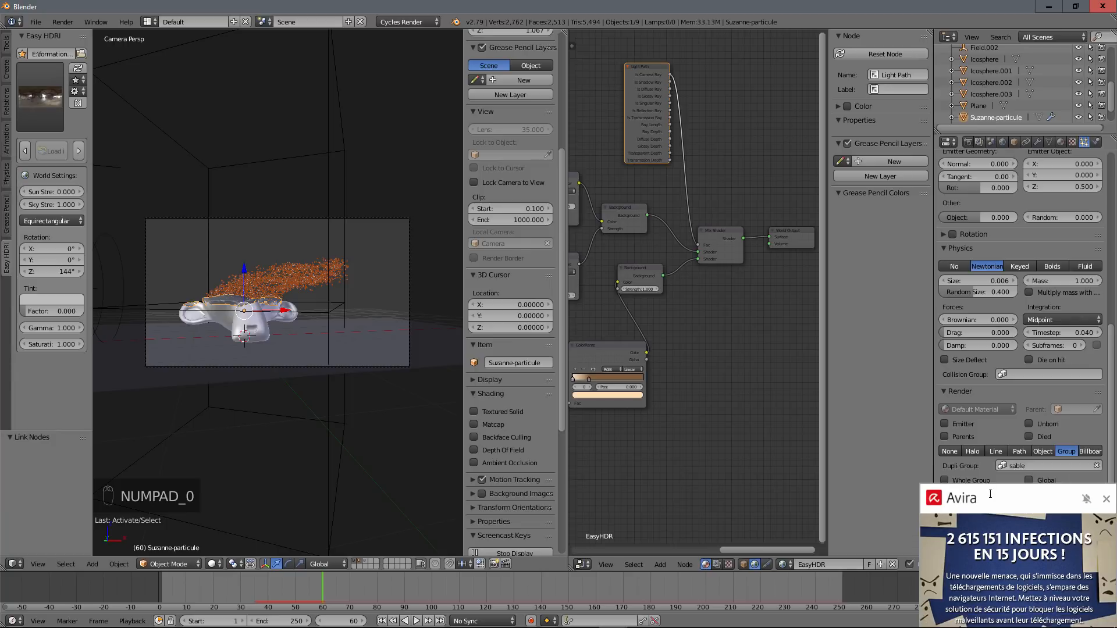
click(1106, 452)
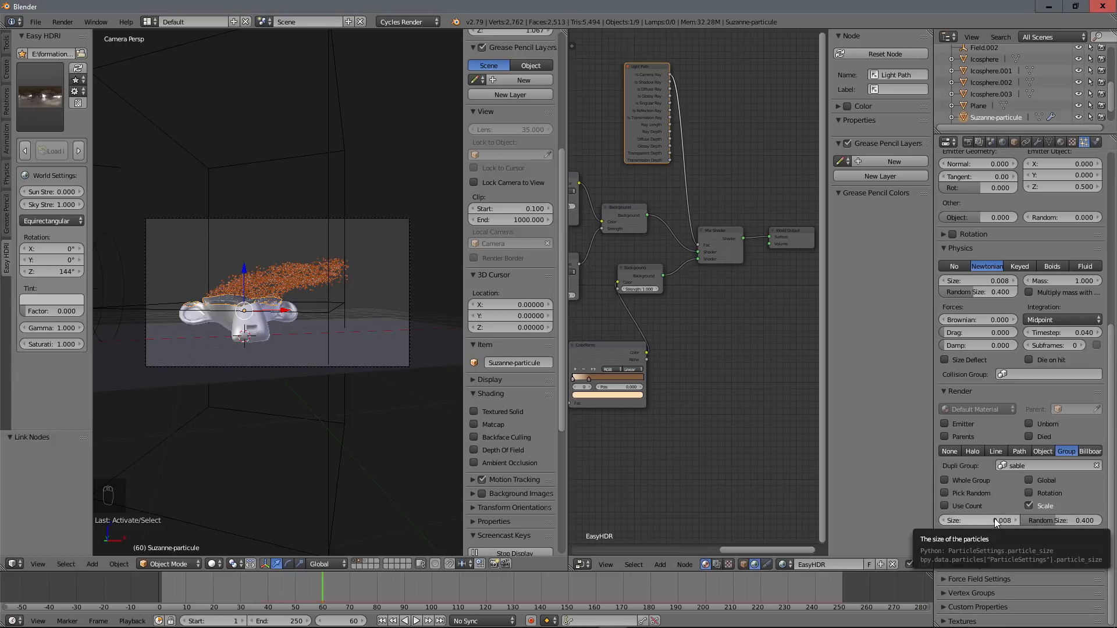
Step: Set the sand particle system's emission number to 100000 and return to frame 1
scroll(266, 322, up, 5)
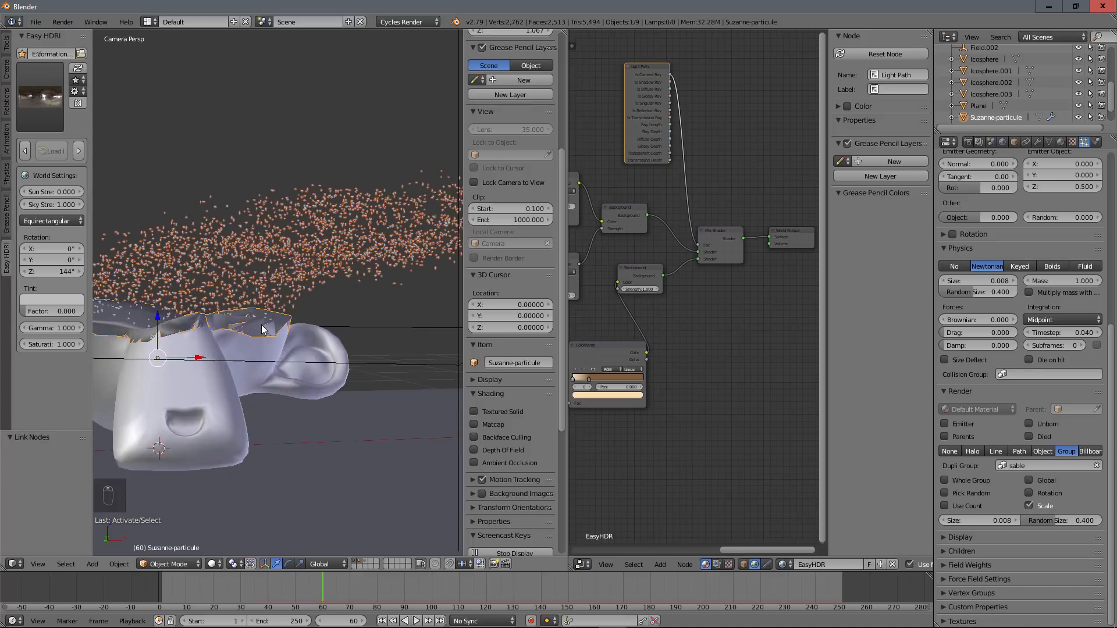
scroll(260, 324, down, 5)
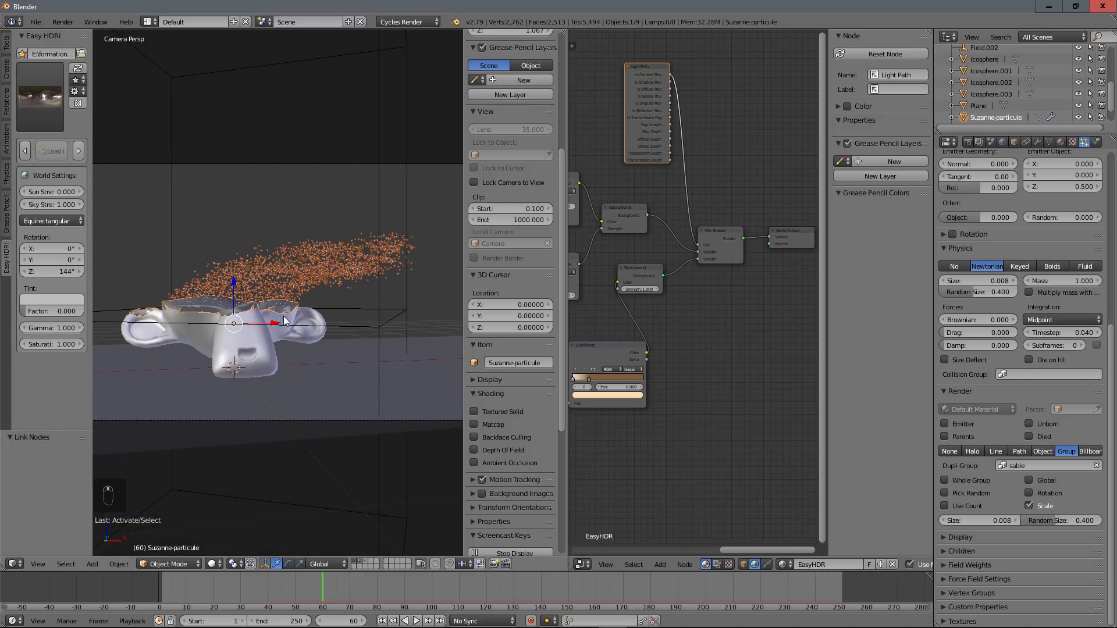
scroll(1041, 354, up, 5)
scroll(1041, 355, up, 6)
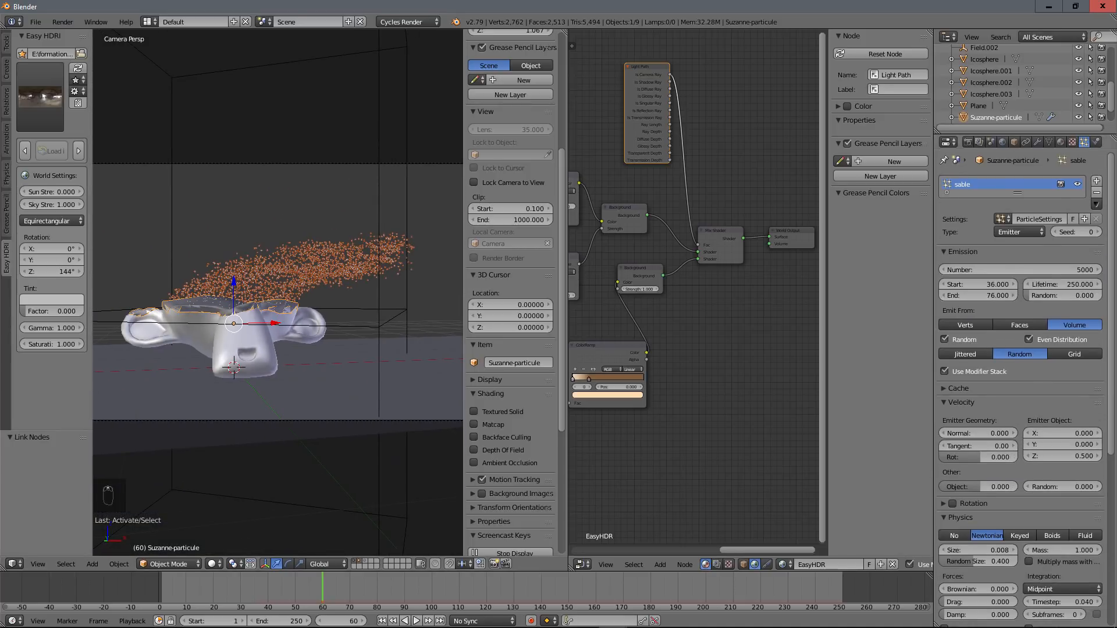
click(1063, 269)
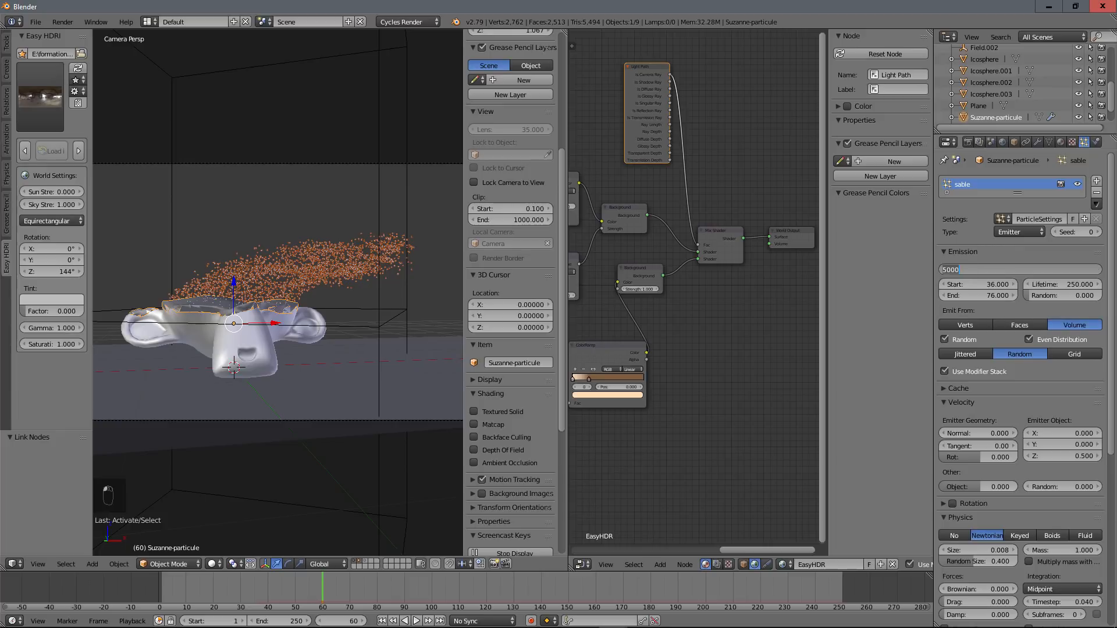
text(100000)
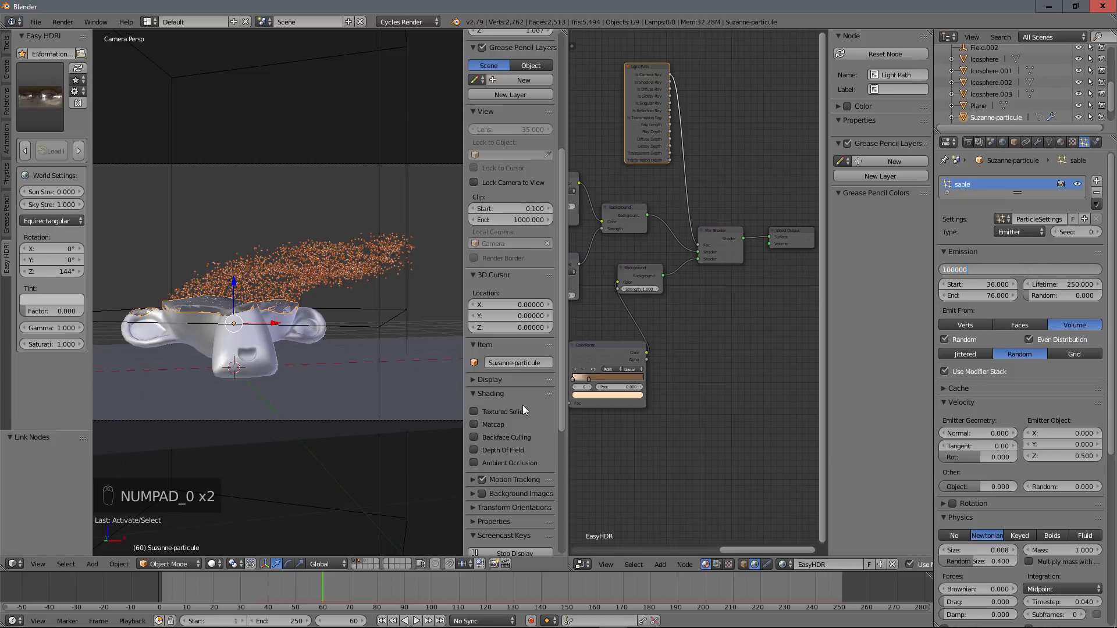
key(Return)
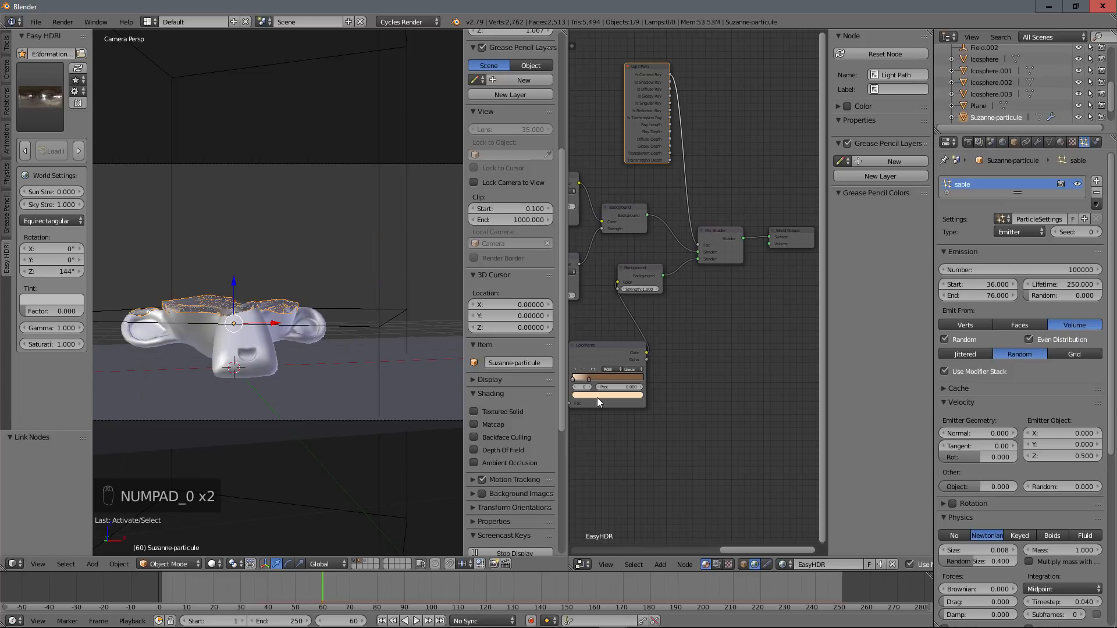
click(162, 587)
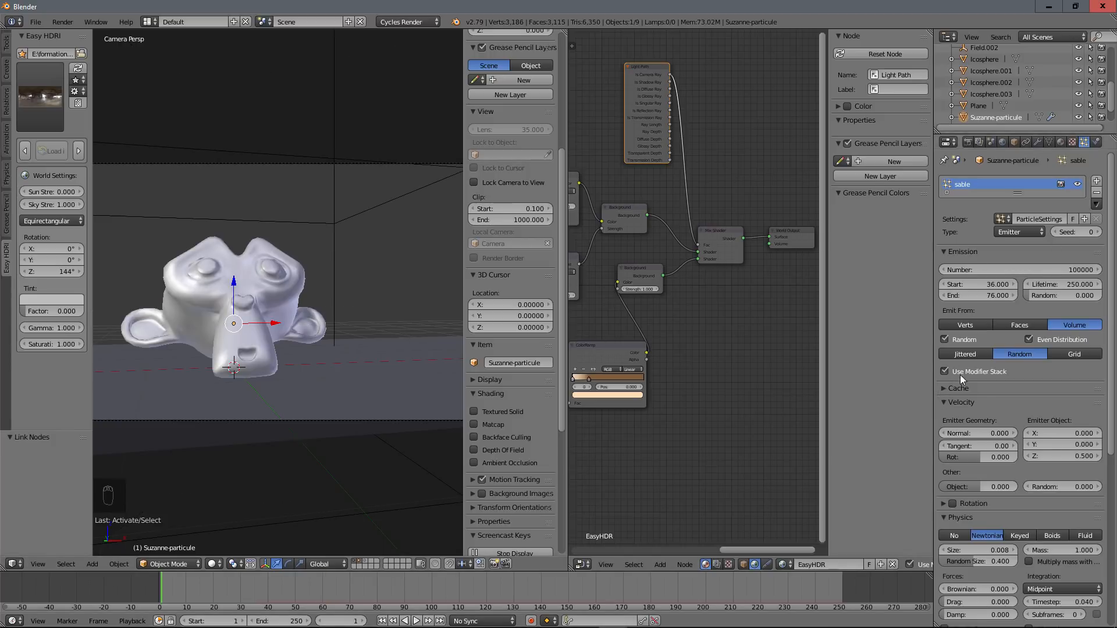
Step: Expand the sand particle system's cache settings and review the bake options
click(945, 388)
scroll(1046, 357, down, 4)
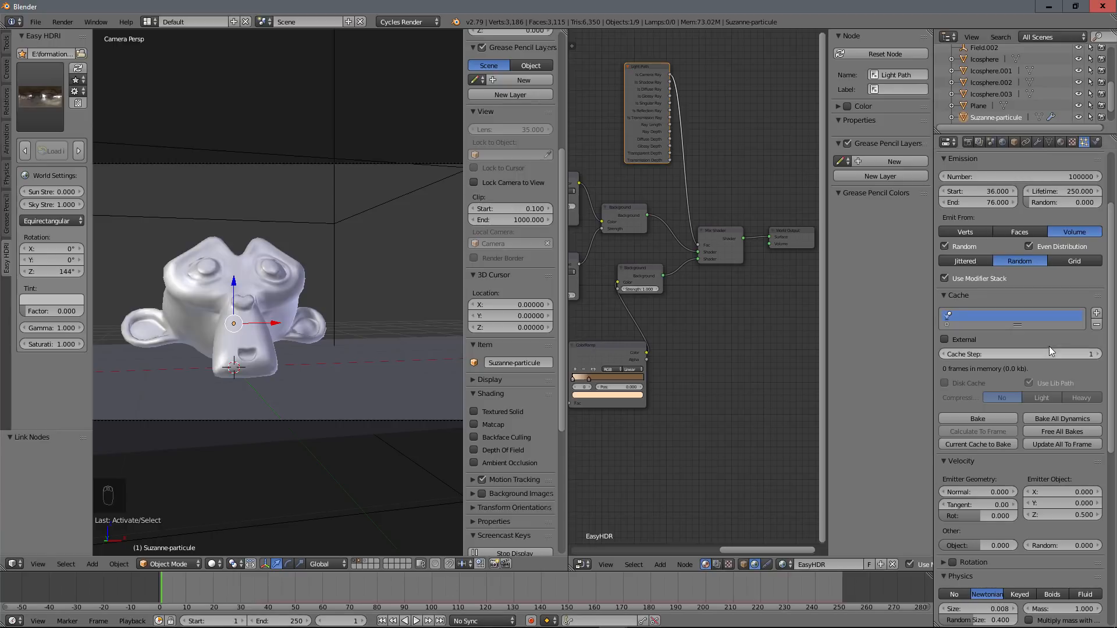
scroll(1049, 346, up, 3)
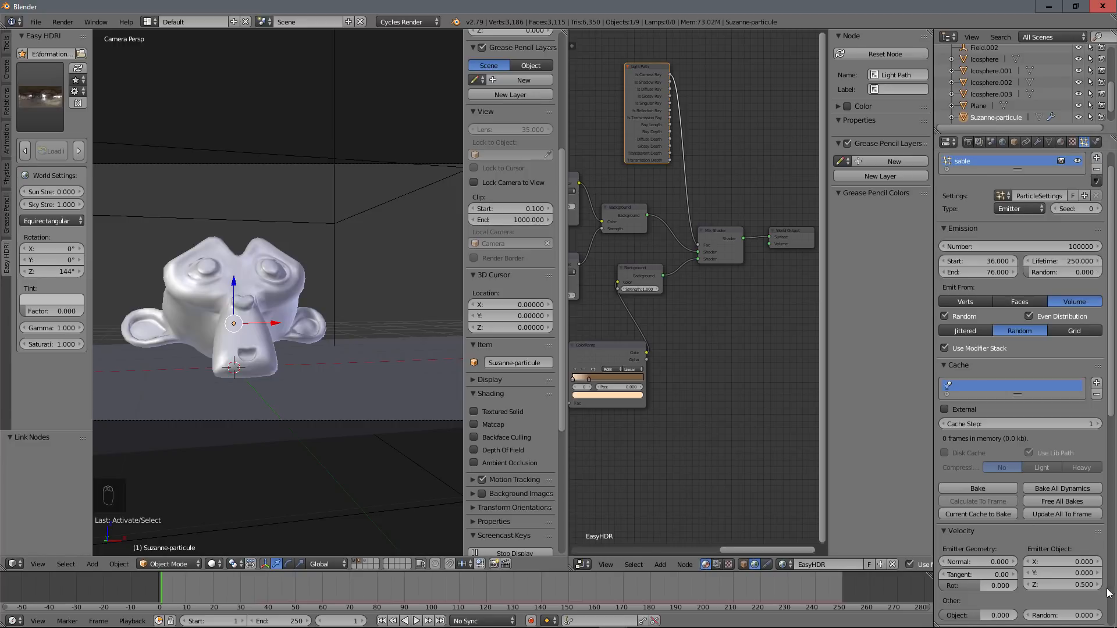
scroll(1022, 441, up, 1)
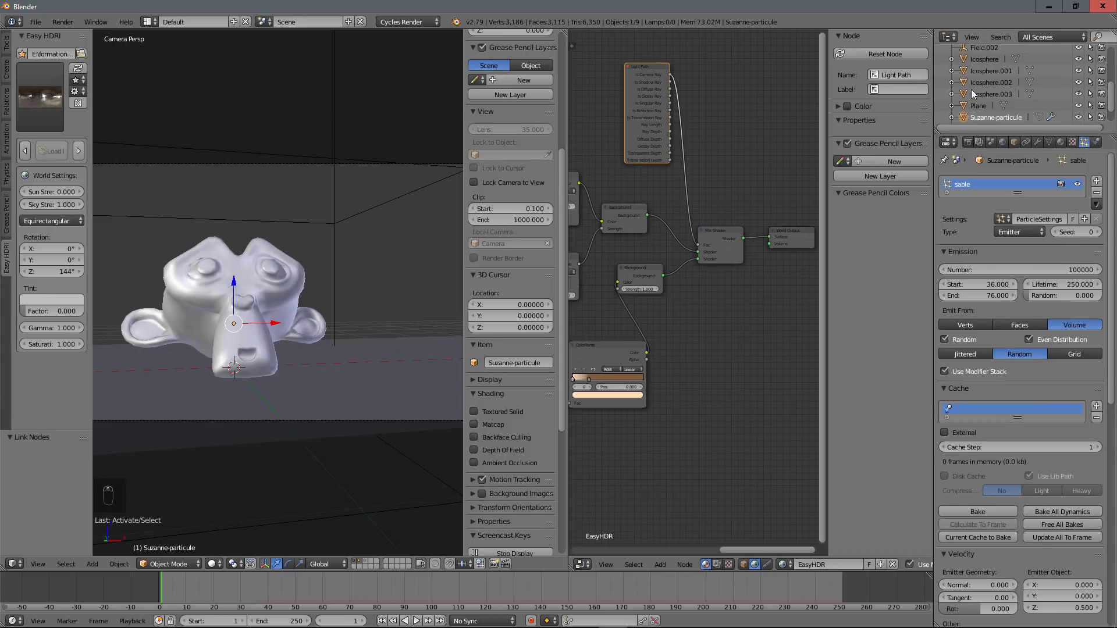
Step: Enable Motion Blur in the scene's render settings and close the rendered image window
click(967, 141)
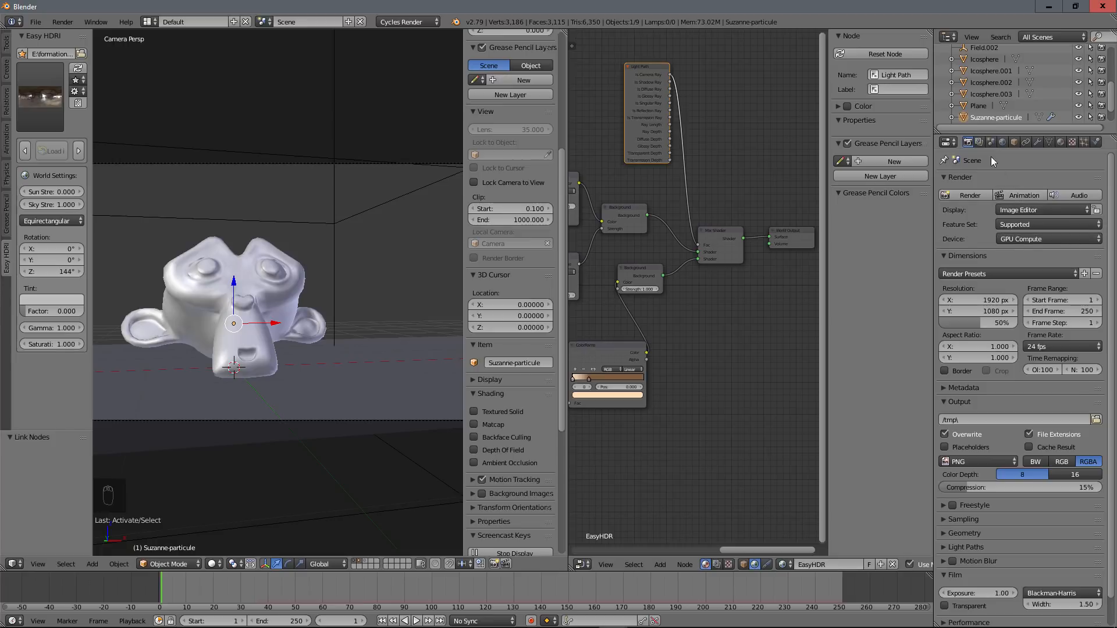
click(980, 142)
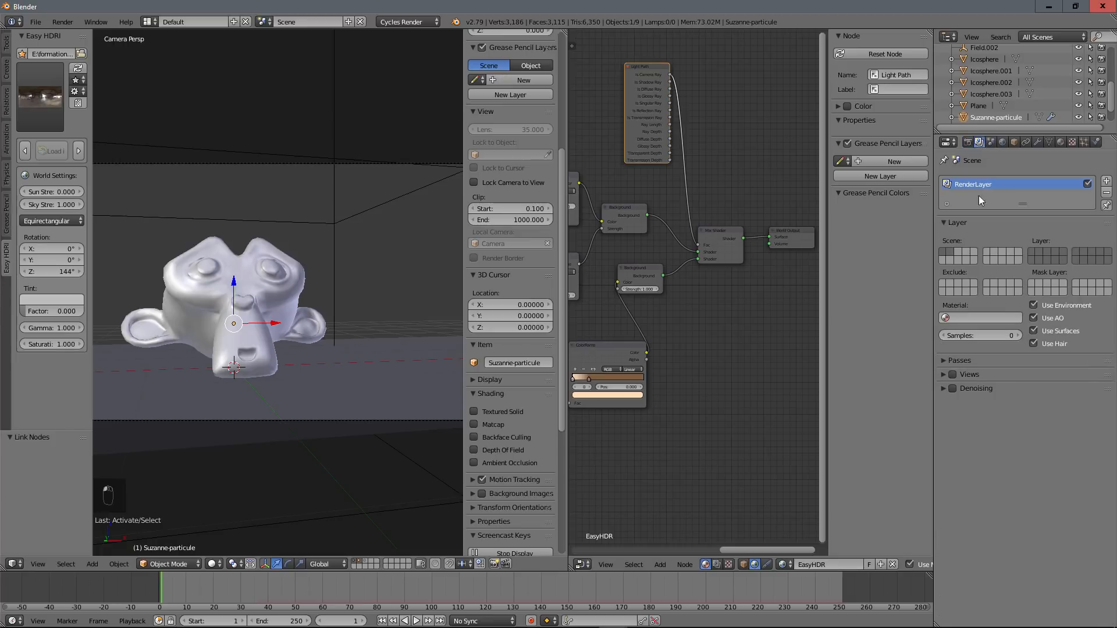
click(968, 143)
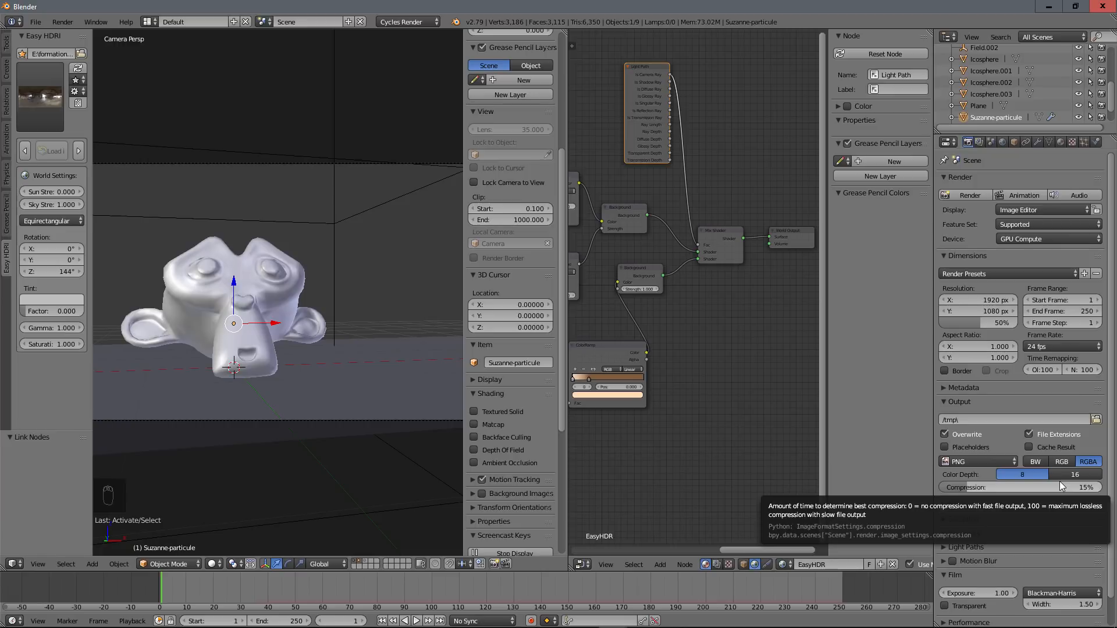
scroll(1041, 480, down, 1)
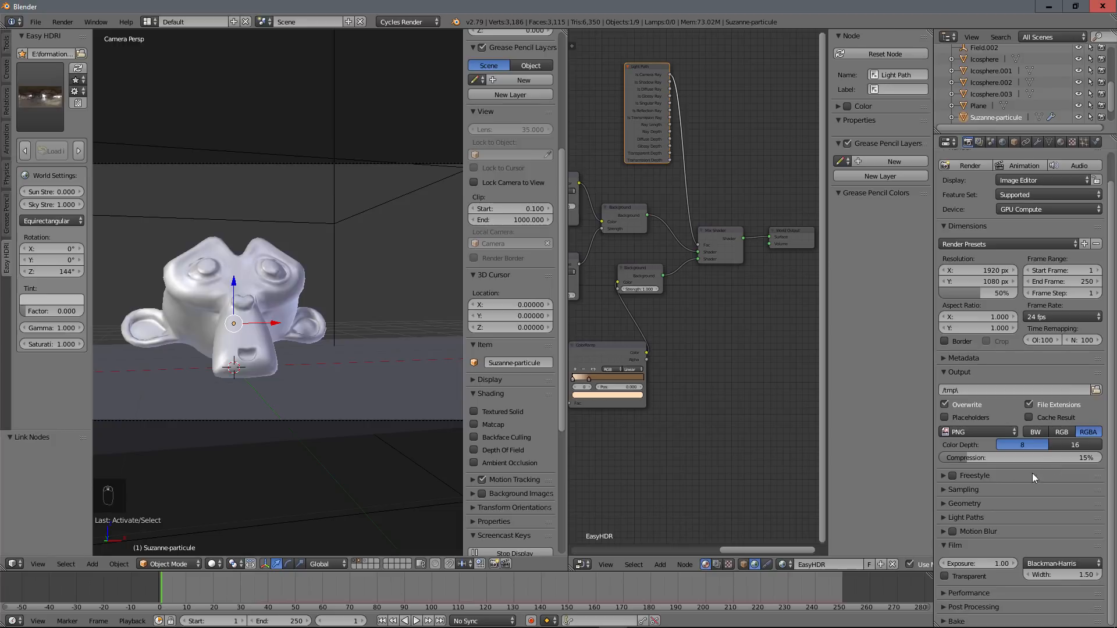
click(944, 532)
scroll(988, 494, down, 3)
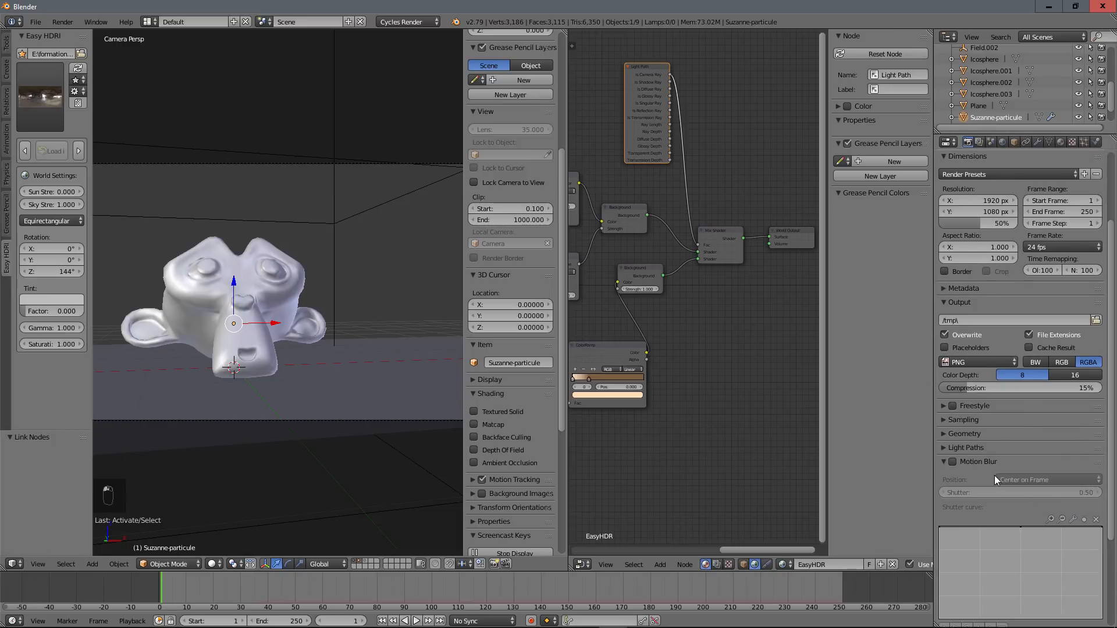
click(952, 462)
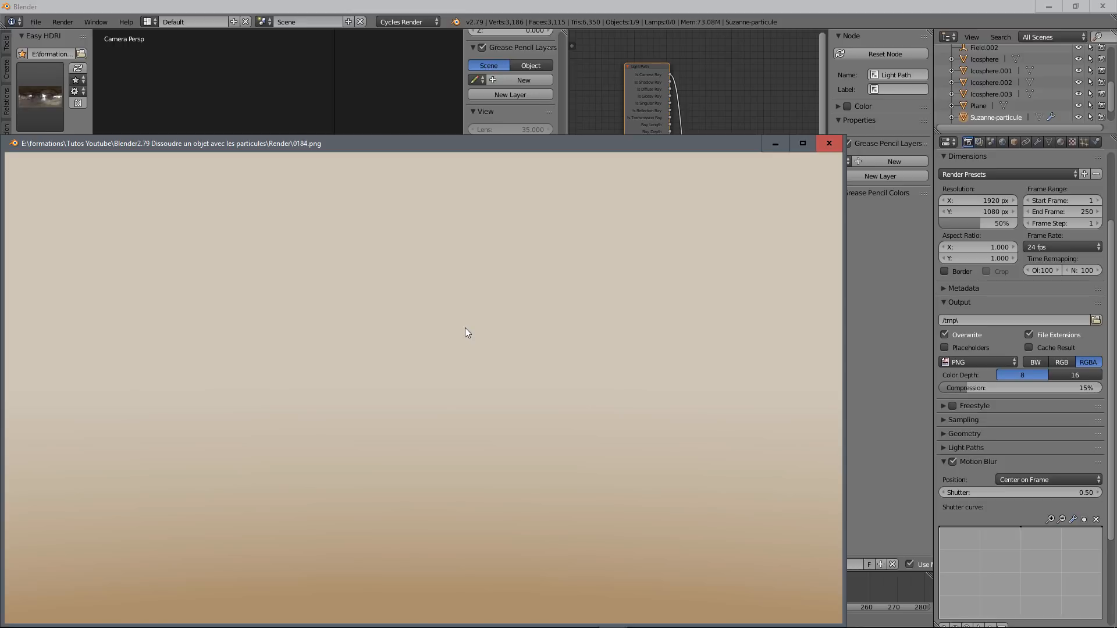
click(830, 143)
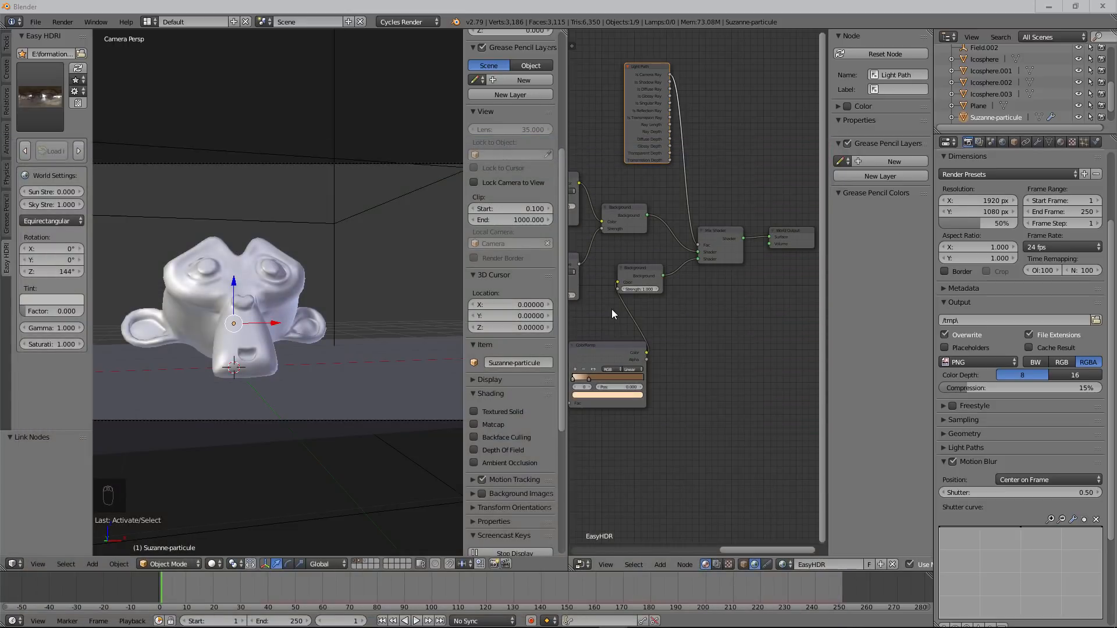